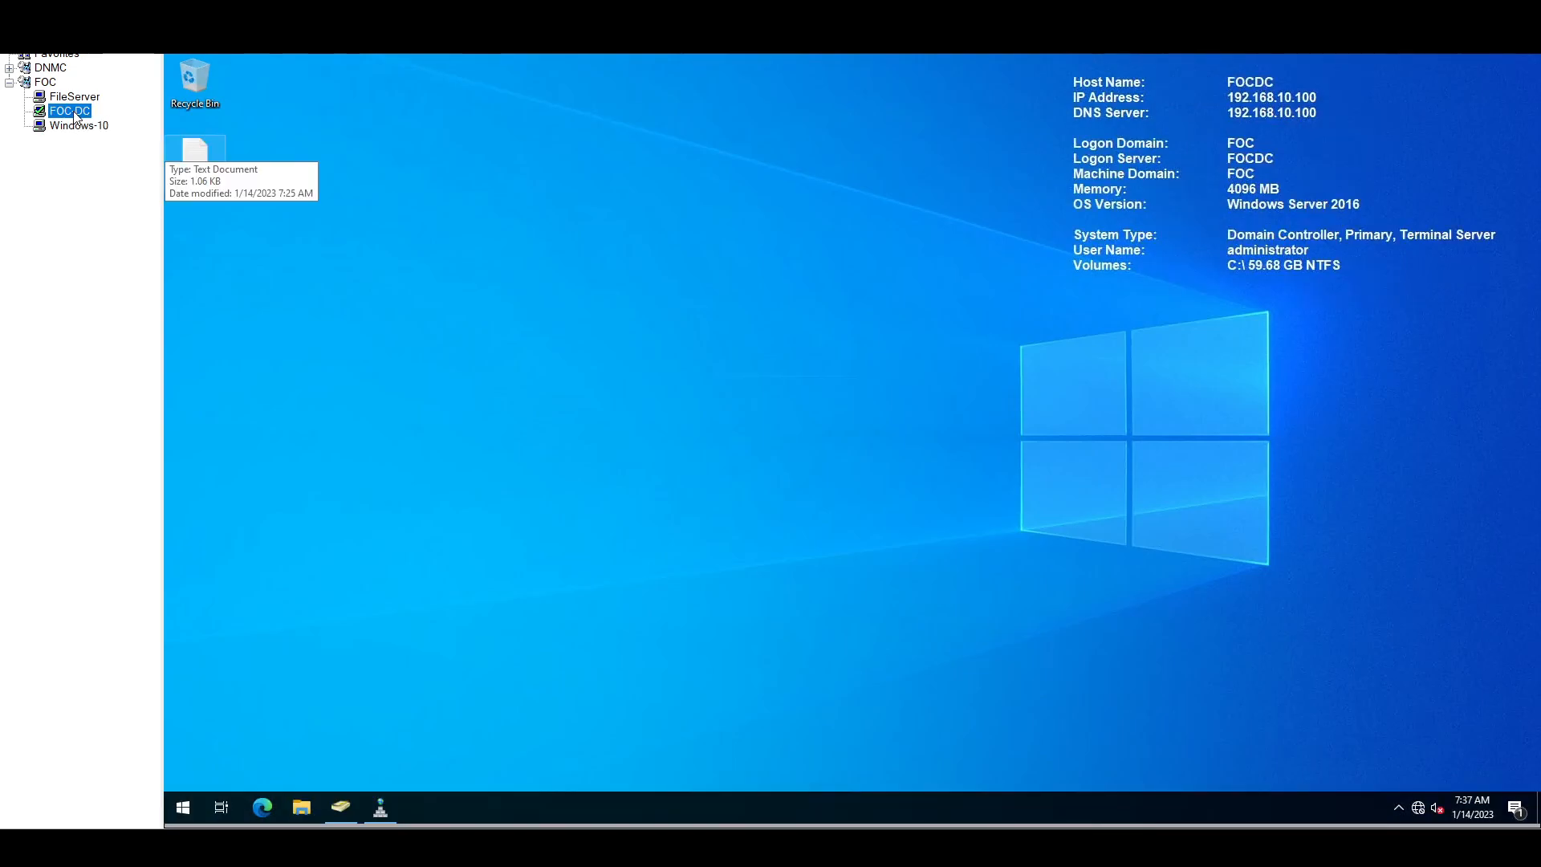
Step: Open the foc.local Computers container in ADUC and select FILESRV and CLIENT10
{"action": "left_click", "coordinate": [343, 808]}
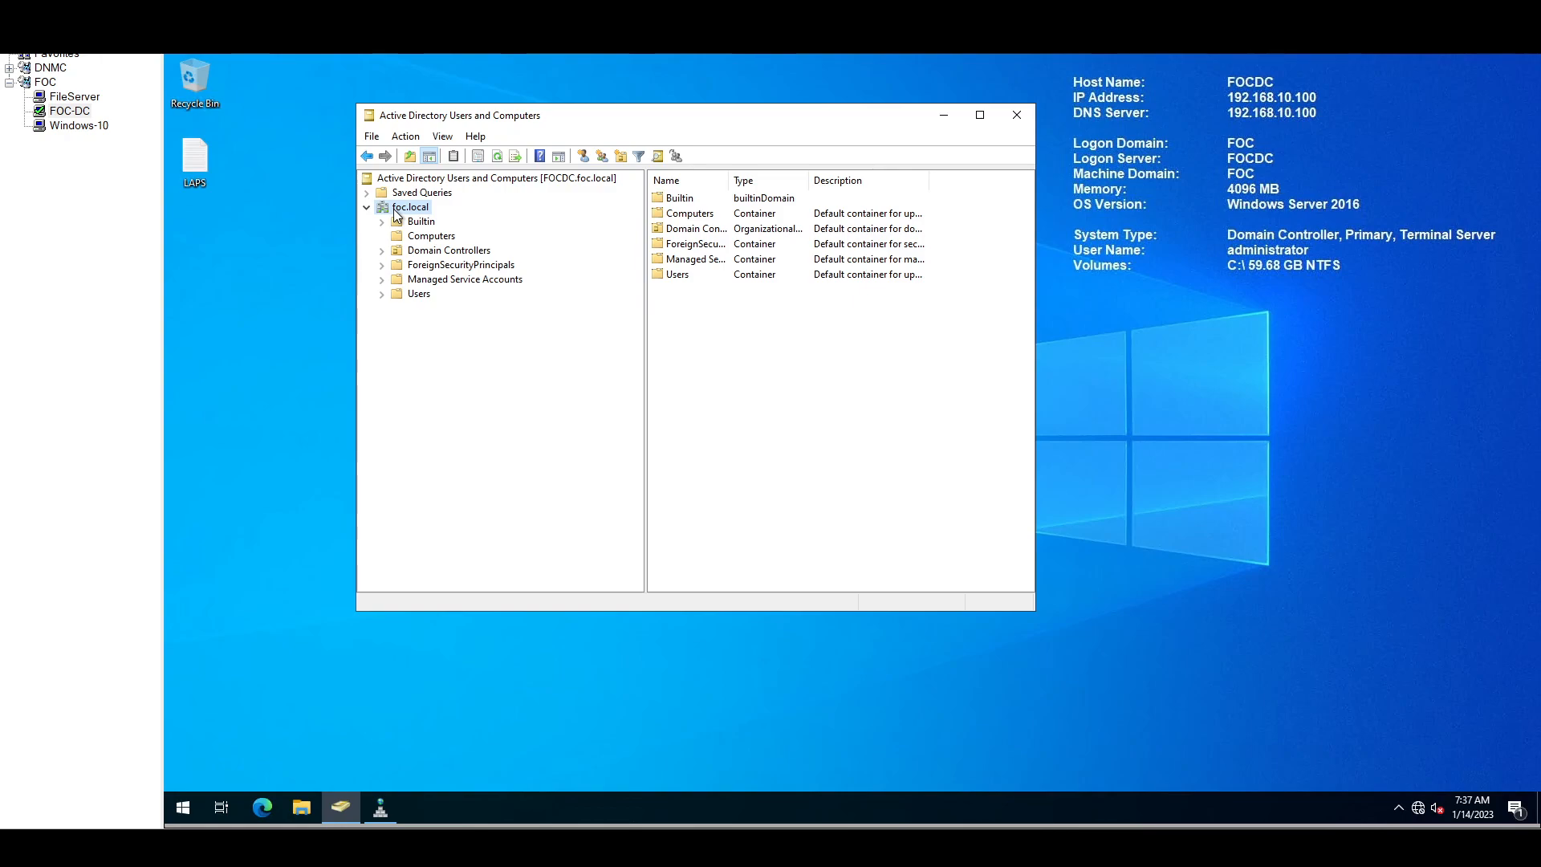
{"action": "left_click", "coordinate": [425, 239]}
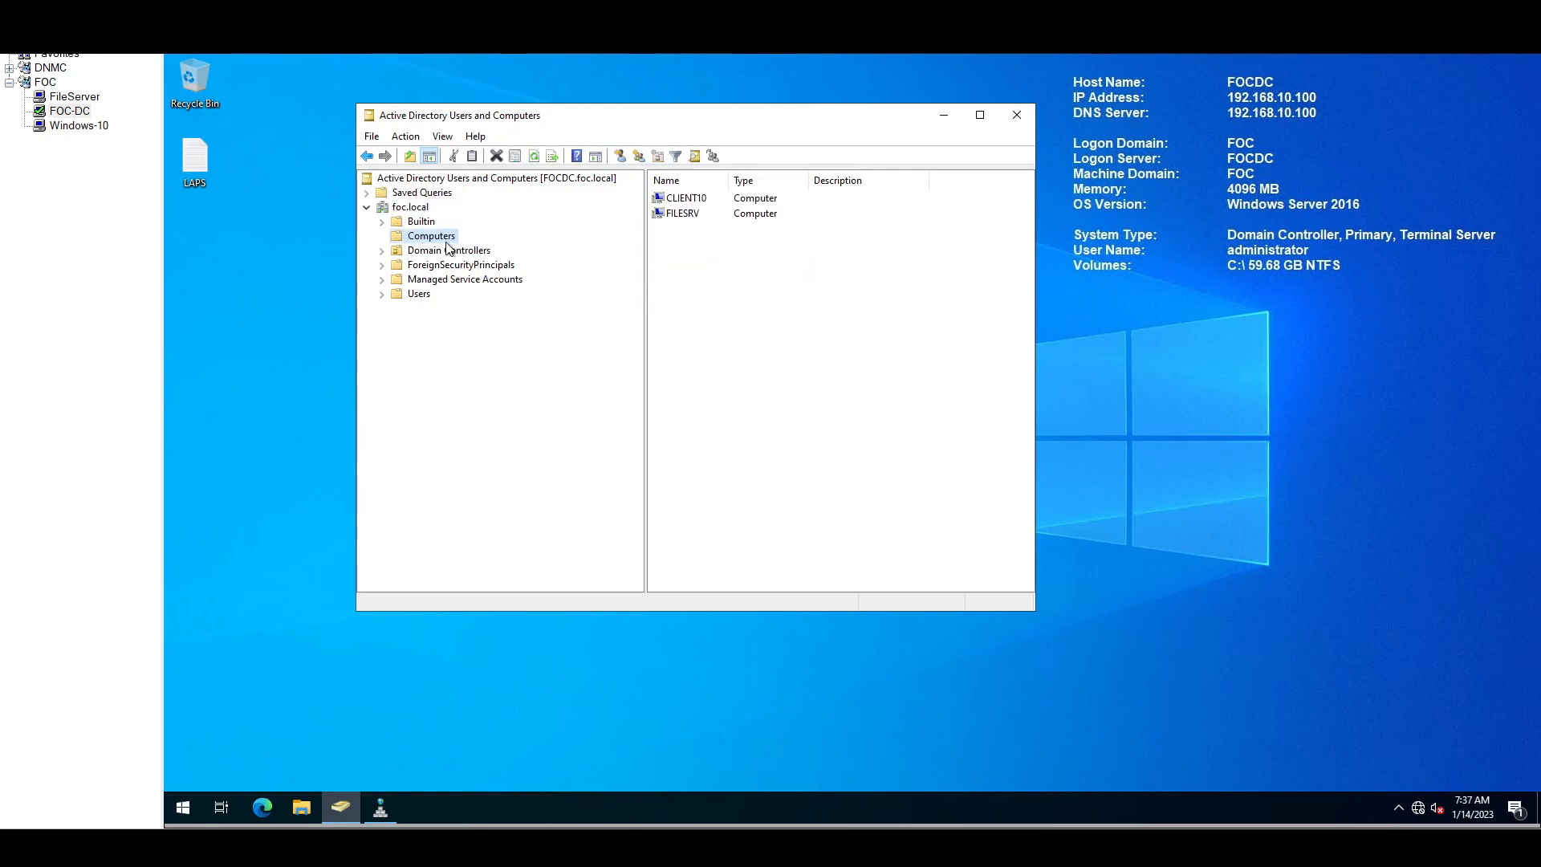
{"action": "left_click", "coordinate": [677, 215]}
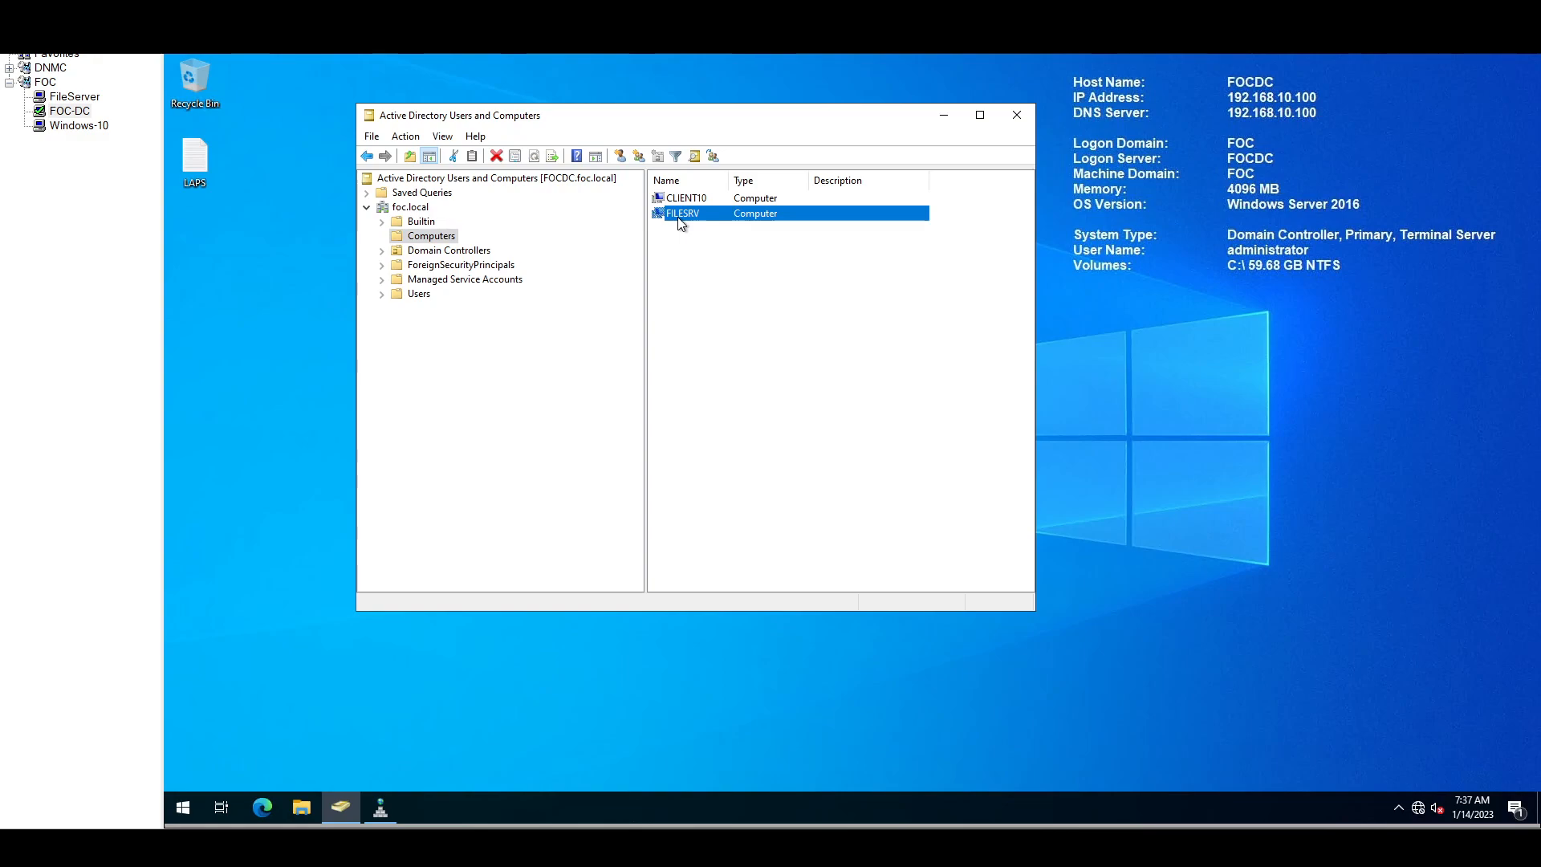
{"action": "left_click", "coordinate": [681, 199]}
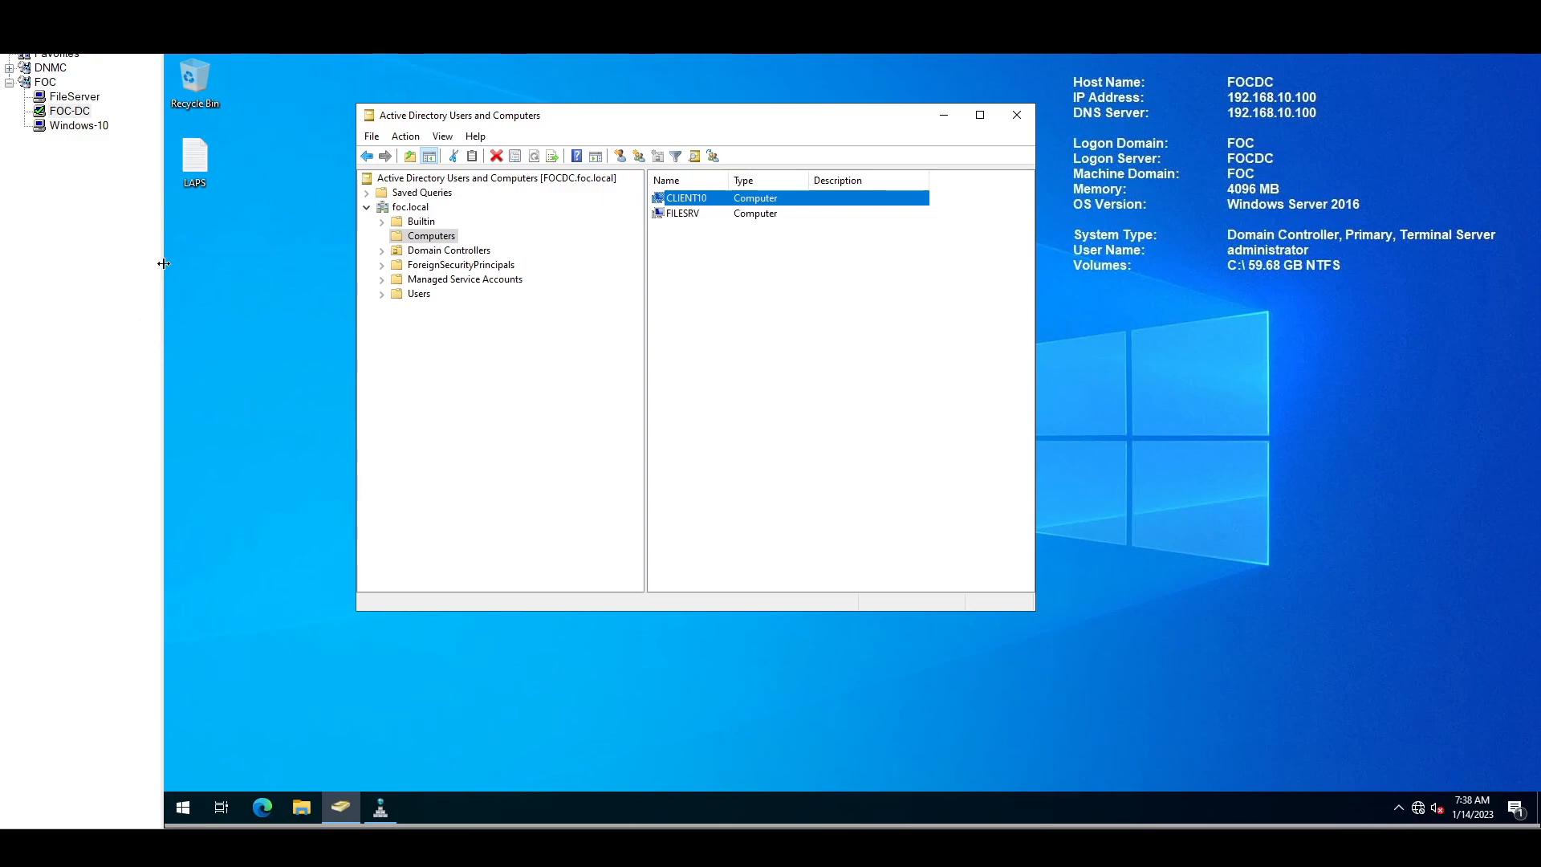
Step: Open the LAPS notes file from the desktop, move it aside, and select the download link
{"action": "double_click", "coordinate": [201, 163]}
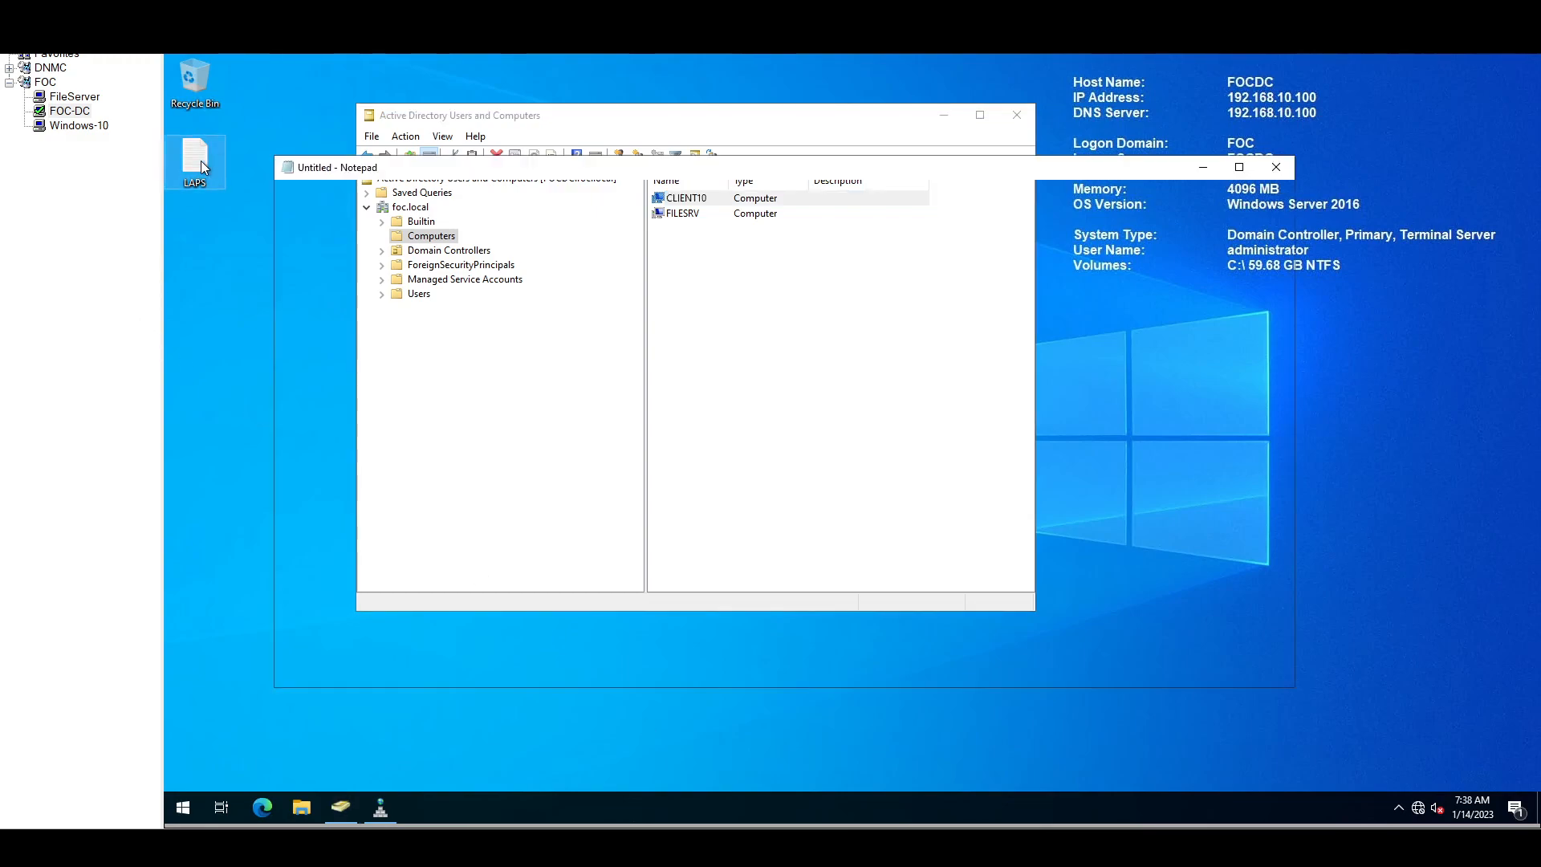
{"action": "left_click_drag", "start_coordinate": [623, 167], "coordinate": [830, 236]}
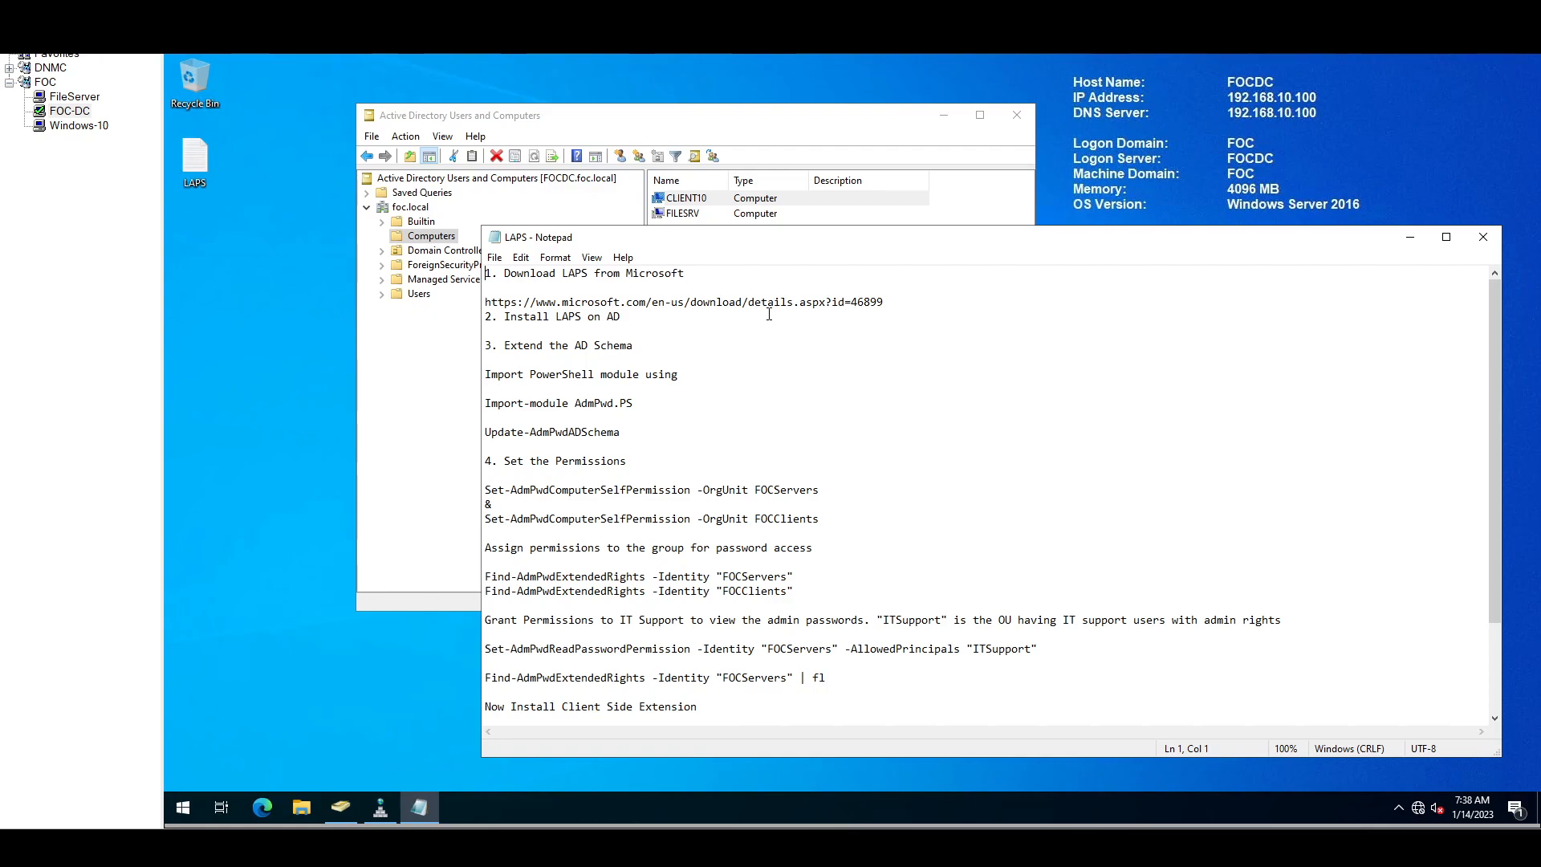
{"action": "left_click_drag", "start_coordinate": [487, 302], "coordinate": [885, 302]}
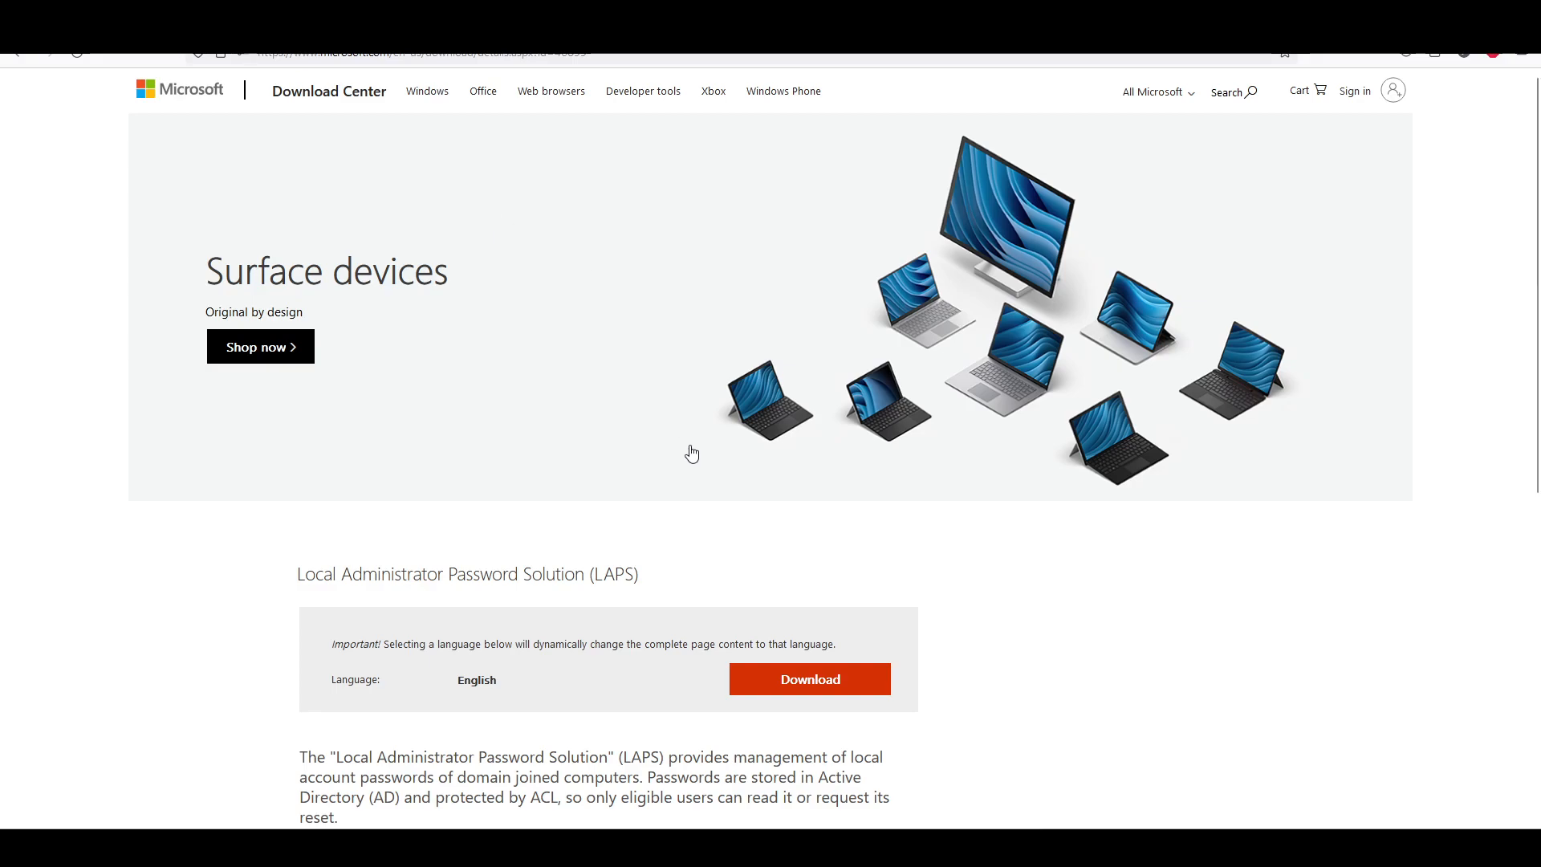
Step: Mark LAPS.x64.msi among the LAPS download files, dismiss the chooser, and return to the notes
{"action": "left_click", "coordinate": [717, 499]}
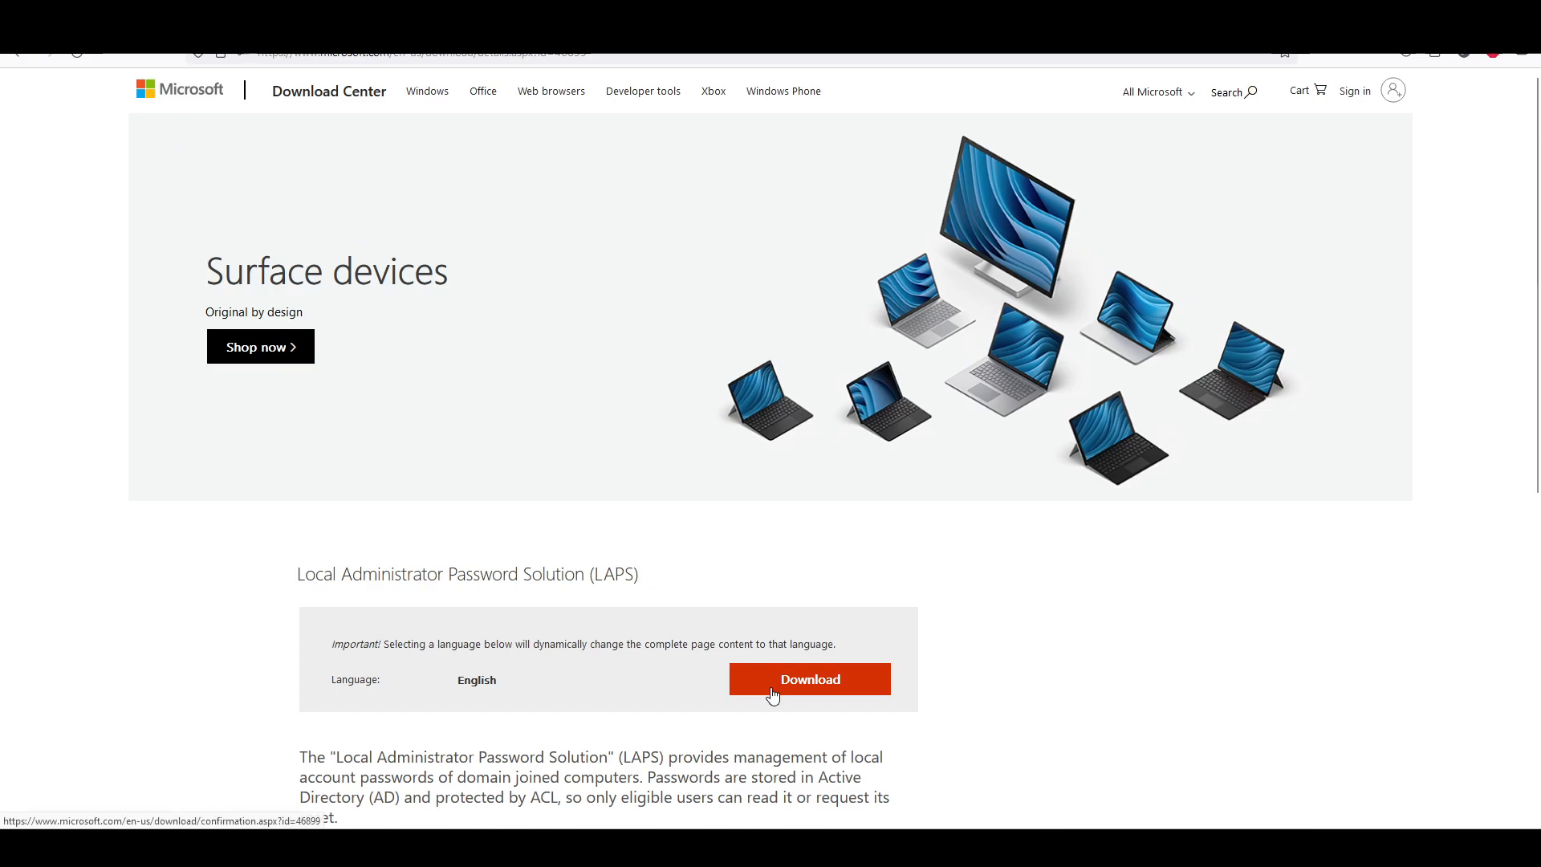
{"action": "left_click", "coordinate": [772, 695]}
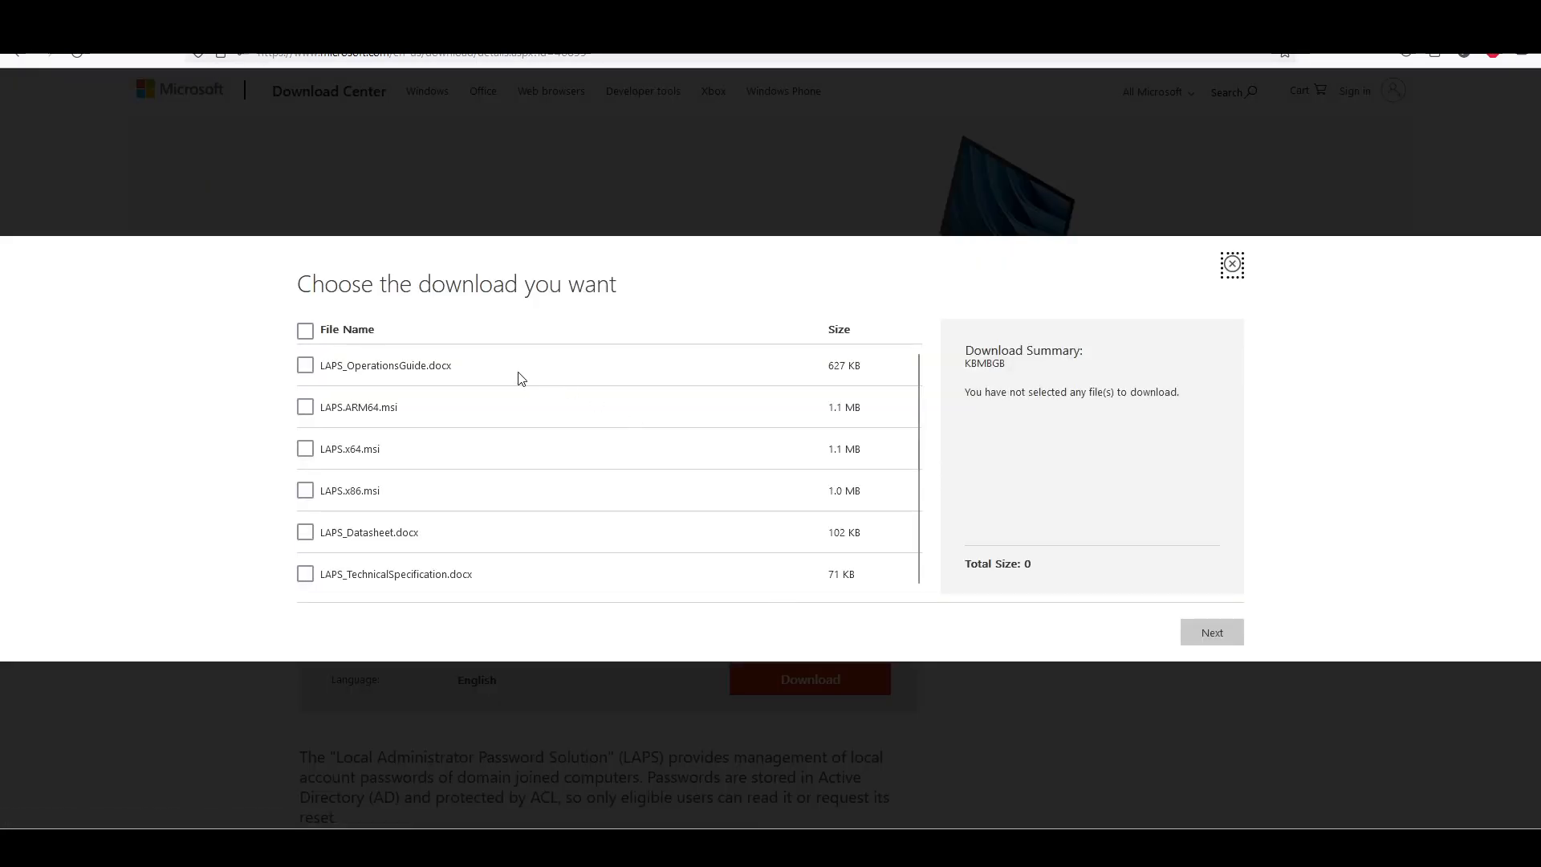
{"action": "left_click", "coordinate": [305, 451]}
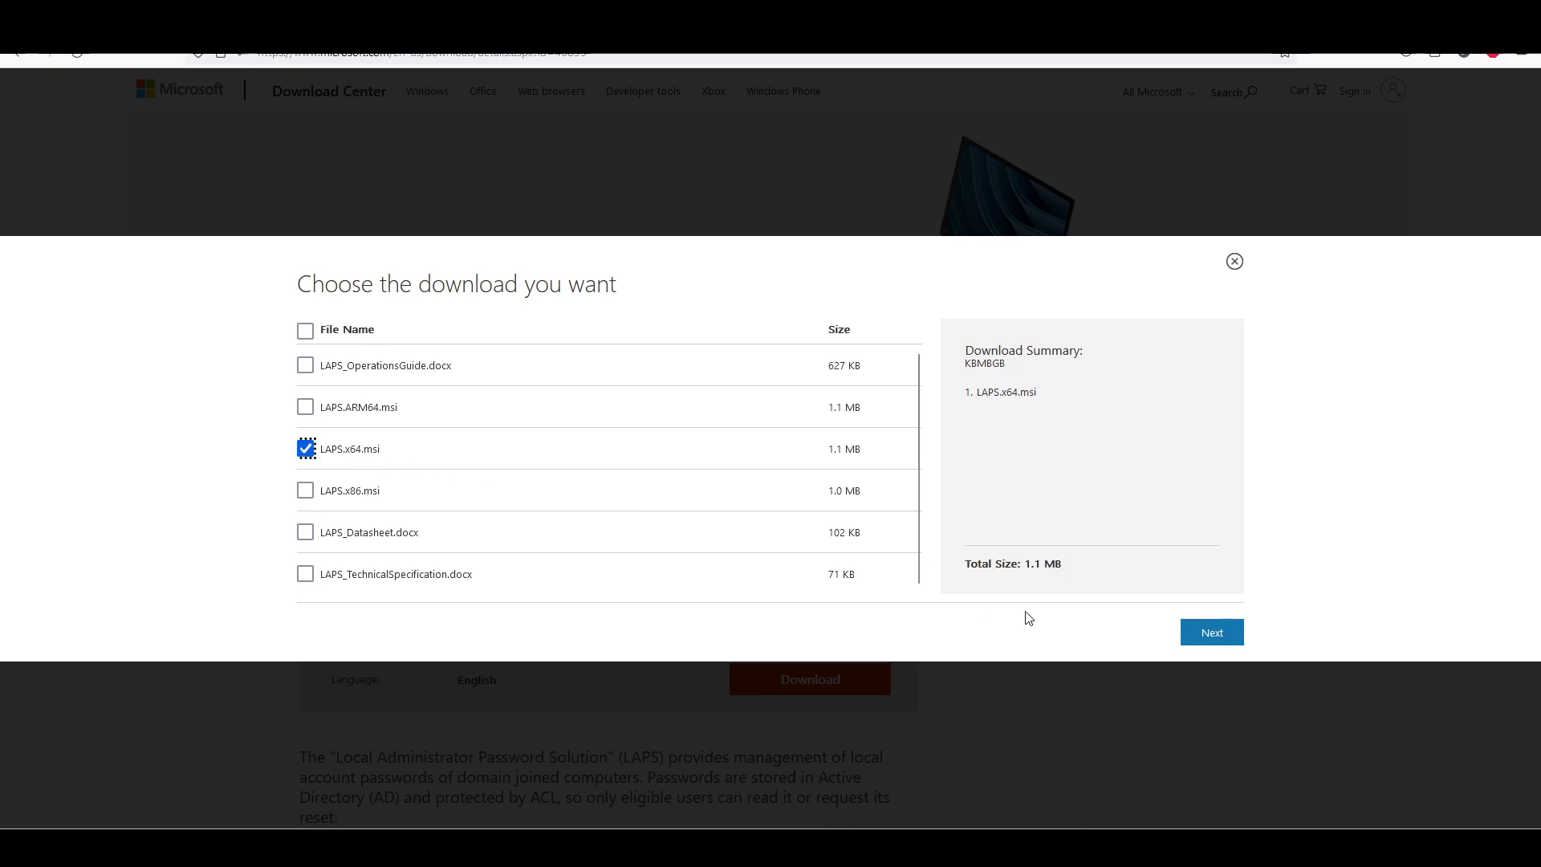
{"action": "left_click", "coordinate": [1235, 263]}
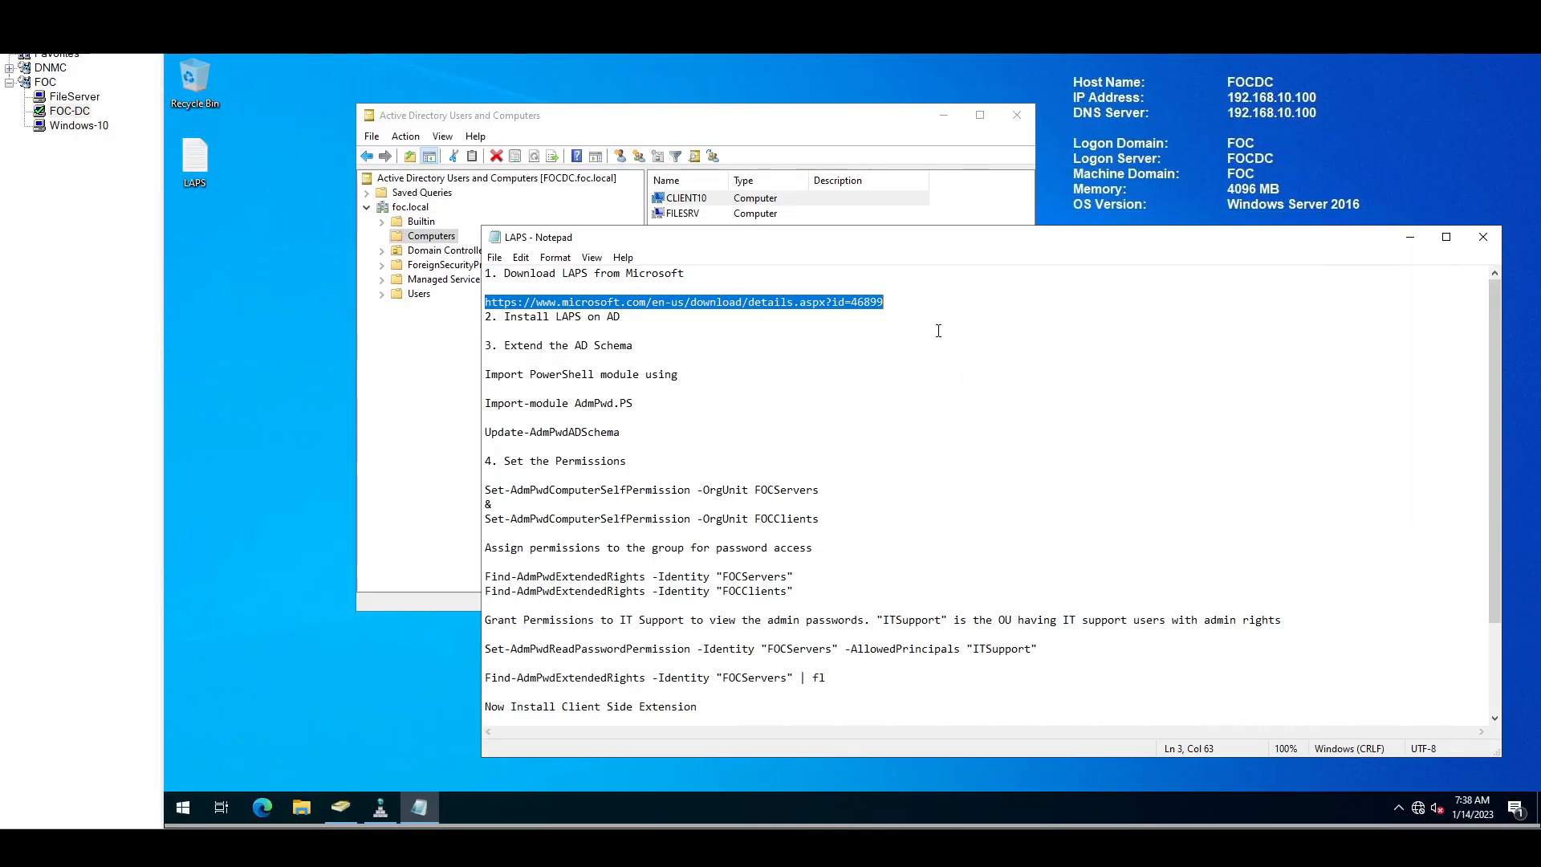
{"action": "left_click", "coordinate": [938, 331]}
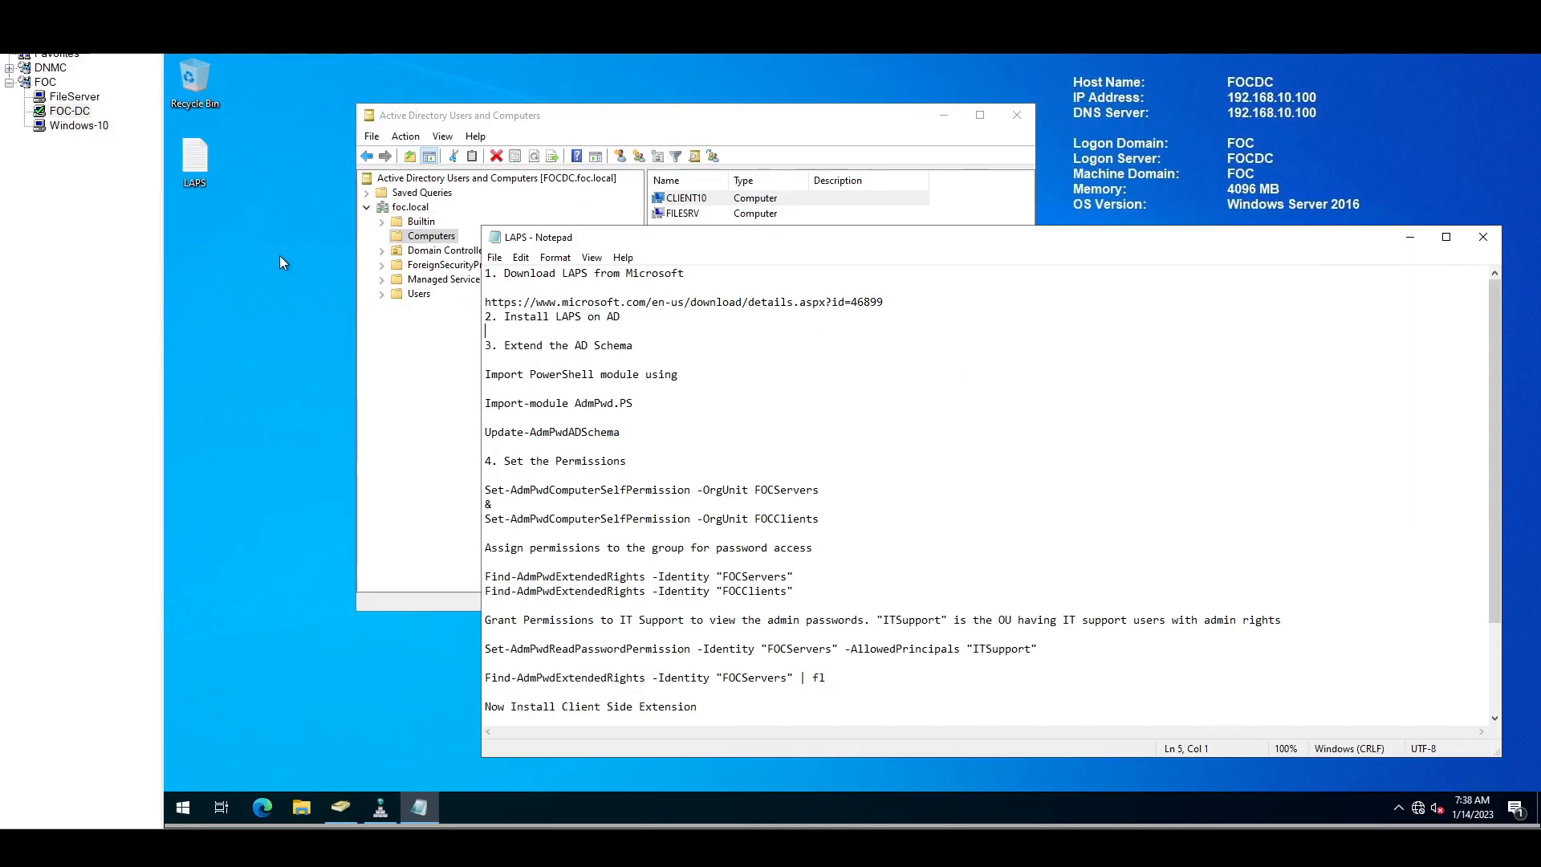
Step: Browse File Explorer to C:\Shared, which holds the BGInfo folder and LAPS.x64
{"action": "left_click", "coordinate": [303, 809]}
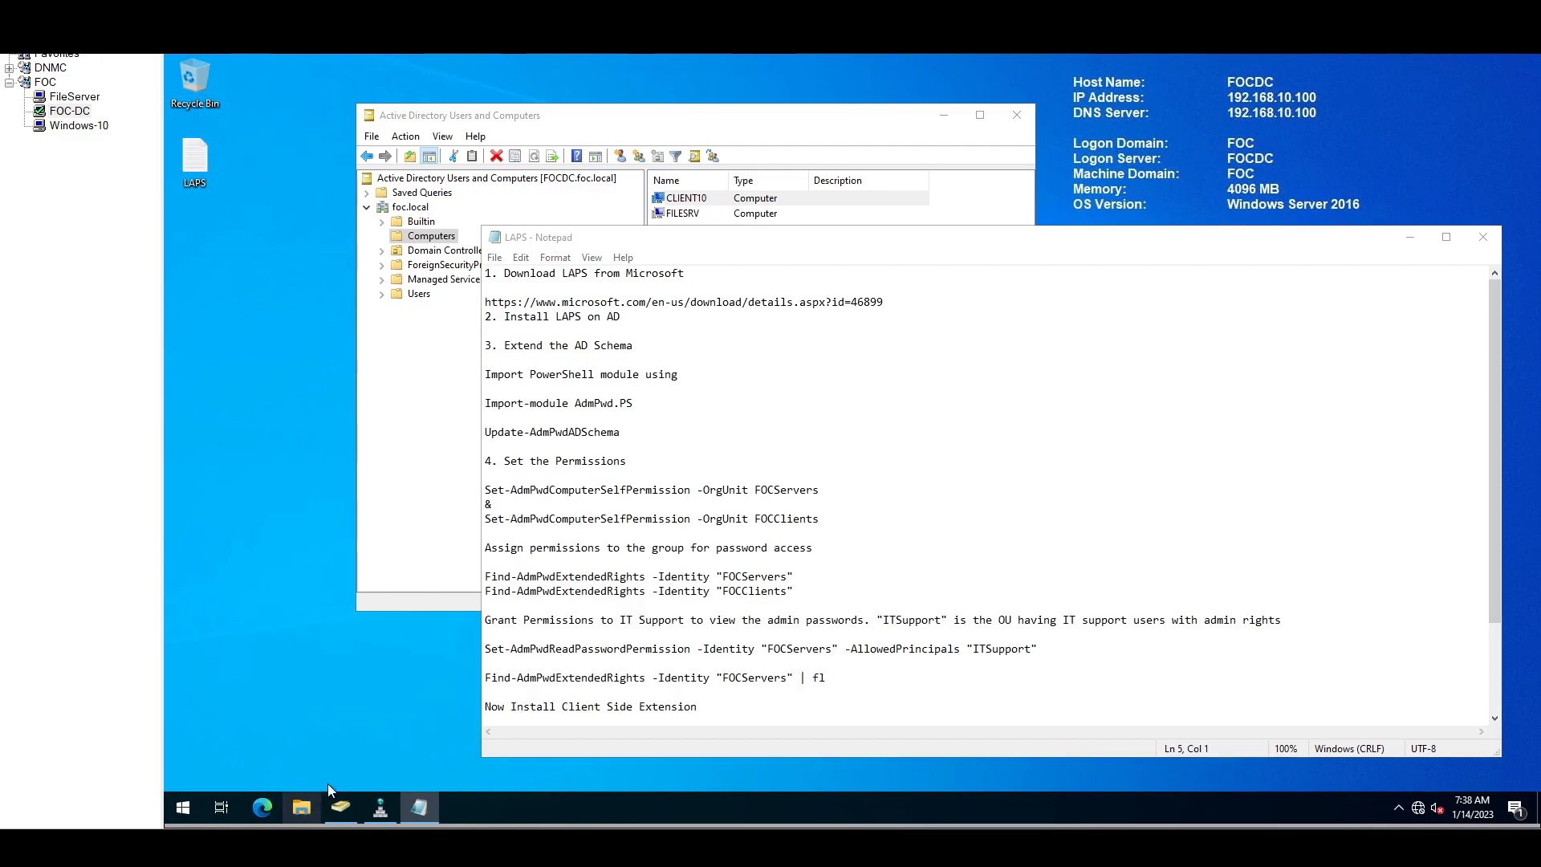
{"action": "left_click", "coordinate": [462, 376]}
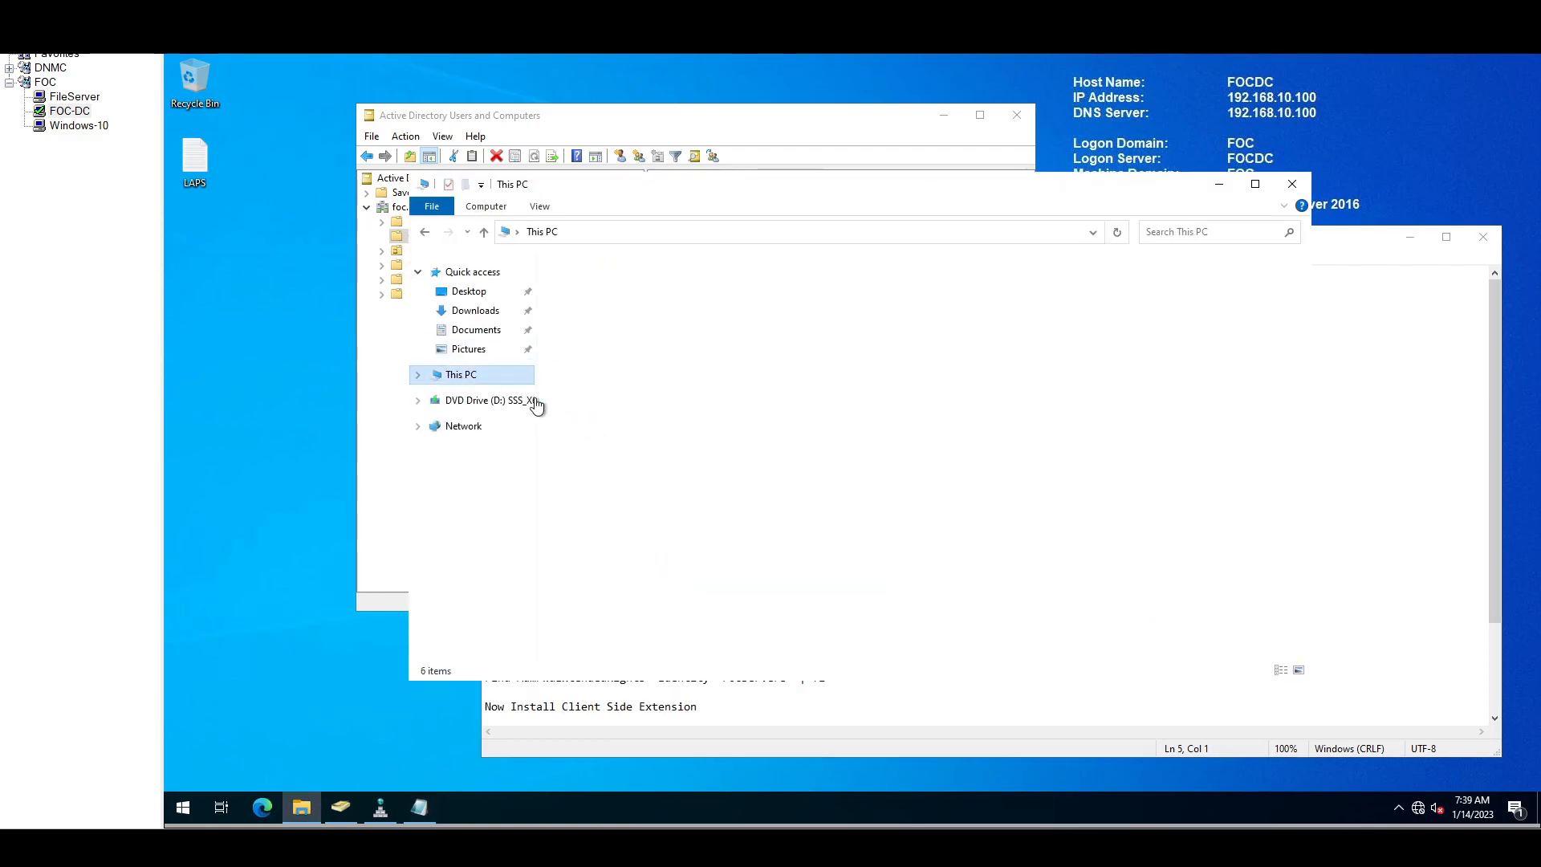
{"action": "double_click", "coordinate": [821, 456]}
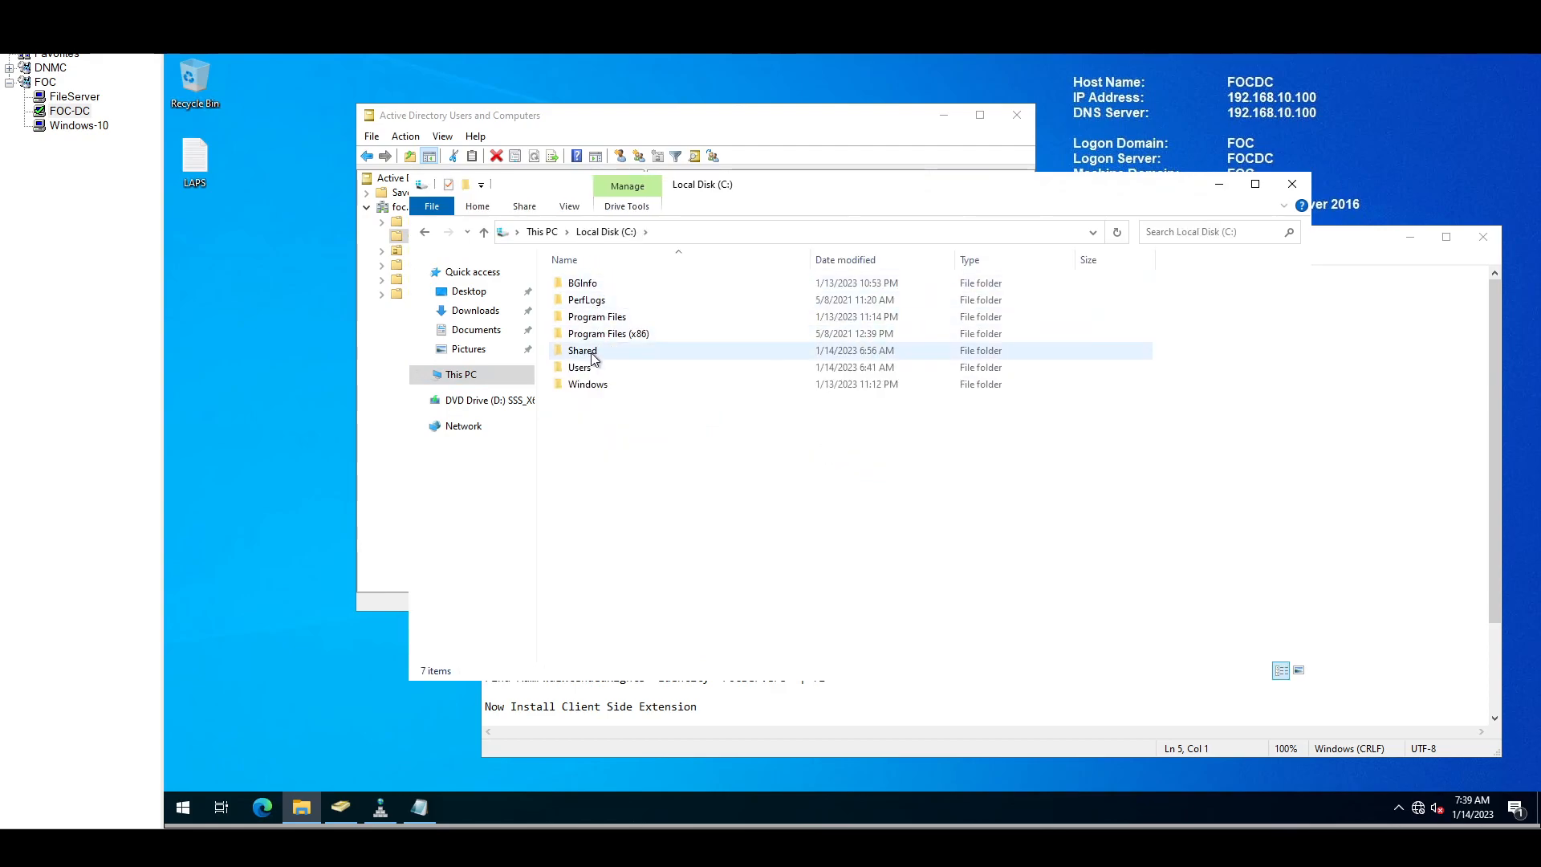
{"action": "double_click", "coordinate": [592, 357]}
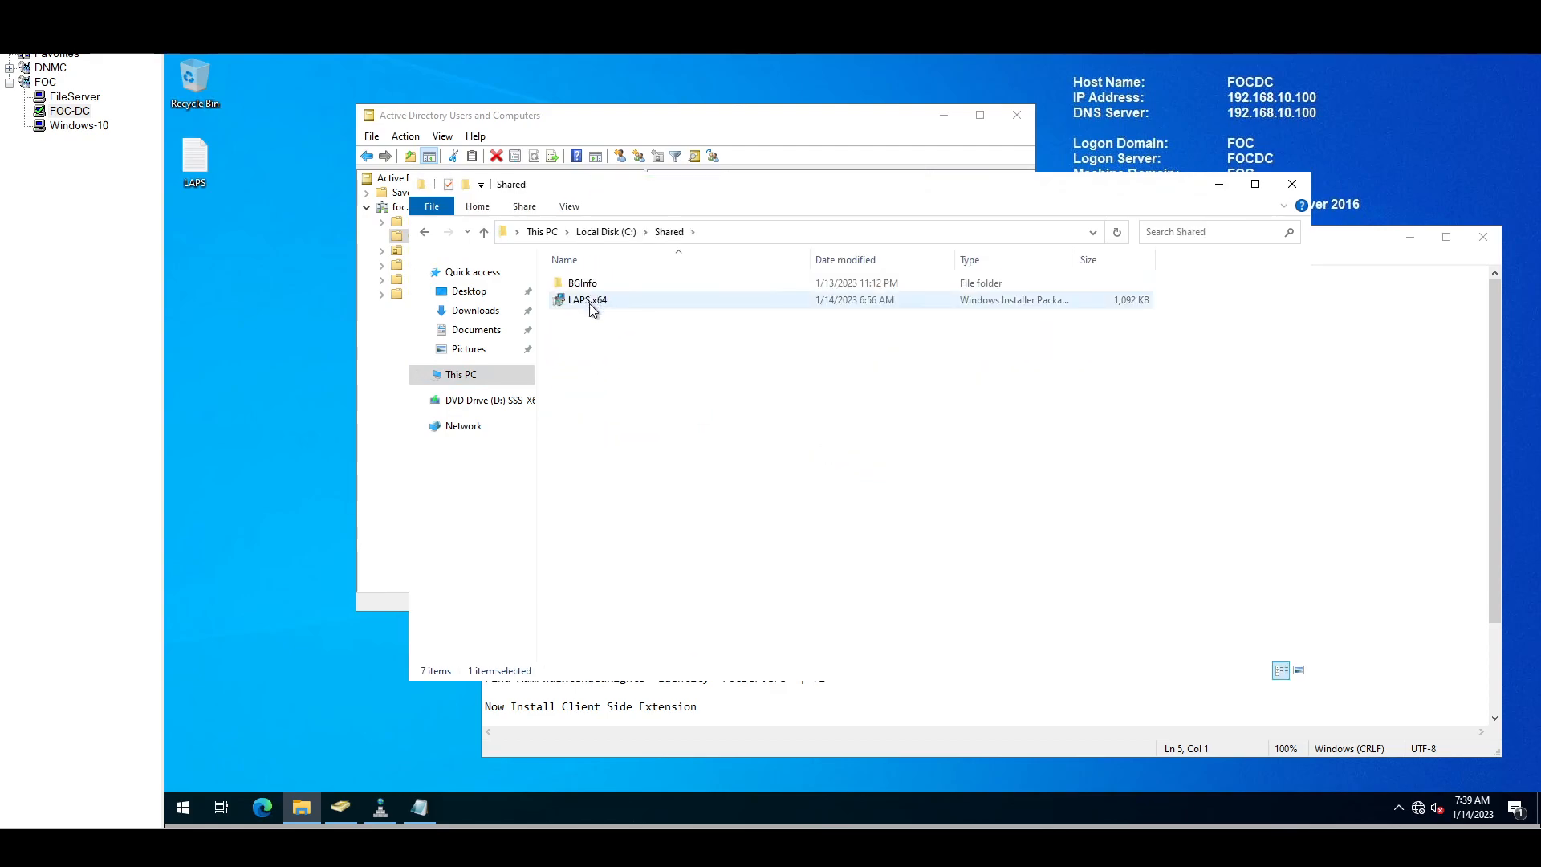
{"action": "left_click", "coordinate": [591, 305]}
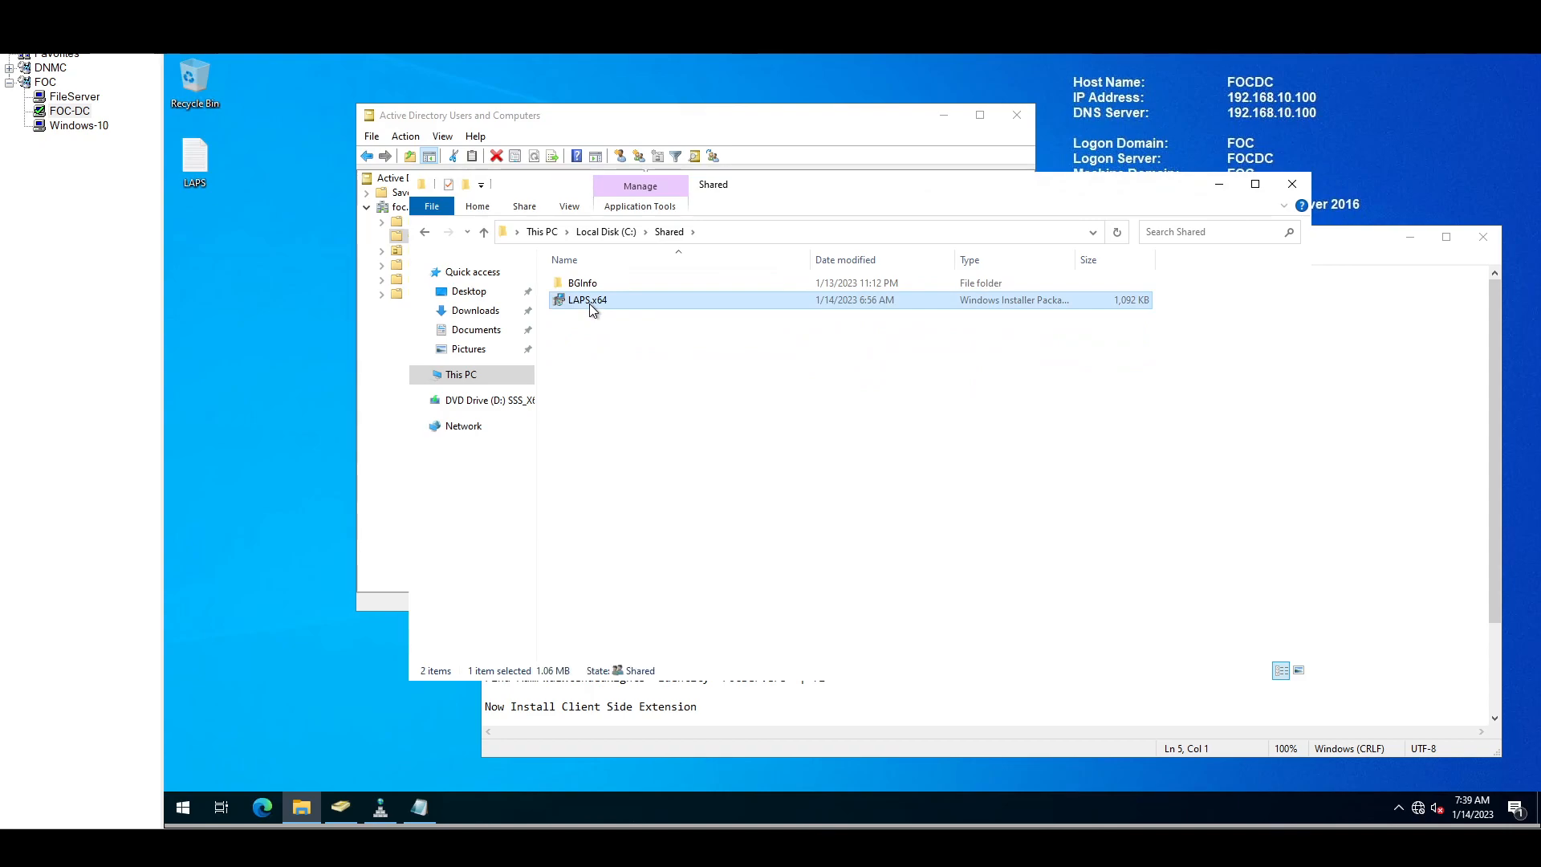
{"action": "left_click", "coordinate": [594, 289]}
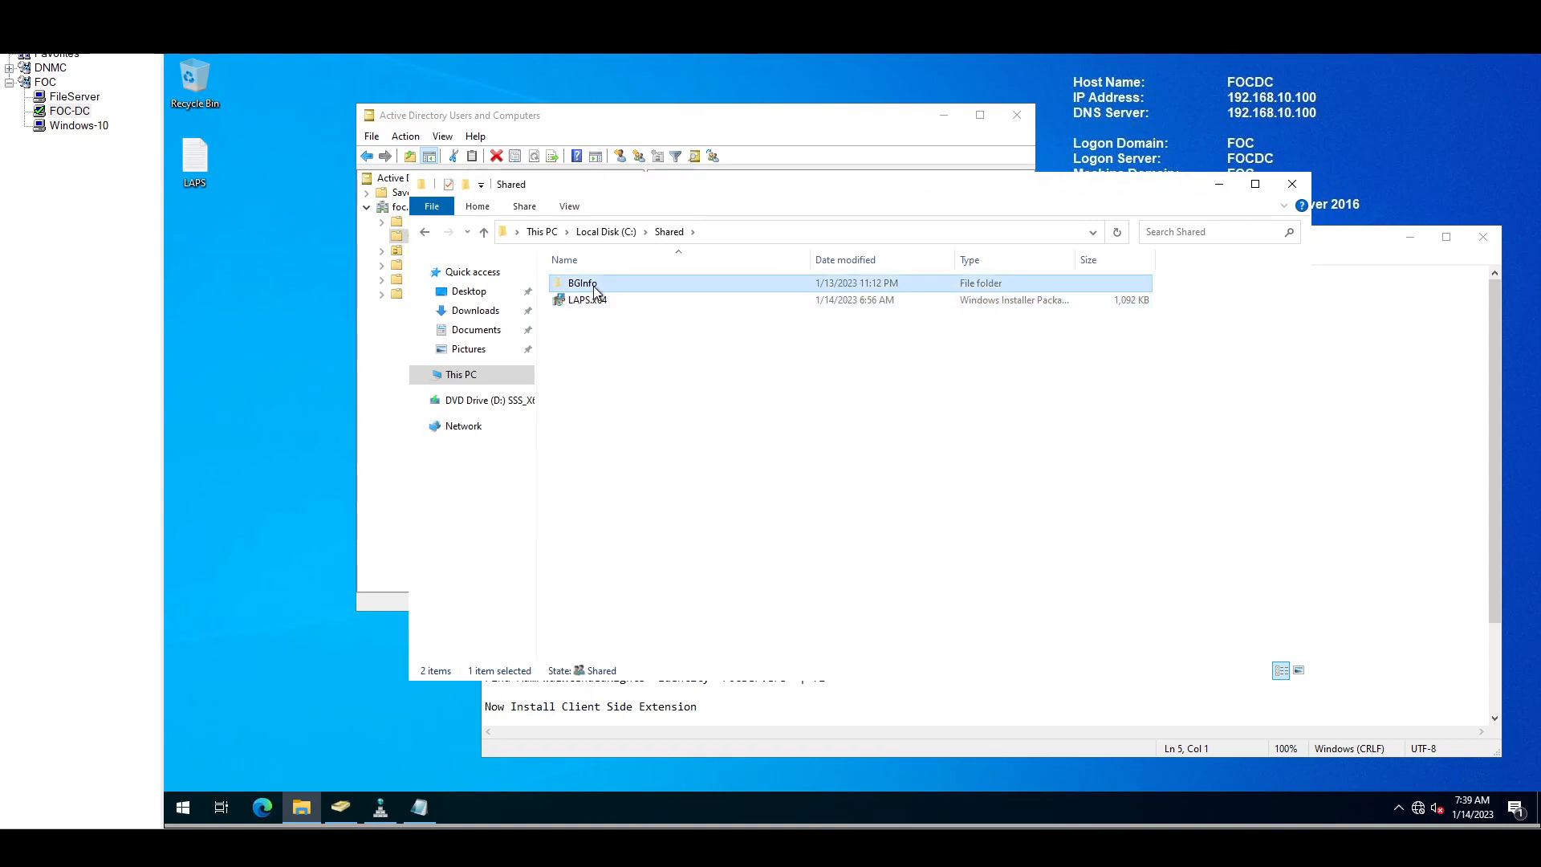
Step: Permanently delete the BGInfo folder from C:\Shared and launch the LAPS.x64 installer
{"action": "key", "text": "alt+Left"}
{"action": "left_click", "coordinate": [643, 494]}
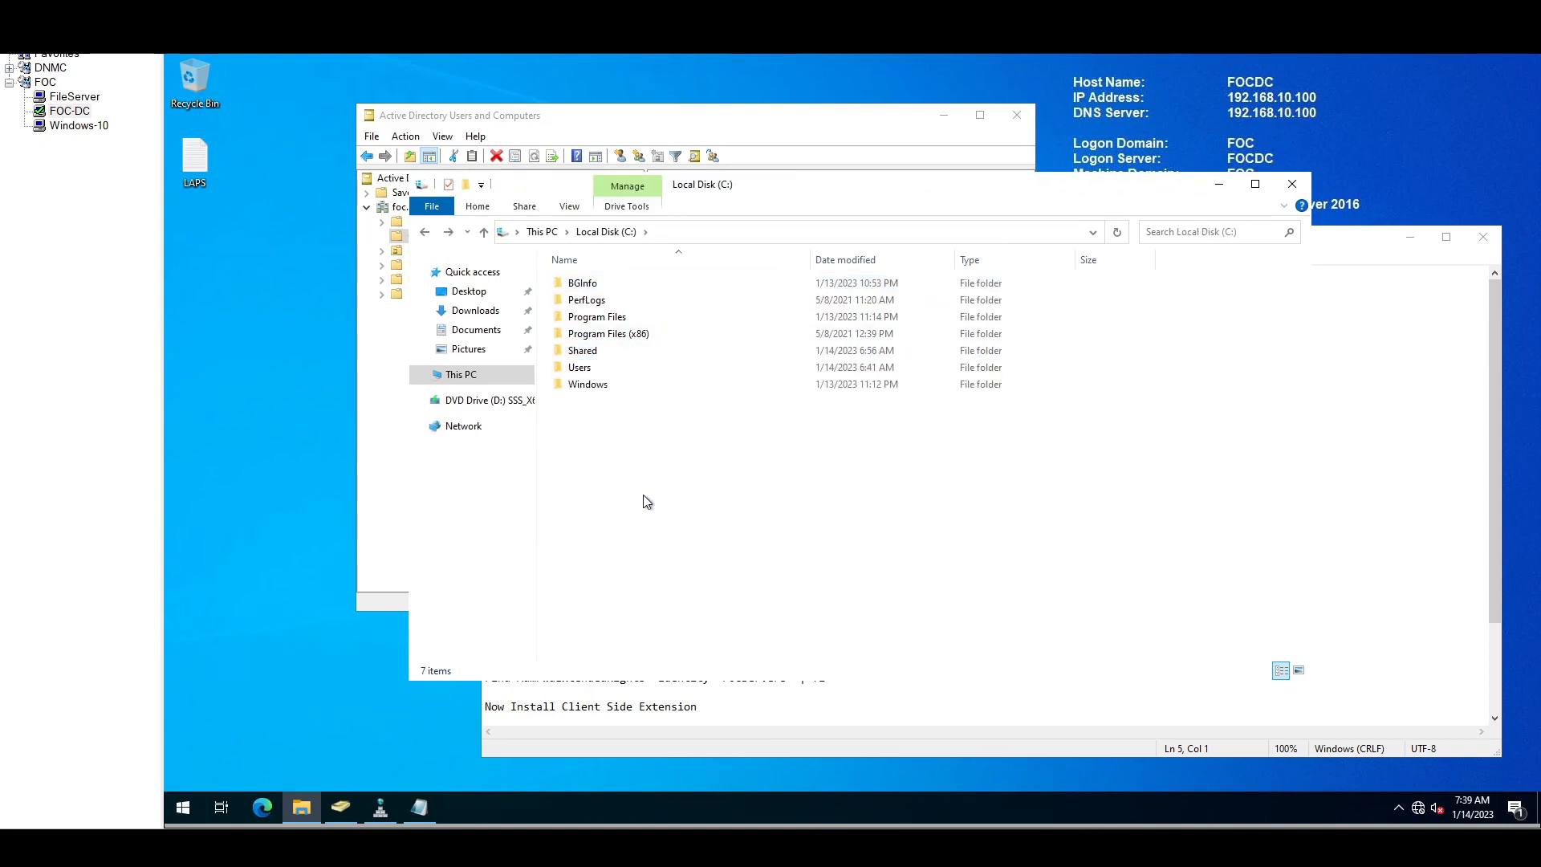
{"action": "double_click", "coordinate": [592, 351]}
{"action": "left_click", "coordinate": [597, 283]}
{"action": "key", "text": "shift+Delete"}
{"action": "key", "text": "Return"}
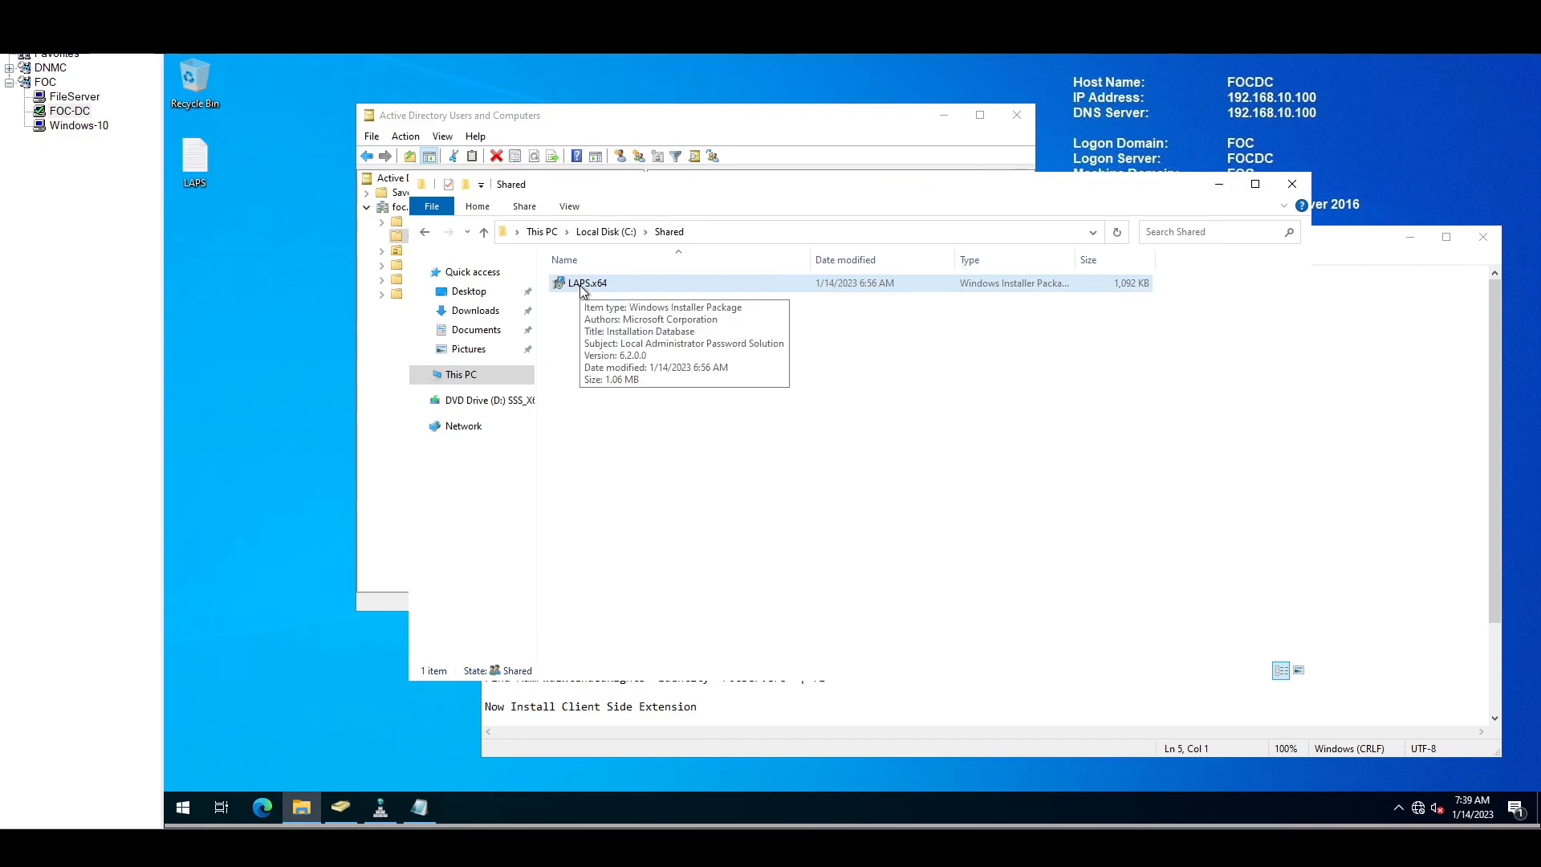
{"action": "double_click", "coordinate": [580, 286]}
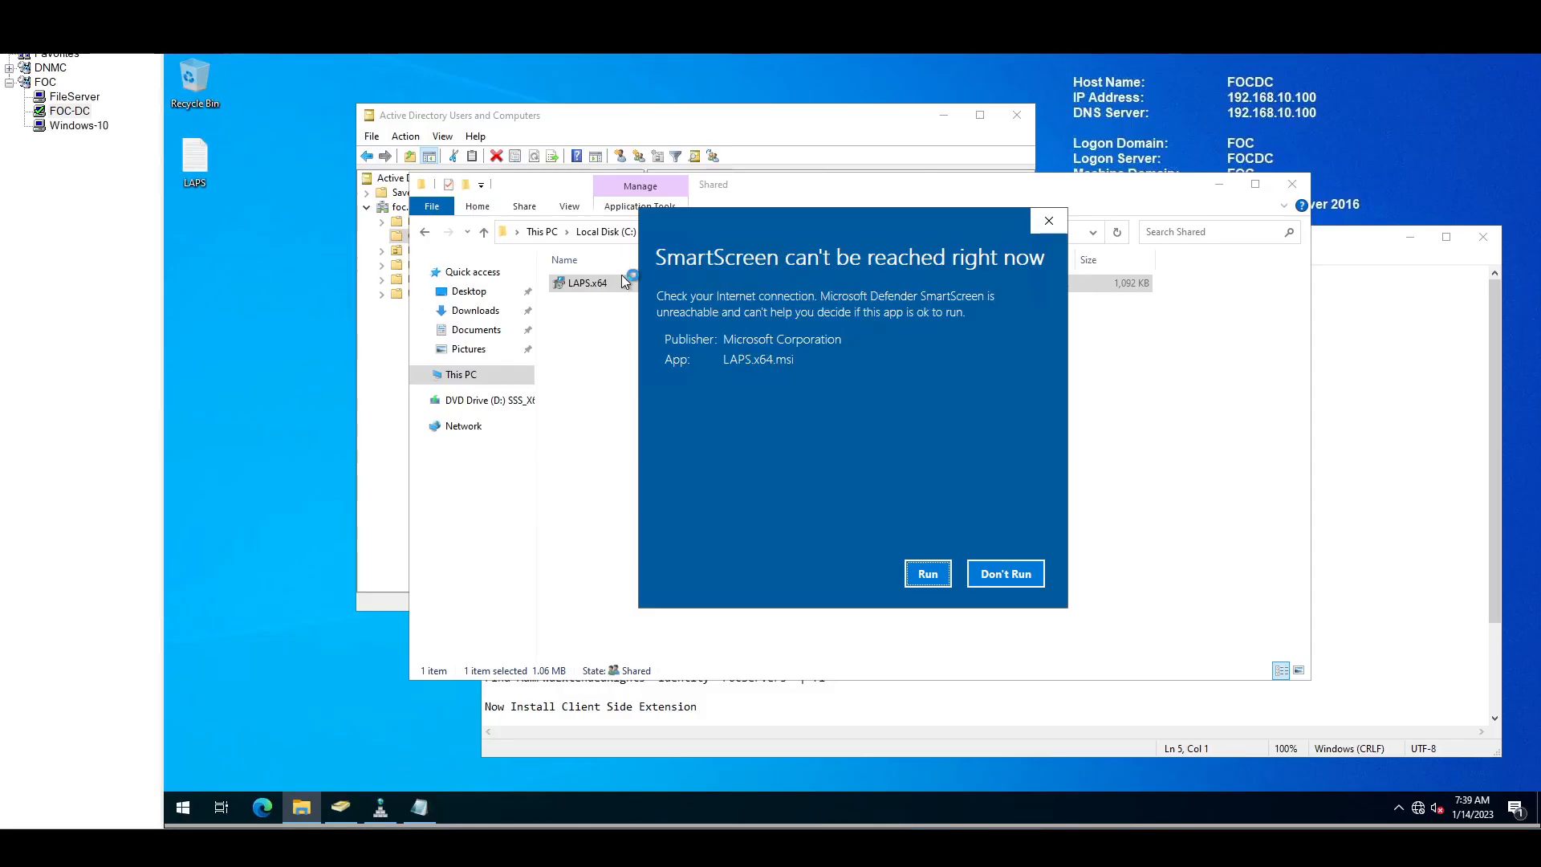
Step: Run the LAPS installer past SmartScreen and accept the licence terms
{"action": "left_click", "coordinate": [931, 575]}
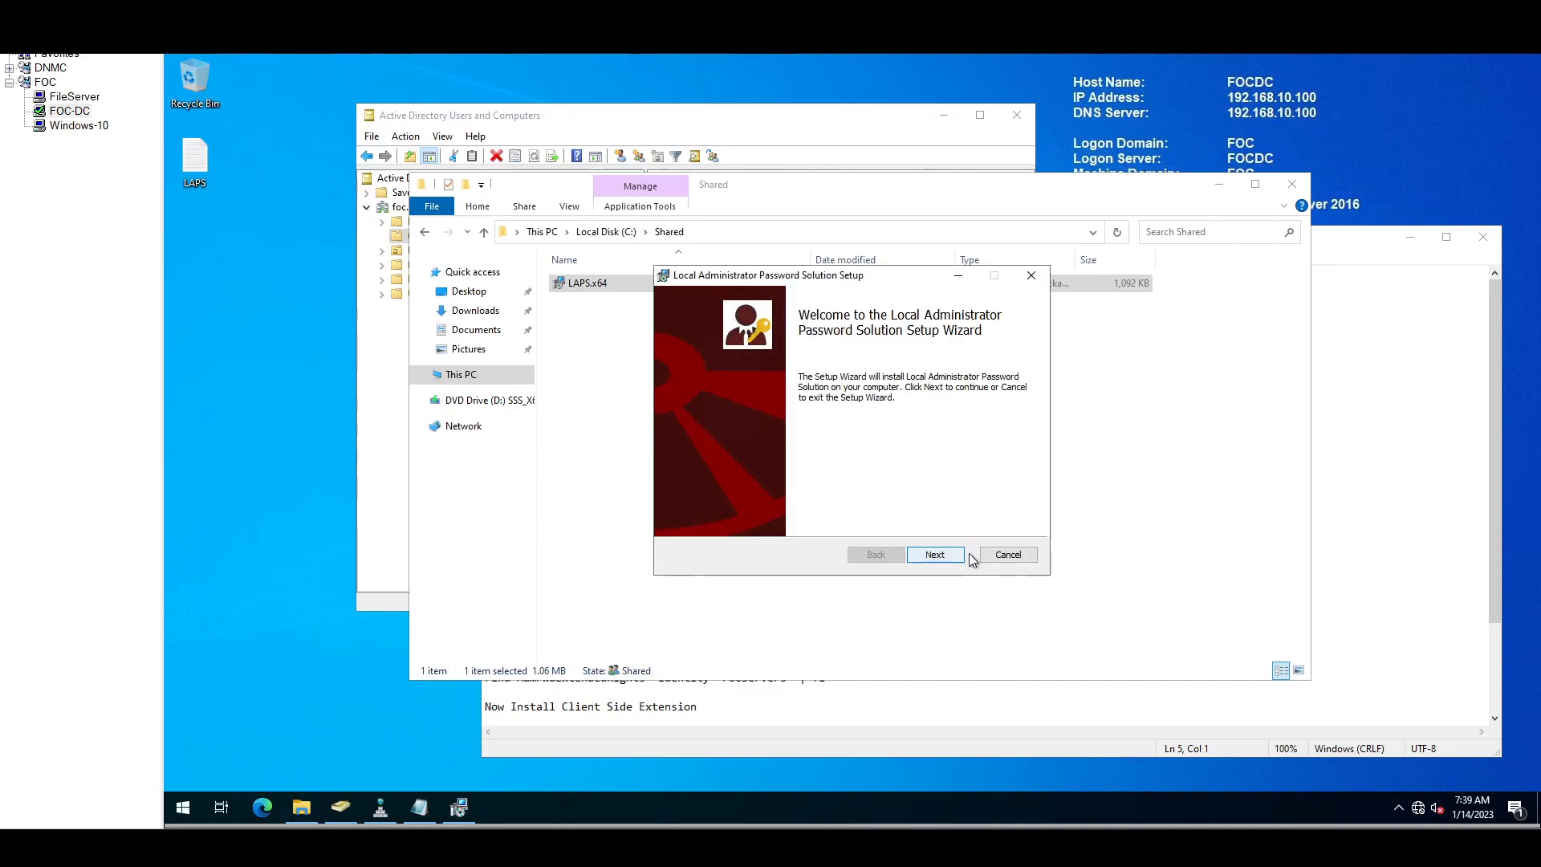
{"action": "left_click", "coordinate": [944, 554]}
{"action": "left_click", "coordinate": [764, 517]}
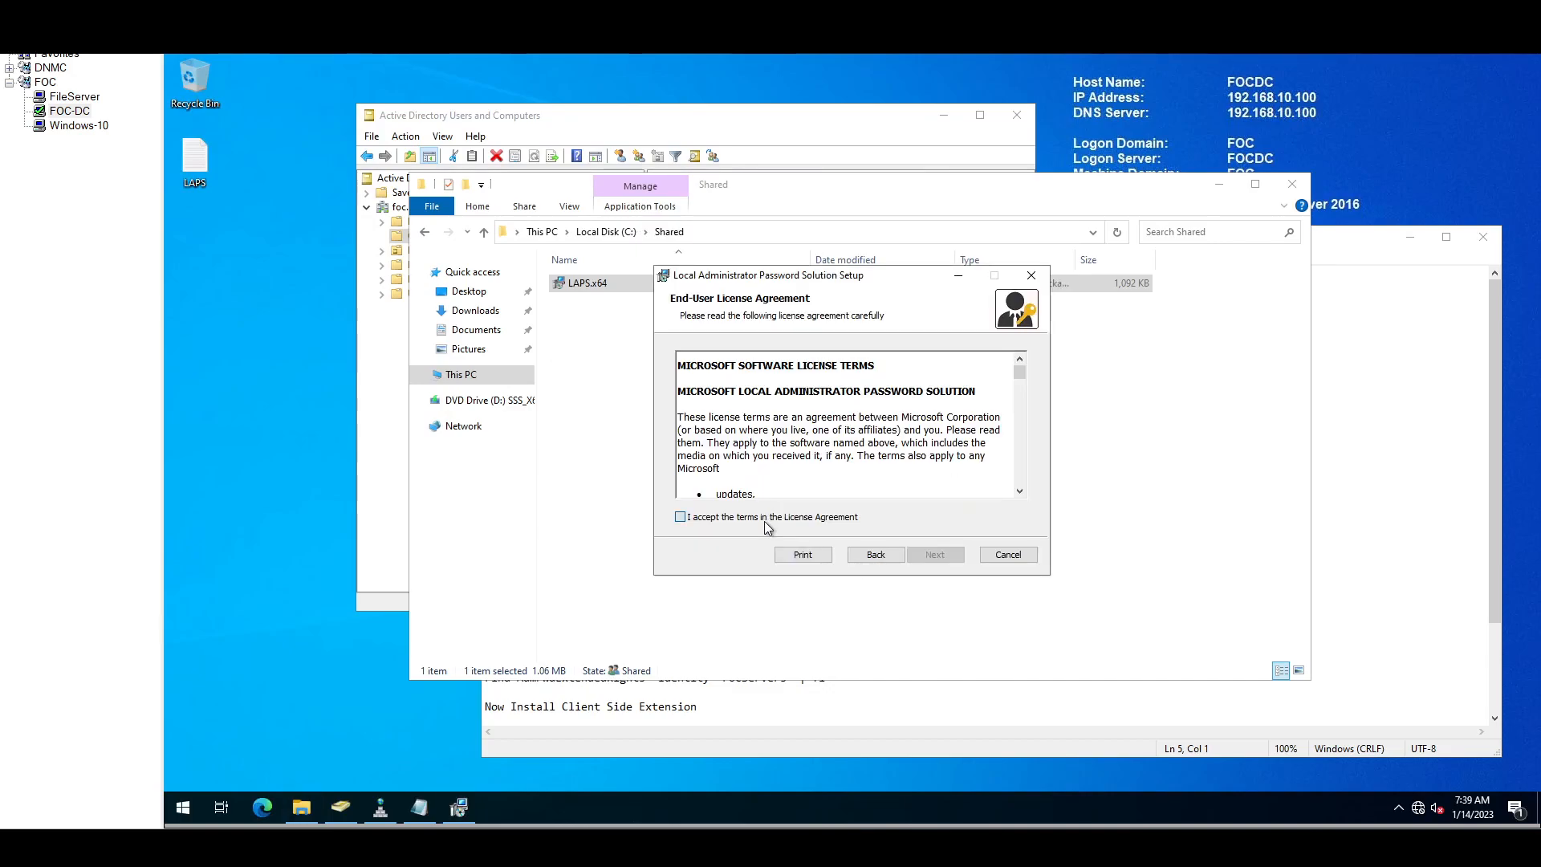
{"action": "left_click", "coordinate": [940, 552]}
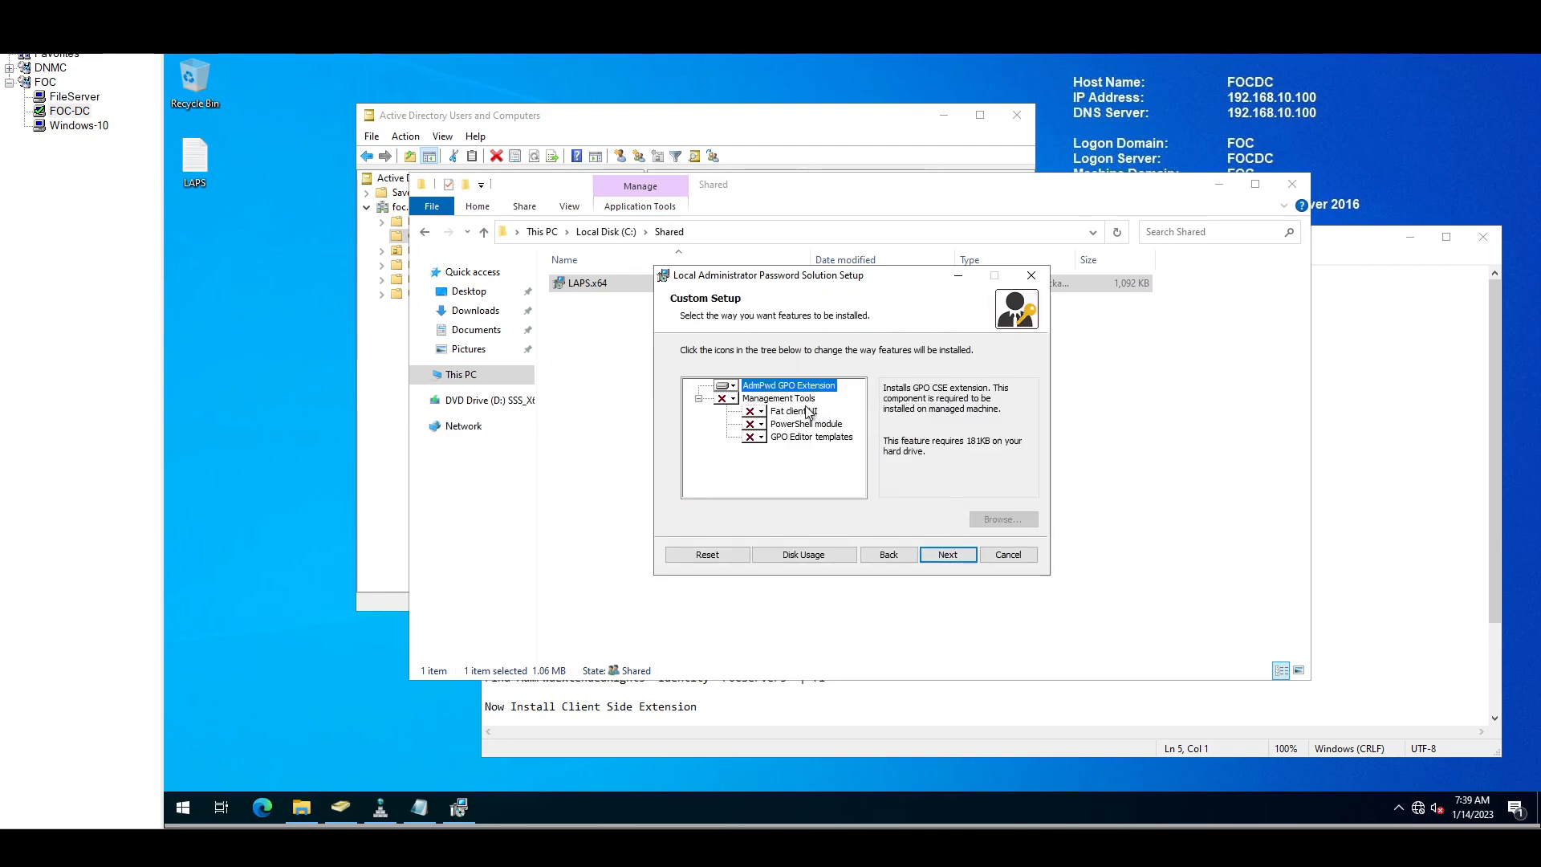
Step: Install the entire Management Tools feature without the AdmPwd GPO Extension, then finish setup
{"action": "left_click", "coordinate": [730, 400]}
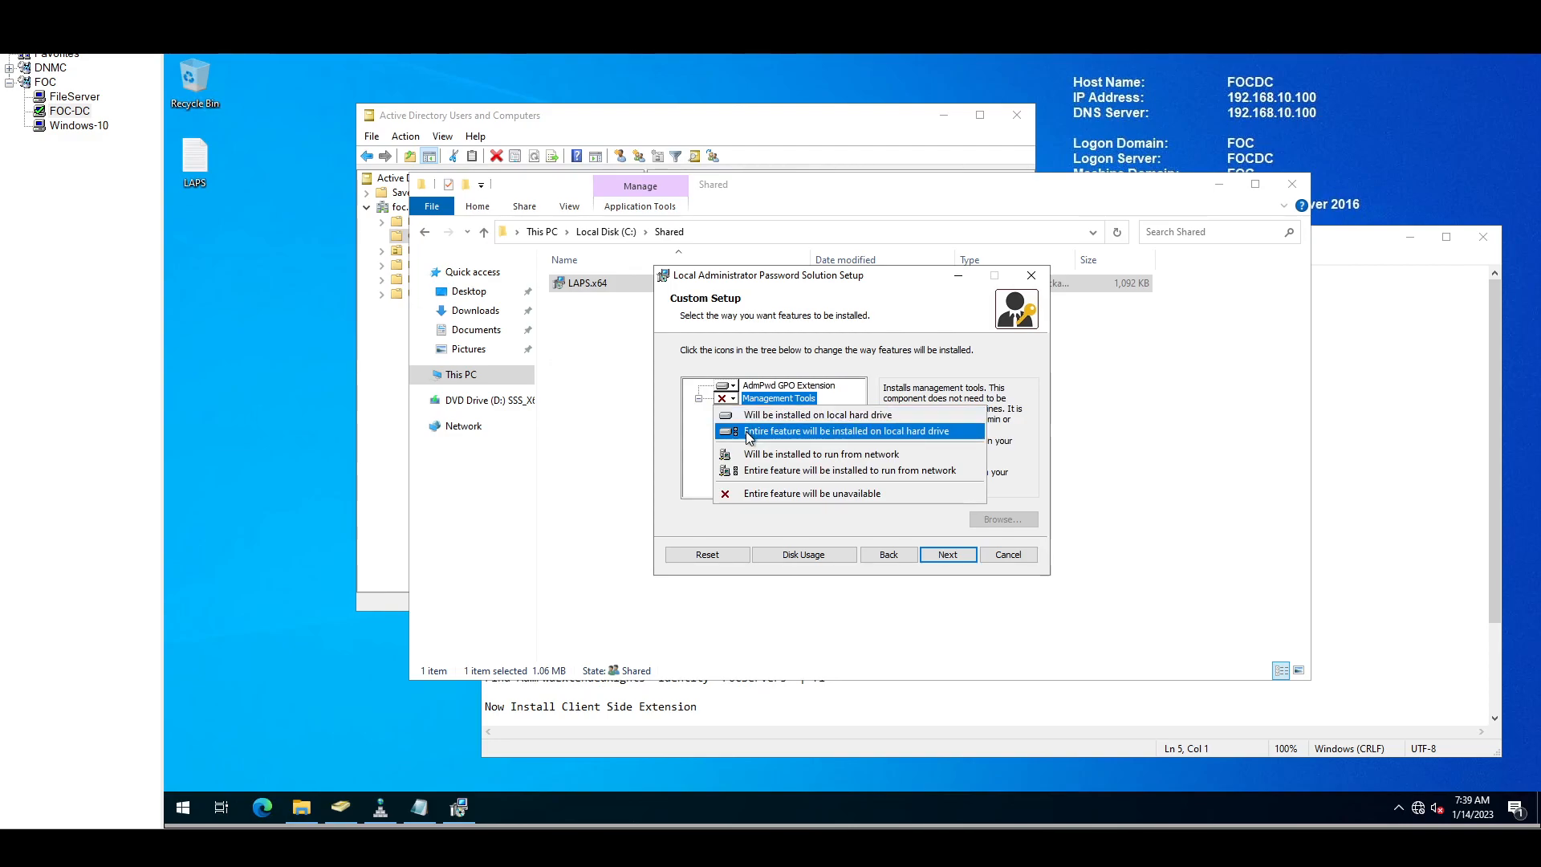
{"action": "left_click", "coordinate": [748, 432]}
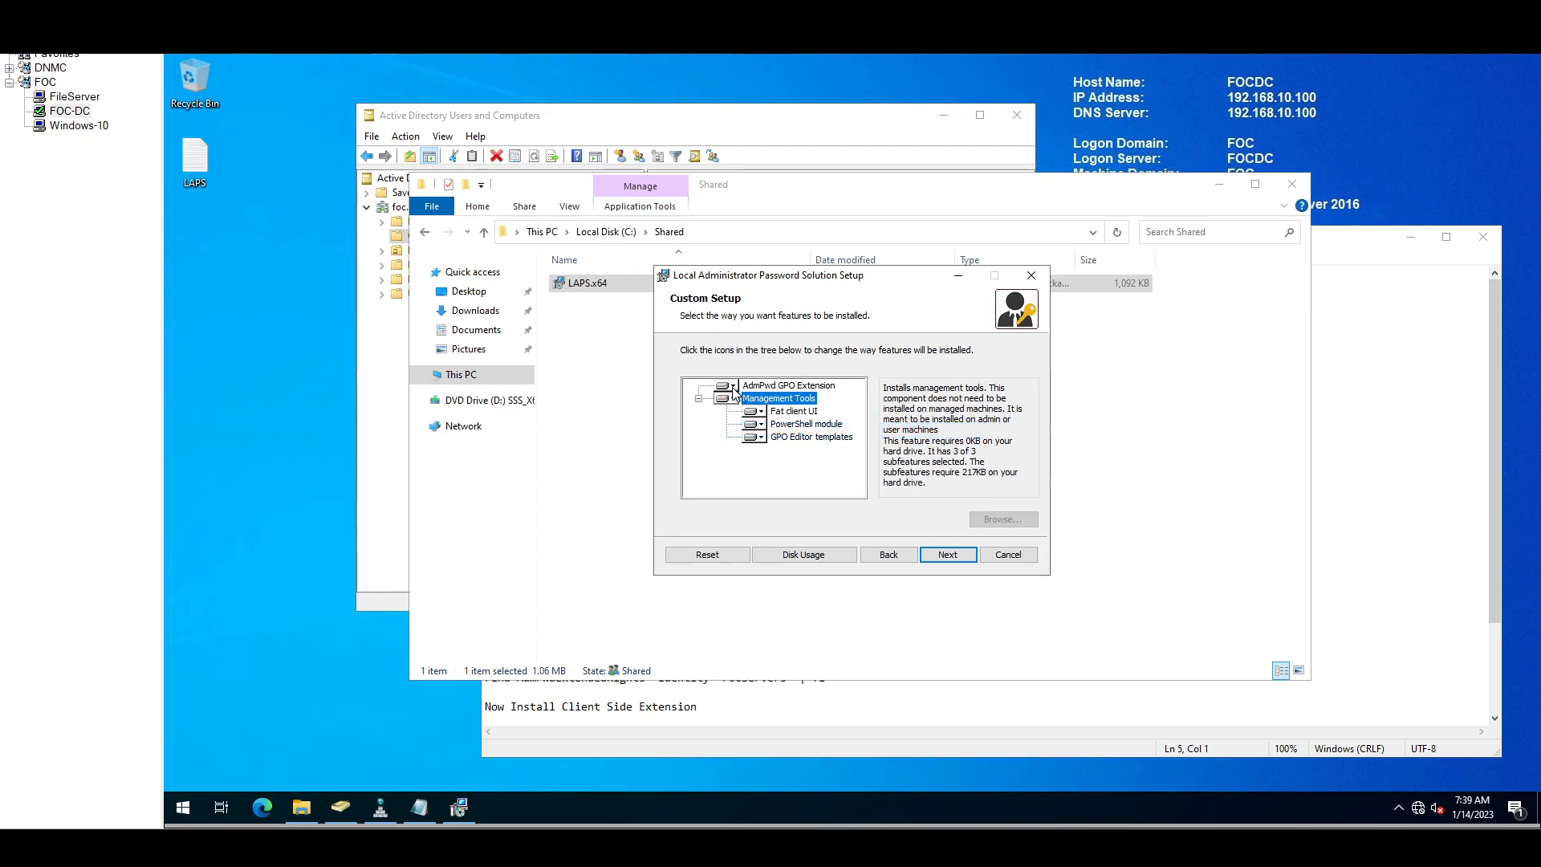
{"action": "left_click", "coordinate": [733, 389]}
{"action": "left_click", "coordinate": [746, 443]}
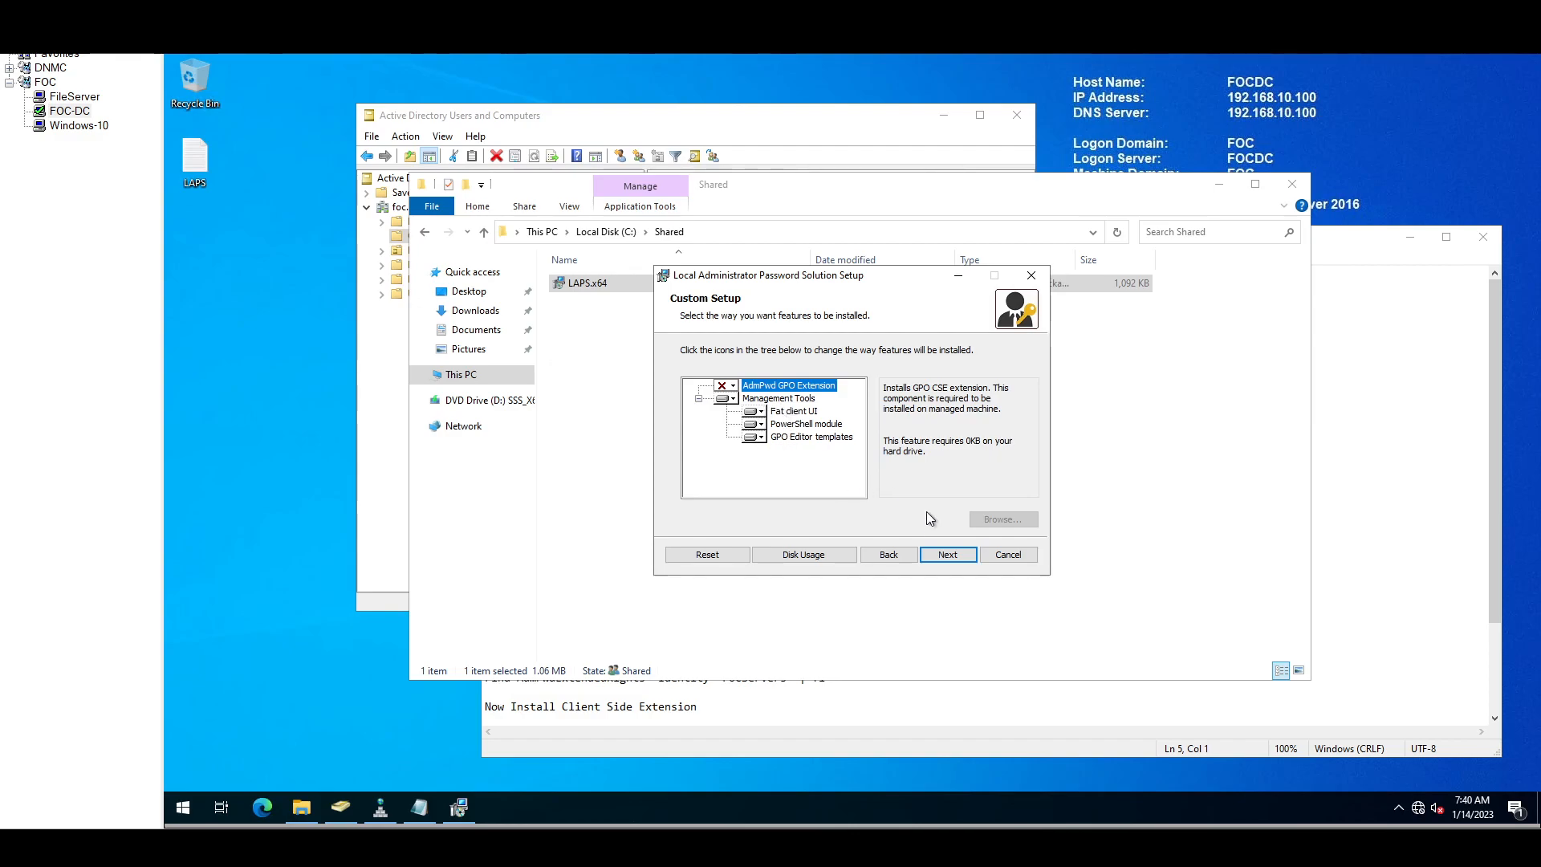
{"action": "left_click", "coordinate": [945, 554]}
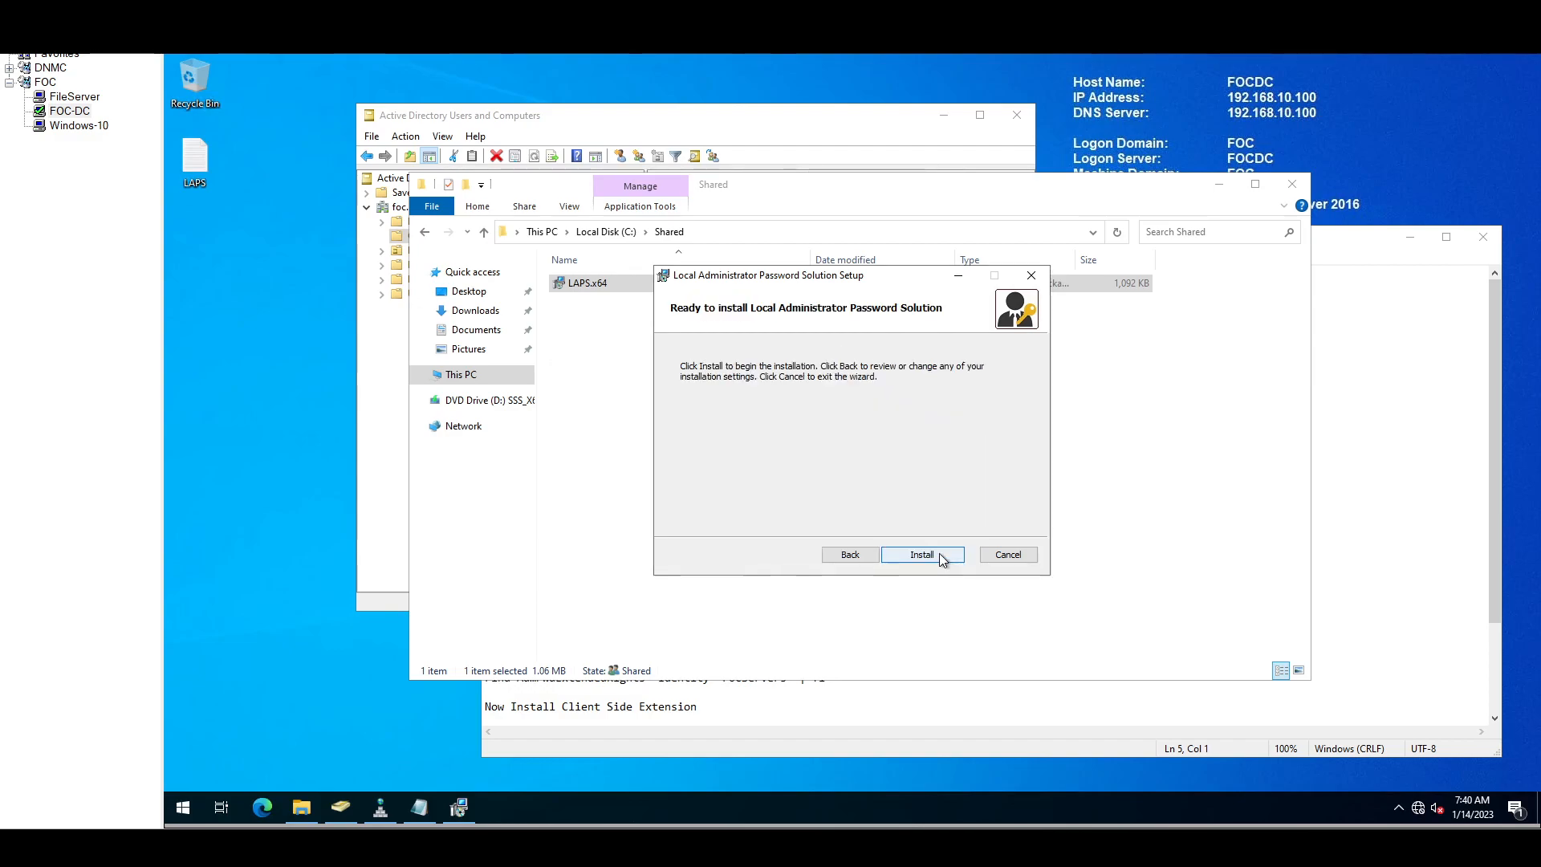
{"action": "left_click", "coordinate": [938, 556]}
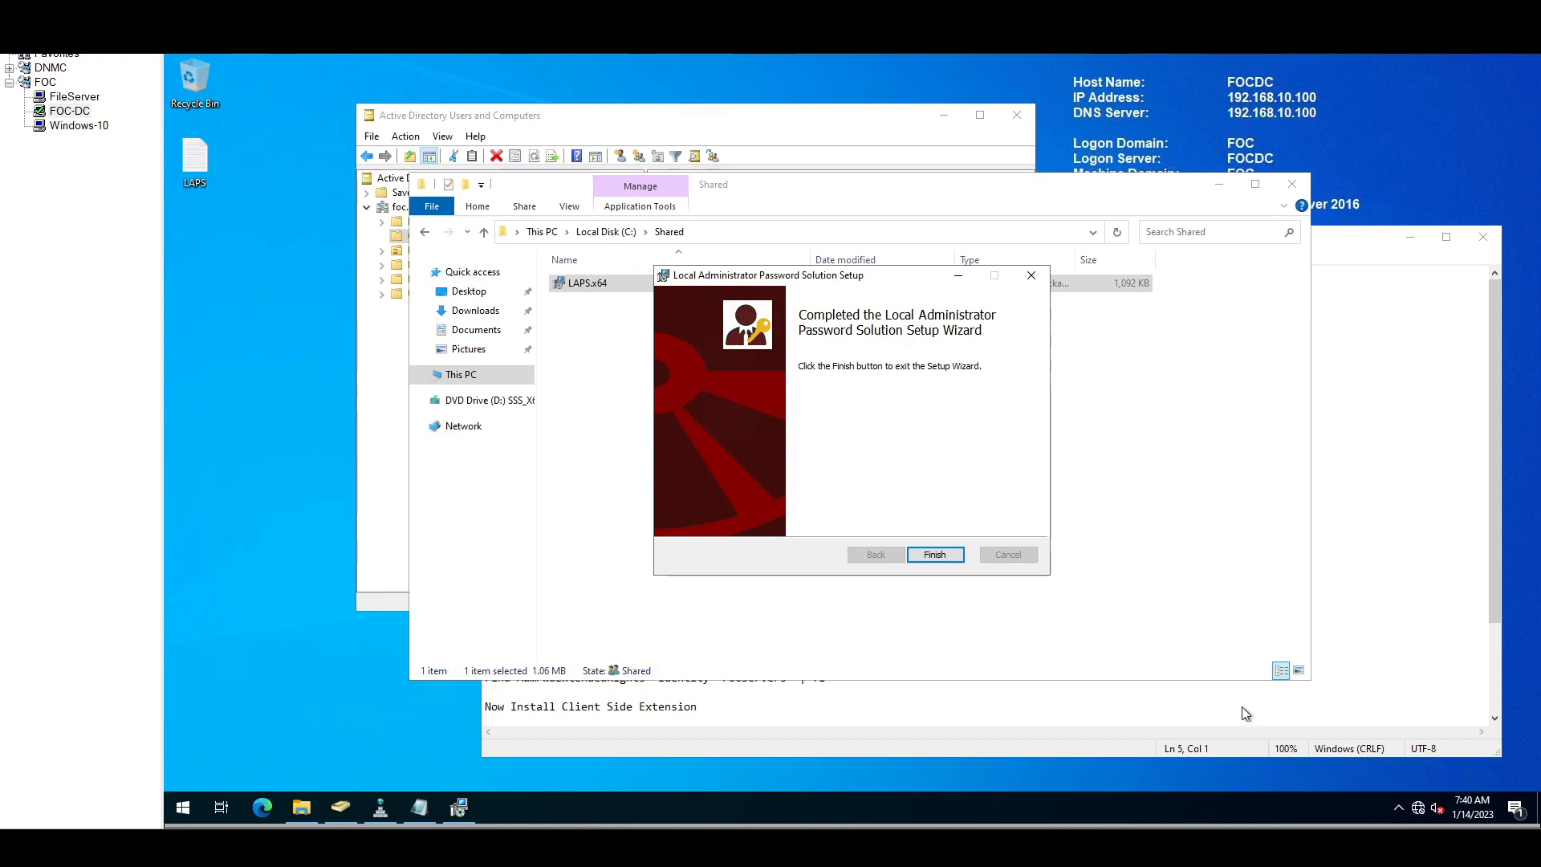
{"action": "left_click", "coordinate": [942, 555]}
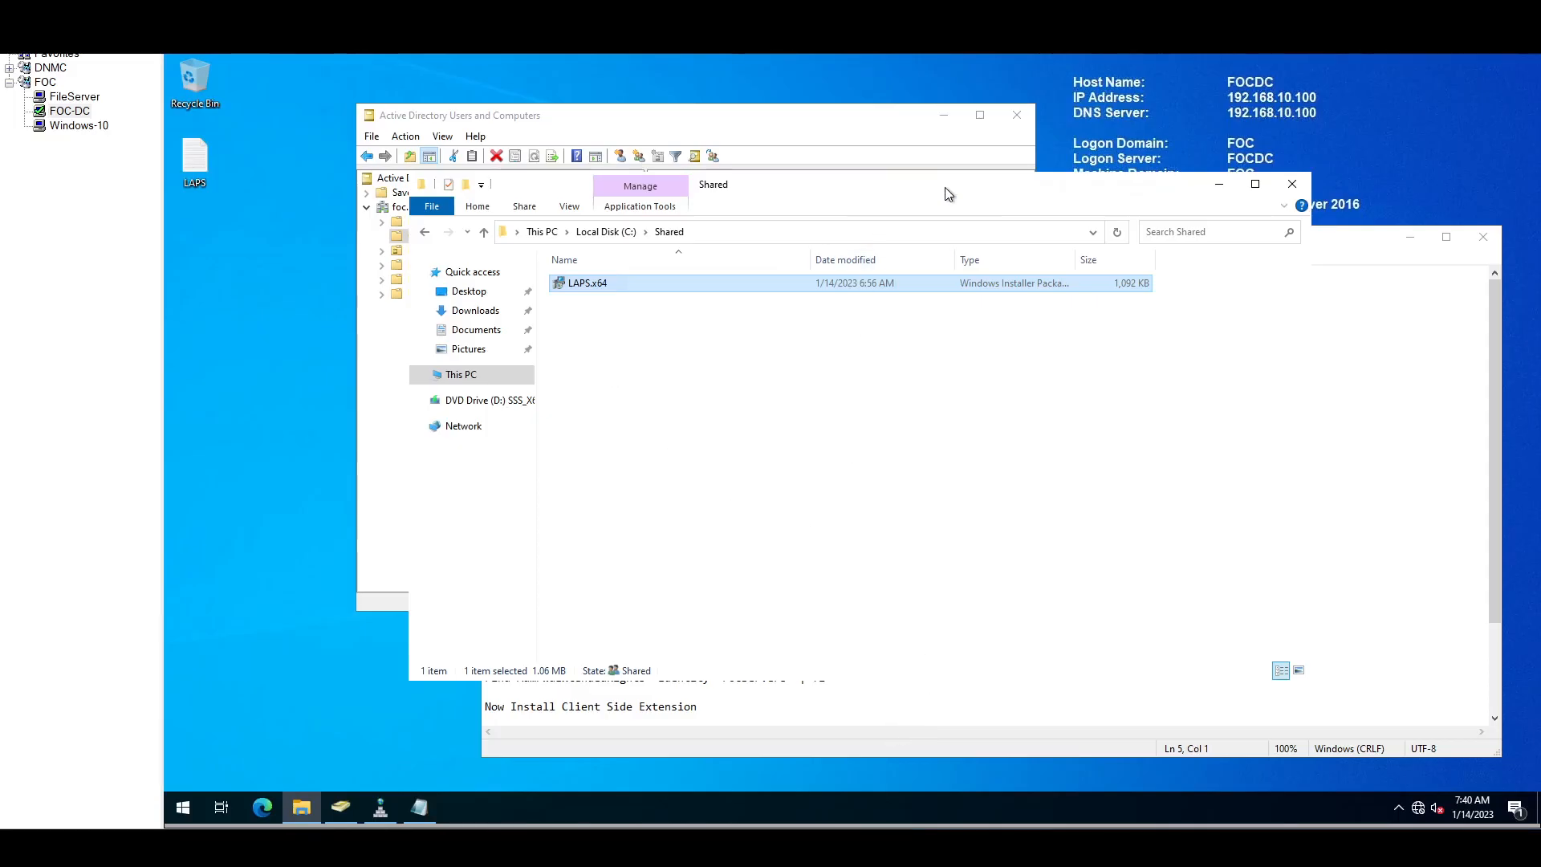
Step: Launch Windows PowerShell as administrator from the Start search
{"action": "left_click", "coordinate": [1219, 185]}
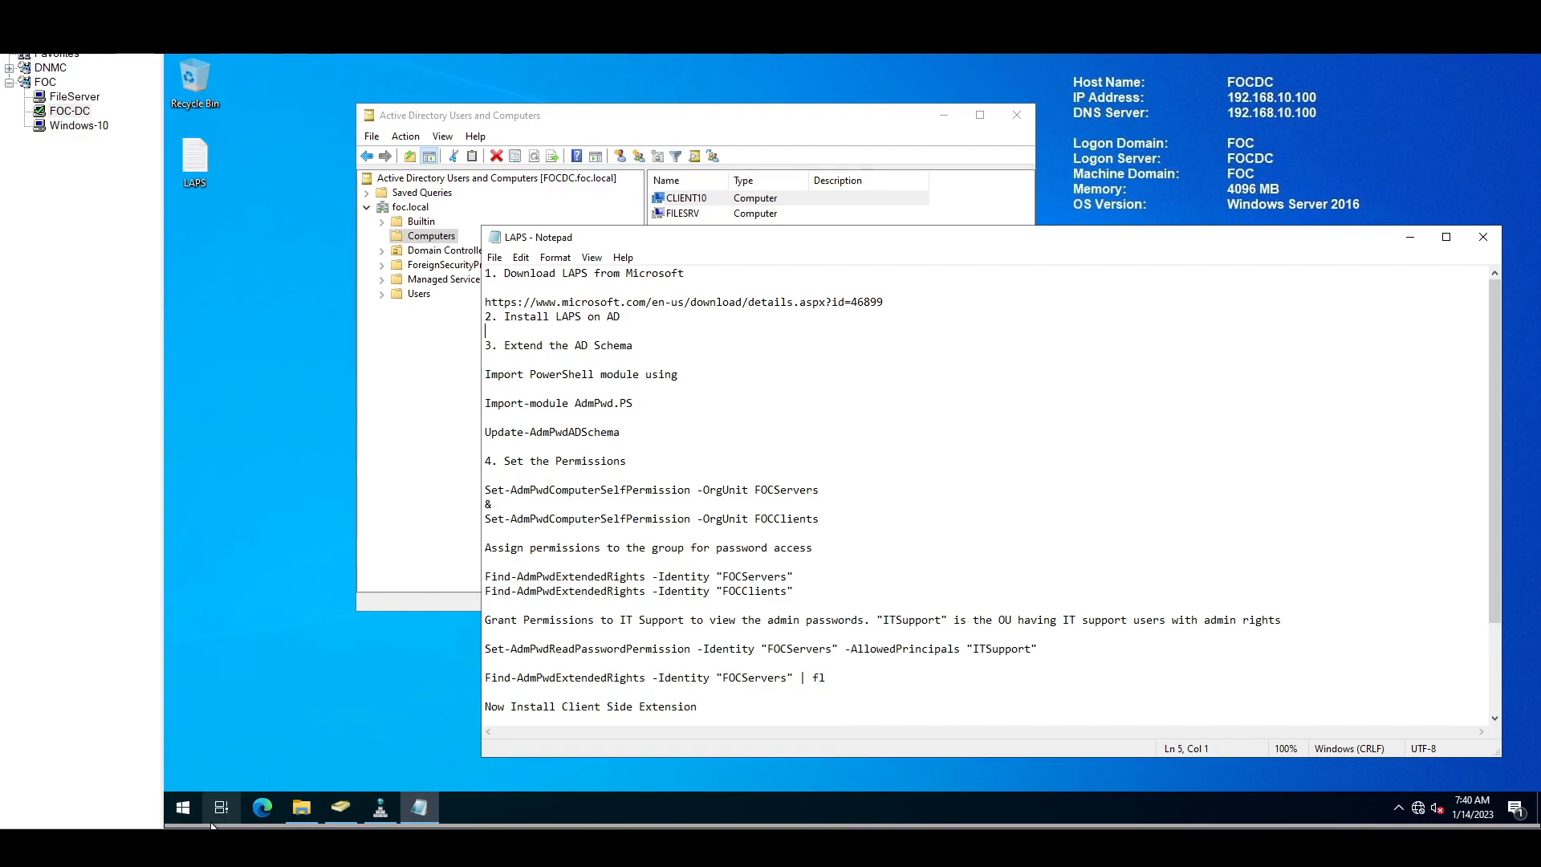
{"action": "left_click", "coordinate": [190, 801]}
{"action": "type", "text": "power"}
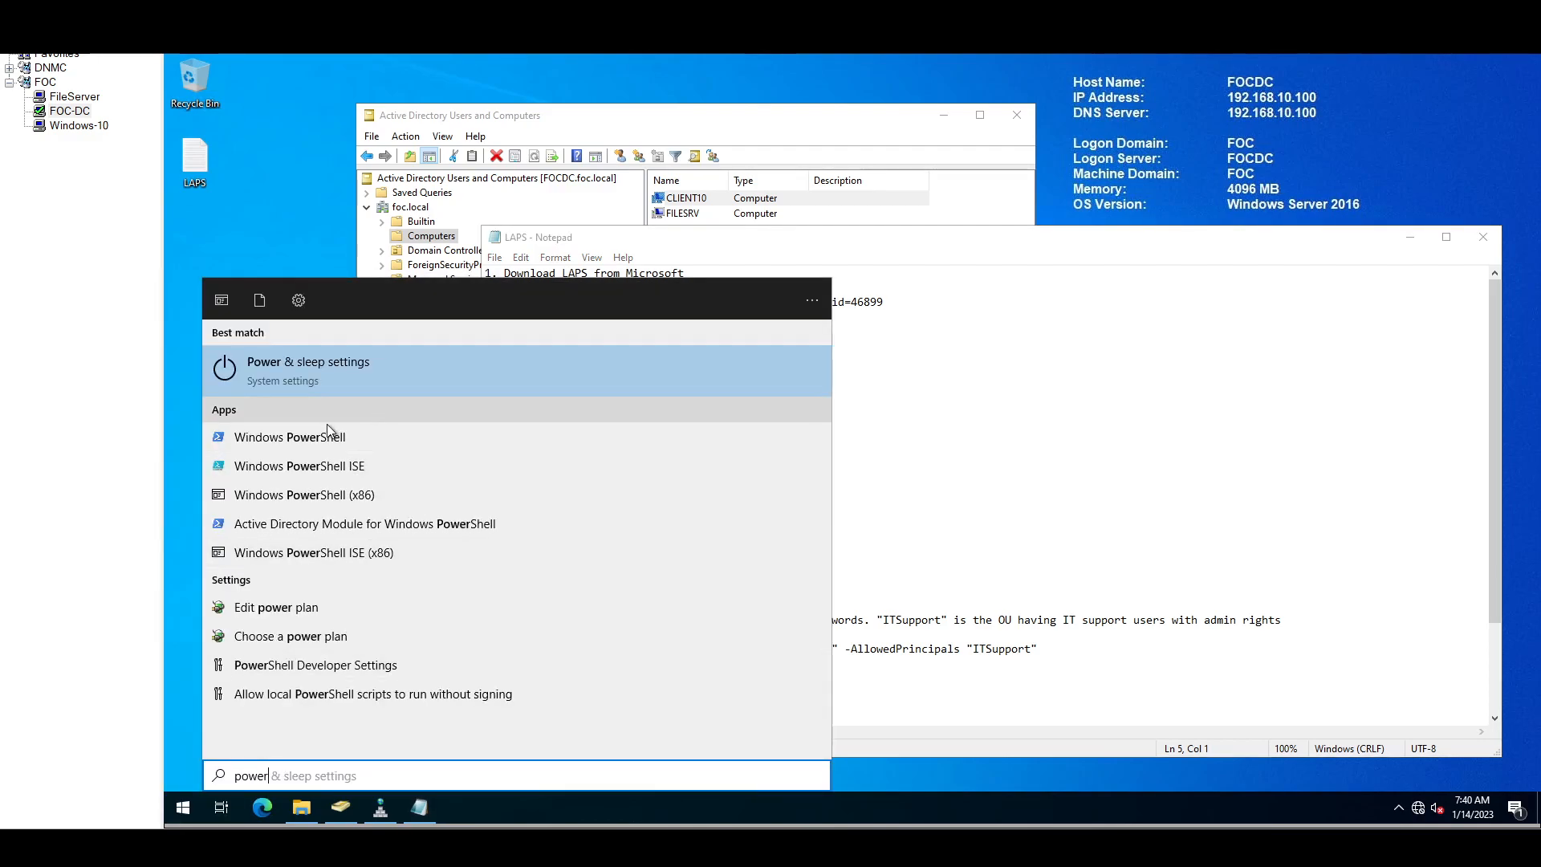
{"action": "right_click", "coordinate": [326, 433]}
{"action": "left_click", "coordinate": [382, 451]}
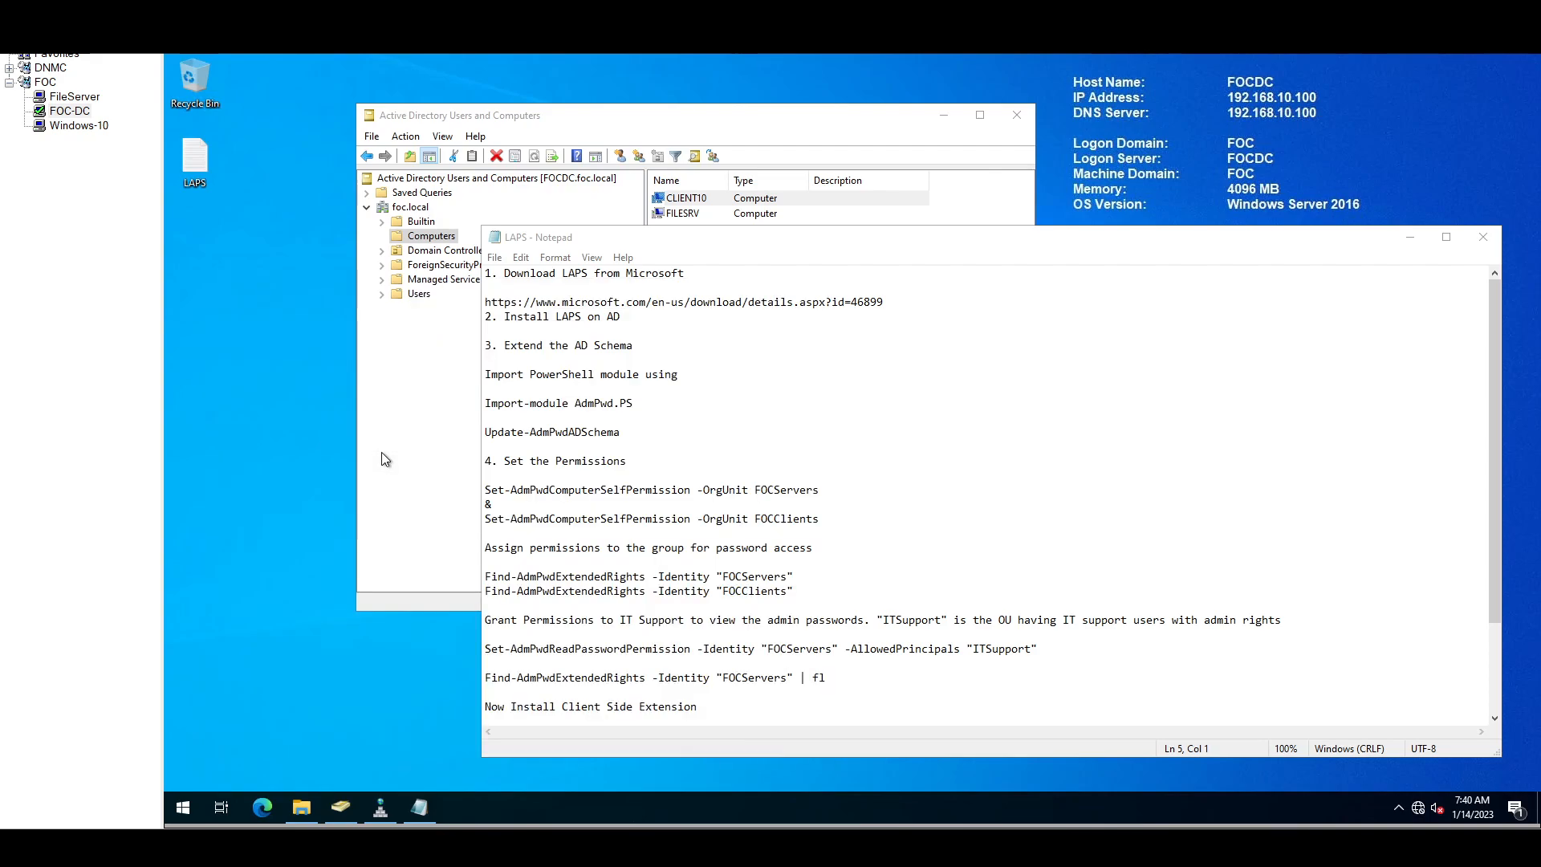
Step: Arrange the windows and paste Import-module AdmPwd.PS from the notes into PowerShell
{"action": "left_click_drag", "start_coordinate": [632, 110], "coordinate": [1213, 181]}
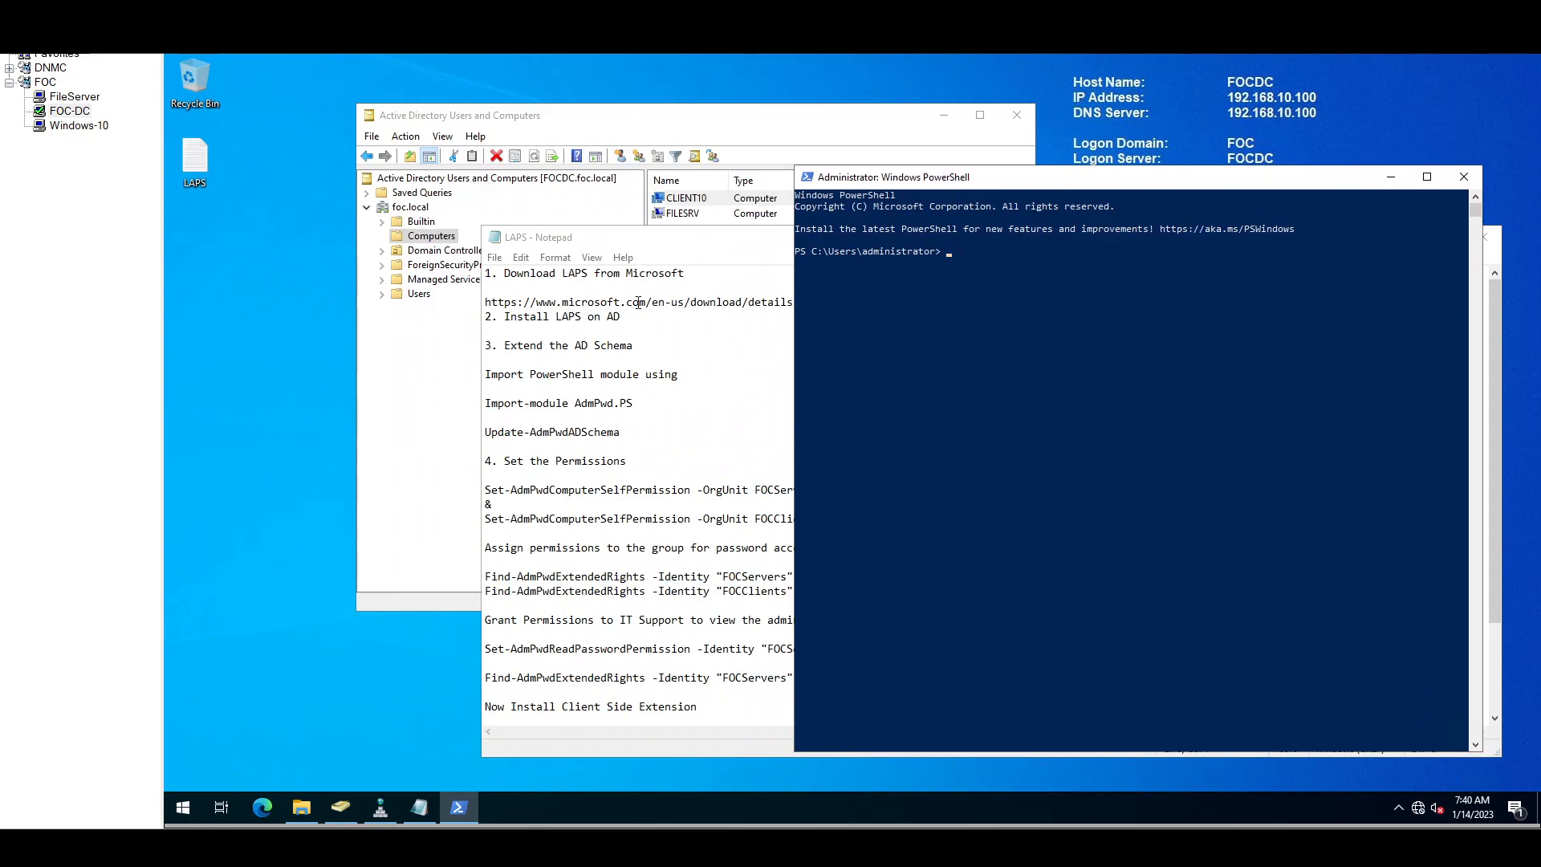
{"action": "left_click_drag", "start_coordinate": [734, 251], "coordinate": [452, 234]}
{"action": "left_click_drag", "start_coordinate": [205, 360], "coordinate": [391, 360]}
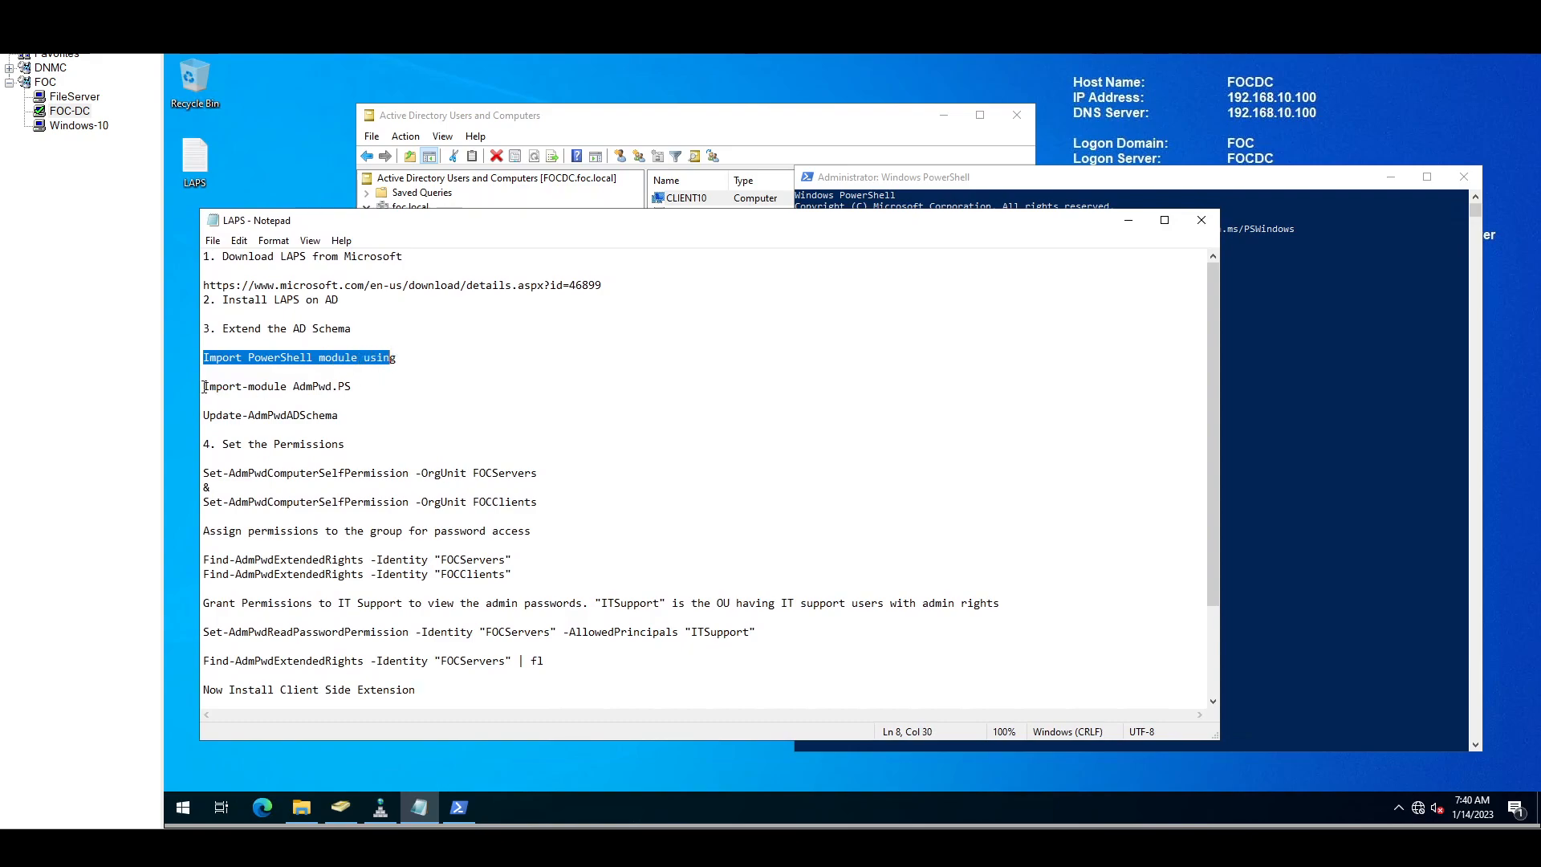
{"action": "left_click_drag", "start_coordinate": [204, 387], "coordinate": [338, 397]}
{"action": "key", "text": "super+c"}
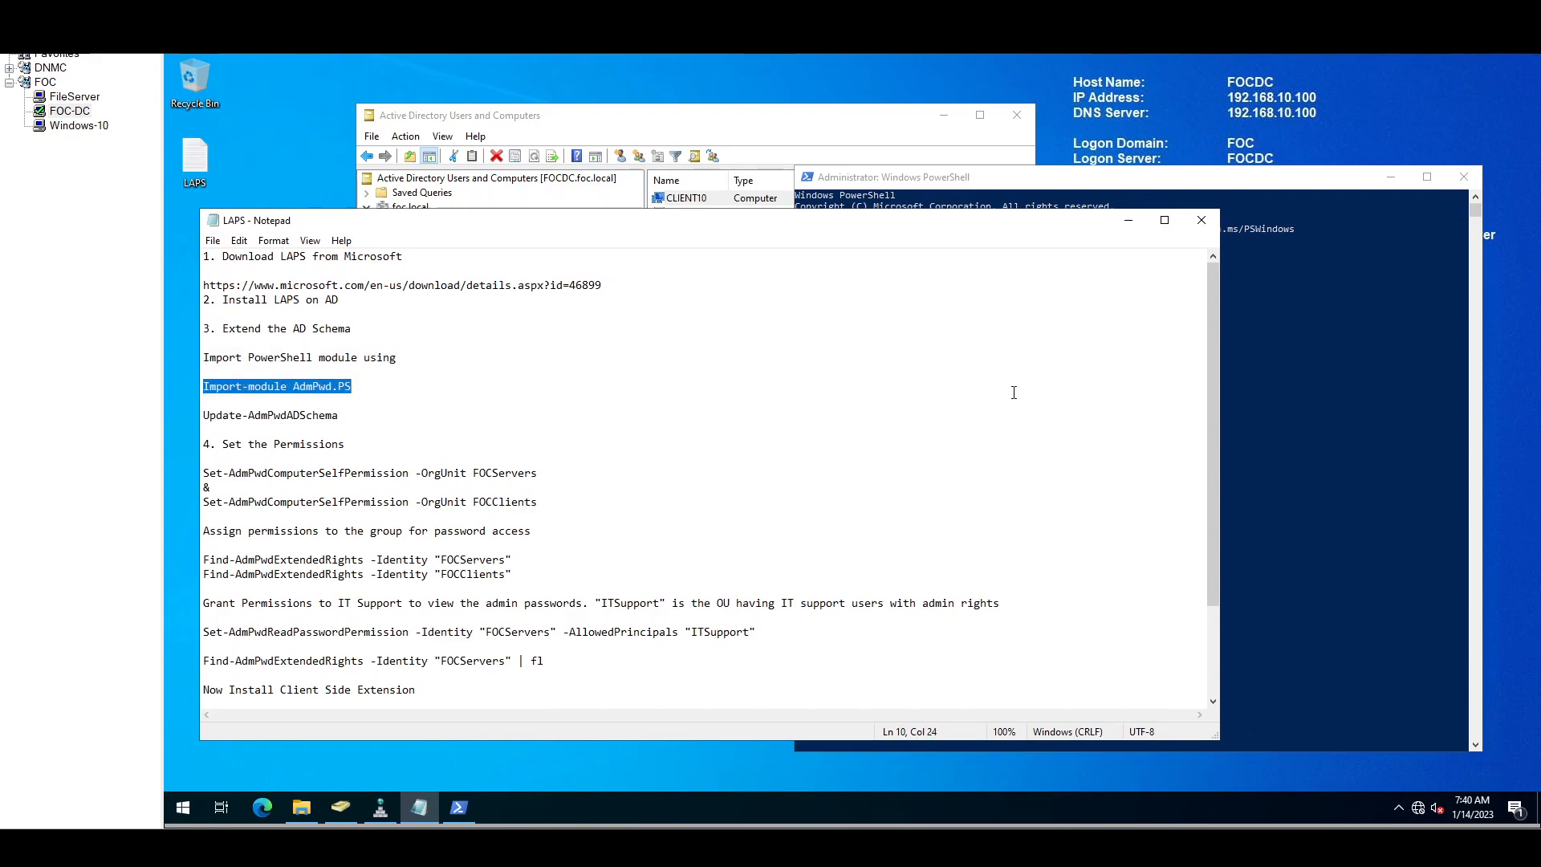
{"action": "left_click", "coordinate": [1281, 280]}
{"action": "right_click", "coordinate": [983, 314]}
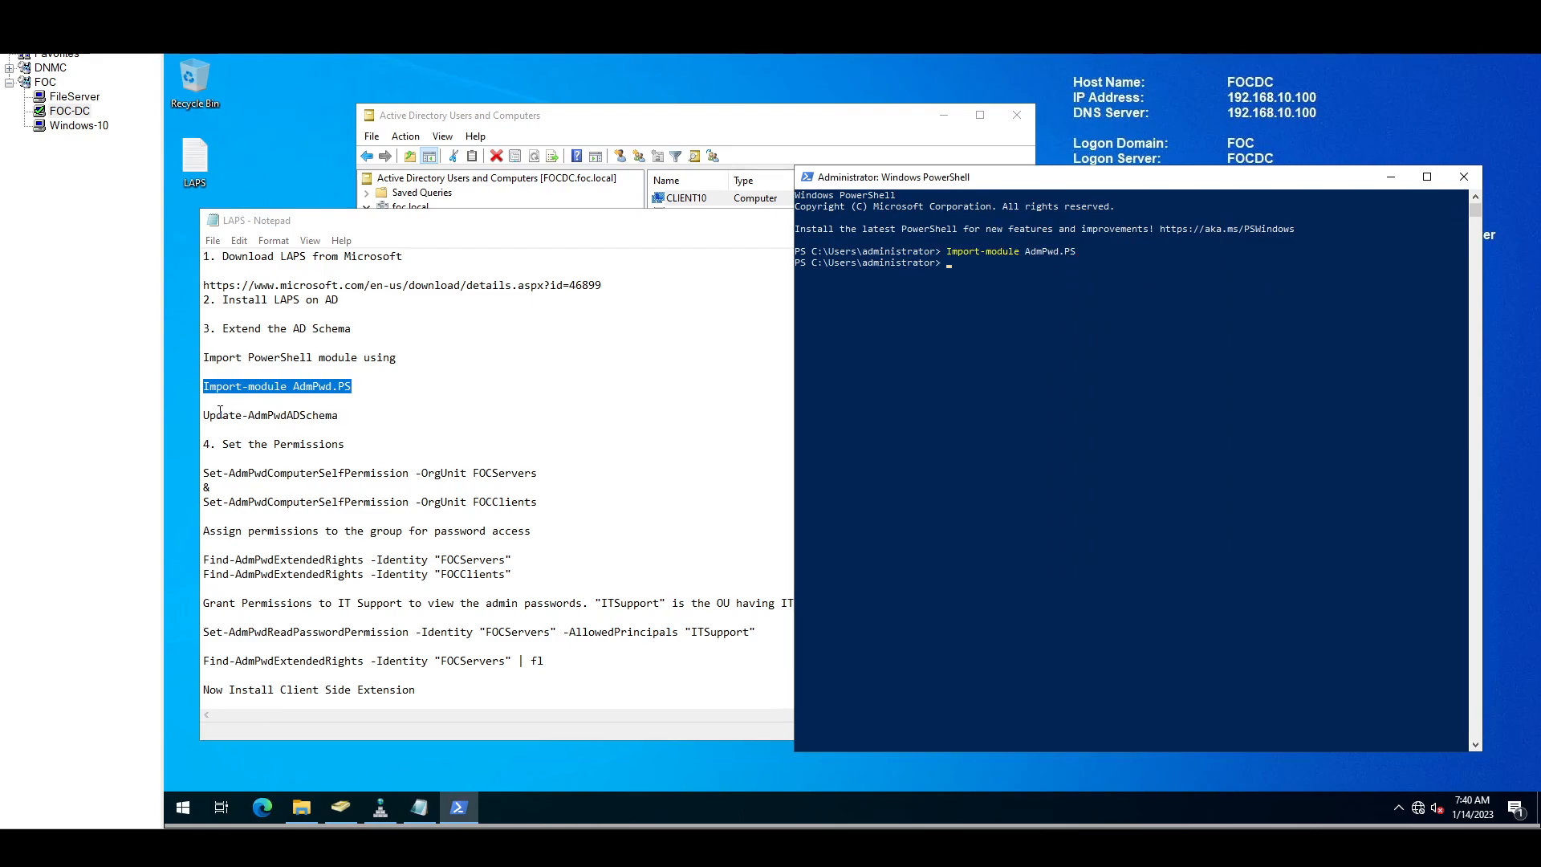
{"action": "left_click_drag", "start_coordinate": [204, 416], "coordinate": [349, 421]}
{"action": "key", "text": "super+c"}
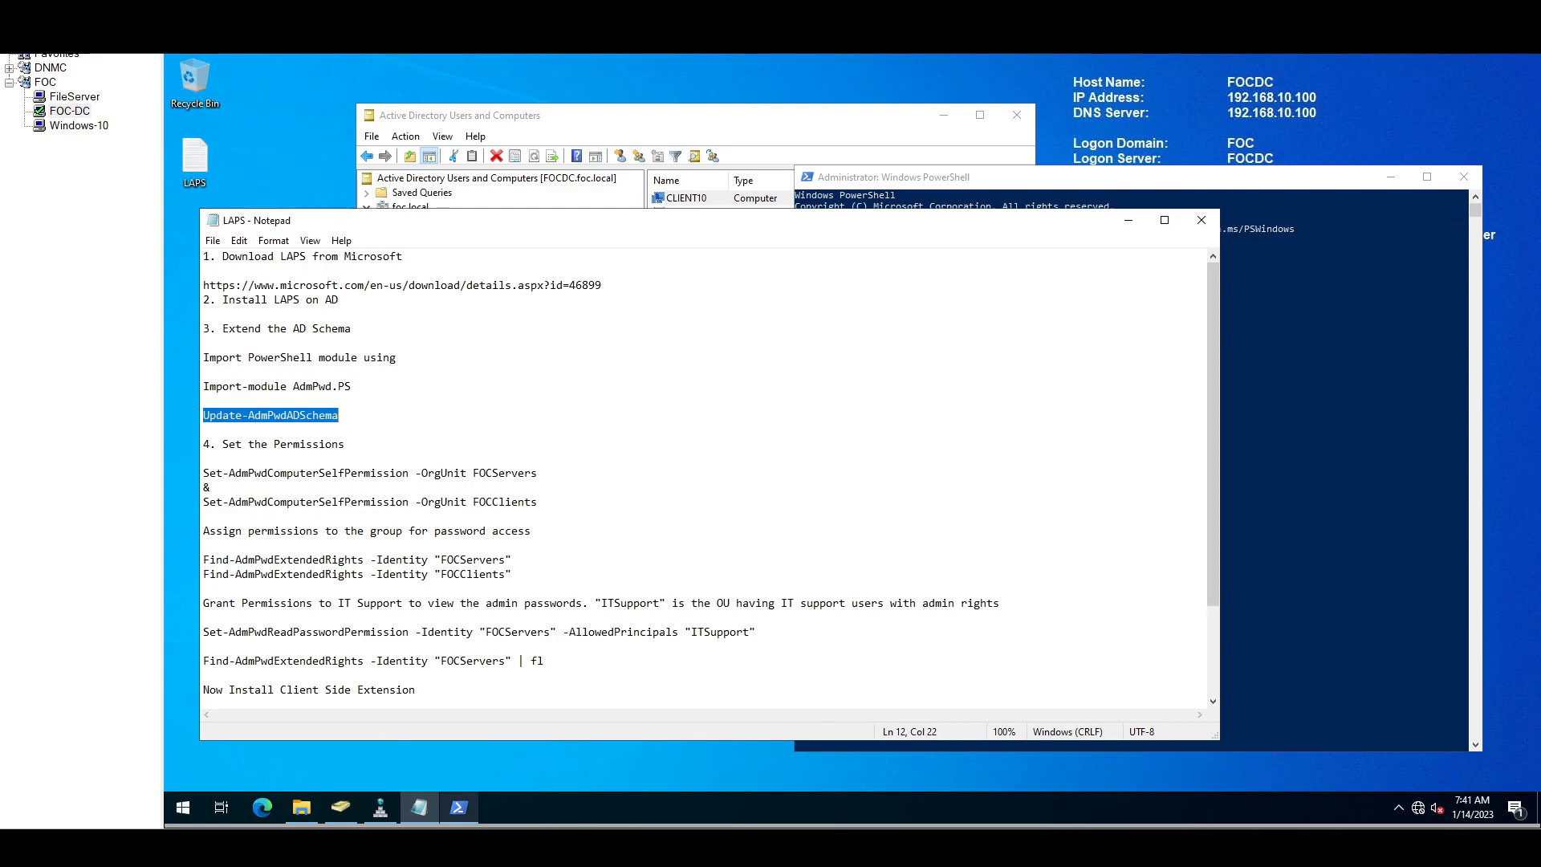
{"action": "mouse_move", "coordinate": [459, 807]}
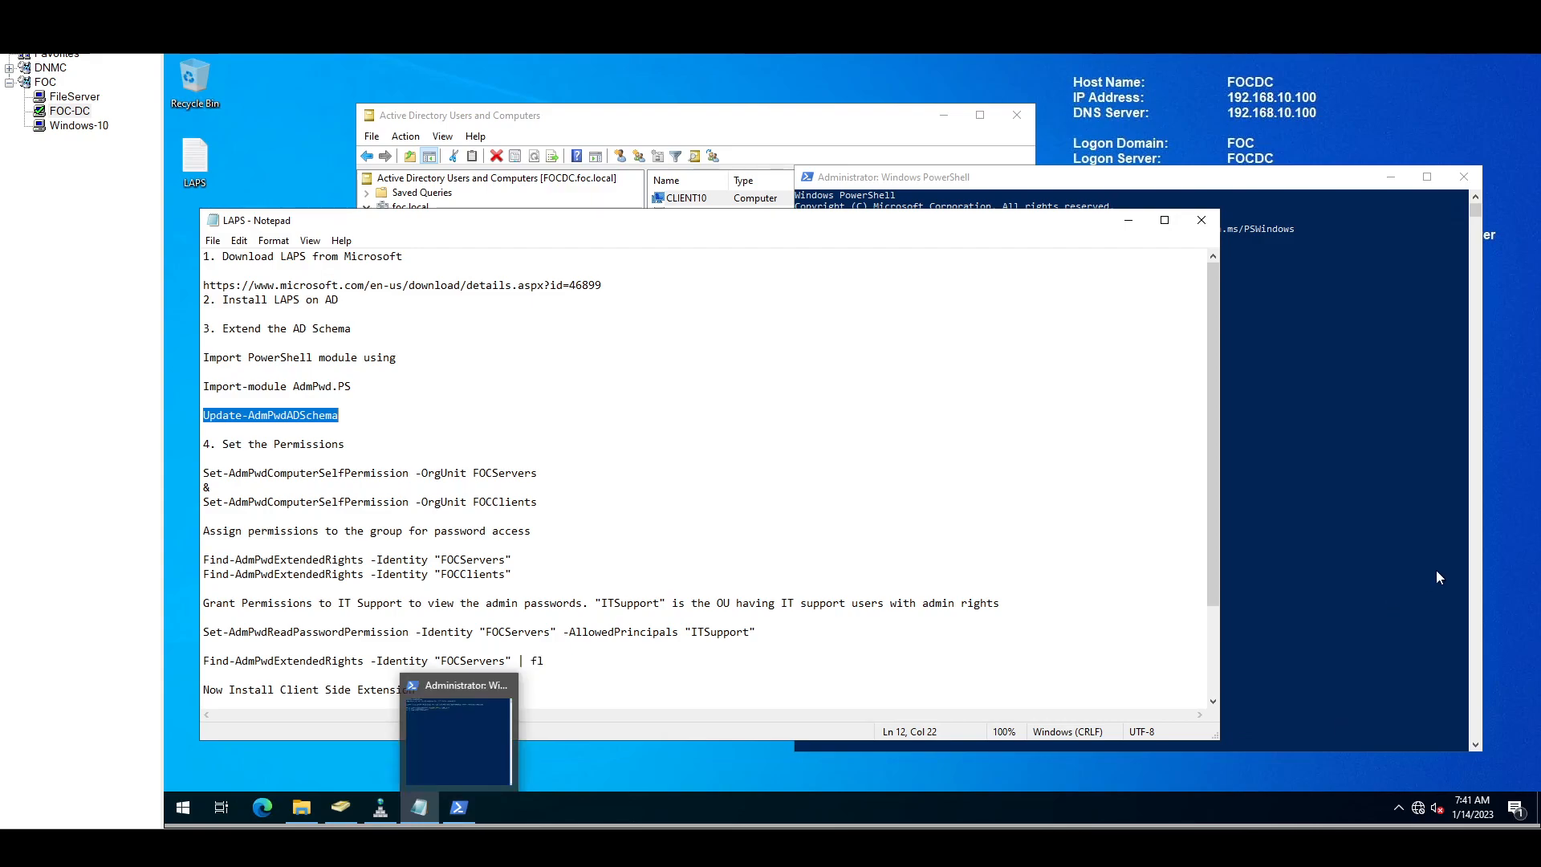
{"action": "left_click", "coordinate": [1397, 461]}
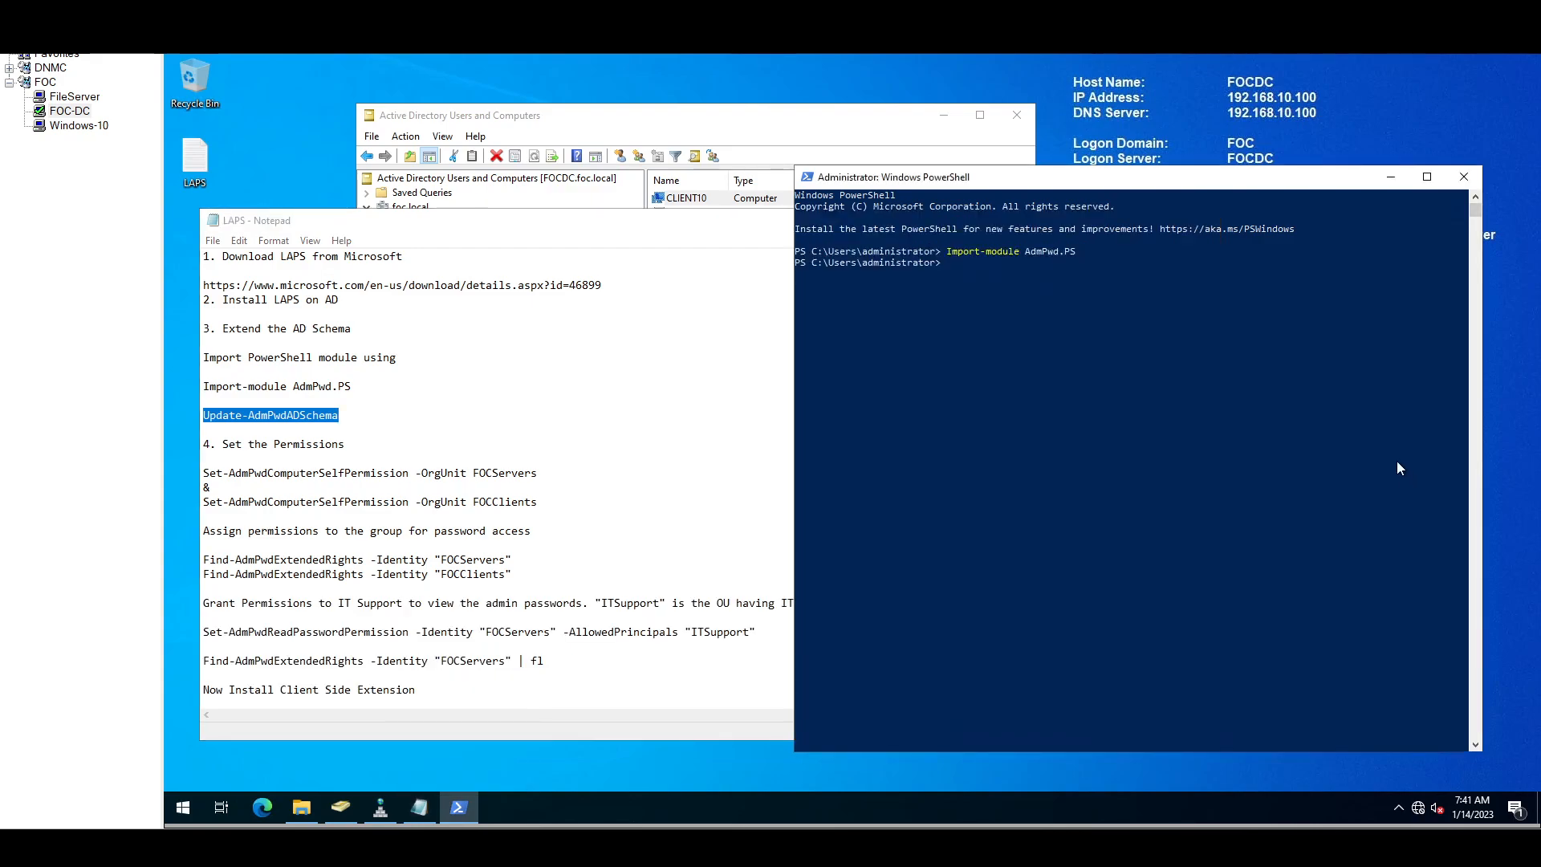
Step: Open FILESRV's properties in ADUC and close them again
{"action": "left_click", "coordinate": [680, 126]}
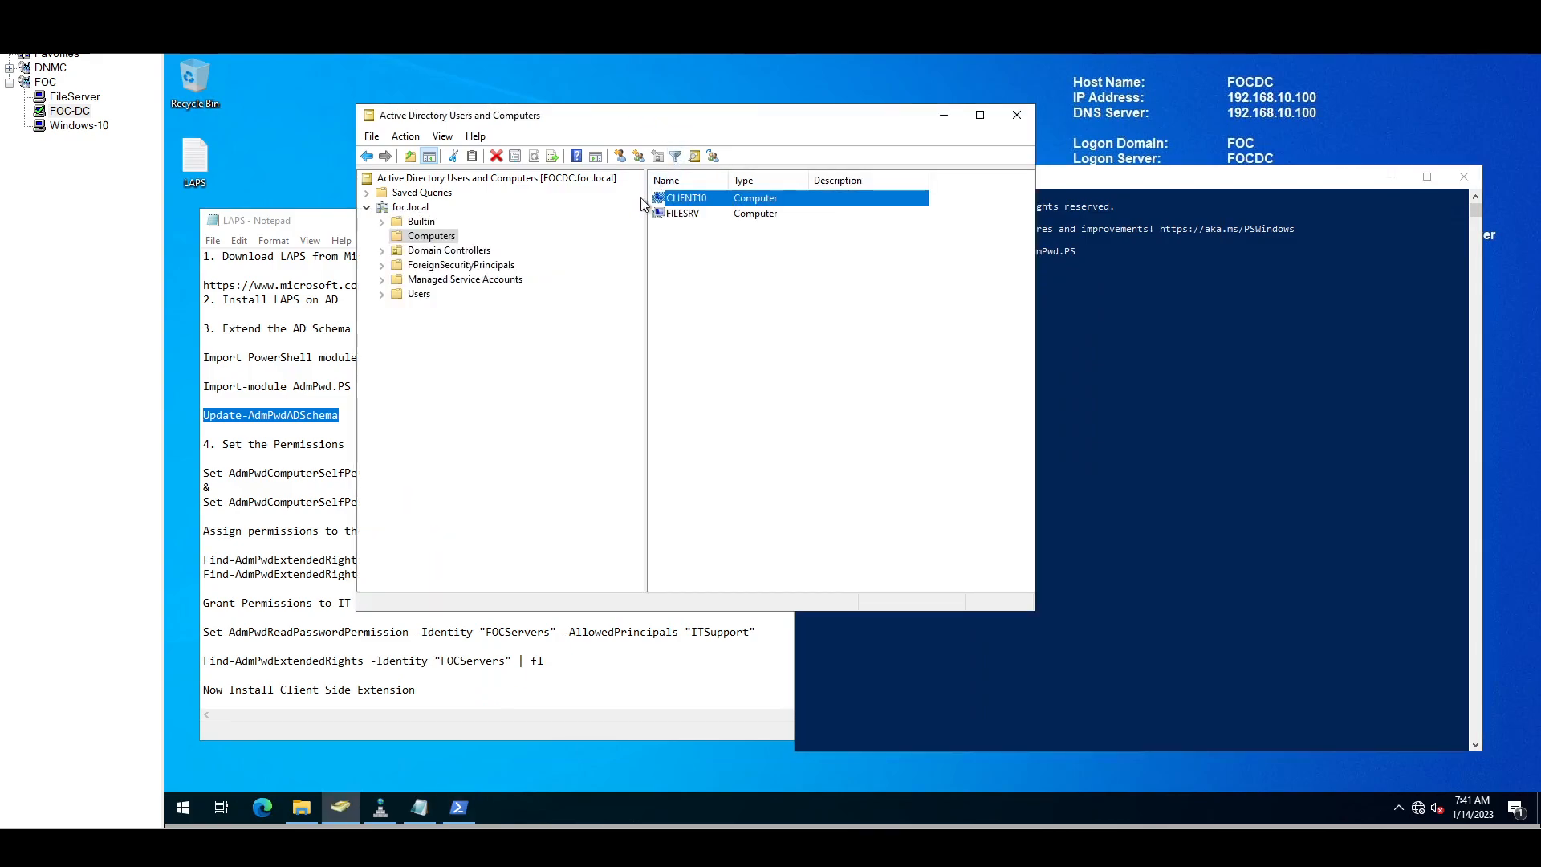
{"action": "left_click", "coordinate": [676, 215]}
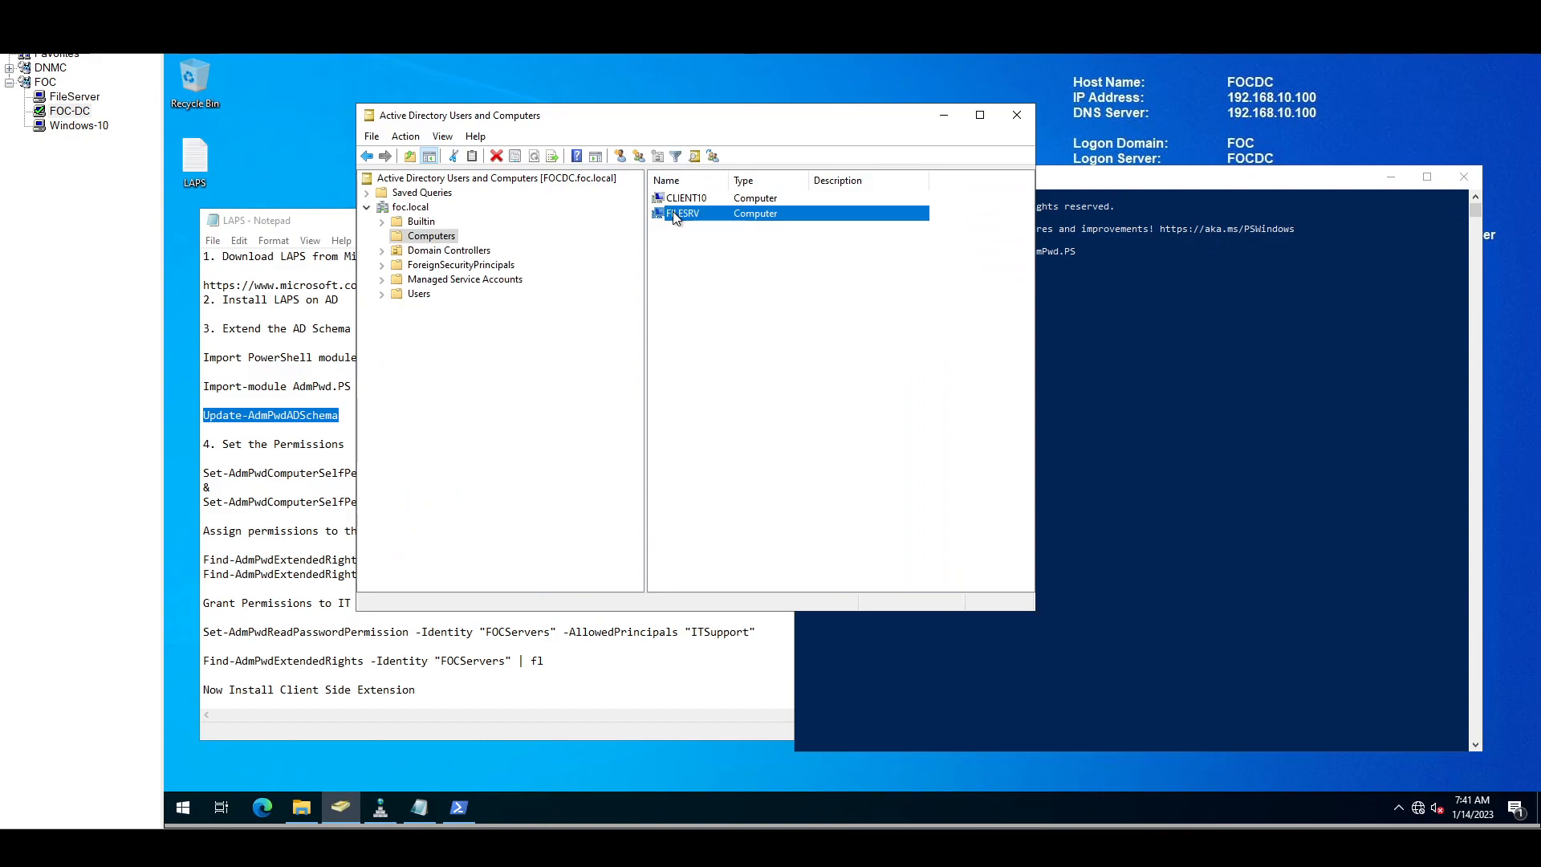
{"action": "right_click", "coordinate": [676, 215]}
{"action": "left_click", "coordinate": [737, 384]}
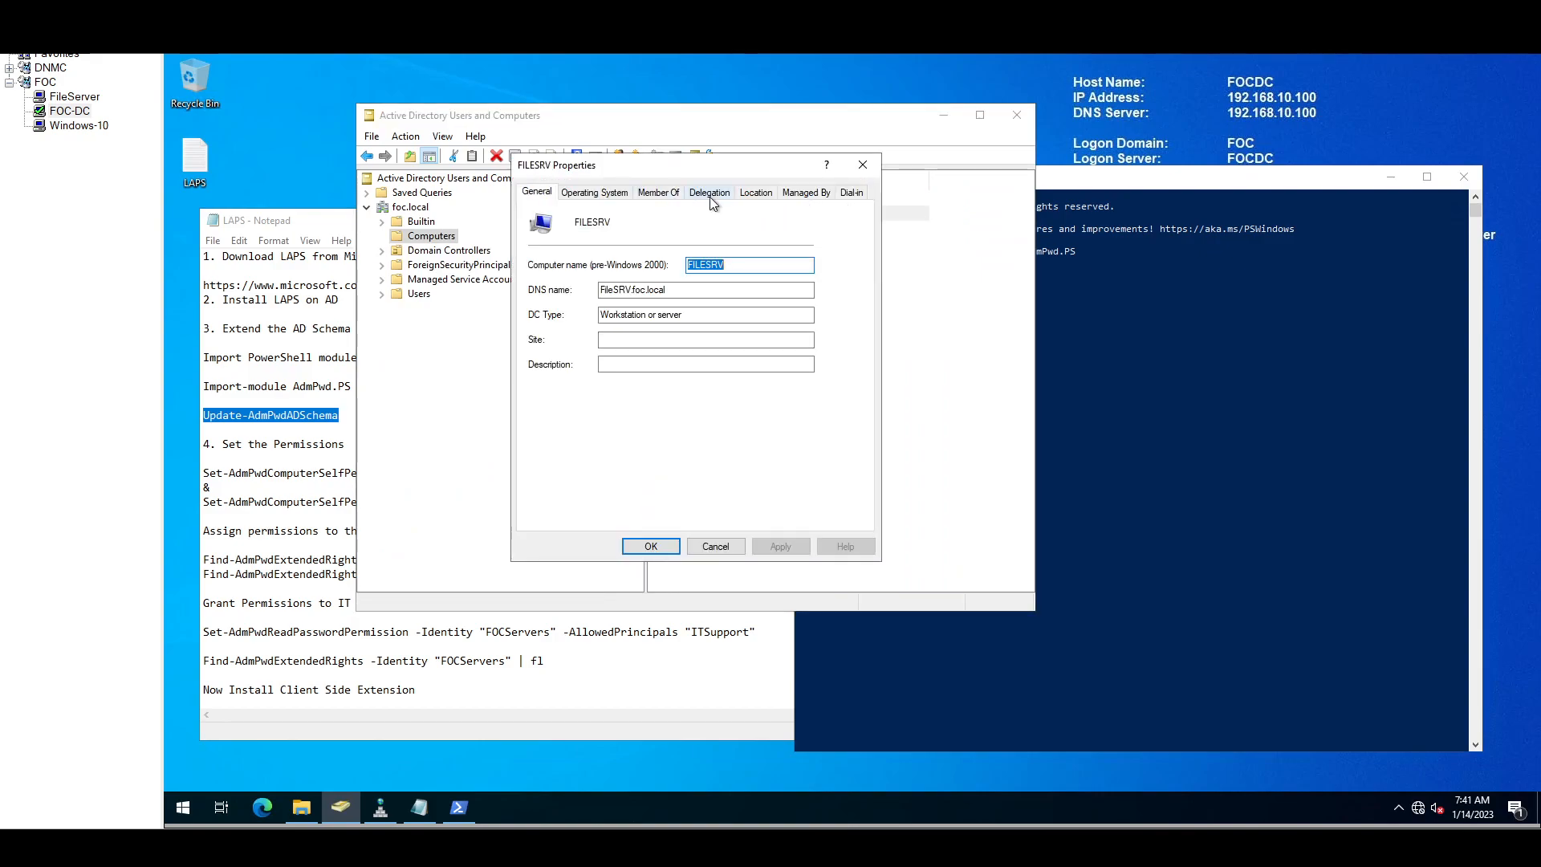
{"action": "left_click", "coordinate": [865, 168]}
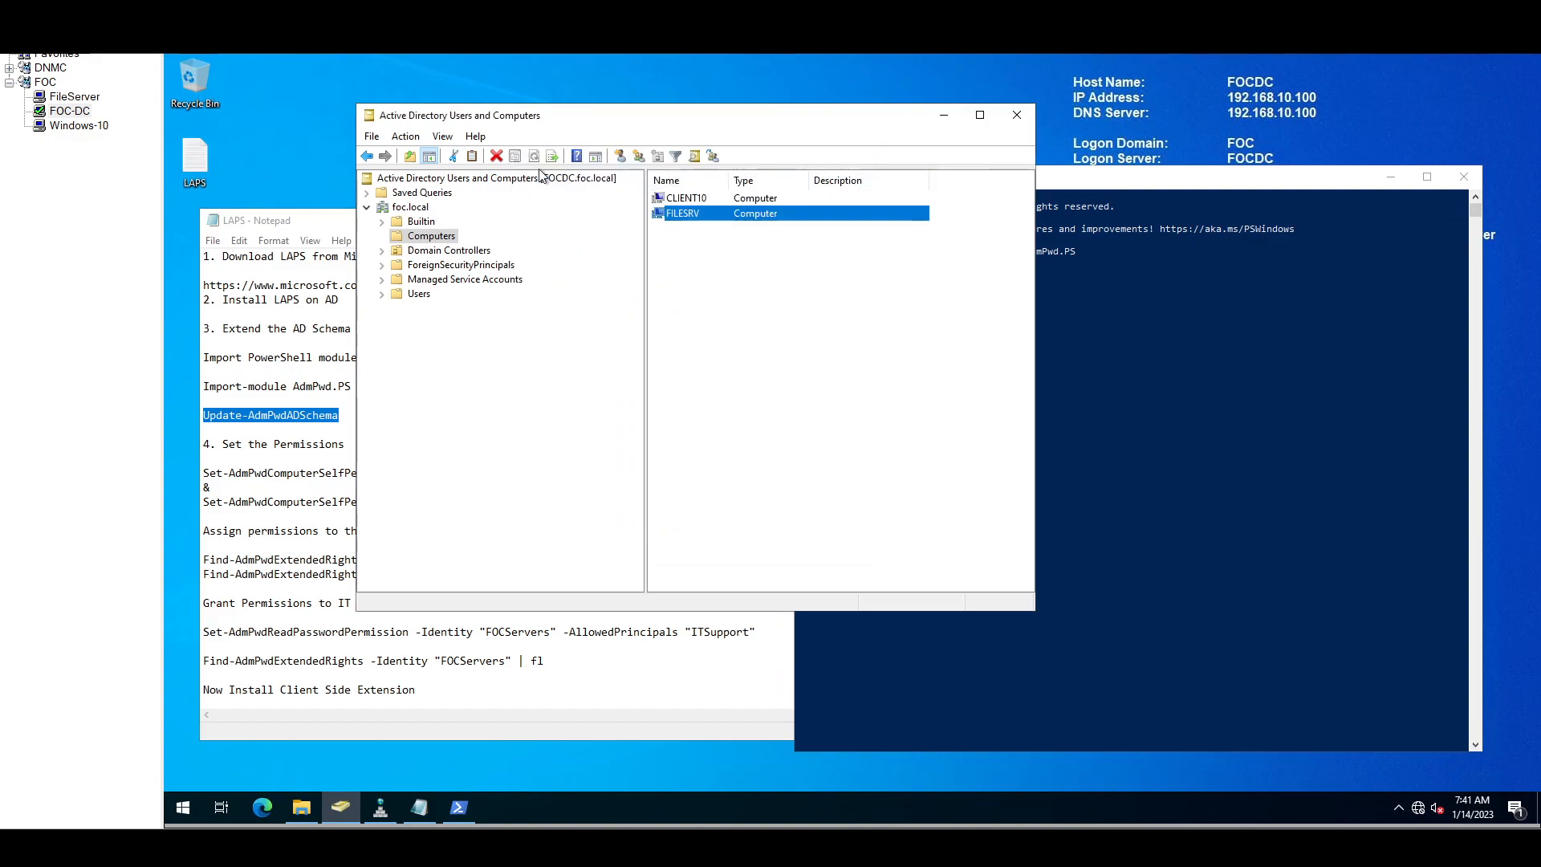
Step: Turn on View > Advanced Features and reopen the Computers container
{"action": "left_click", "coordinate": [406, 138]}
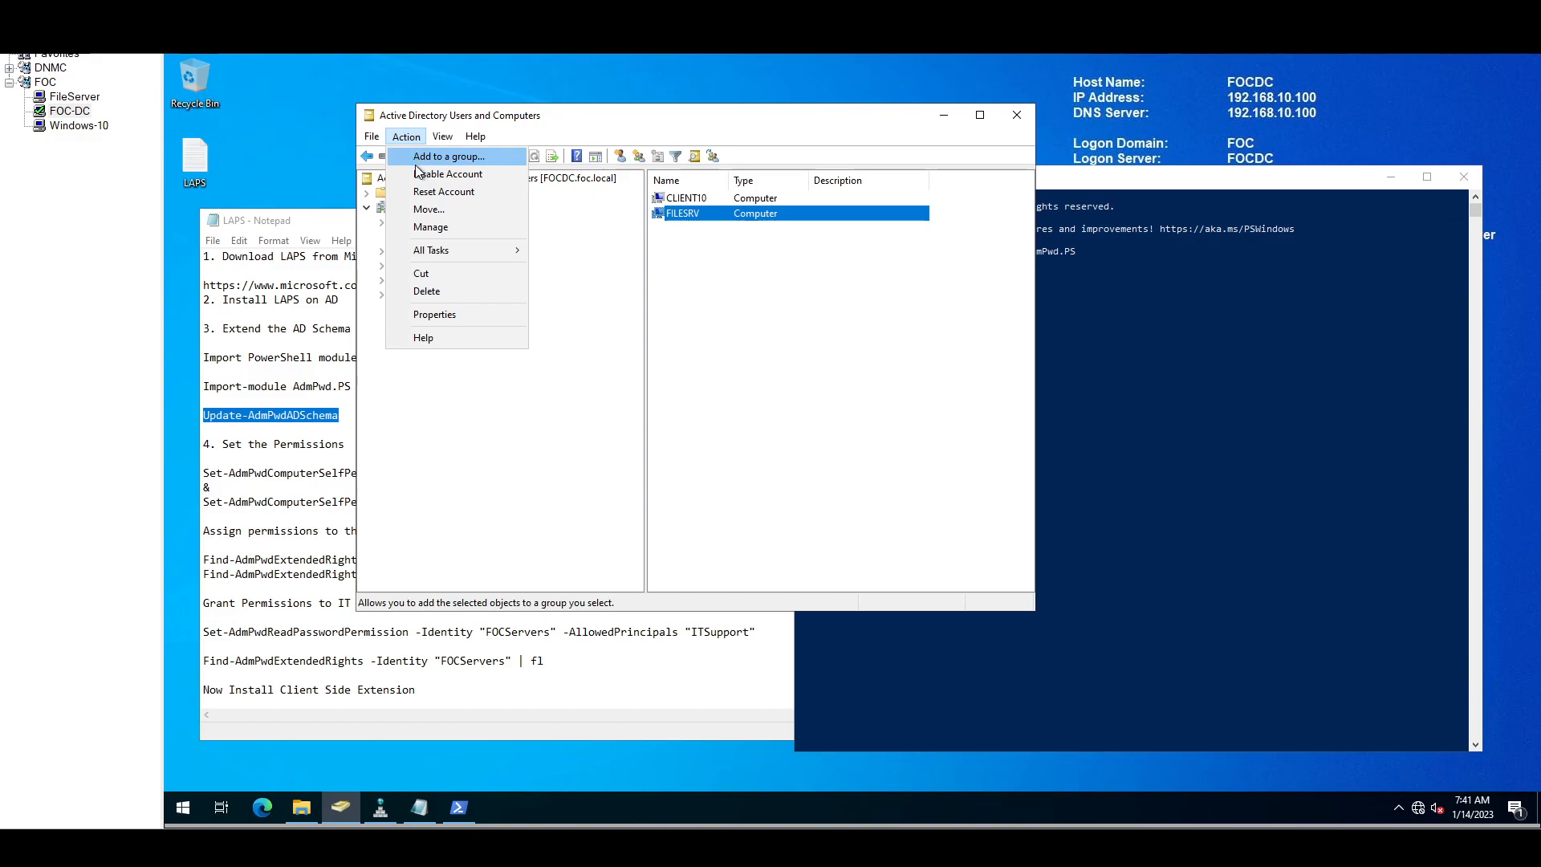
{"action": "mouse_move", "coordinate": [439, 142]}
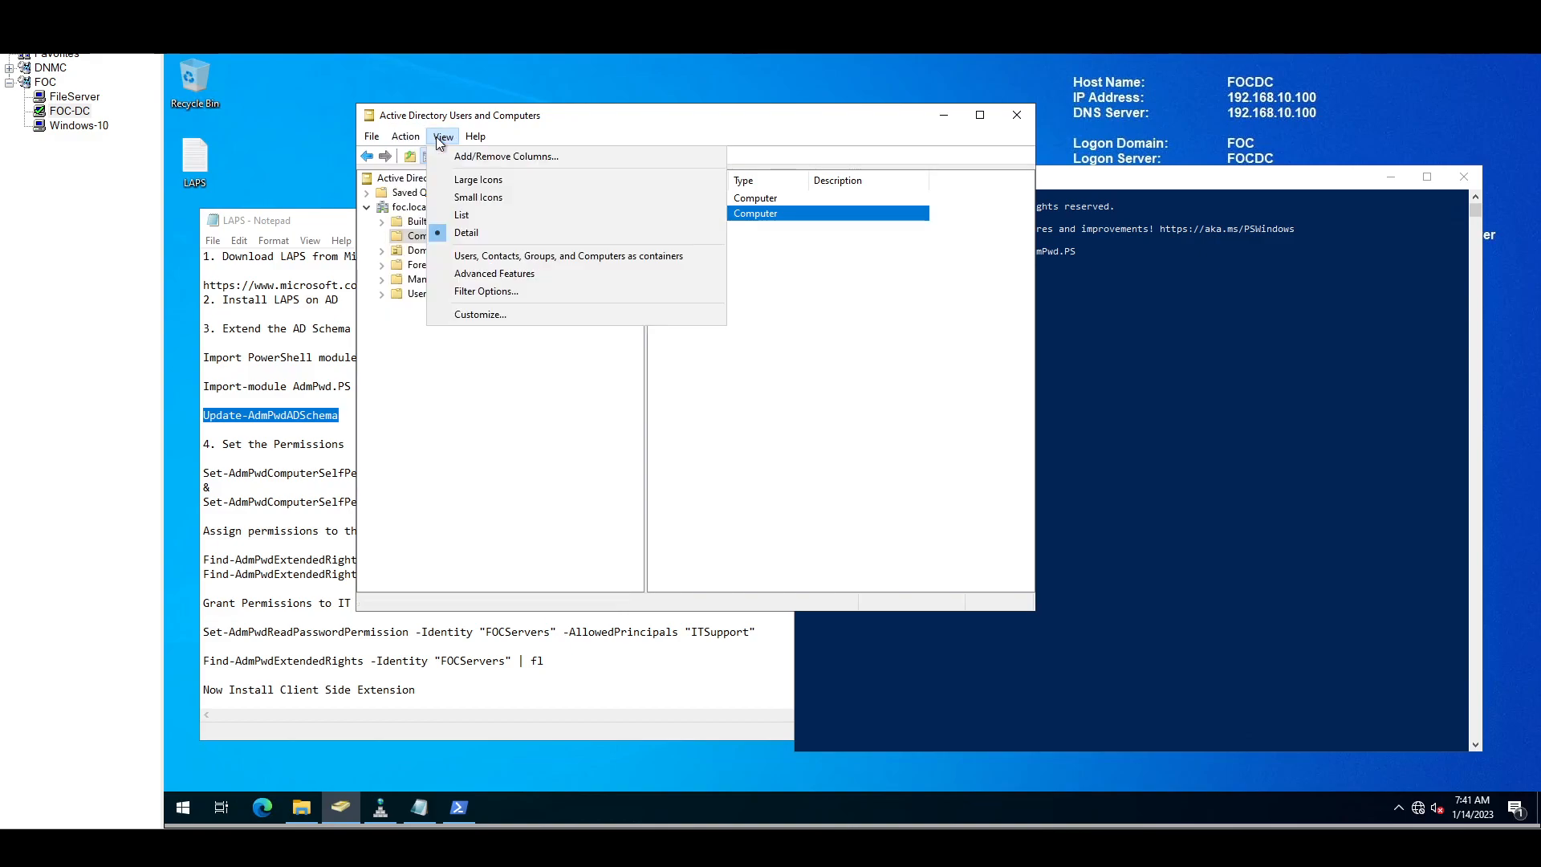
{"action": "left_click", "coordinate": [465, 274]}
{"action": "left_click", "coordinate": [429, 237]}
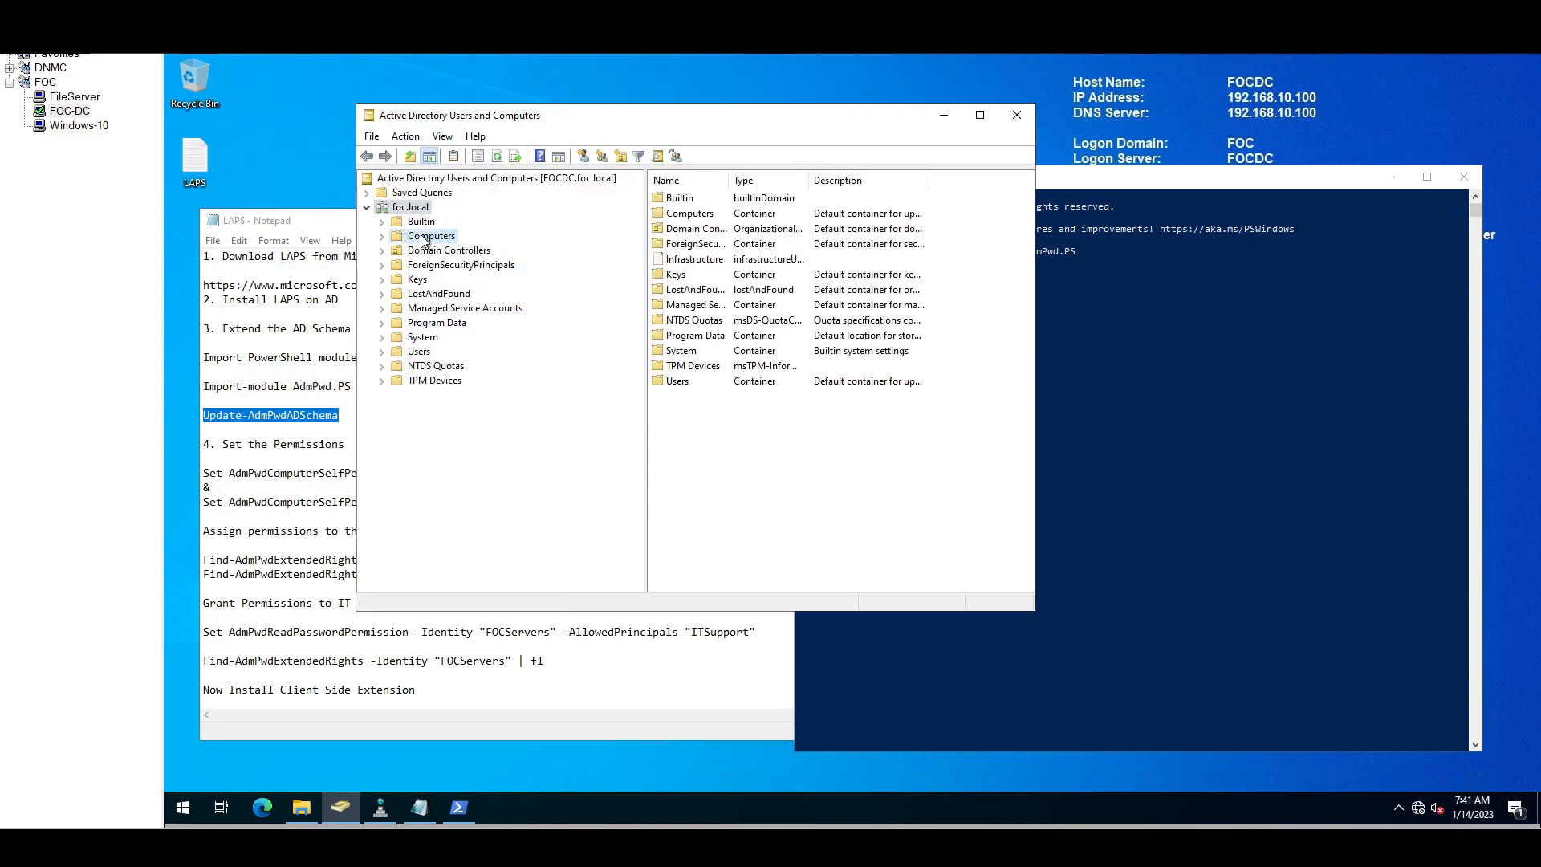
Step: Open FILESRV's Attribute Editor and scroll through the attributes starting with ms
{"action": "left_click", "coordinate": [684, 212]}
{"action": "right_click", "coordinate": [682, 211]}
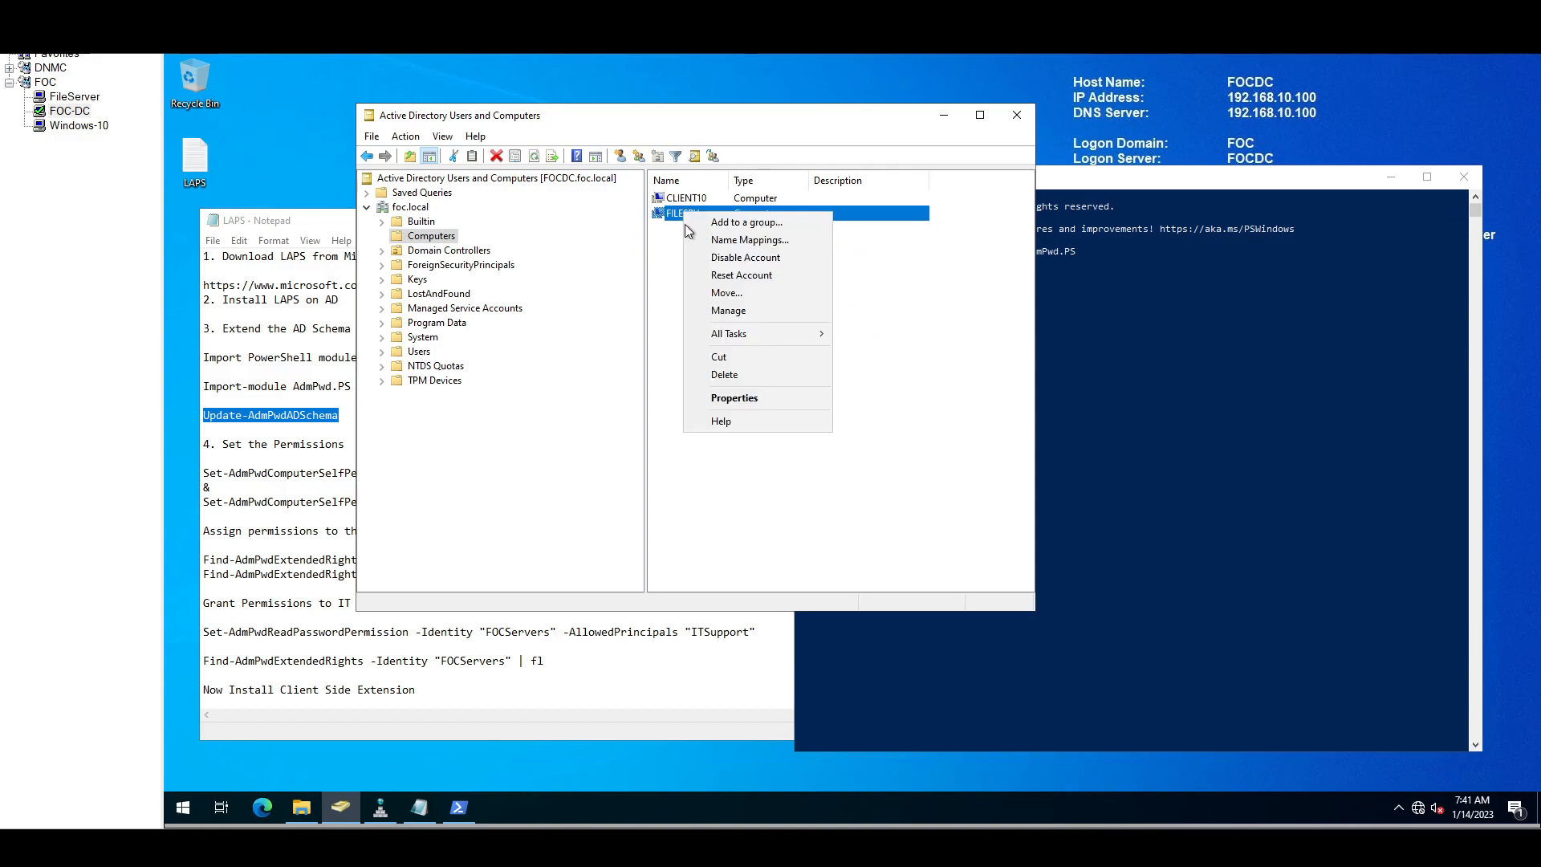
{"action": "left_click", "coordinate": [769, 397]}
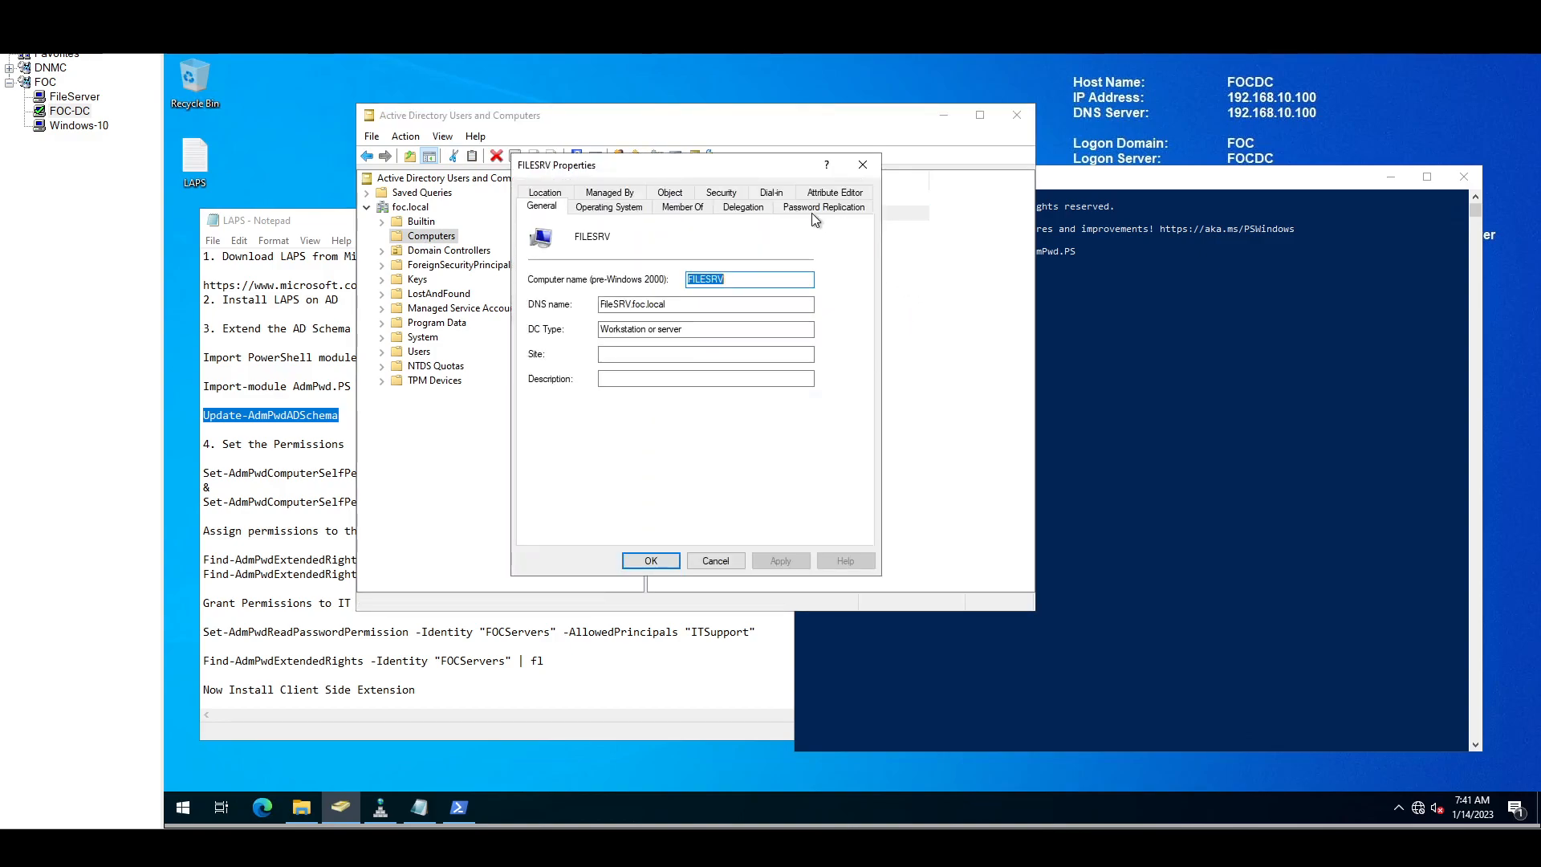
{"action": "left_click", "coordinate": [835, 194]}
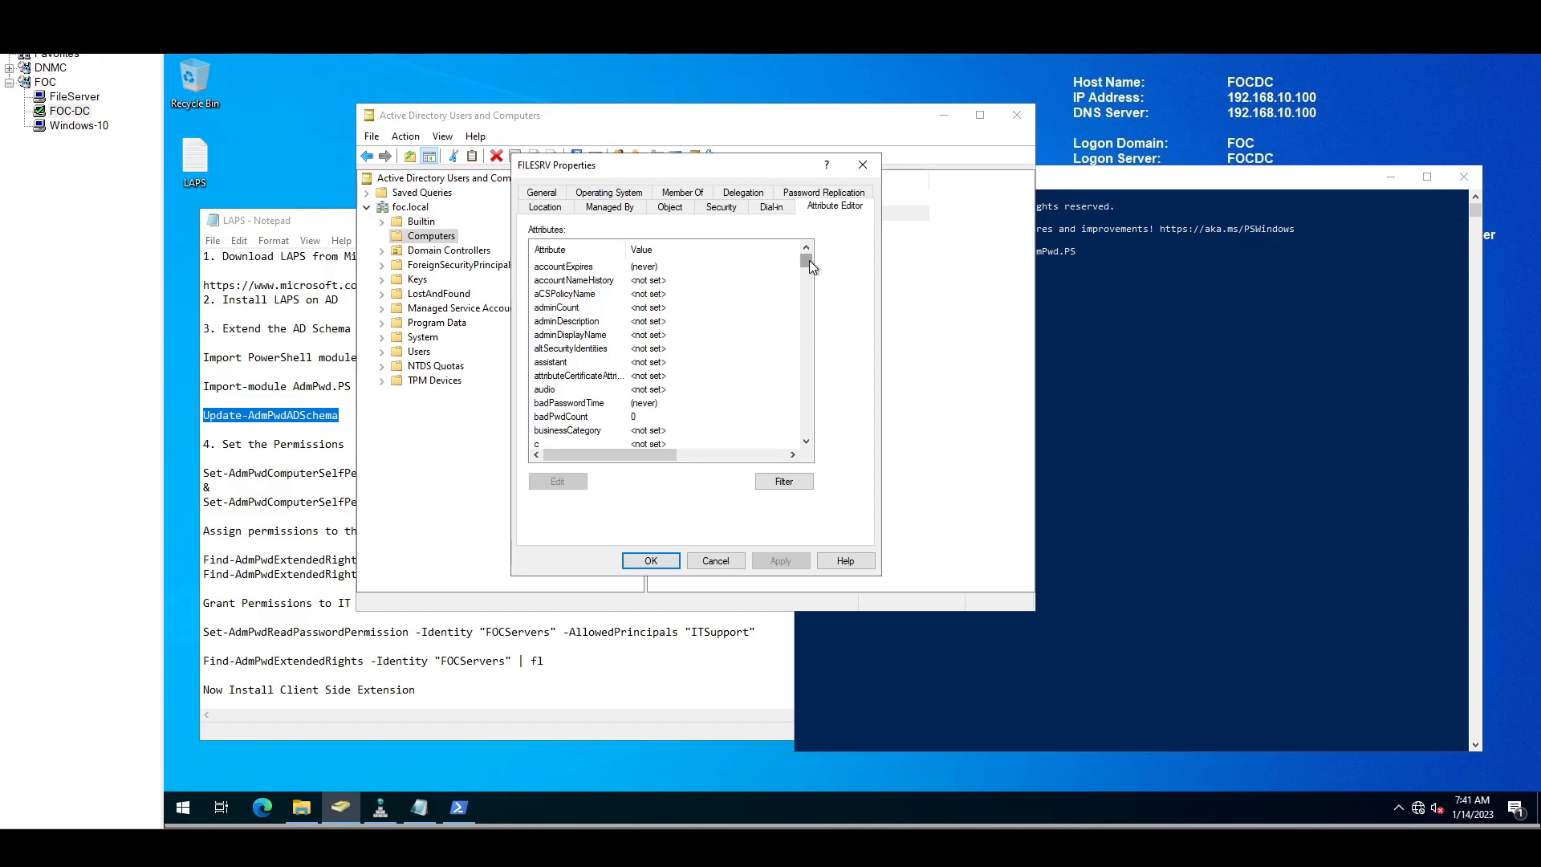
{"action": "left_click", "coordinate": [610, 337]}
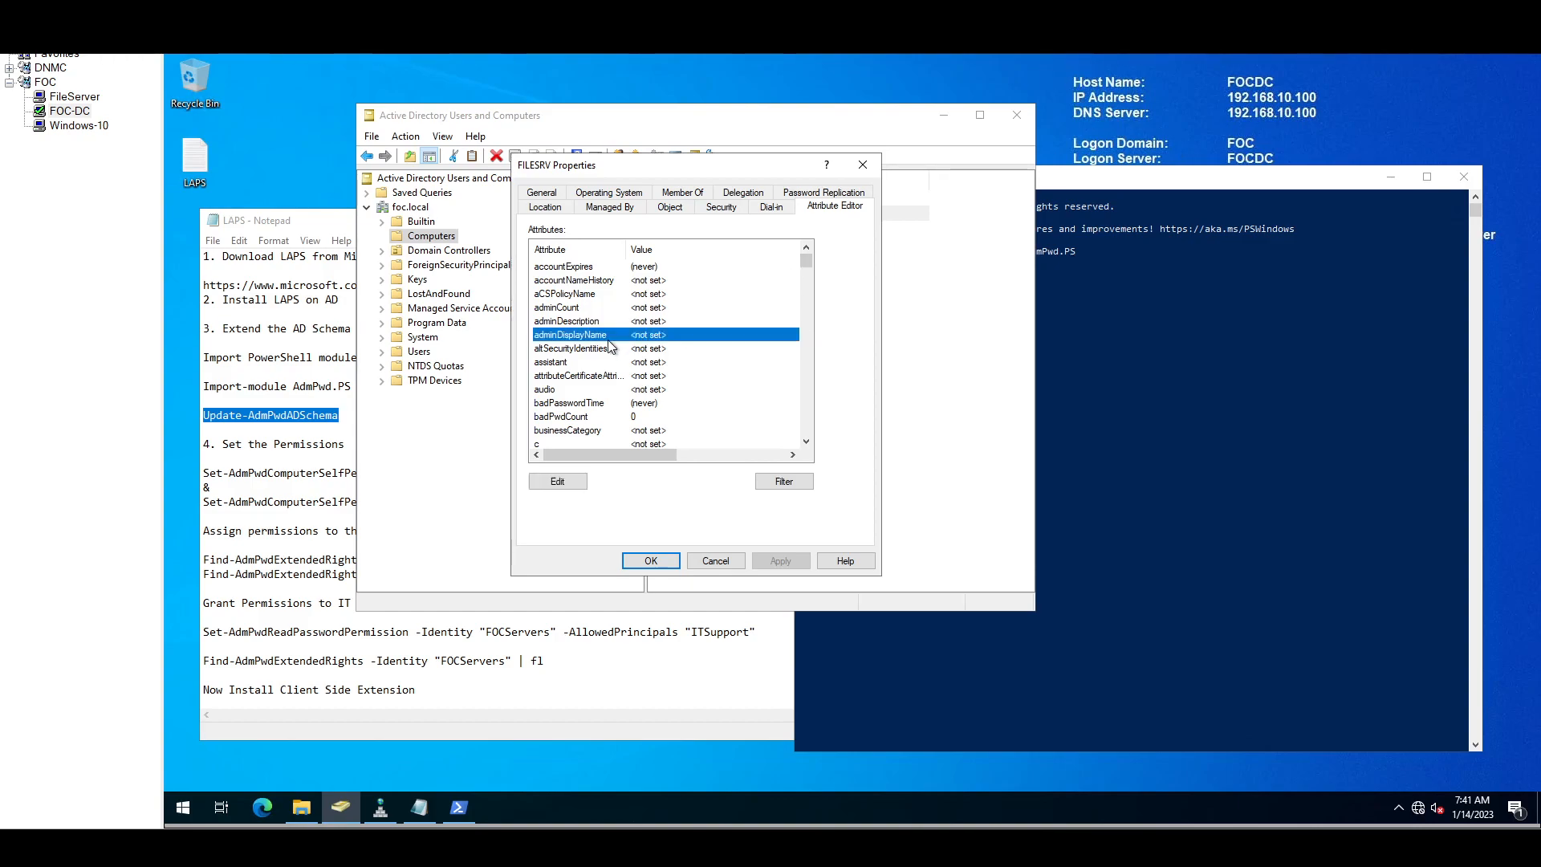
{"action": "type", "text": "ms"}
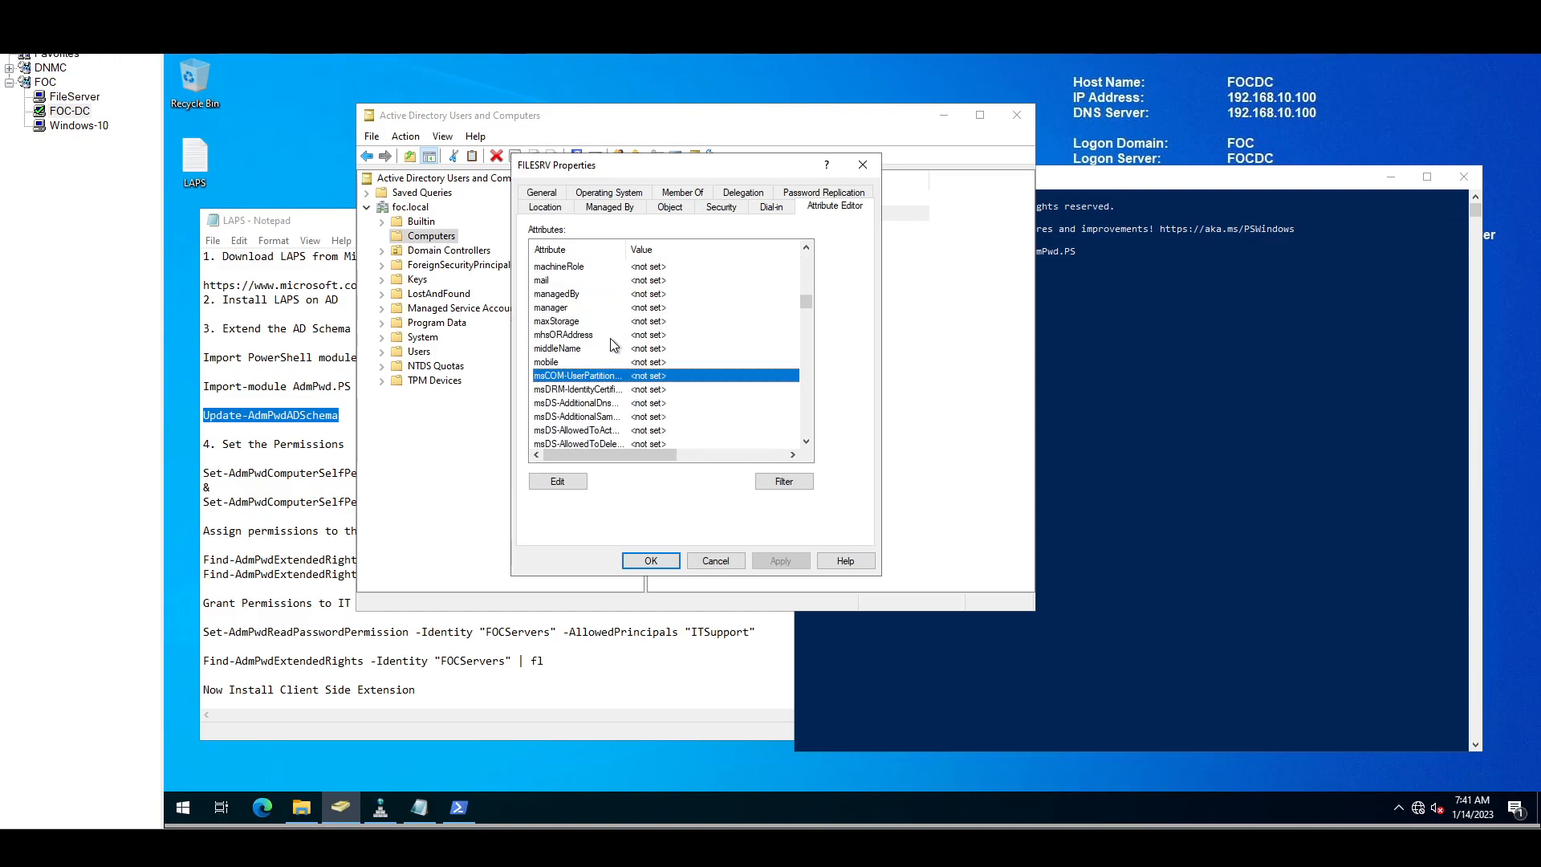
{"action": "scroll", "coordinate": [610, 354], "scroll_direction": "down", "scroll_amount": 4}
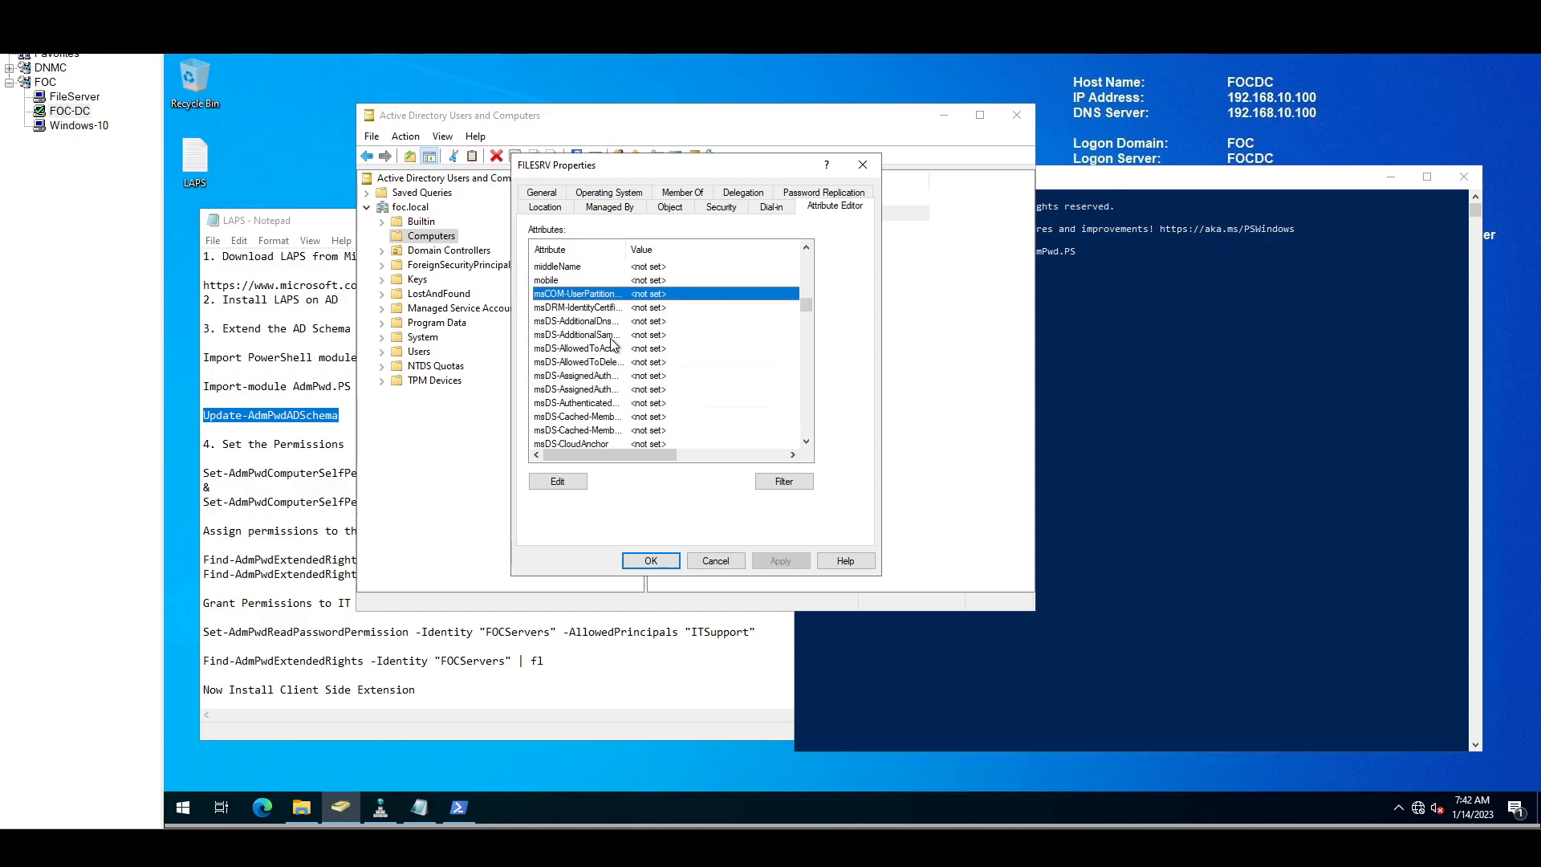
{"action": "scroll", "coordinate": [597, 391], "scroll_direction": "down", "scroll_amount": 8}
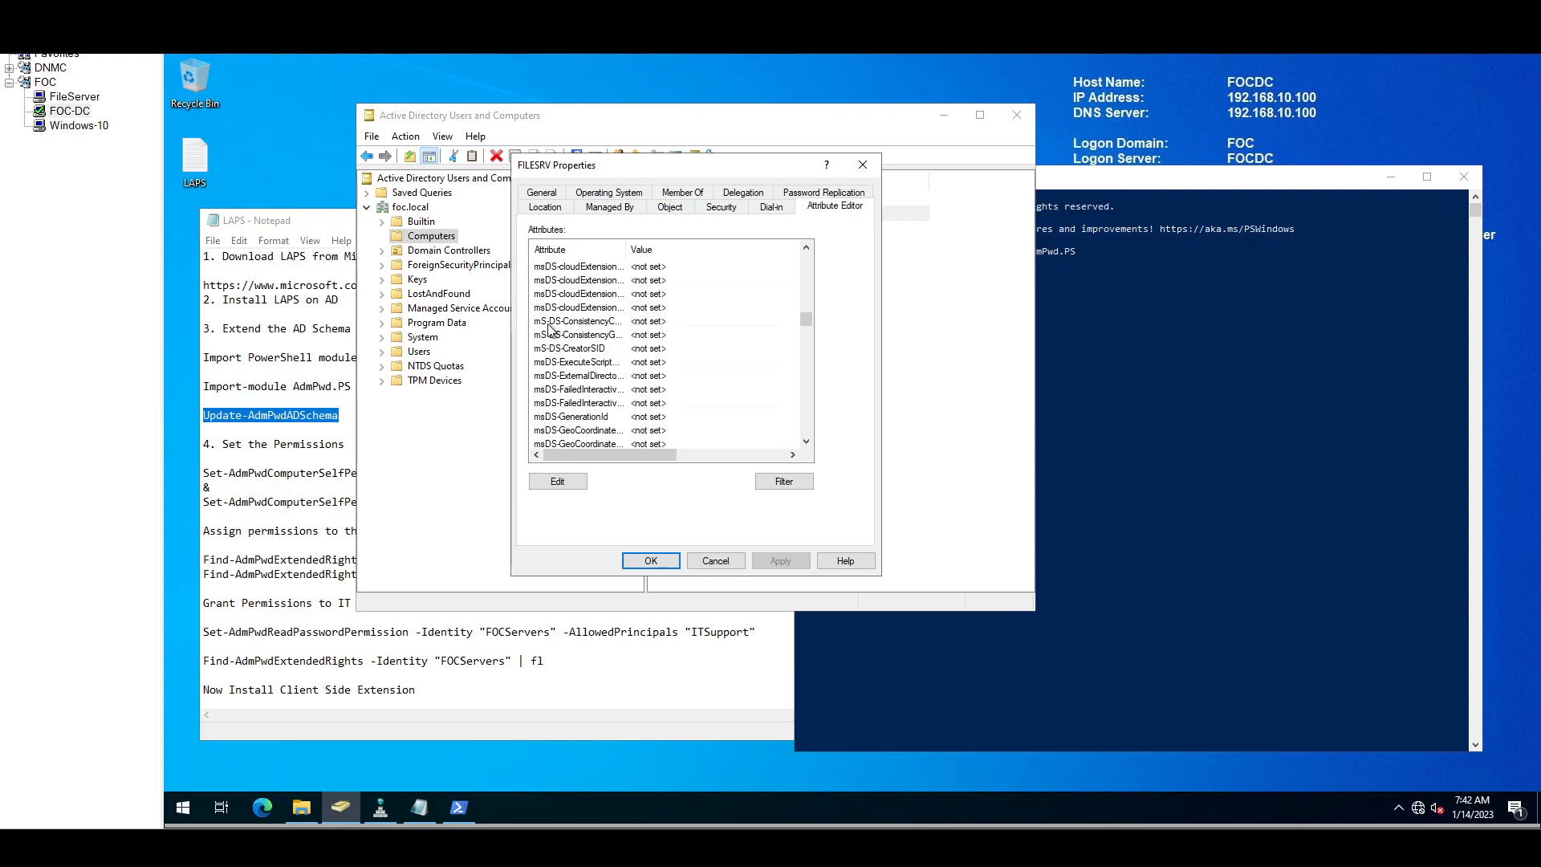
{"action": "left_click", "coordinate": [1225, 345]}
Step: Cancel FILESRV's properties and run Update-AdmPwdADSchema in PowerShell to extend the schema
{"action": "left_click", "coordinate": [620, 488]}
{"action": "left_click", "coordinate": [716, 560]}
{"action": "left_click", "coordinate": [839, 528]}
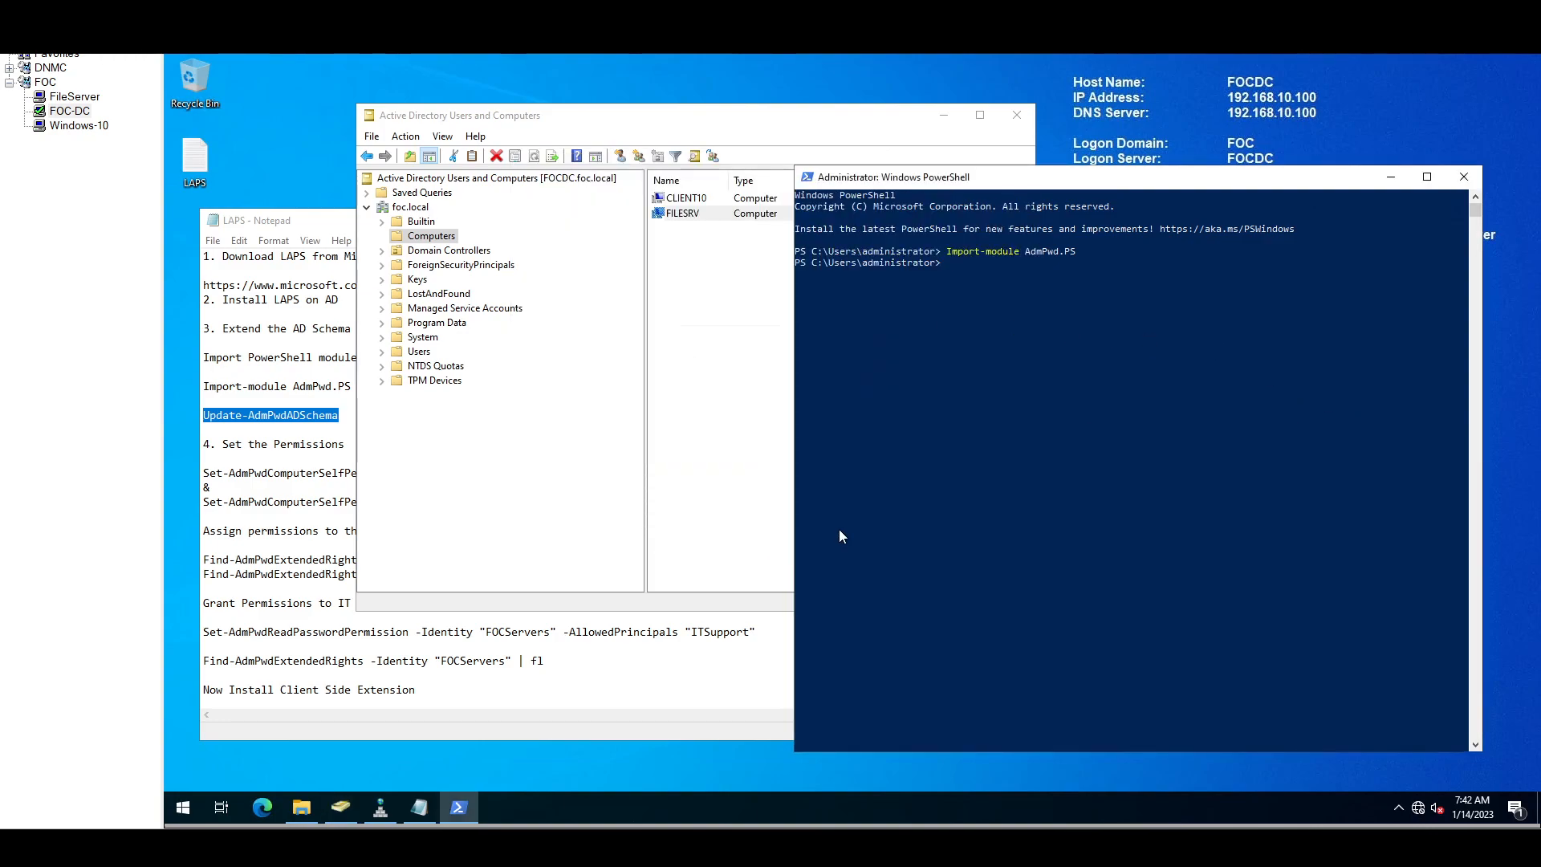
{"action": "left_click", "coordinate": [300, 444]}
{"action": "left_click_drag", "start_coordinate": [344, 416], "coordinate": [205, 410]}
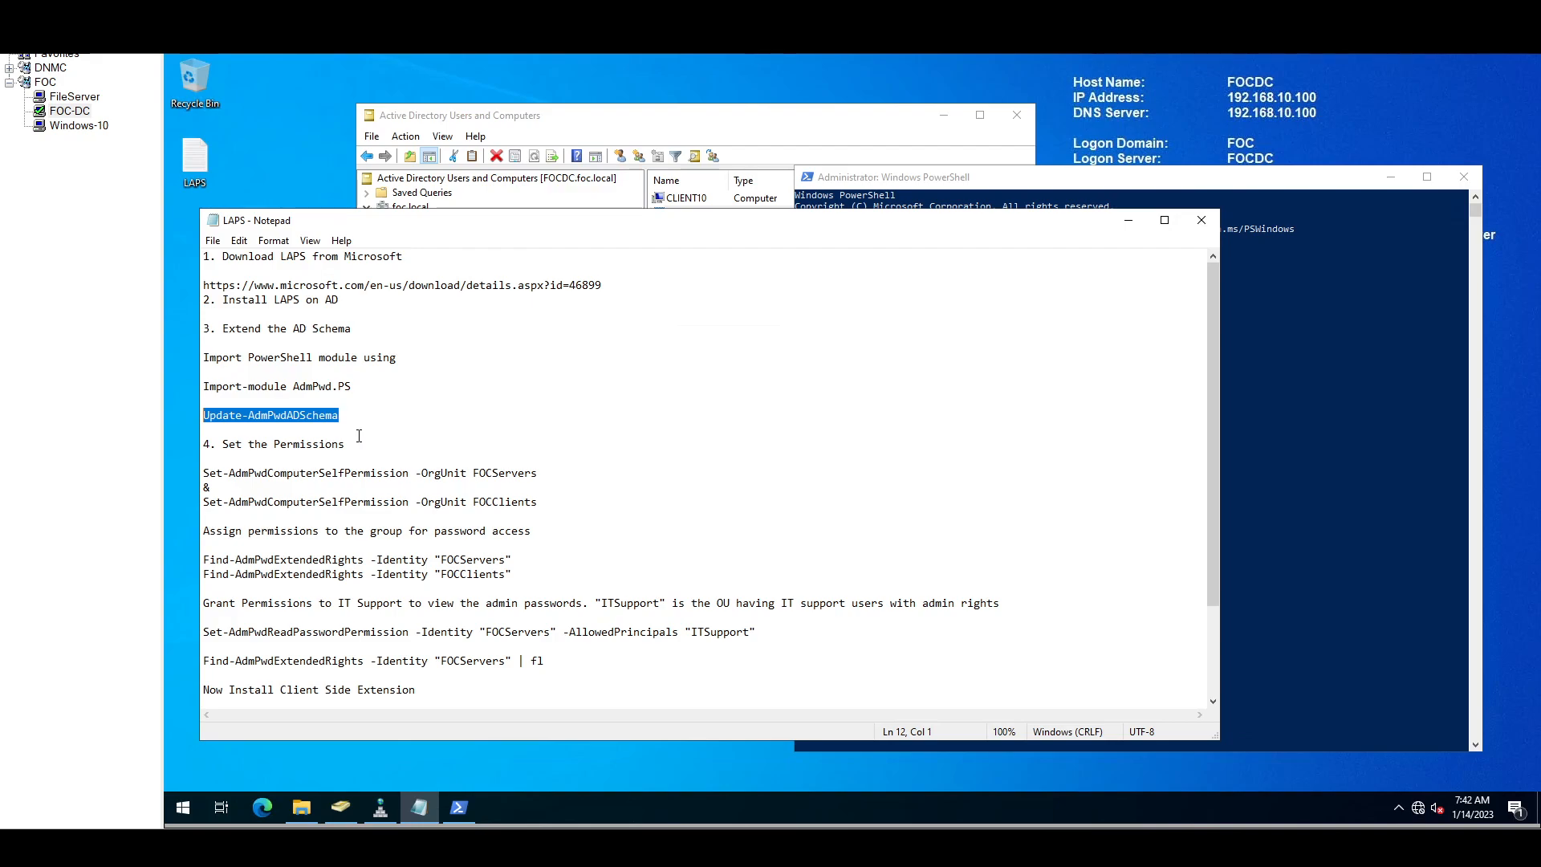
{"action": "left_click", "coordinate": [1336, 393]}
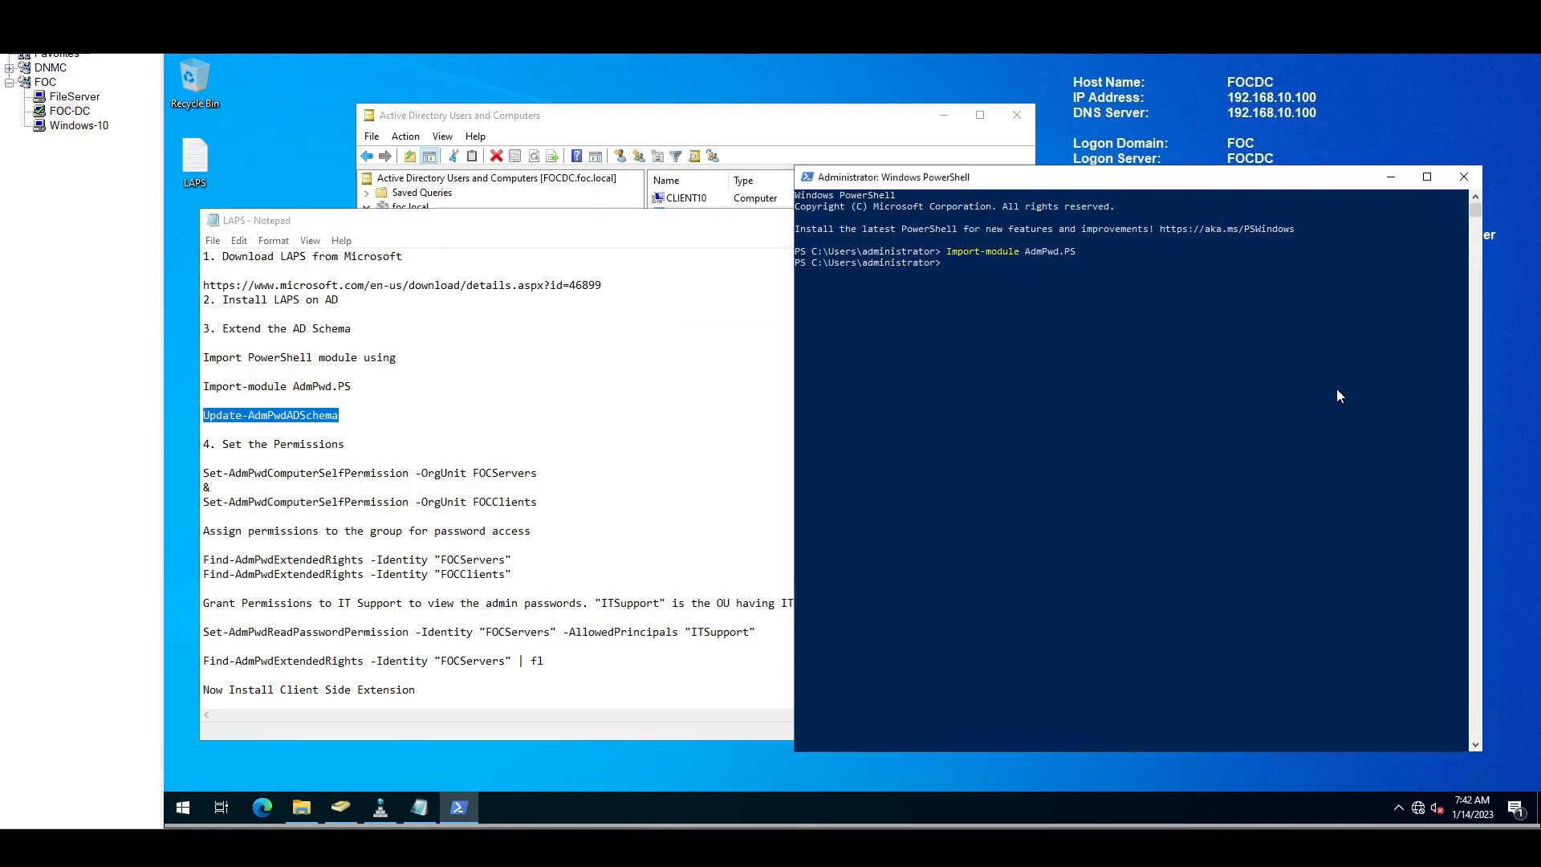
{"action": "right_click", "coordinate": [1113, 334]}
{"action": "key", "text": "Return"}
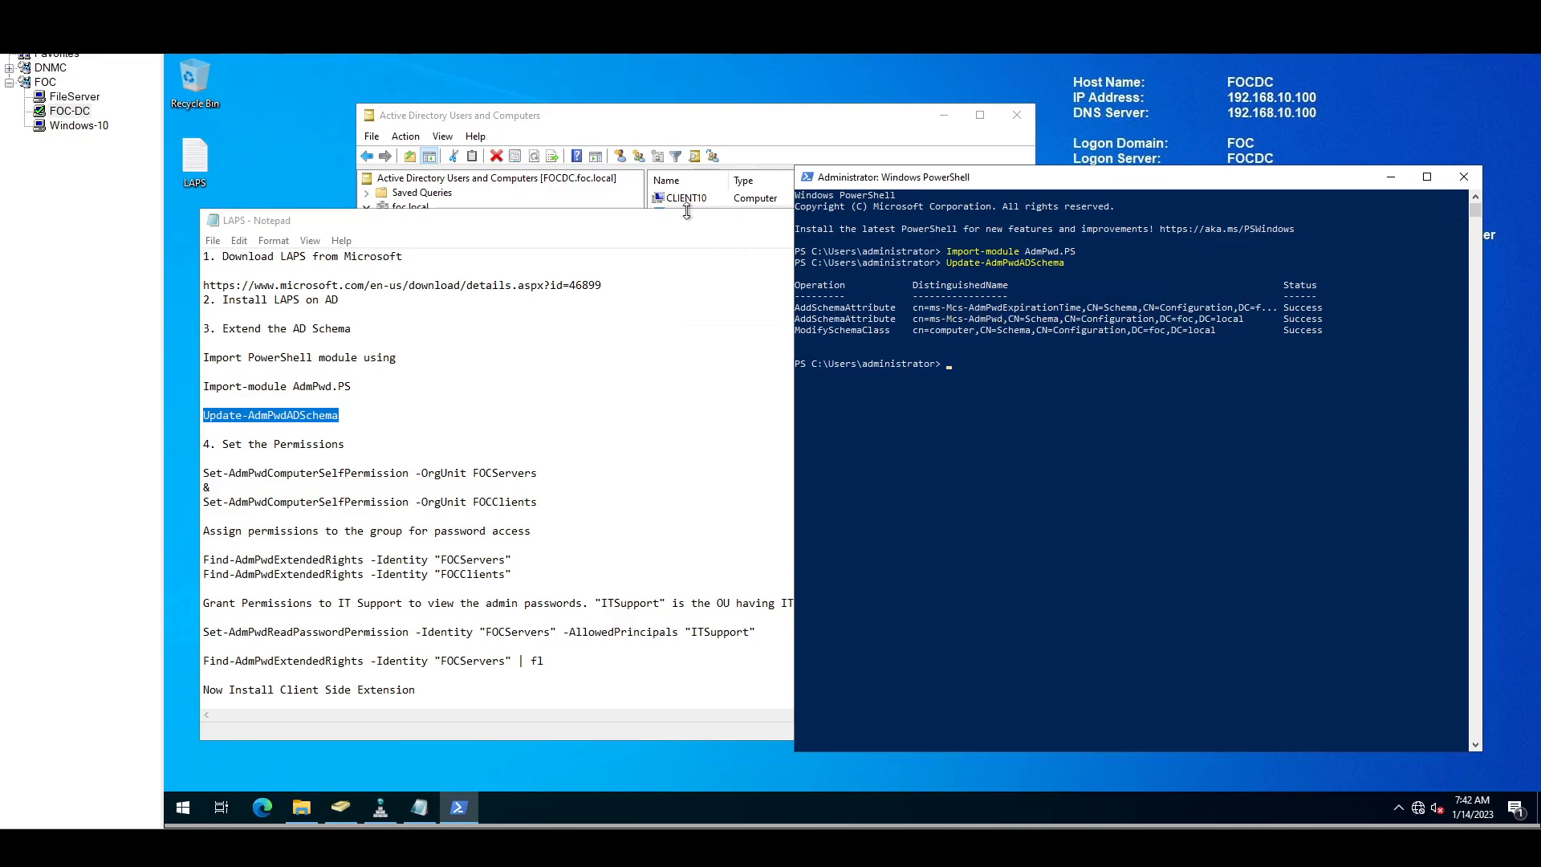
{"action": "left_click", "coordinate": [757, 126]}
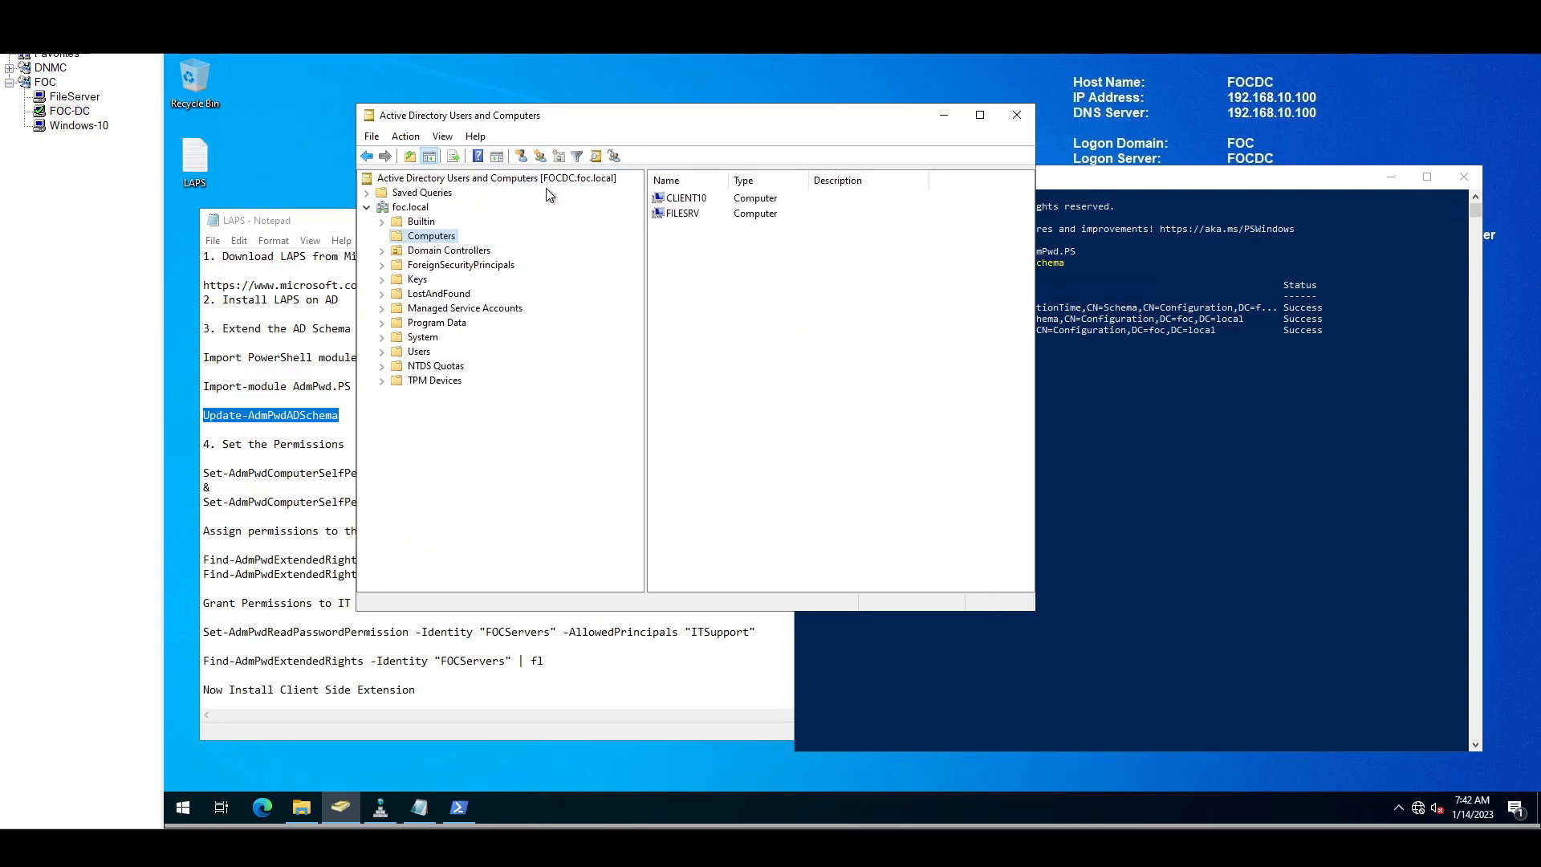
Step: Reopen FILESRV's Attribute Editor, jump to the ms attributes, and widen the attribute column
{"action": "left_click", "coordinate": [681, 215]}
{"action": "right_click", "coordinate": [681, 215]}
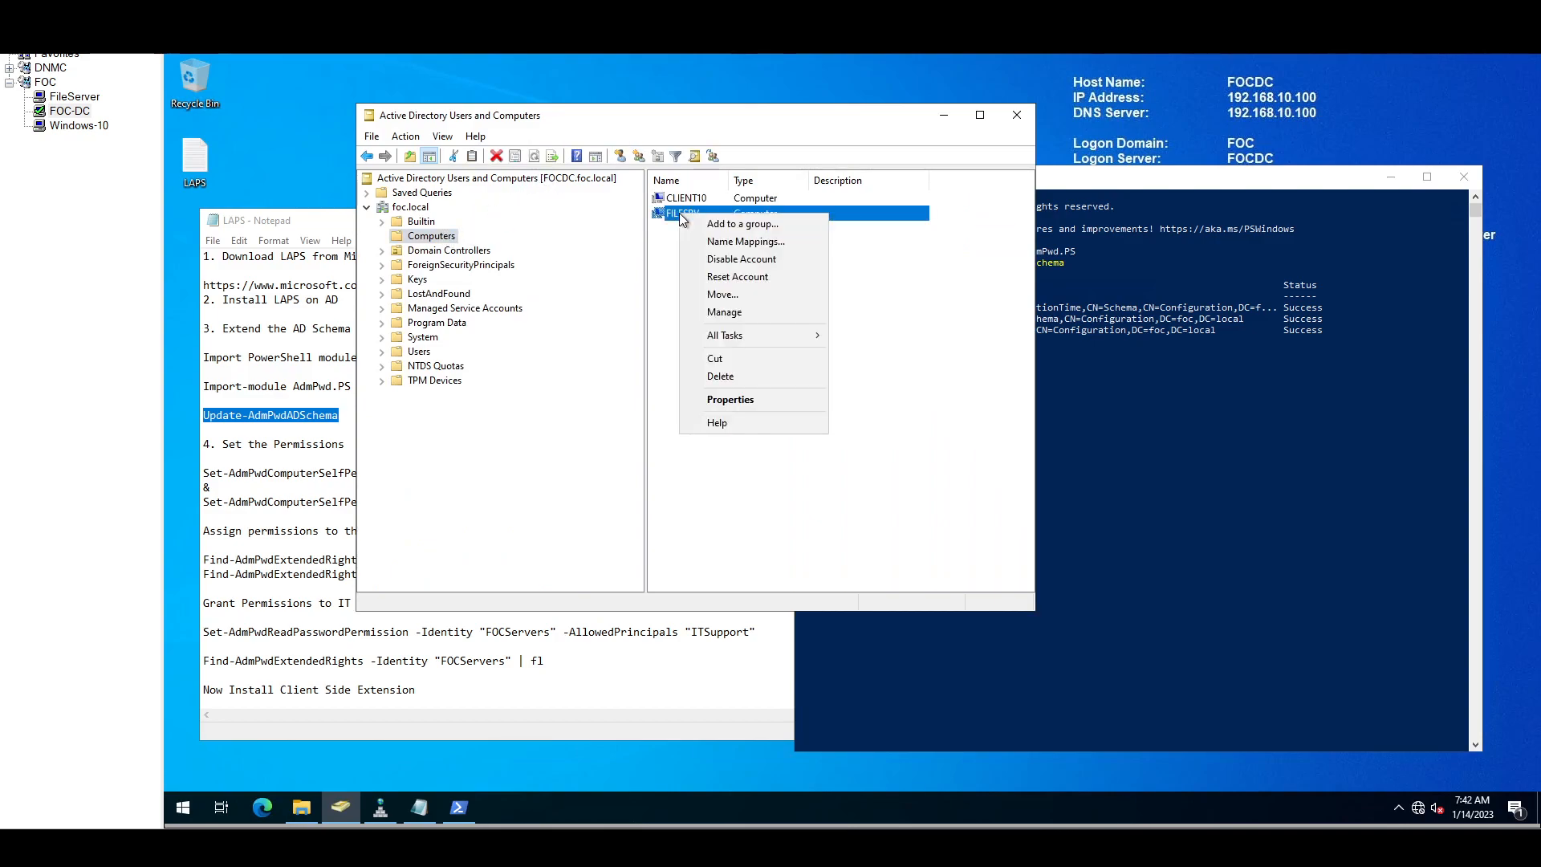
{"action": "left_click", "coordinate": [734, 398]}
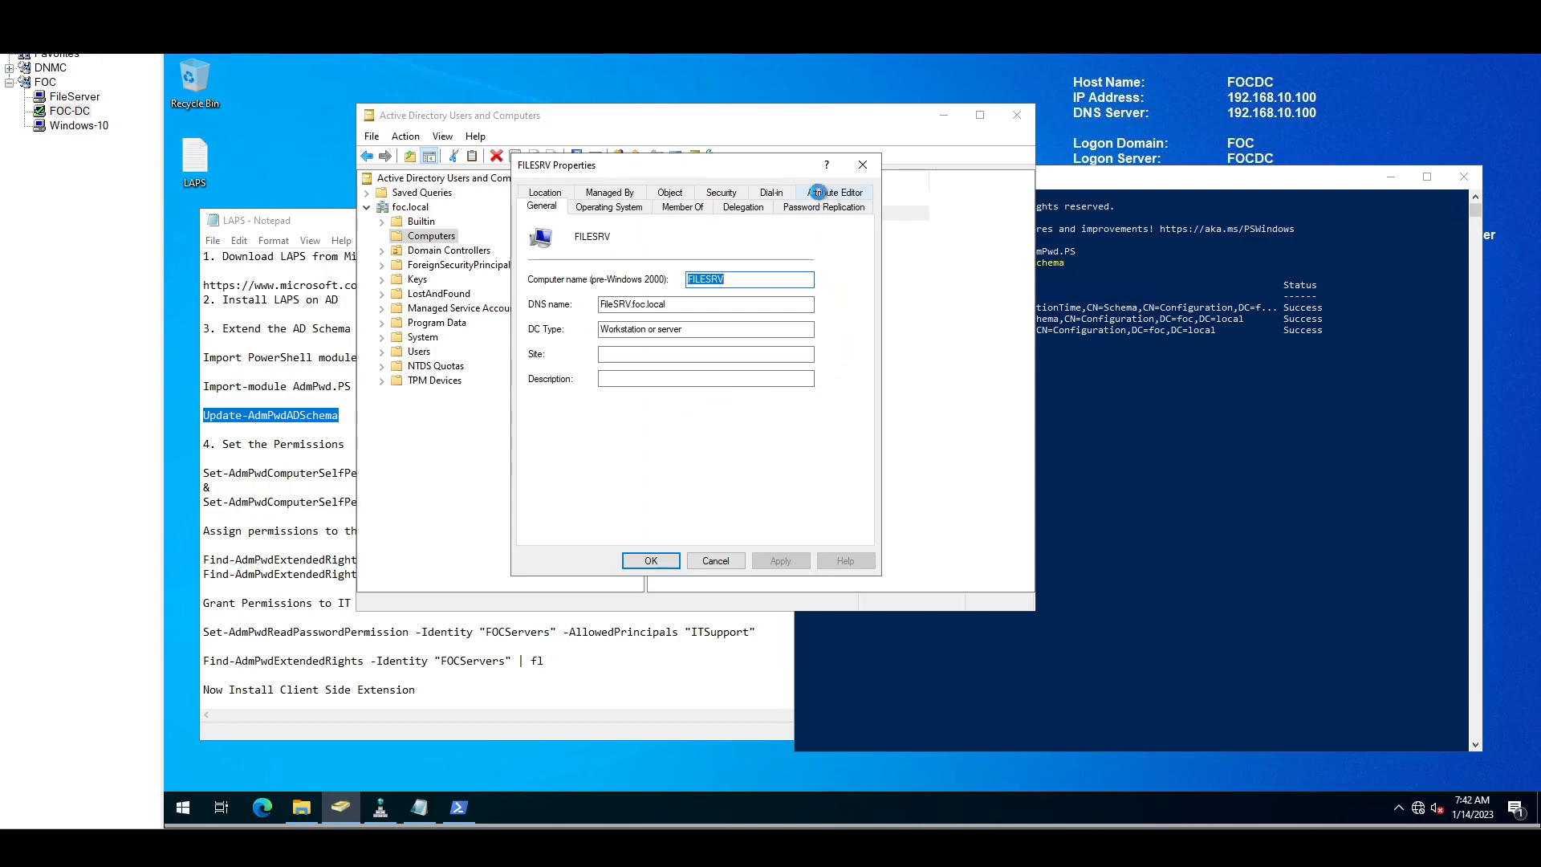
{"action": "left_click", "coordinate": [827, 193]}
{"action": "left_click", "coordinate": [590, 377]}
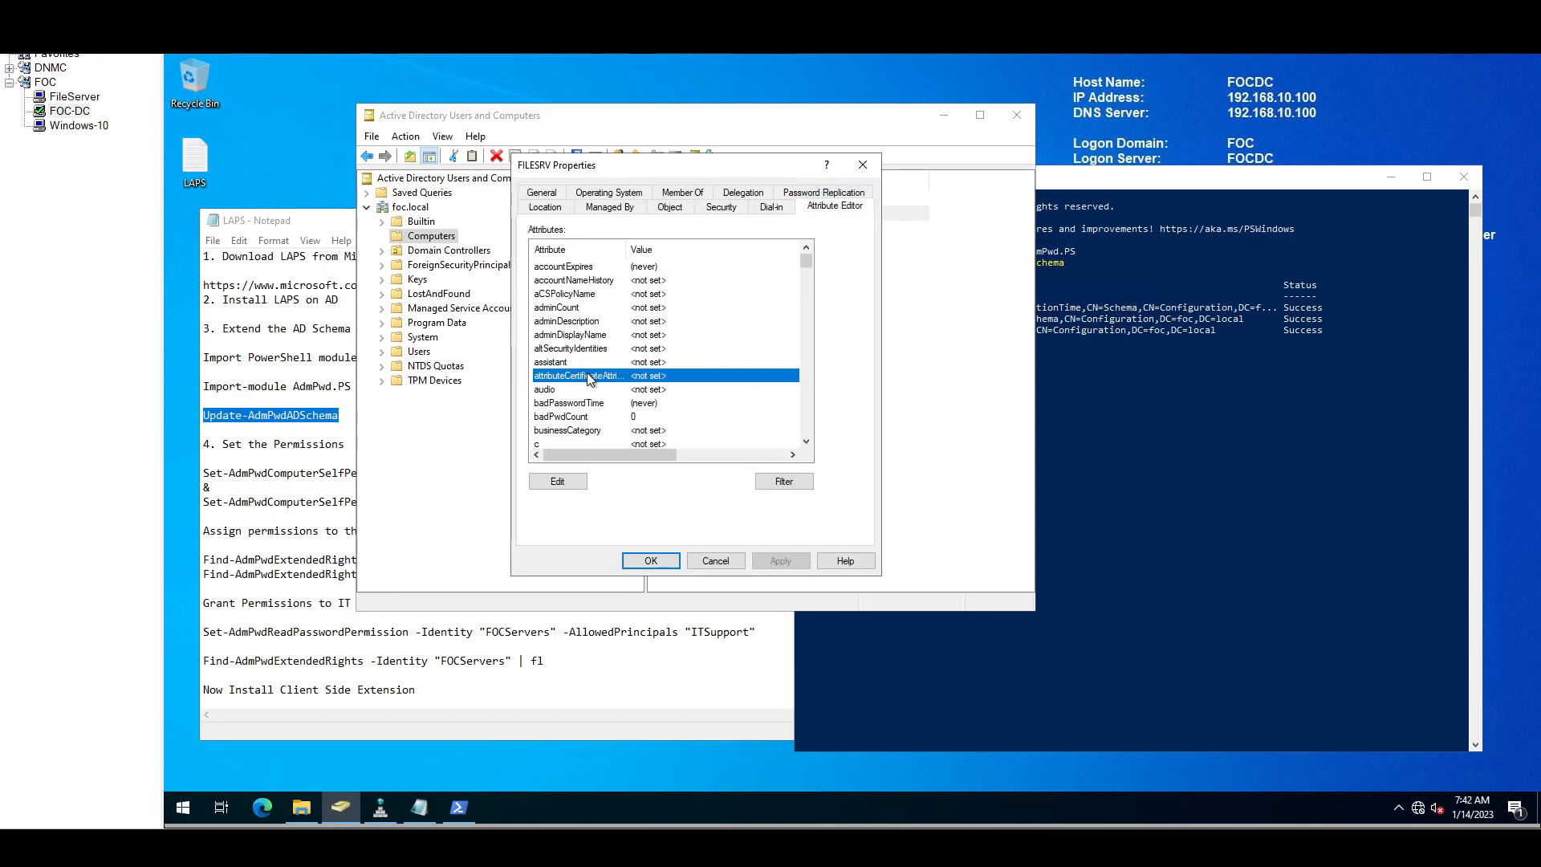
{"action": "type", "text": "ms"}
{"action": "scroll", "coordinate": [634, 377], "scroll_direction": "down", "scroll_amount": 1}
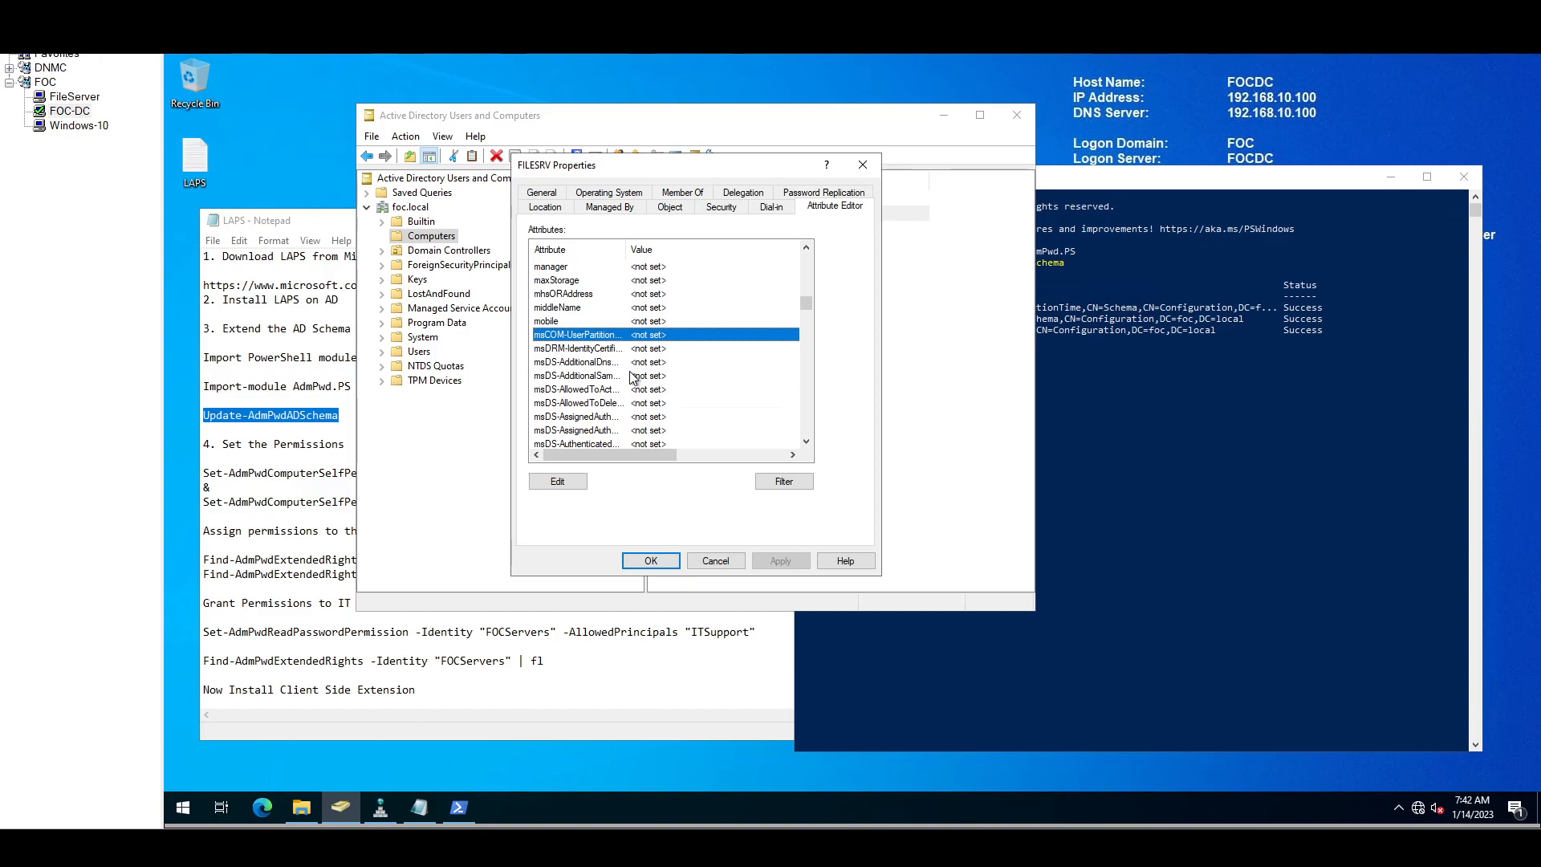
{"action": "left_click_drag", "start_coordinate": [624, 250], "coordinate": [679, 251]}
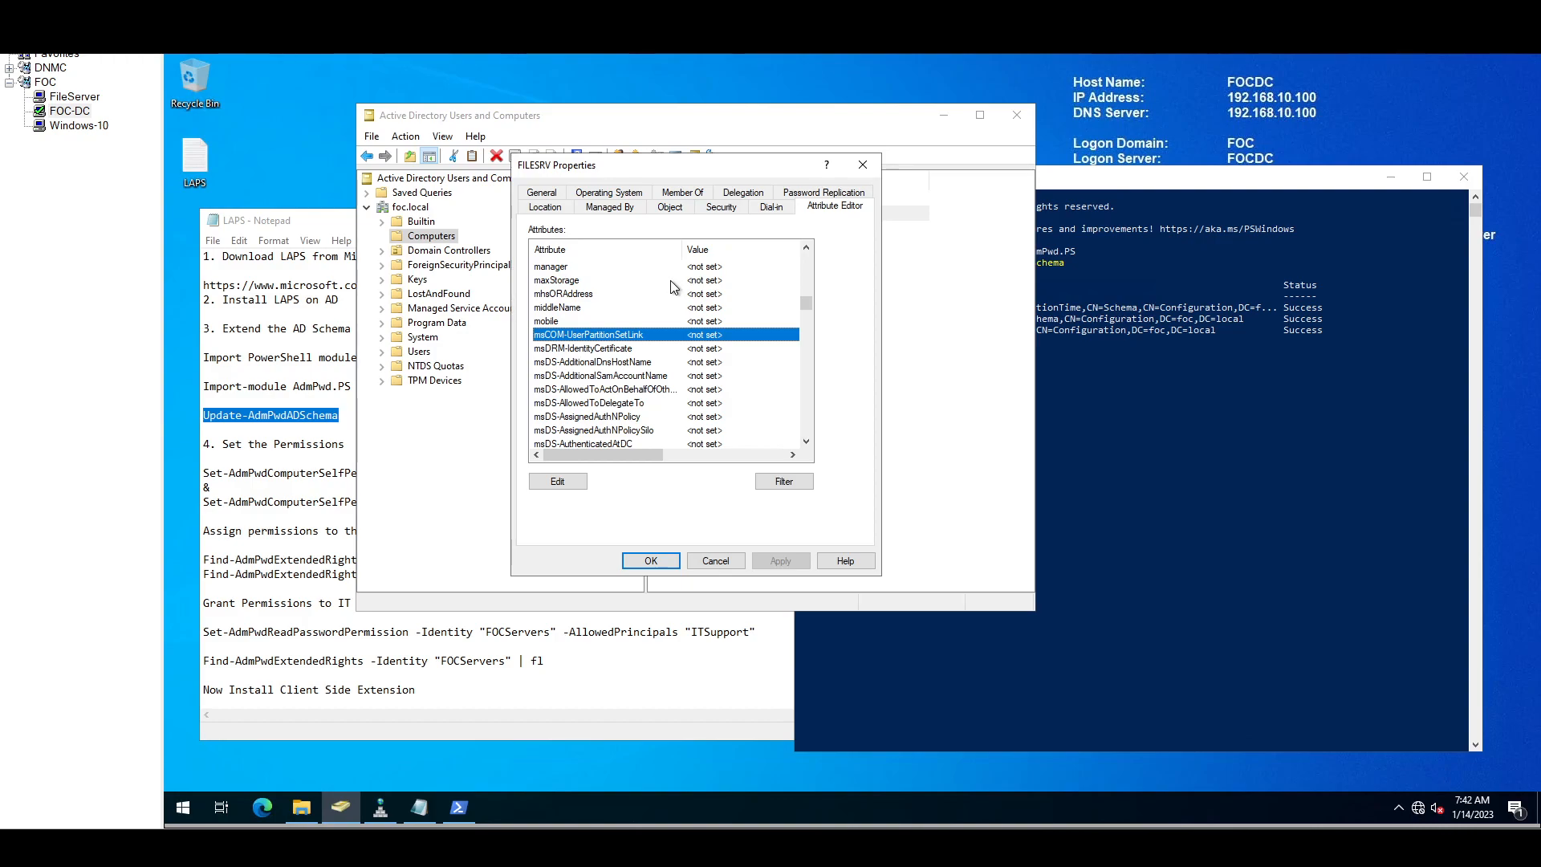
Step: Scroll FILESRV's attribute list for the new LAPS fields, then cancel the properties
{"action": "scroll", "coordinate": [671, 281], "scroll_direction": "down", "scroll_amount": 7}
{"action": "scroll", "coordinate": [666, 297], "scroll_direction": "down", "scroll_amount": 8}
{"action": "scroll", "coordinate": [654, 309], "scroll_direction": "down", "scroll_amount": 10}
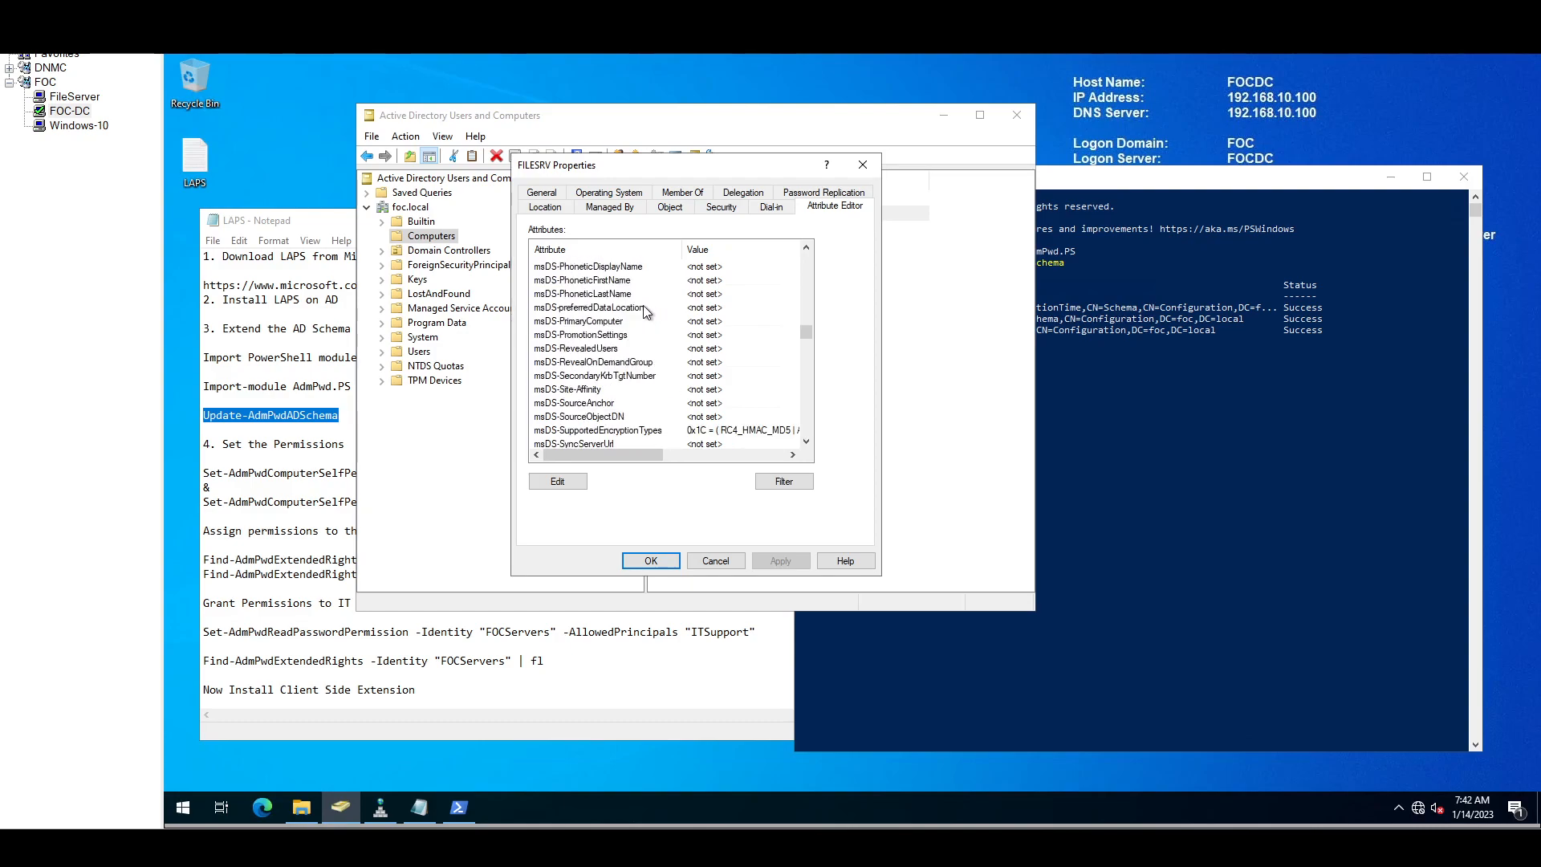
{"action": "scroll", "coordinate": [629, 337], "scroll_direction": "down", "scroll_amount": 2}
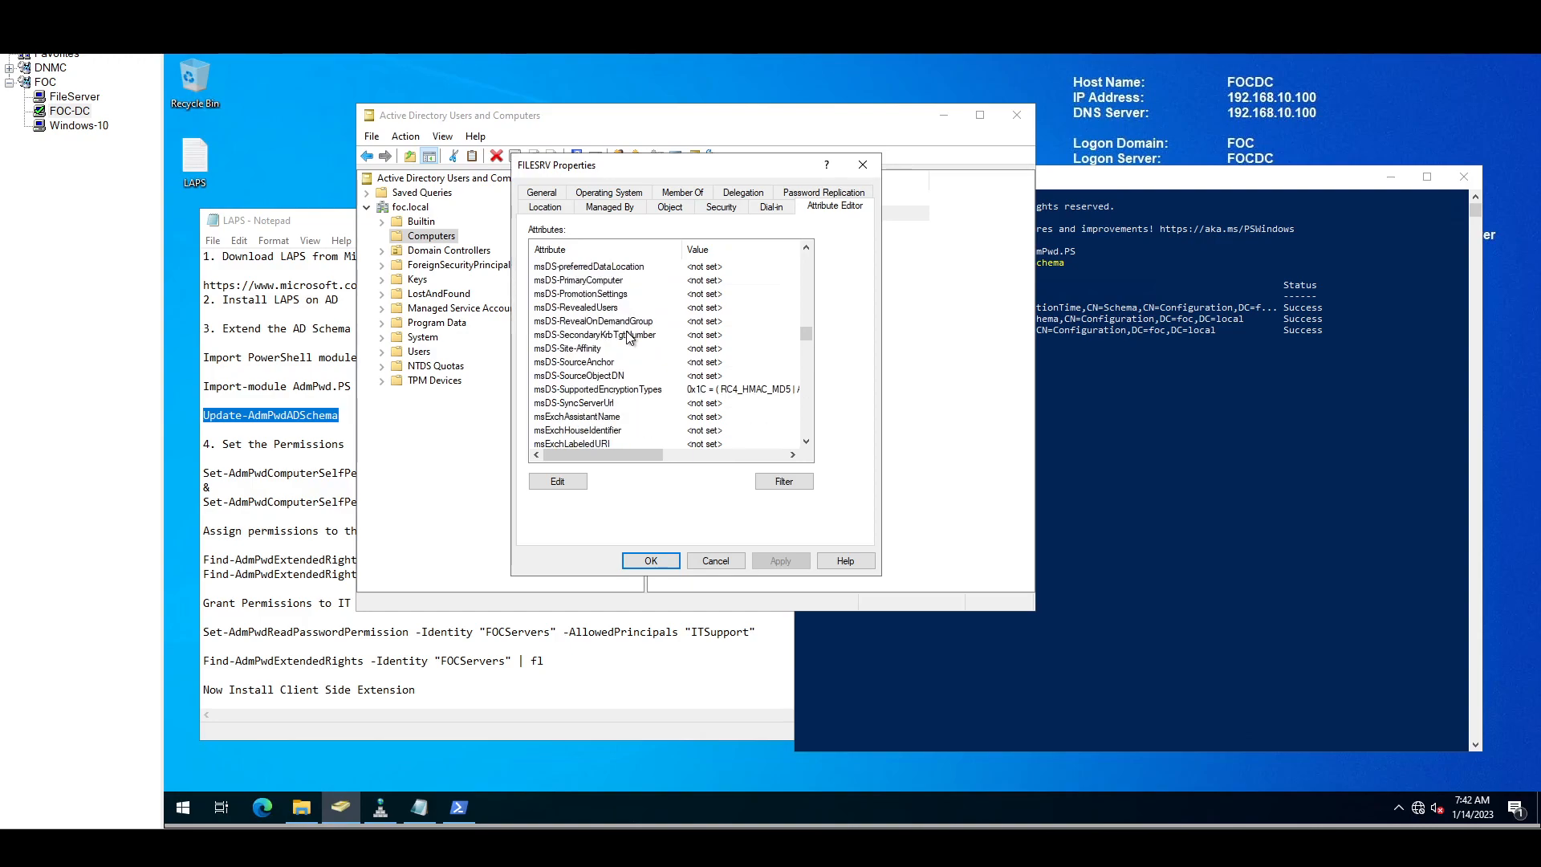
{"action": "scroll", "coordinate": [629, 337], "scroll_direction": "down", "scroll_amount": 10}
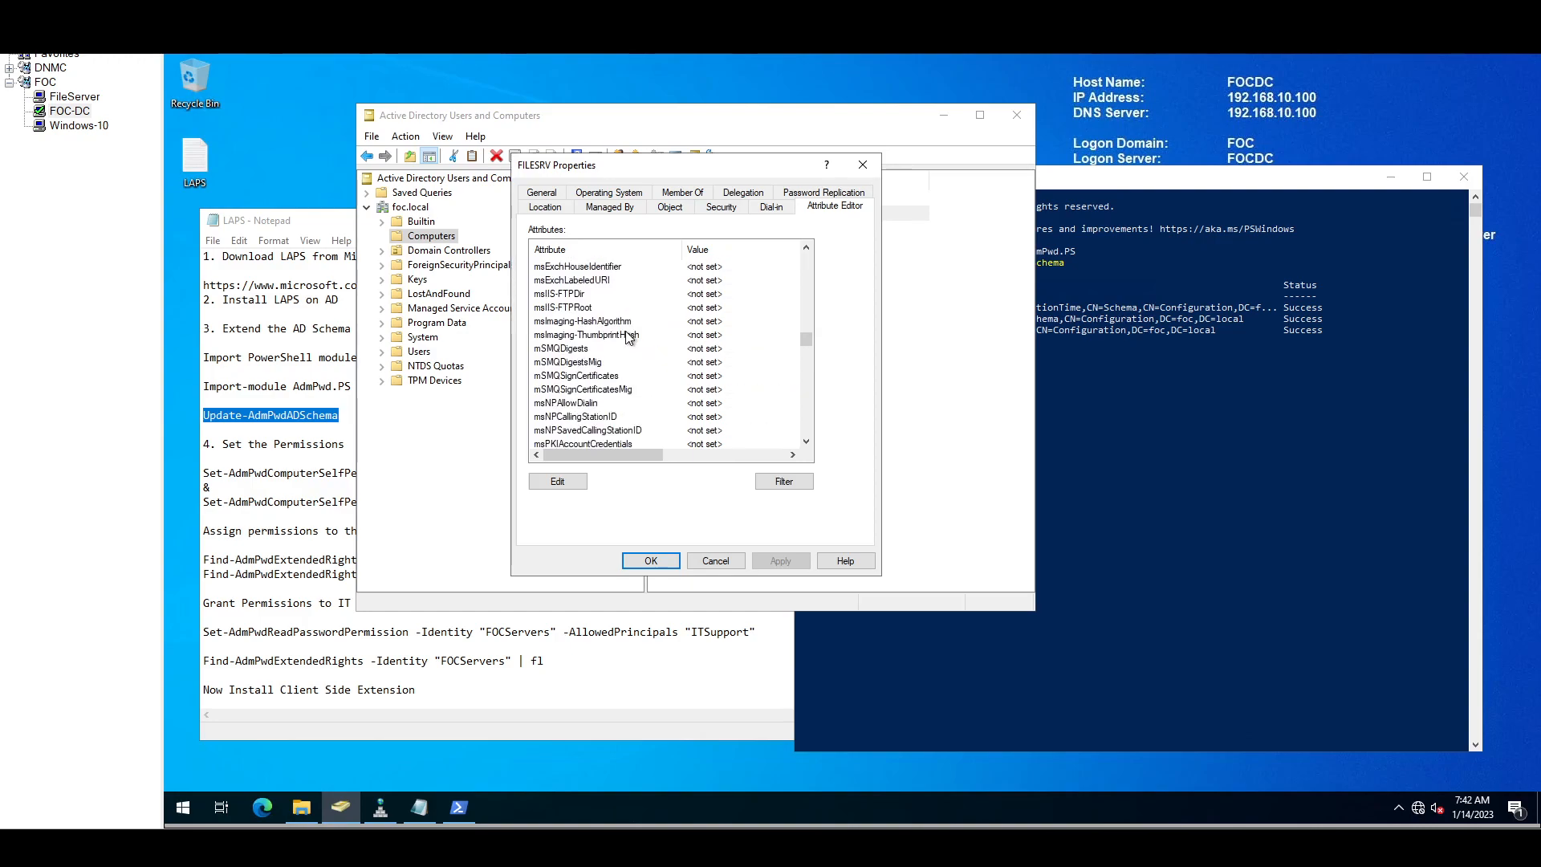
{"action": "scroll", "coordinate": [629, 337], "scroll_direction": "down", "scroll_amount": 7}
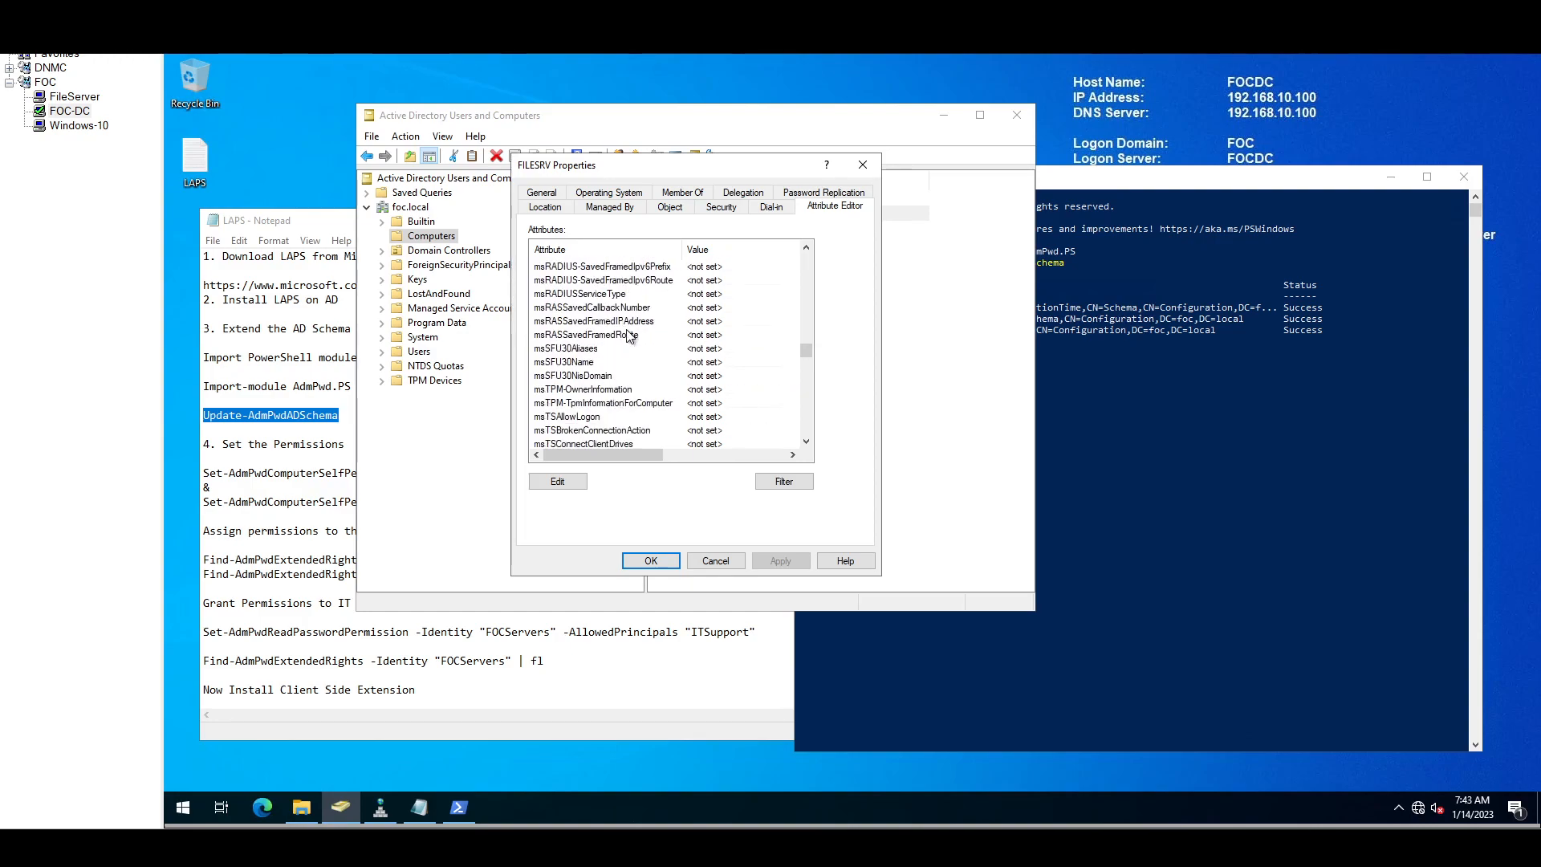
{"action": "scroll", "coordinate": [629, 337], "scroll_direction": "down", "scroll_amount": 8}
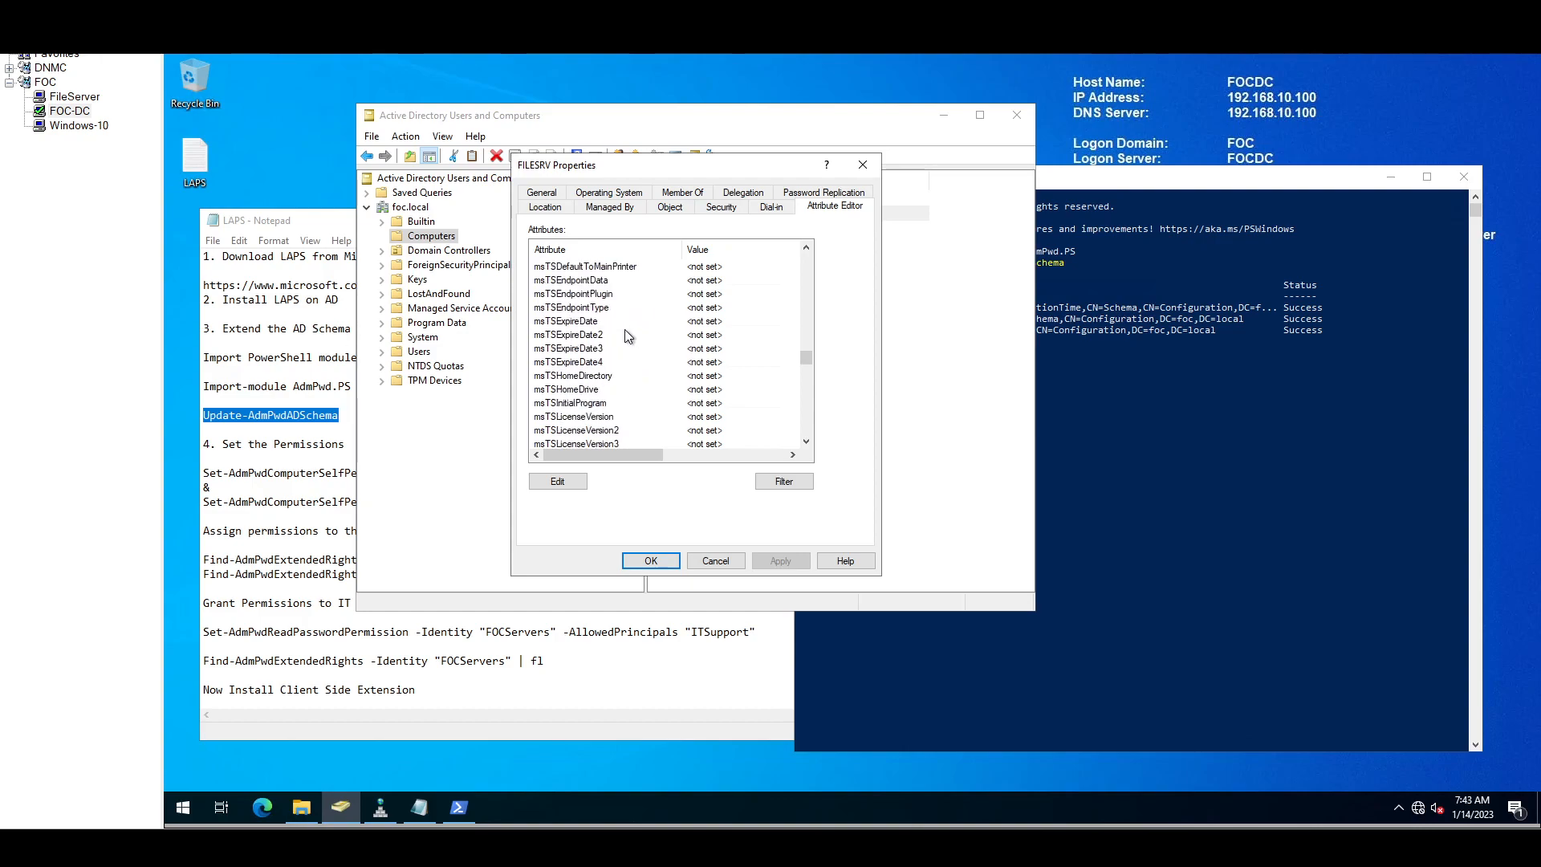
{"action": "scroll", "coordinate": [629, 337], "scroll_direction": "down", "scroll_amount": 3}
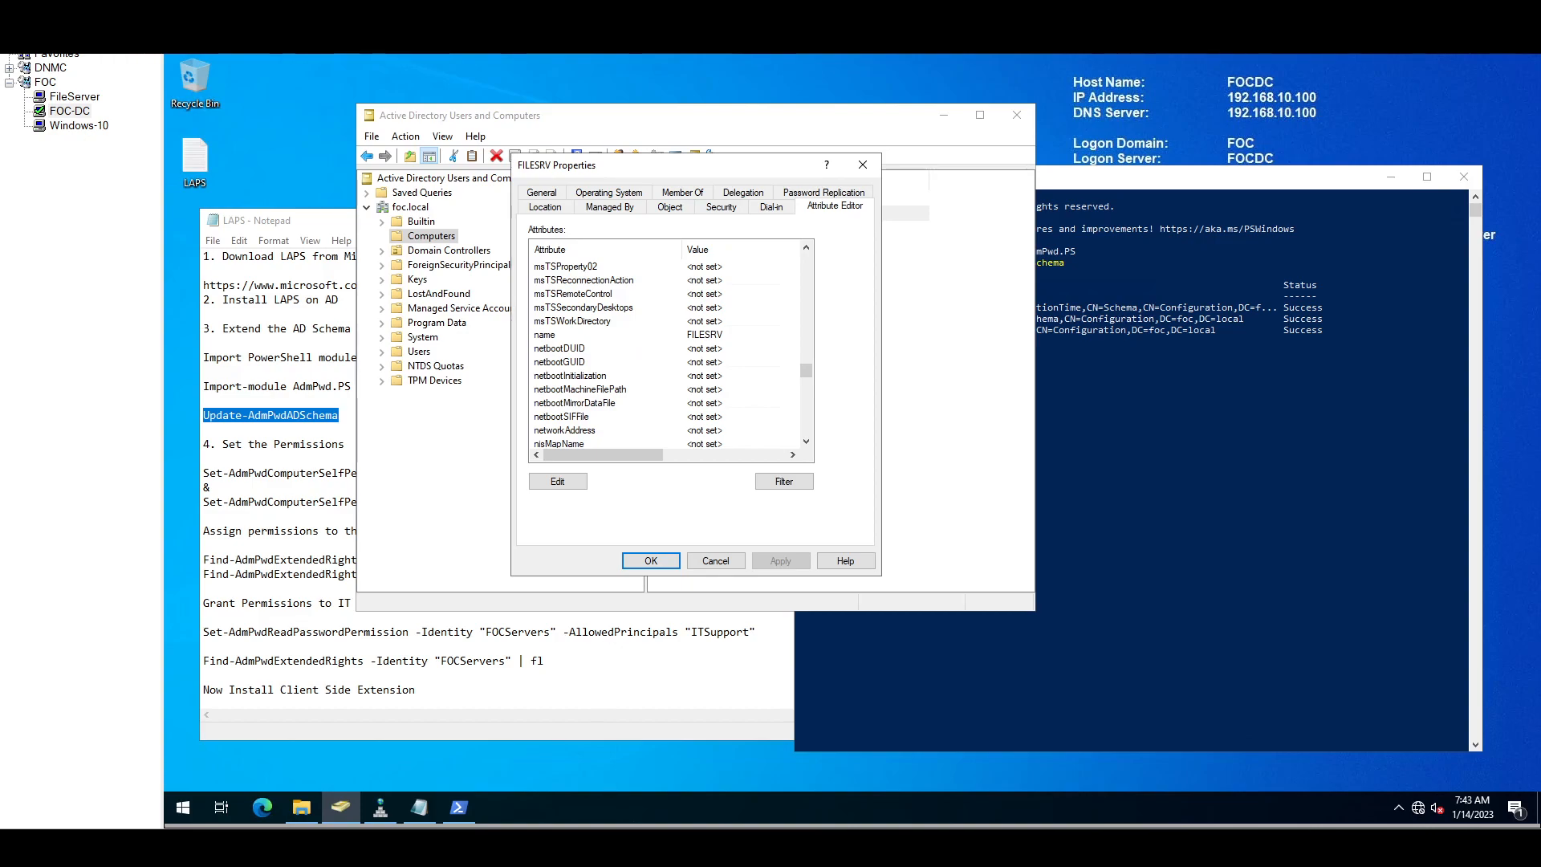
{"action": "scroll", "coordinate": [715, 409], "scroll_direction": "up", "scroll_amount": 5}
{"action": "scroll", "coordinate": [714, 410], "scroll_direction": "up", "scroll_amount": 6}
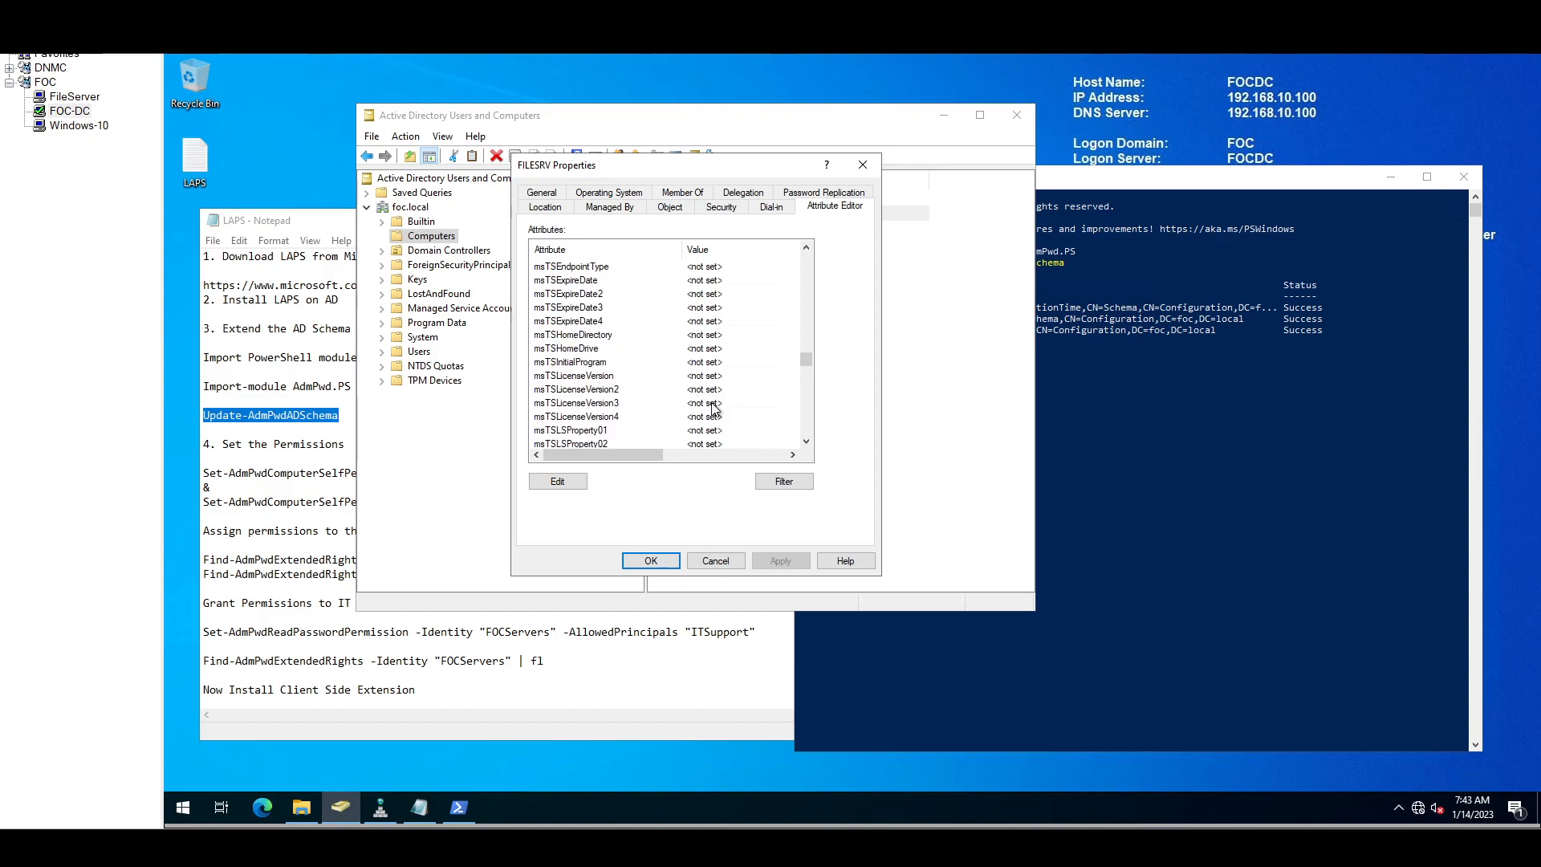
{"action": "scroll", "coordinate": [715, 409], "scroll_direction": "up", "scroll_amount": 8}
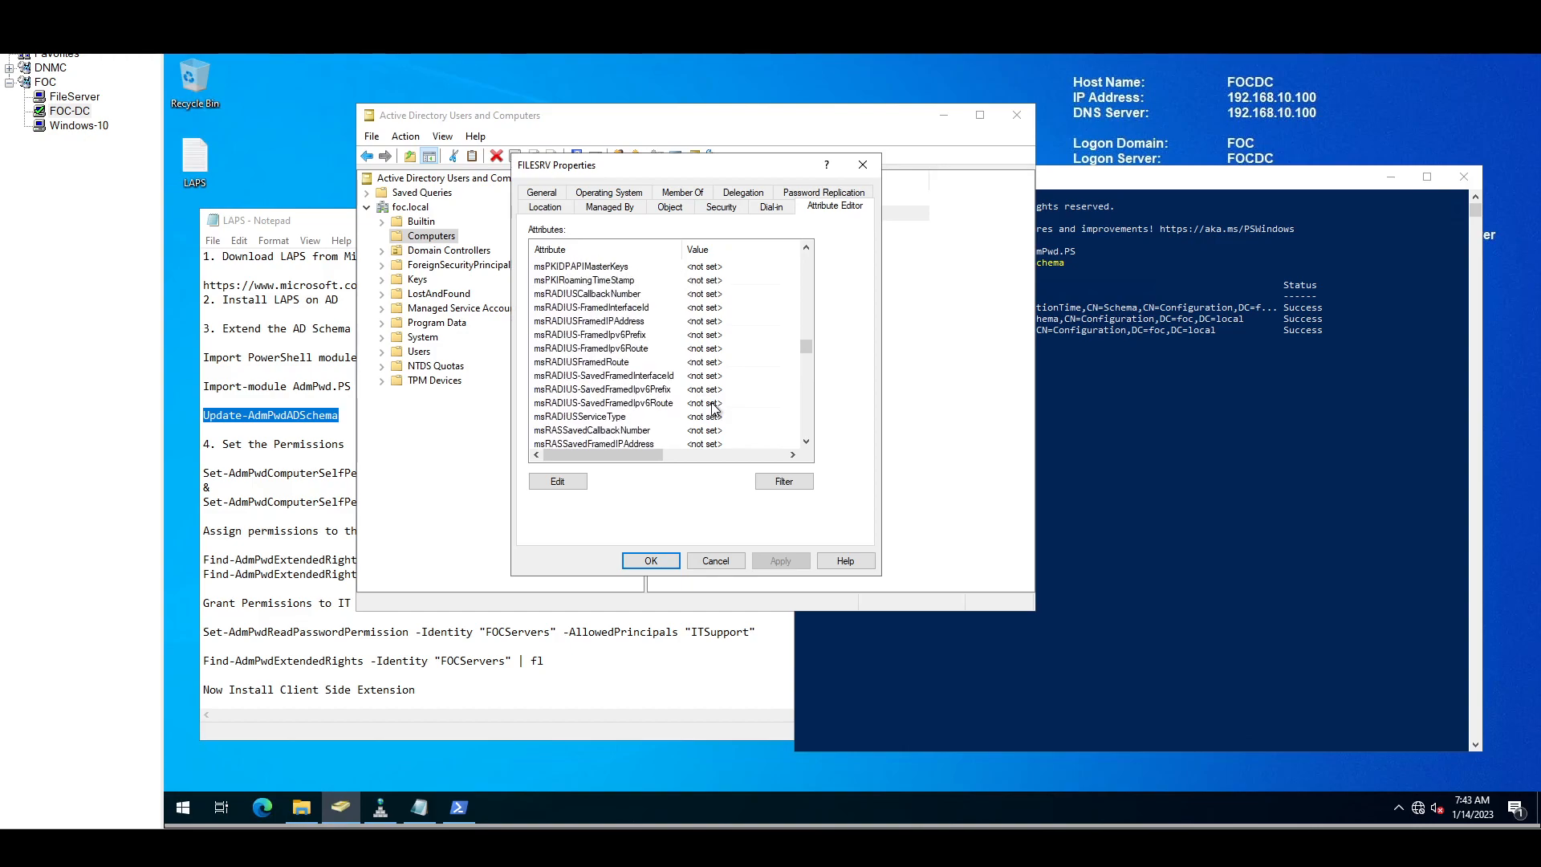
{"action": "scroll", "coordinate": [714, 410], "scroll_direction": "up", "scroll_amount": 3}
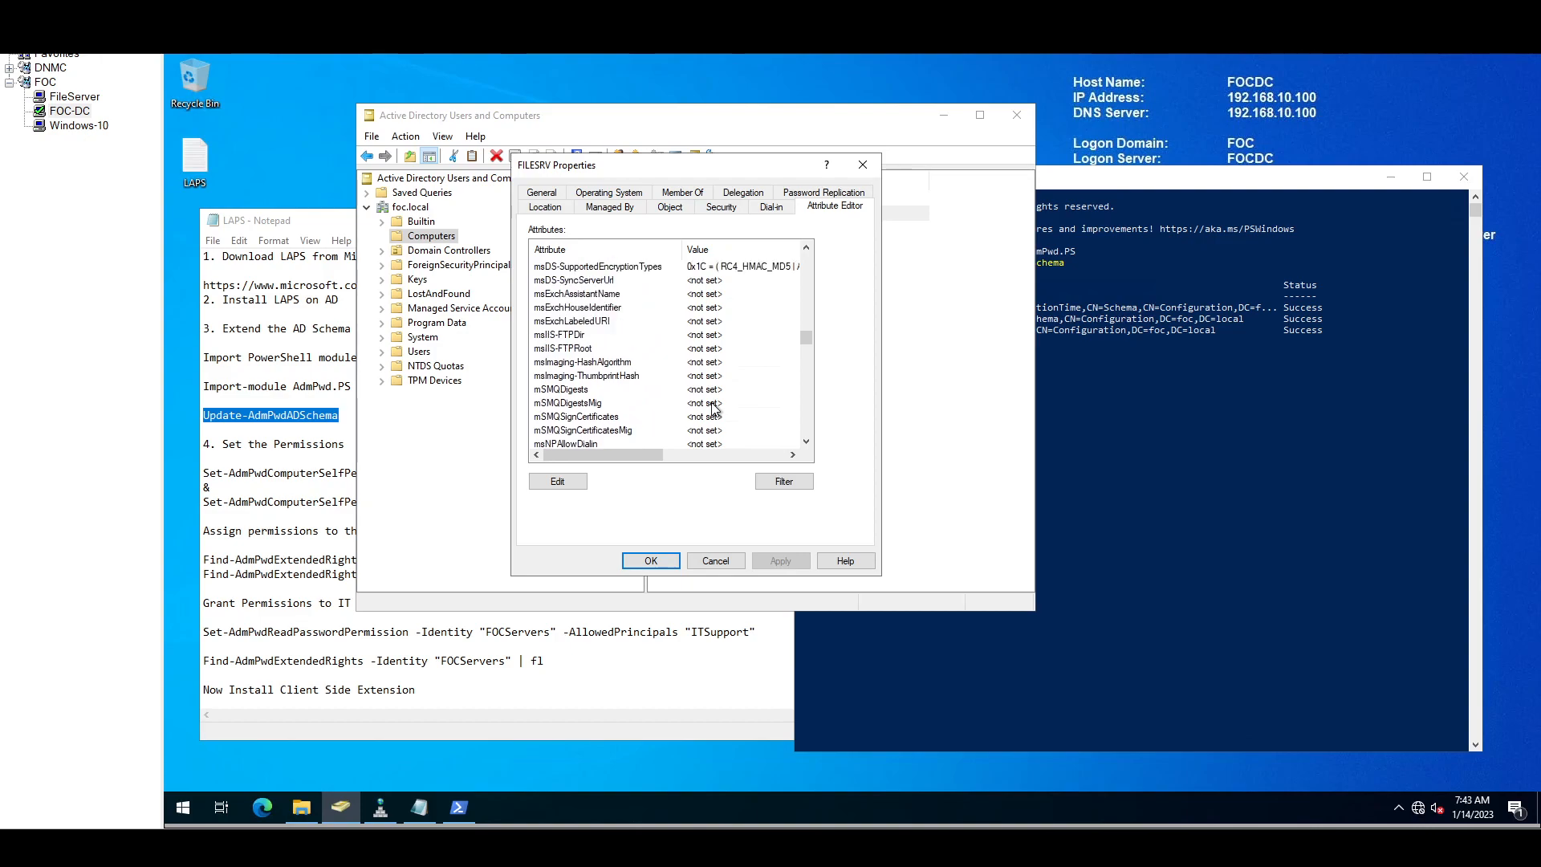
{"action": "scroll", "coordinate": [715, 409], "scroll_direction": "up", "scroll_amount": 2}
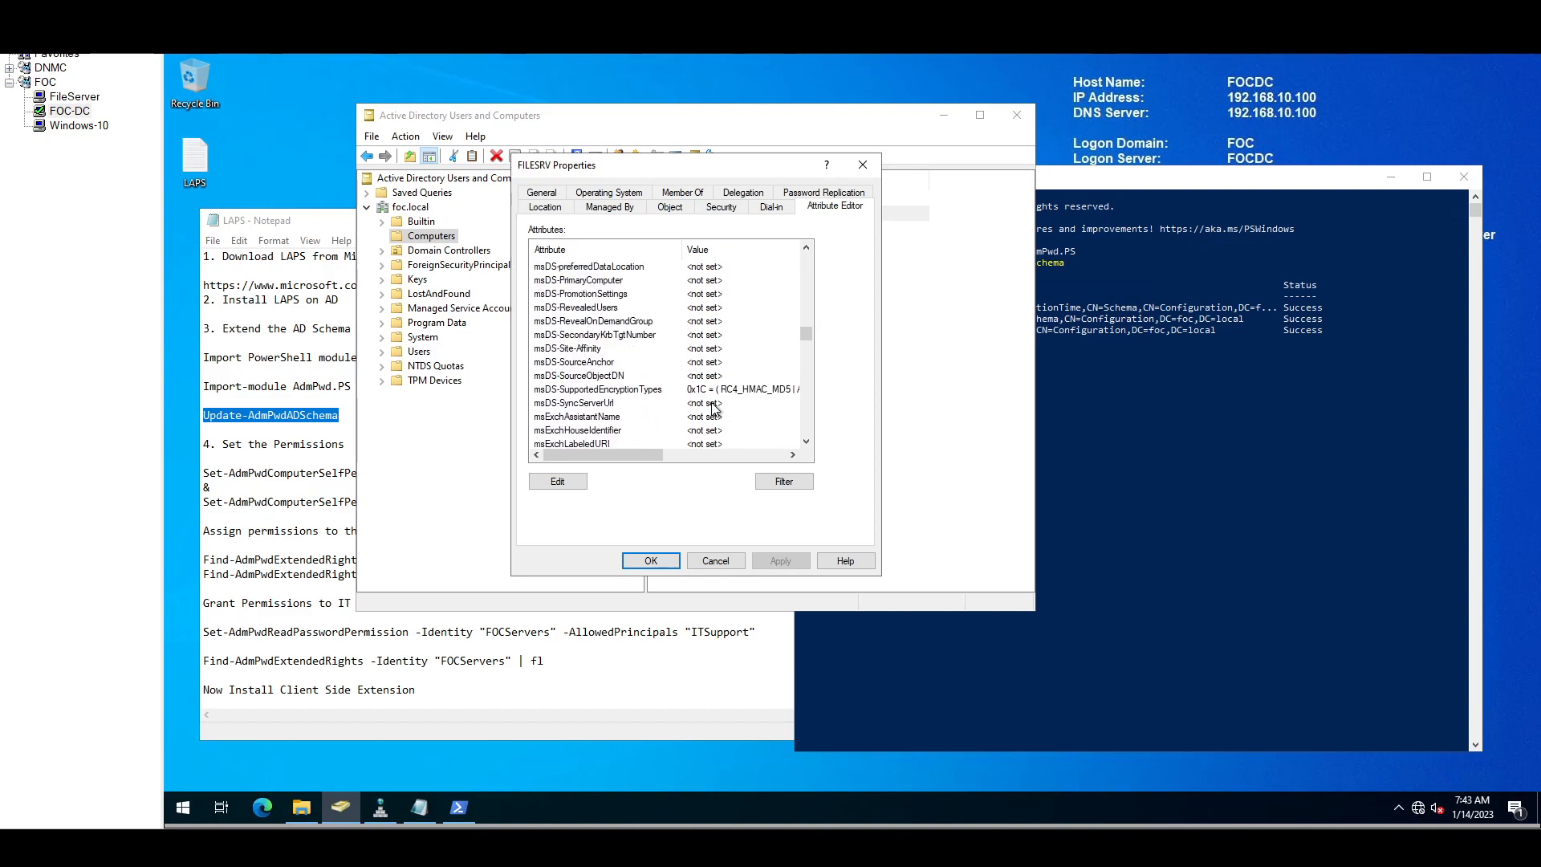
{"action": "scroll", "coordinate": [714, 409], "scroll_direction": "up", "scroll_amount": 4}
{"action": "scroll", "coordinate": [714, 408], "scroll_direction": "up", "scroll_amount": 10}
{"action": "scroll", "coordinate": [707, 405], "scroll_direction": "up", "scroll_amount": 9}
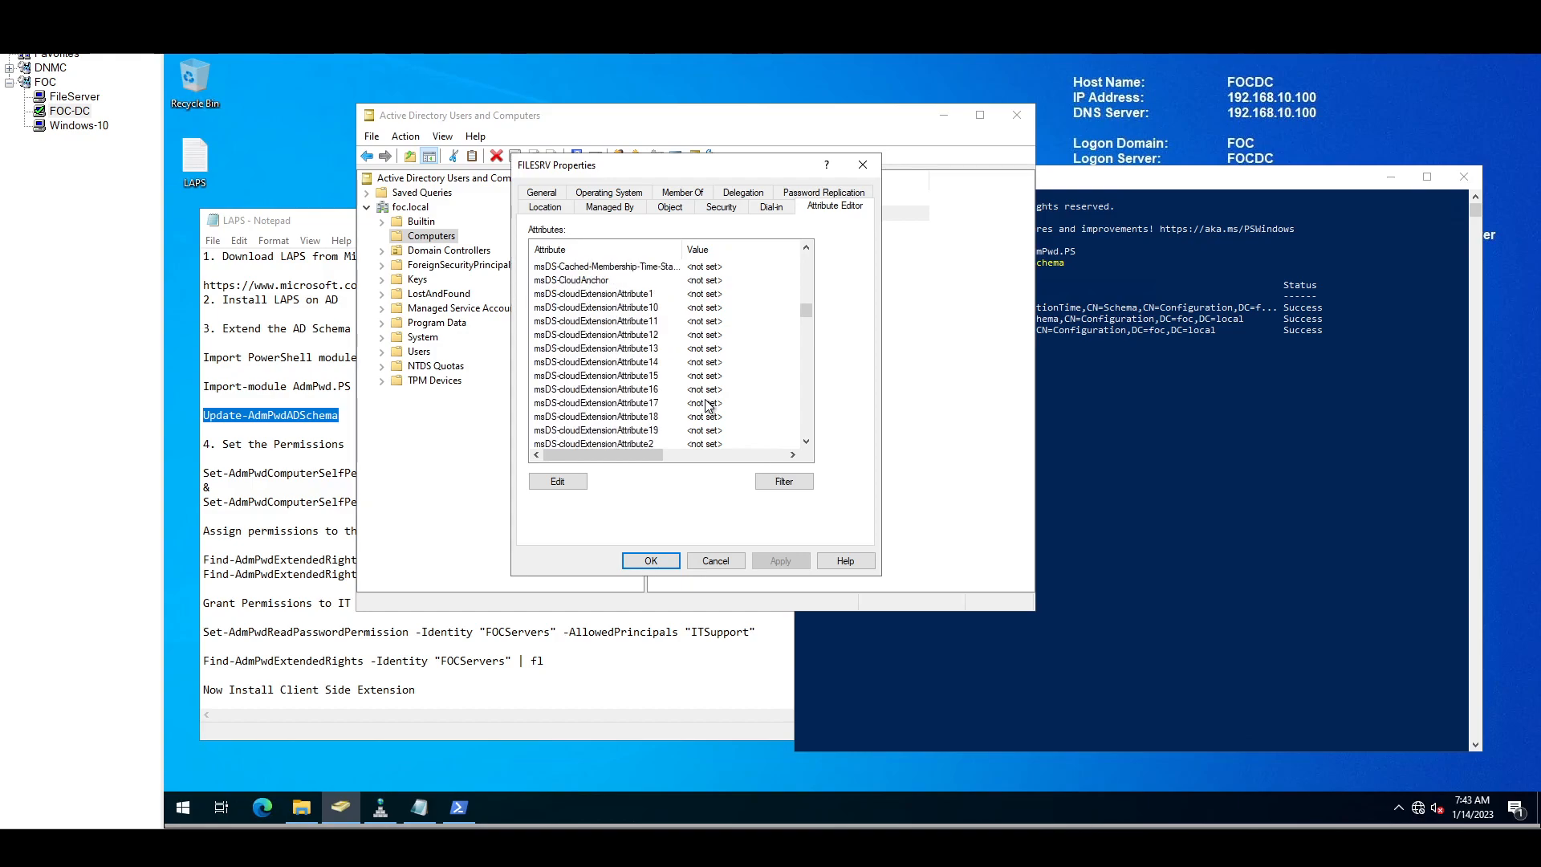
{"action": "left_click", "coordinate": [727, 561]}
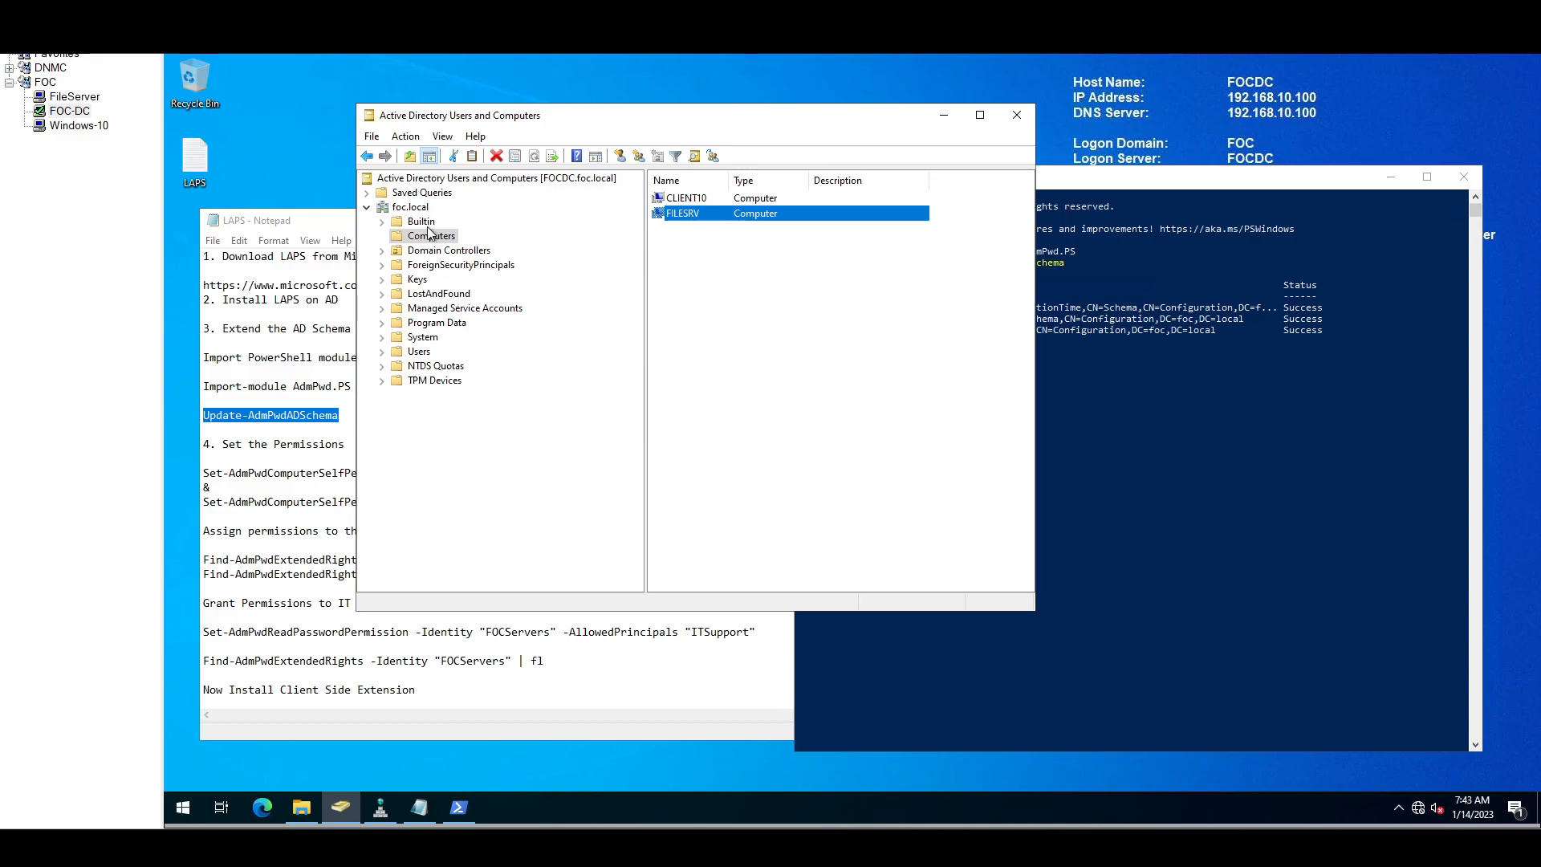
Step: Open the Attribute Editor for FOCDC in the Domain Controllers container
{"action": "left_click", "coordinate": [420, 251]}
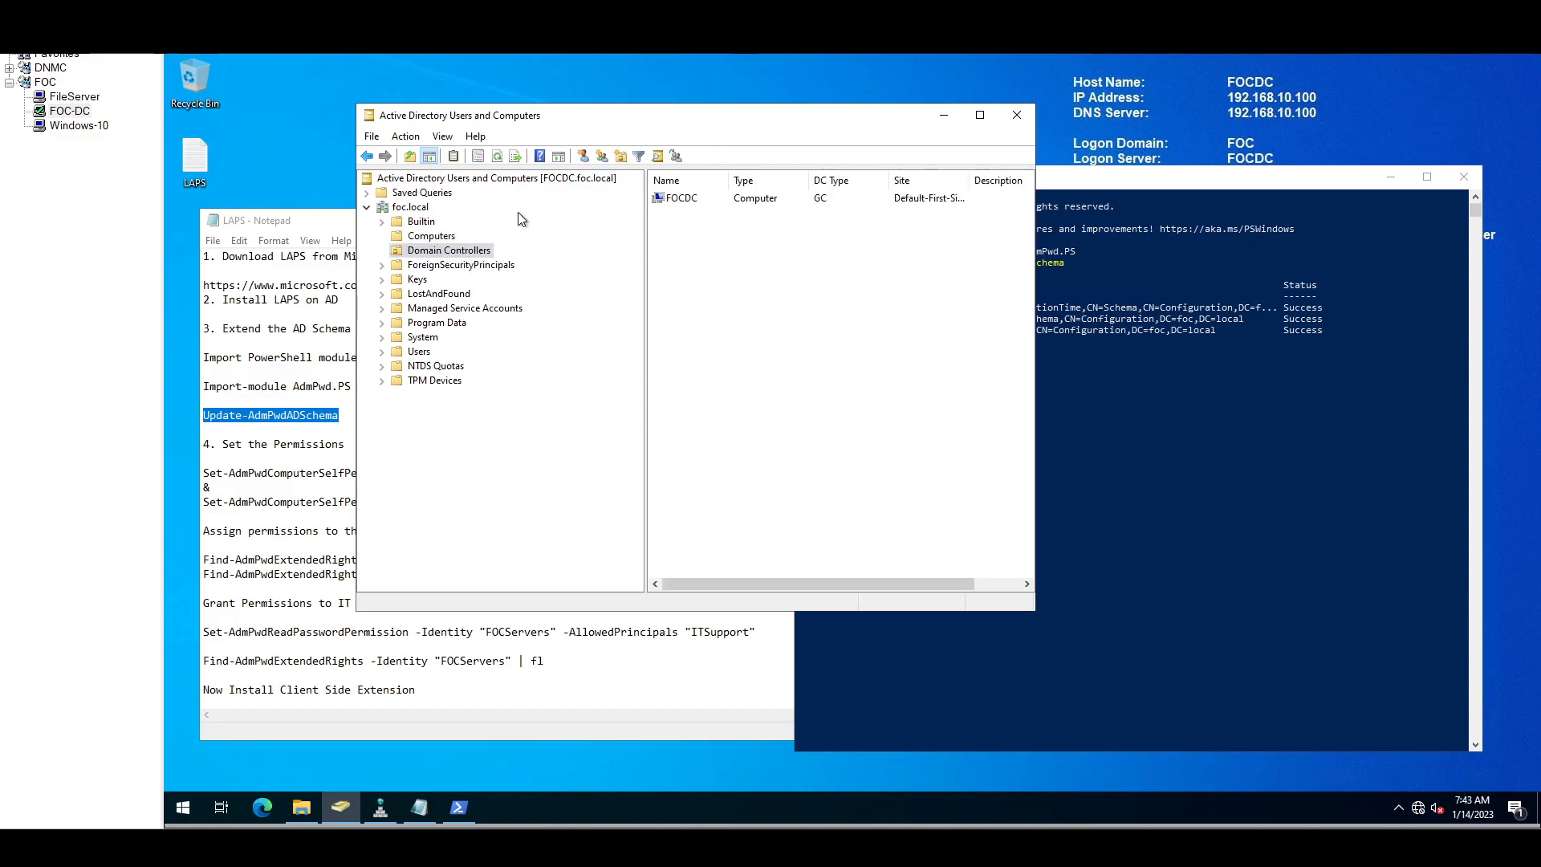
{"action": "right_click", "coordinate": [675, 198]}
{"action": "left_click", "coordinate": [714, 363]}
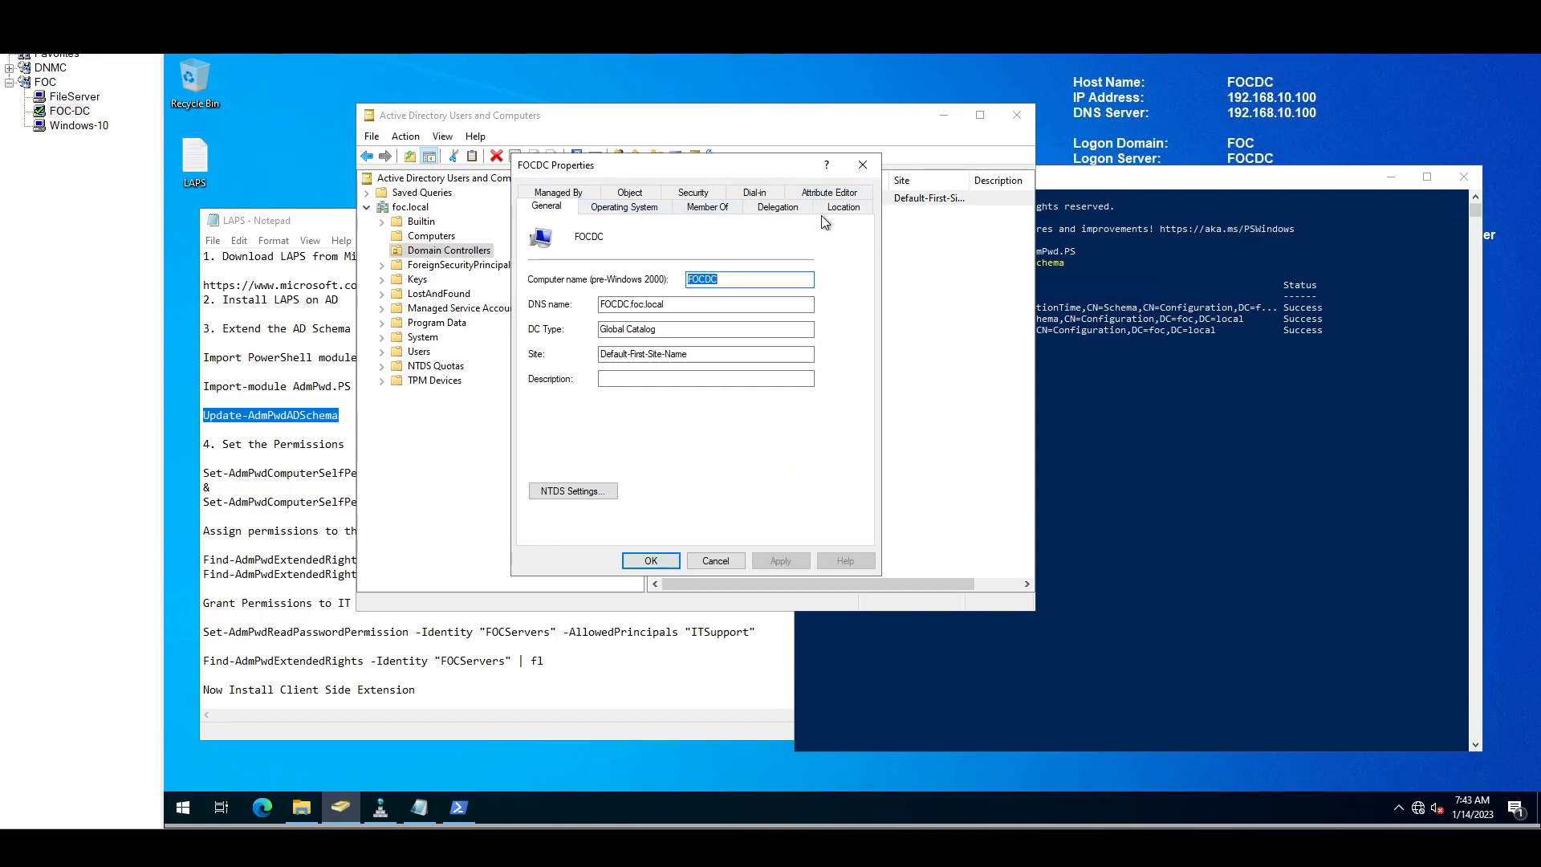
{"action": "left_click", "coordinate": [831, 193]}
{"action": "left_click", "coordinate": [588, 322]}
Step: Scroll through FOCDC's attribute list, then cancel its properties
{"action": "scroll", "coordinate": [587, 329], "scroll_direction": "up", "scroll_amount": 1}
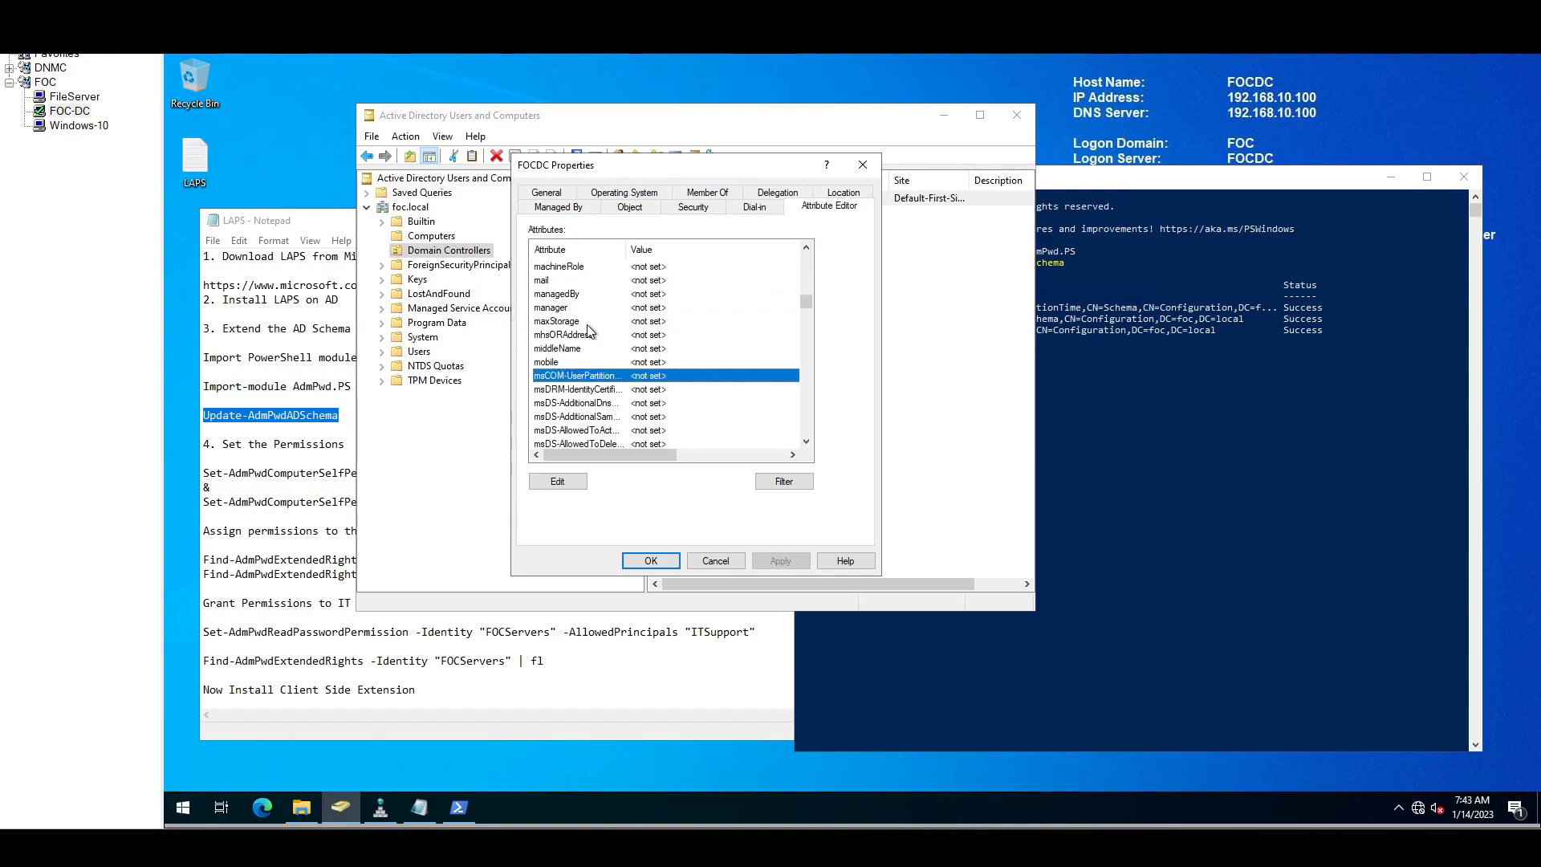
{"action": "scroll", "coordinate": [594, 333], "scroll_direction": "down", "scroll_amount": 7}
{"action": "scroll", "coordinate": [618, 348], "scroll_direction": "down", "scroll_amount": 5}
{"action": "scroll", "coordinate": [616, 346], "scroll_direction": "down", "scroll_amount": 1}
{"action": "scroll", "coordinate": [610, 368], "scroll_direction": "down", "scroll_amount": 4}
{"action": "scroll", "coordinate": [610, 369], "scroll_direction": "down", "scroll_amount": 1}
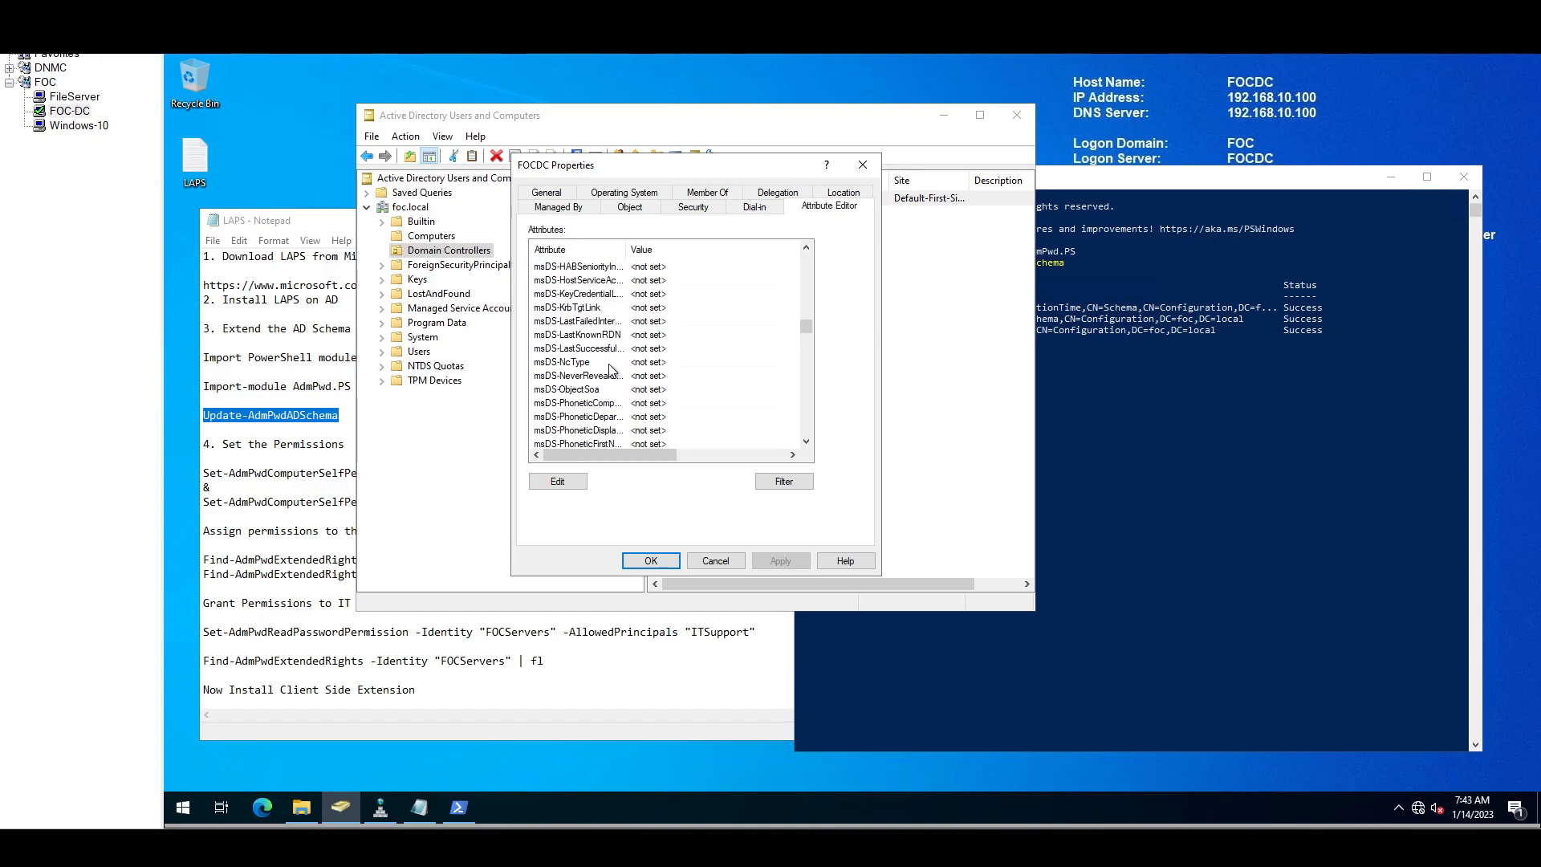
{"action": "scroll", "coordinate": [610, 369], "scroll_direction": "down", "scroll_amount": 3}
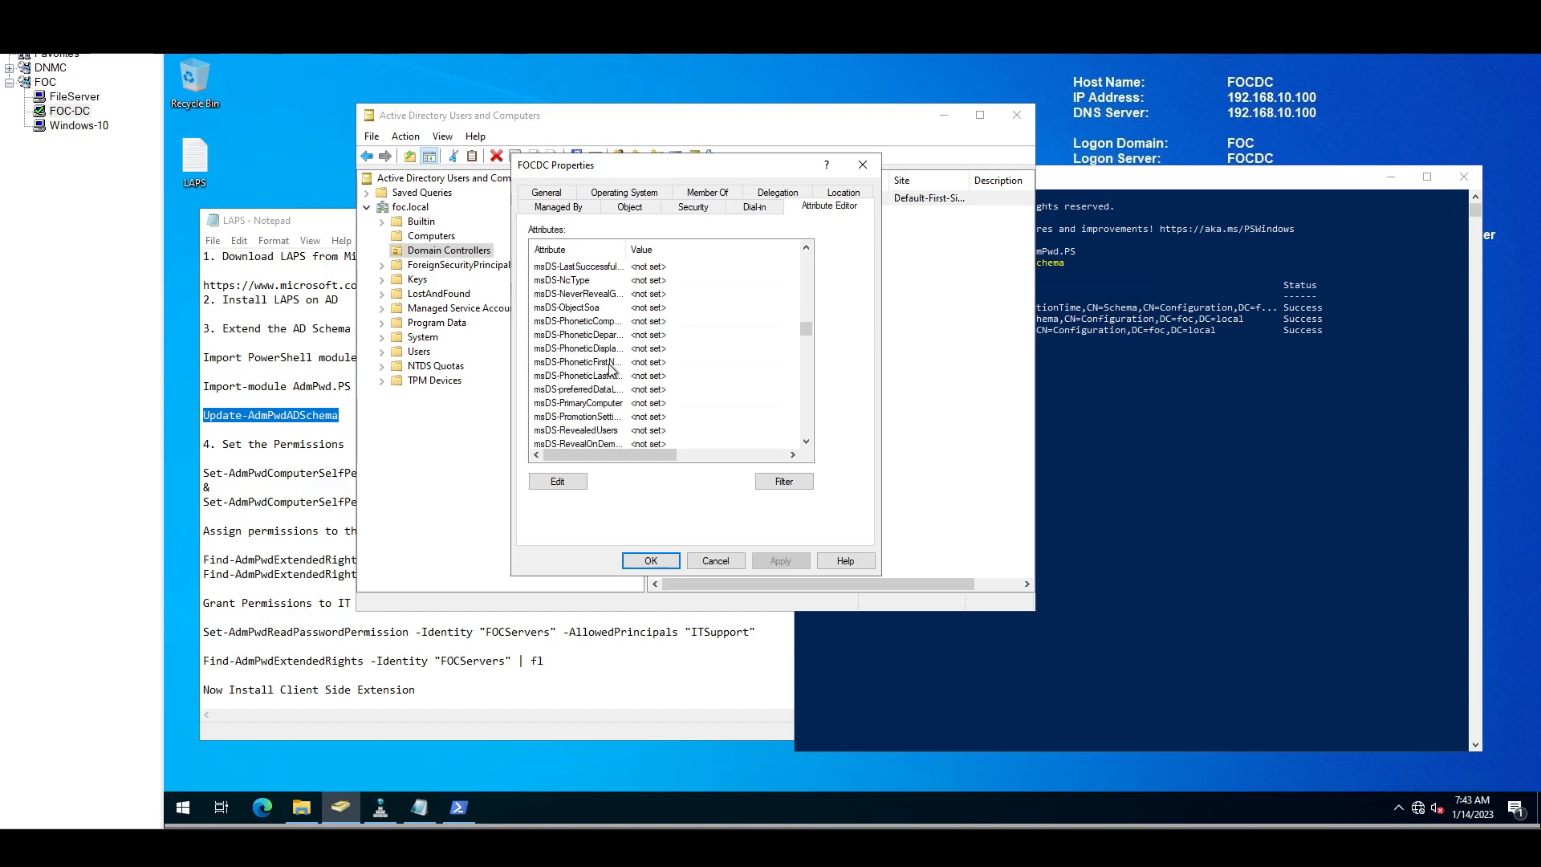
{"action": "scroll", "coordinate": [610, 369], "scroll_direction": "down", "scroll_amount": 3}
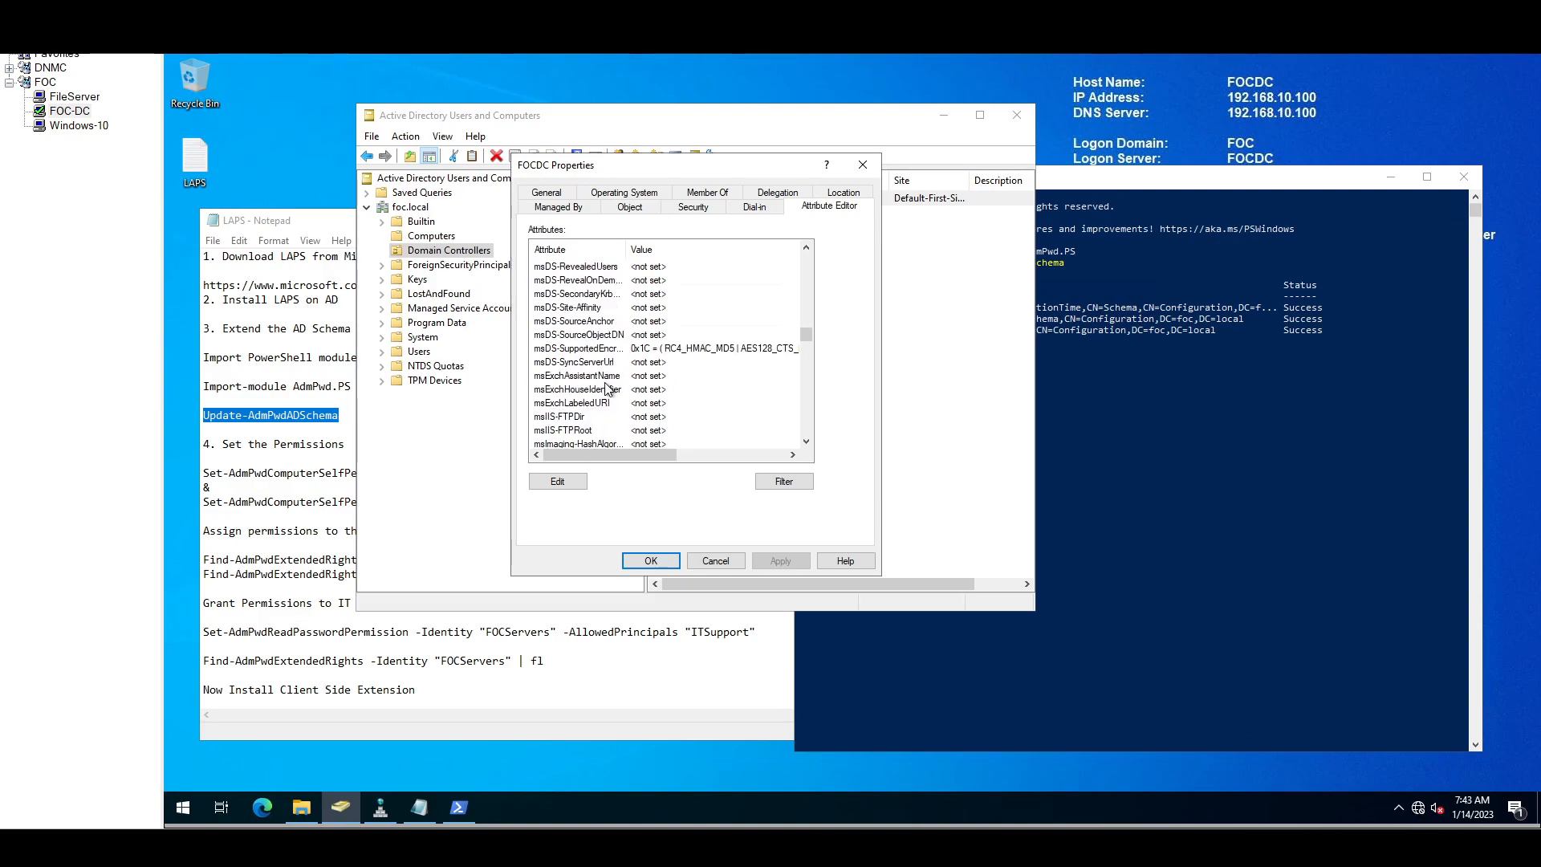
{"action": "scroll", "coordinate": [620, 379], "scroll_direction": "down", "scroll_amount": 2}
{"action": "scroll", "coordinate": [620, 380], "scroll_direction": "down", "scroll_amount": 6}
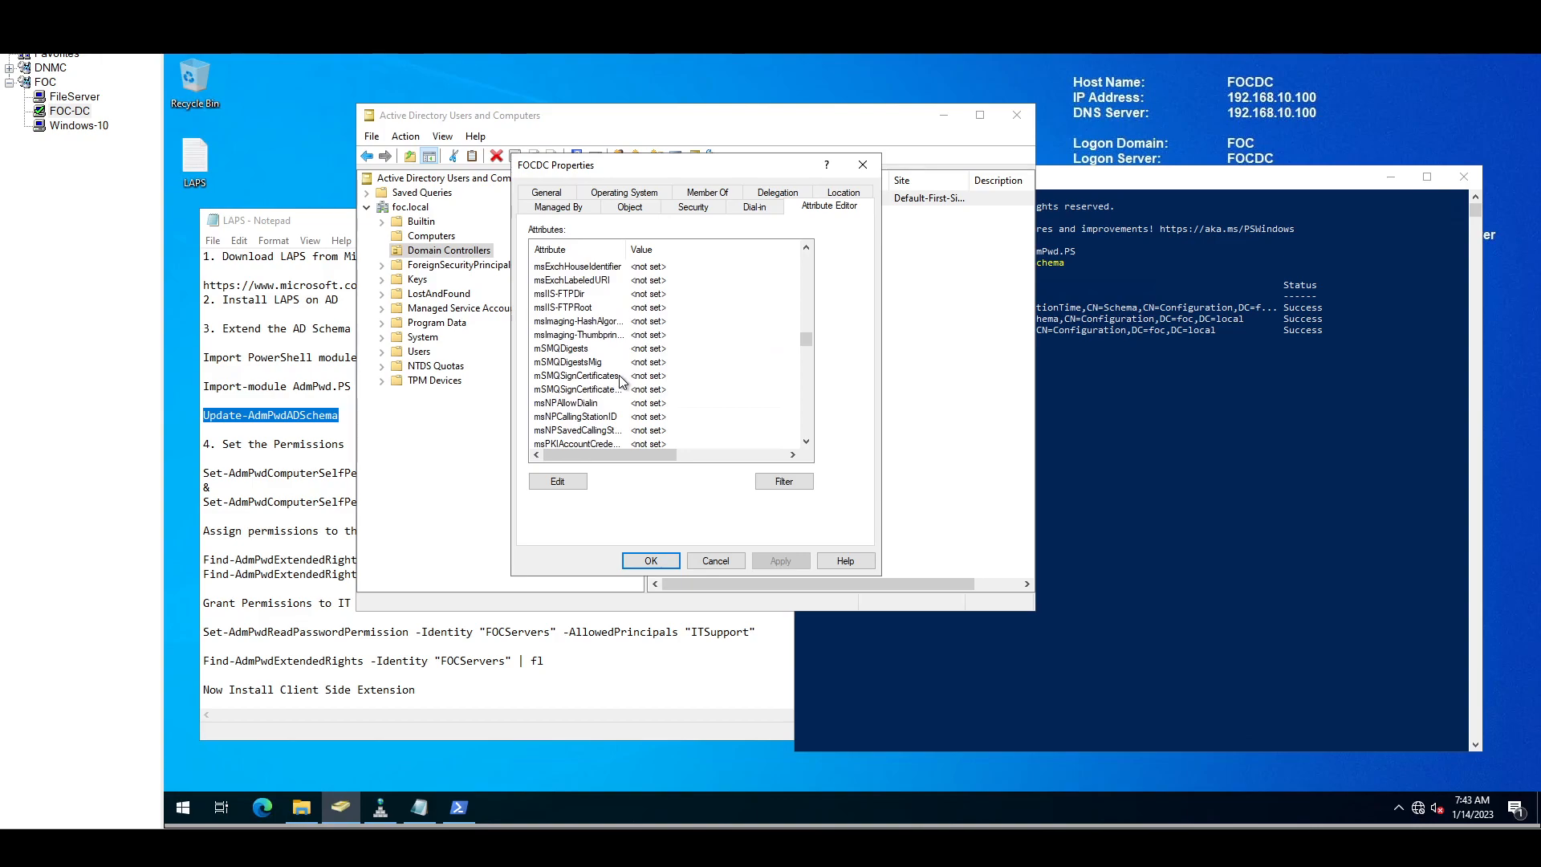
{"action": "scroll", "coordinate": [619, 381], "scroll_direction": "down", "scroll_amount": 4}
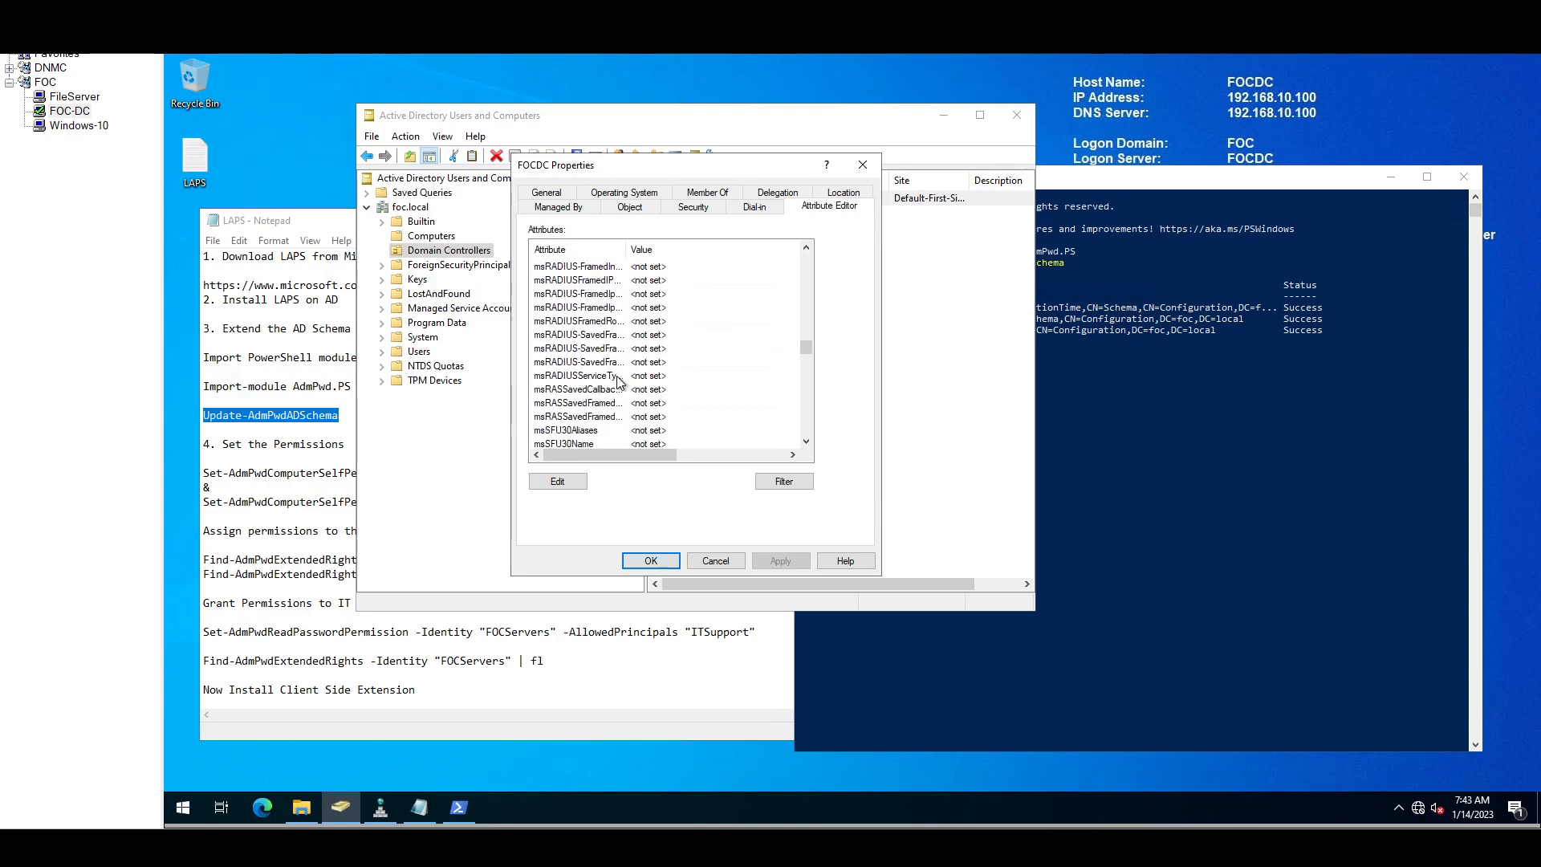
{"action": "scroll", "coordinate": [619, 381], "scroll_direction": "down", "scroll_amount": 9}
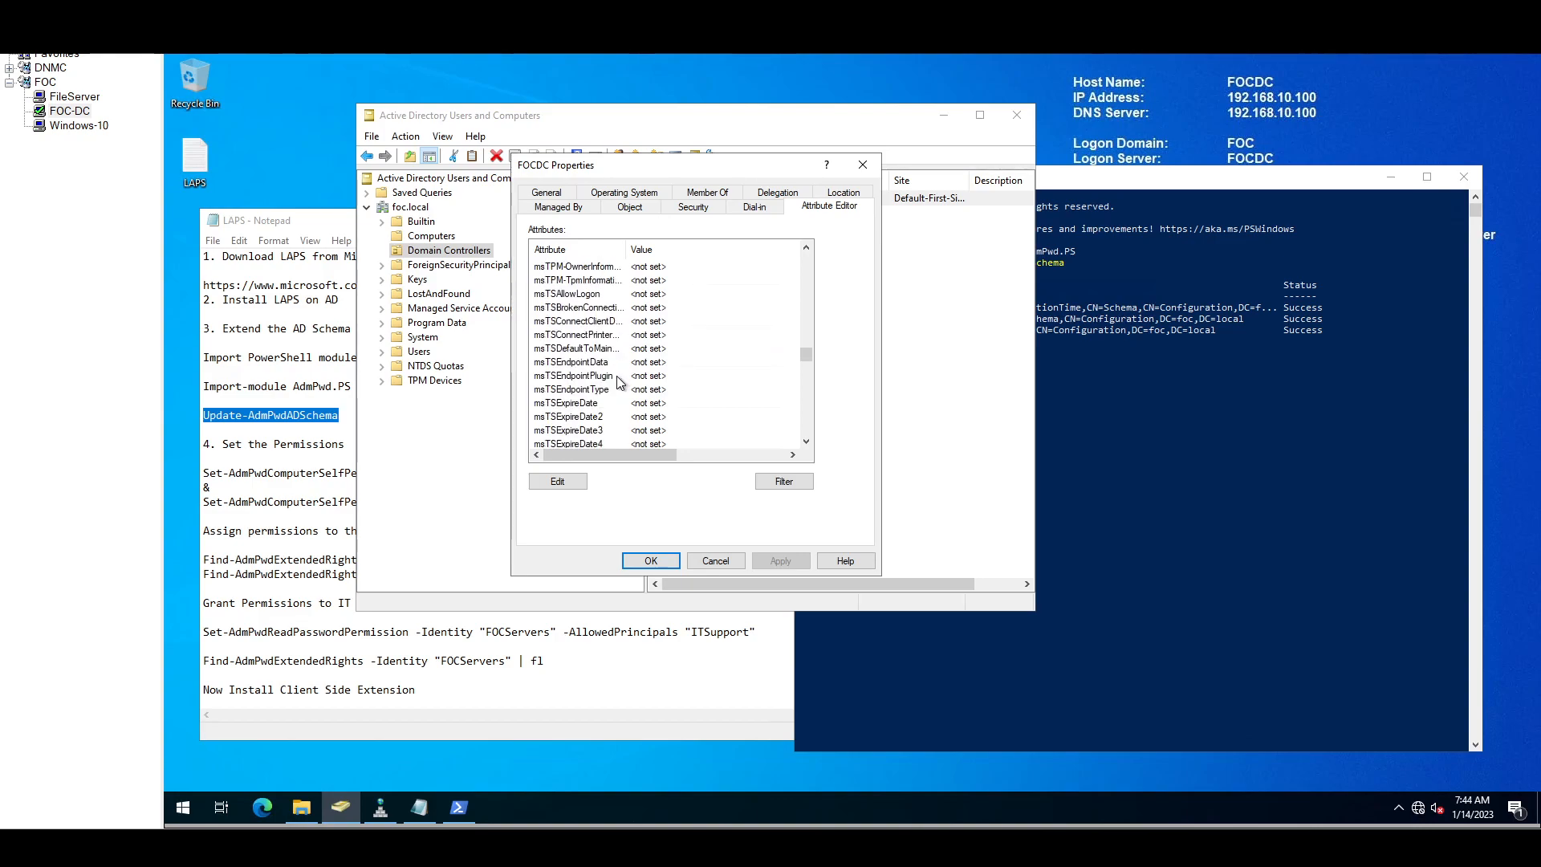
{"action": "scroll", "coordinate": [617, 373], "scroll_direction": "down", "scroll_amount": 3}
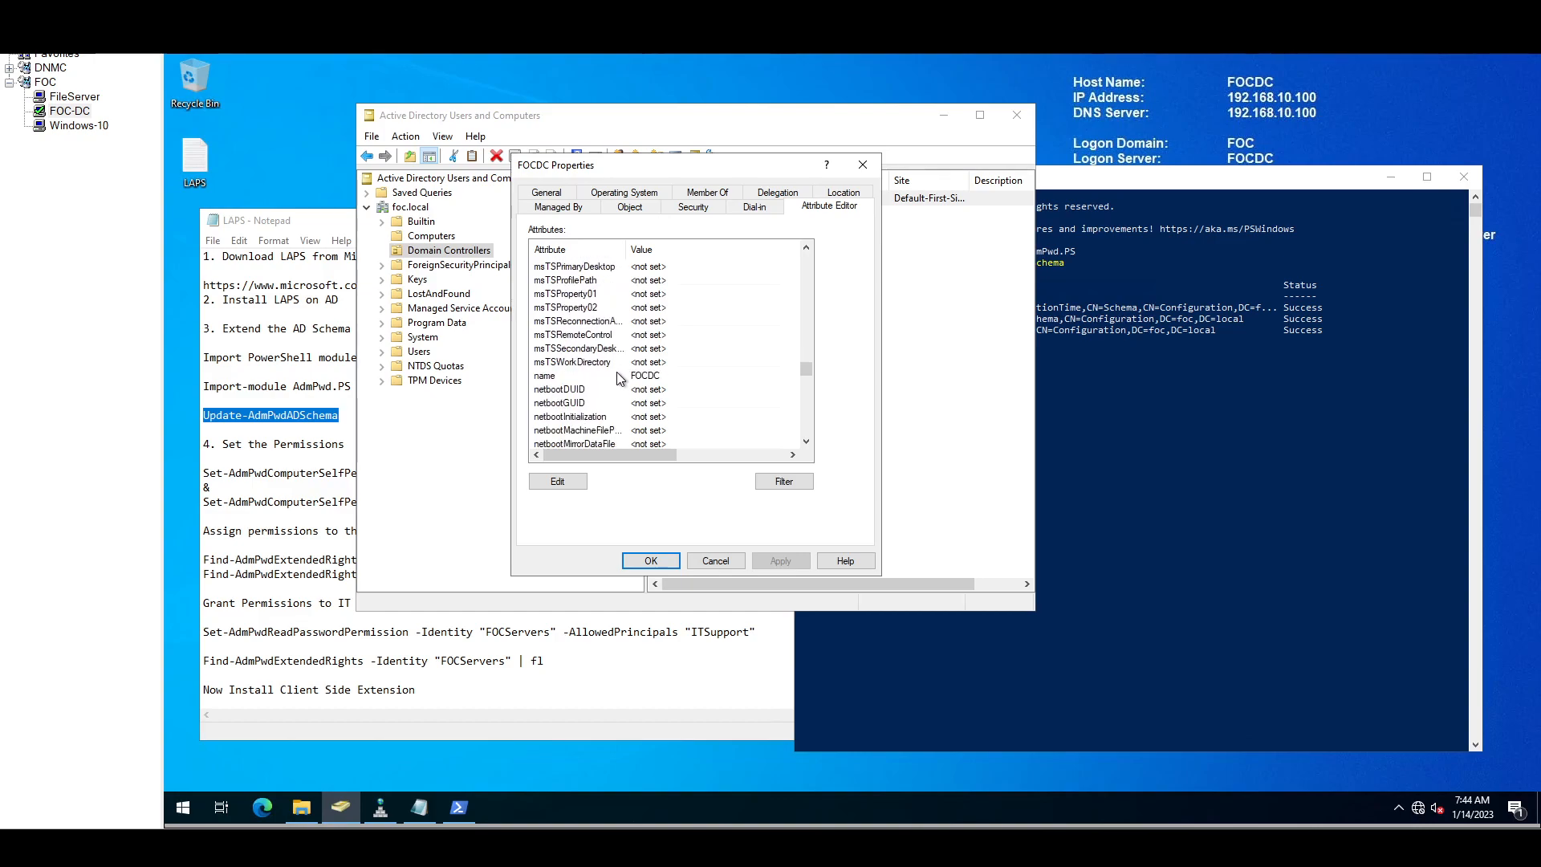
{"action": "scroll", "coordinate": [617, 373], "scroll_direction": "down", "scroll_amount": 10}
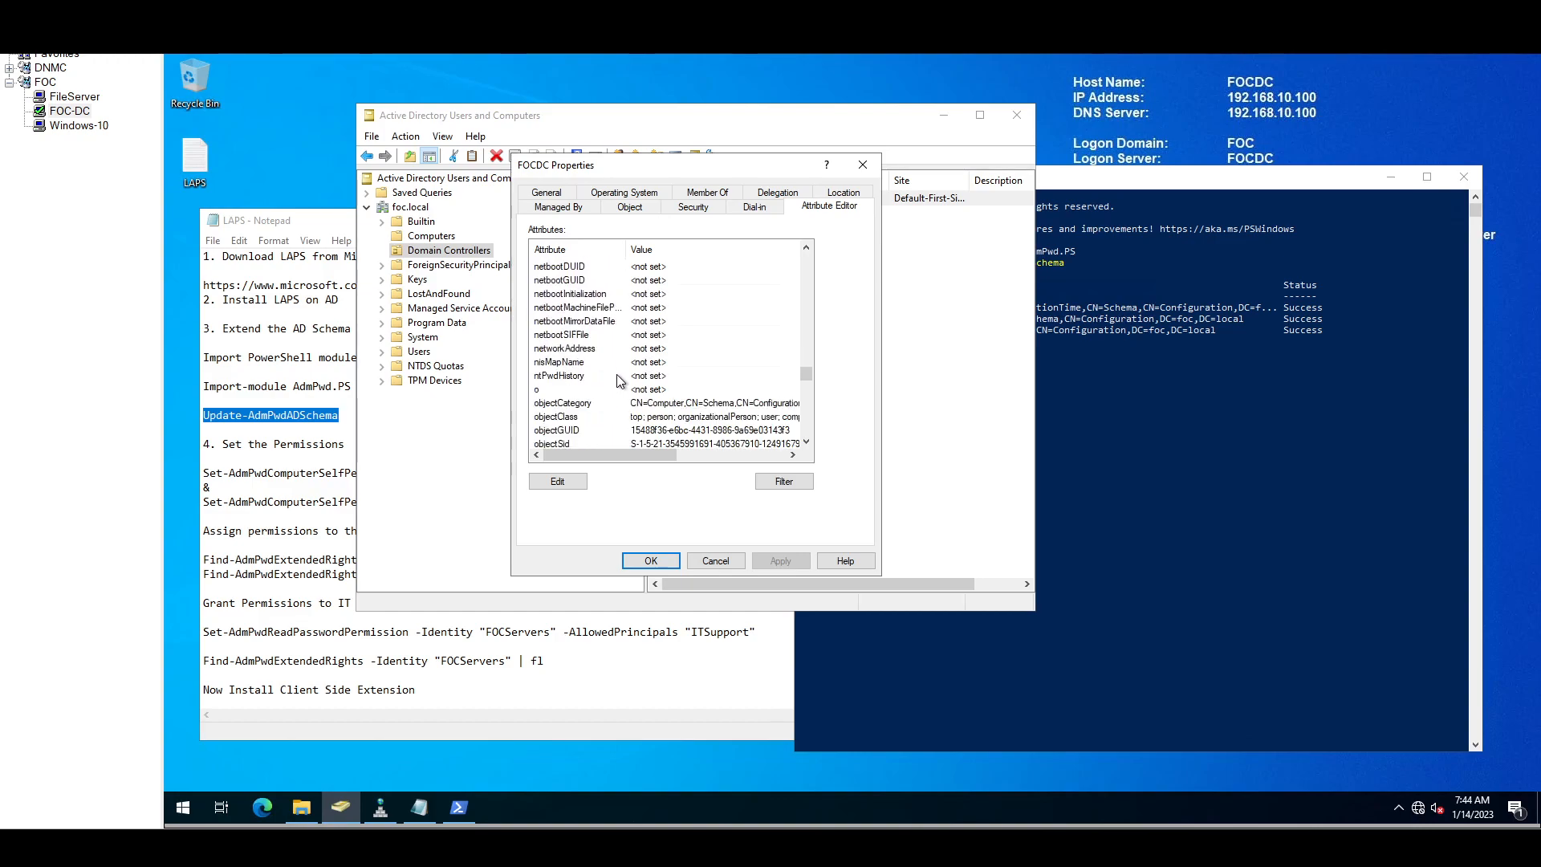
{"action": "scroll", "coordinate": [619, 380], "scroll_direction": "down", "scroll_amount": 10}
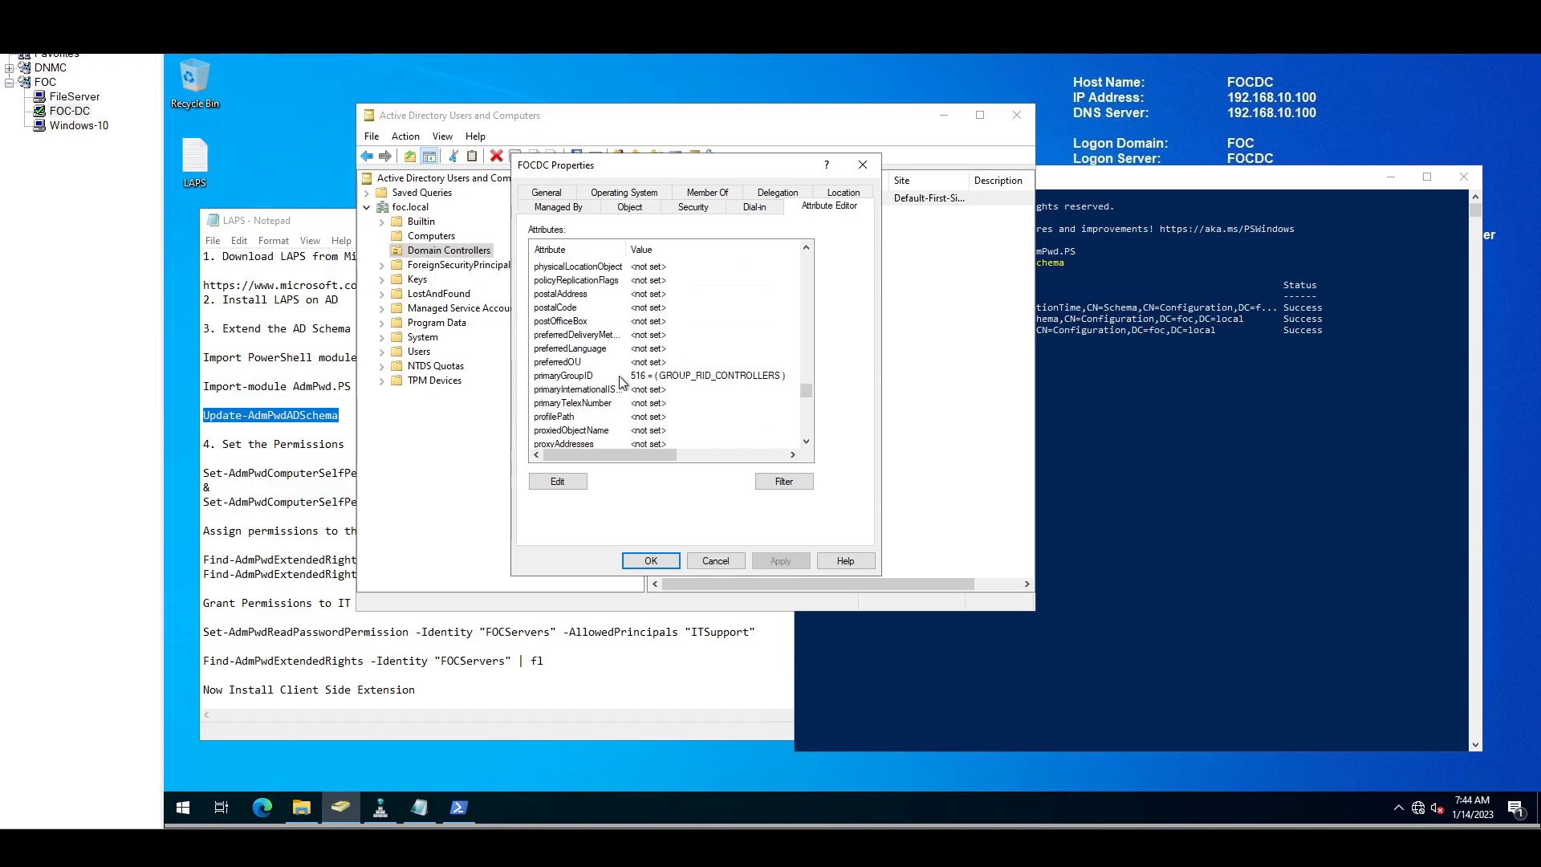
{"action": "scroll", "coordinate": [618, 379], "scroll_direction": "down", "scroll_amount": 8}
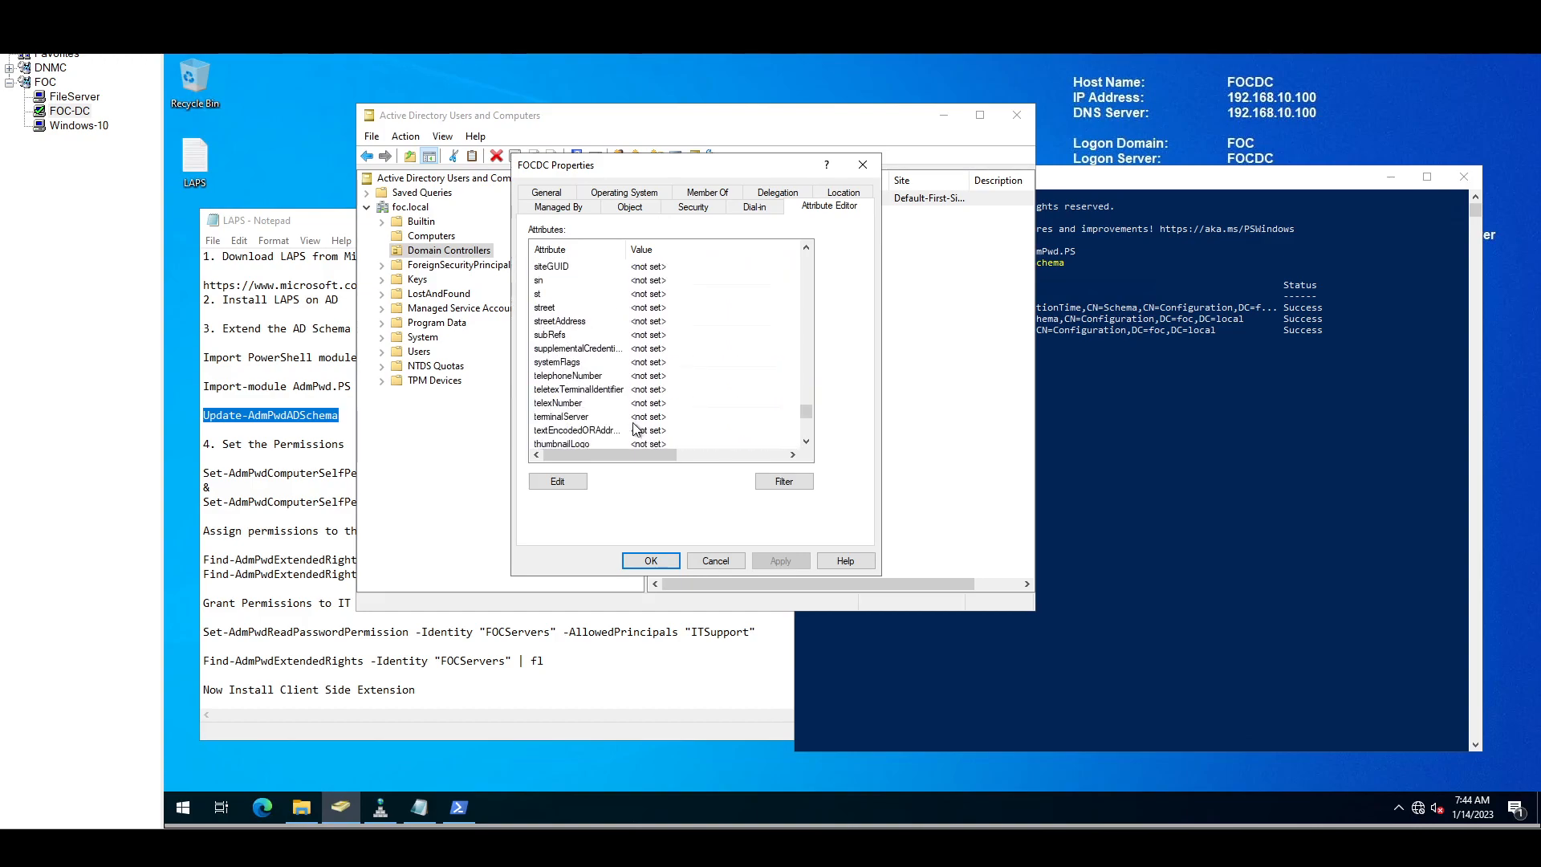
{"action": "left_click", "coordinate": [717, 560]}
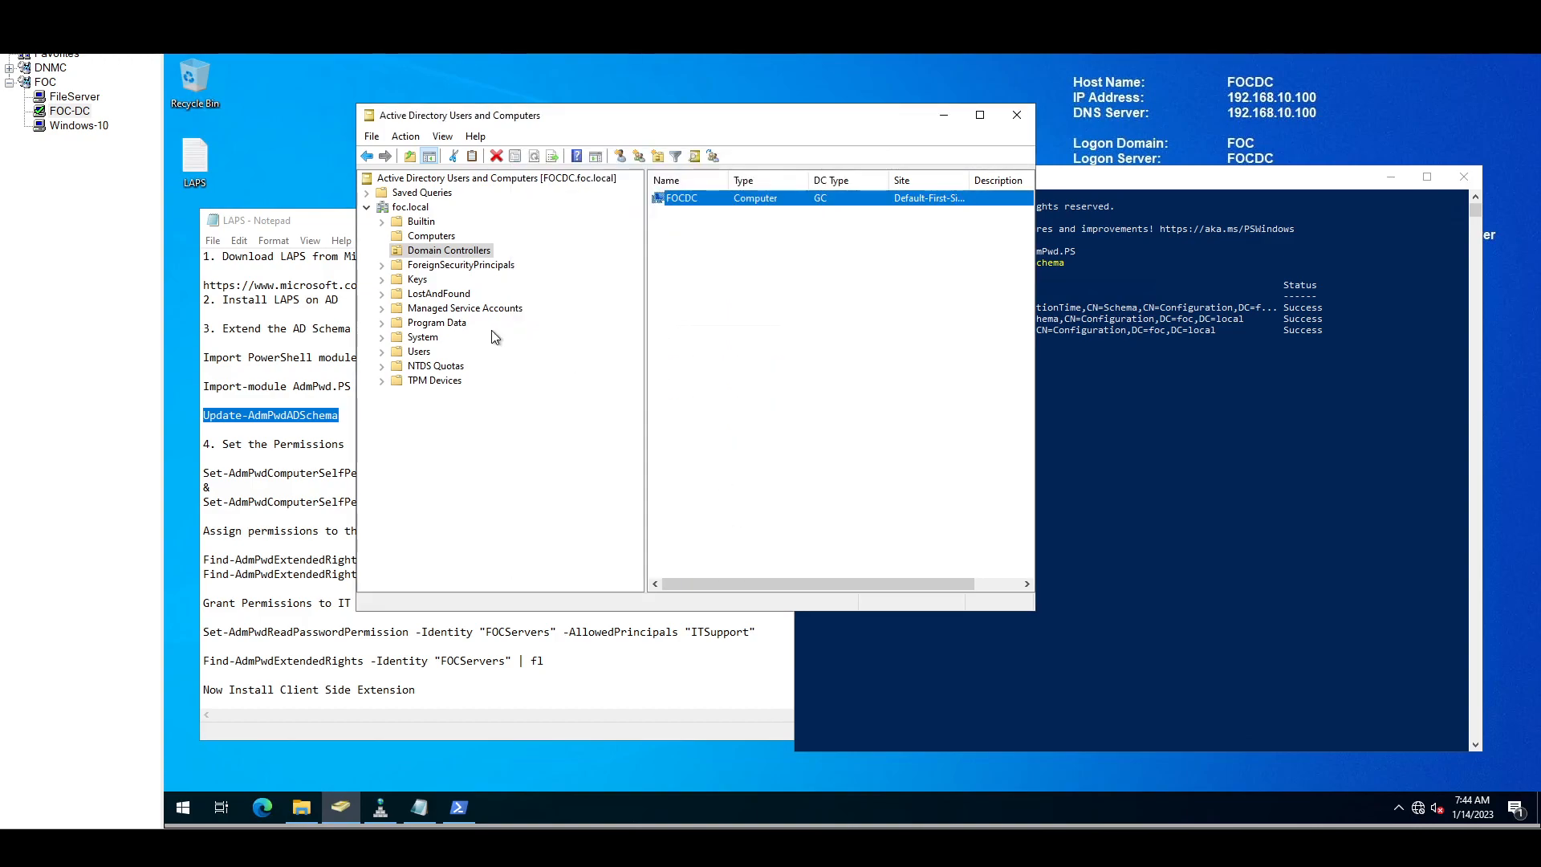
Step: Restart Active Directory Users and Computers and reopen FILESRV's properties from the Computers container
{"action": "left_click", "coordinate": [1017, 114]}
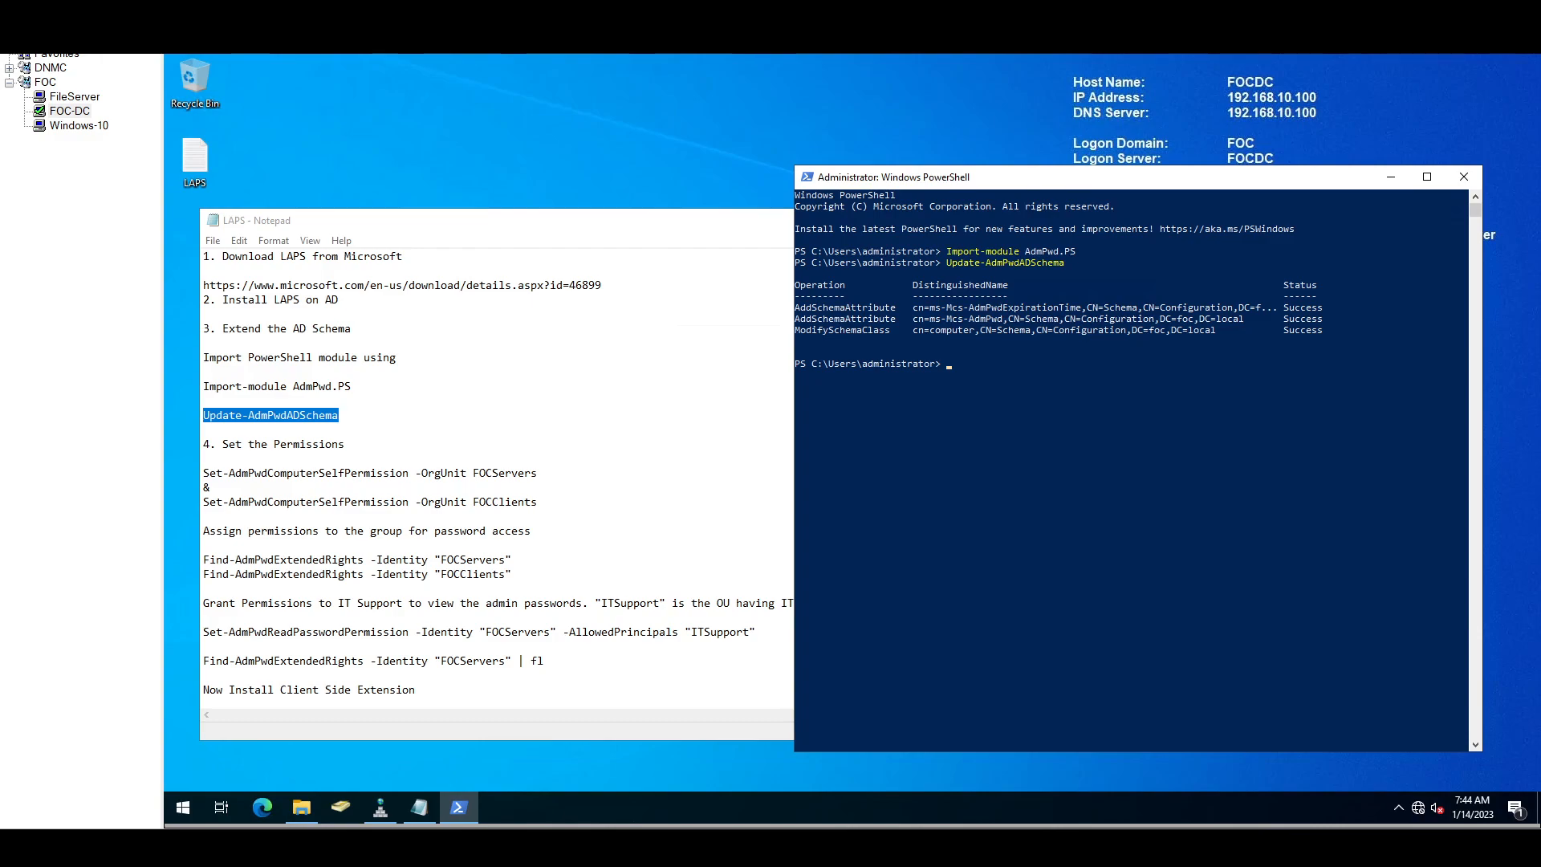
{"action": "left_click", "coordinate": [339, 804]}
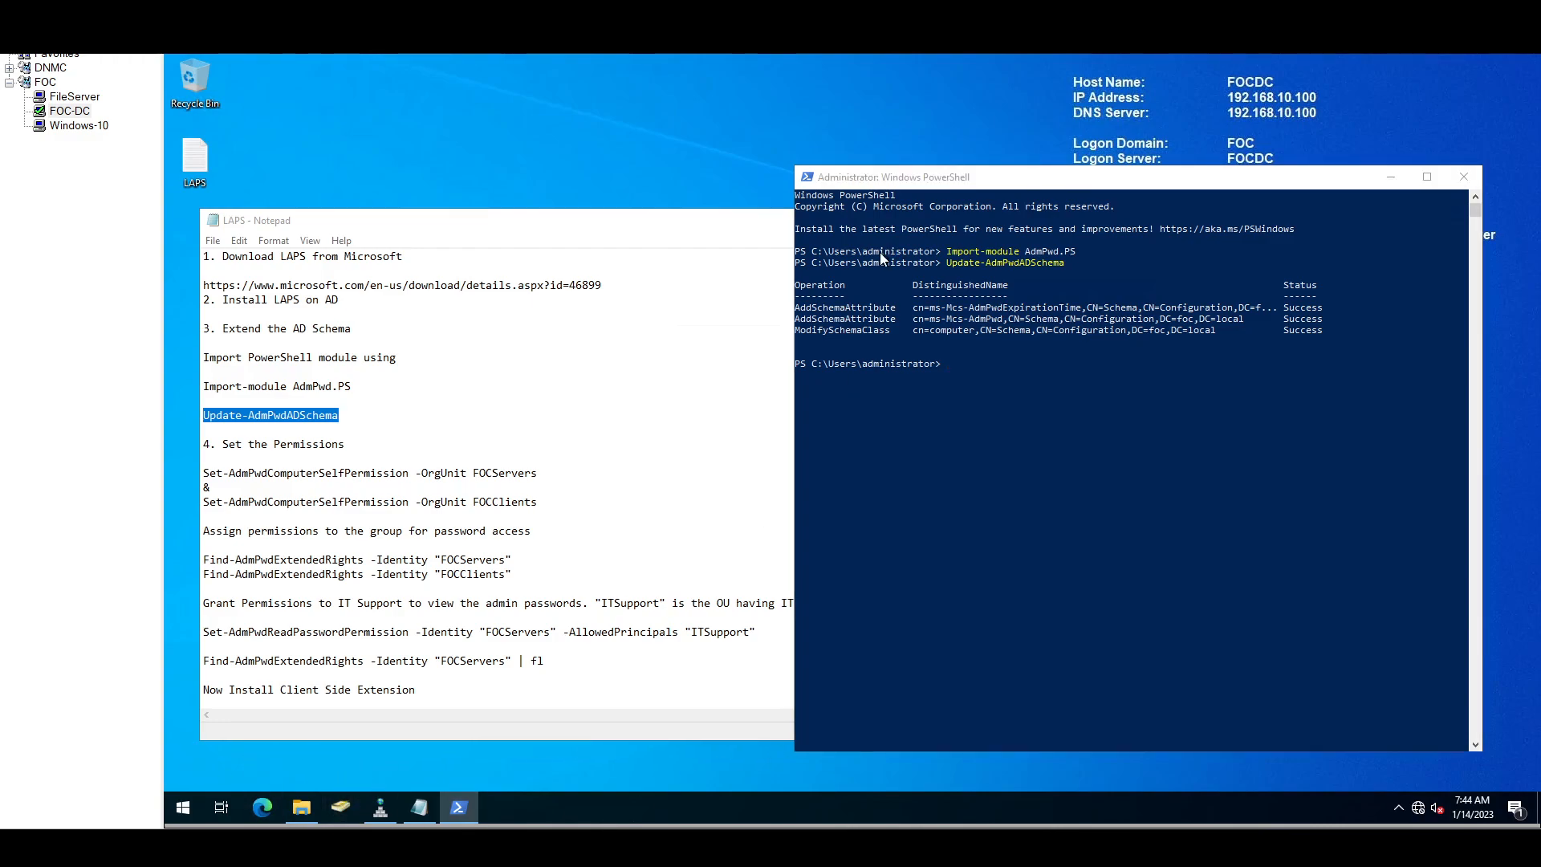
{"action": "left_click", "coordinate": [430, 237]}
{"action": "left_click", "coordinate": [667, 215]}
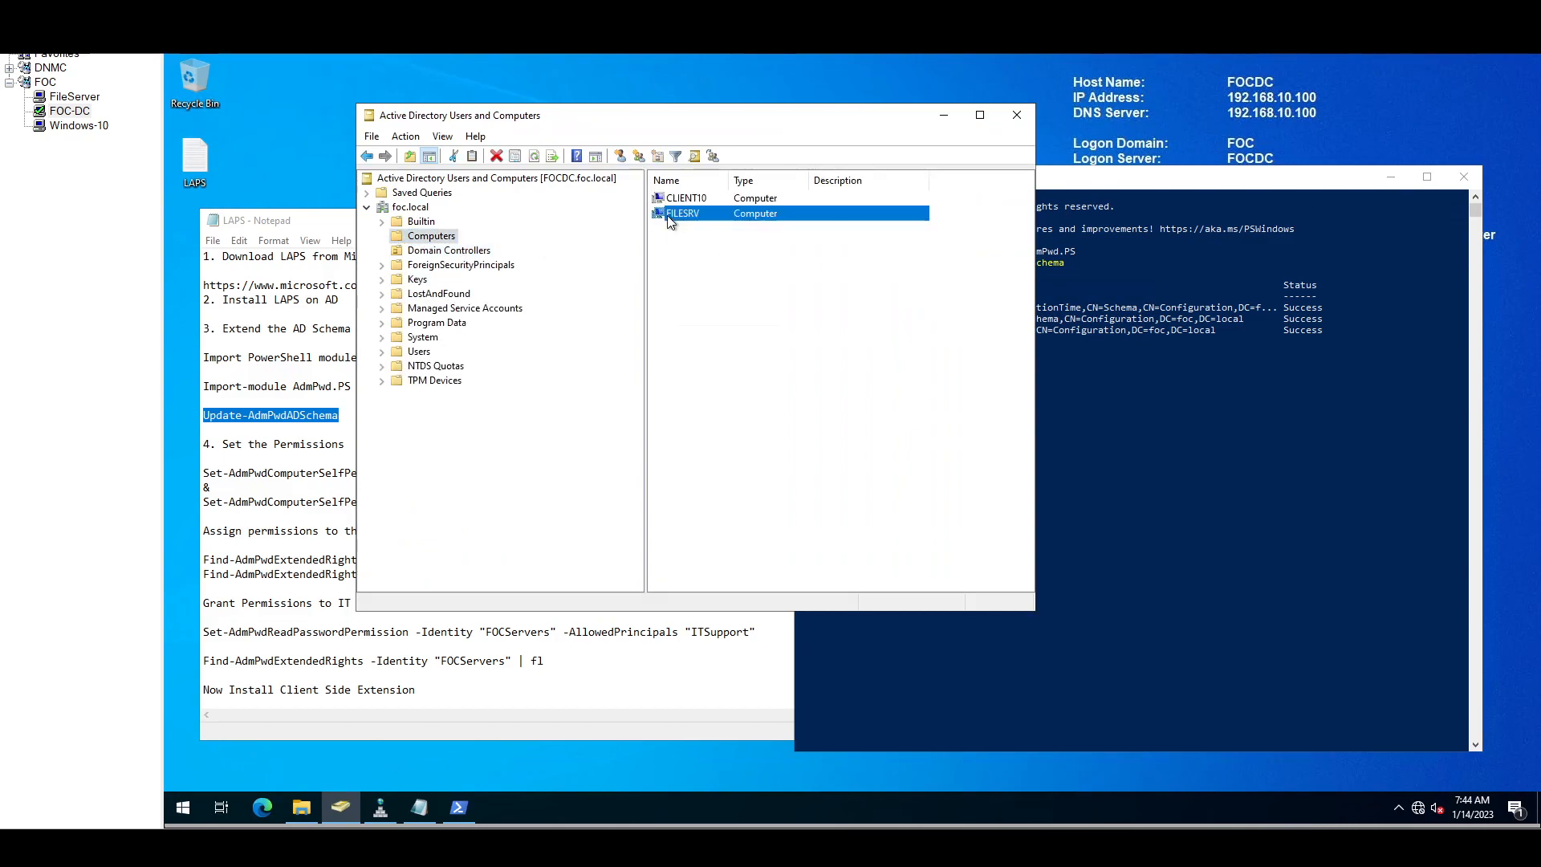
{"action": "right_click", "coordinate": [667, 215]}
{"action": "left_click", "coordinate": [720, 404]}
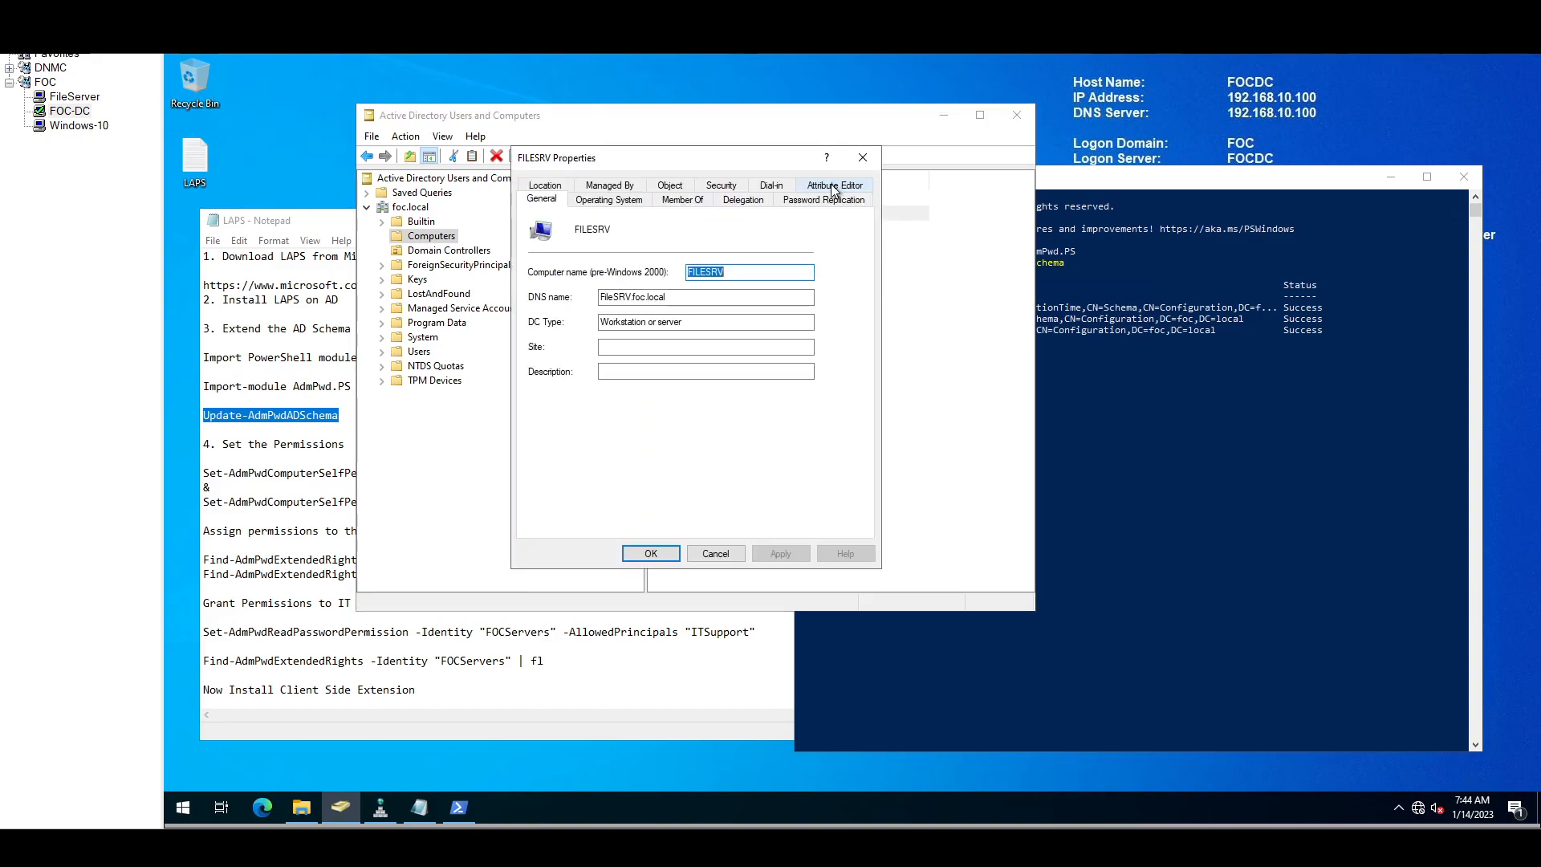
Step: In FILESRV's Attribute Editor, widen the Attribute column and scroll down to the ms-Mcs attributes
{"action": "left_click", "coordinate": [833, 187]}
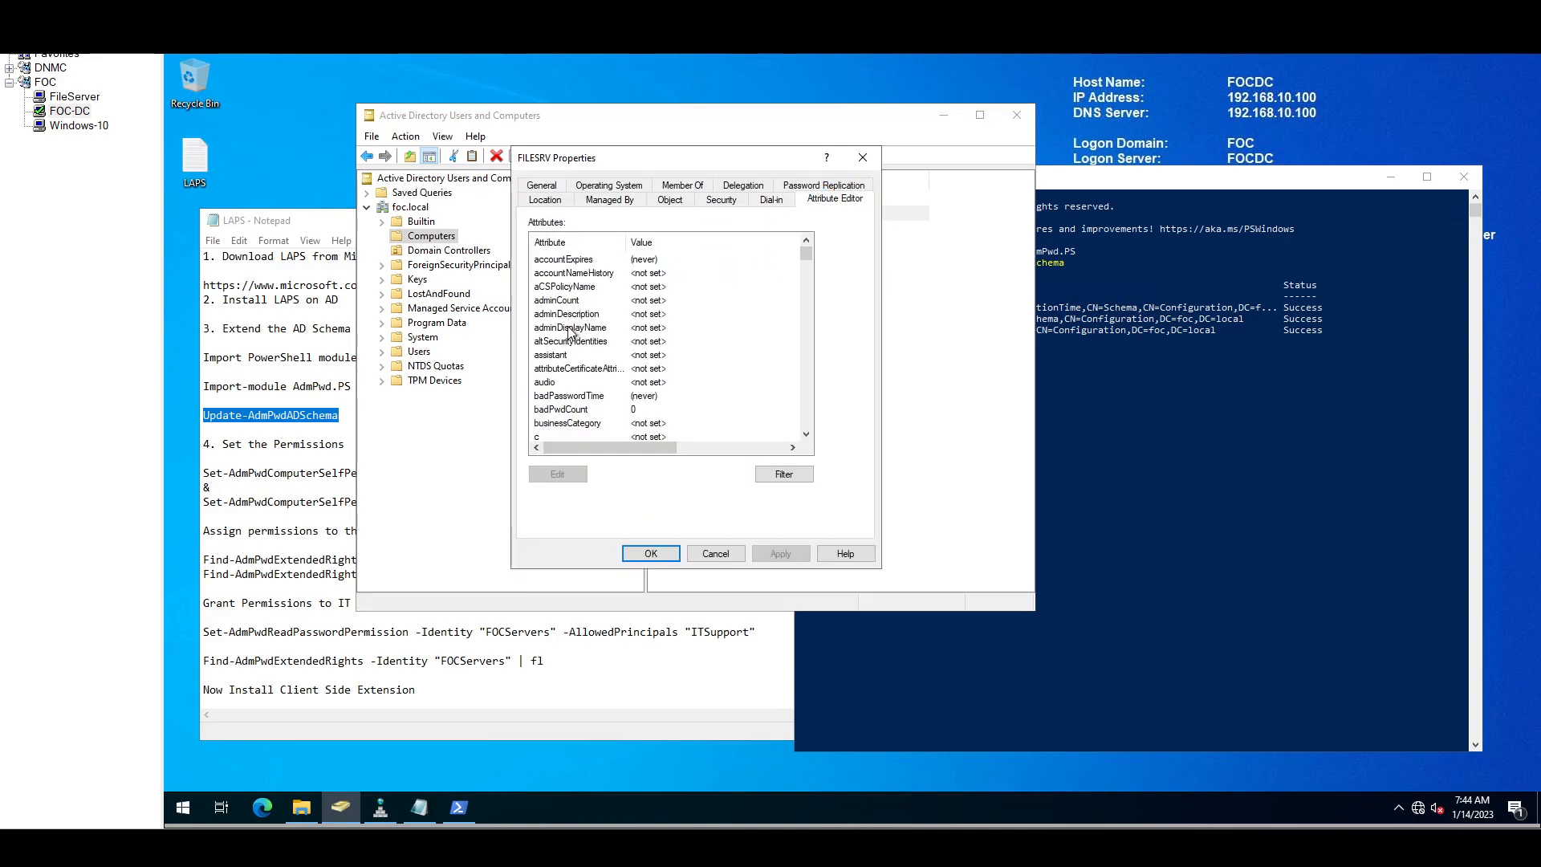
{"action": "left_click", "coordinate": [569, 328]}
{"action": "type", "text": "ms"}
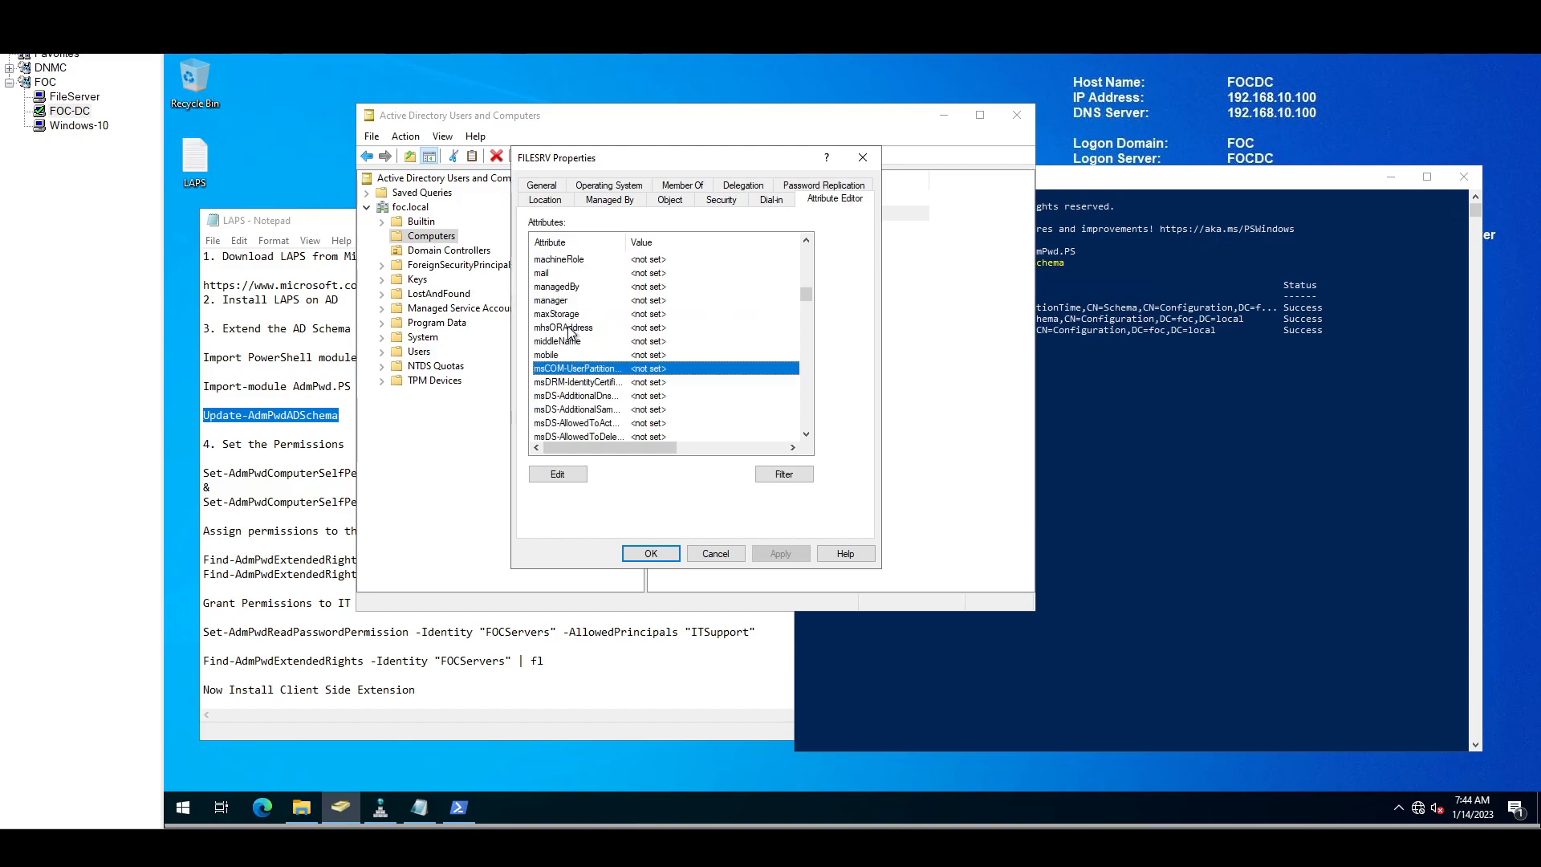
{"action": "left_click_drag", "start_coordinate": [628, 243], "coordinate": [684, 250]}
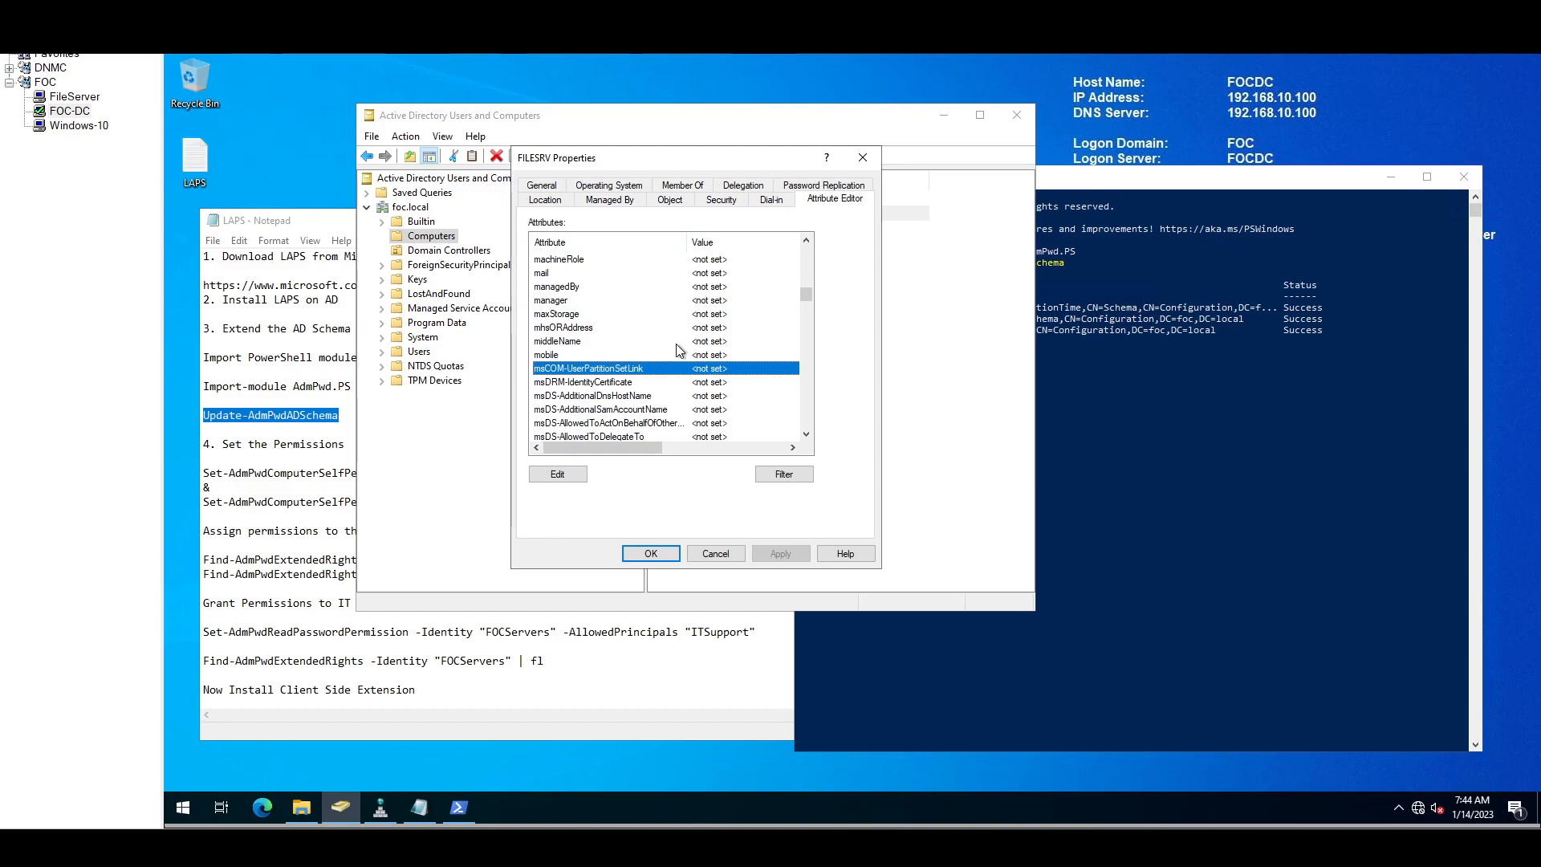
{"action": "scroll", "coordinate": [676, 350], "scroll_direction": "down", "scroll_amount": 1}
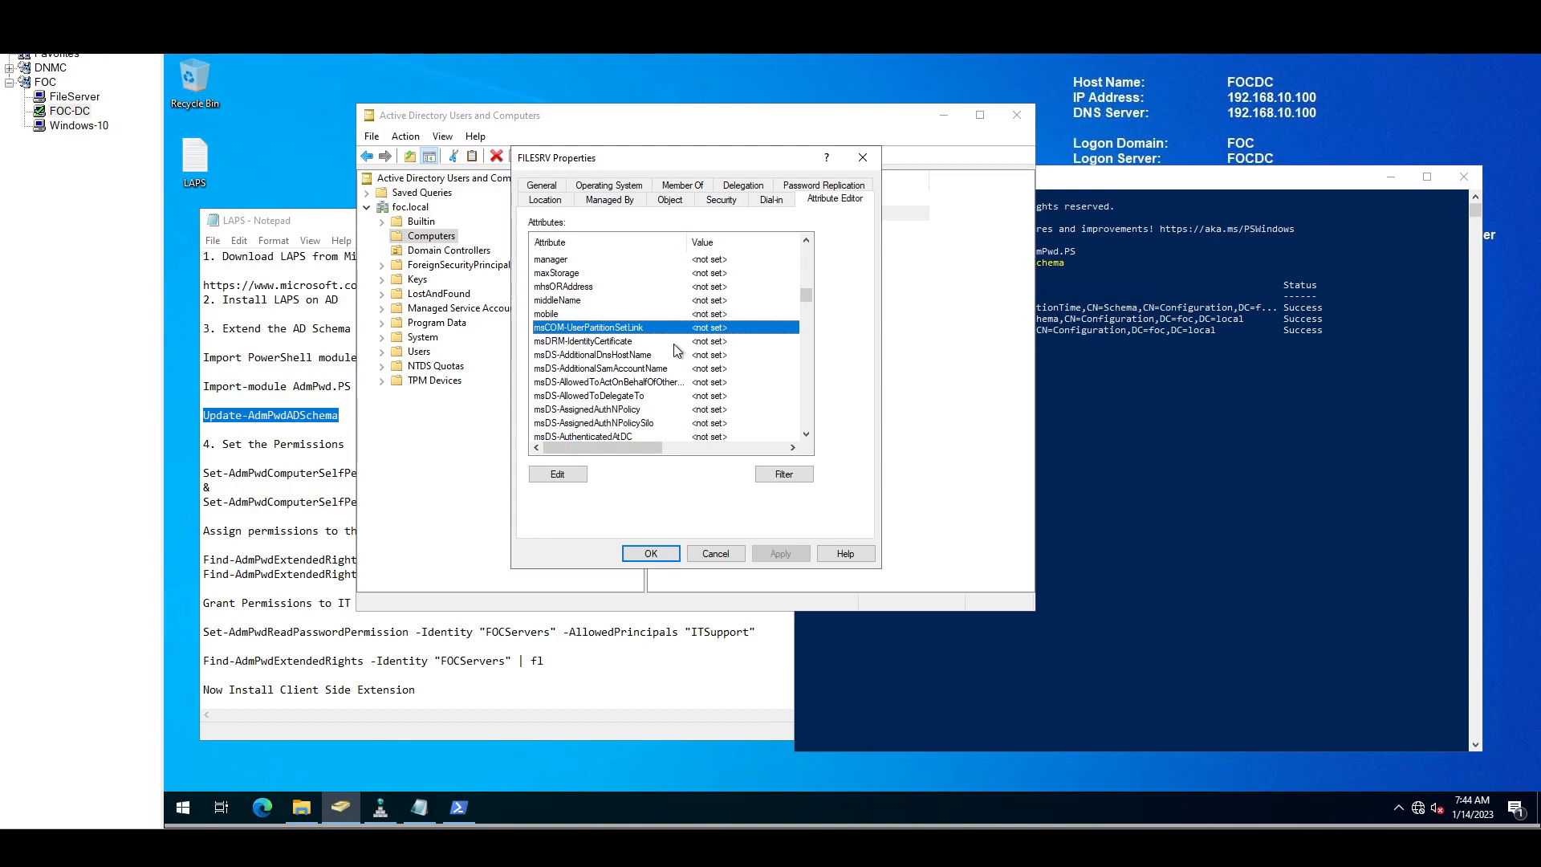
{"action": "scroll", "coordinate": [675, 349], "scroll_direction": "down", "scroll_amount": 1}
{"action": "scroll", "coordinate": [675, 350], "scroll_direction": "down", "scroll_amount": 1}
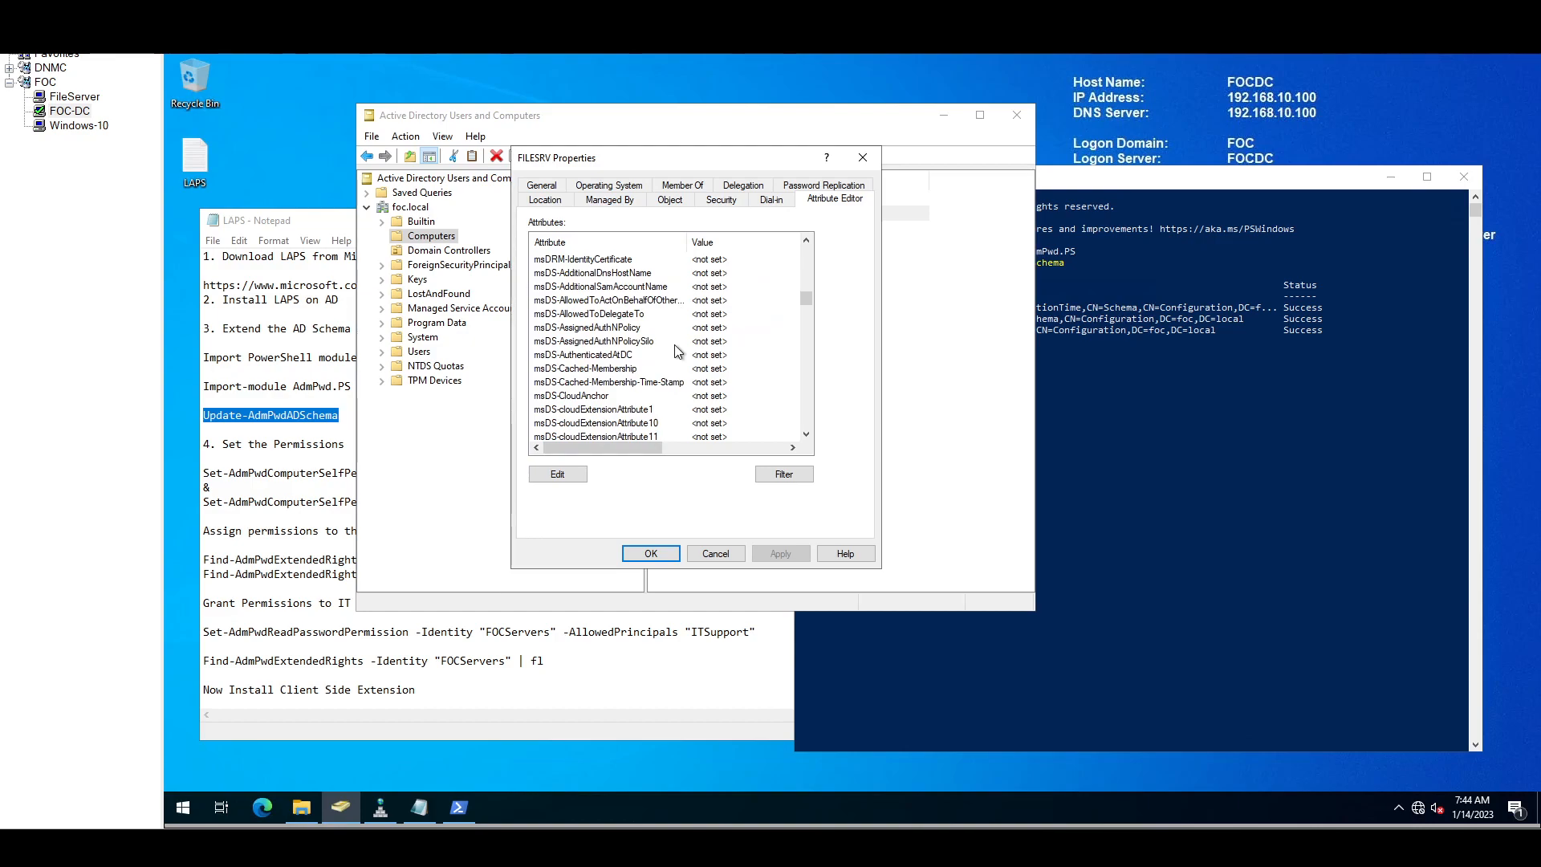
{"action": "scroll", "coordinate": [676, 347], "scroll_direction": "down", "scroll_amount": 2}
{"action": "scroll", "coordinate": [675, 346], "scroll_direction": "down", "scroll_amount": 6}
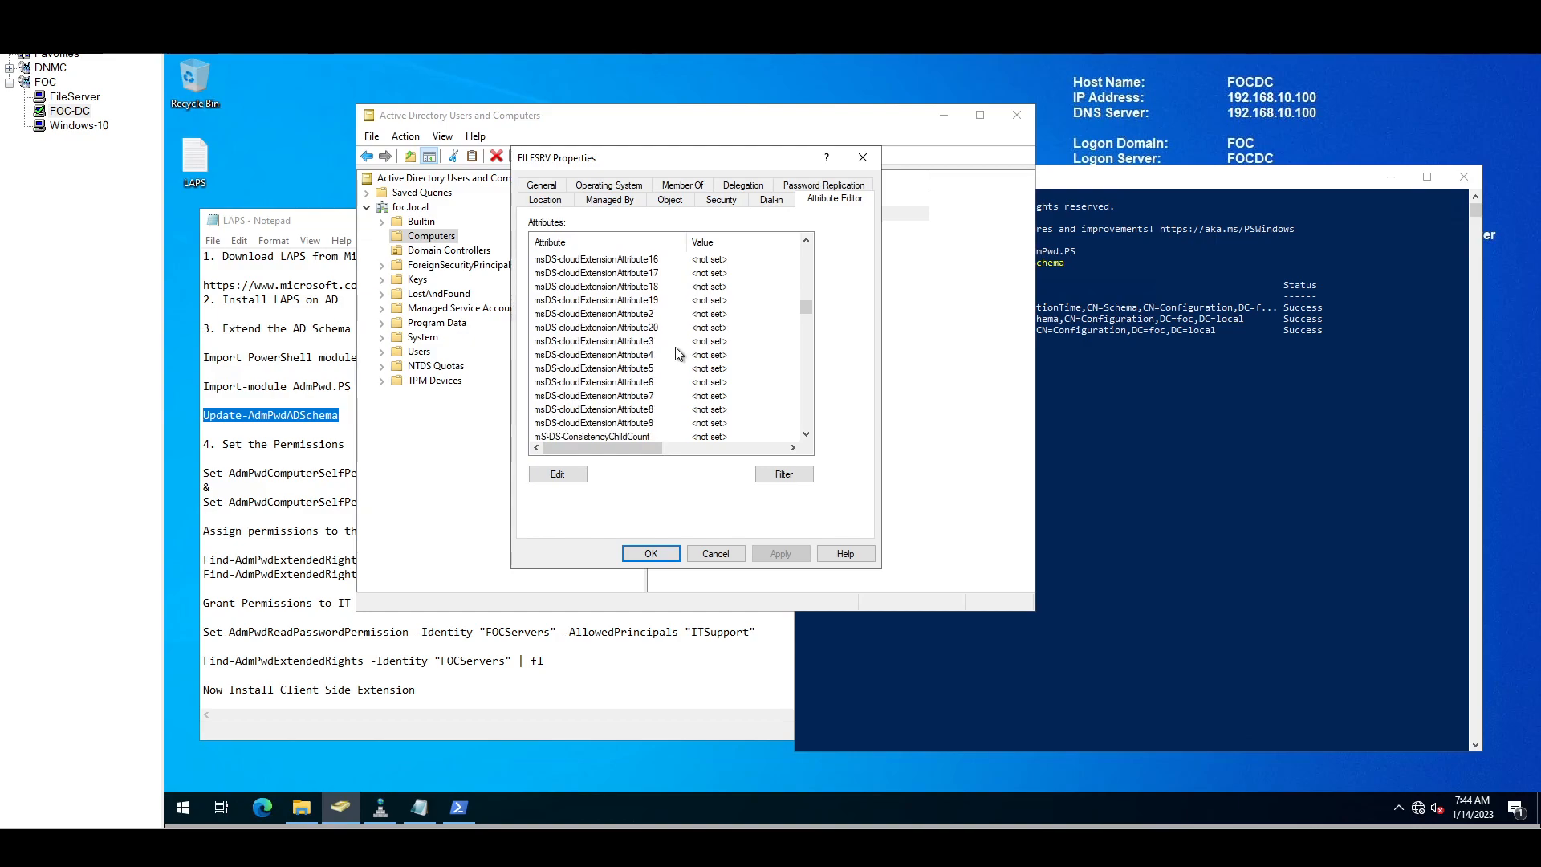
{"action": "scroll", "coordinate": [676, 354], "scroll_direction": "down", "scroll_amount": 1}
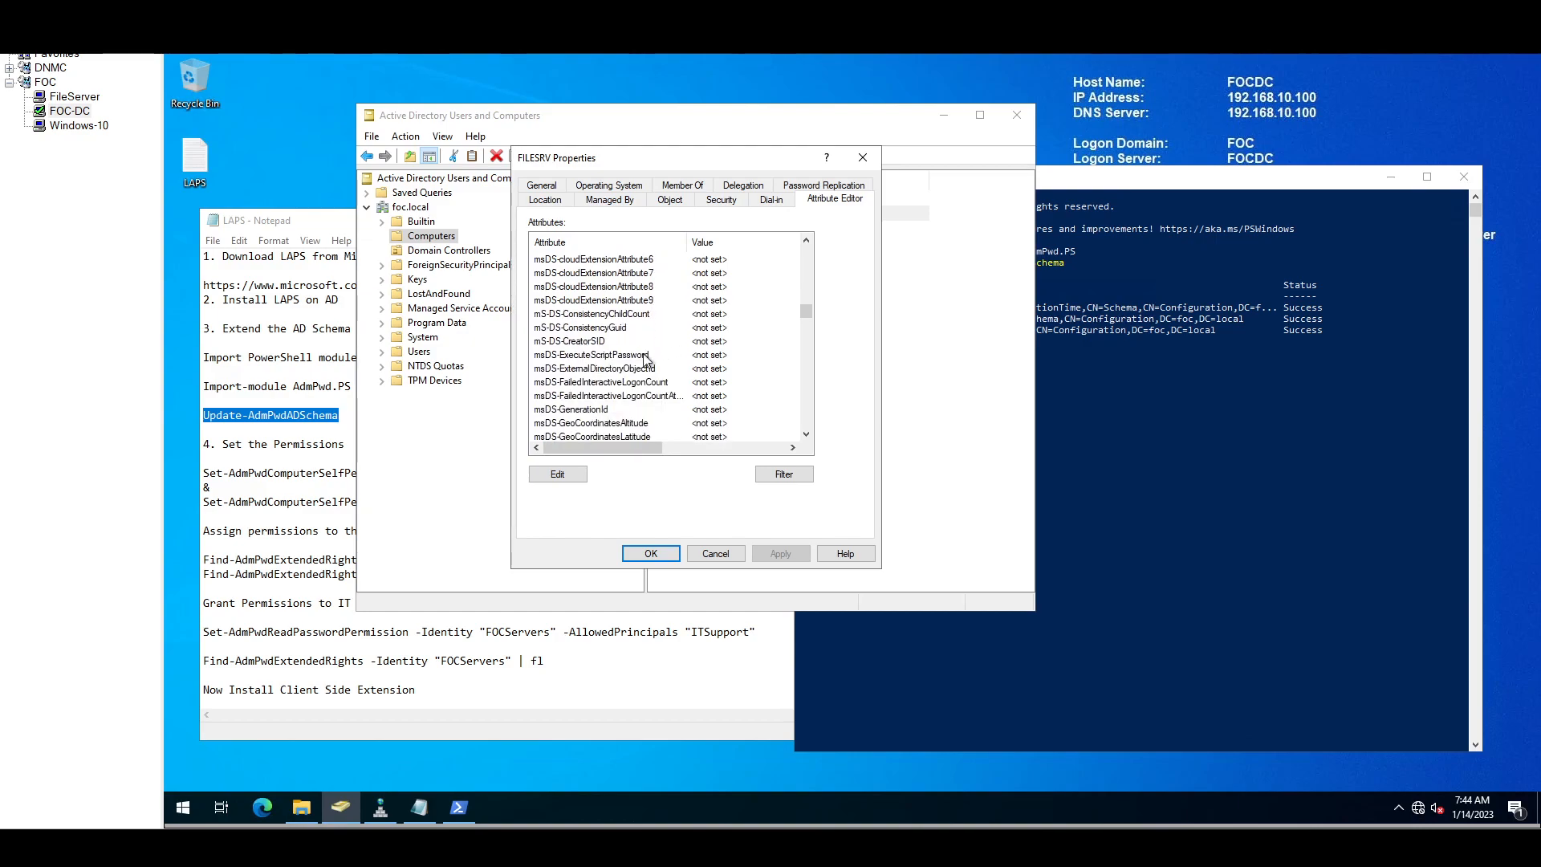
{"action": "scroll", "coordinate": [647, 360], "scroll_direction": "down", "scroll_amount": 1}
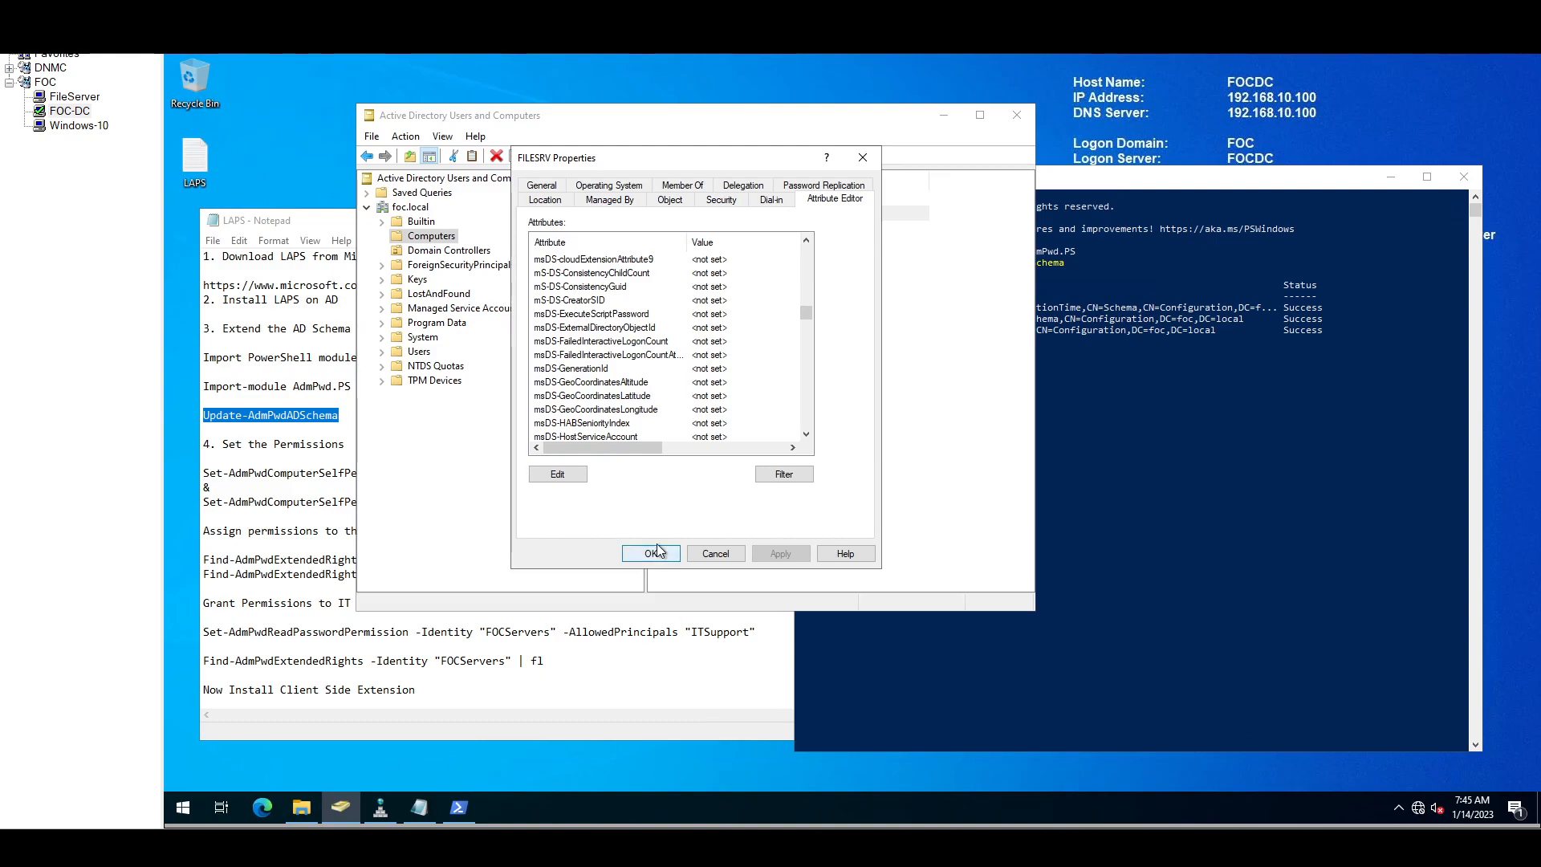
{"action": "scroll", "coordinate": [641, 372], "scroll_direction": "down", "scroll_amount": 4}
{"action": "scroll", "coordinate": [639, 370], "scroll_direction": "down", "scroll_amount": 5}
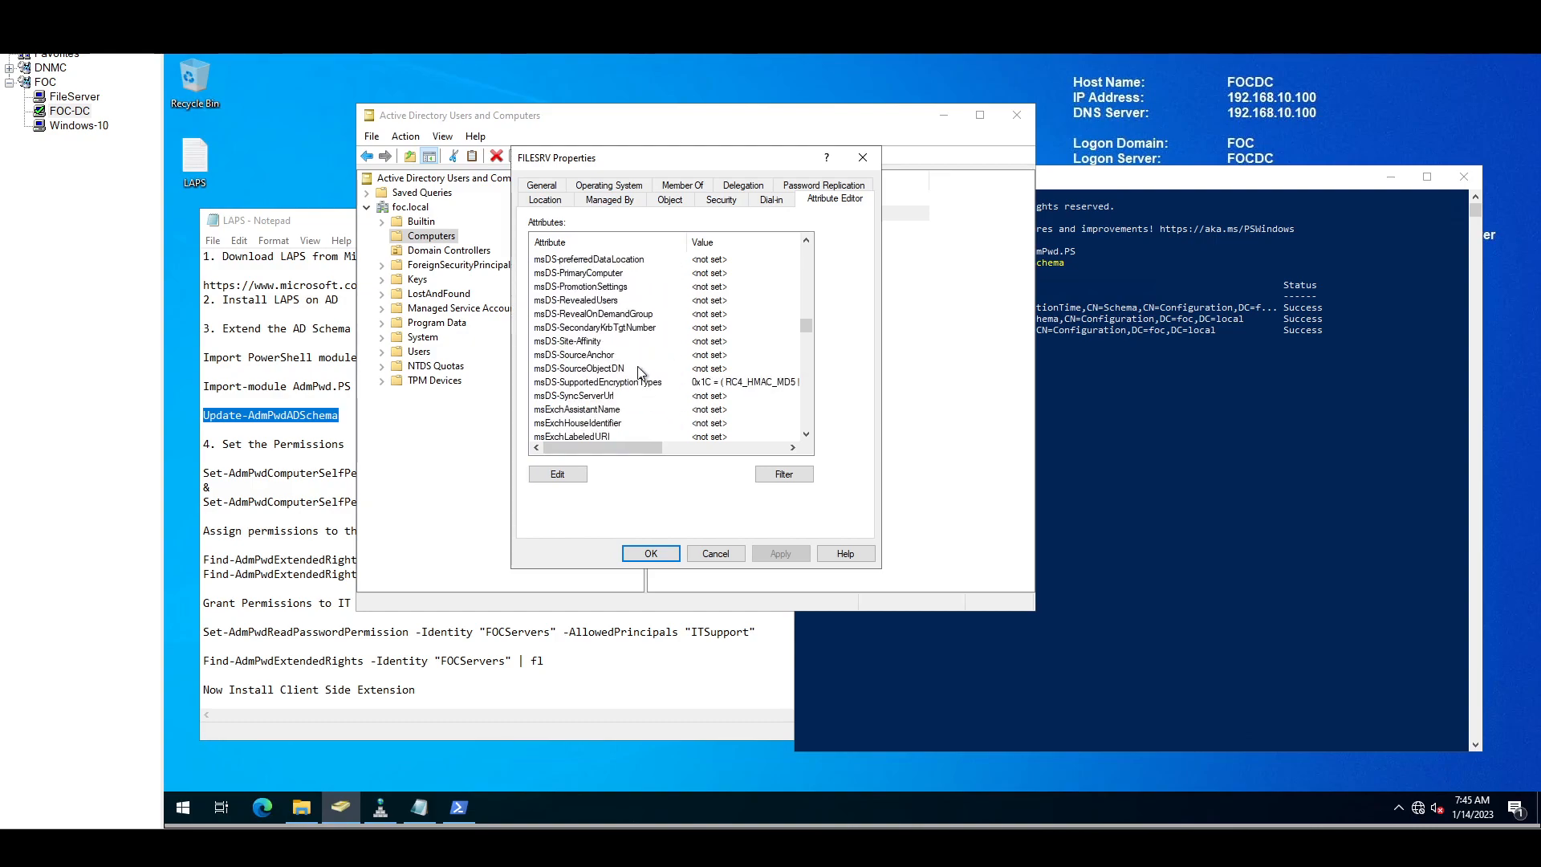
{"action": "scroll", "coordinate": [640, 372], "scroll_direction": "down", "scroll_amount": 1}
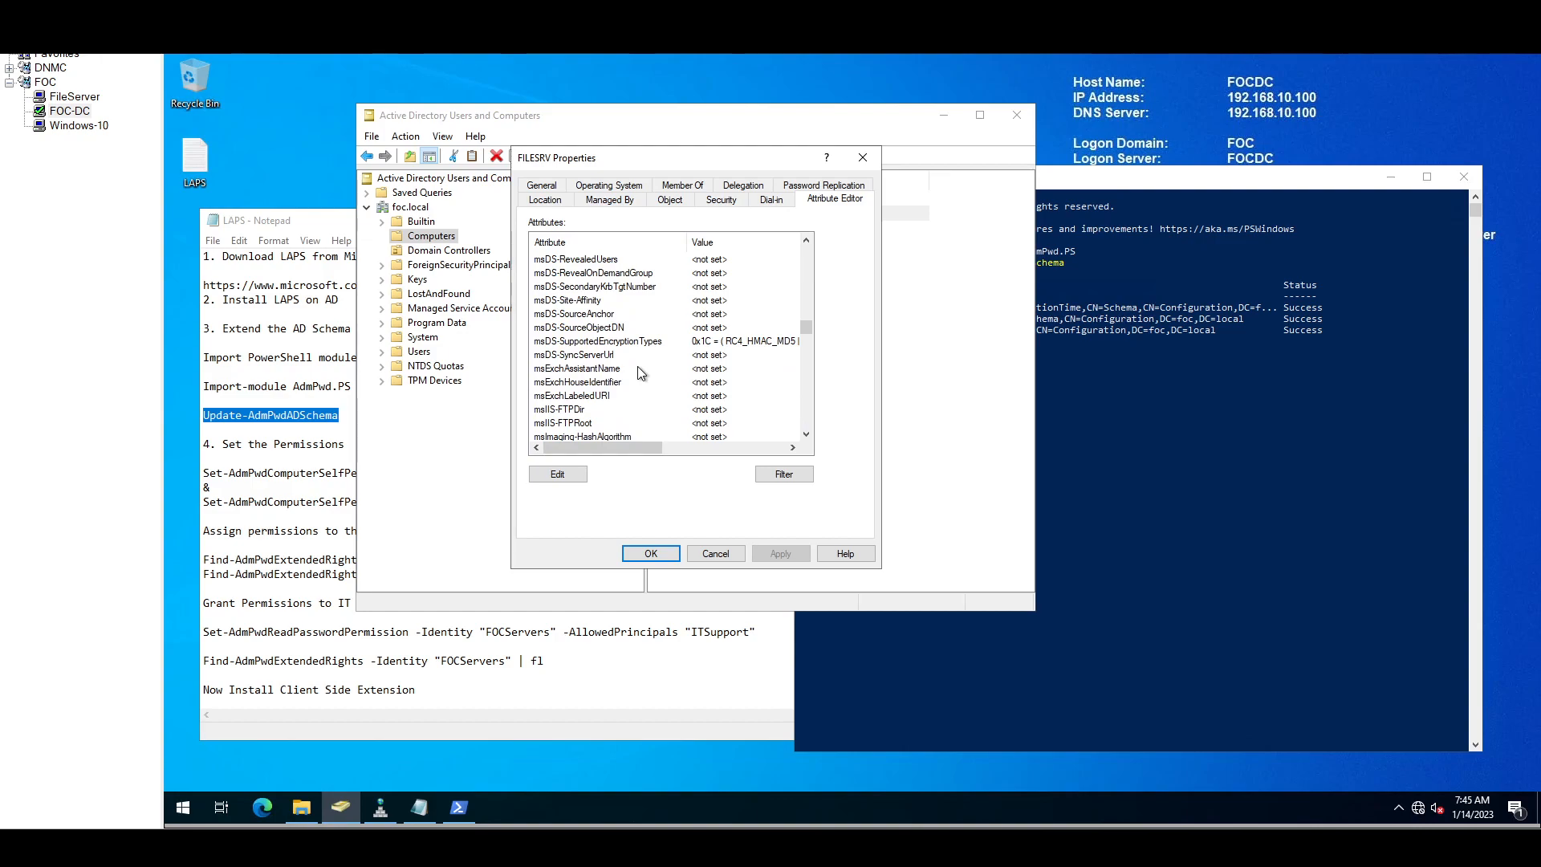
{"action": "scroll", "coordinate": [640, 373], "scroll_direction": "down", "scroll_amount": 2}
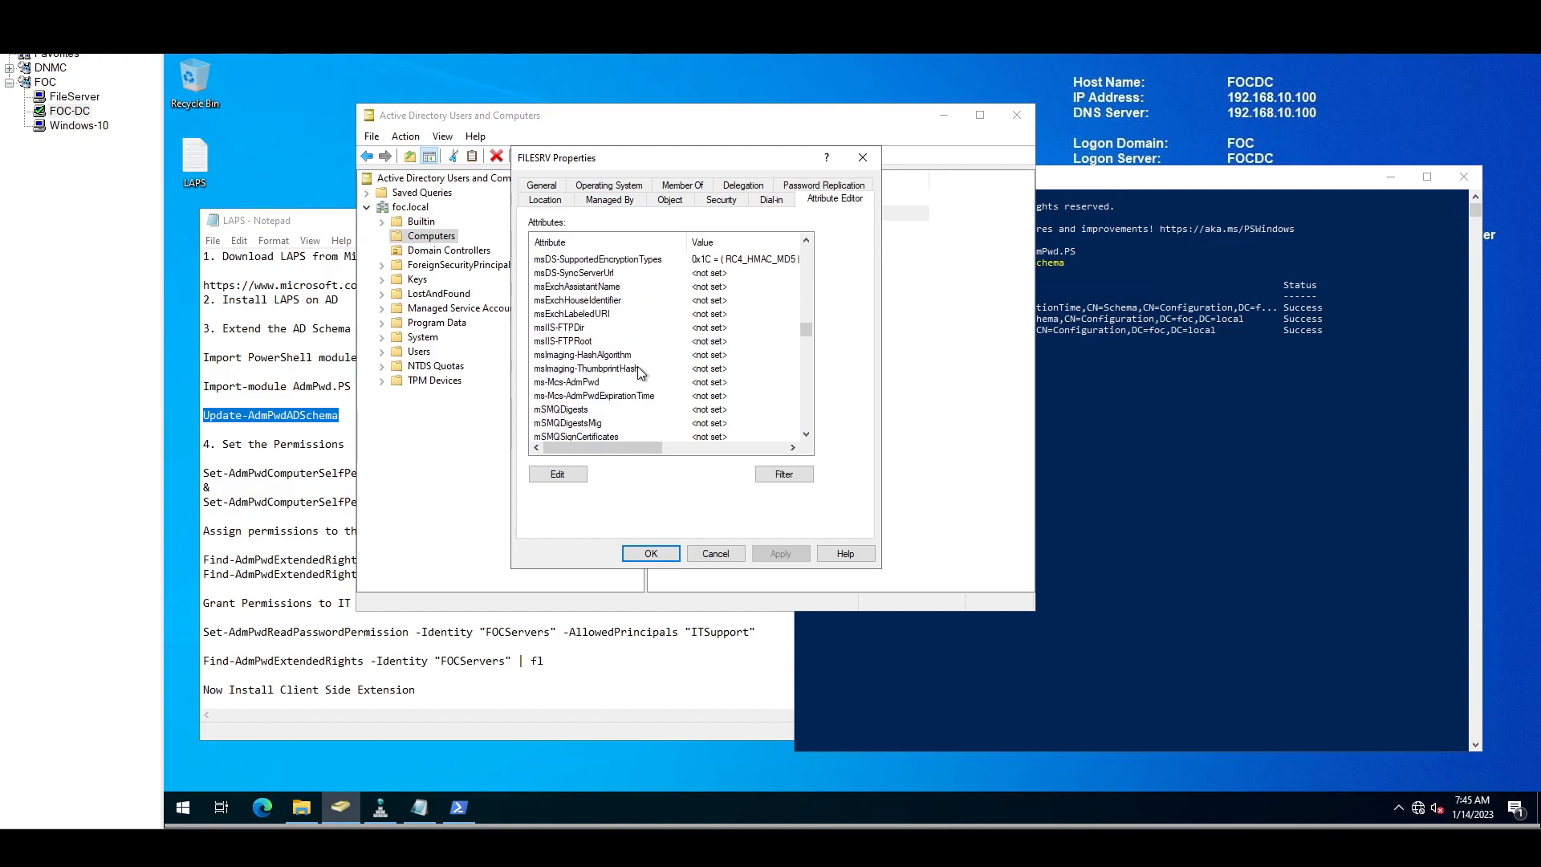
Step: Confirm ms-Mcs-AdmPwd and ms-Mcs-AdmPwdExpirationTime exist but are not set, then close the properties
{"action": "left_click", "coordinate": [573, 383]}
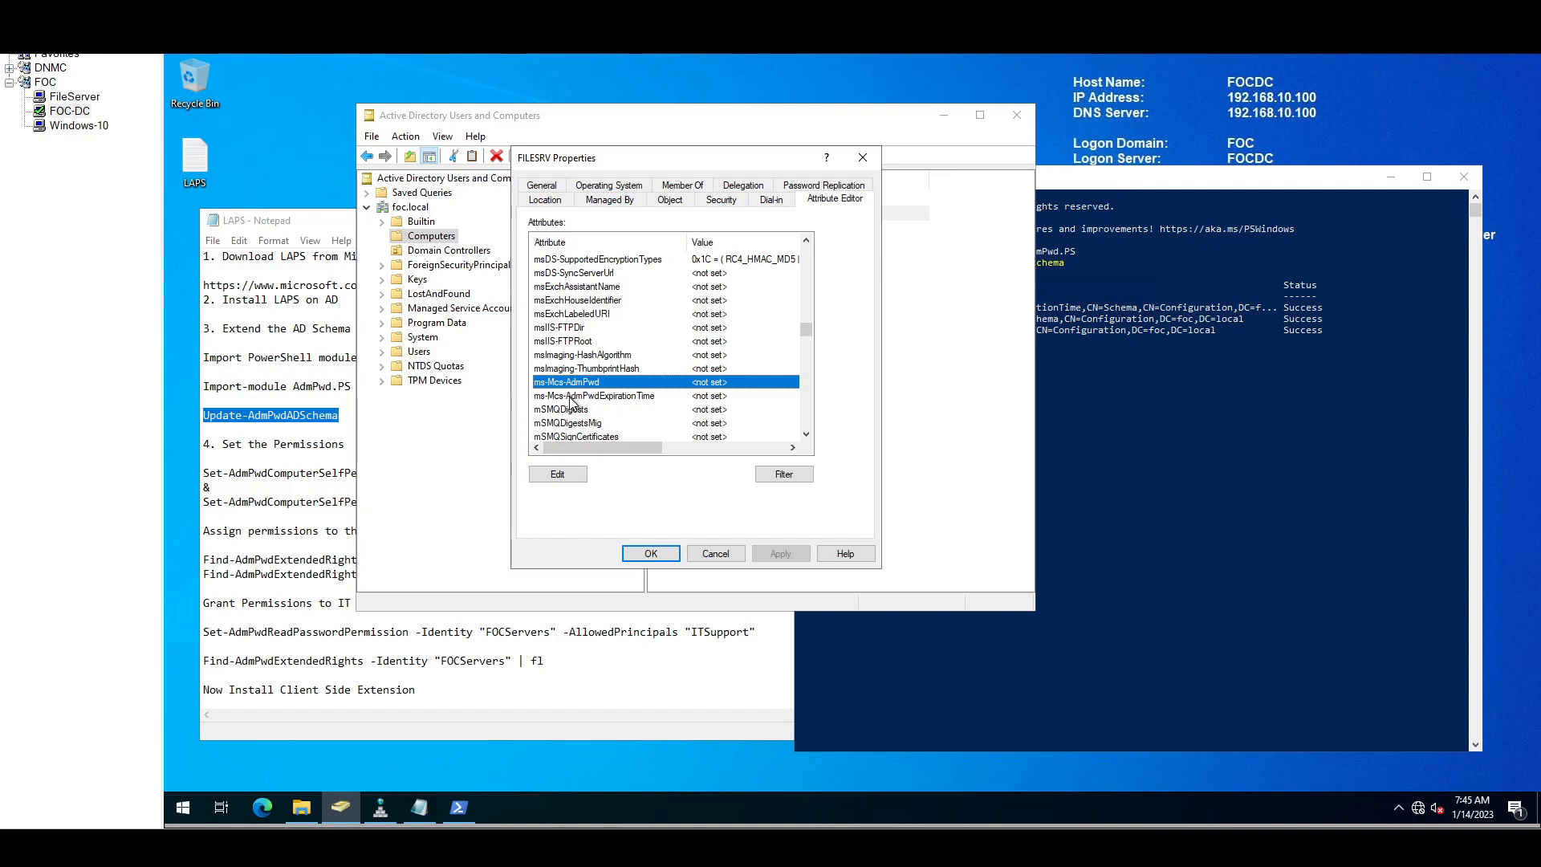
{"action": "left_click", "coordinate": [580, 396]}
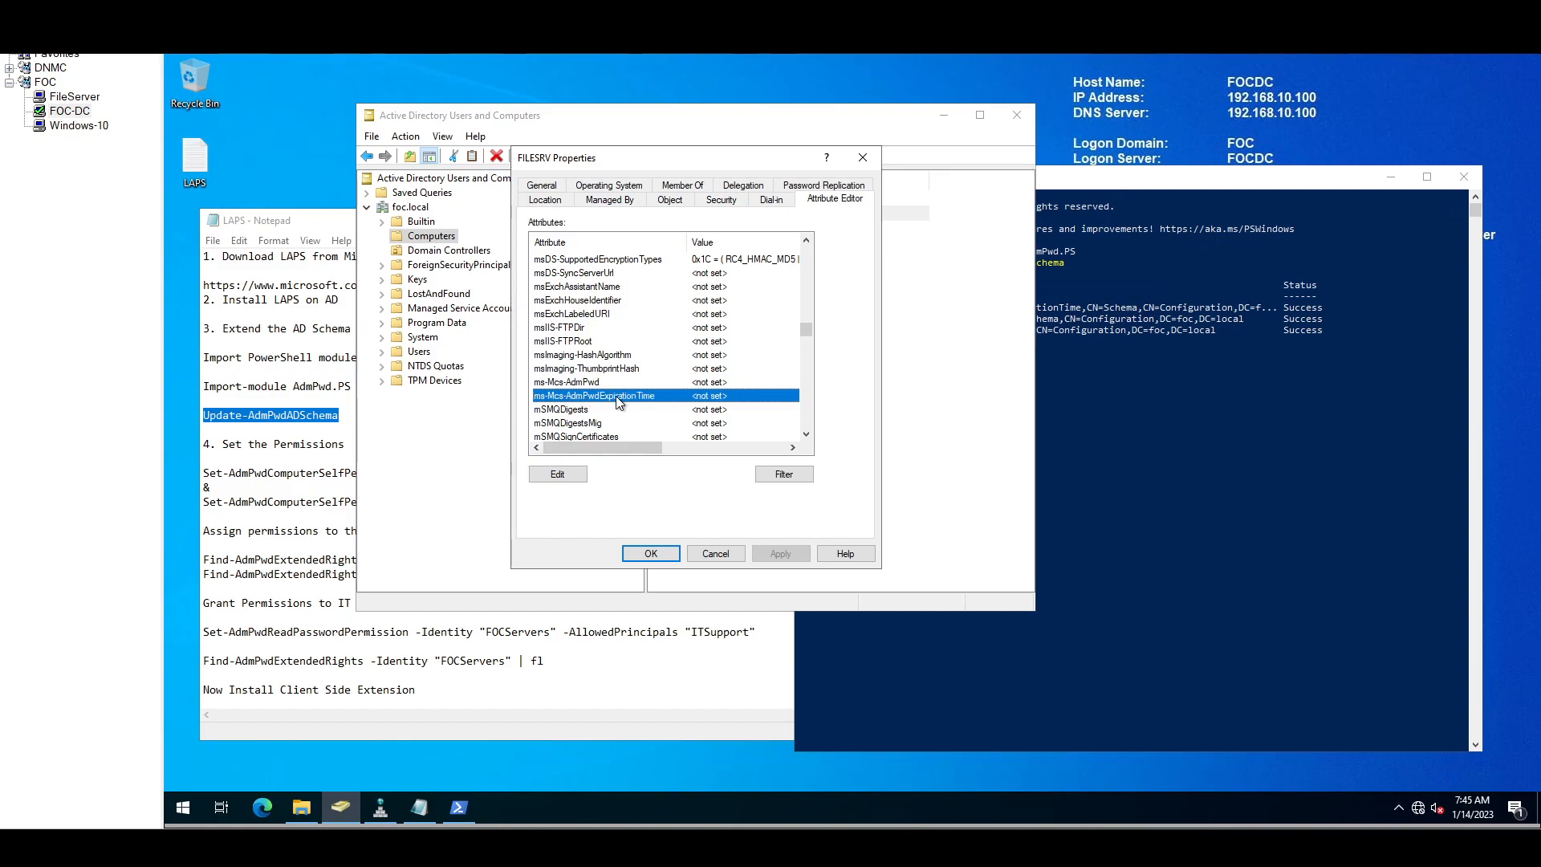
{"action": "left_click", "coordinate": [671, 554]}
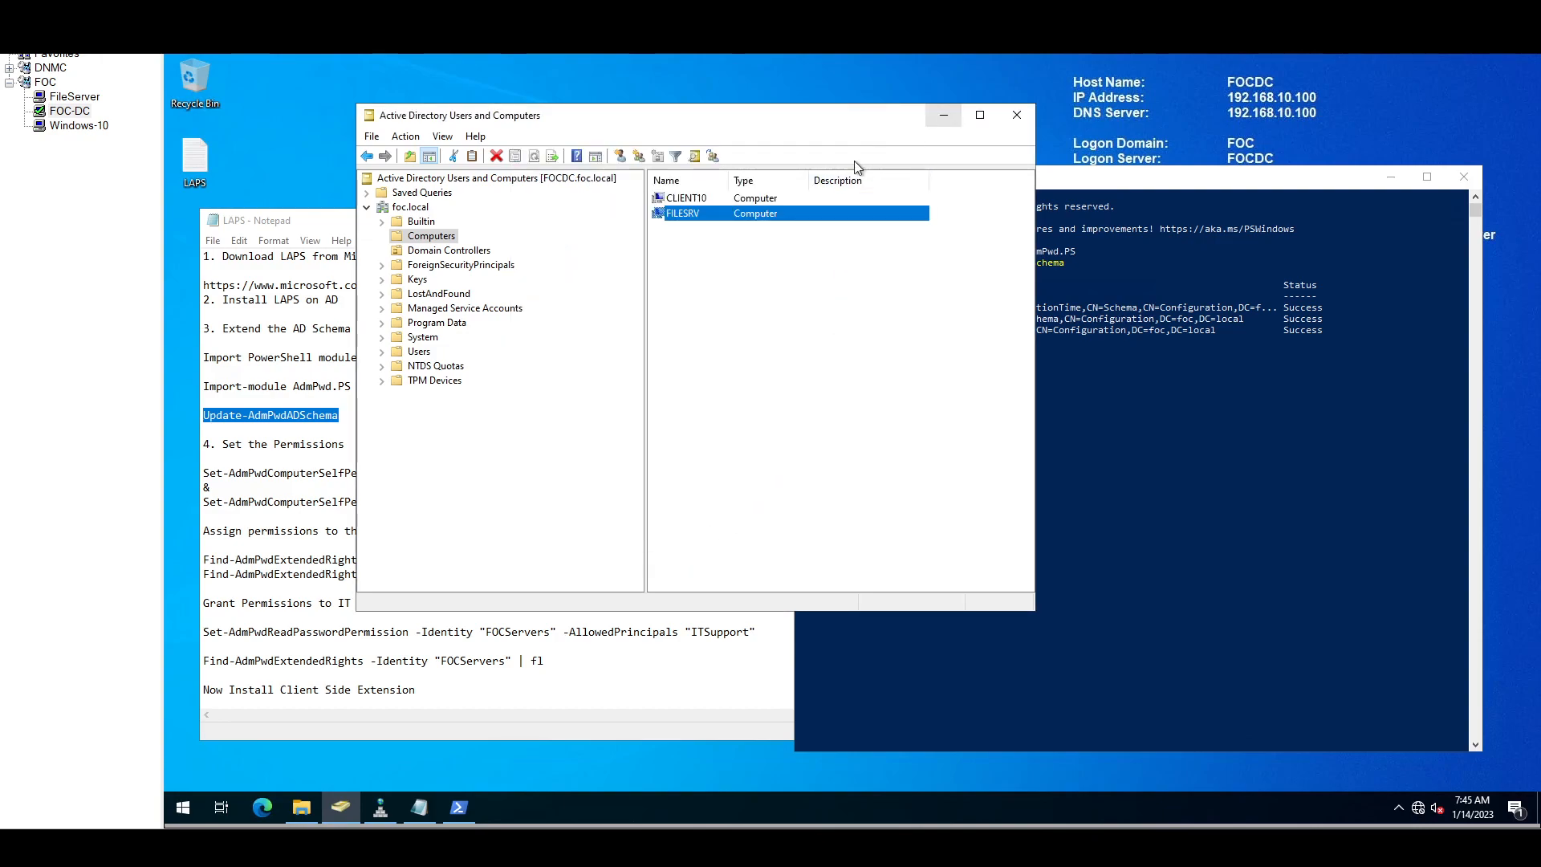
Step: Review the LAPS notes and the CLIENT10 entry in the domain's computers list
{"action": "left_click", "coordinate": [306, 444]}
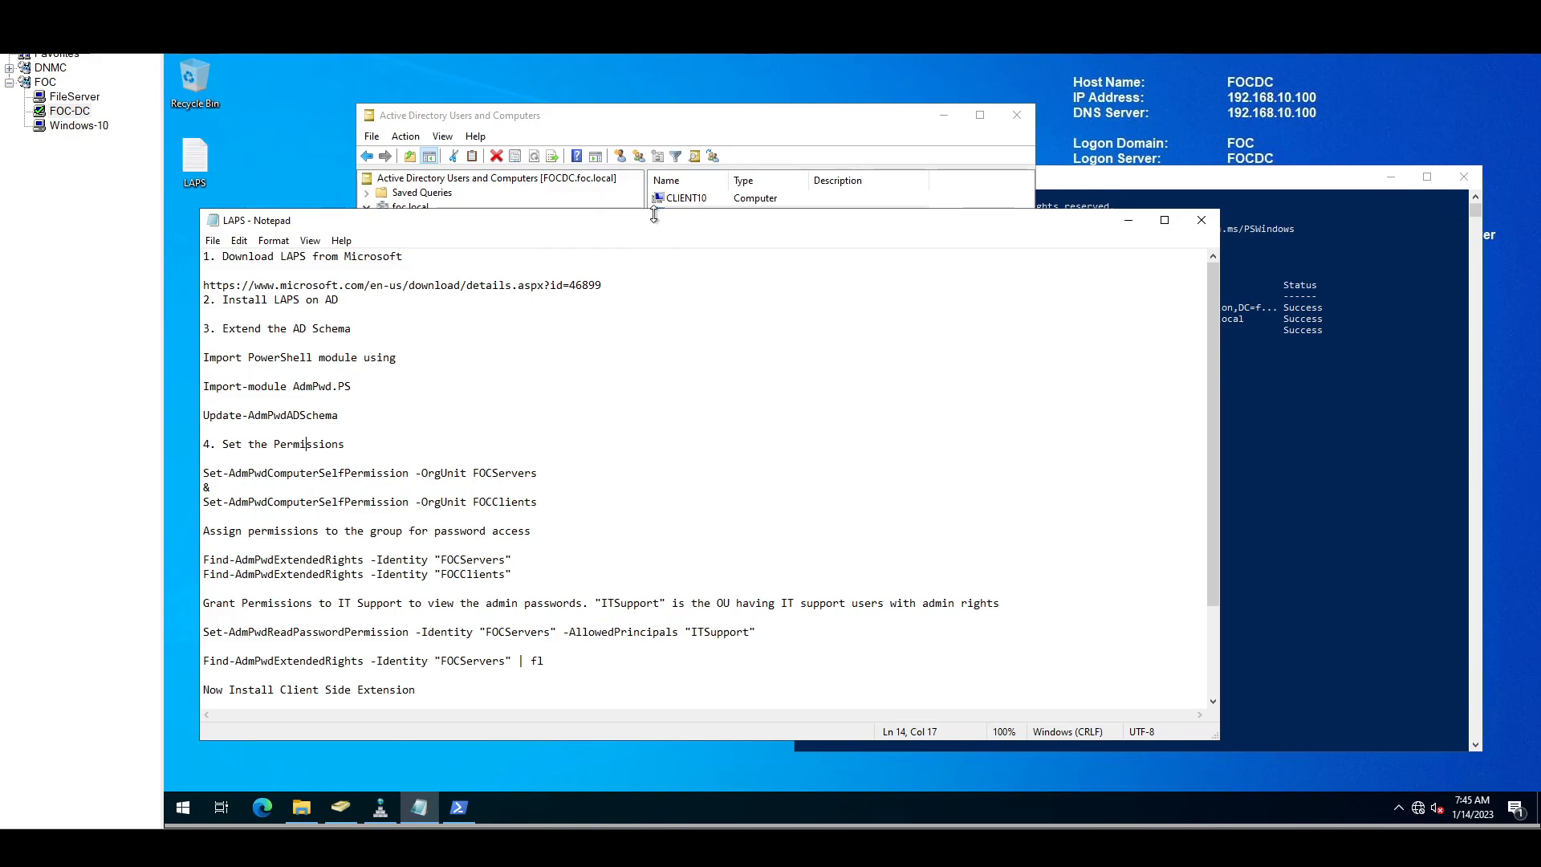
{"action": "left_click", "coordinate": [679, 195]}
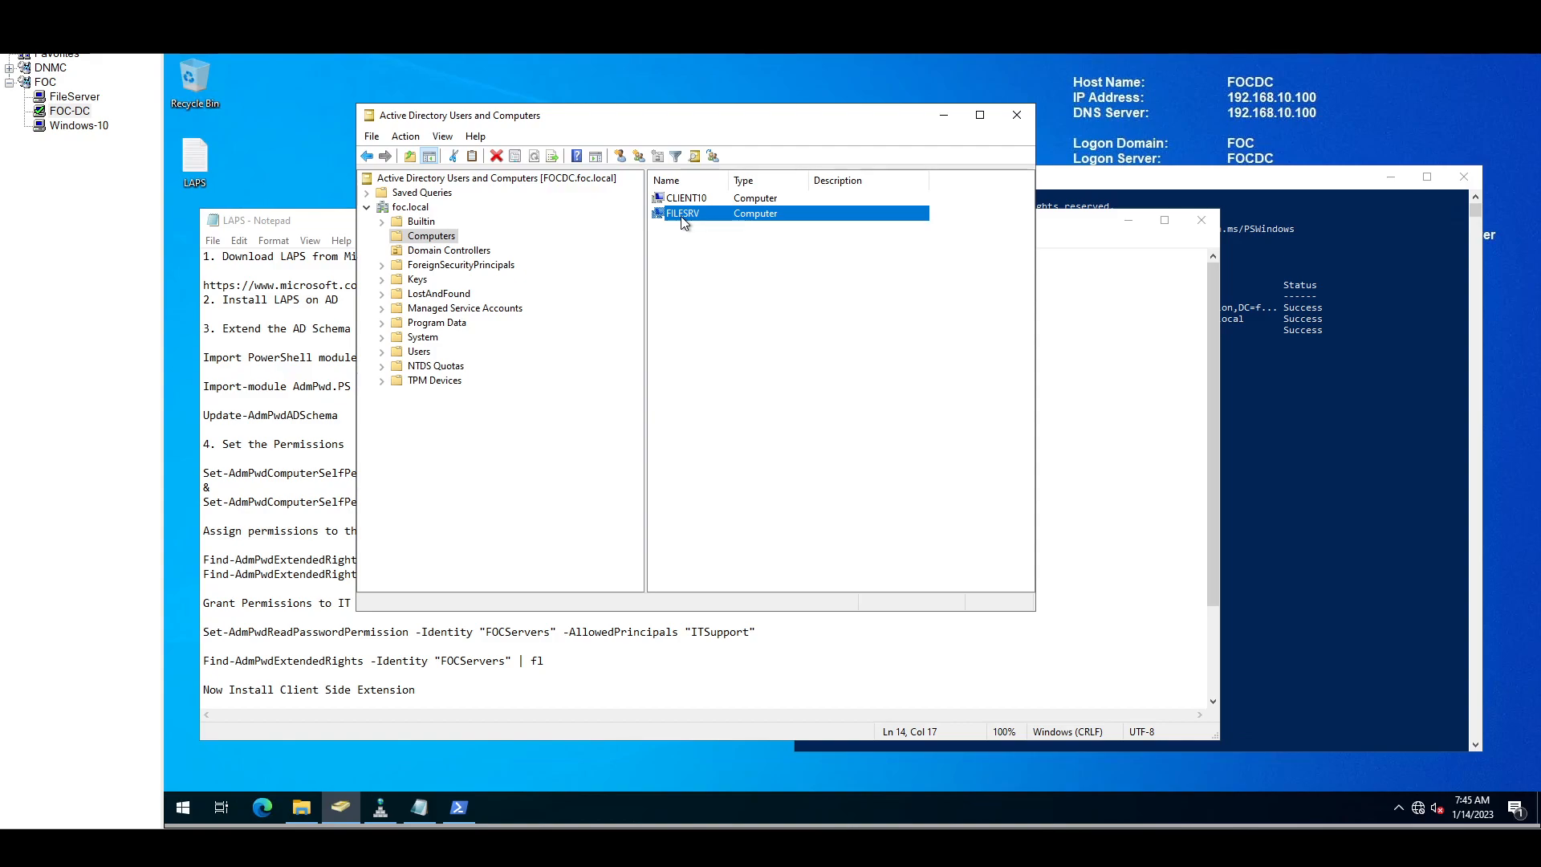
{"action": "left_click", "coordinate": [682, 203]}
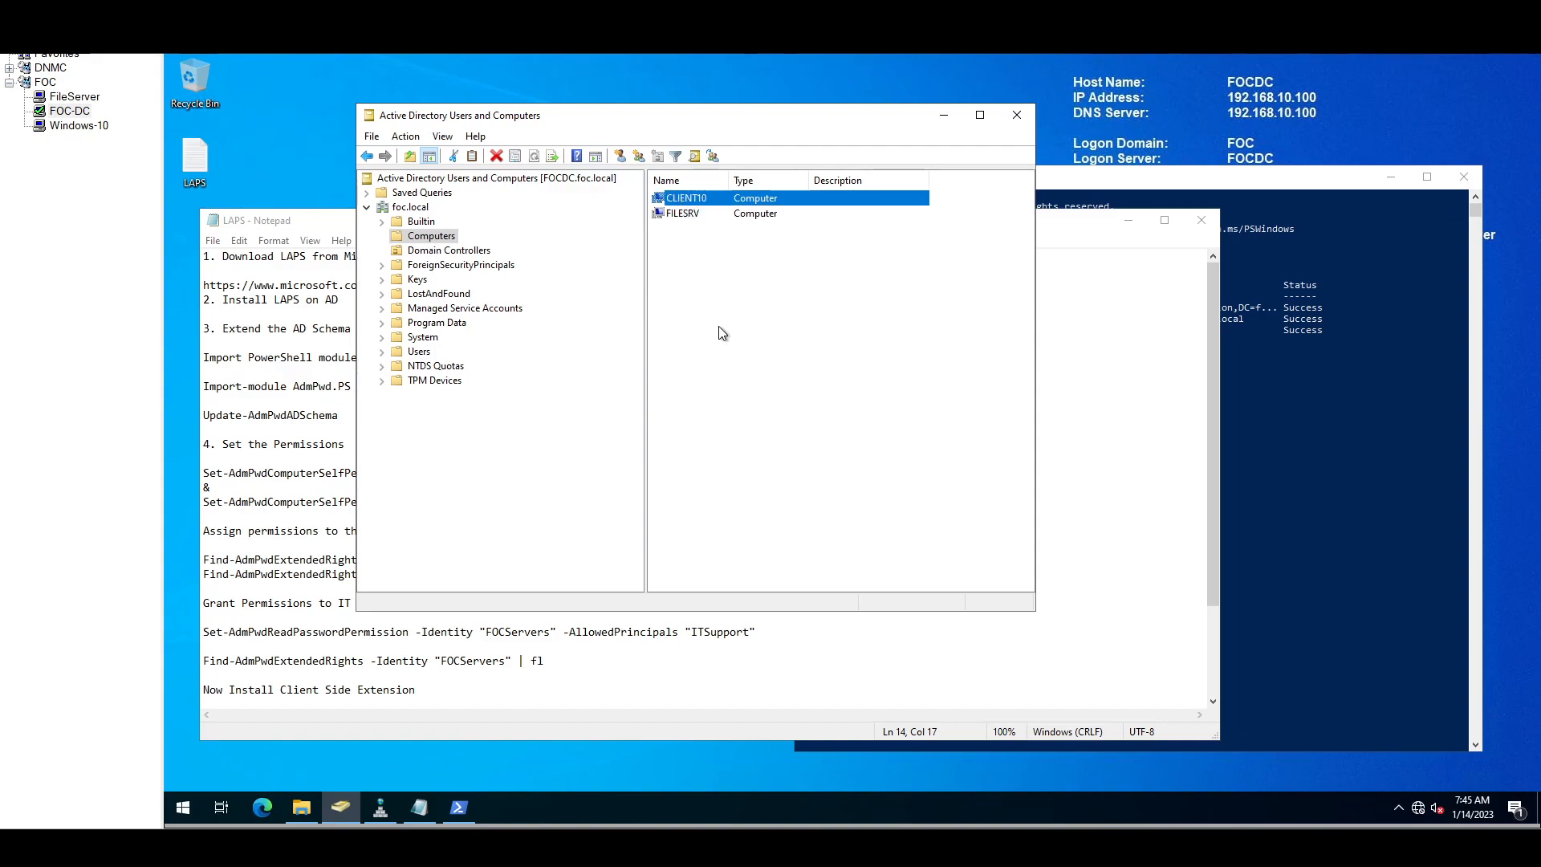
{"action": "left_click_drag", "start_coordinate": [565, 121], "coordinate": [809, 143]}
Step: Create the FOCServers organizational unit under foc.local, pasting its name from the notes
{"action": "left_click", "coordinate": [654, 232]}
{"action": "right_click", "coordinate": [654, 233]}
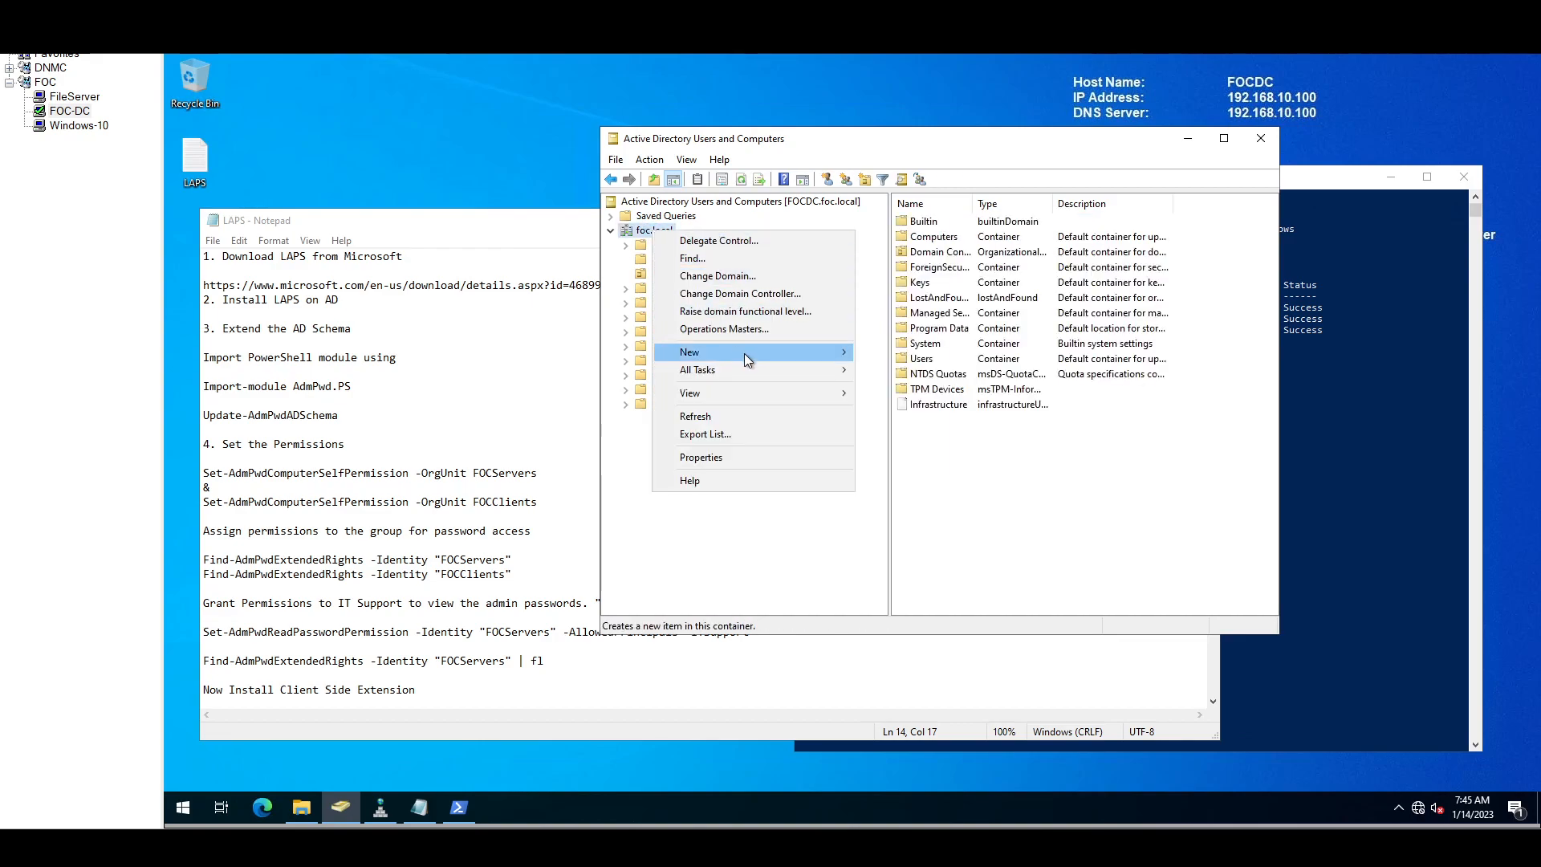
{"action": "mouse_move", "coordinate": [782, 355]}
{"action": "left_click", "coordinate": [952, 475]}
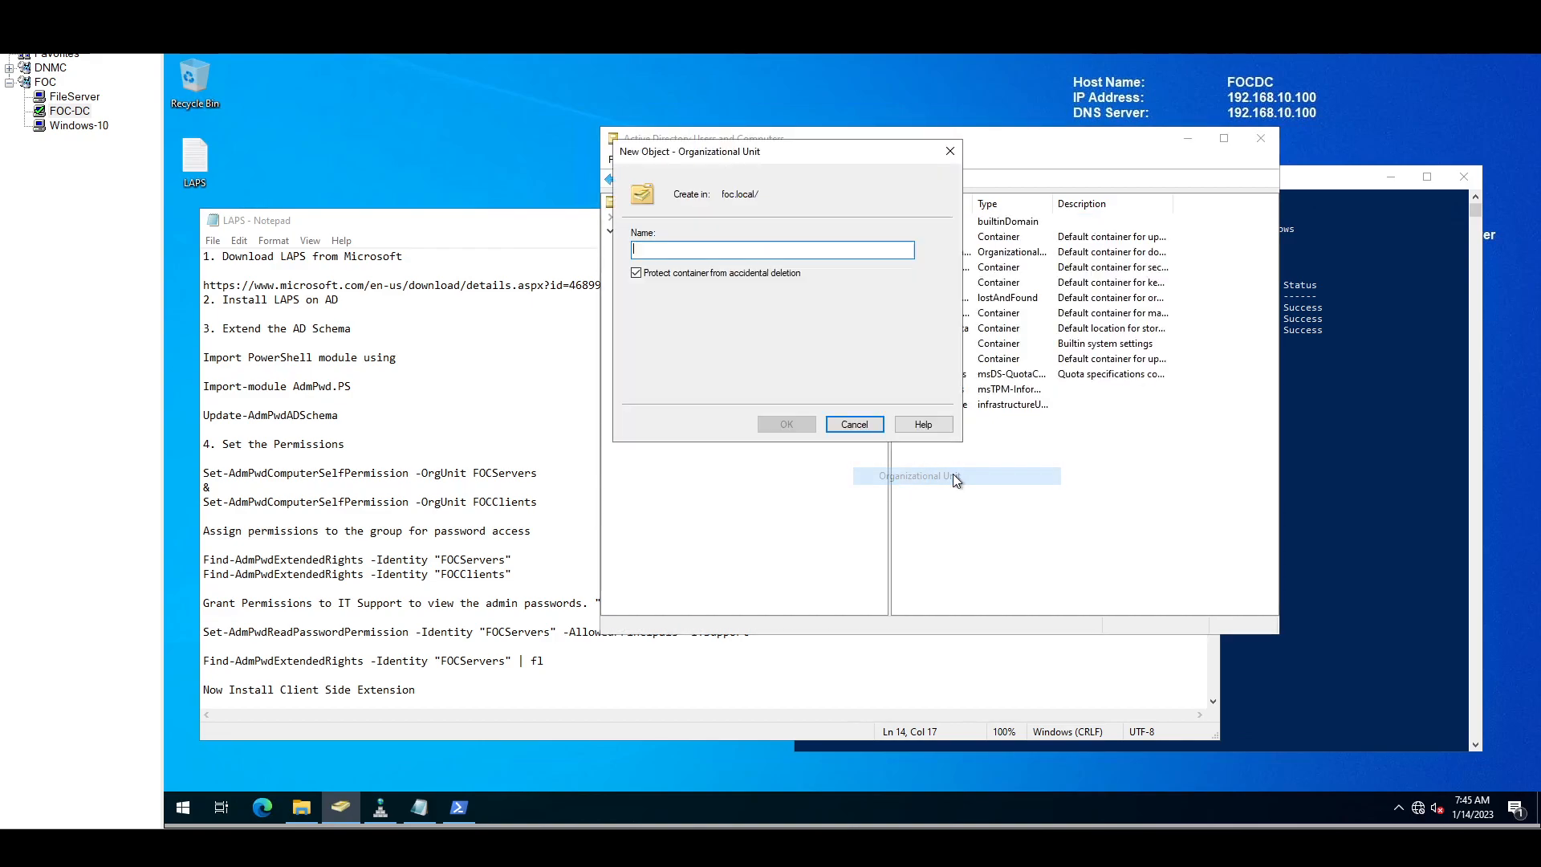
{"action": "left_click_drag", "start_coordinate": [473, 474], "coordinate": [537, 473]}
{"action": "key", "text": "ctrl+c"}
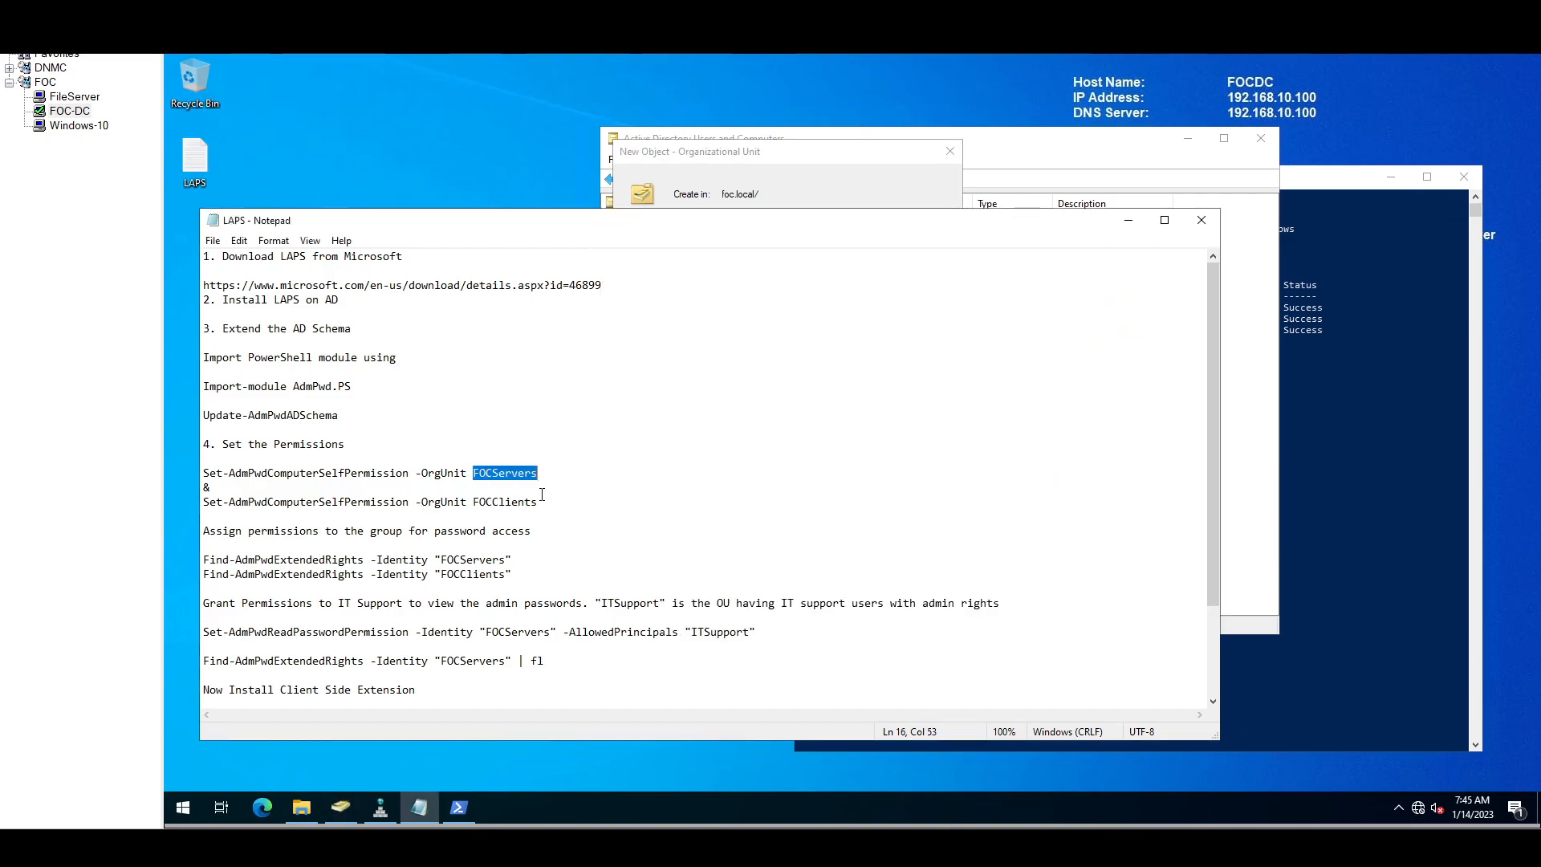
{"action": "left_click", "coordinate": [798, 154]}
{"action": "key", "text": "ctrl+v"}
{"action": "left_click", "coordinate": [788, 425]}
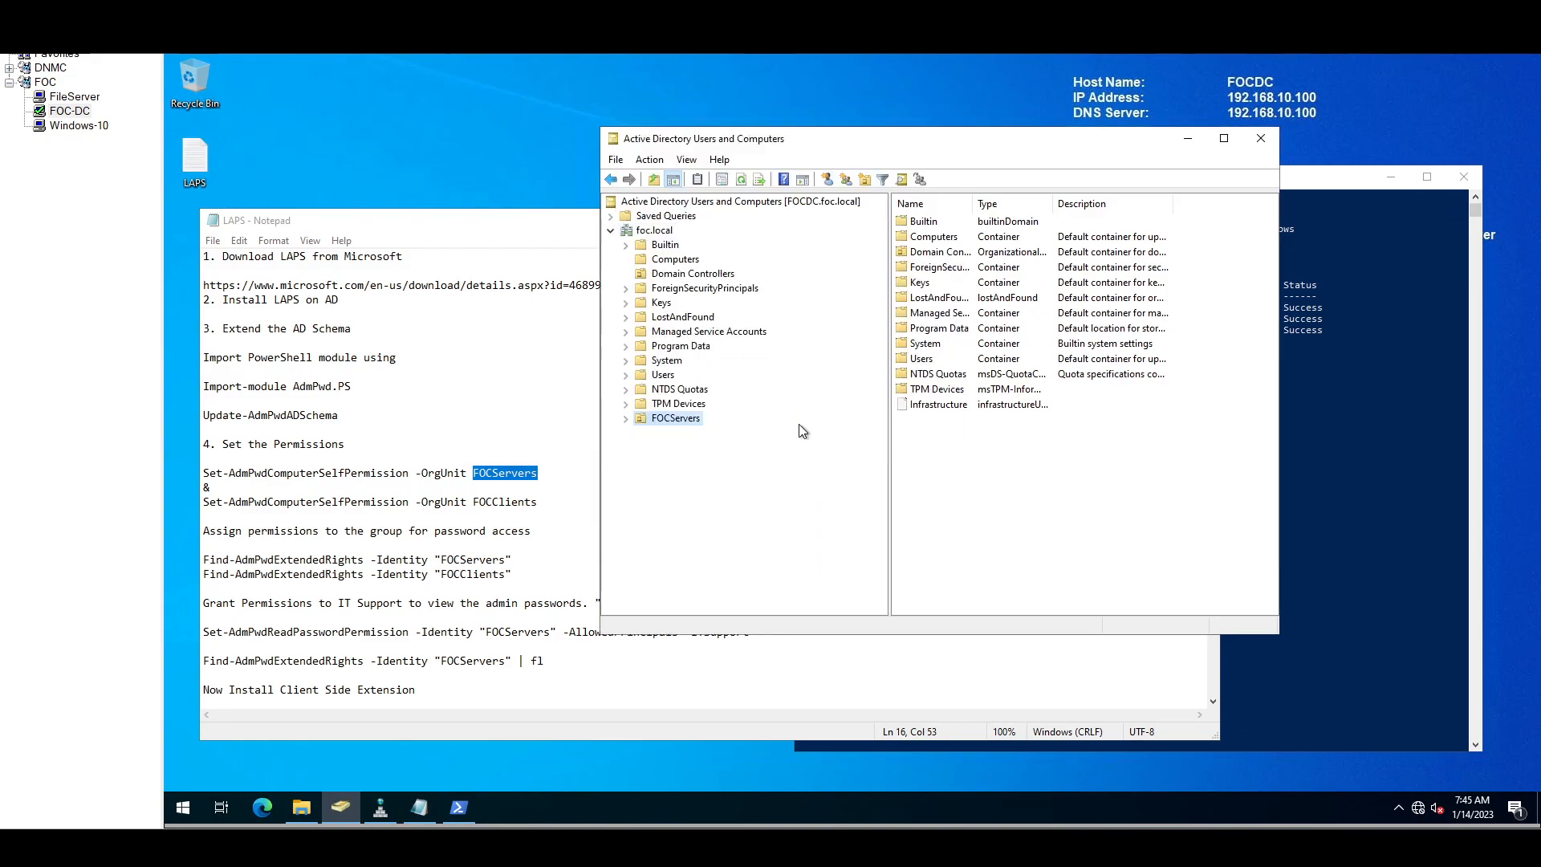
Step: Create the FOCClients organizational unit under foc.local the same way
{"action": "left_click", "coordinate": [655, 231]}
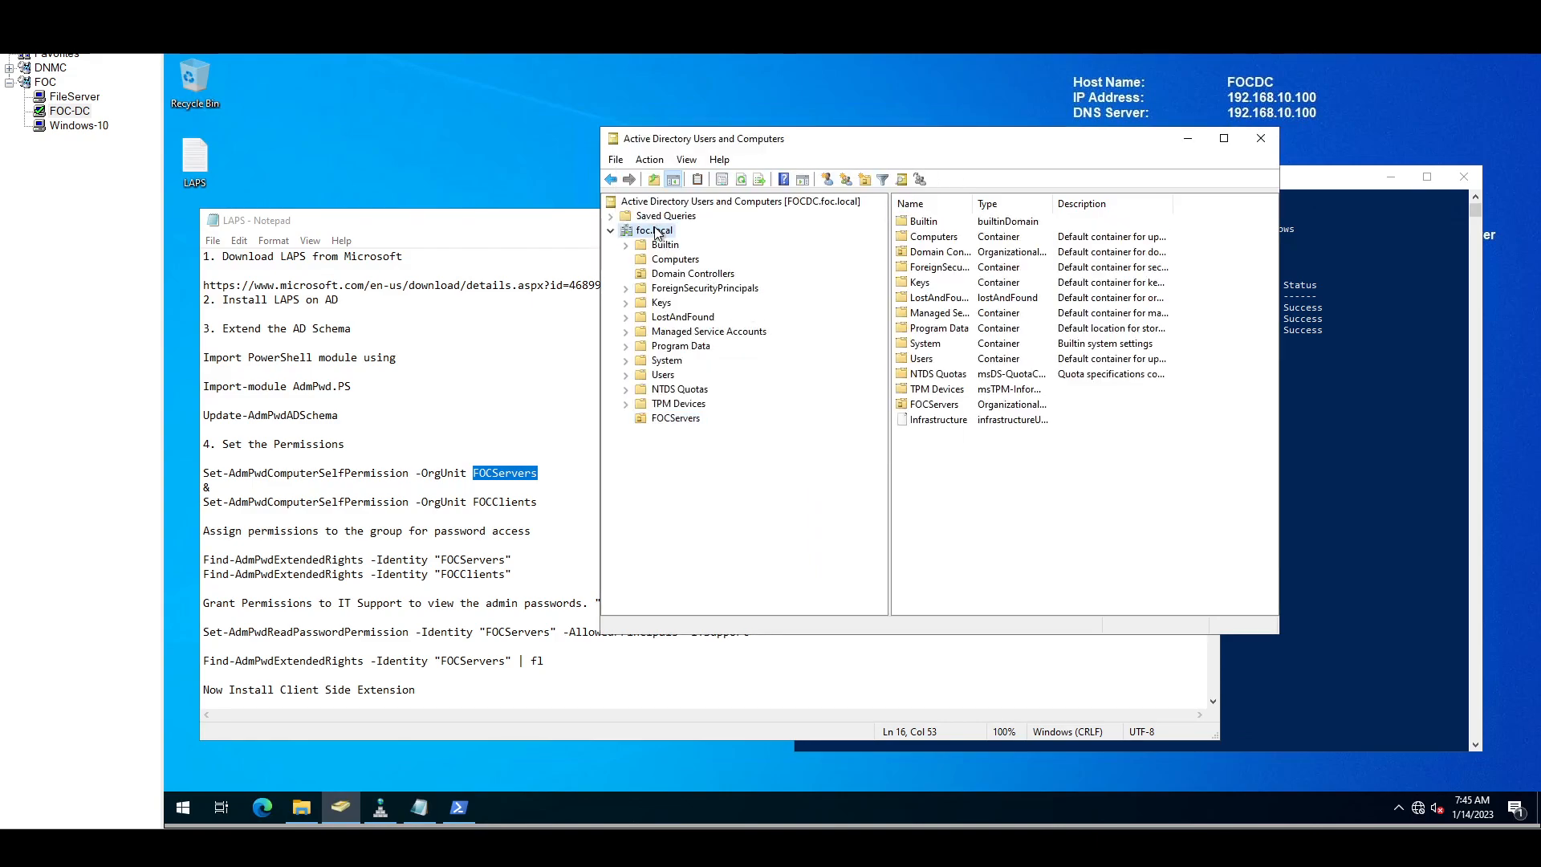
{"action": "right_click", "coordinate": [655, 231]}
{"action": "mouse_move", "coordinate": [820, 350]}
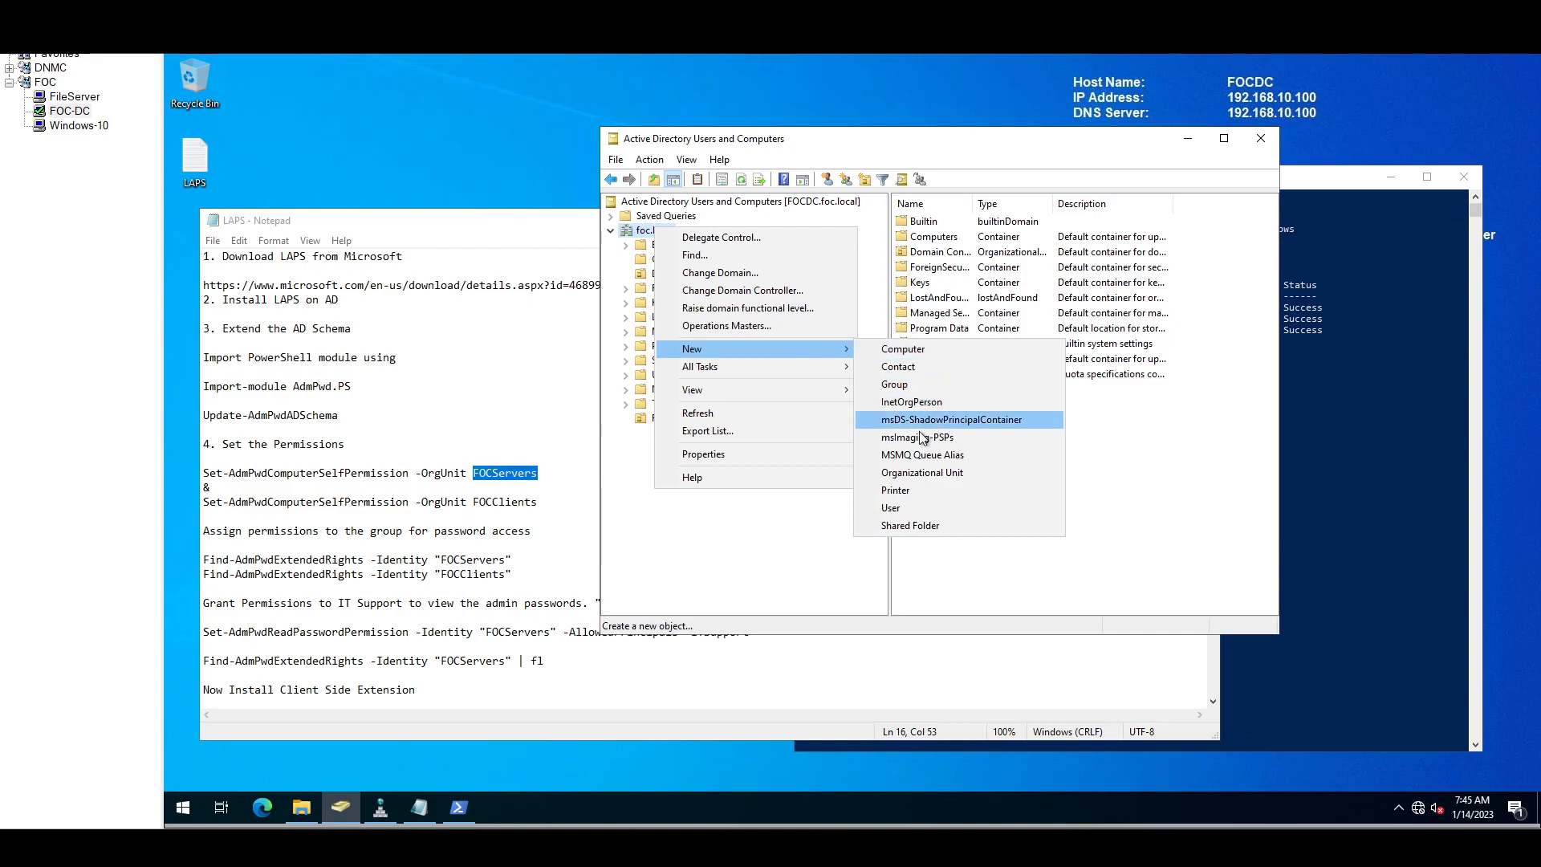
{"action": "left_click", "coordinate": [915, 472]}
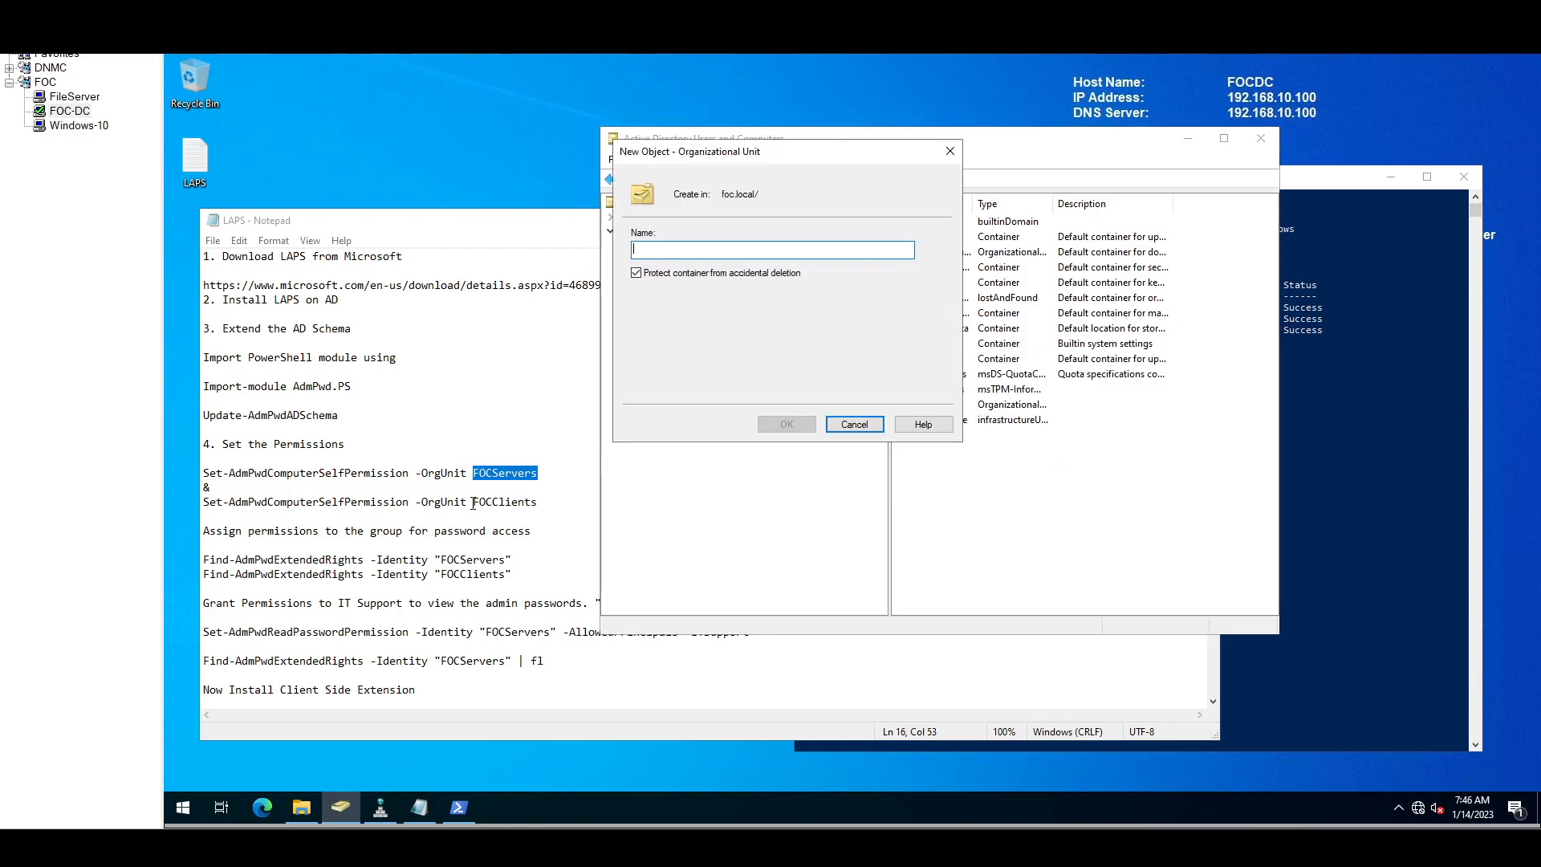
{"action": "left_click_drag", "start_coordinate": [473, 502], "coordinate": [537, 503]}
{"action": "key", "text": "ctrl+c"}
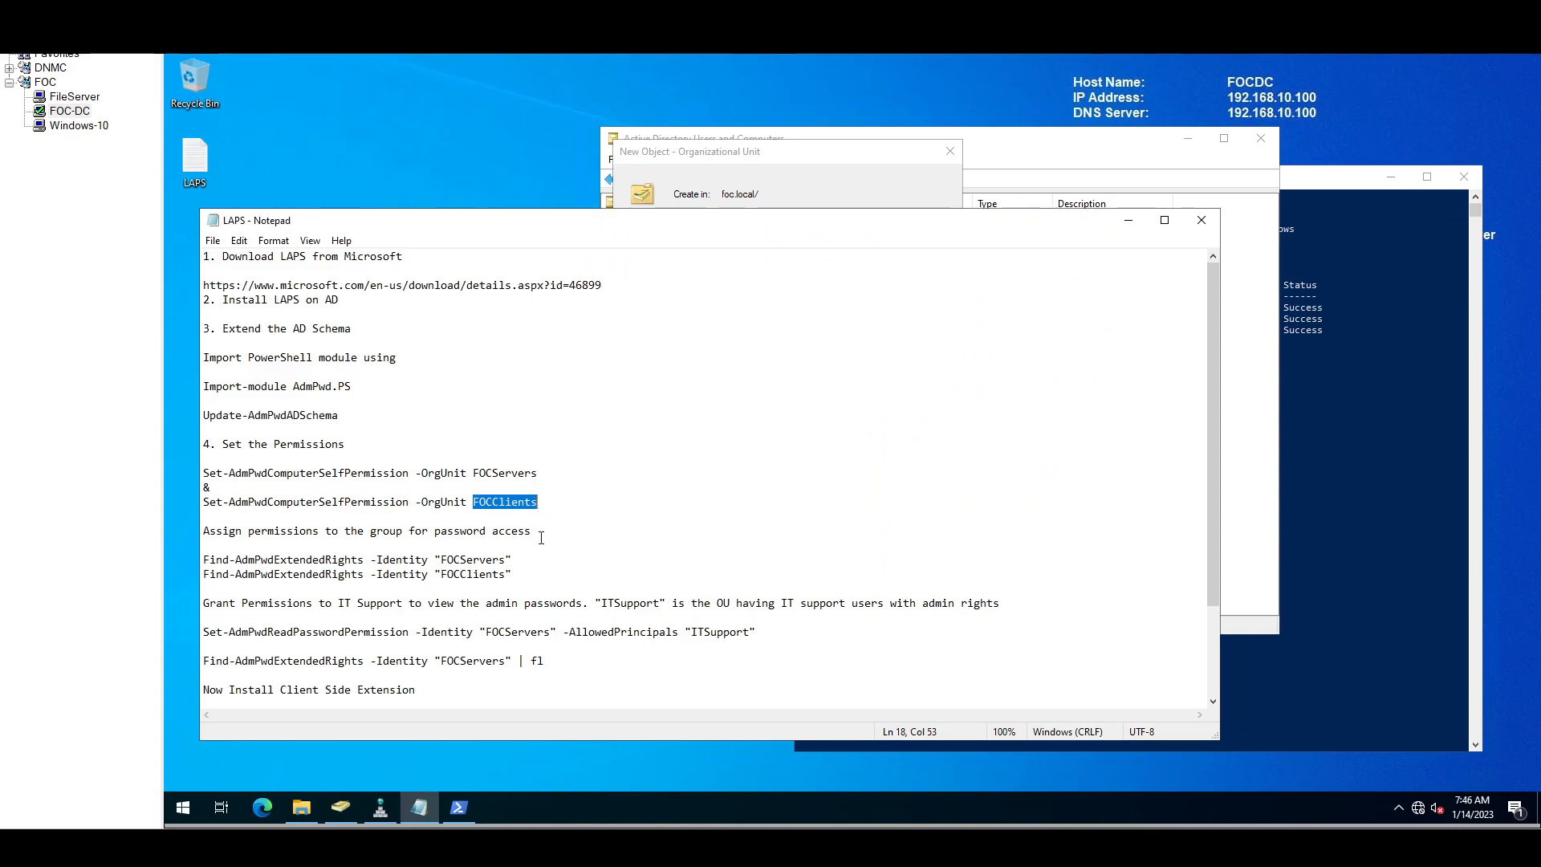
{"action": "left_click", "coordinate": [826, 158]}
{"action": "key", "text": "ctrl+v"}
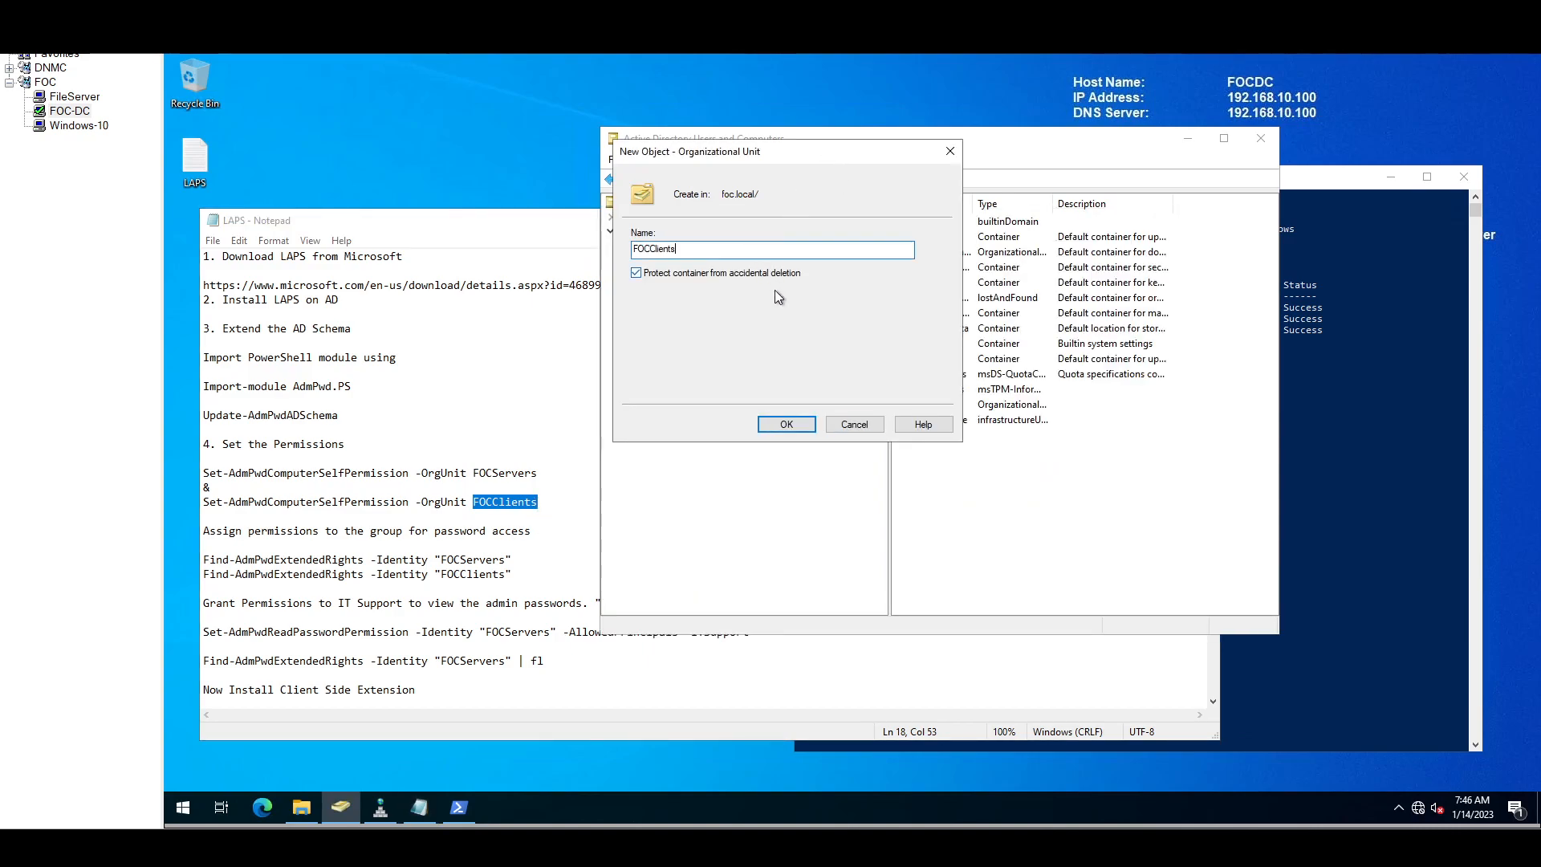
{"action": "left_click", "coordinate": [798, 424]}
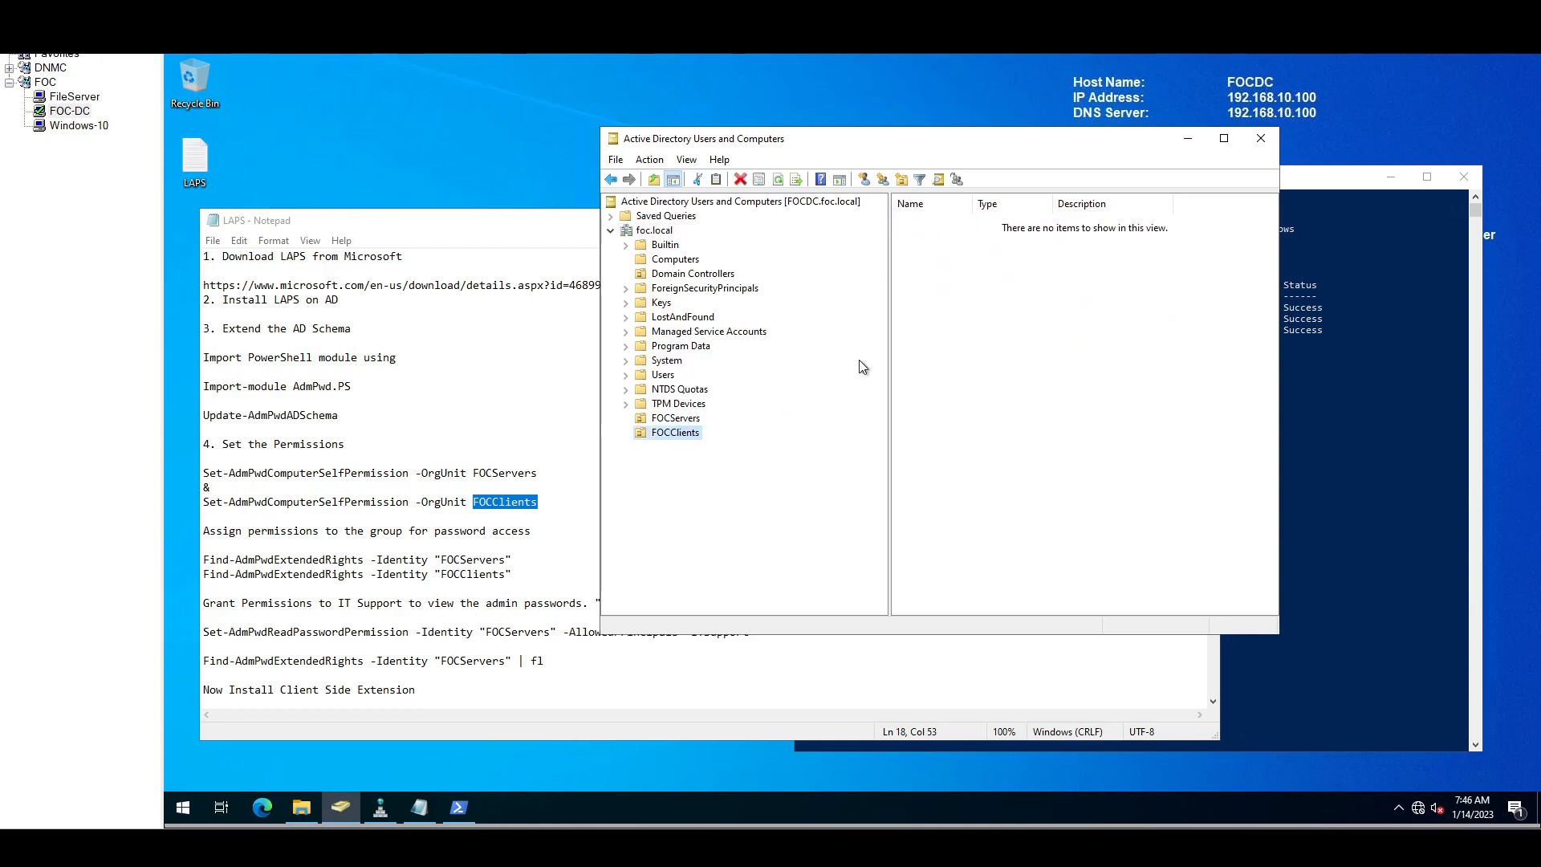
{"action": "left_click", "coordinate": [673, 261]}
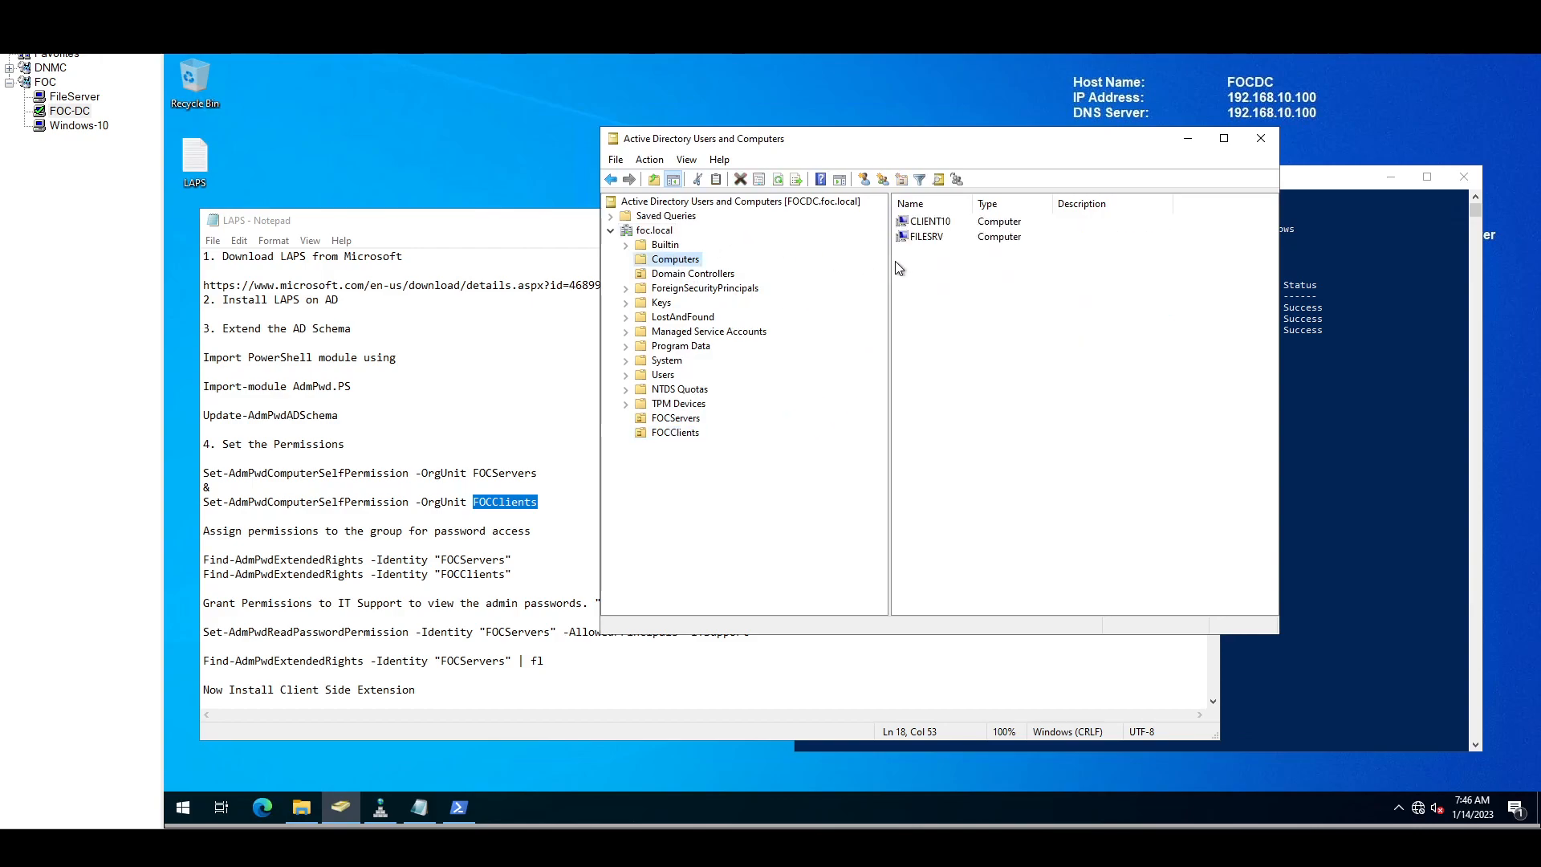
Step: Move FILESRV into FOCServers and CLIENT10 into FOCClients
{"action": "left_click", "coordinate": [930, 240]}
{"action": "left_click_drag", "start_coordinate": [929, 240], "coordinate": [687, 423]}
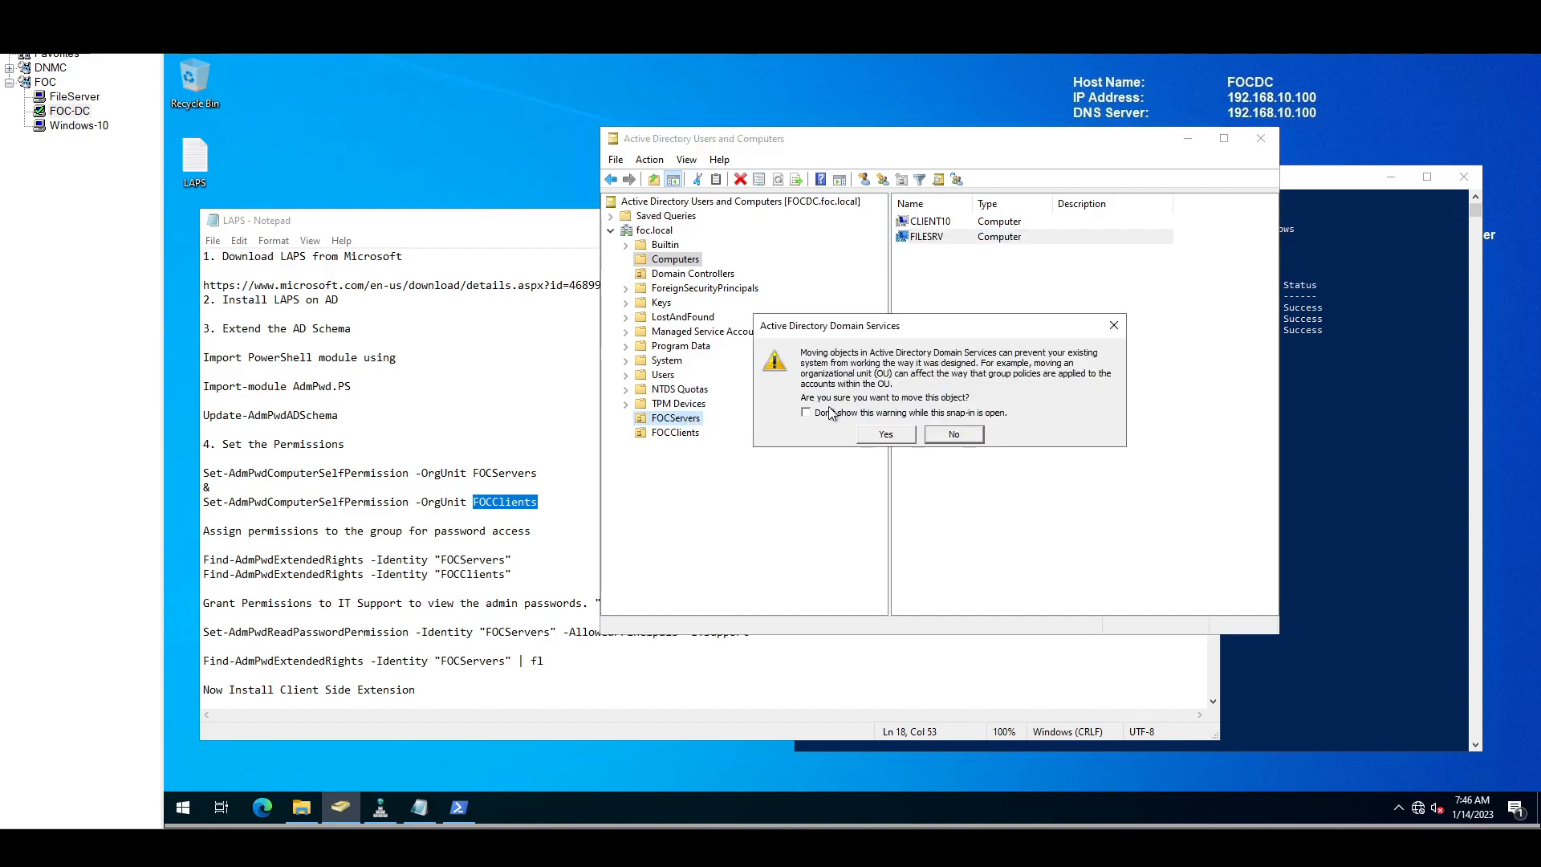
{"action": "left_click", "coordinate": [883, 435]}
{"action": "left_click_drag", "start_coordinate": [943, 232], "coordinate": [681, 437]}
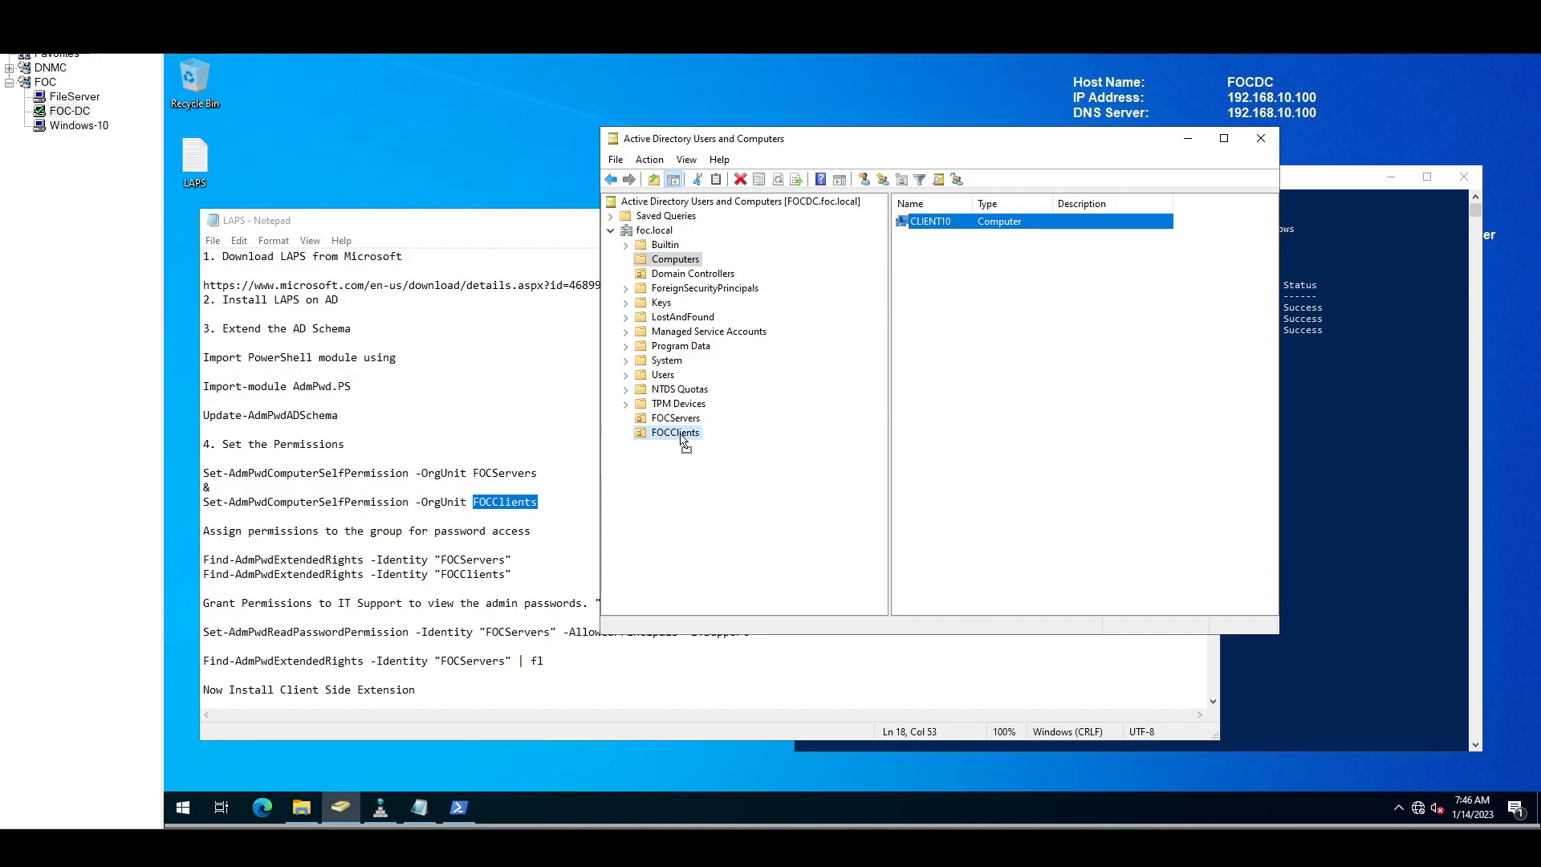
{"action": "left_click", "coordinate": [881, 442]}
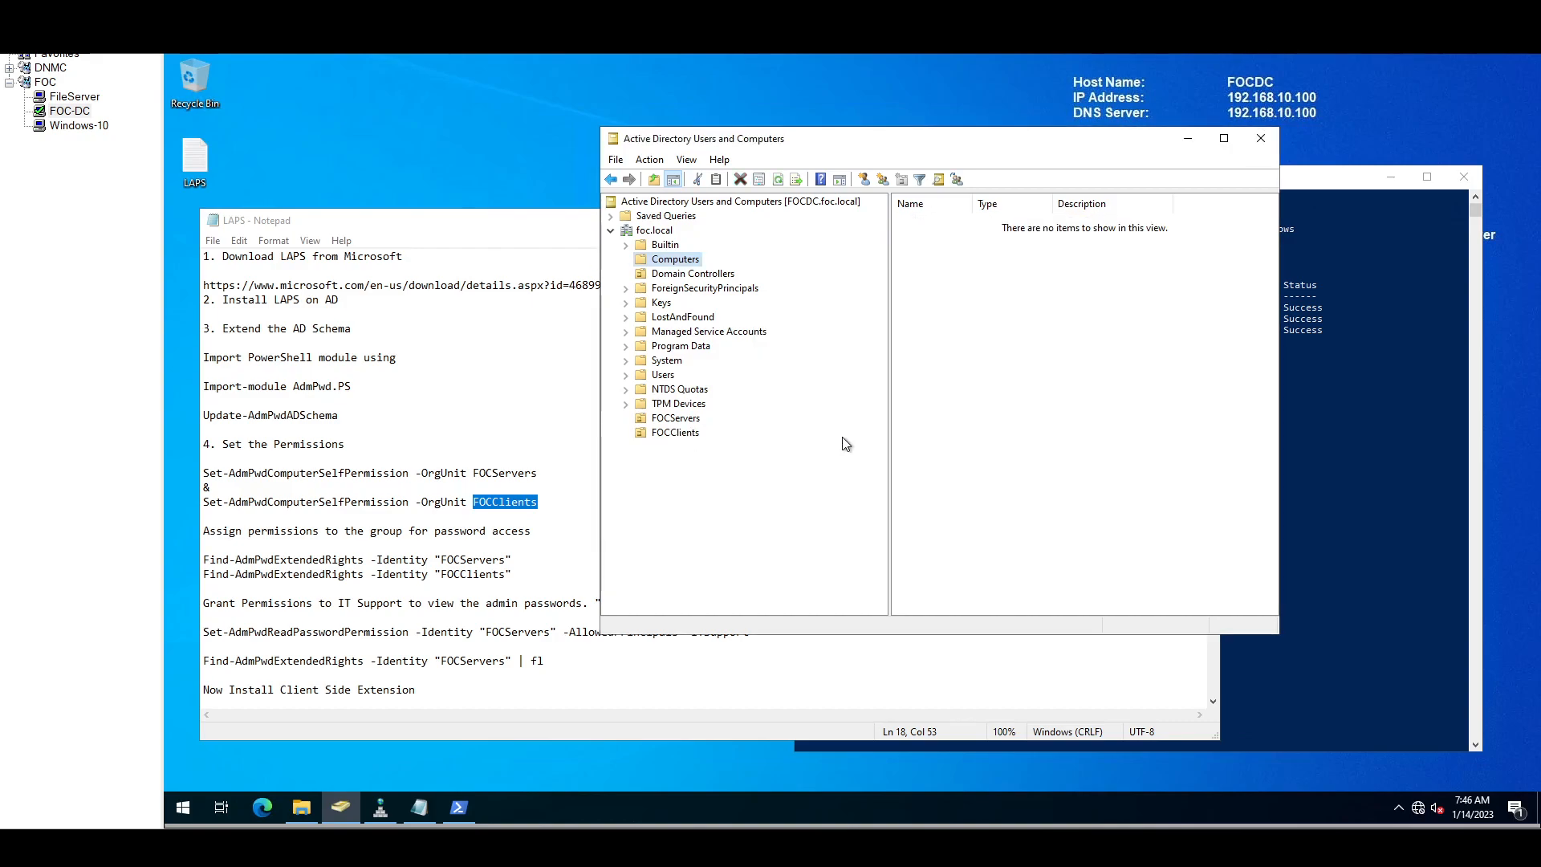
Step: Check the contents of FOCClients and FOCServers, then minimize the directory console
{"action": "left_click", "coordinate": [673, 436]}
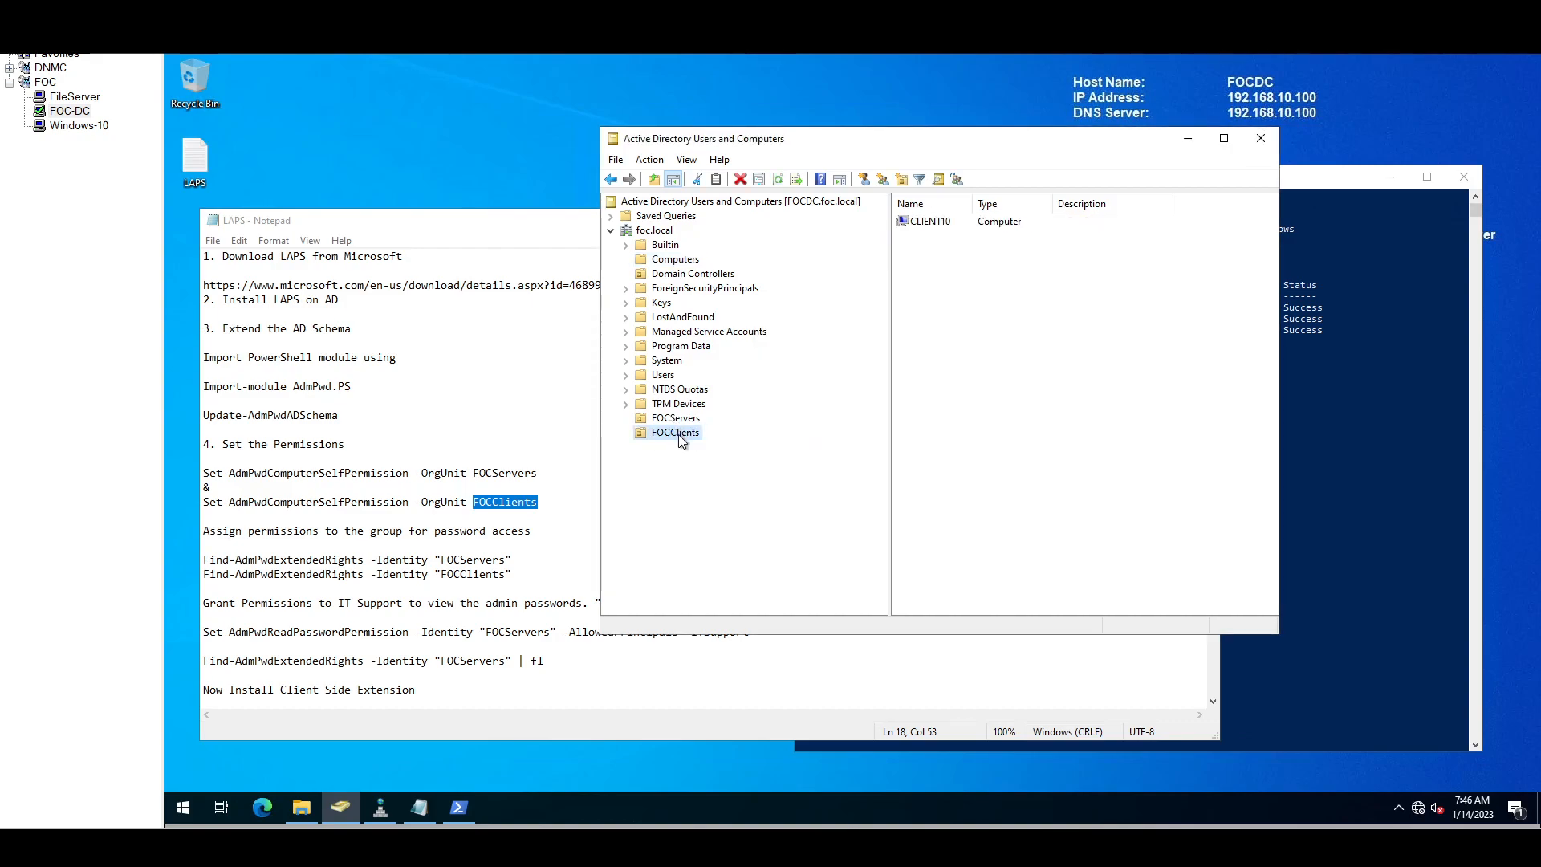
{"action": "left_click", "coordinate": [939, 227]}
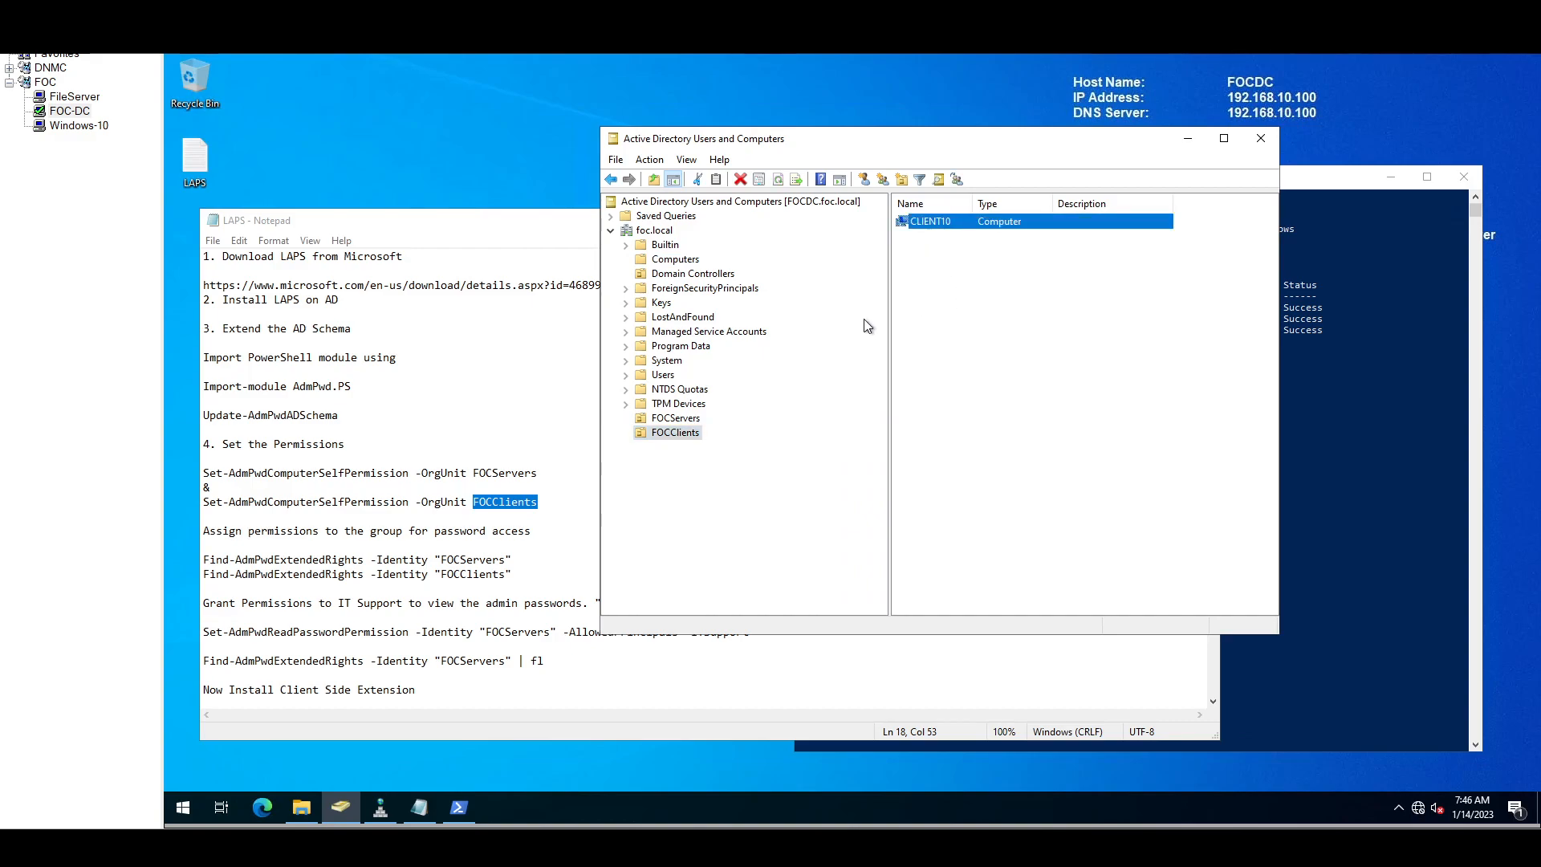
{"action": "left_click", "coordinate": [679, 419]}
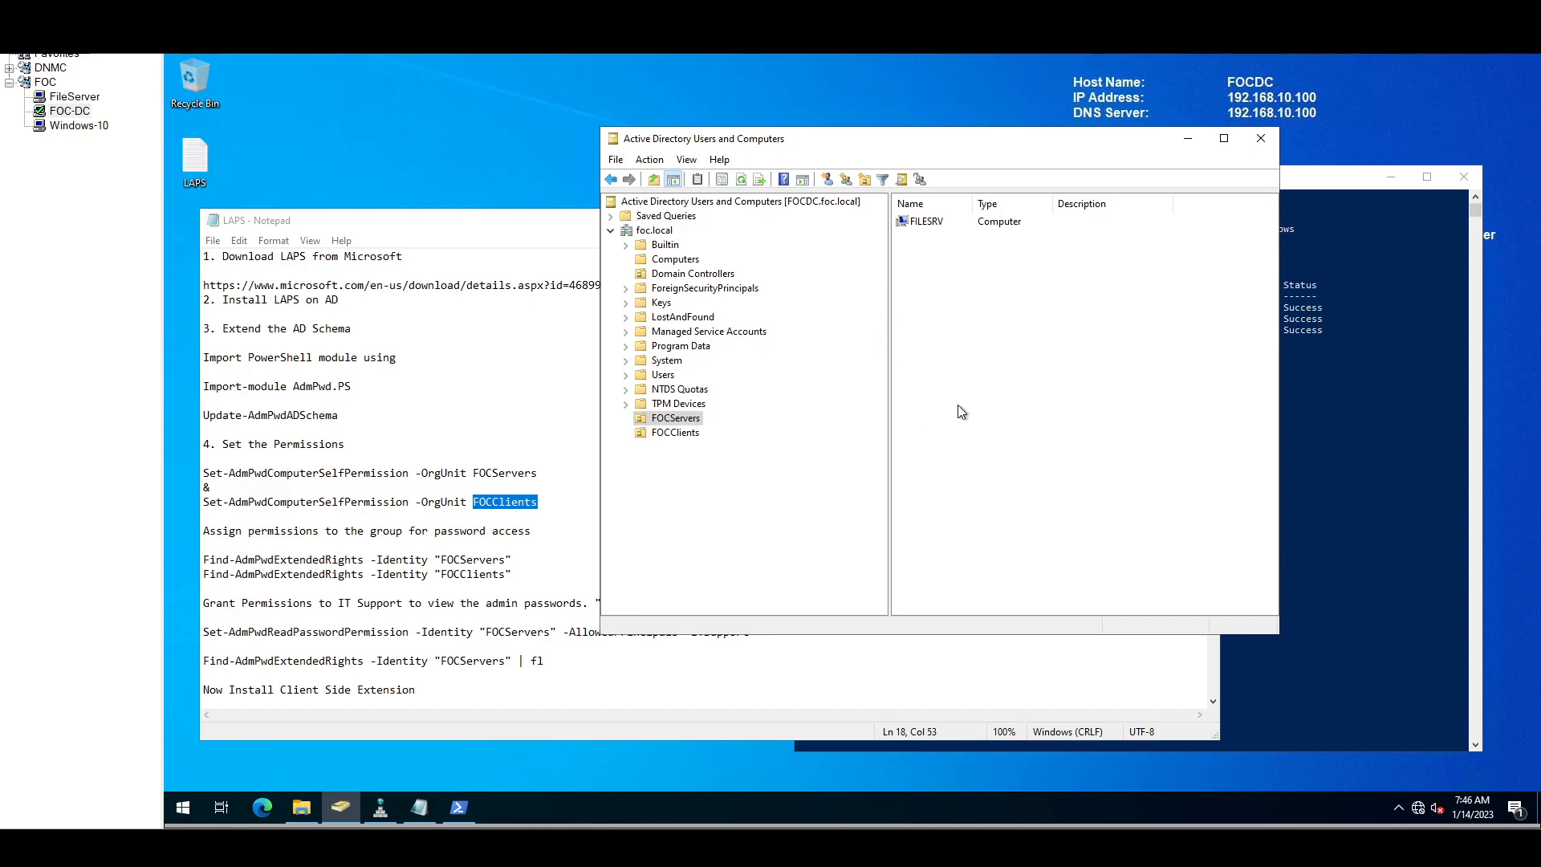
{"action": "left_click", "coordinate": [1189, 140]}
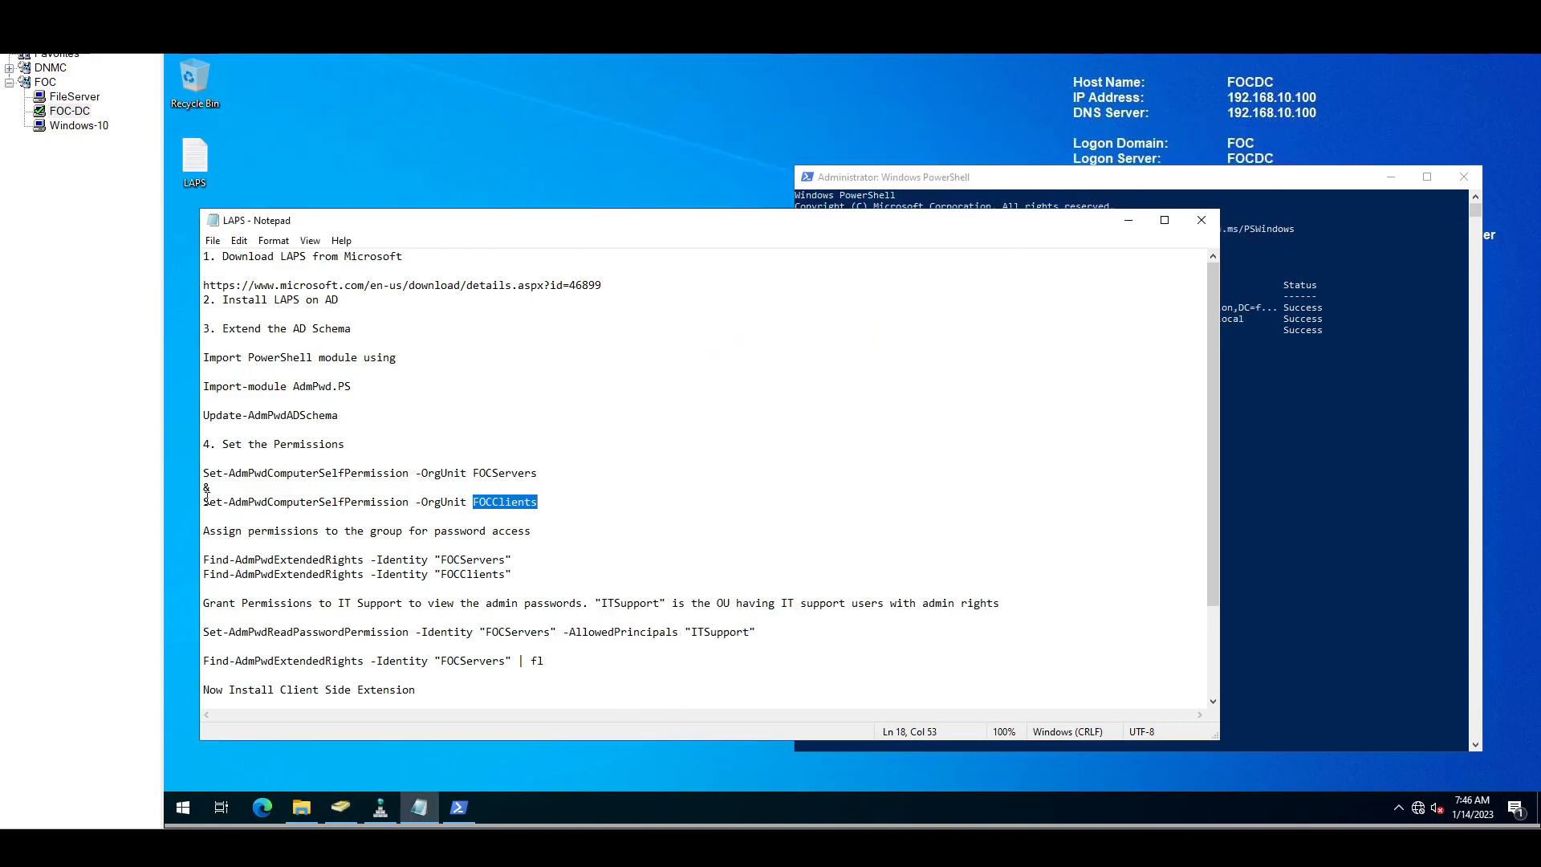
Step: Run Set-AdmPwdComputerSelfPermission for FOCServers, pasted from the notes into PowerShell
{"action": "left_click_drag", "start_coordinate": [204, 472], "coordinate": [545, 479]}
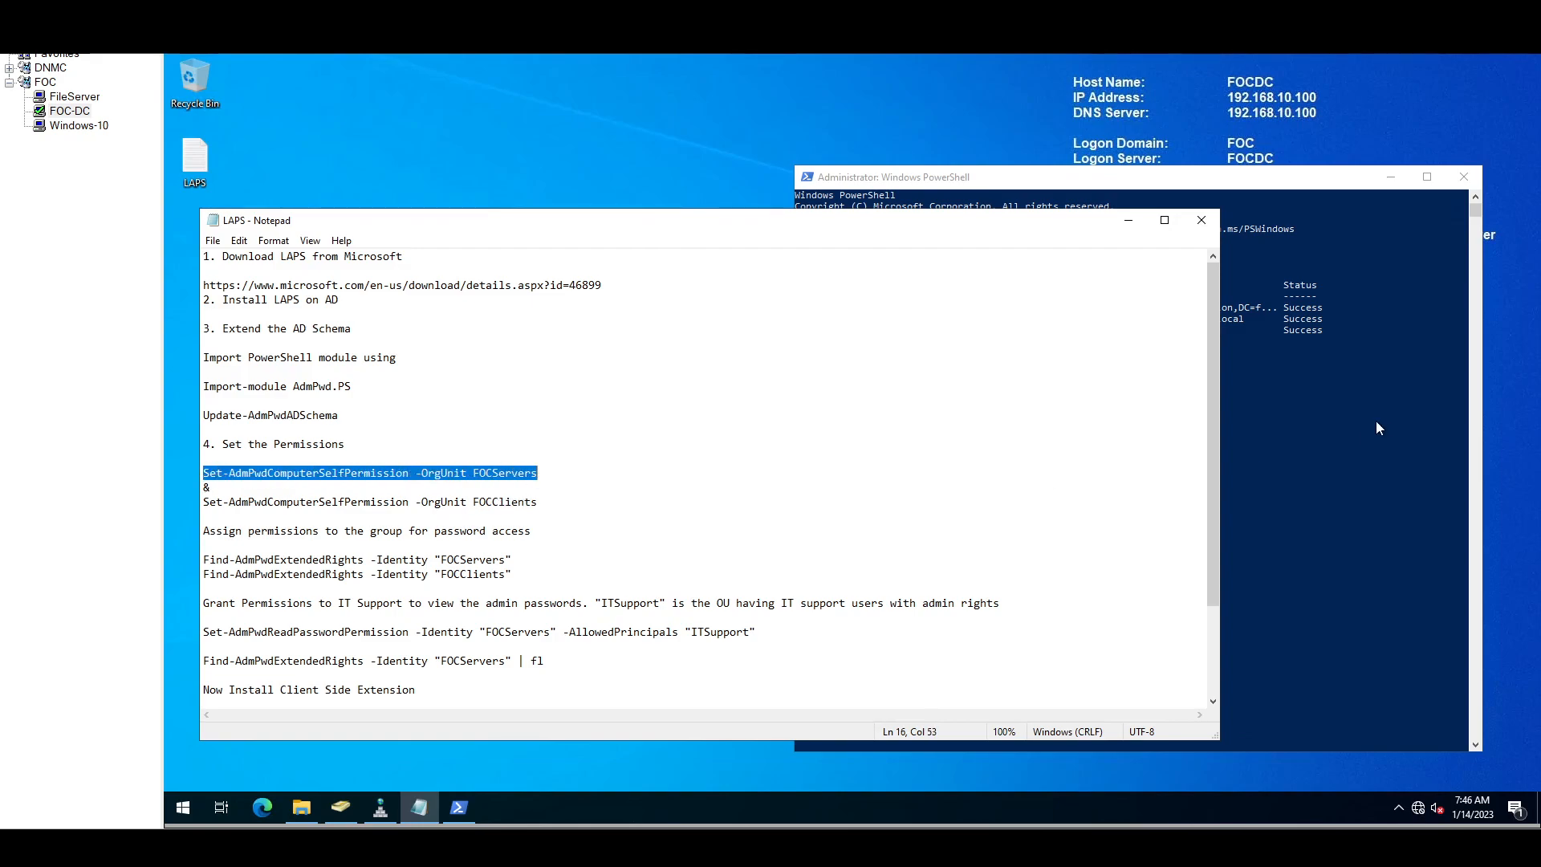
{"action": "left_click", "coordinate": [1333, 387]}
{"action": "right_click", "coordinate": [1059, 365]}
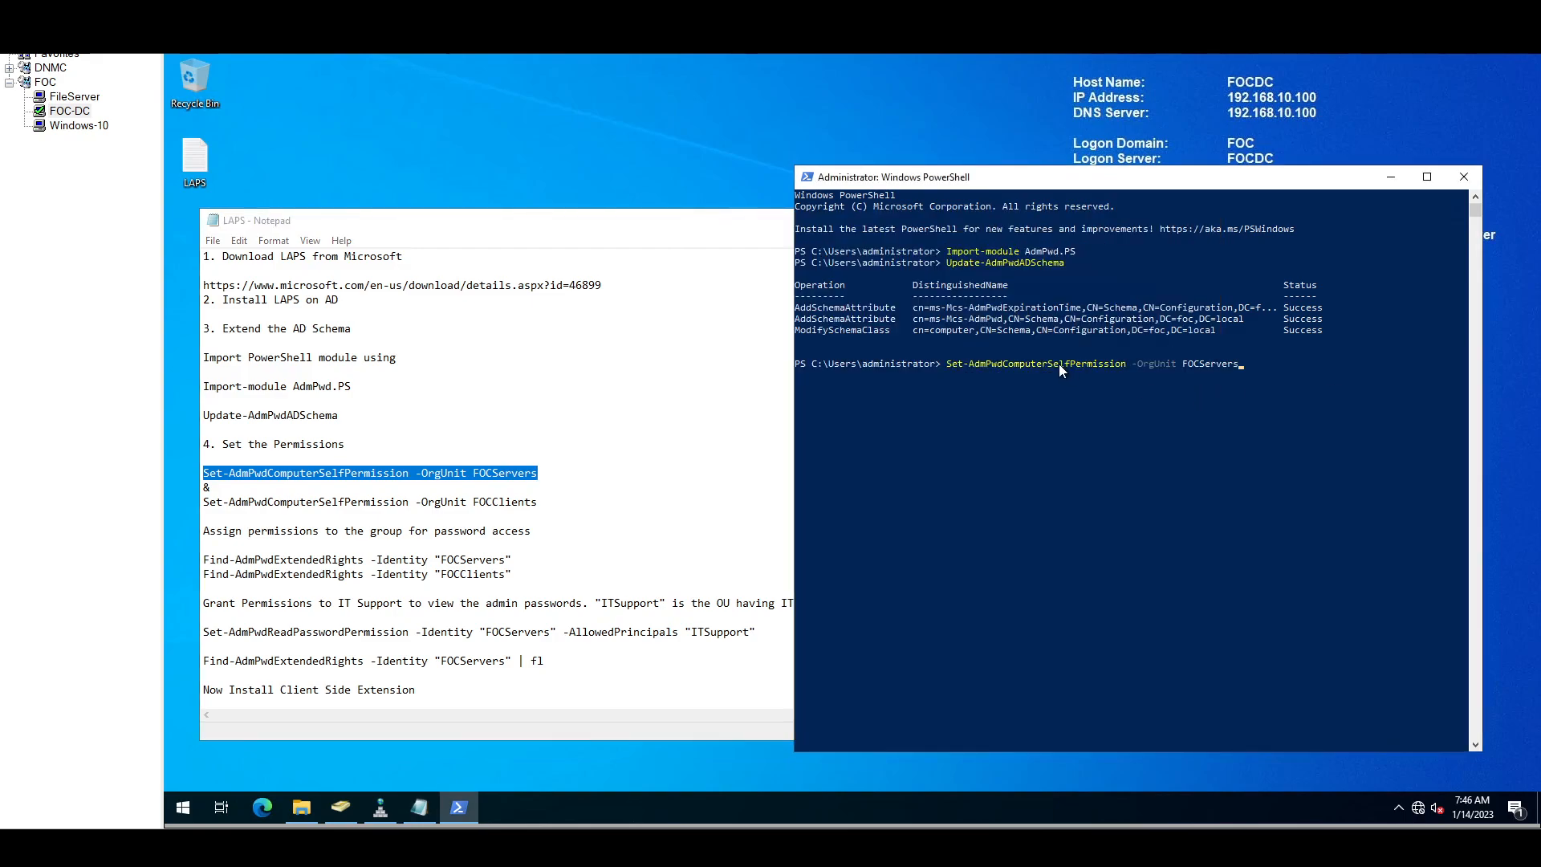
{"action": "key", "text": "Return"}
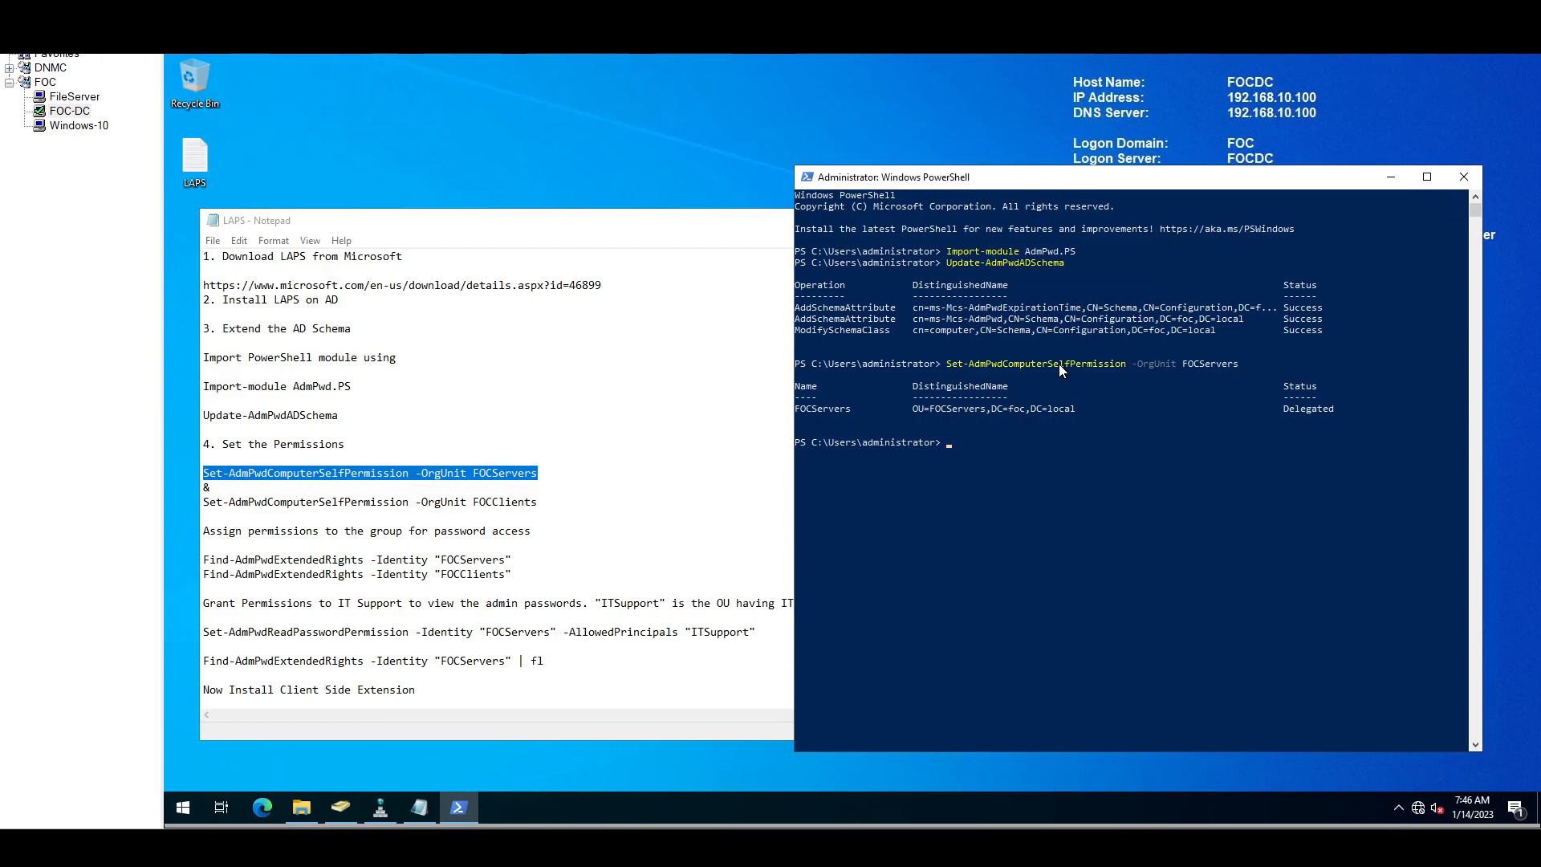
Step: Run Set-AdmPwdComputerSelfPermission for FOCClients, also reported as Delegated
{"action": "left_click_drag", "start_coordinate": [201, 505], "coordinate": [560, 508]}
{"action": "key", "text": "ctrl+c"}
{"action": "left_click", "coordinate": [1291, 466]}
{"action": "right_click", "coordinate": [1226, 462]}
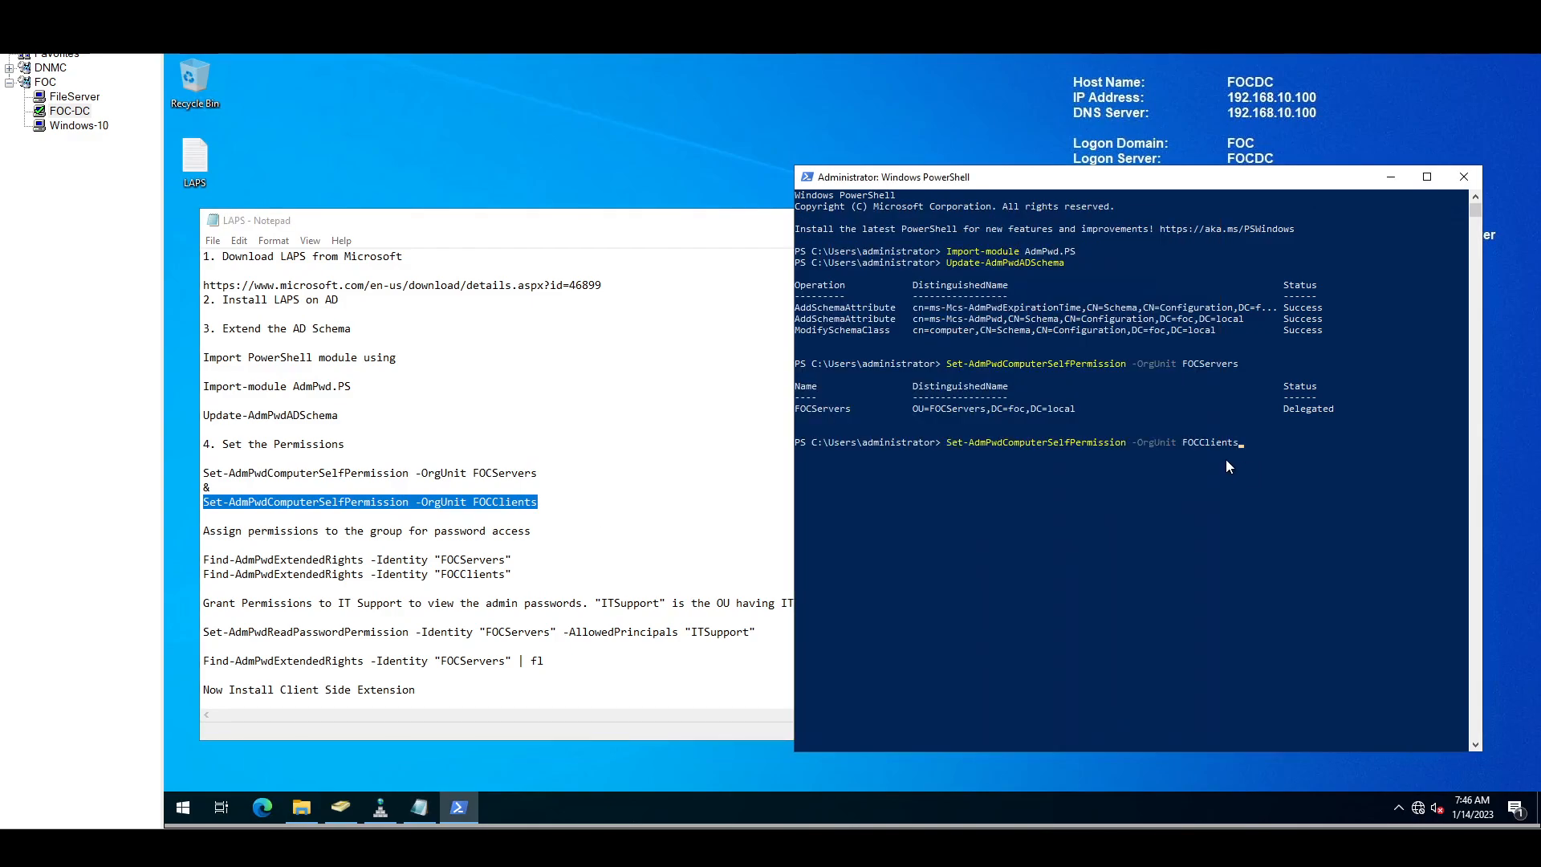
{"action": "key", "text": "Return"}
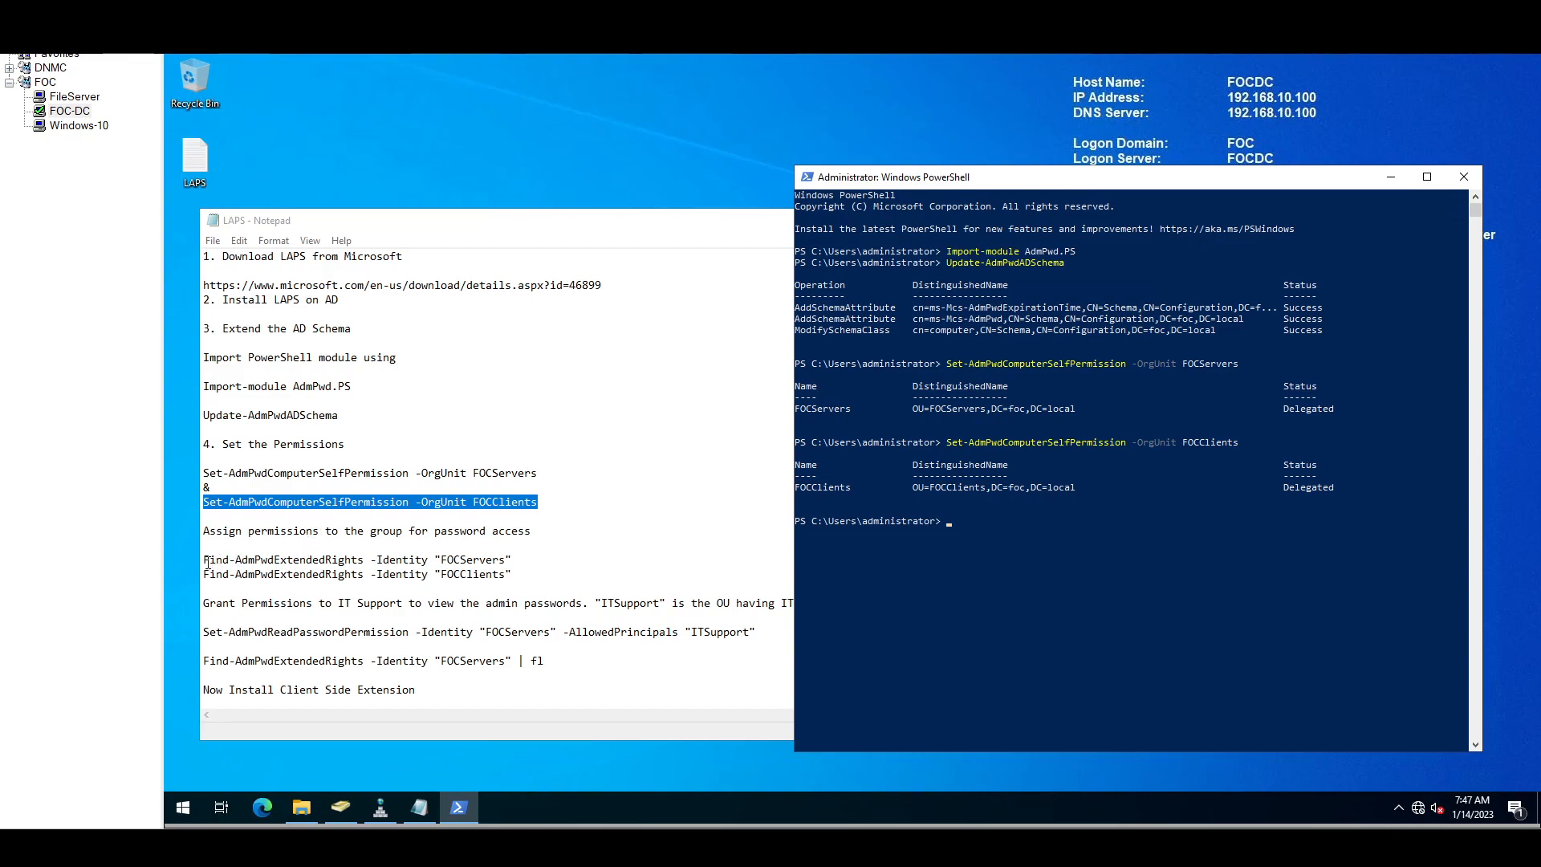
{"action": "left_click_drag", "start_coordinate": [205, 560], "coordinate": [513, 561]}
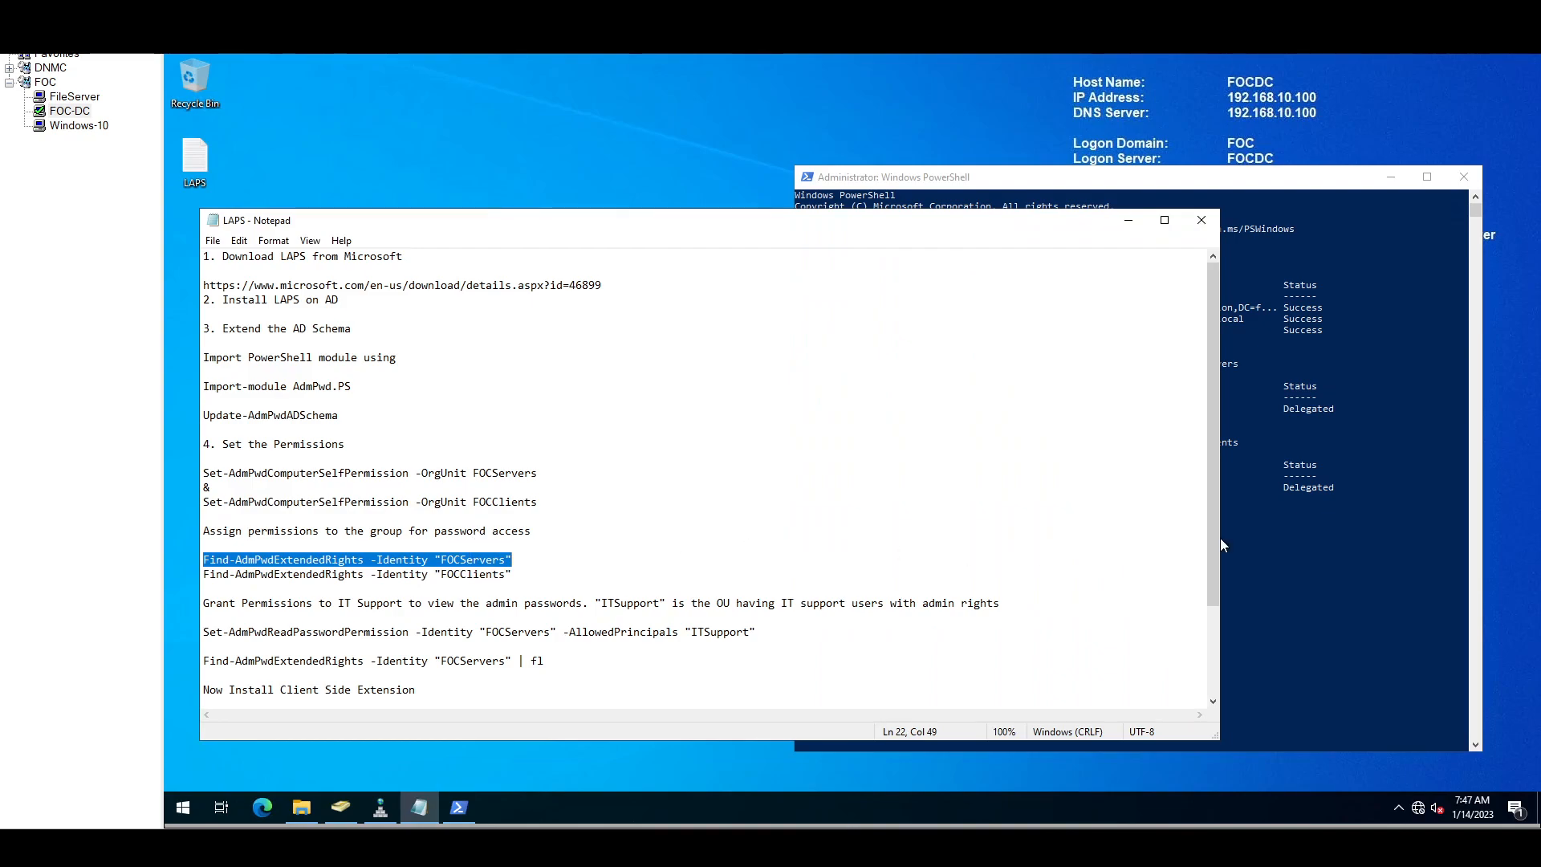
Step: Run Find-AdmPwdExtendedRights for FOCServers and FOCClients, showing SYSTEM and Domain Admins, then return to ADUC
{"action": "left_click", "coordinate": [1255, 521]}
{"action": "right_click", "coordinate": [1111, 541]}
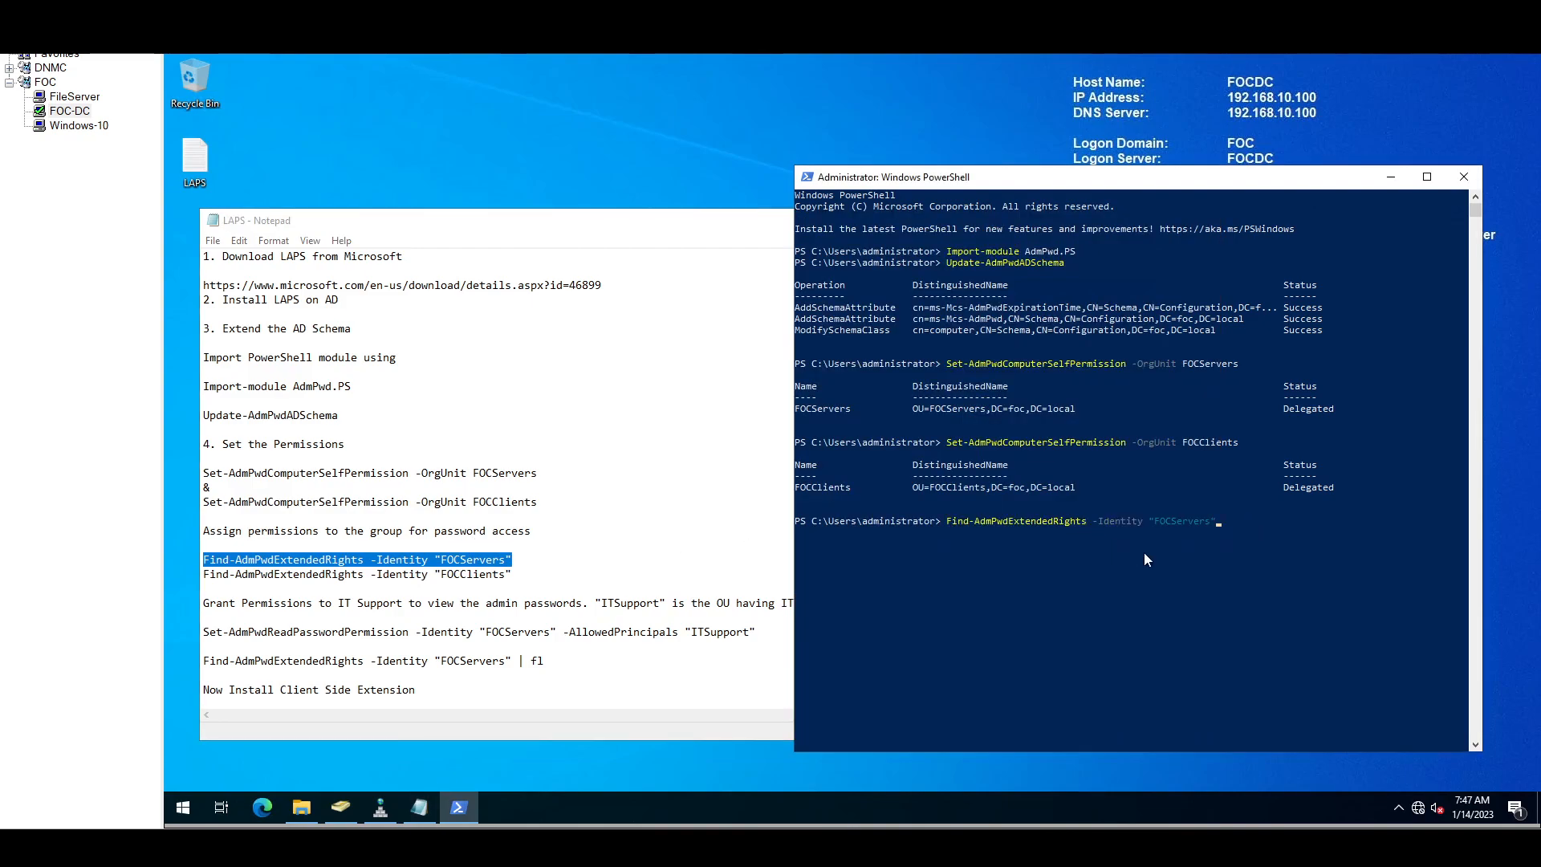
{"action": "key", "text": "Return"}
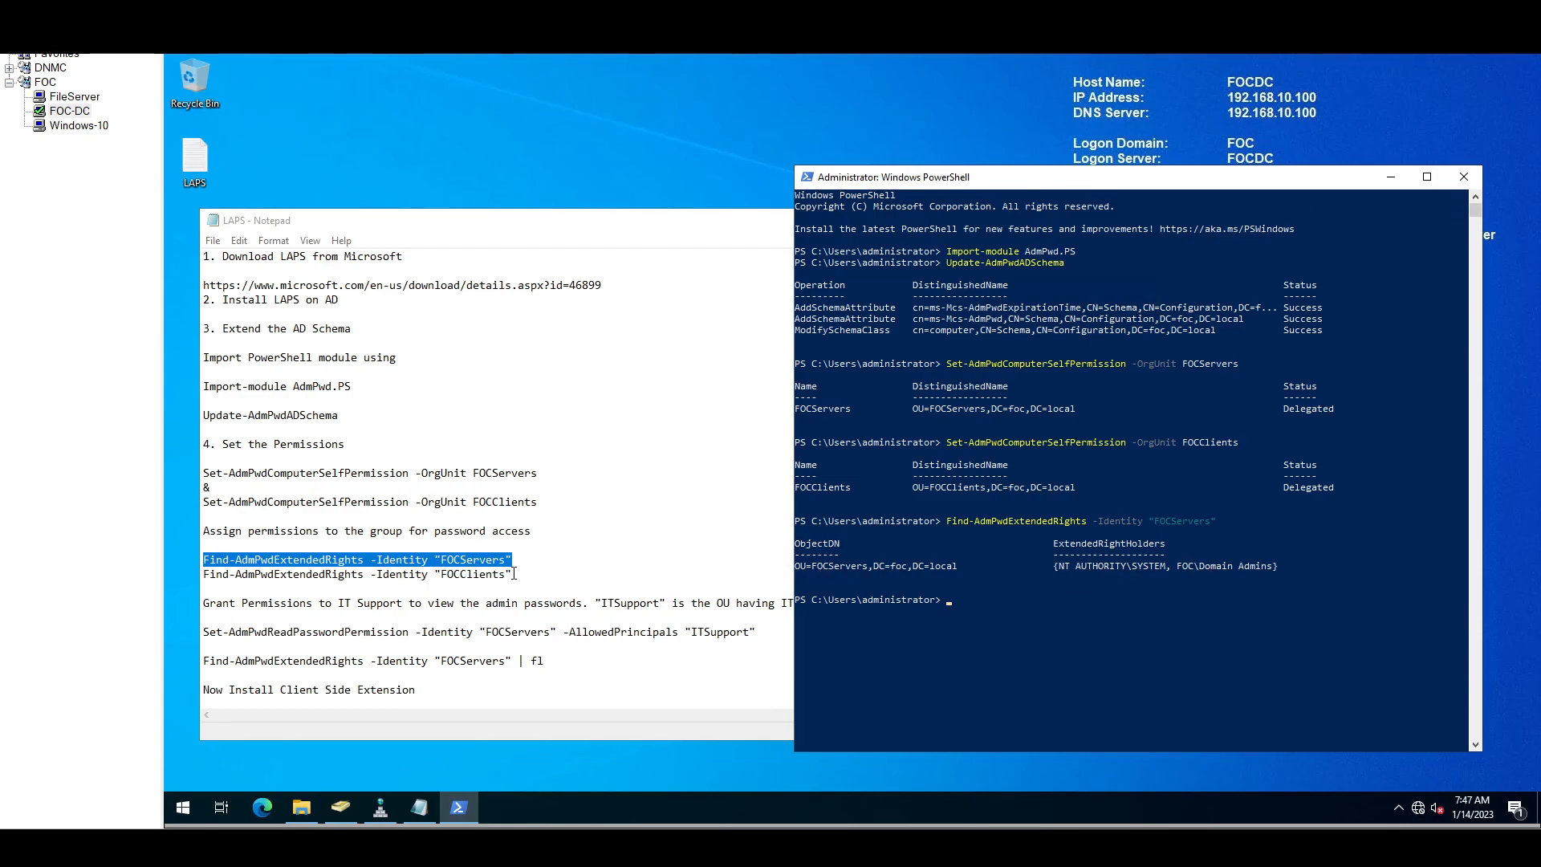
{"action": "left_click_drag", "start_coordinate": [518, 574], "coordinate": [205, 580]}
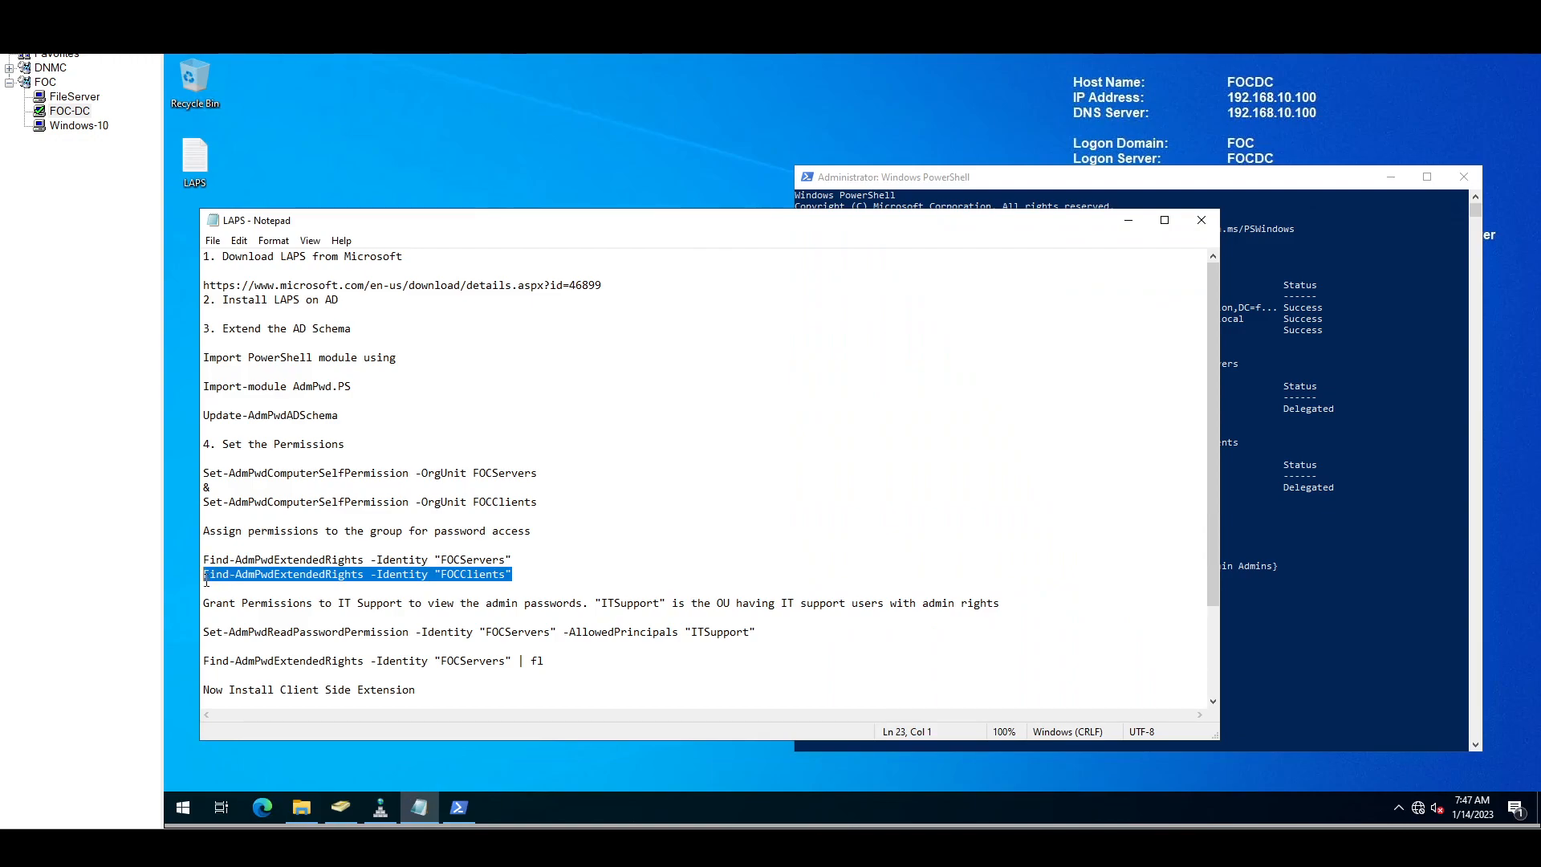
{"action": "left_click", "coordinate": [1284, 591]}
{"action": "right_click", "coordinate": [1234, 591]}
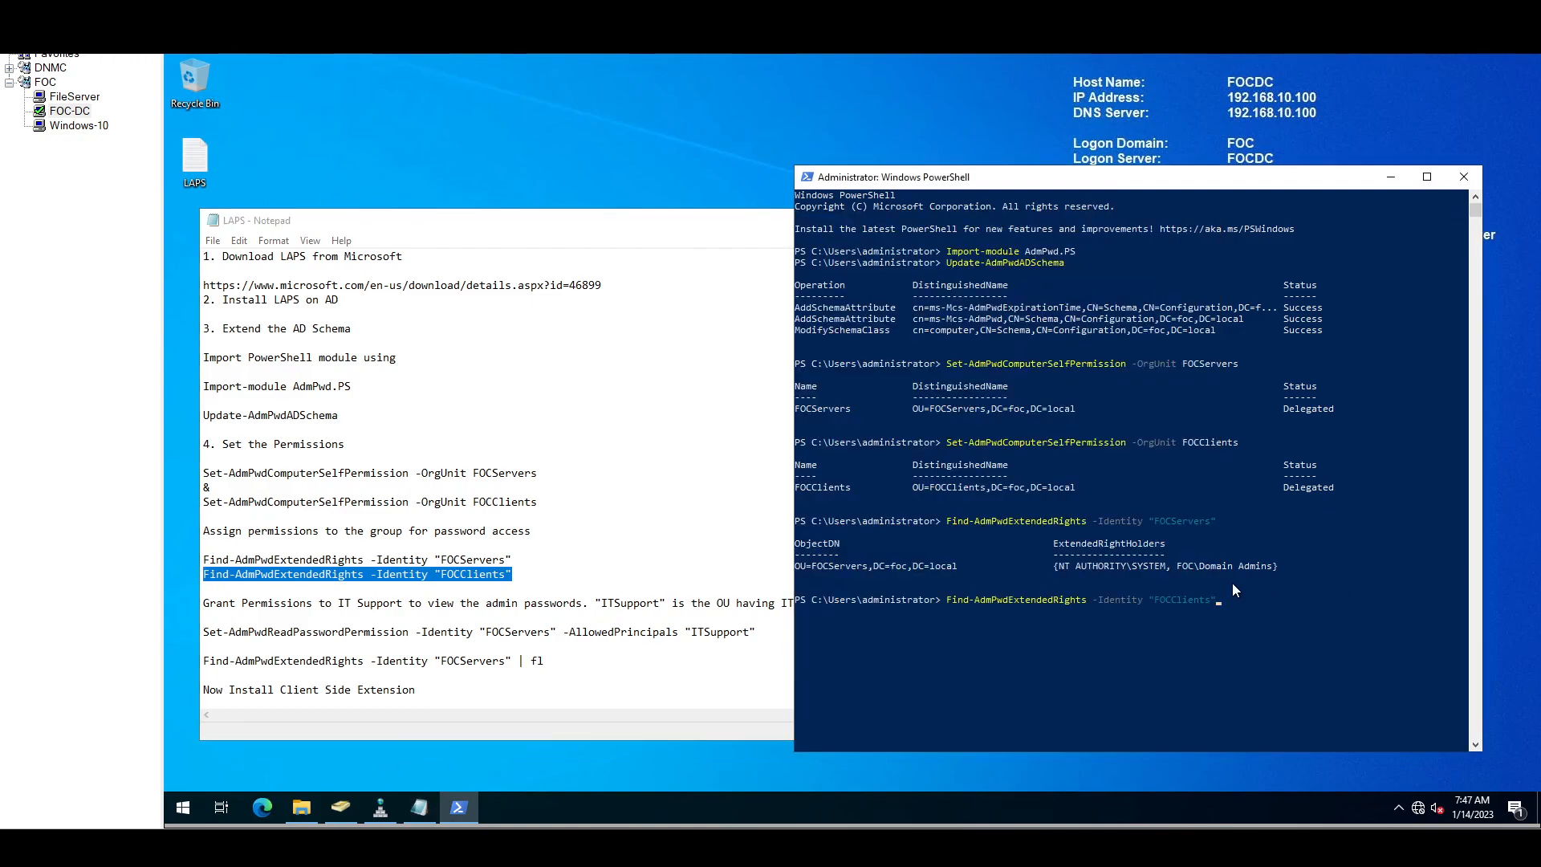
{"action": "key", "text": "Return"}
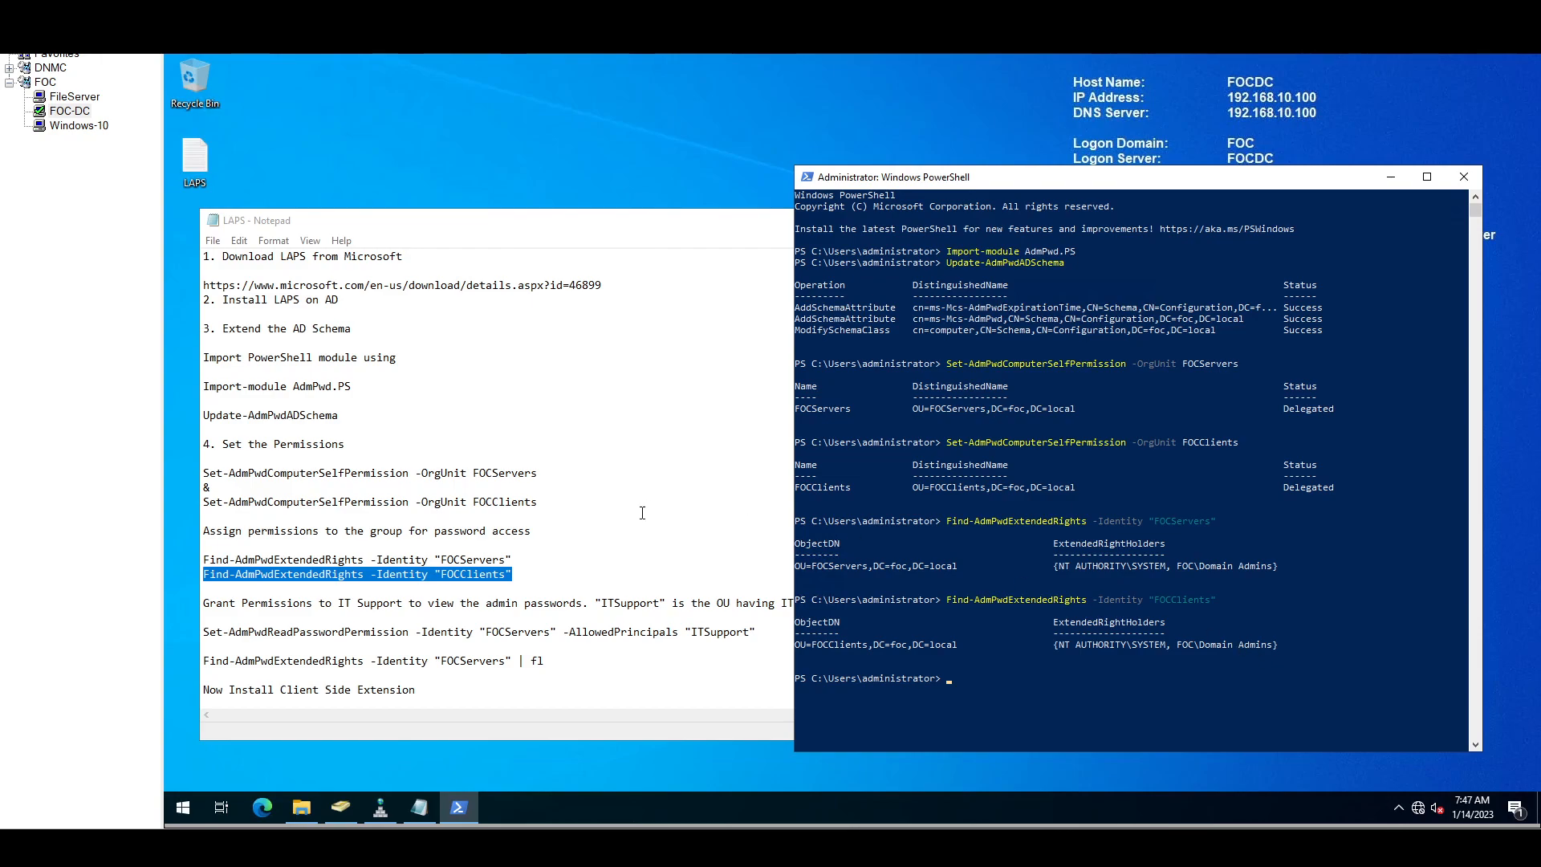
{"action": "left_click", "coordinate": [344, 806]}
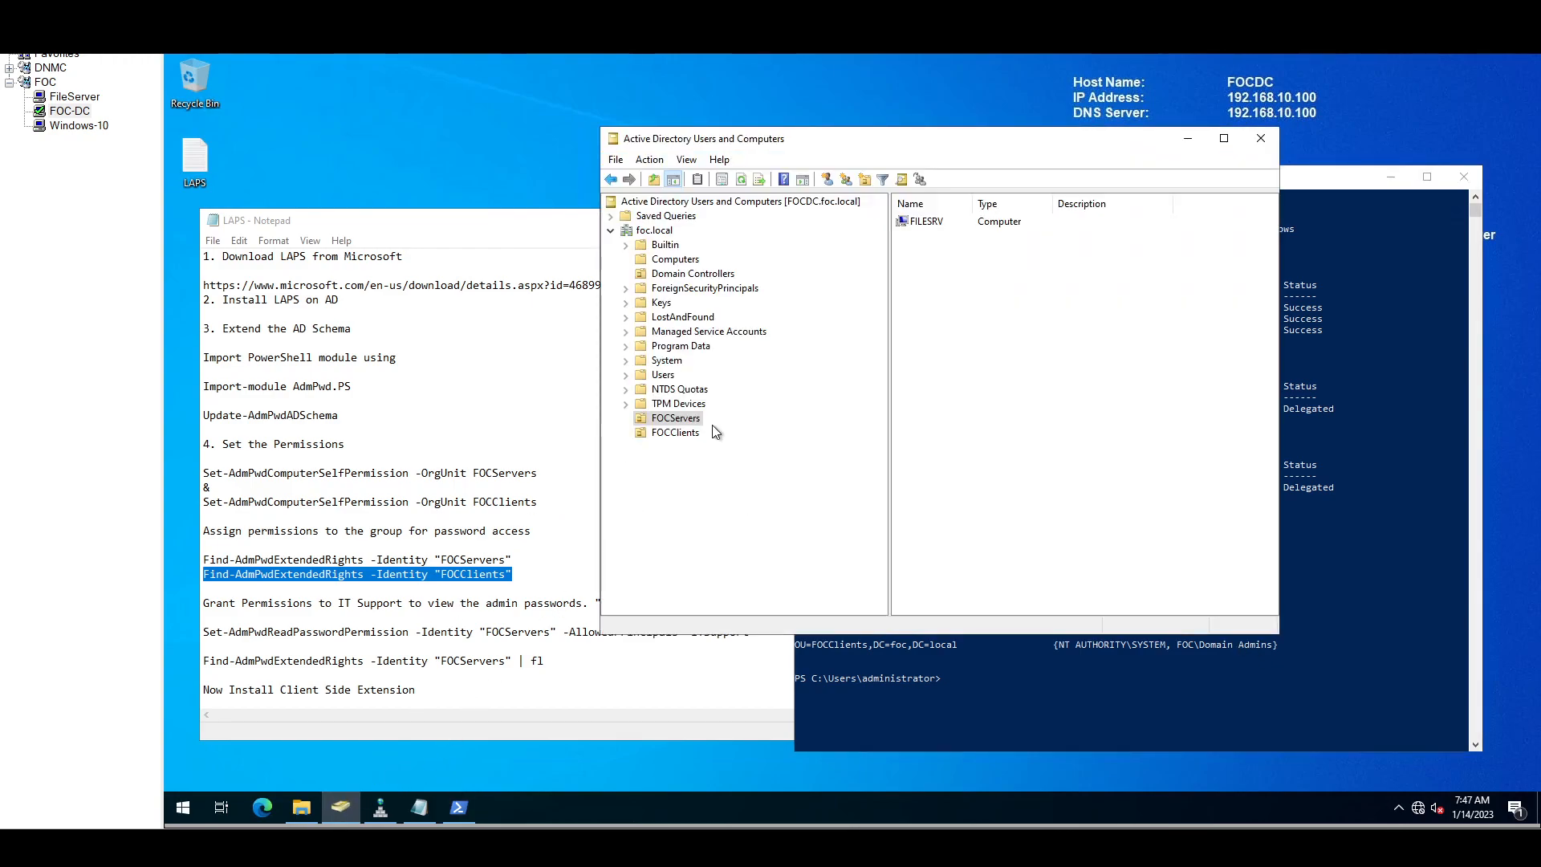
Step: Inspect a user account's group memberships in the Users container
{"action": "left_click", "coordinate": [666, 376]}
{"action": "left_click", "coordinate": [942, 224]}
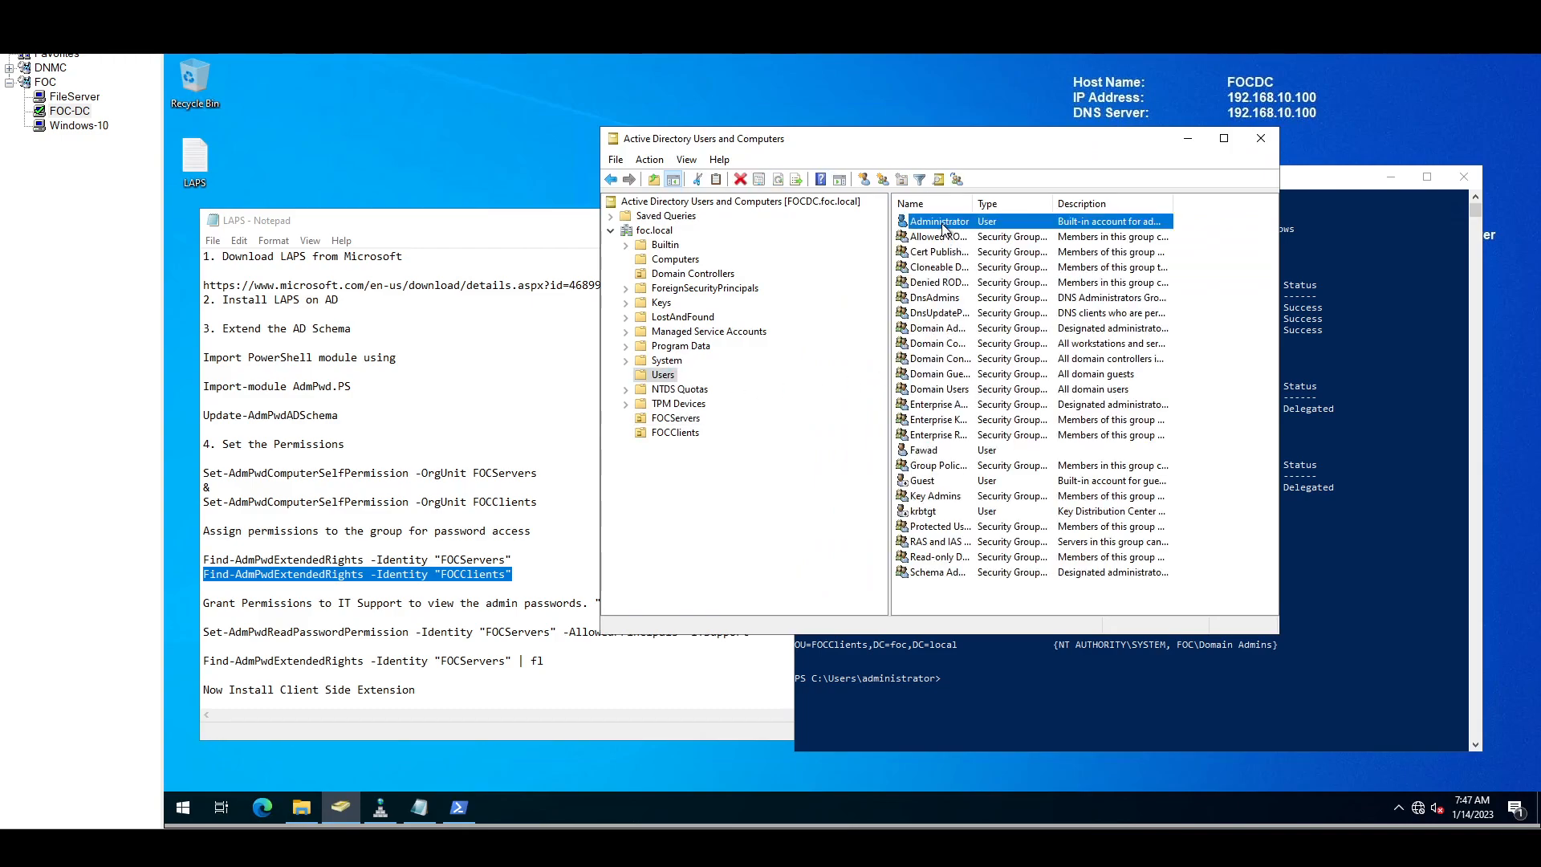
{"action": "left_click", "coordinate": [929, 454]}
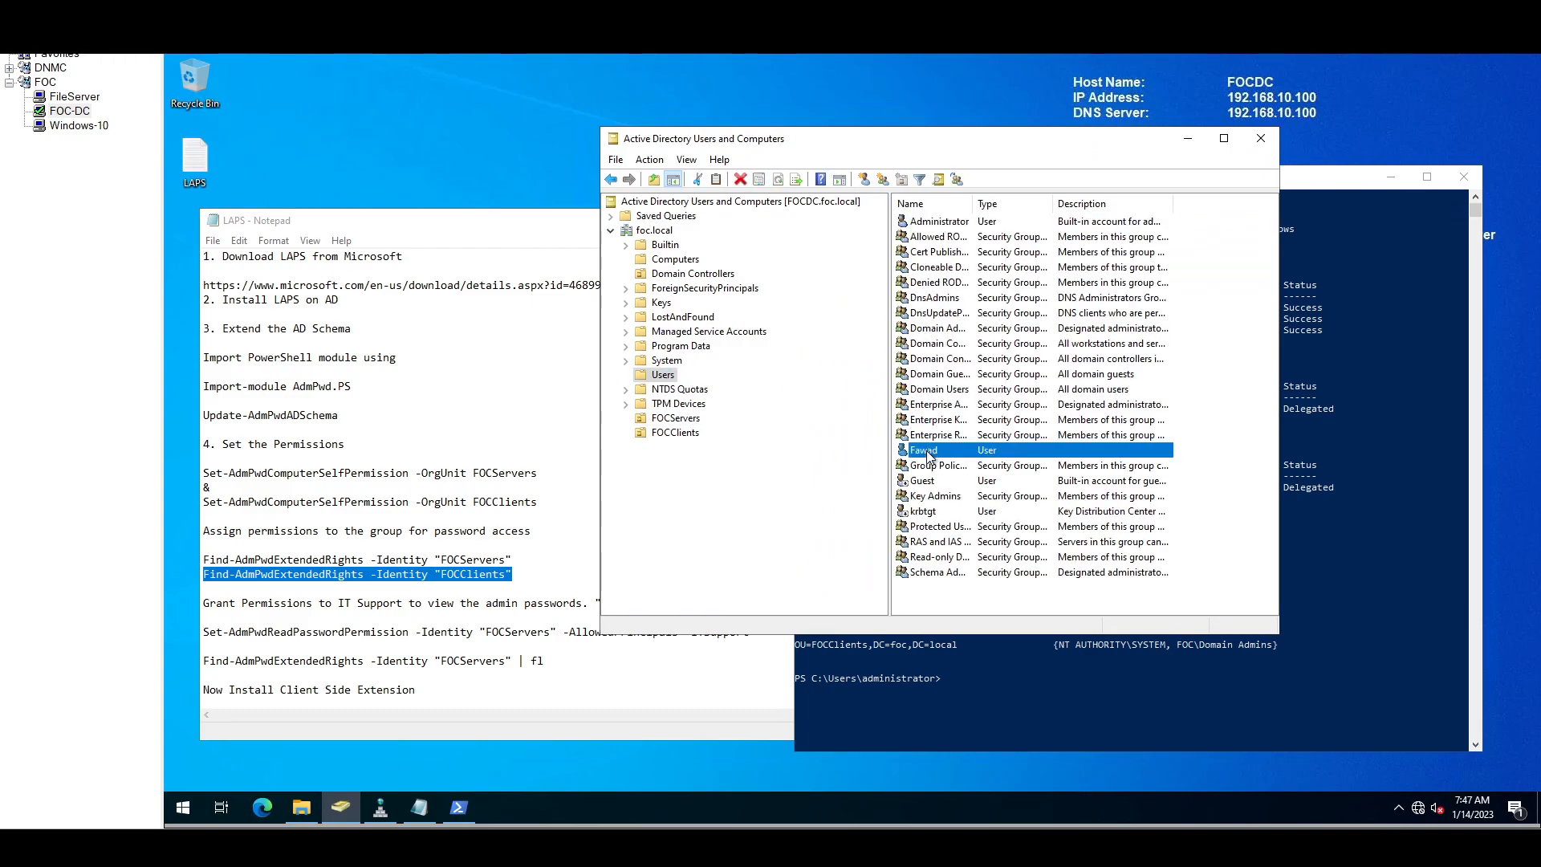
{"action": "double_click", "coordinate": [928, 454]}
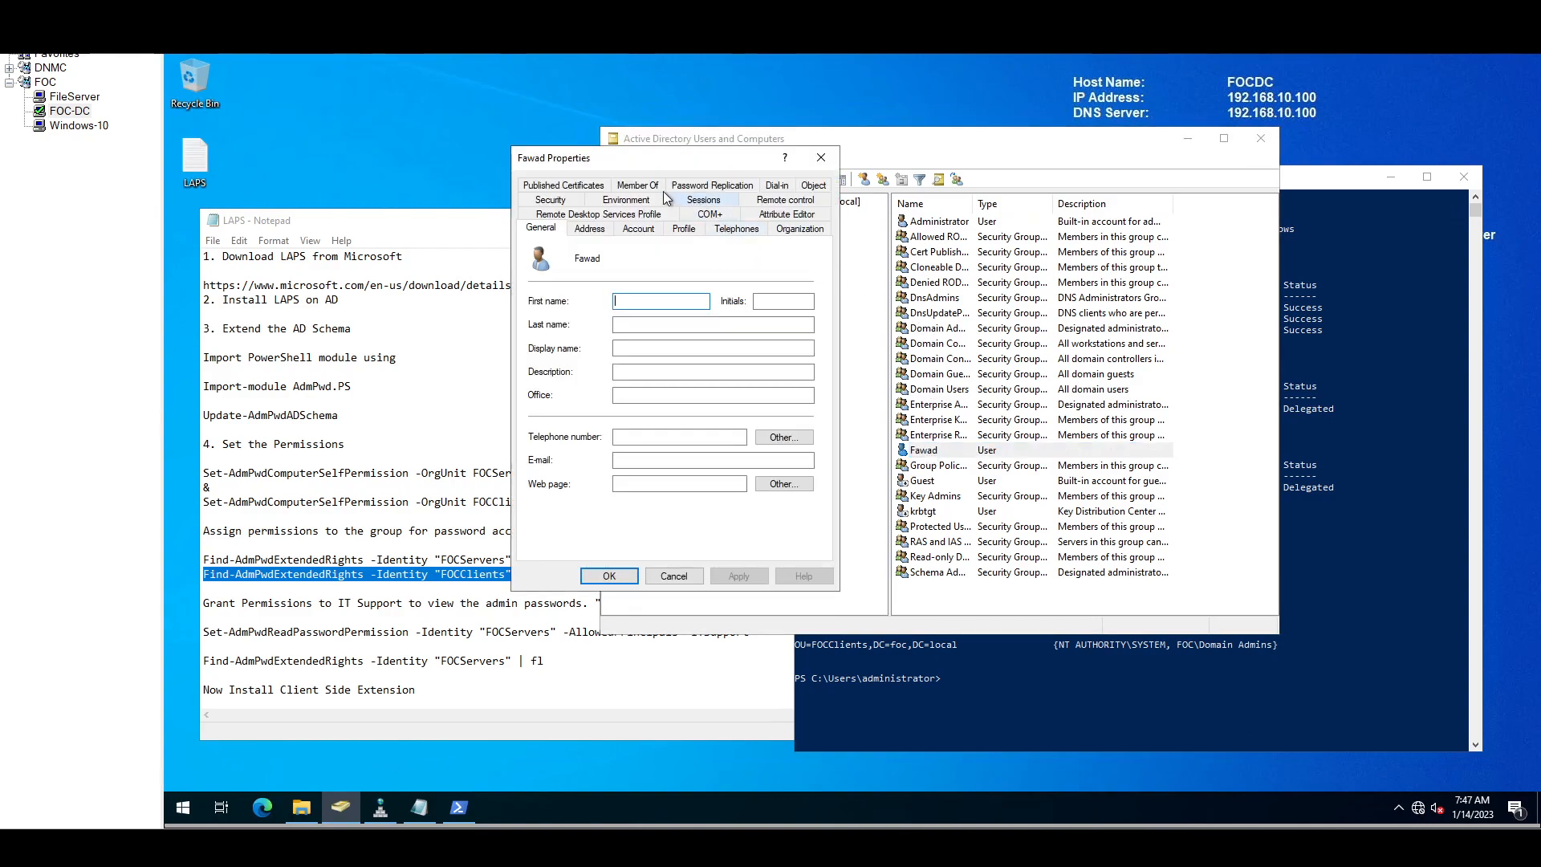
{"action": "left_click", "coordinate": [638, 228]}
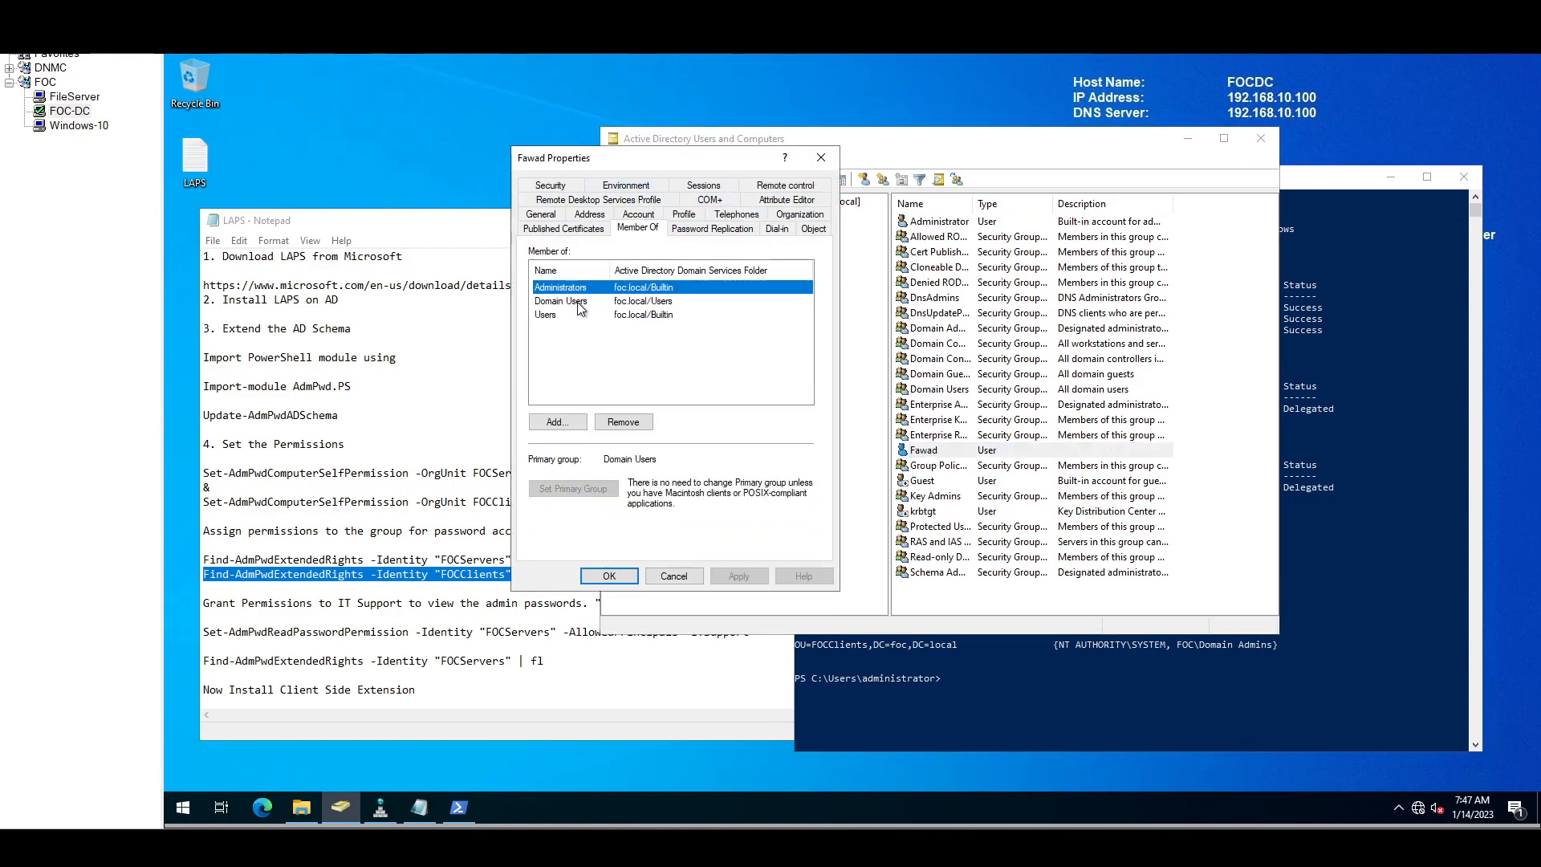
{"action": "left_click", "coordinate": [681, 577]}
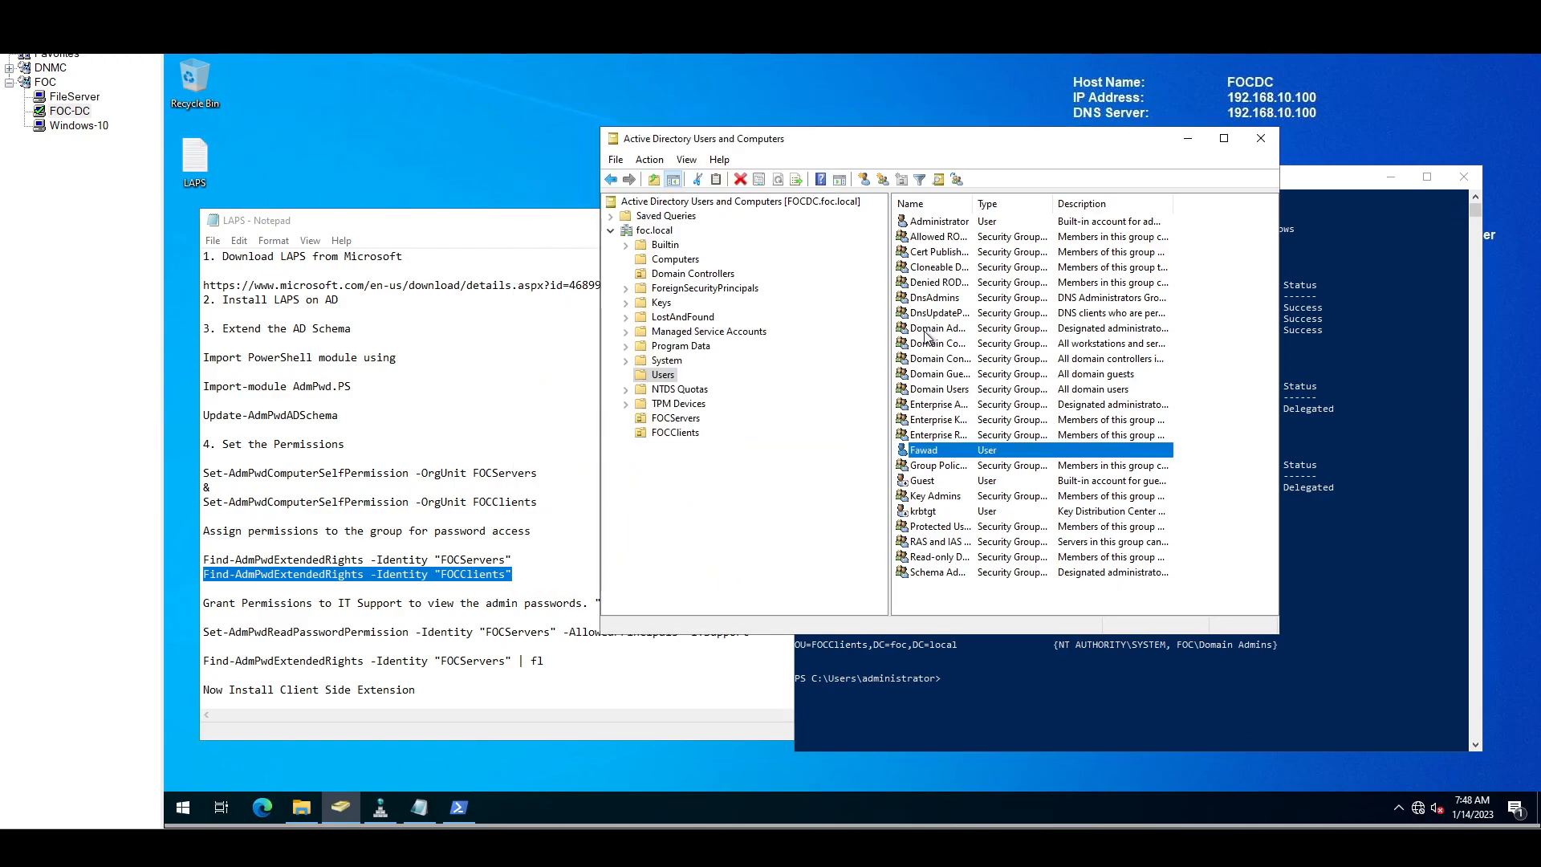
Step: Create an organizational unit named ITSupport under foc.local
{"action": "left_click", "coordinate": [657, 232]}
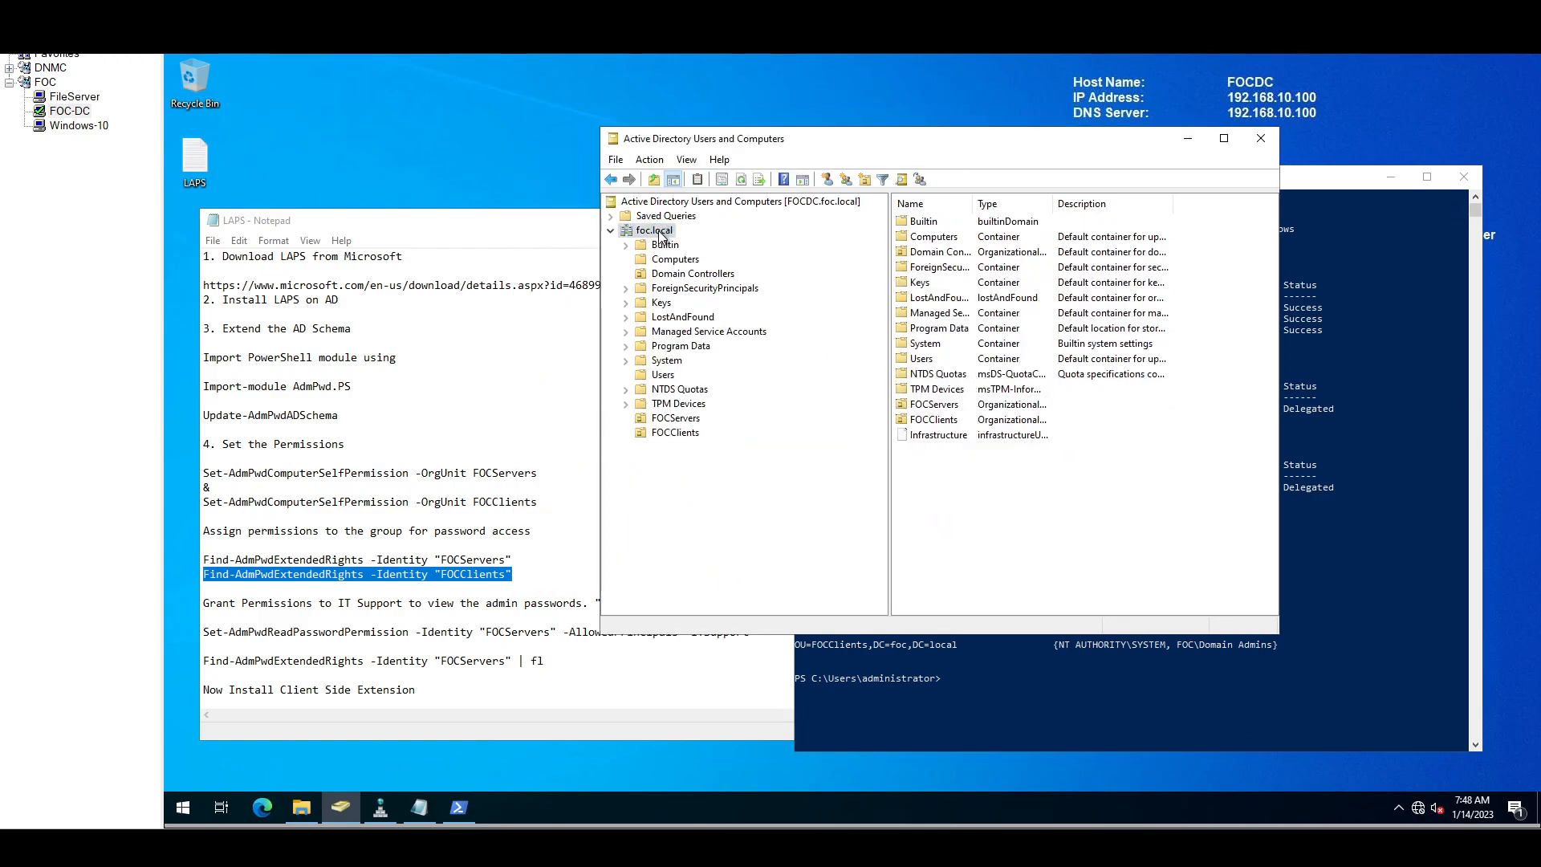
{"action": "right_click", "coordinate": [660, 235]}
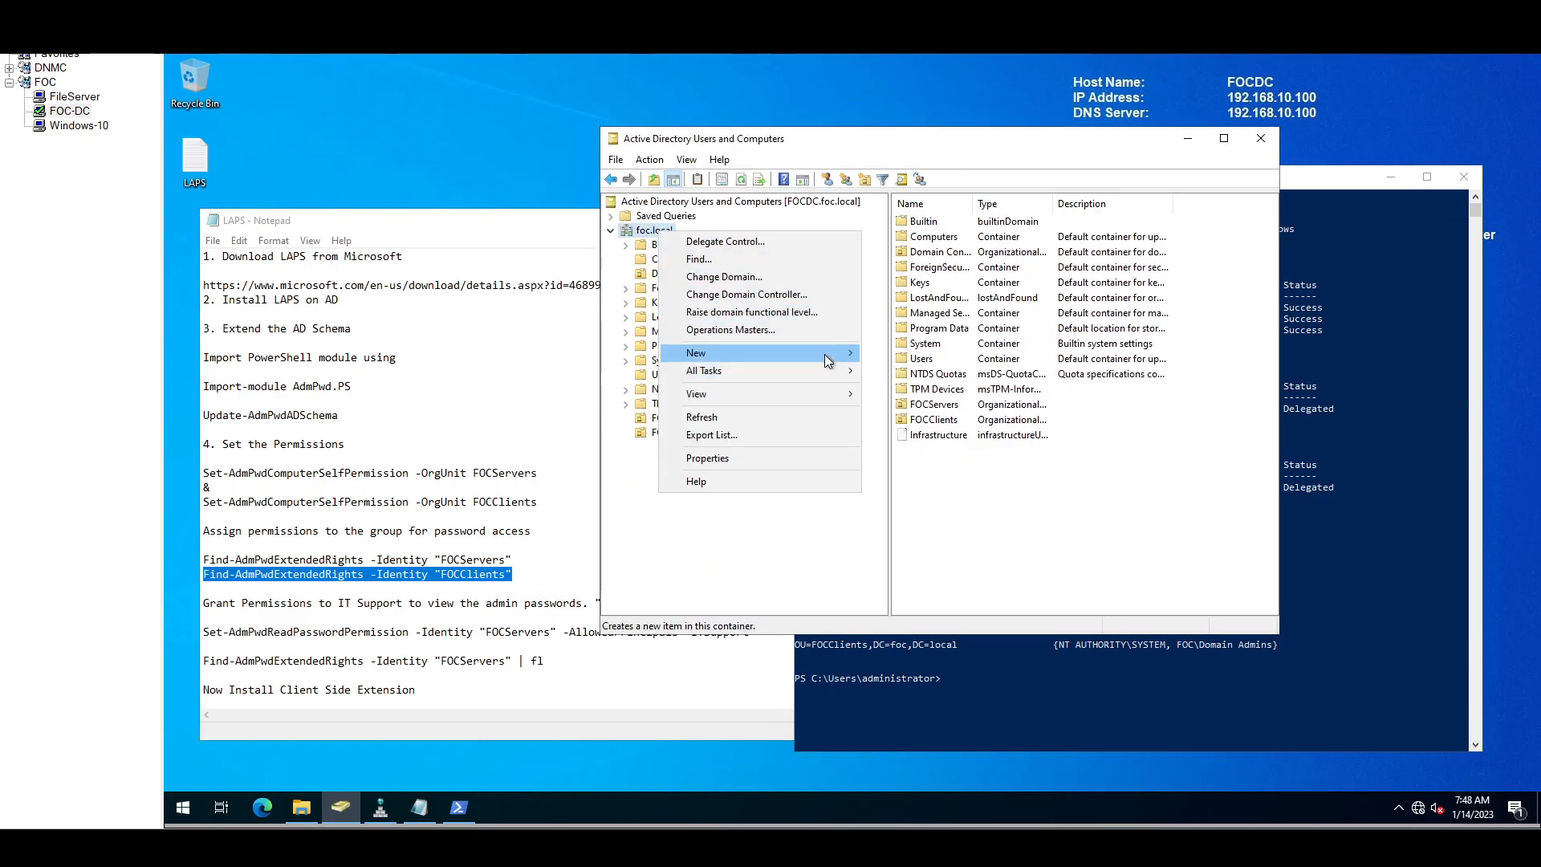
{"action": "mouse_move", "coordinate": [825, 354]}
{"action": "left_click", "coordinate": [946, 480]}
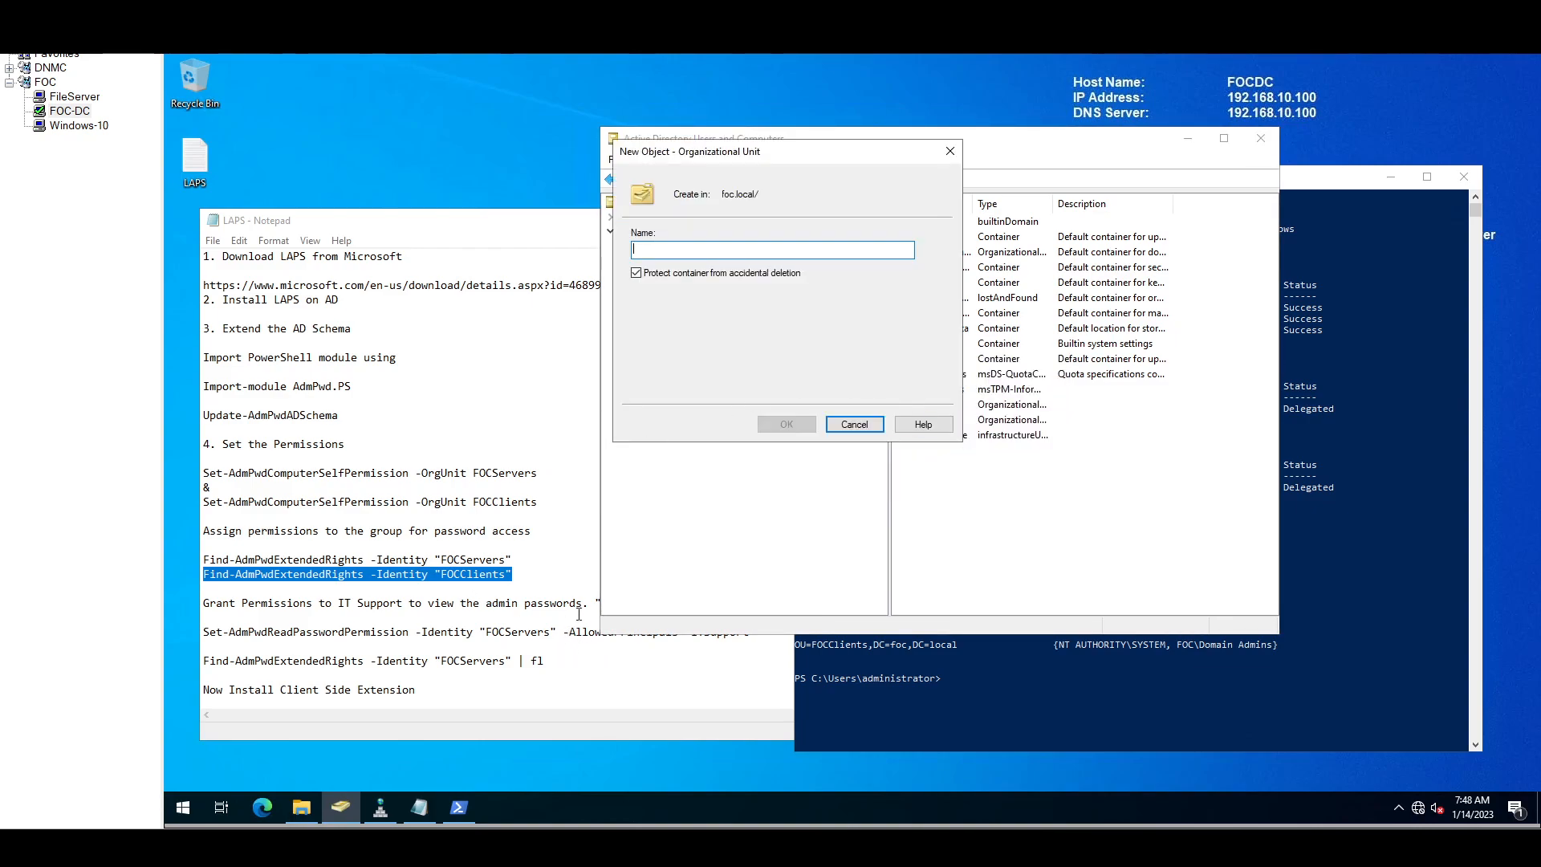
{"action": "type", "text": "I"}
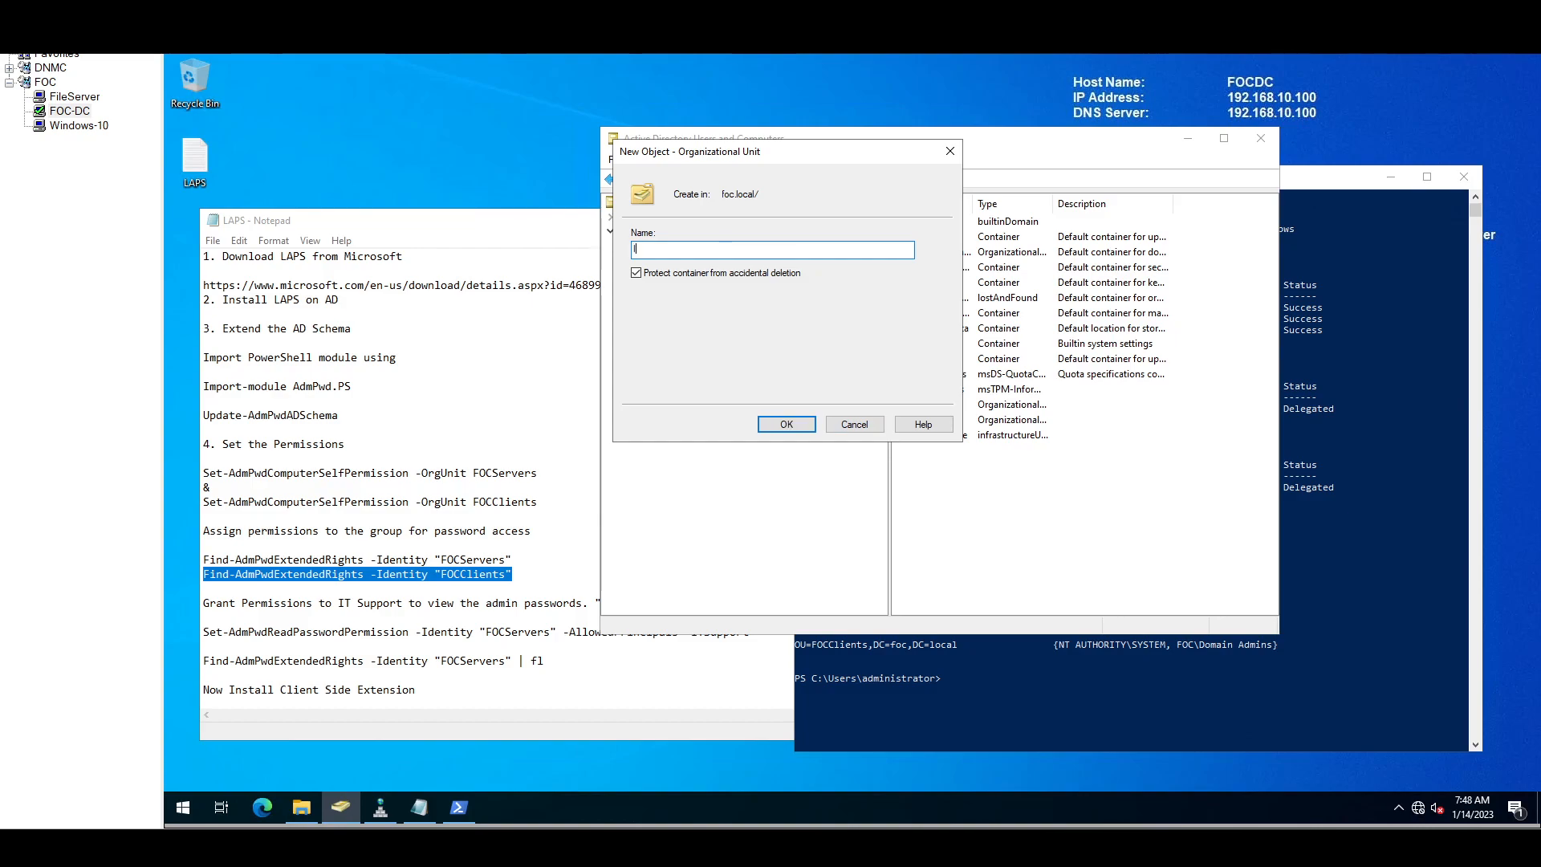
{"action": "type", "text": "TSupport"}
{"action": "left_click", "coordinate": [802, 430]}
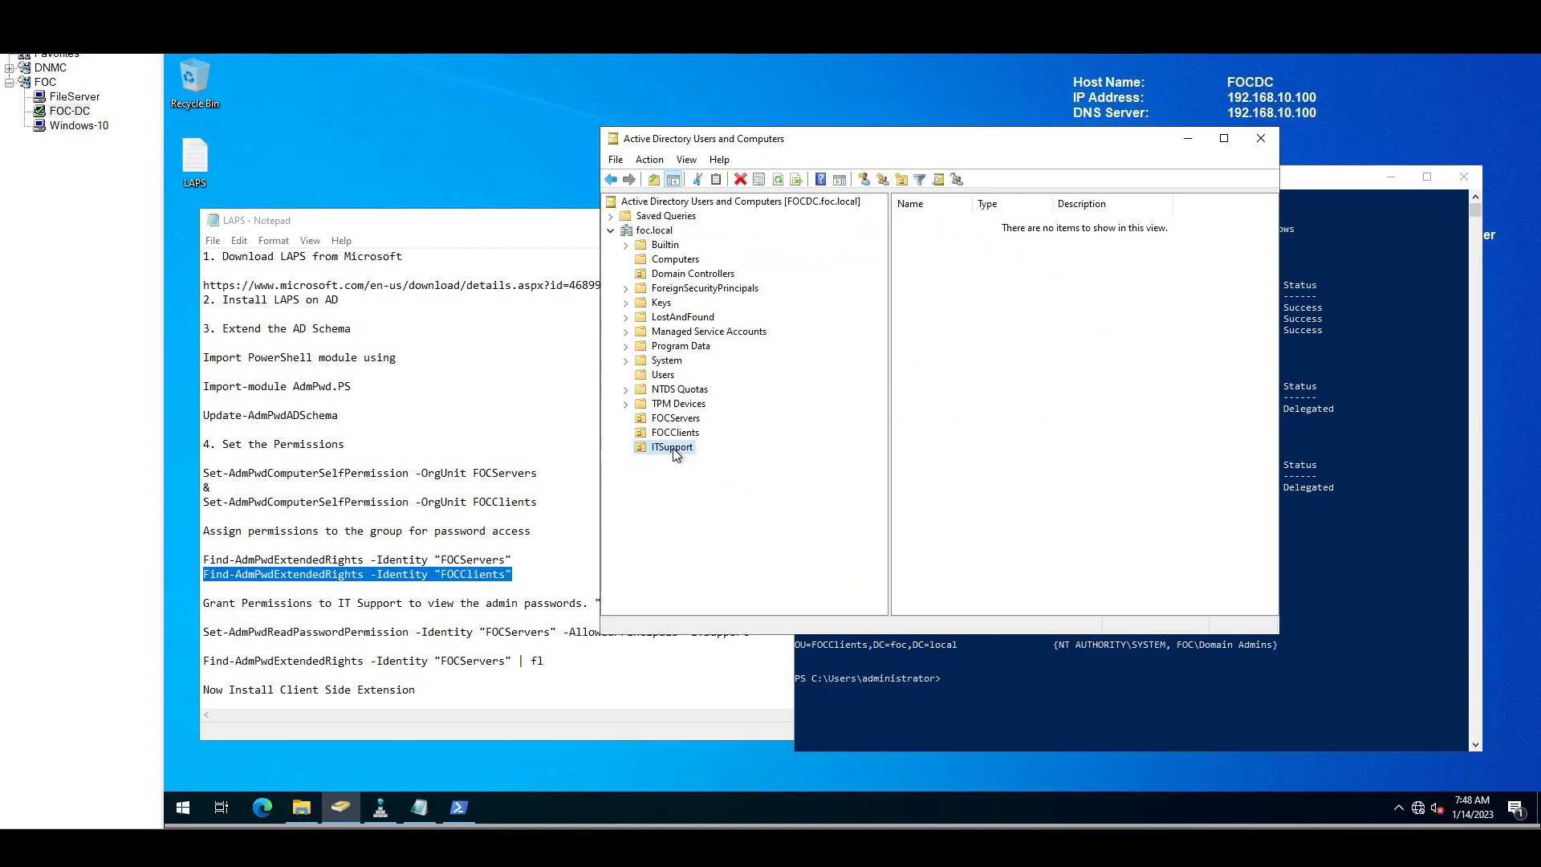
Step: Paste the Set-AdmPwdReadPasswordPermission command for ITSupport on FOCServers into PowerShell; it fails to resolve the identity
{"action": "left_click", "coordinate": [505, 612]}
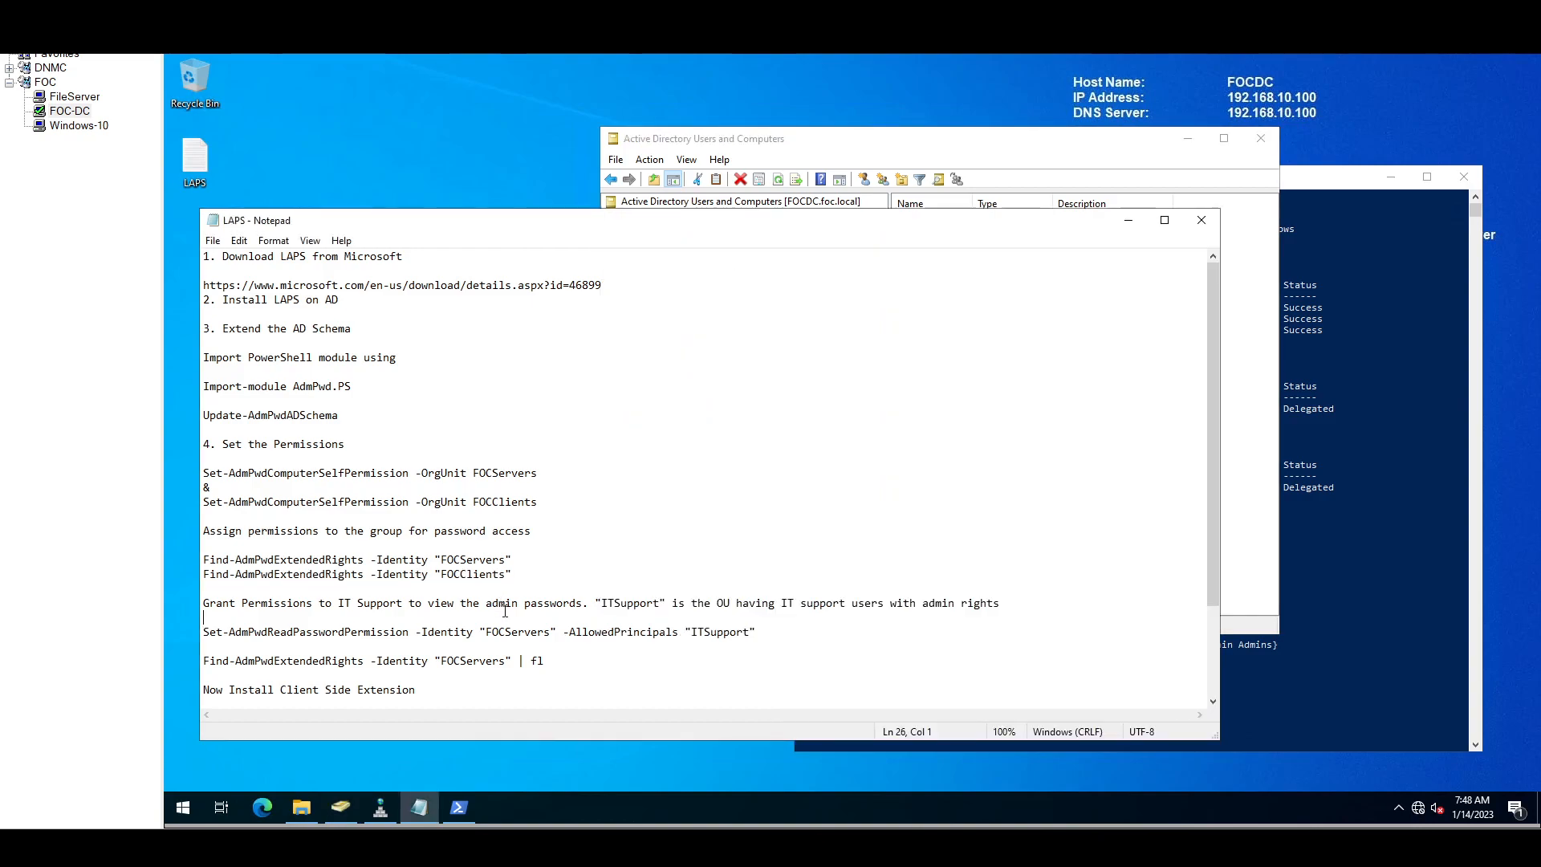
{"action": "left_click", "coordinate": [206, 633]}
{"action": "left_click_drag", "start_coordinate": [207, 633], "coordinate": [476, 650]}
{"action": "left_click_drag", "start_coordinate": [606, 645], "coordinate": [756, 639]}
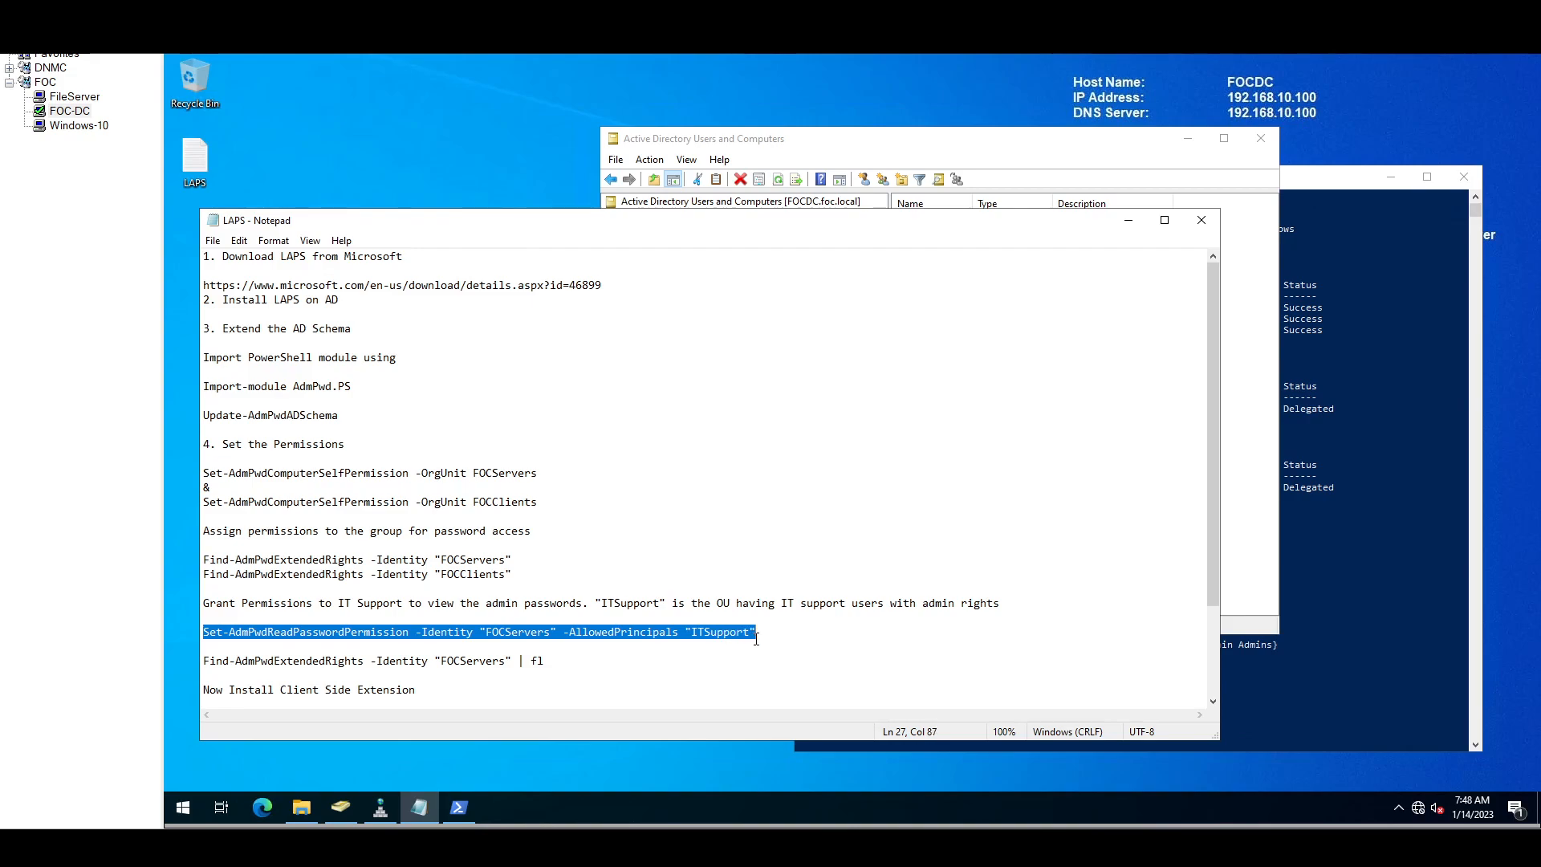
{"action": "left_click", "coordinate": [1363, 511]}
{"action": "right_click", "coordinate": [1066, 631]}
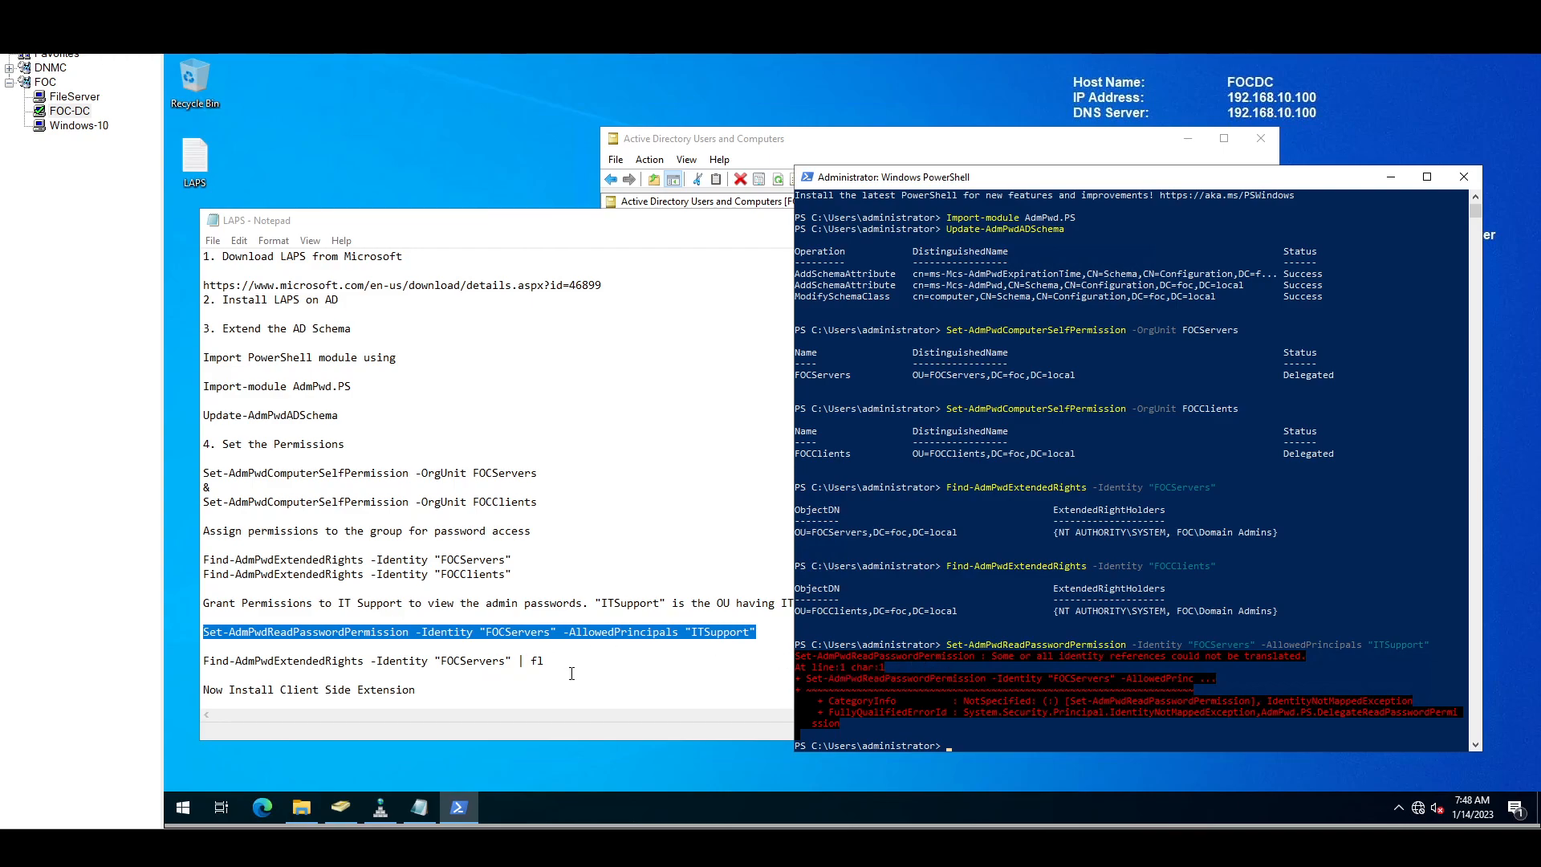
Step: Start a new command, typing set-Adm and tab-completing the cmdlet name
{"action": "left_click", "coordinate": [934, 722]}
{"action": "type", "text": "se"}
{"action": "type", "text": "t-Adm"}
{"action": "key", "text": "Tab"}
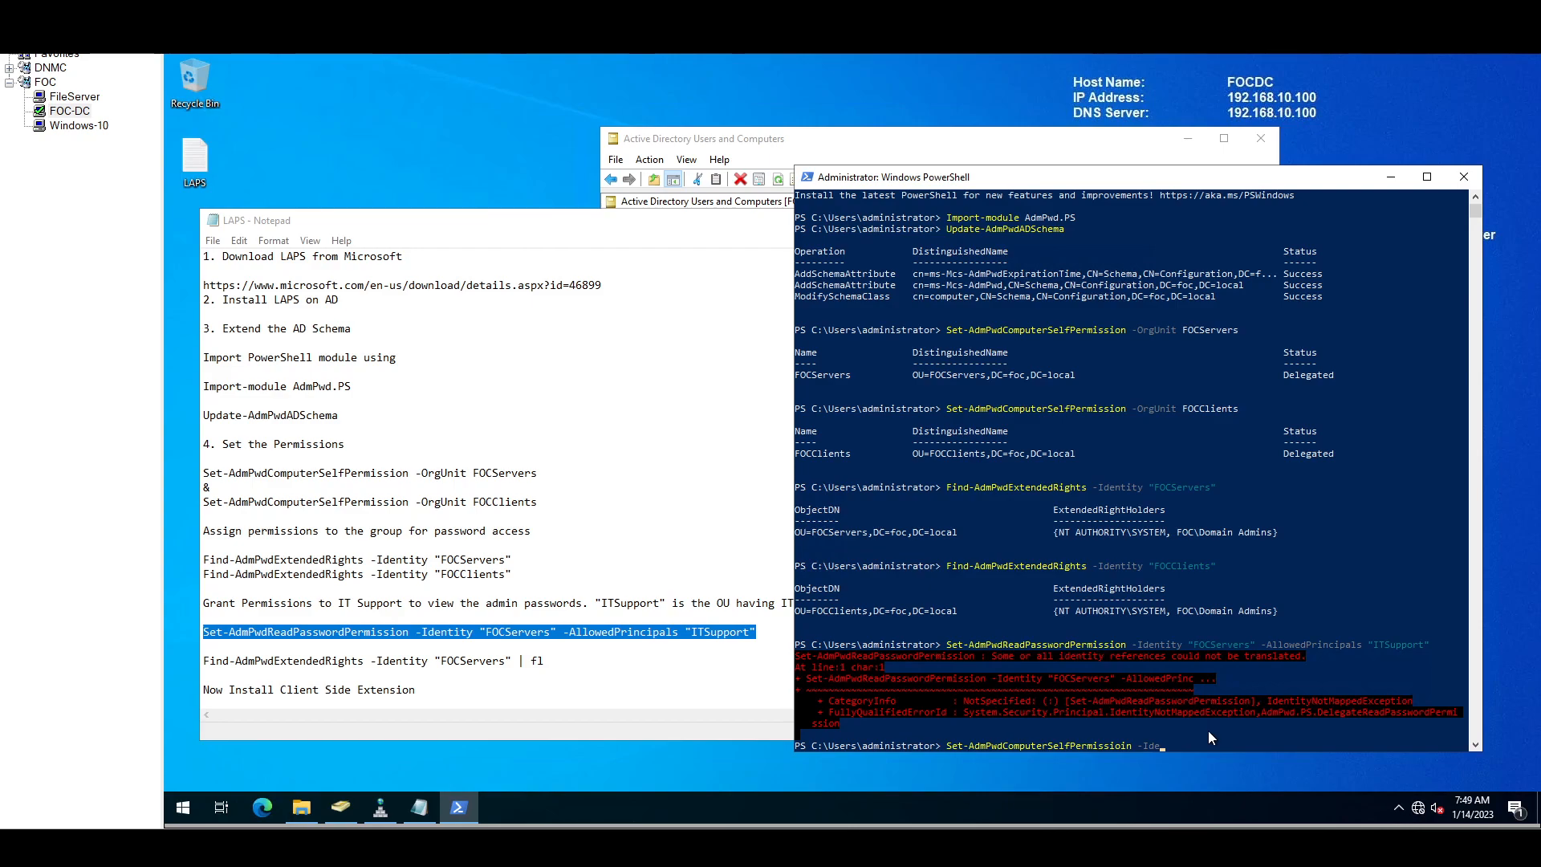
Step: Finish the retry with -Identity "FOCServers" -AllowedPrincipals "ITSupport" and run it; the cmdlet name isn't recognized
{"action": "type", "text": "n"}
{"action": "type", "text": "tity \"\"FOCServers\""}
{"action": "key", "text": "Left"}
{"action": "type", "text": "-AllowedPrincipals \"\""}
{"action": "key", "text": "Left"}
{"action": "type", "text": "ITSupport"}
{"action": "key", "text": "Return"}
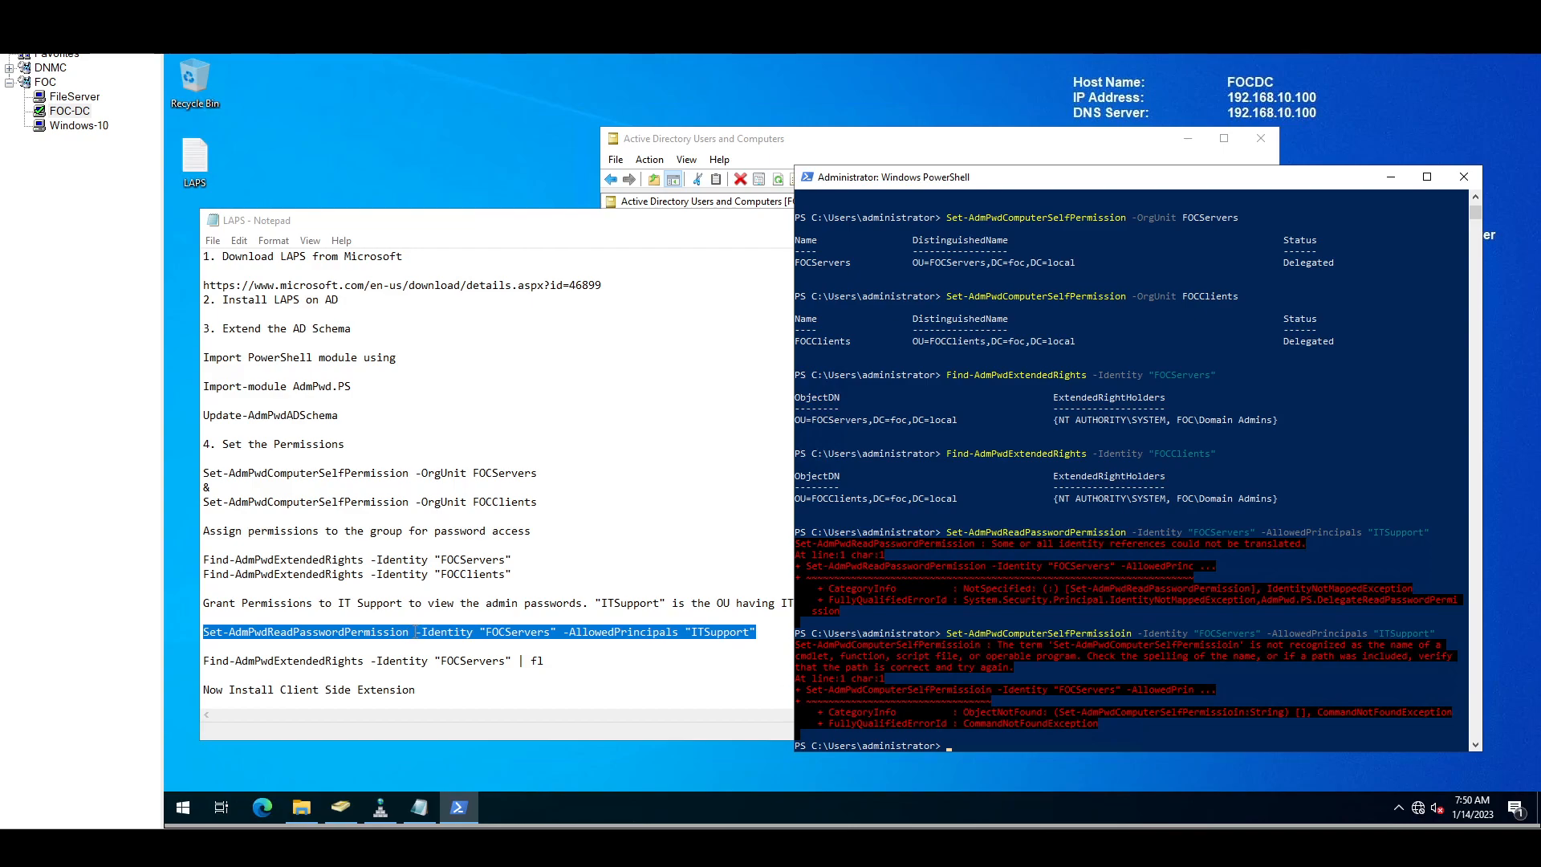
Step: Remove the space before -Identity in the notes, reselect the read-password command, and return to ADUC
{"action": "left_click", "coordinate": [416, 633]}
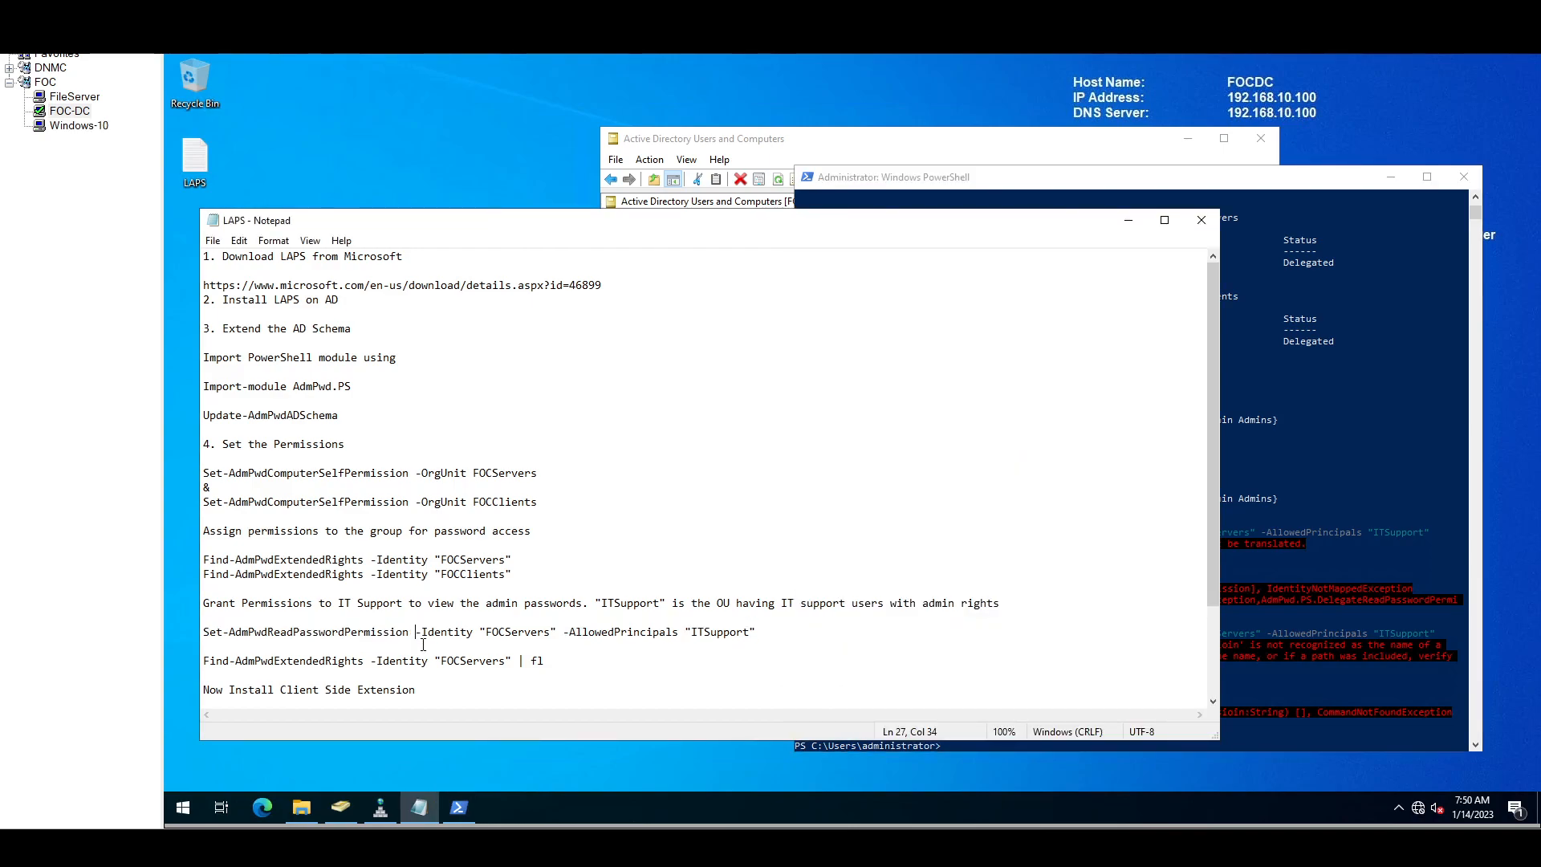
{"action": "key", "text": "BackSpace"}
{"action": "left_click_drag", "start_coordinate": [759, 632], "coordinate": [207, 636]}
{"action": "key", "text": "super+c"}
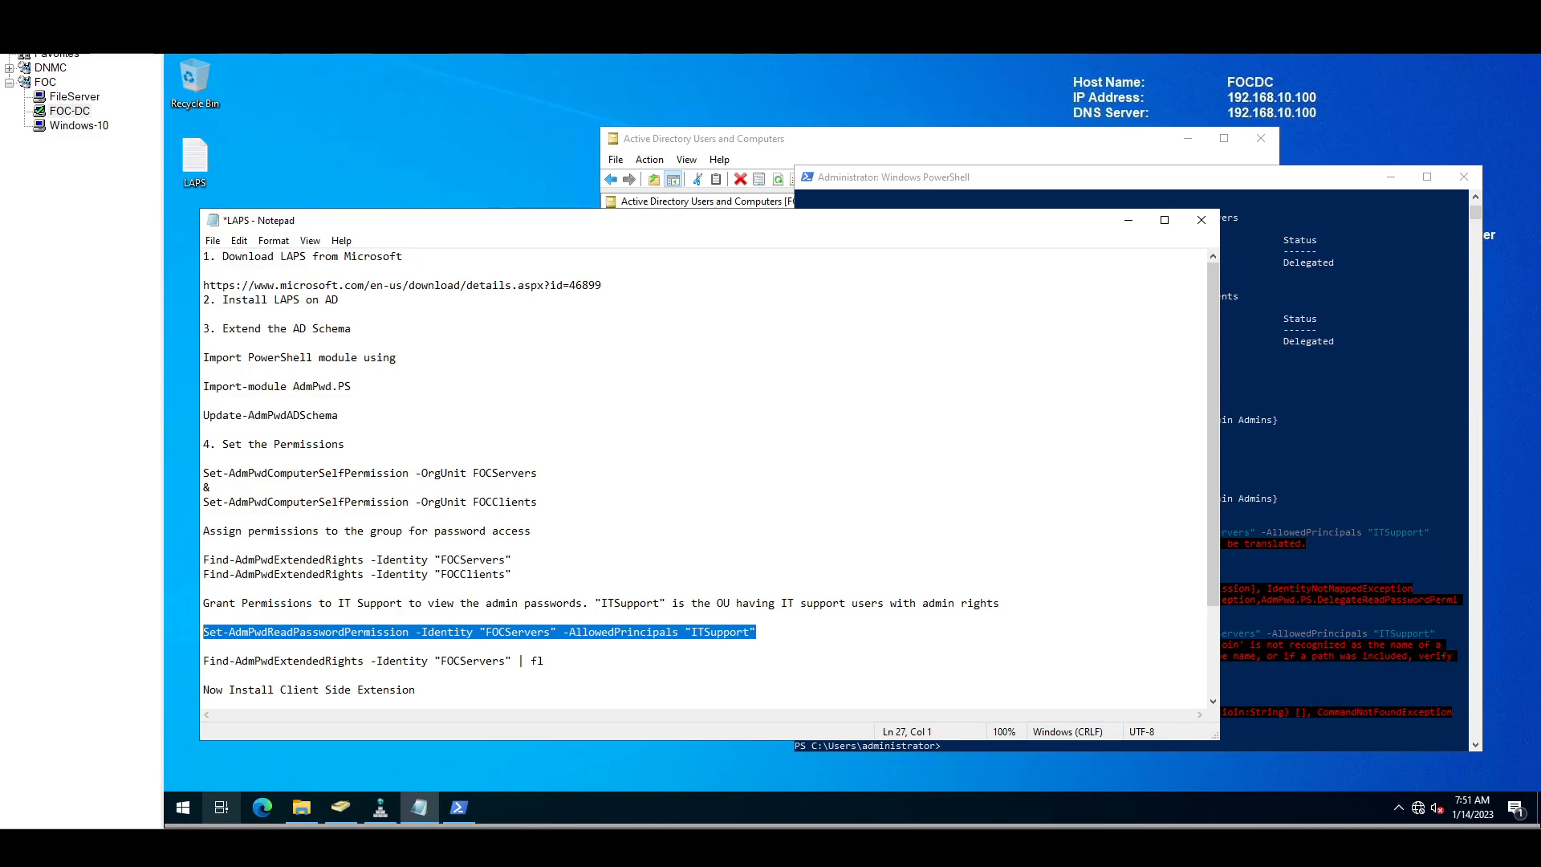
{"action": "left_click", "coordinate": [1285, 438]}
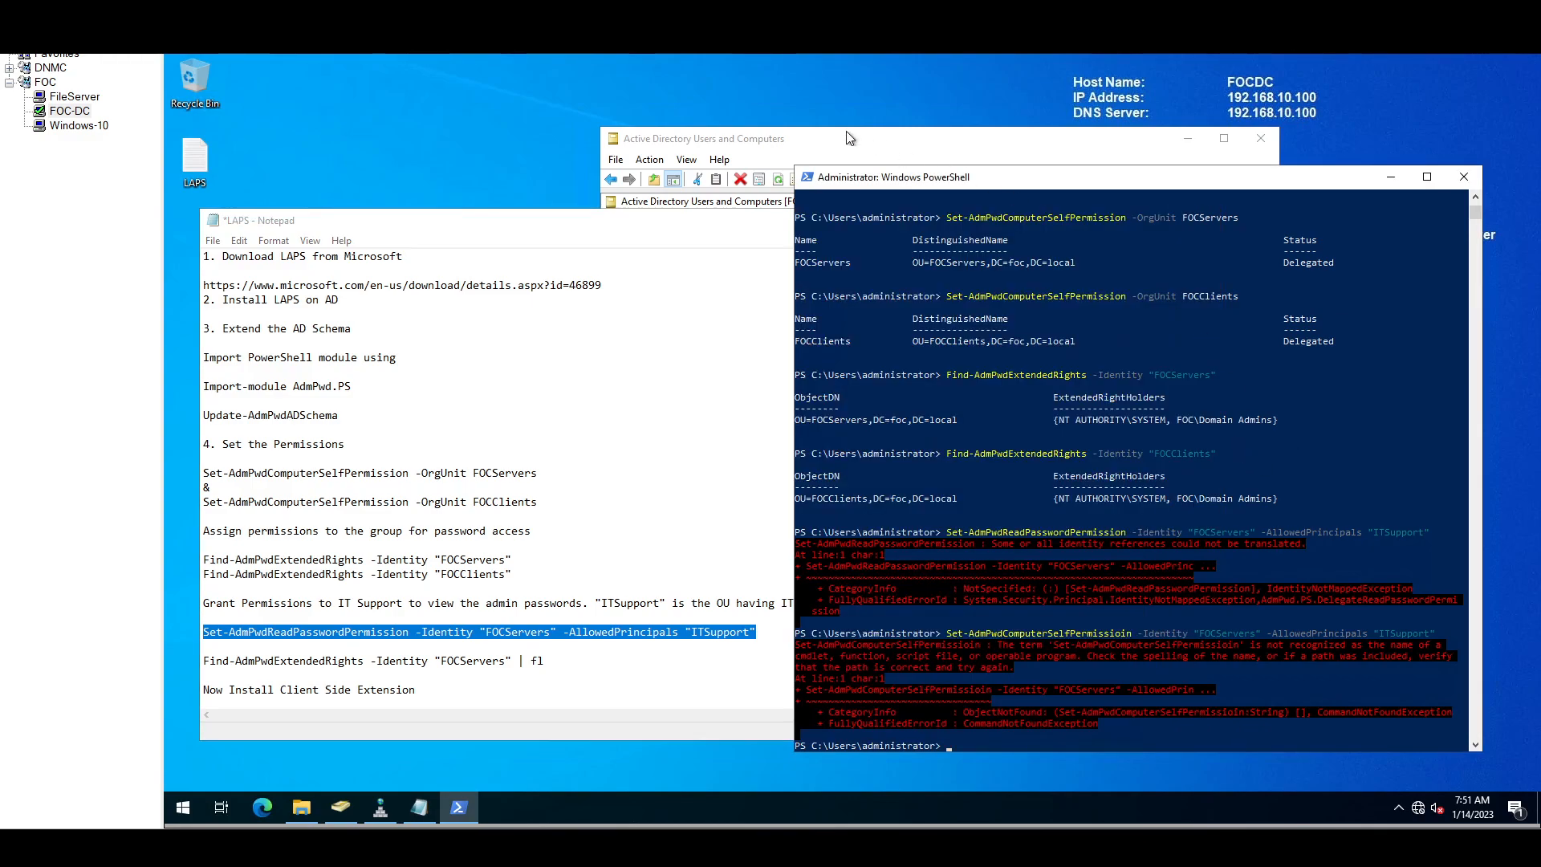
{"action": "left_click", "coordinate": [823, 141]}
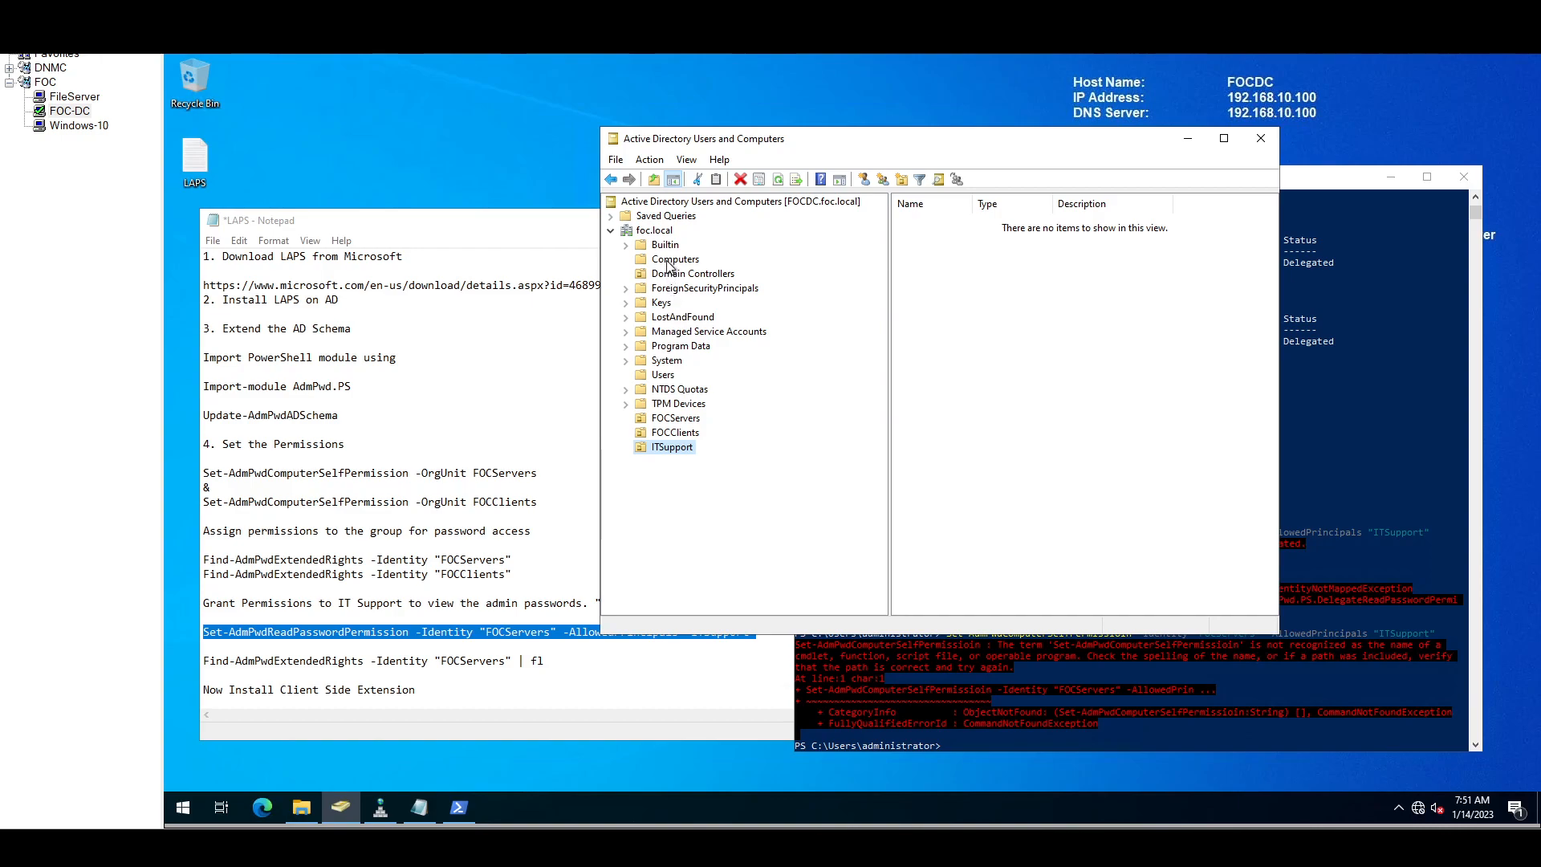
Step: Create a new group named ITSupport in the Users container
{"action": "left_click", "coordinate": [663, 374]}
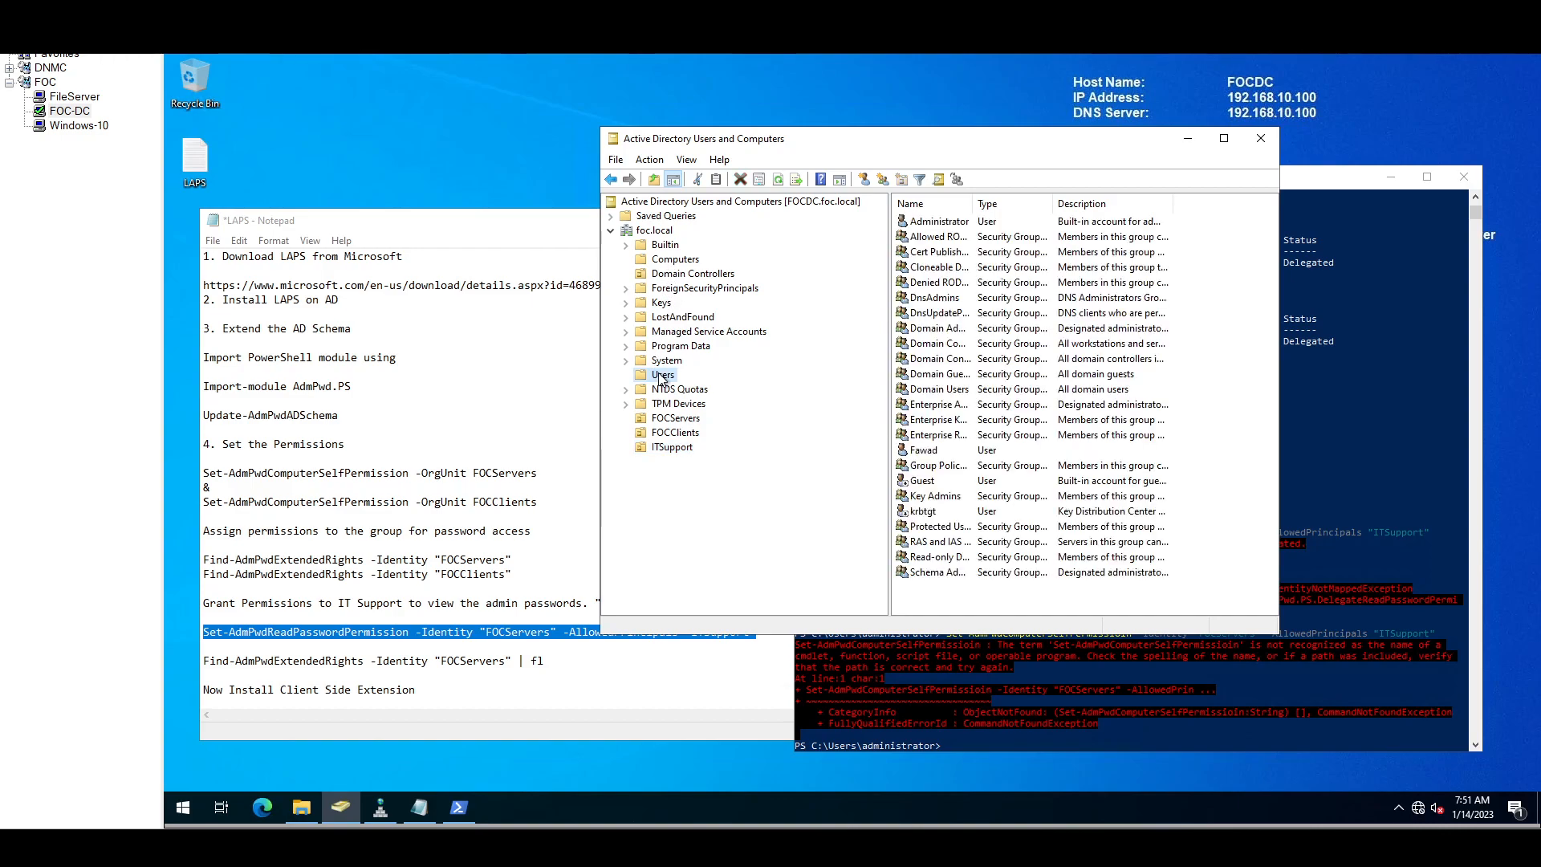
{"action": "left_click", "coordinate": [883, 179]}
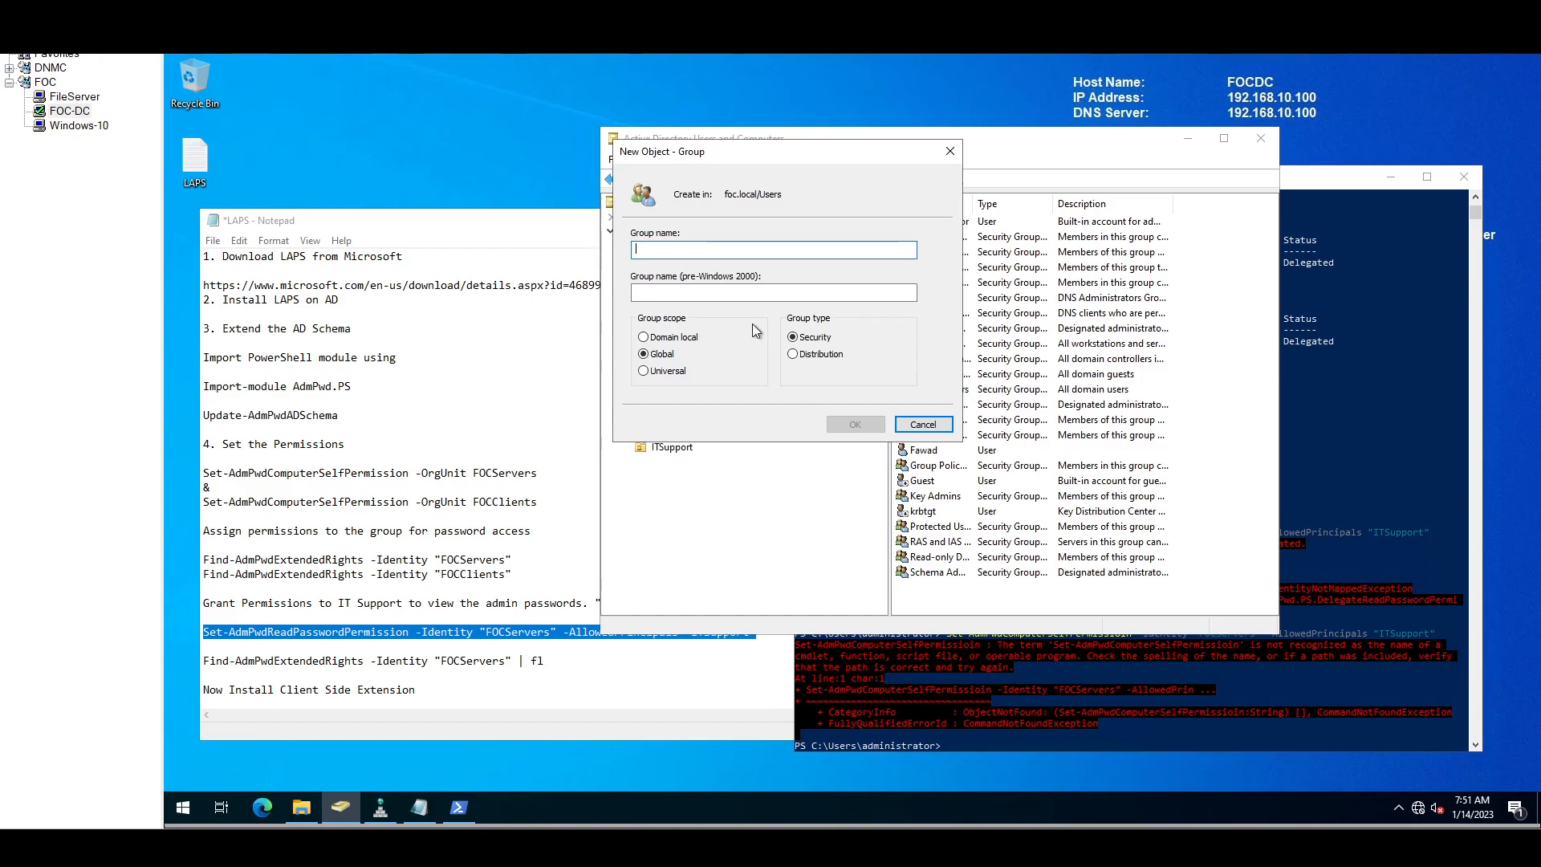
{"action": "type", "text": "ITSupport"}
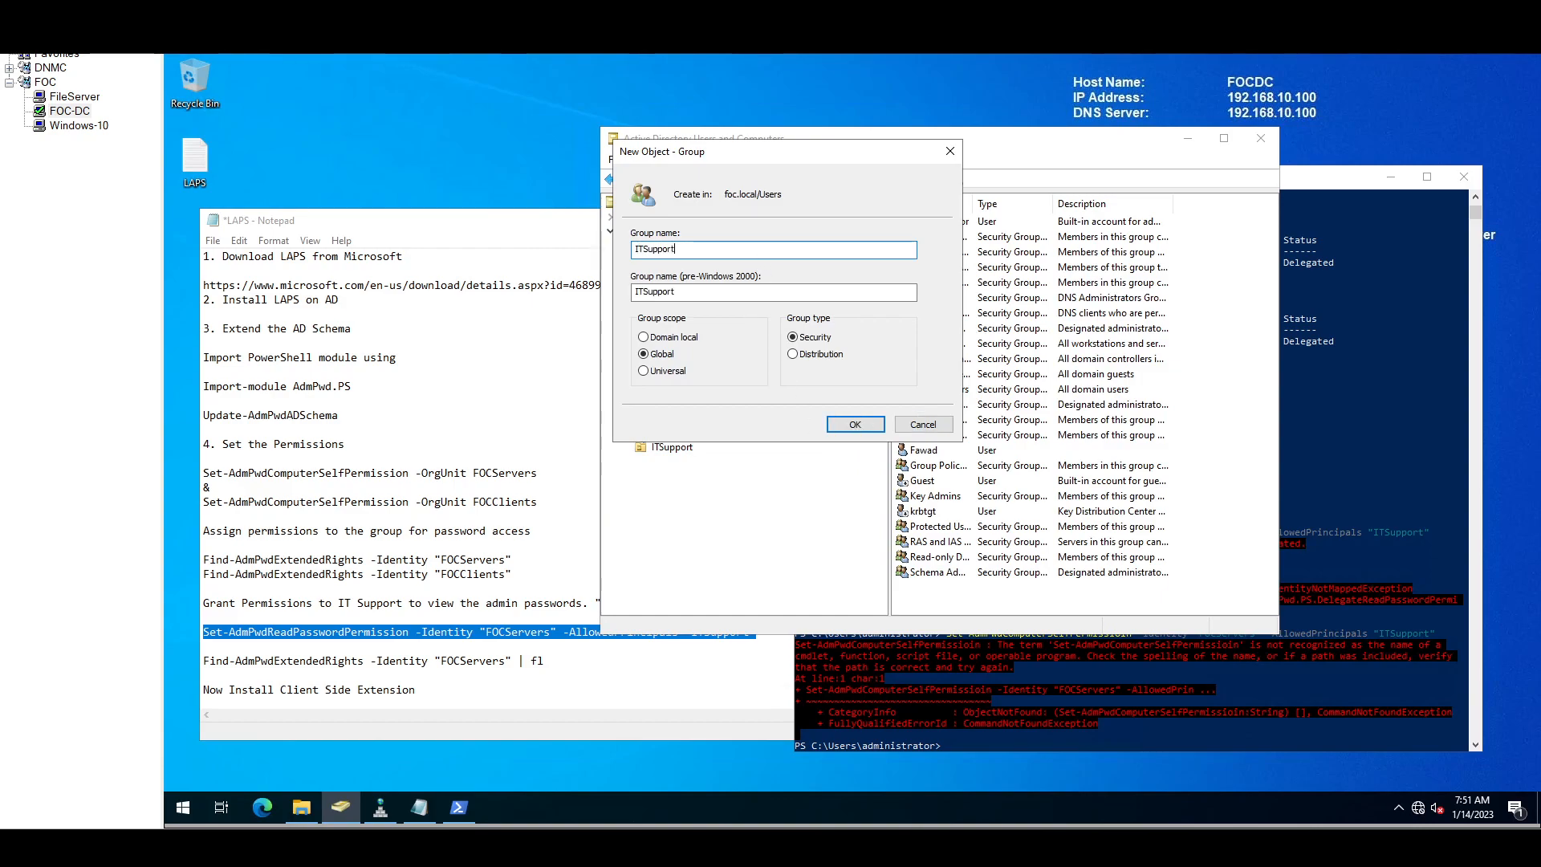
{"action": "left_click", "coordinate": [853, 423]}
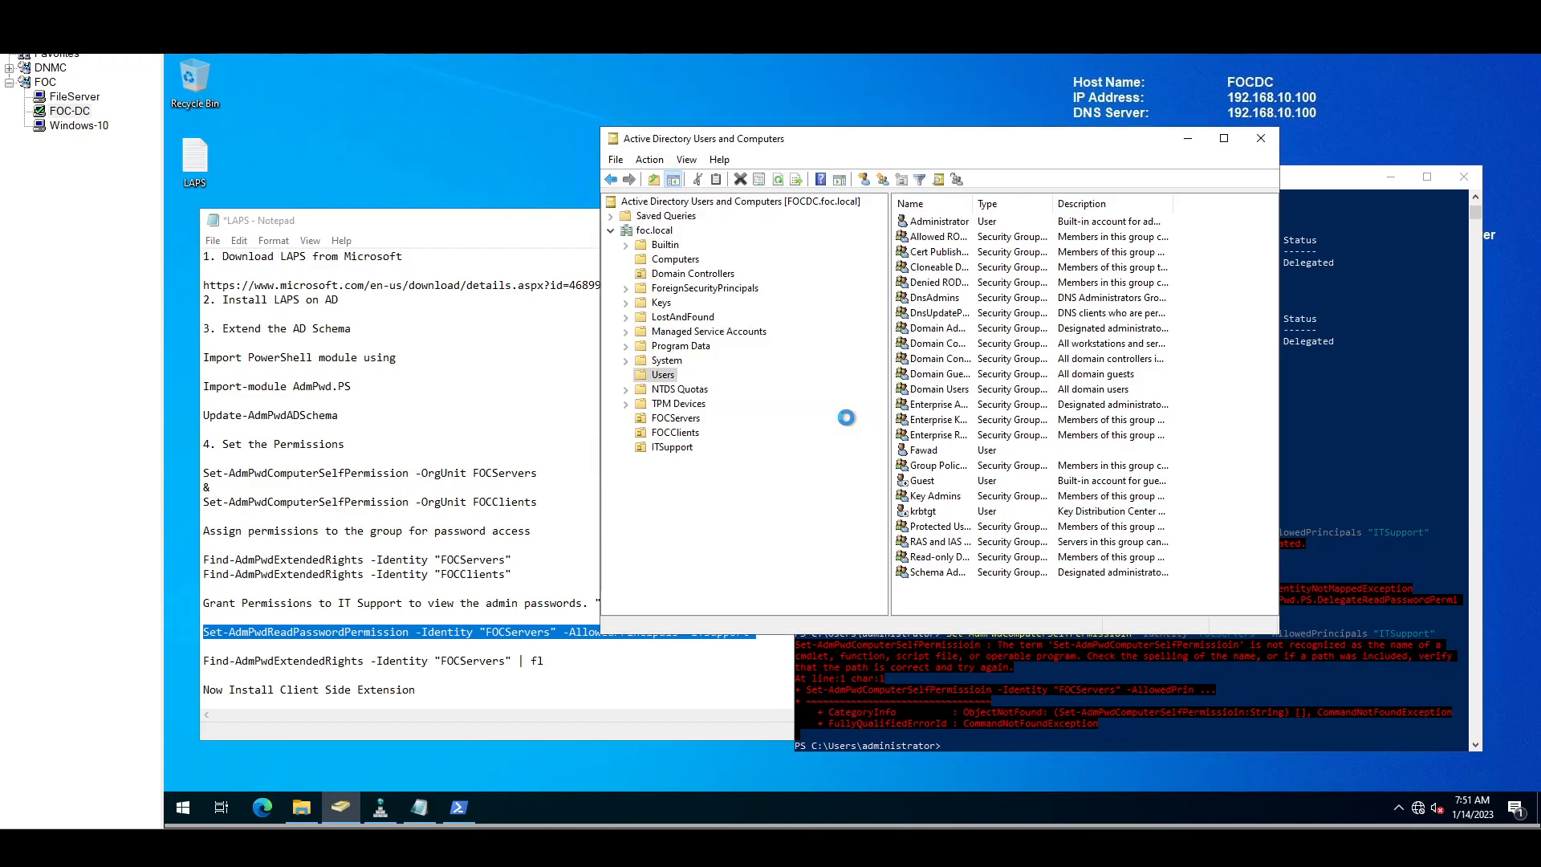
Step: Run Set-AdmPwdReadPasswordPermission in PowerShell to grant ITSupport read-password rights on FOCServers
{"action": "left_click", "coordinate": [939, 676]}
{"action": "right_click", "coordinate": [939, 675]}
{"action": "key", "text": "Return"}
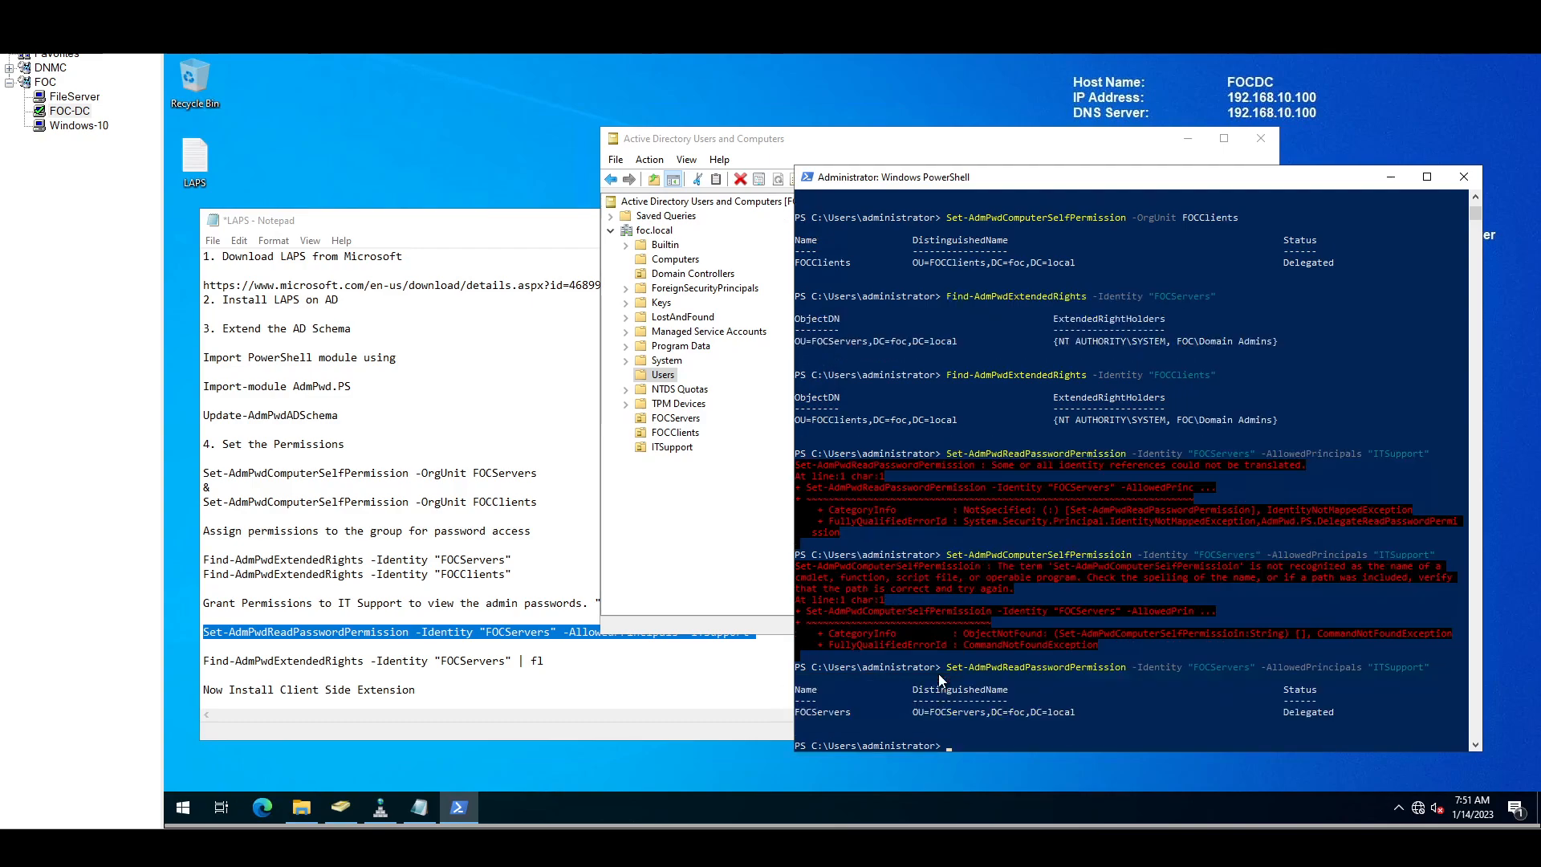
{"action": "left_click", "coordinate": [666, 449]}
Step: Try deleting the ITSupport OU, dismiss the privileges error, and inspect its properties
{"action": "key", "text": "Delete"}
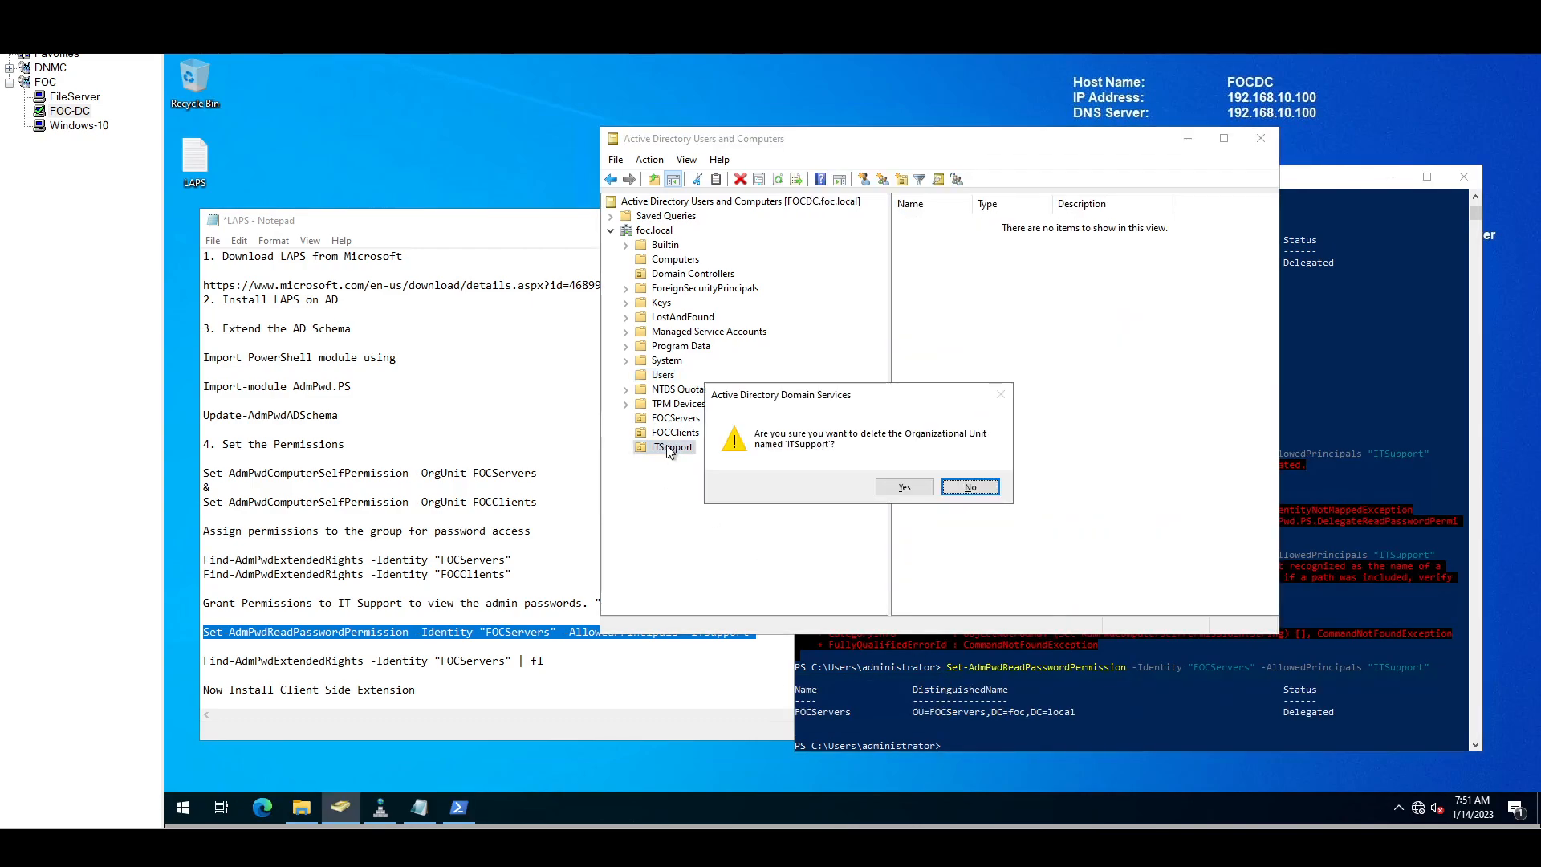
{"action": "left_click", "coordinate": [904, 486]}
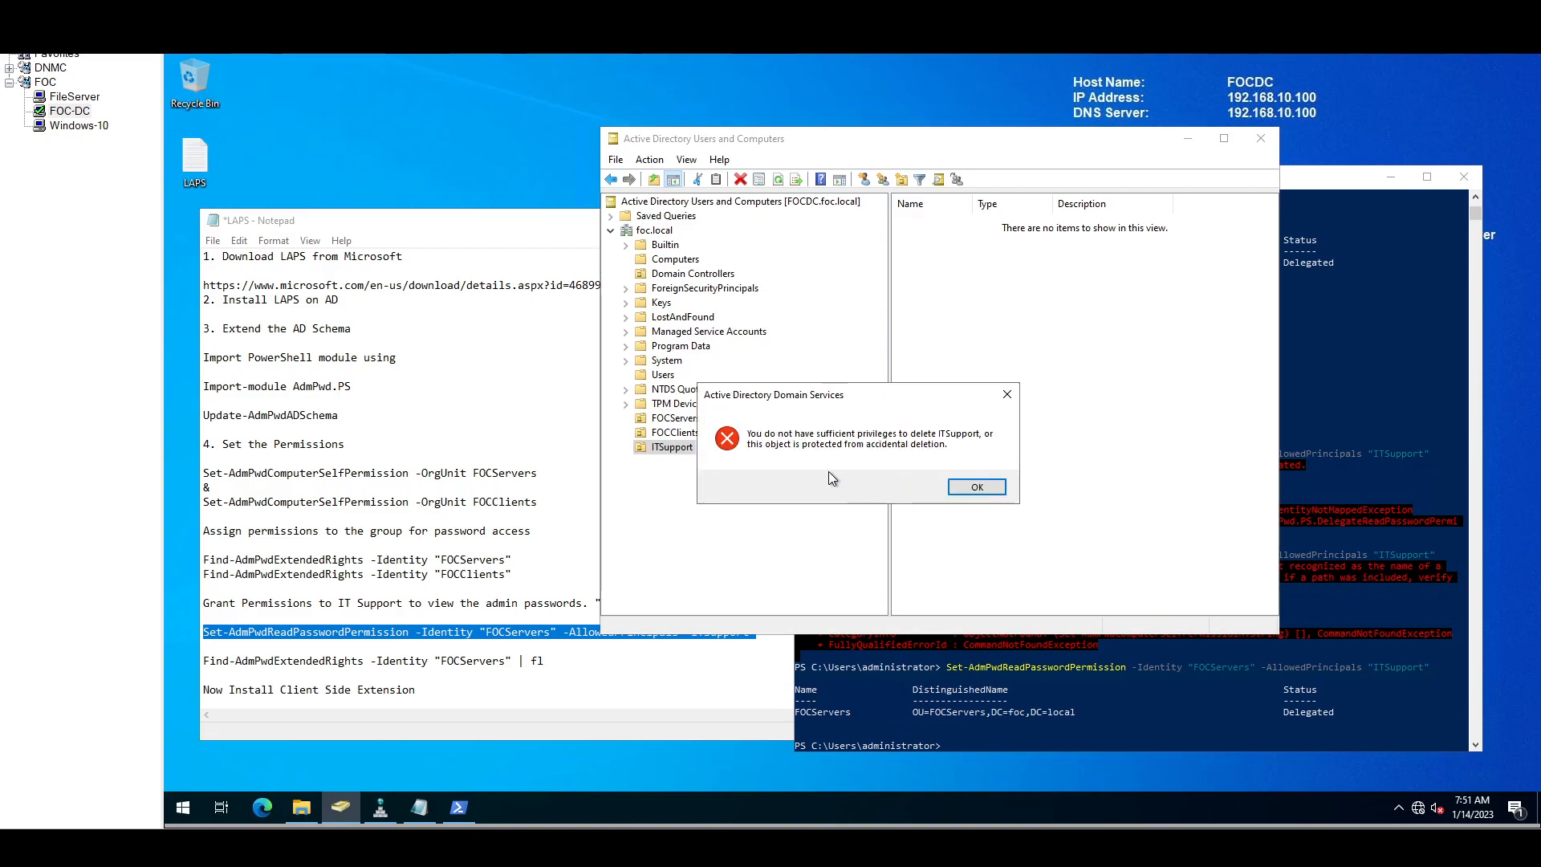
{"action": "left_click", "coordinate": [984, 488]}
{"action": "left_click", "coordinate": [650, 160]}
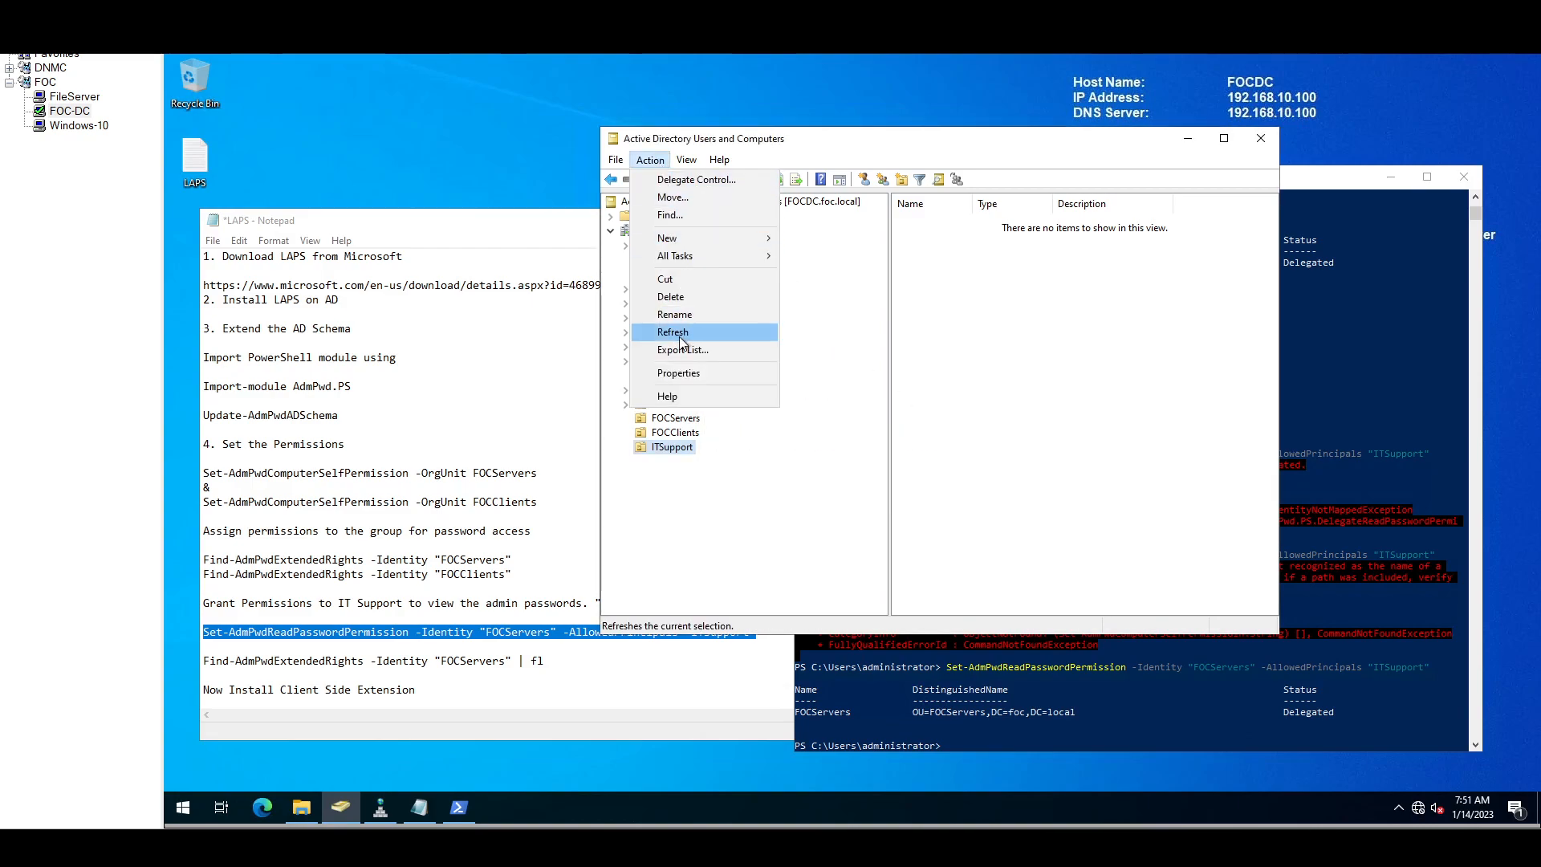
{"action": "left_click", "coordinate": [695, 377]}
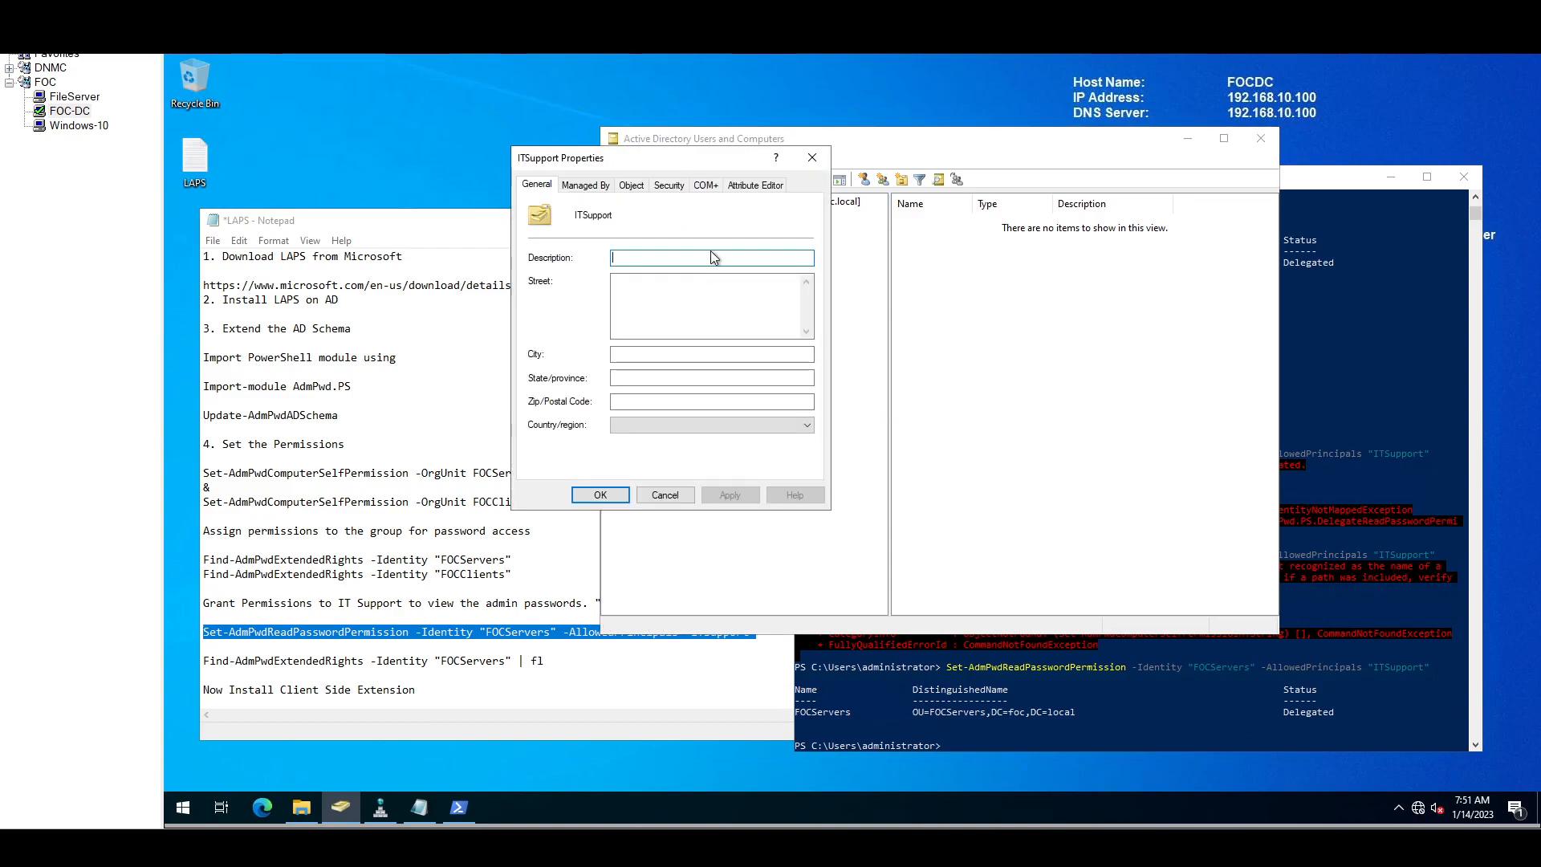
{"action": "key", "text": "Escape"}
{"action": "left_click", "coordinate": [688, 161]}
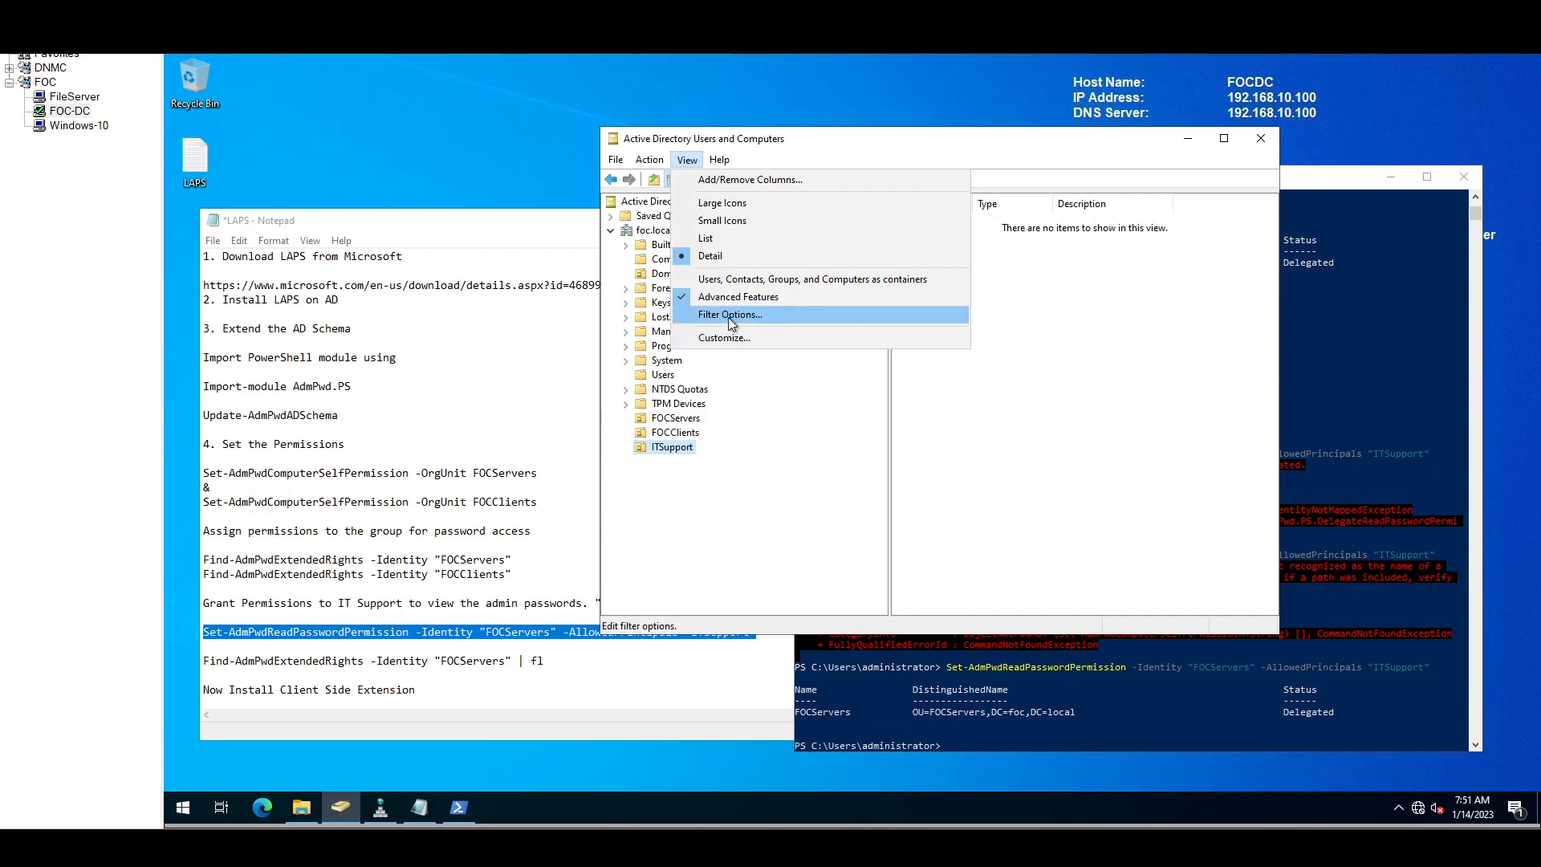
{"action": "left_click", "coordinate": [673, 447]}
Step: Clear 'Protect object from accidental deletion' on the ITSupport OU's Object tab and apply
{"action": "right_click", "coordinate": [673, 448]}
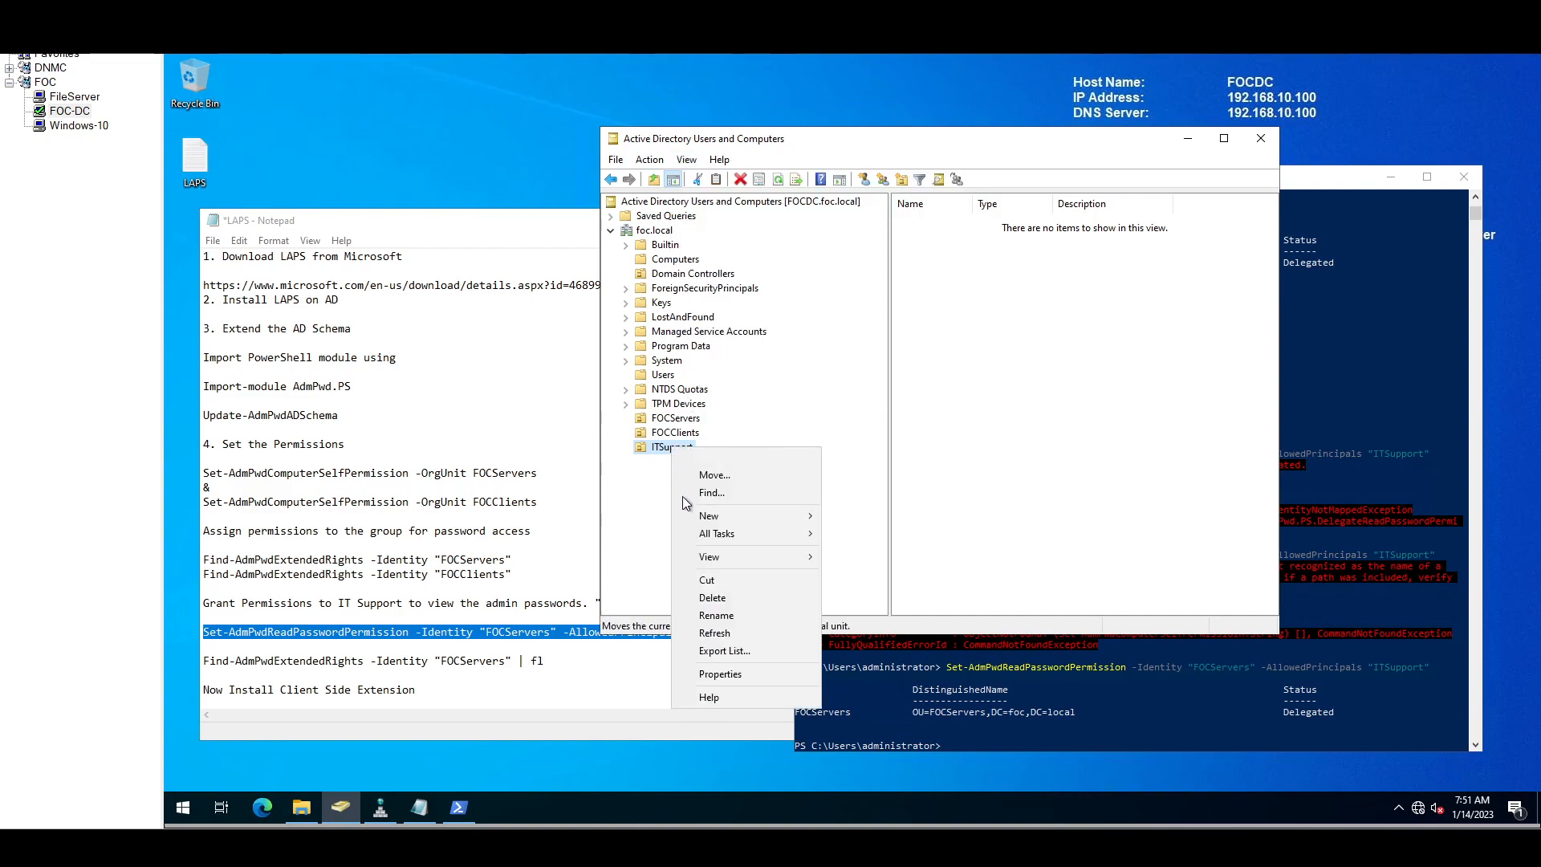
{"action": "left_click", "coordinate": [725, 675]}
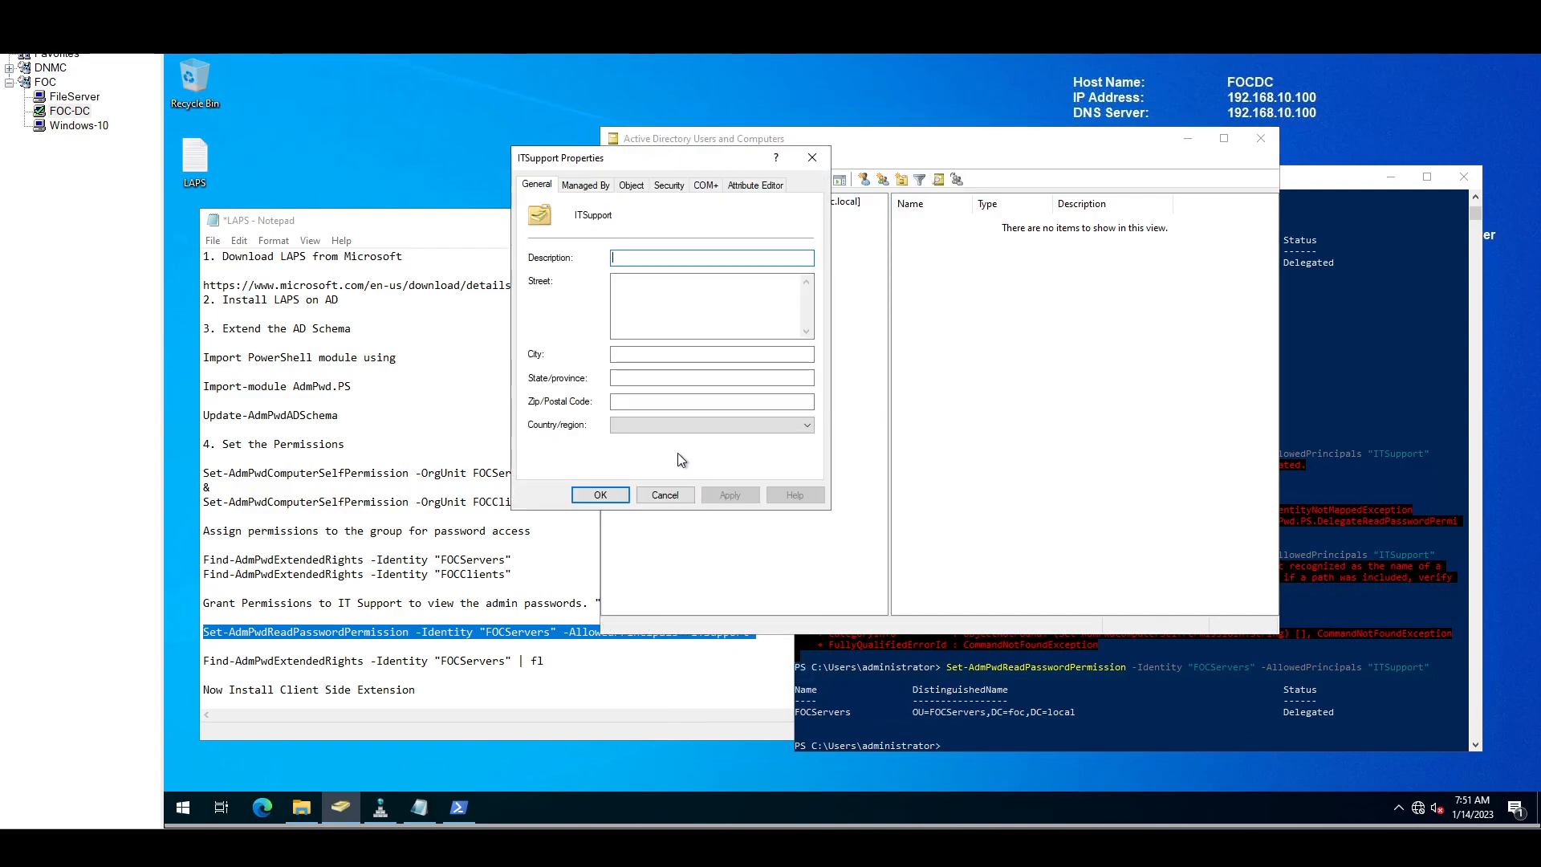
{"action": "left_click", "coordinate": [593, 186]}
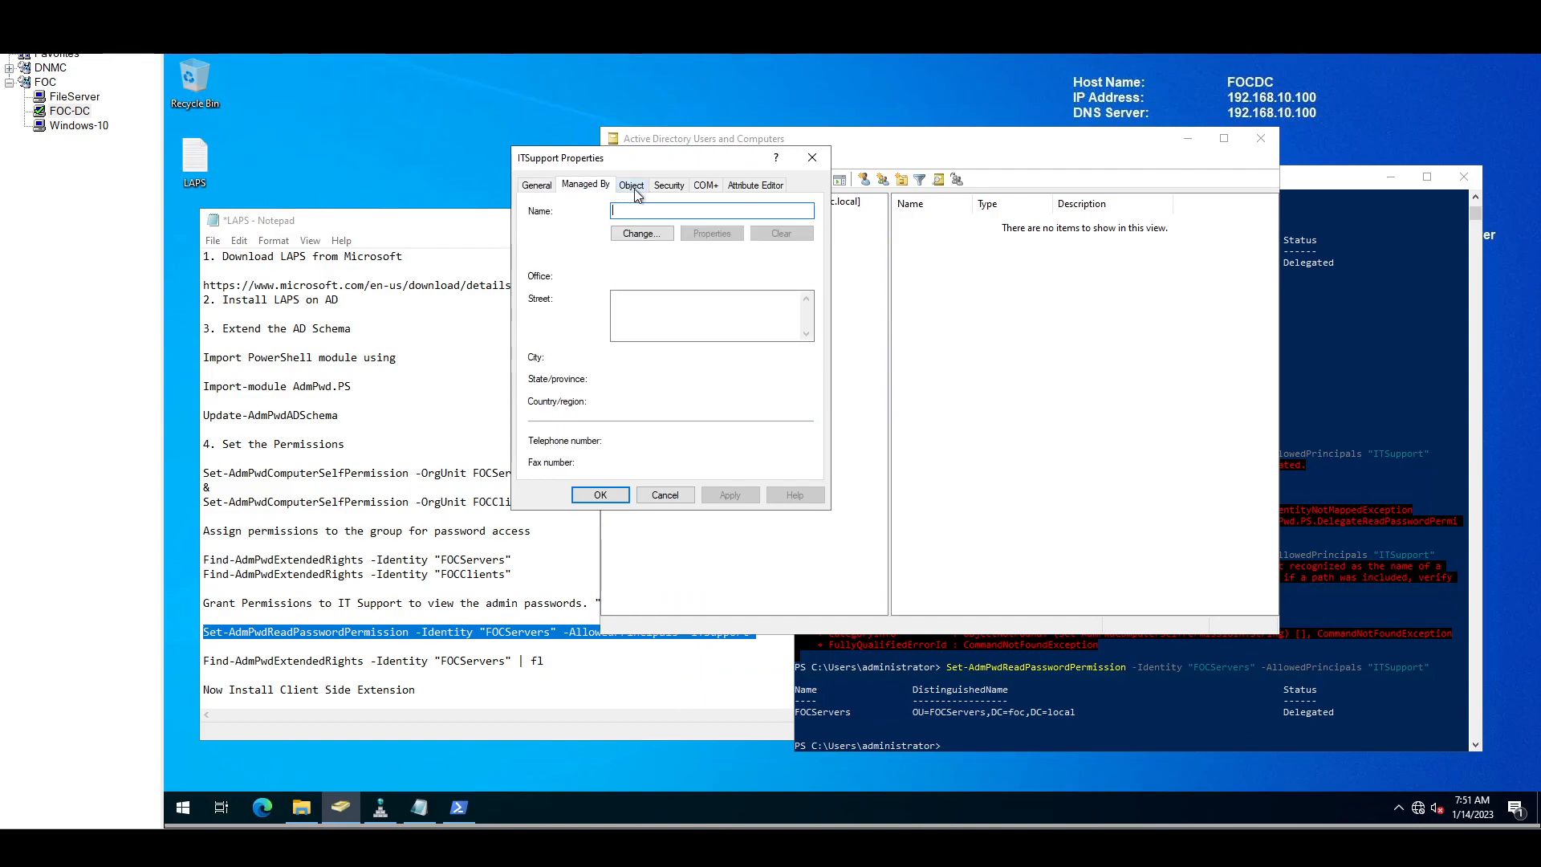
{"action": "left_click", "coordinate": [630, 186]}
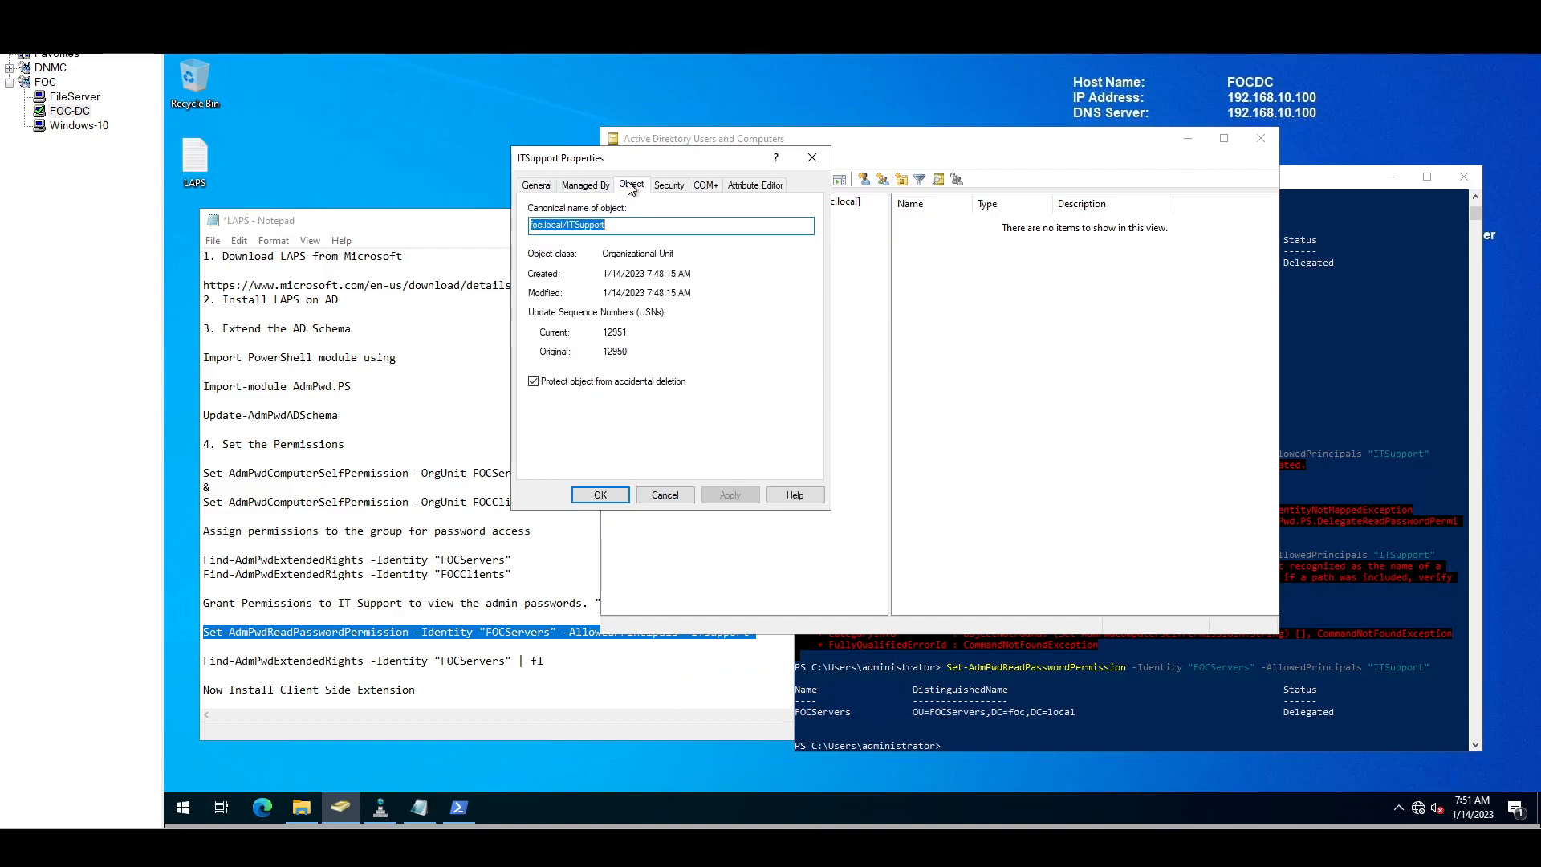
{"action": "left_click", "coordinate": [580, 382]}
{"action": "left_click", "coordinate": [747, 495]}
{"action": "left_click", "coordinate": [620, 497]}
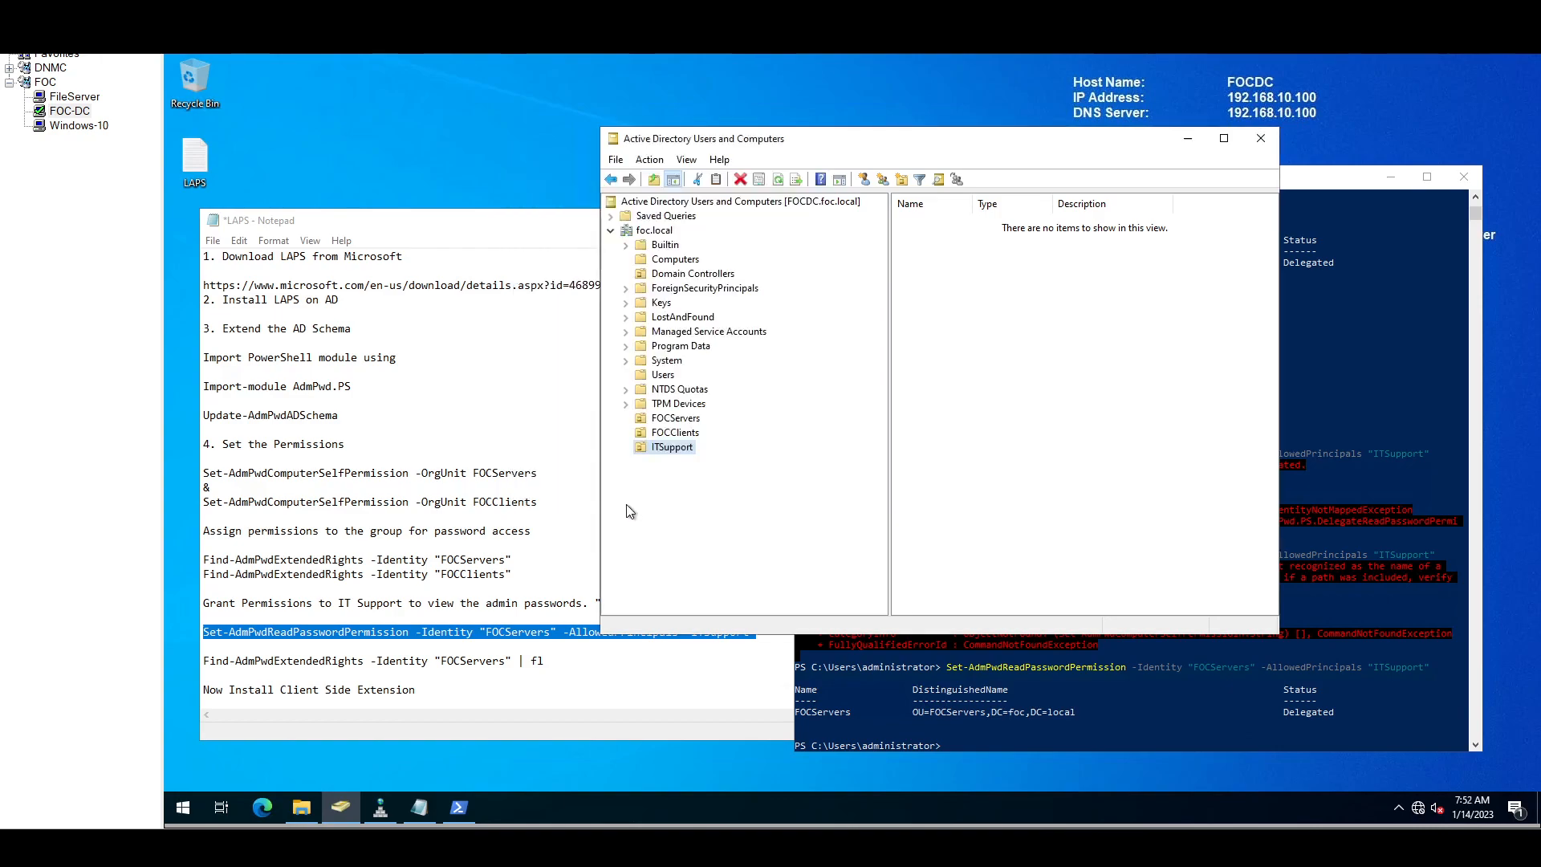
Step: Delete the ITSupport OU, confirm with Yes, and return to the Users container
{"action": "right_click", "coordinate": [671, 448]}
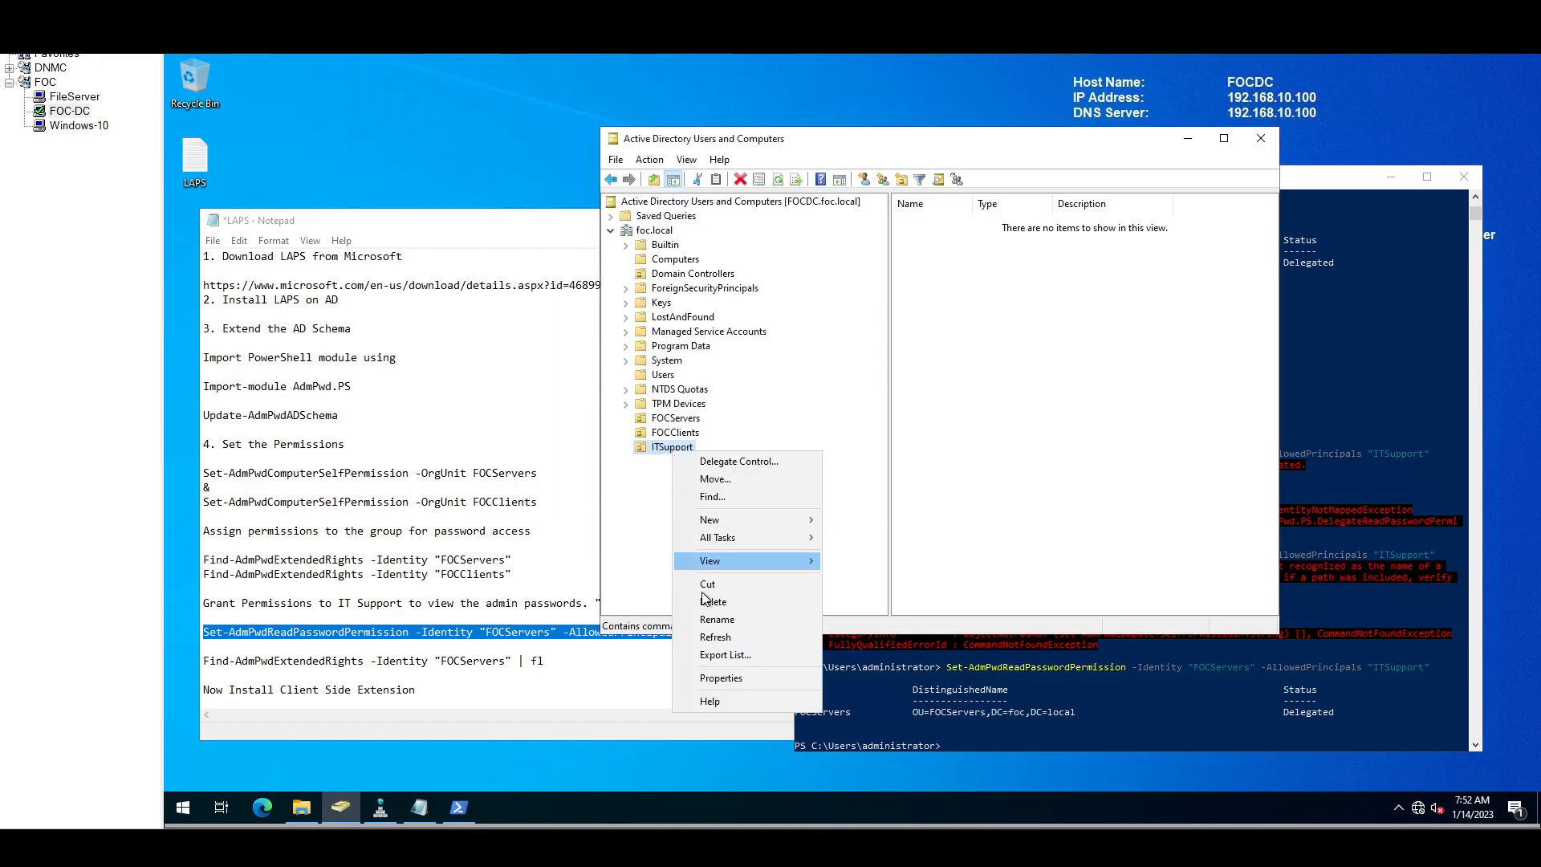
{"action": "left_click", "coordinate": [725, 604]}
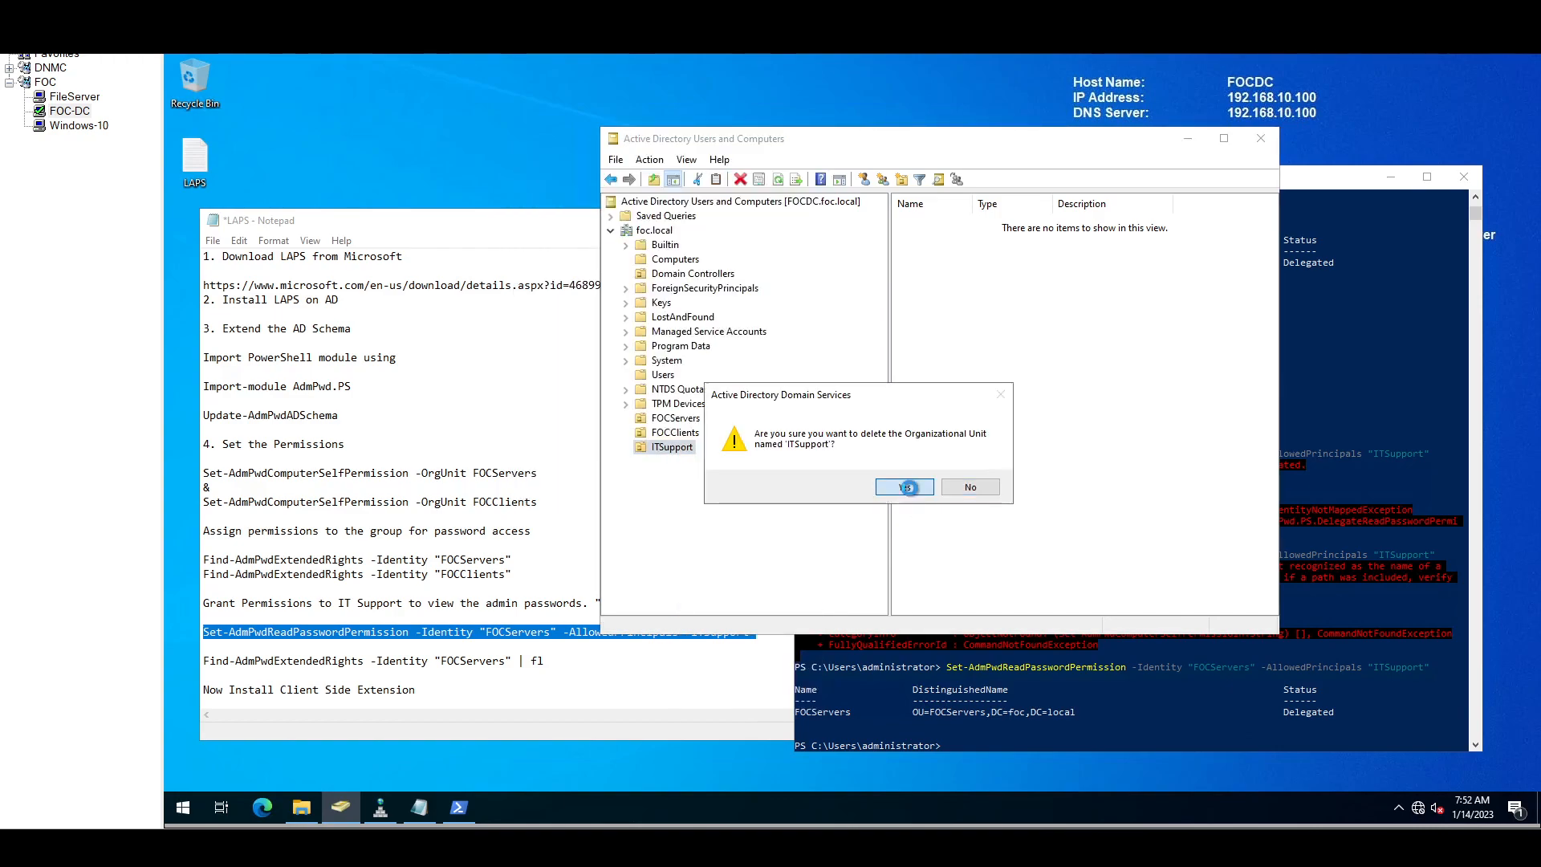
{"action": "left_click", "coordinate": [909, 488]}
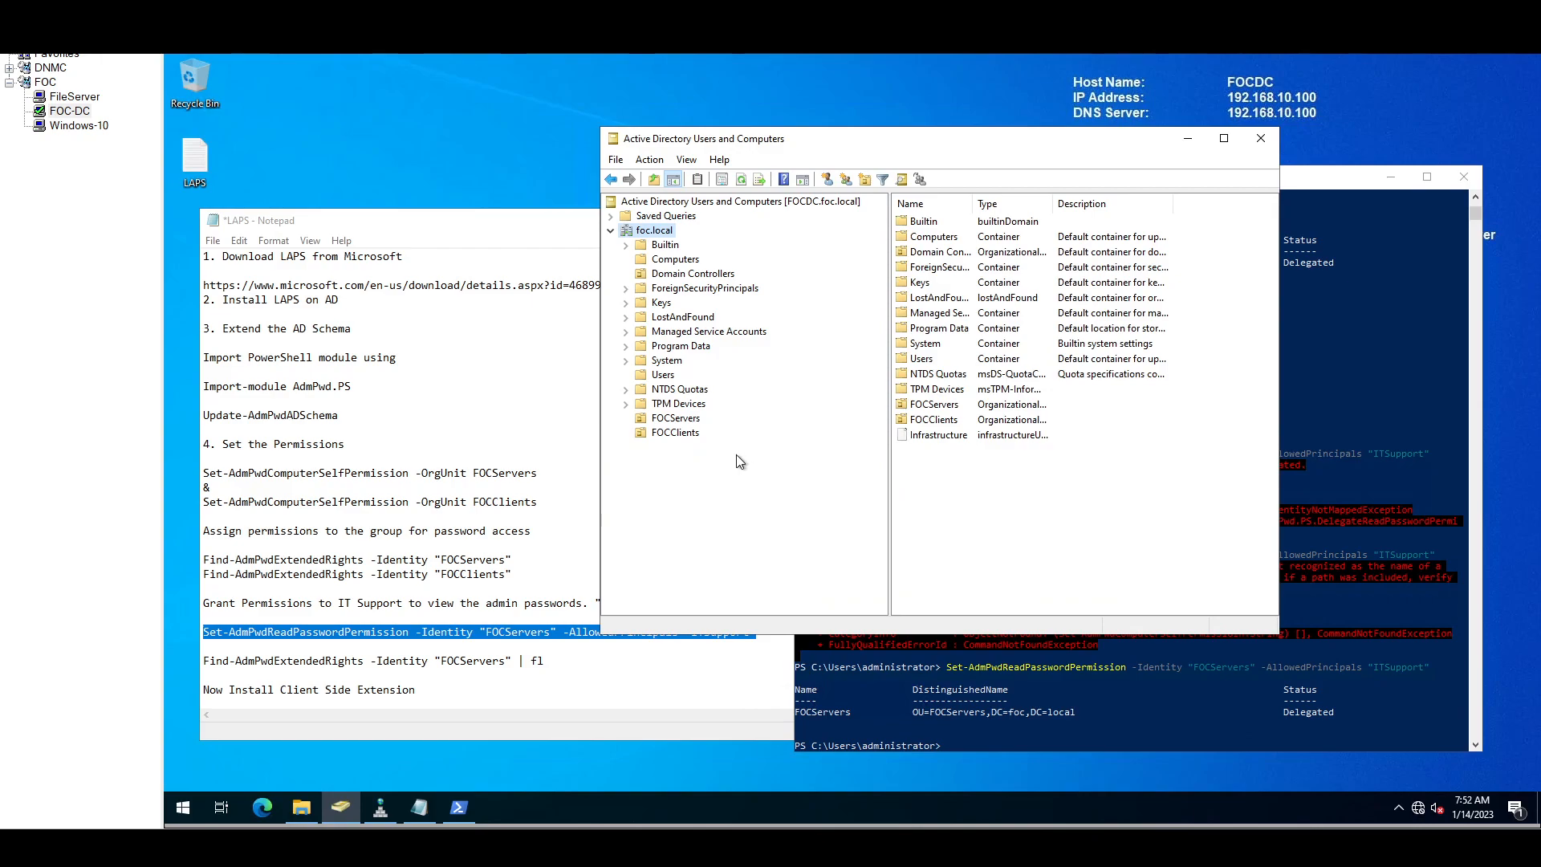
{"action": "left_click", "coordinate": [663, 375]}
{"action": "left_click", "coordinate": [925, 514]}
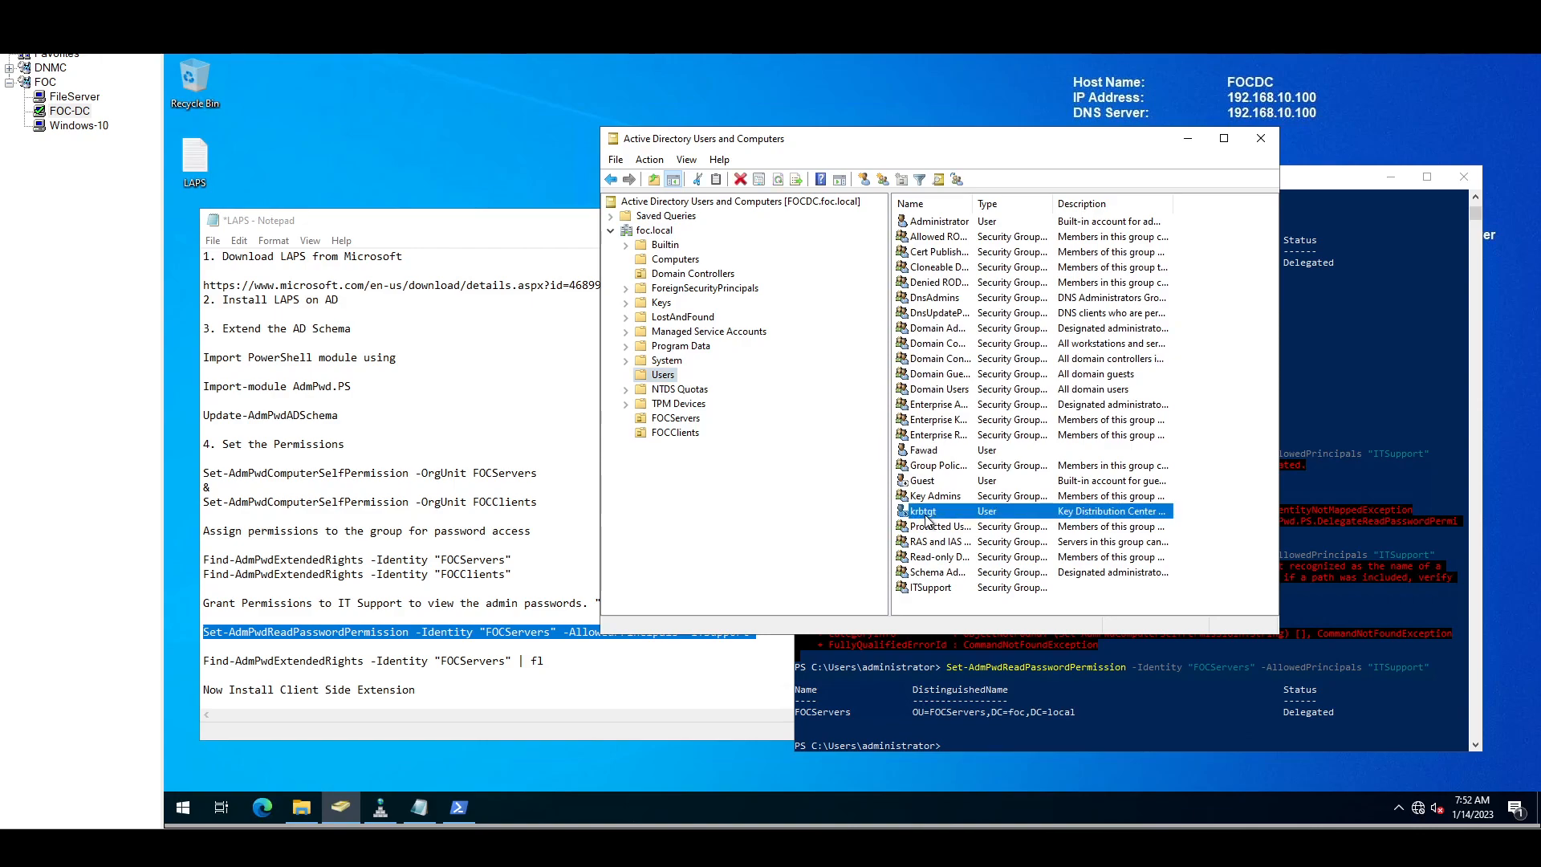
Step: Add the domain user account as a member of the ITSupport group, then minimize the console
{"action": "key", "text": "i"}
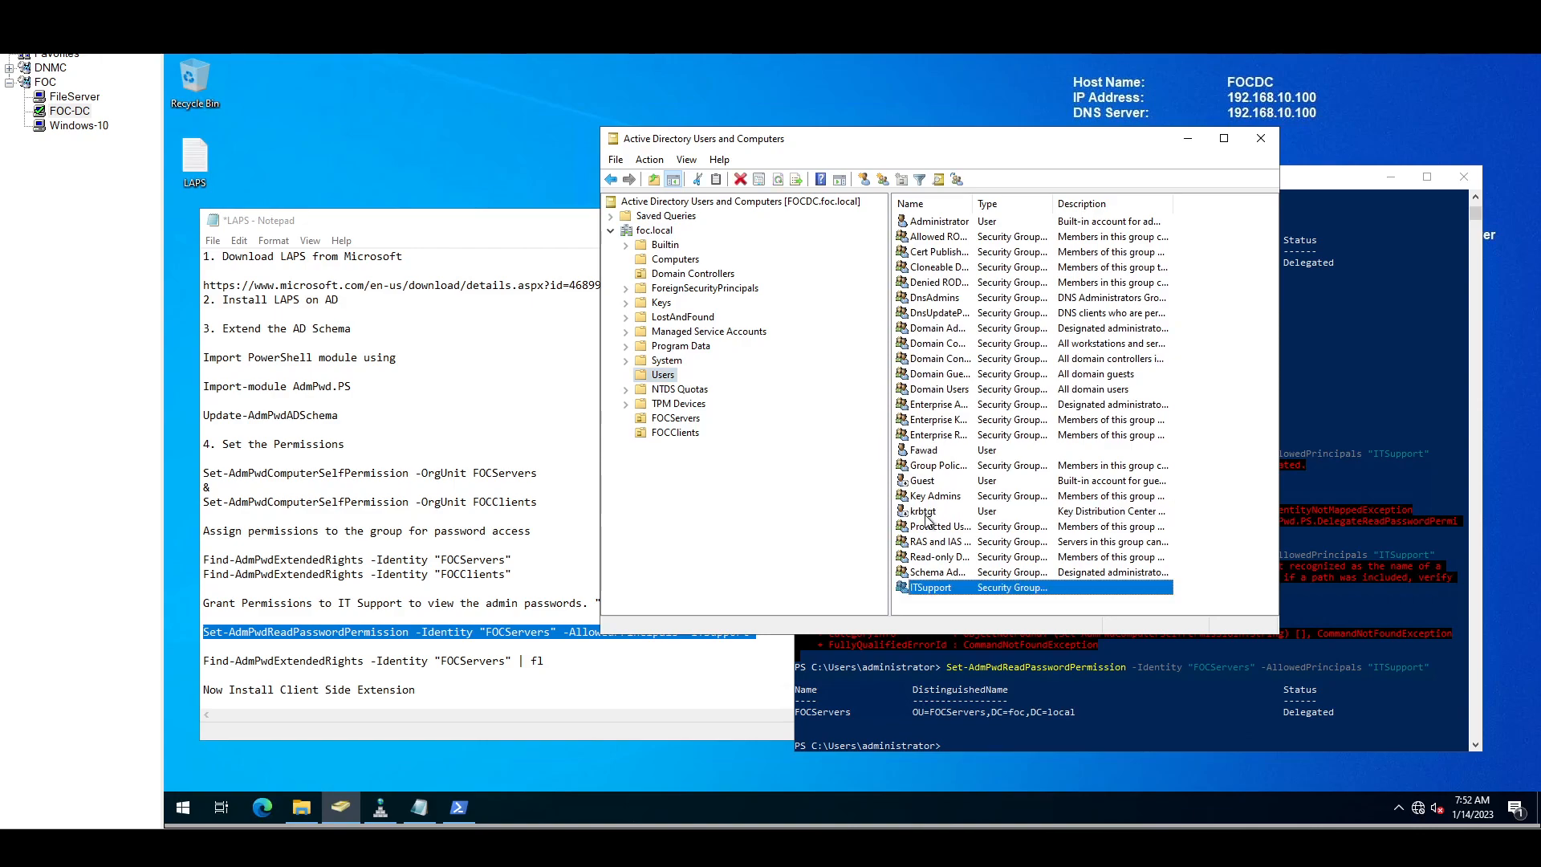
{"action": "double_click", "coordinate": [944, 590]}
{"action": "left_click", "coordinate": [638, 200]}
{"action": "left_click", "coordinate": [571, 467]}
{"action": "type", "text": "fawa"}
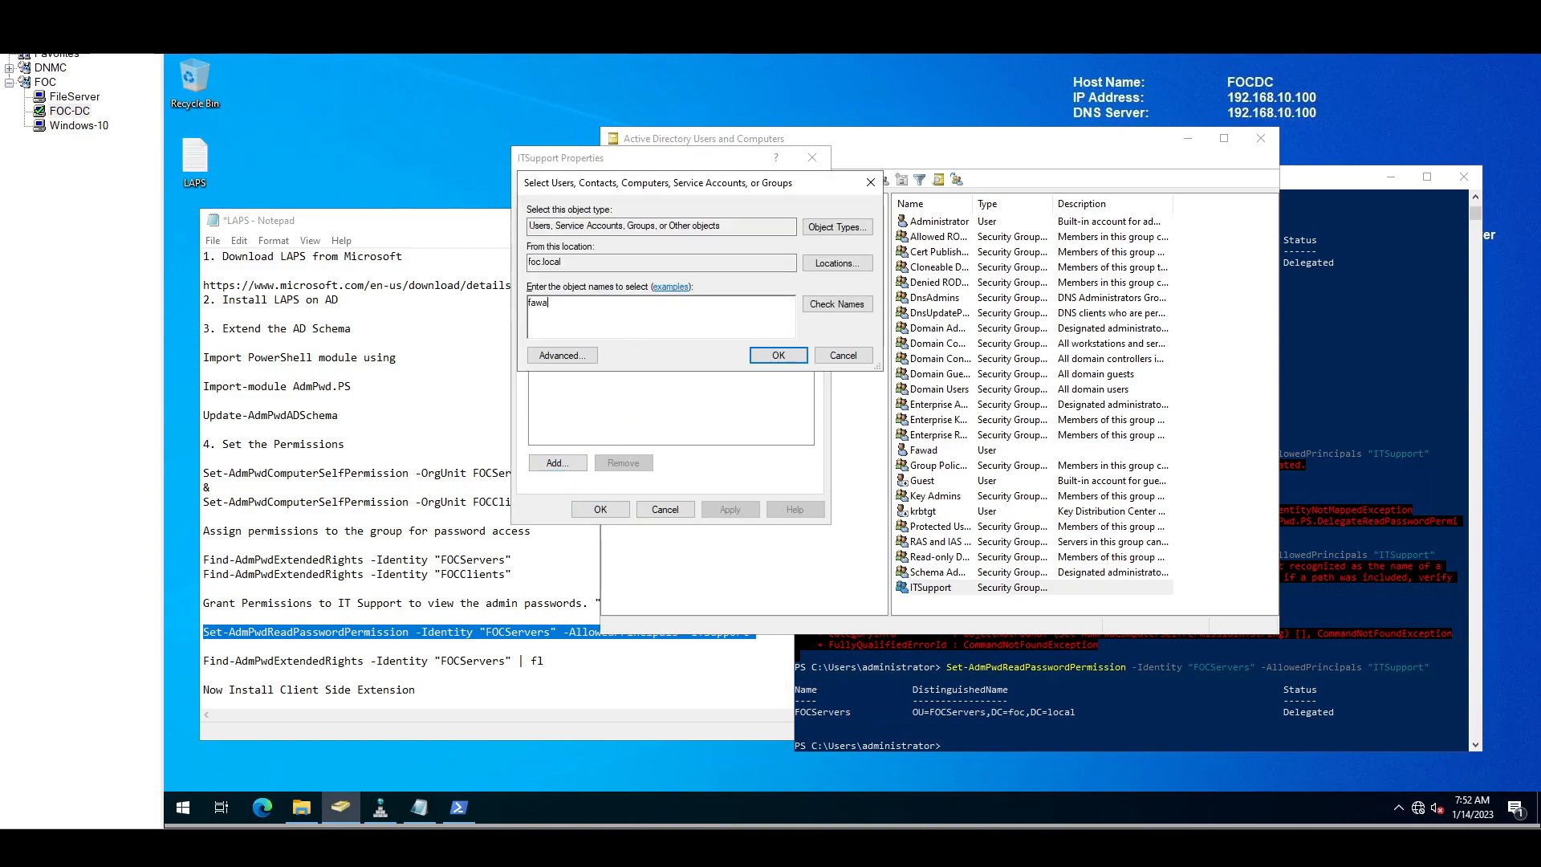
{"action": "type", "text": "d"}
{"action": "key", "text": "Return"}
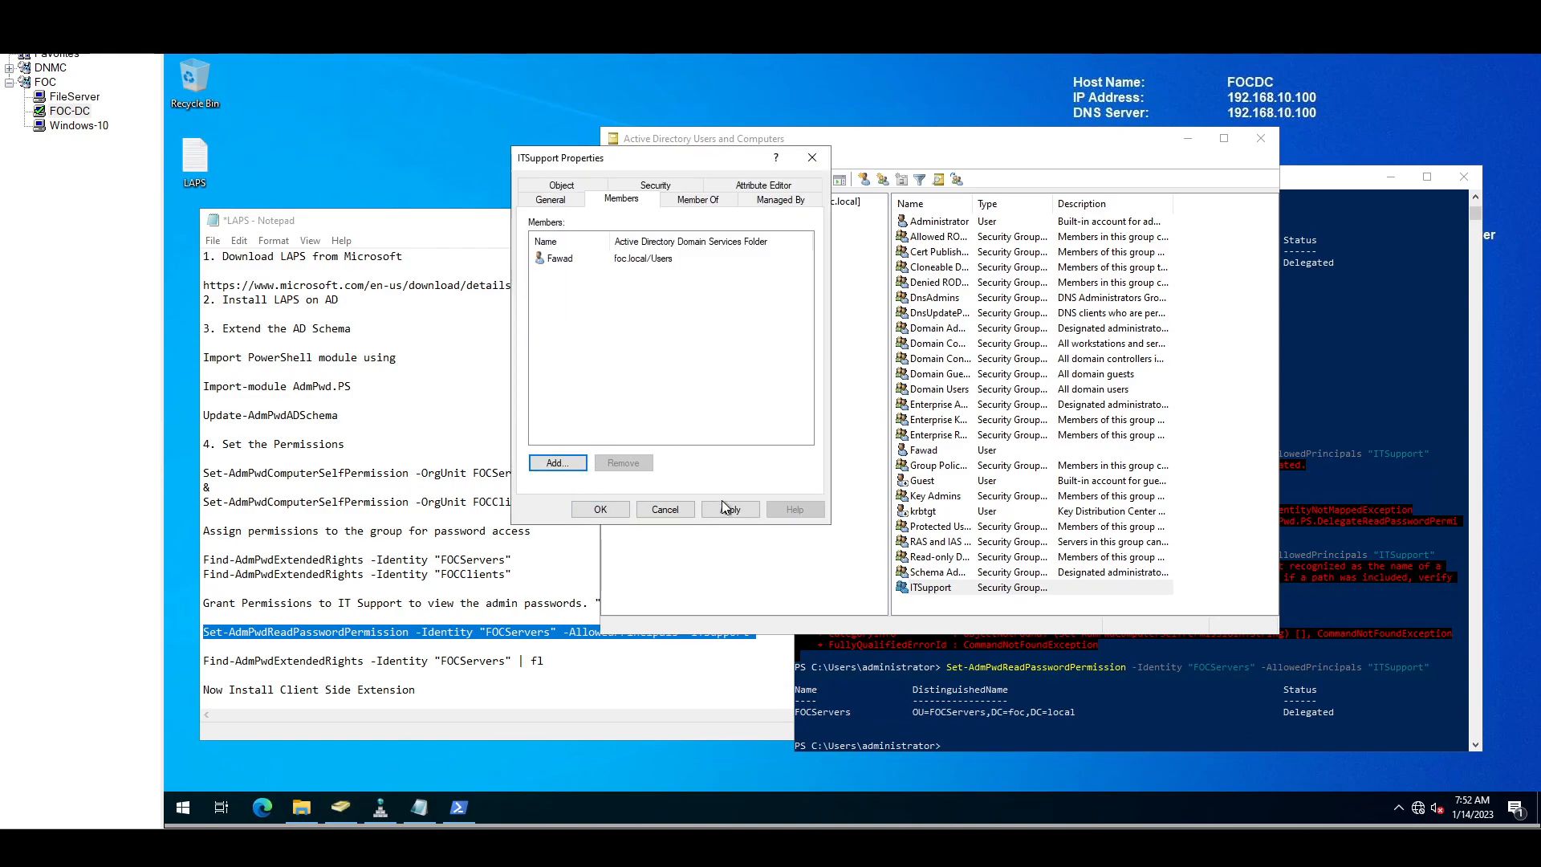
{"action": "left_click", "coordinate": [600, 509]}
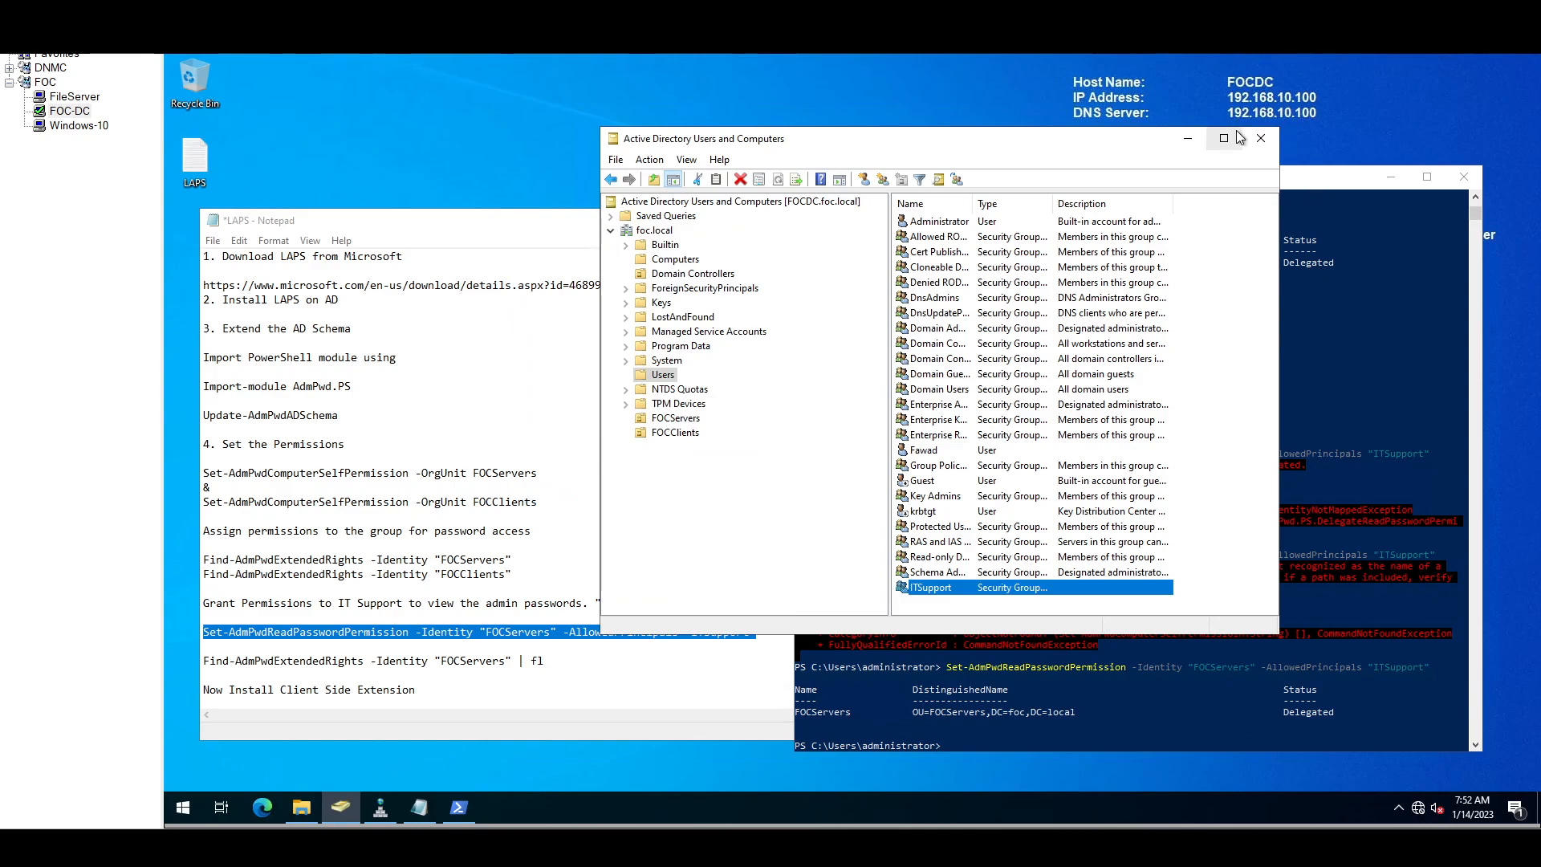
{"action": "left_click", "coordinate": [1187, 141]}
{"action": "scroll", "coordinate": [1115, 598], "scroll_direction": "down", "scroll_amount": 1}
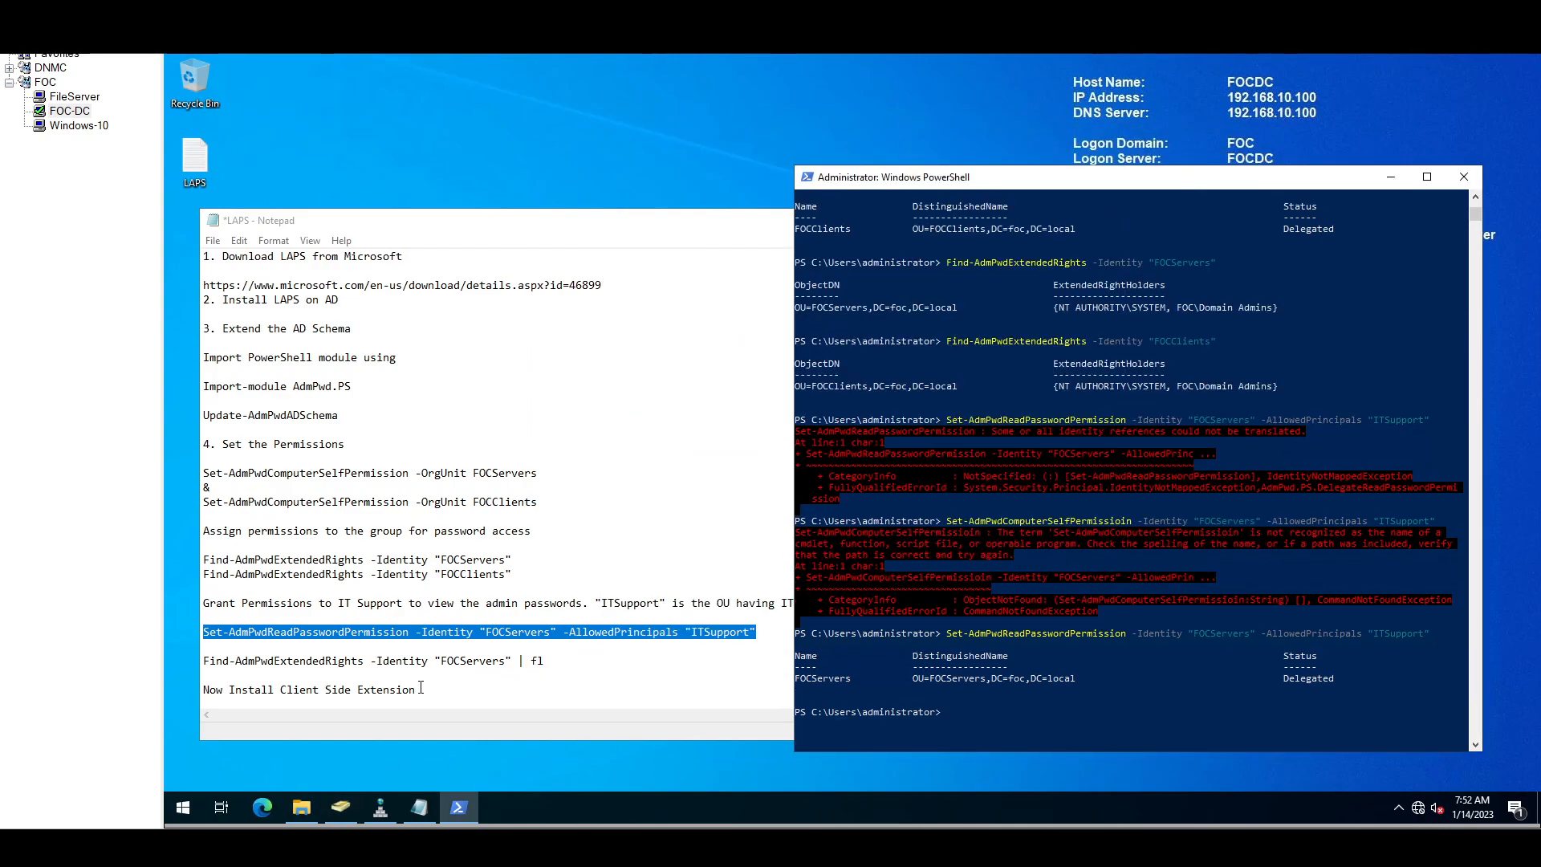
Step: Run Find-AdmPwdExtendedRights -Identity "FOCServers" | fl in PowerShell
{"action": "left_click_drag", "start_coordinate": [546, 662], "coordinate": [189, 652]}
{"action": "key", "text": "super+c"}
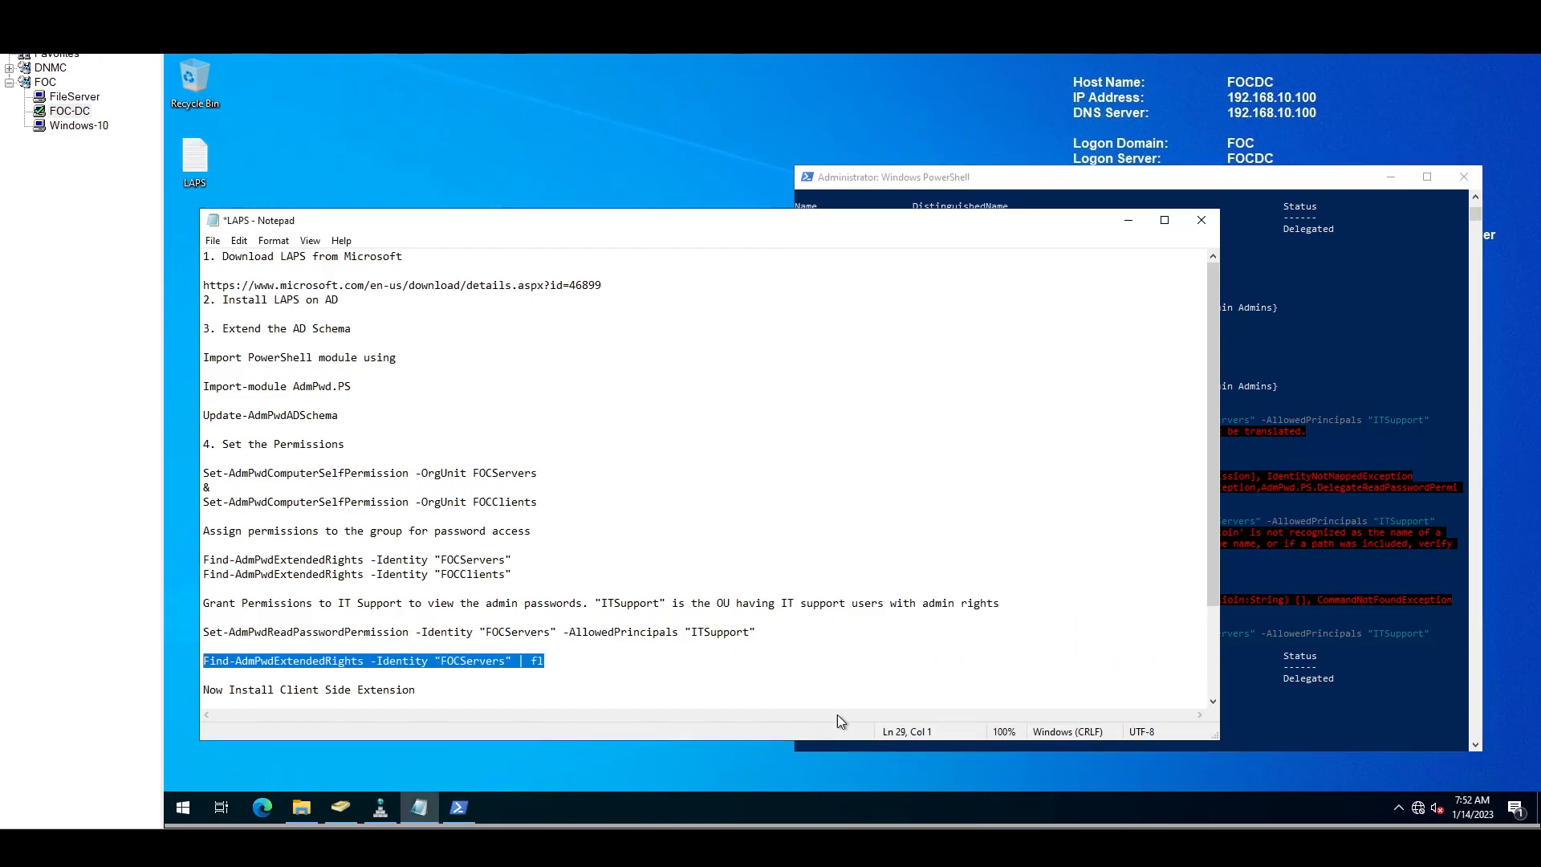
{"action": "left_click", "coordinate": [1287, 638]}
{"action": "right_click", "coordinate": [1209, 616]}
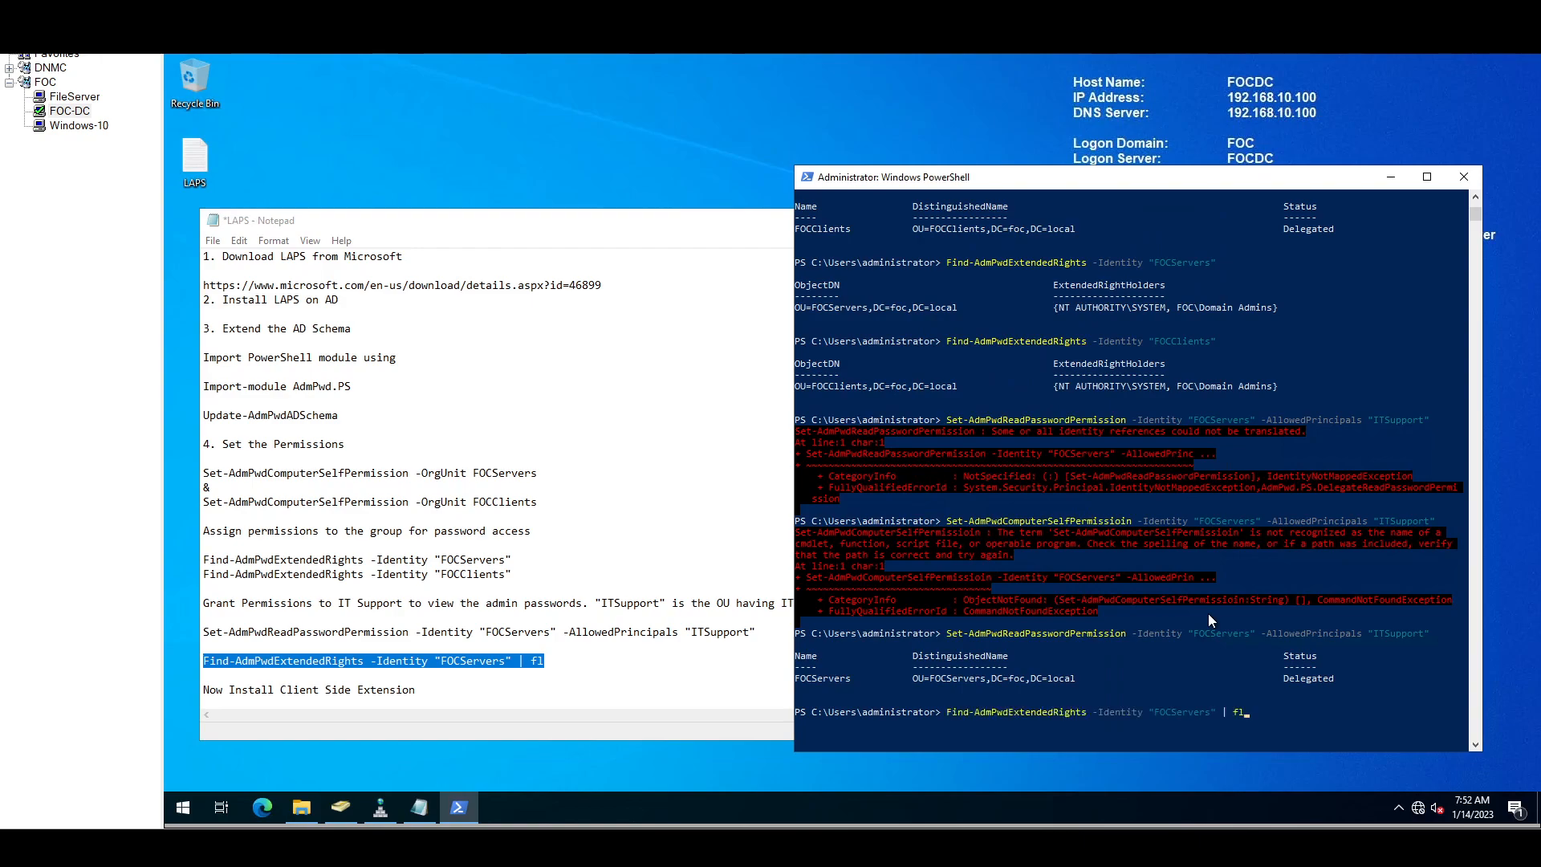
{"action": "key", "text": "Return"}
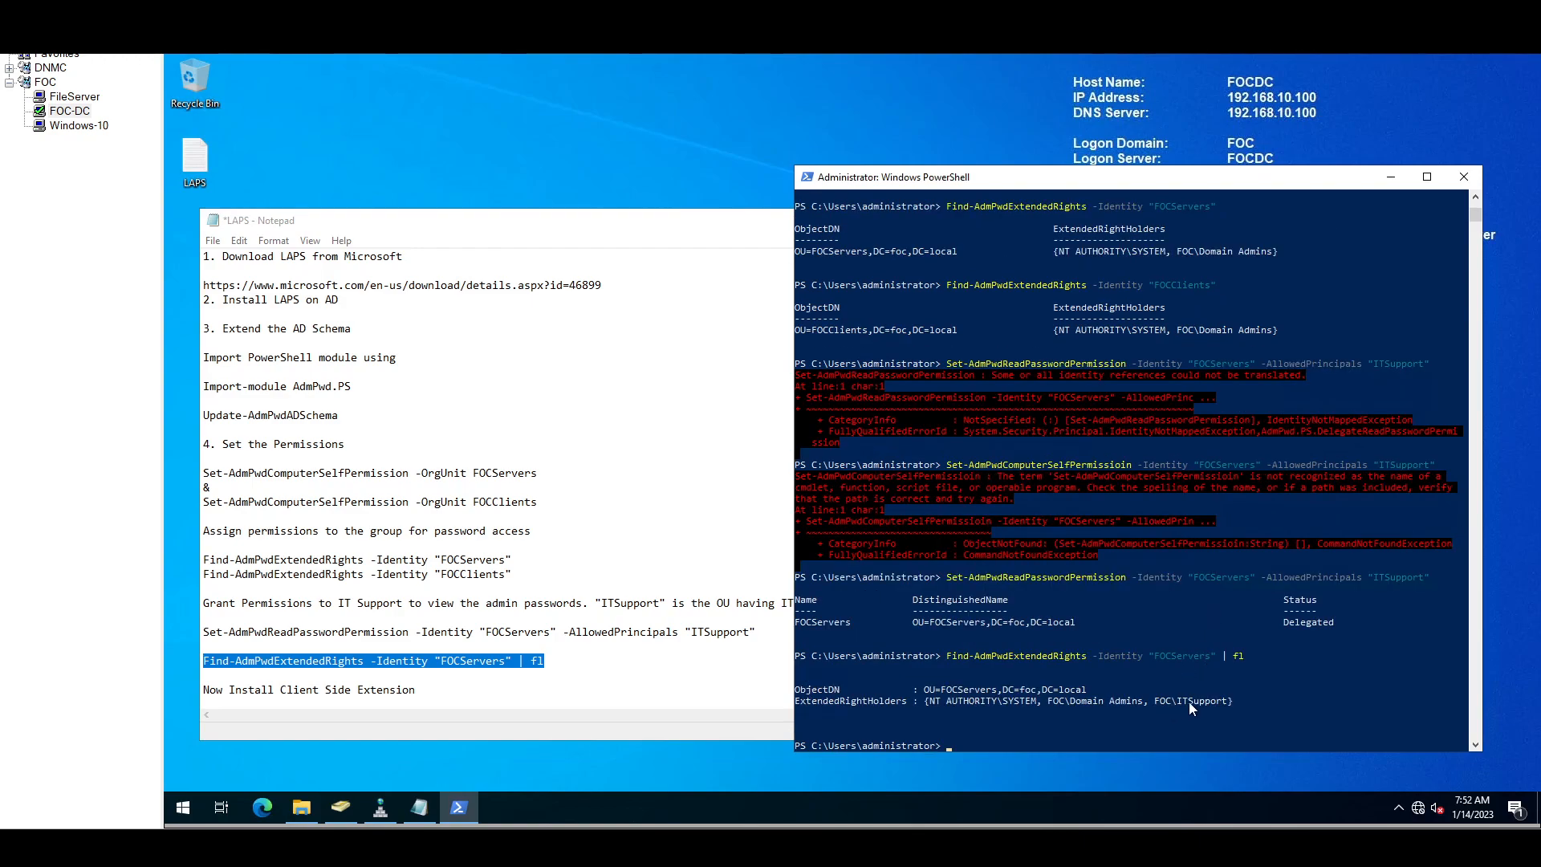
Step: Highlight FOC\ITSupport and FOC\Domain Admins in the extended-right holders list
{"action": "left_click_drag", "start_coordinate": [1154, 701], "coordinate": [1193, 704]}
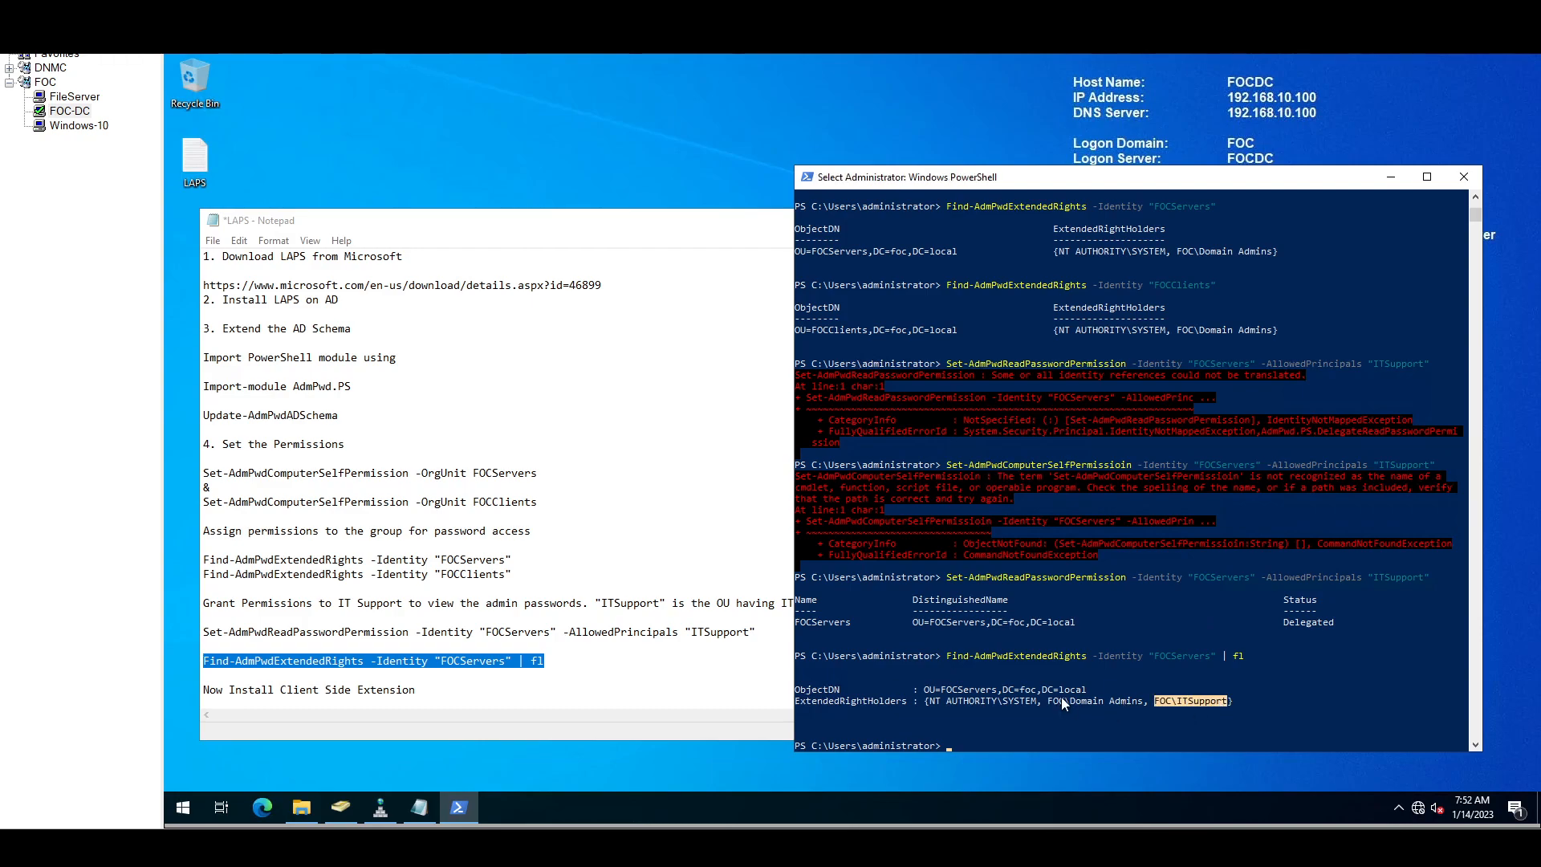
{"action": "left_click_drag", "start_coordinate": [1050, 704], "coordinate": [1142, 702]}
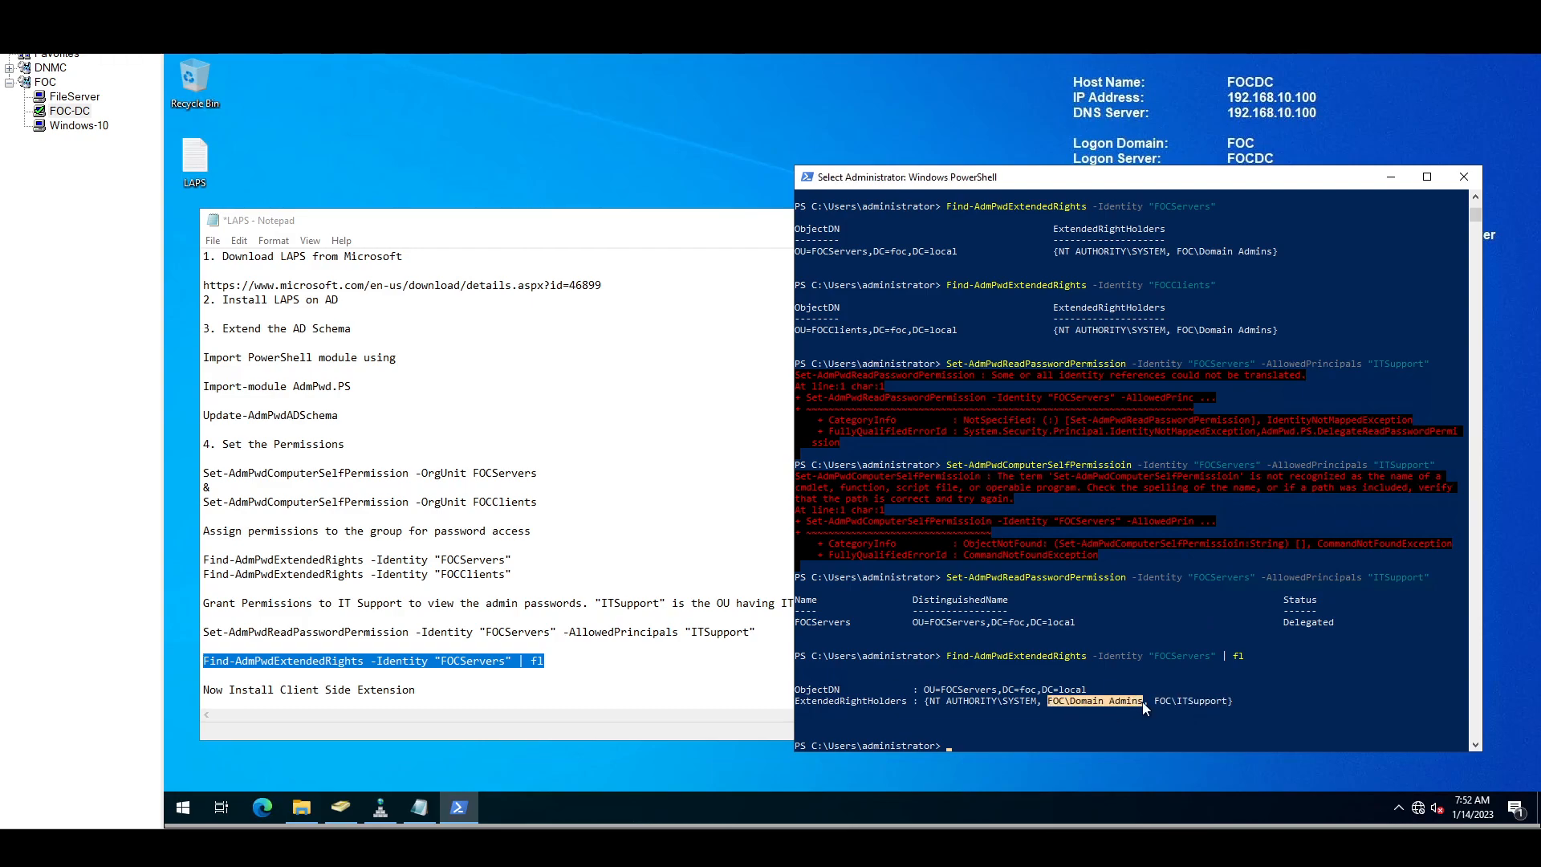
{"action": "left_click", "coordinate": [1034, 722]}
{"action": "left_click", "coordinate": [604, 667]}
{"action": "scroll", "coordinate": [619, 642], "scroll_direction": "down", "scroll_amount": 3}
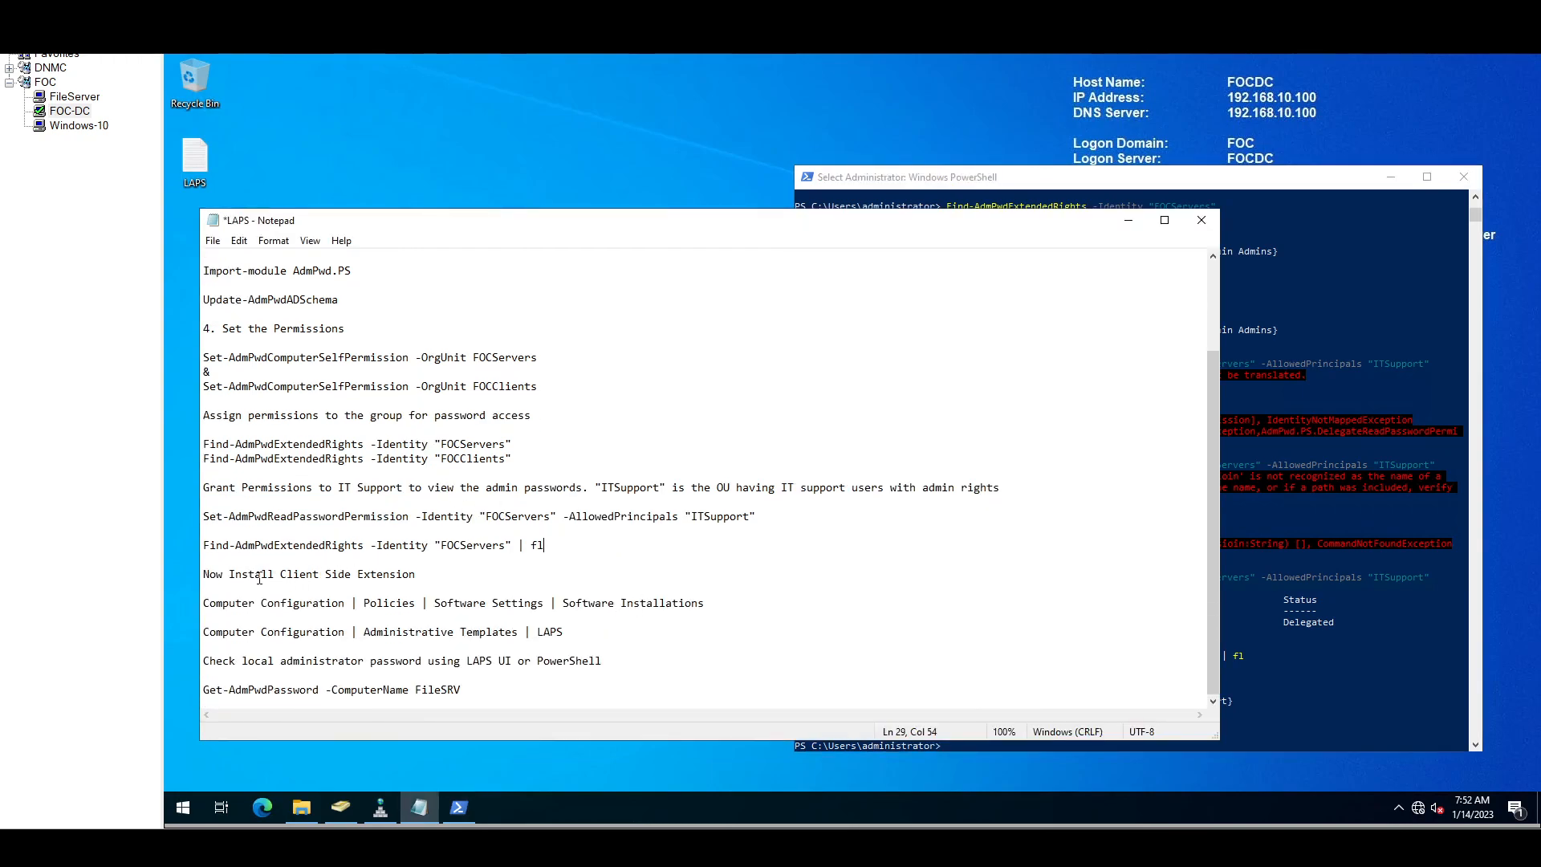
{"action": "left_click_drag", "start_coordinate": [210, 574], "coordinate": [490, 578]}
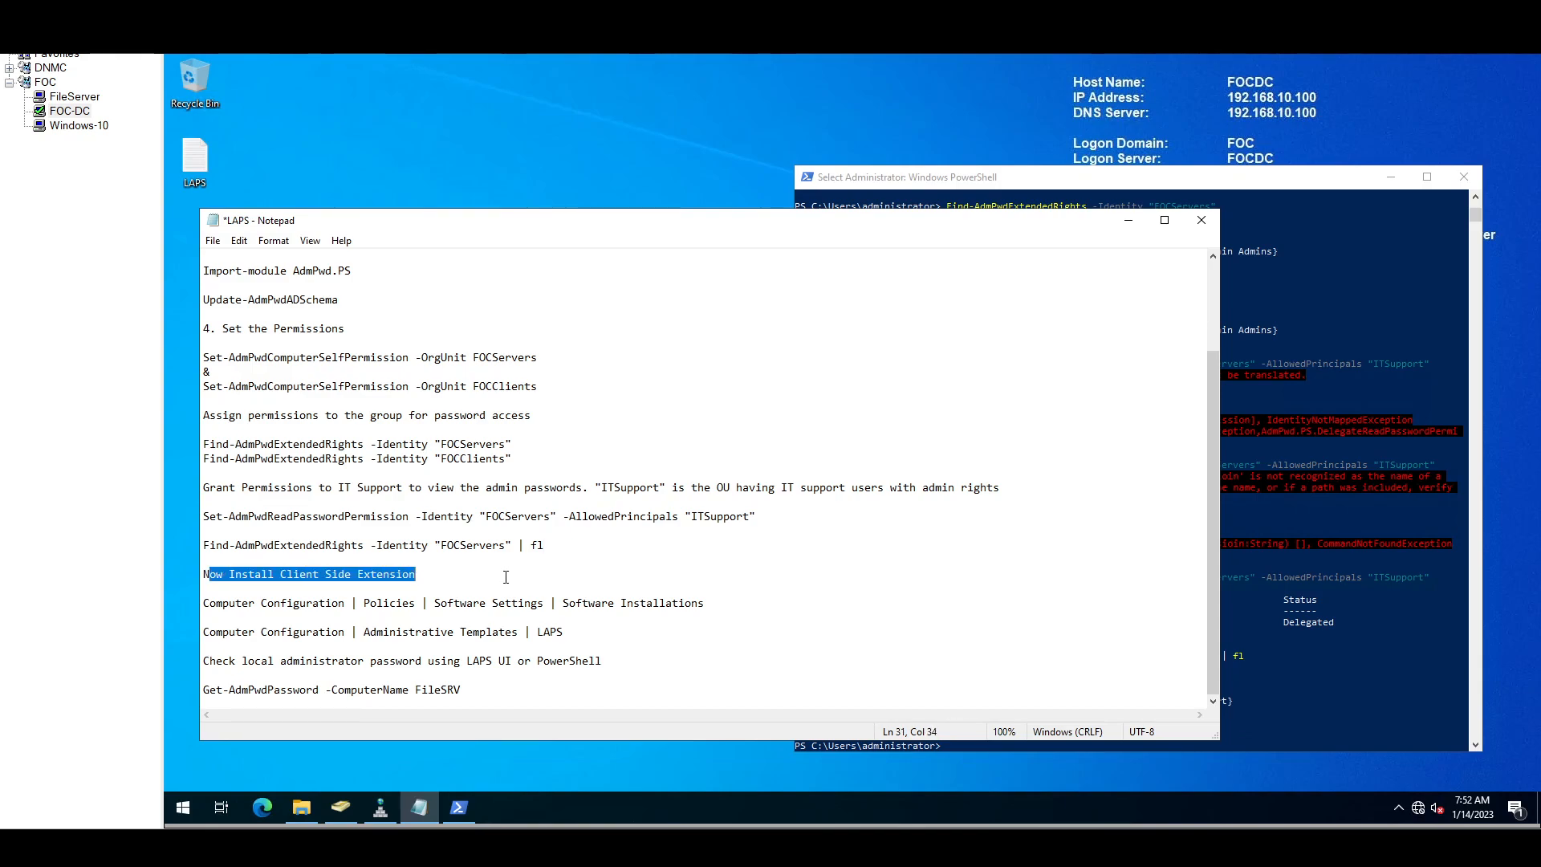
{"action": "left_click", "coordinate": [568, 572]}
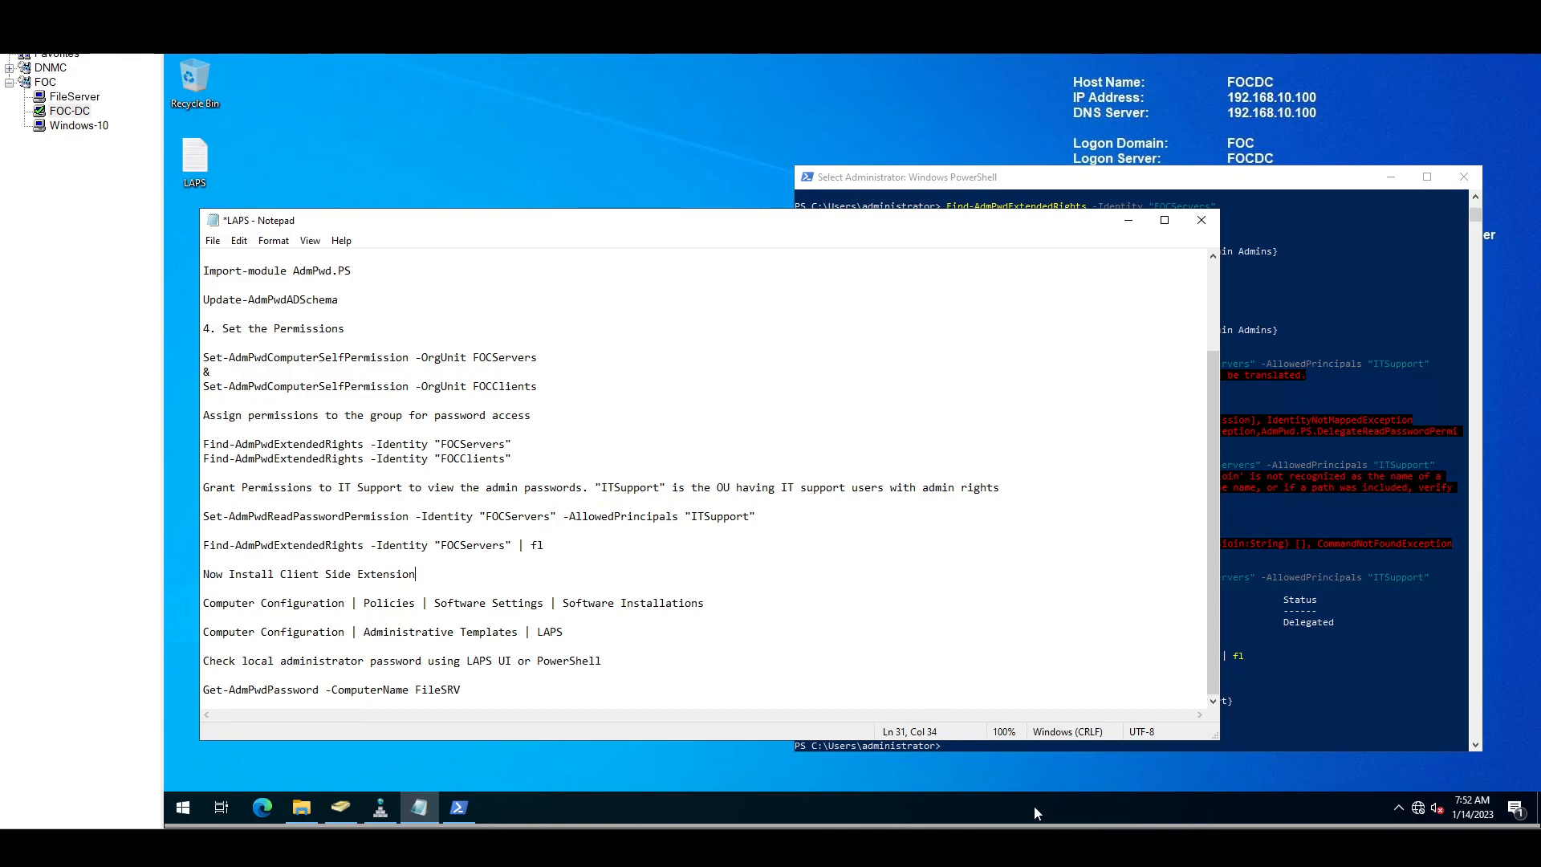
{"action": "left_click", "coordinate": [1094, 772]}
{"action": "left_click_drag", "start_coordinate": [208, 601], "coordinate": [509, 614]}
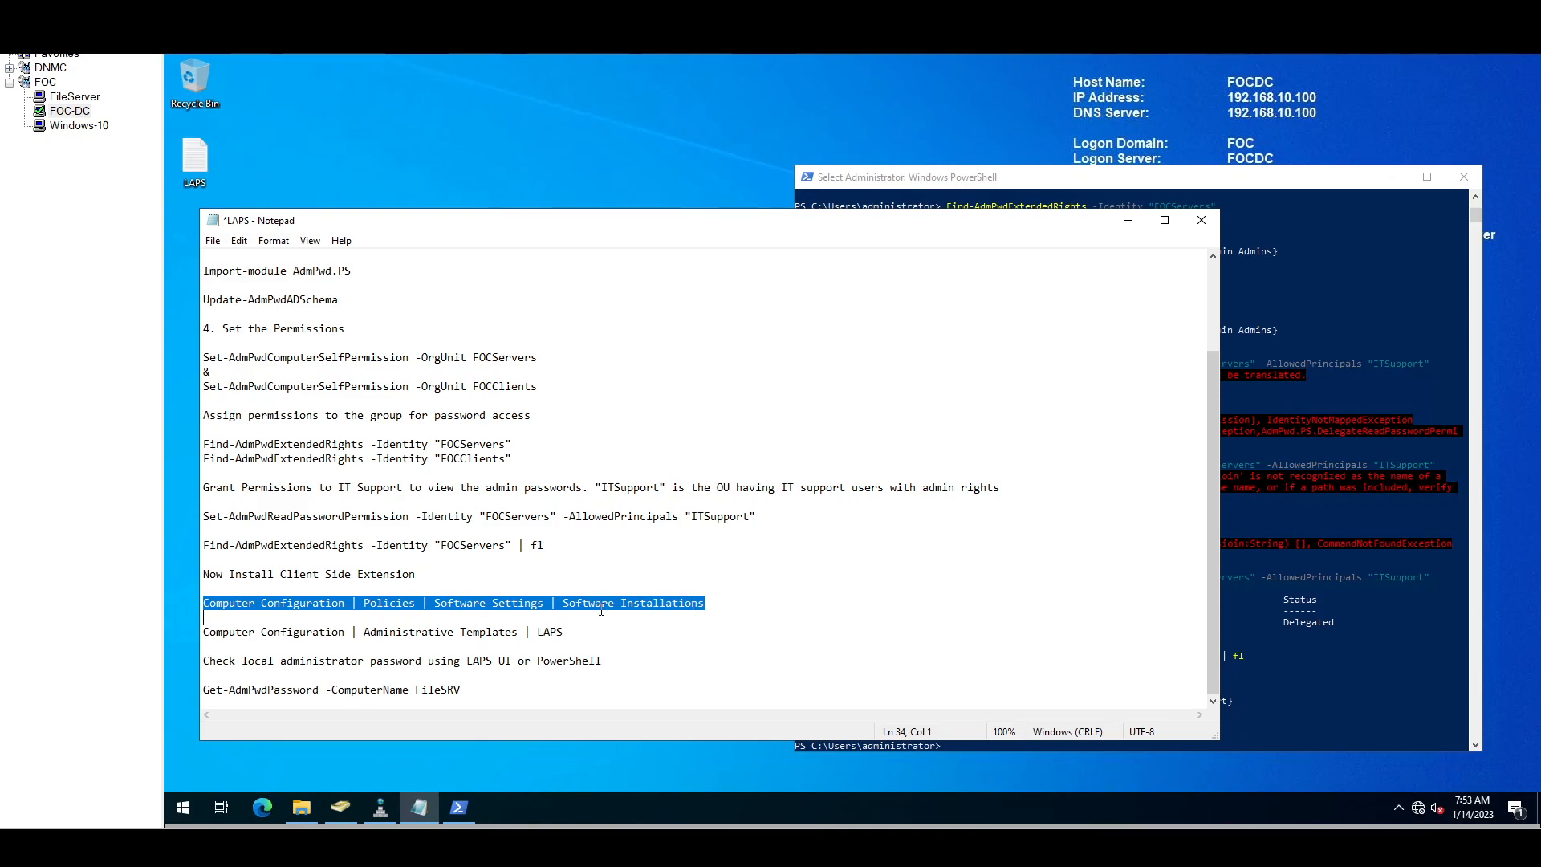
{"action": "left_click", "coordinate": [493, 132]}
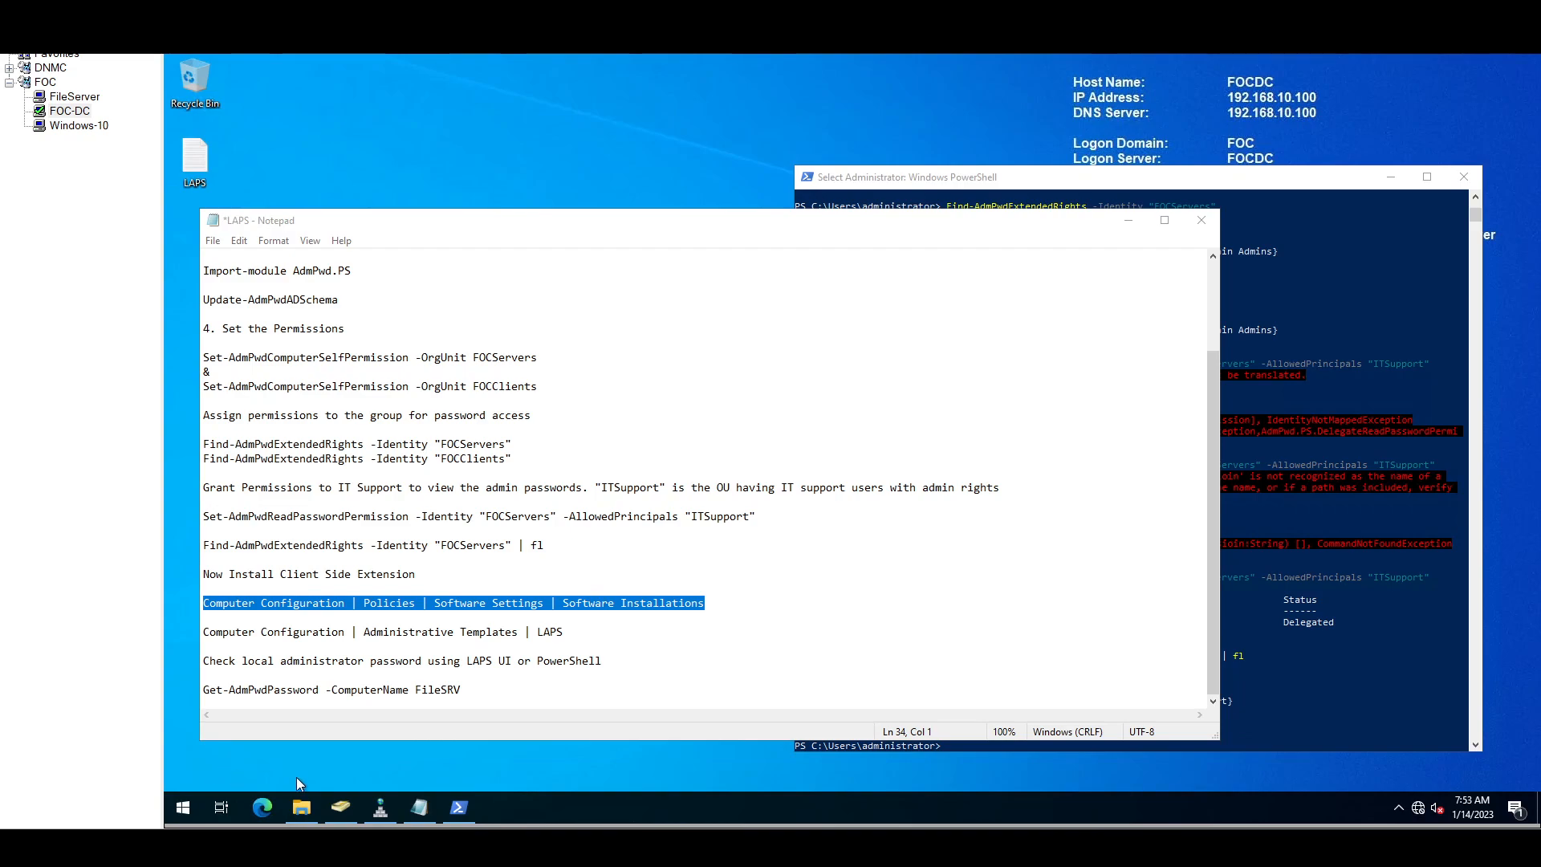
{"action": "left_click", "coordinate": [301, 807]}
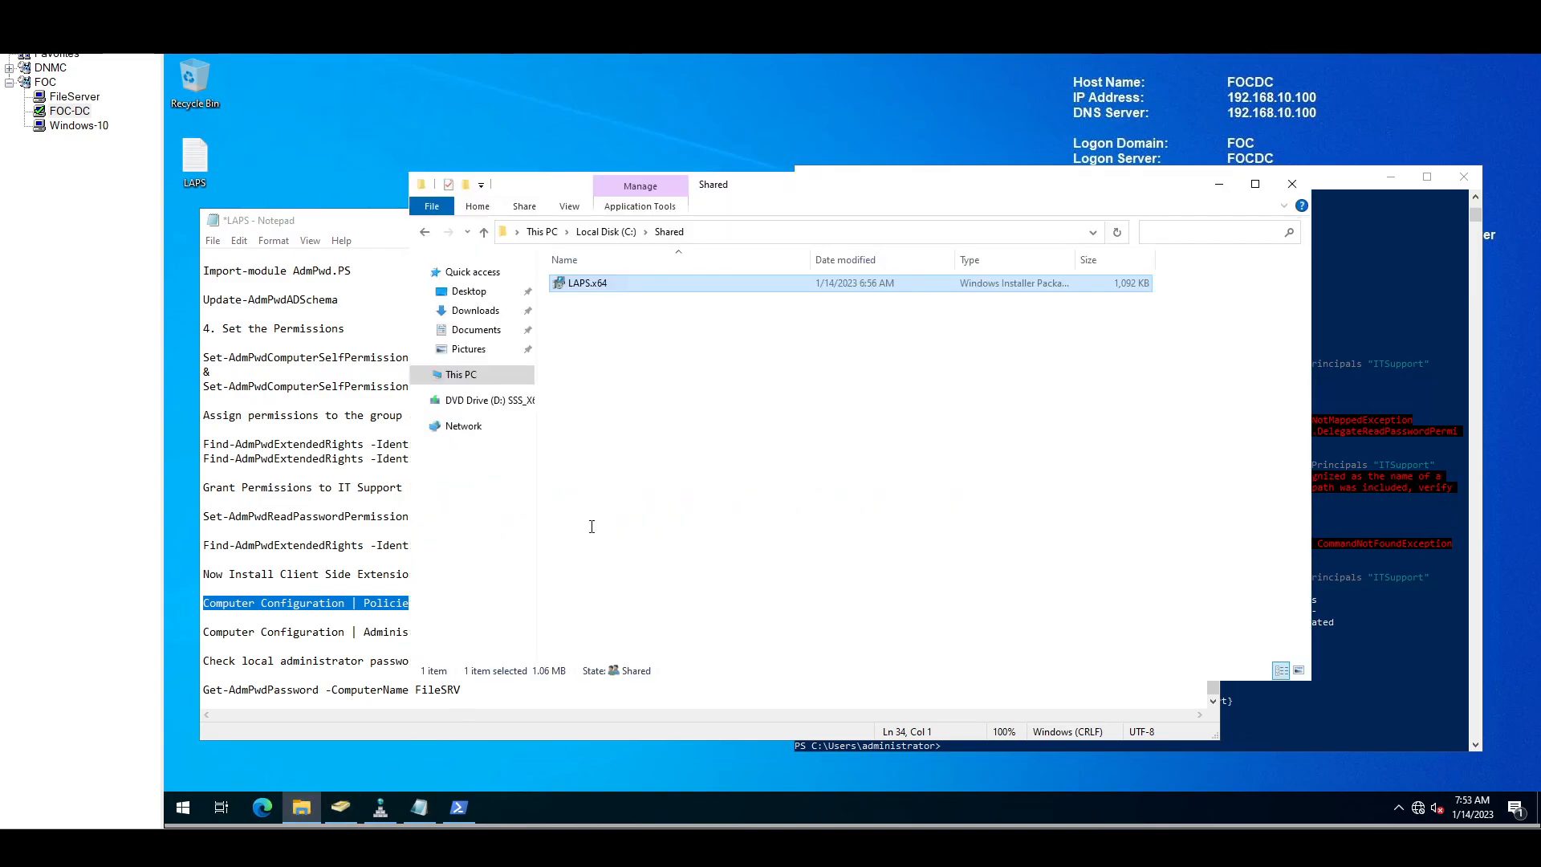
Step: Review the C:\Shared folder's advanced sharing permissions, leaving them unchanged
{"action": "left_click", "coordinate": [615, 237]}
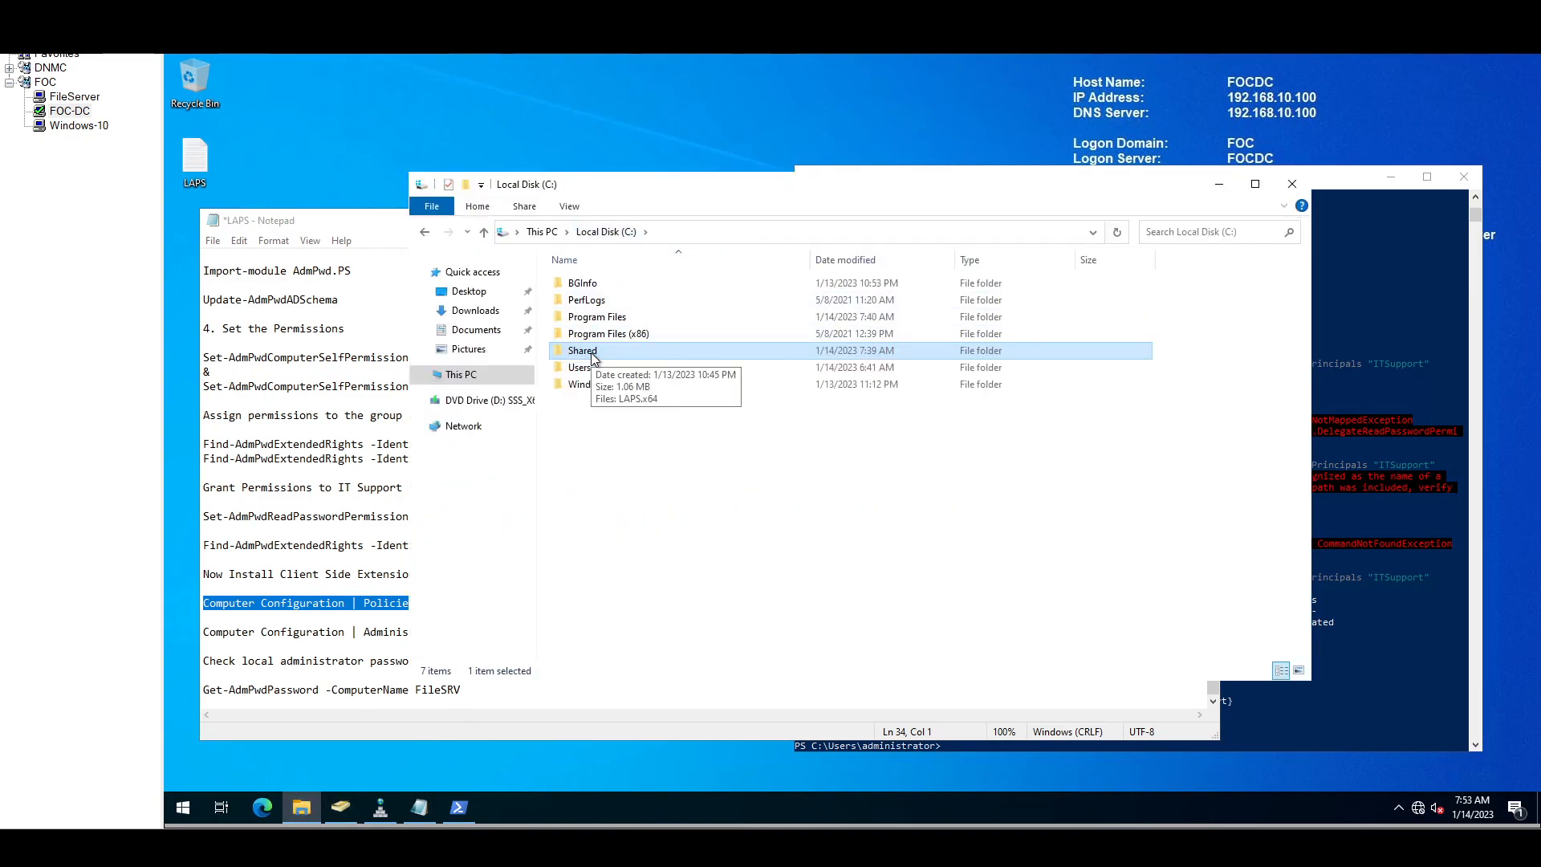
{"action": "right_click", "coordinate": [592, 354]}
{"action": "left_click", "coordinate": [640, 623]}
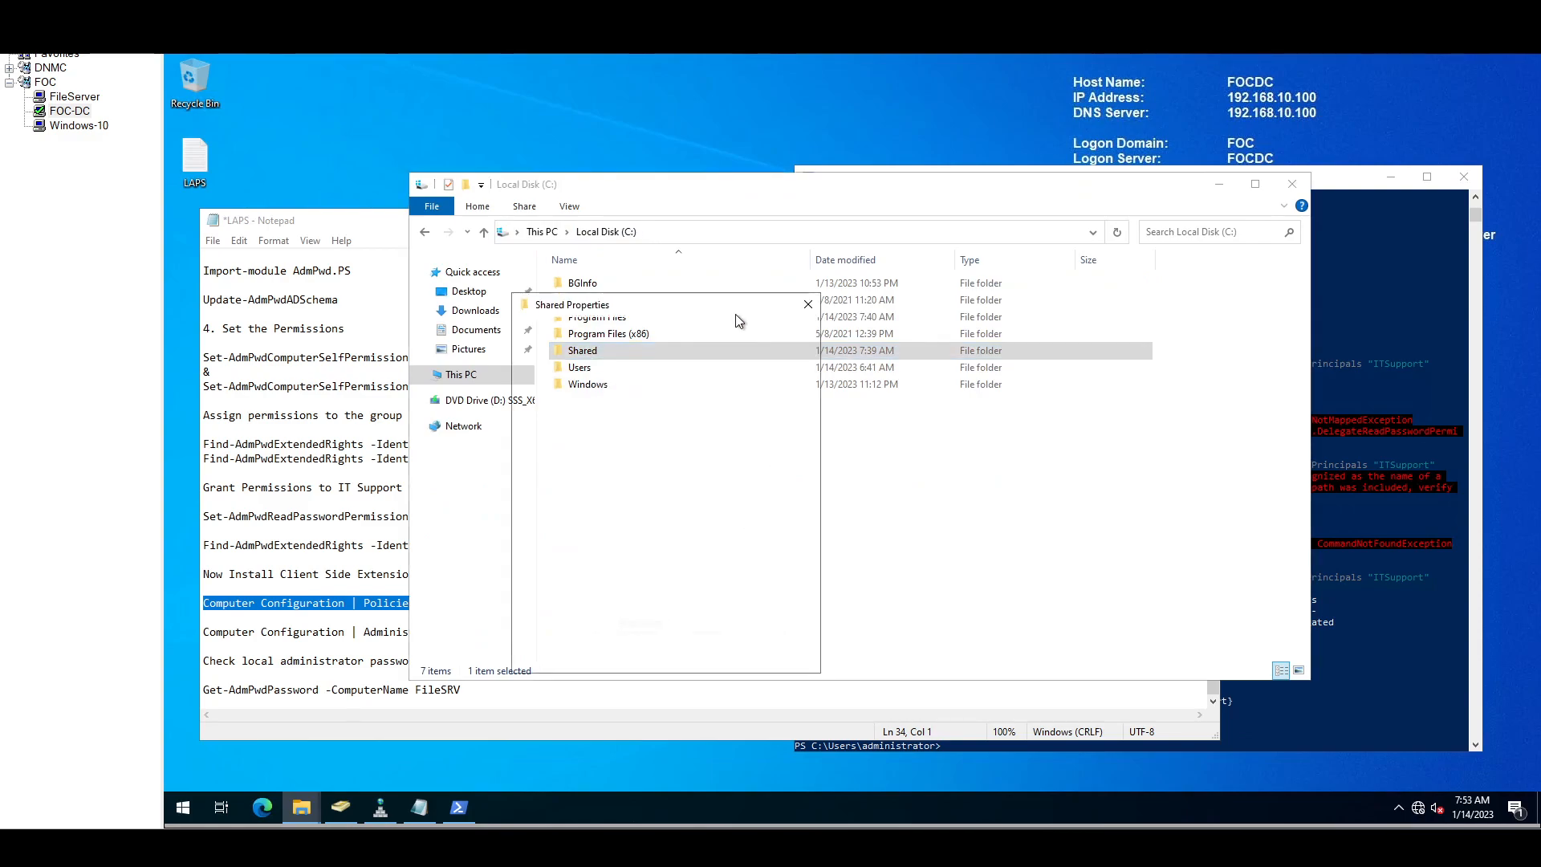
{"action": "left_click", "coordinate": [582, 332]}
{"action": "left_click", "coordinate": [588, 521]}
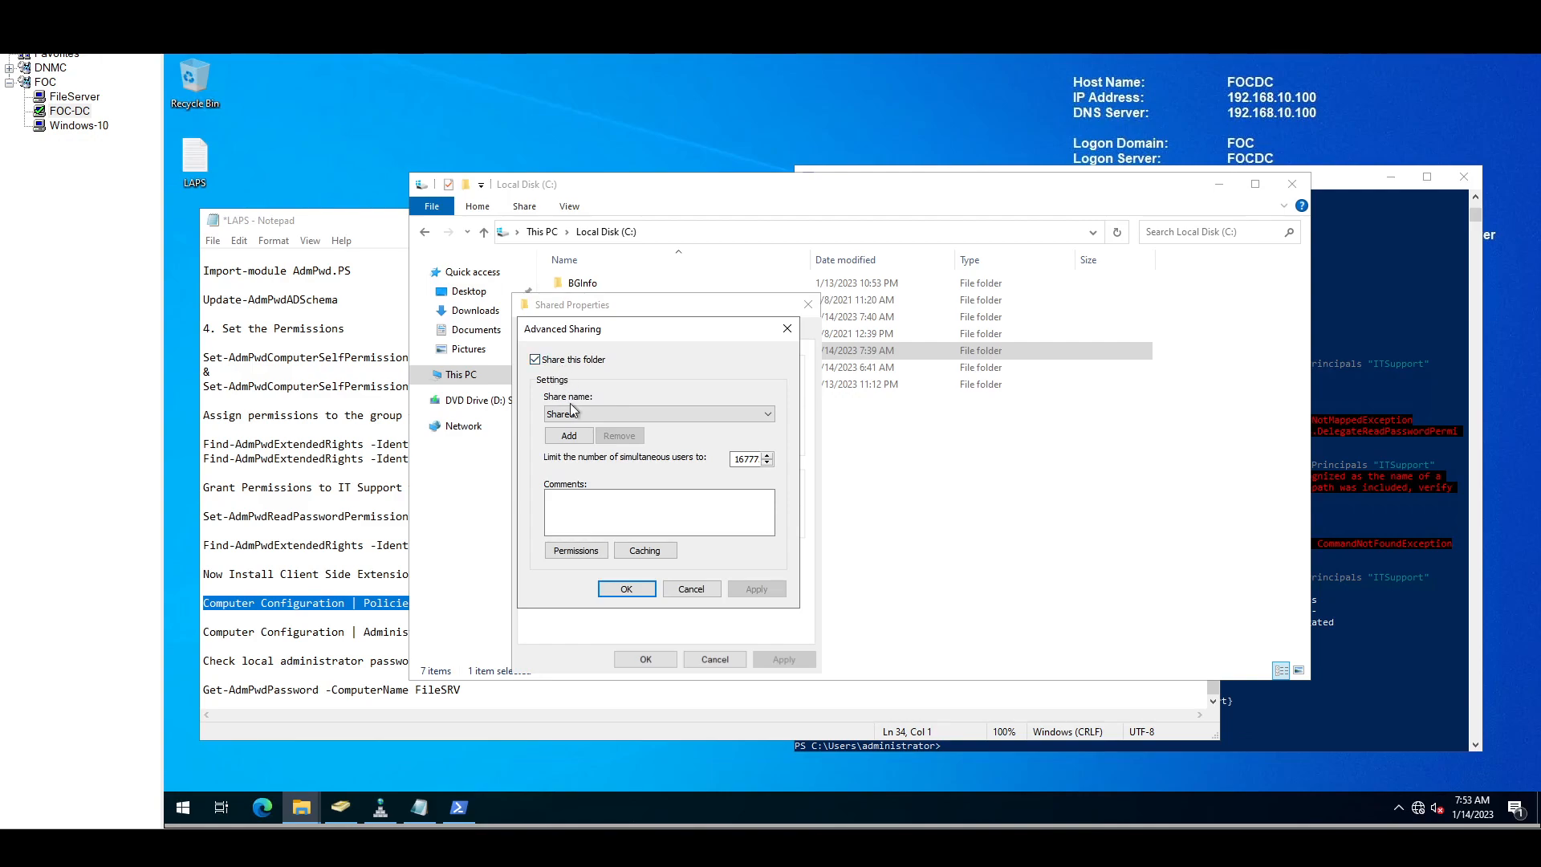
{"action": "left_click", "coordinate": [593, 553]}
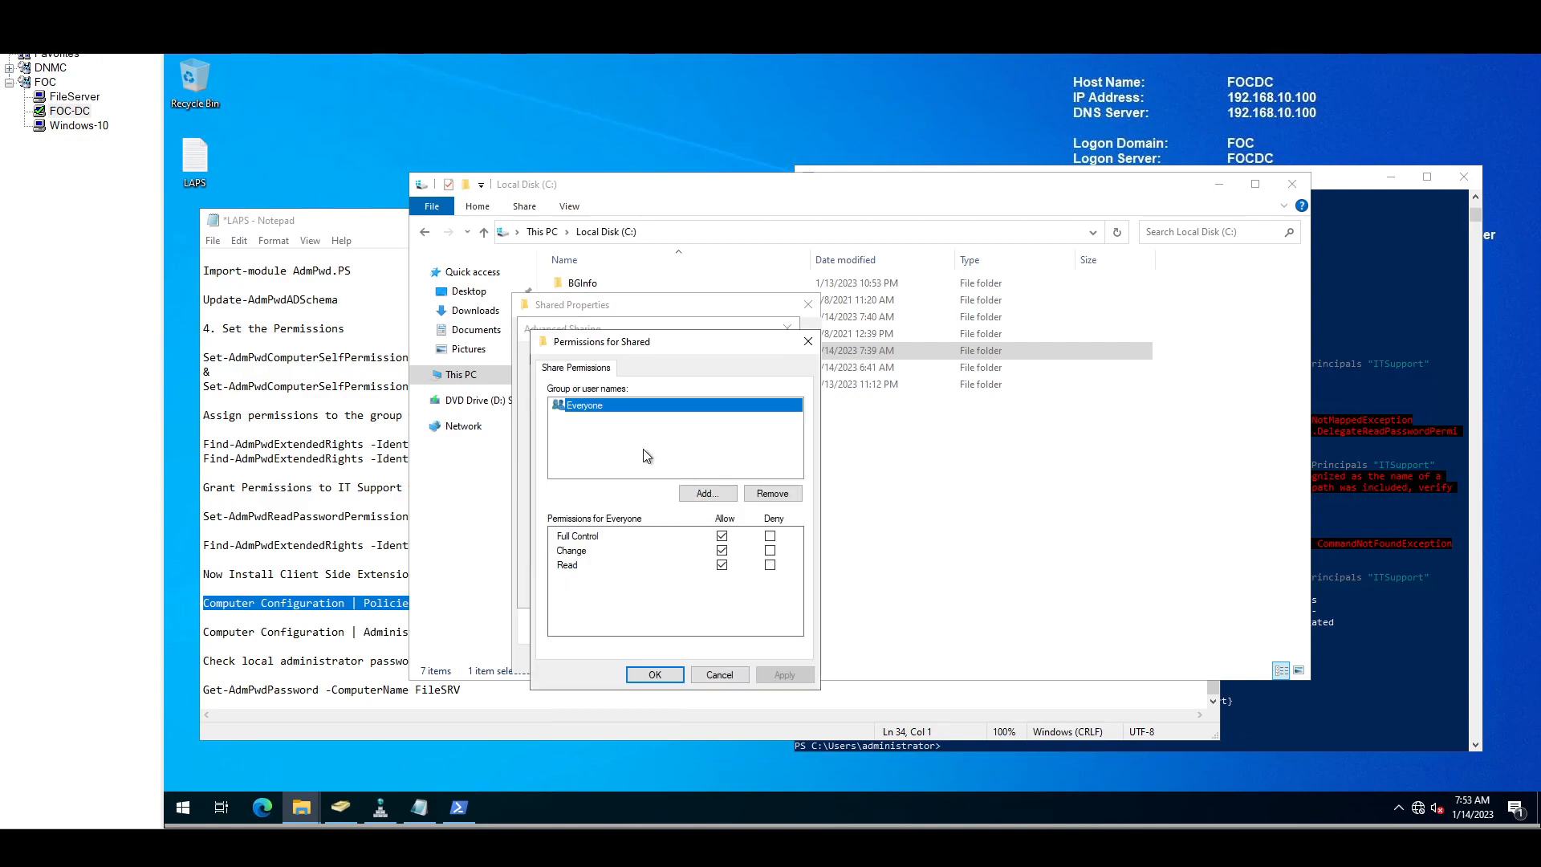
{"action": "left_click", "coordinate": [712, 673]}
{"action": "left_click", "coordinate": [692, 589]}
Step: Check the Shared folder's Security tab permissions, including the Administrators group
{"action": "left_click", "coordinate": [624, 333]}
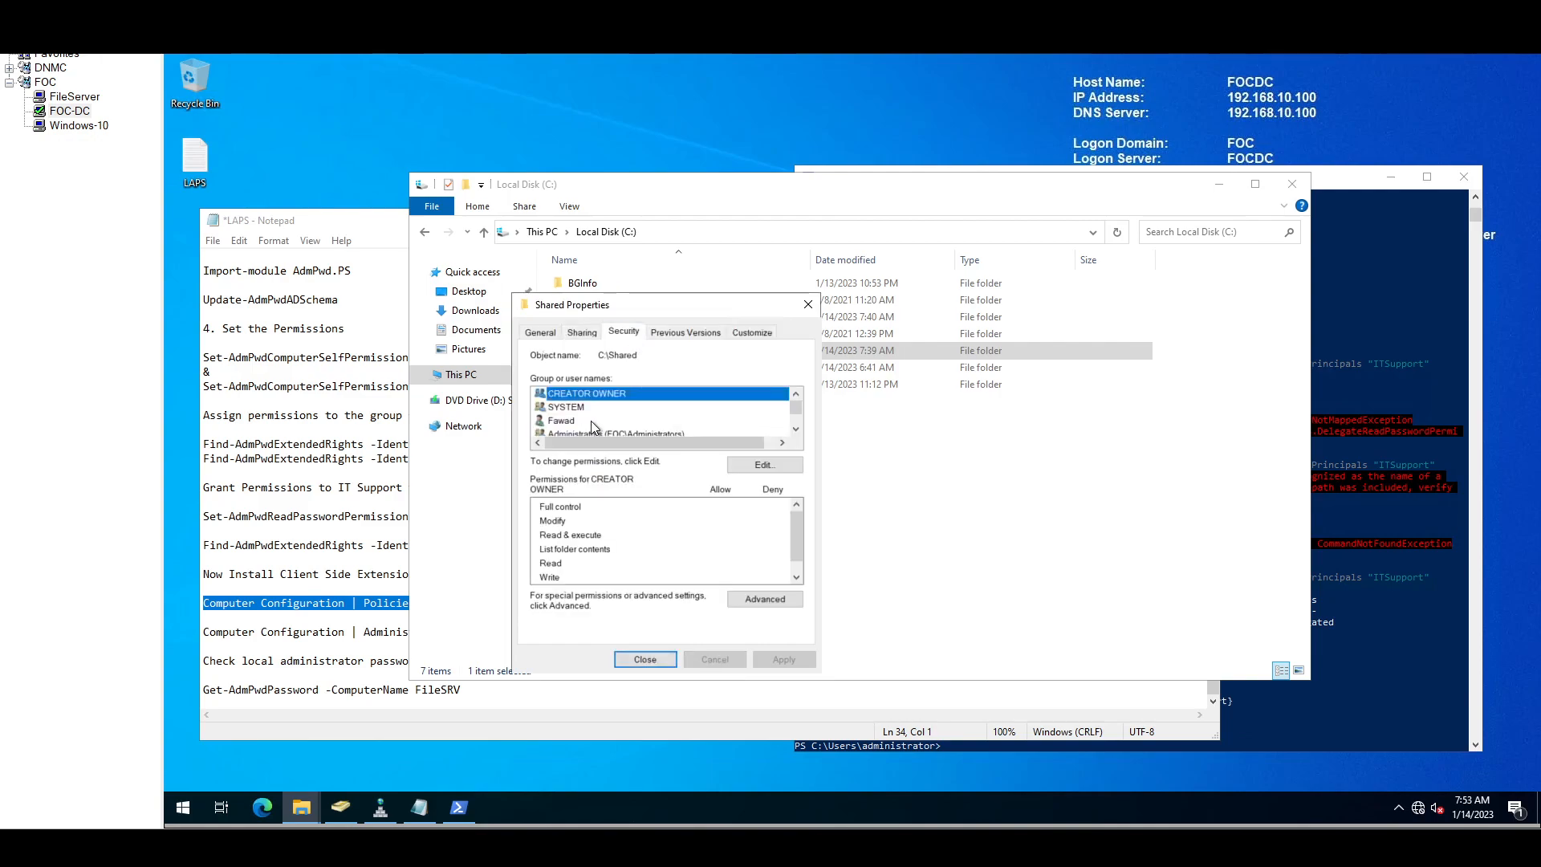
{"action": "scroll", "coordinate": [604, 413], "scroll_direction": "down", "scroll_amount": 1}
{"action": "left_click", "coordinate": [605, 408]}
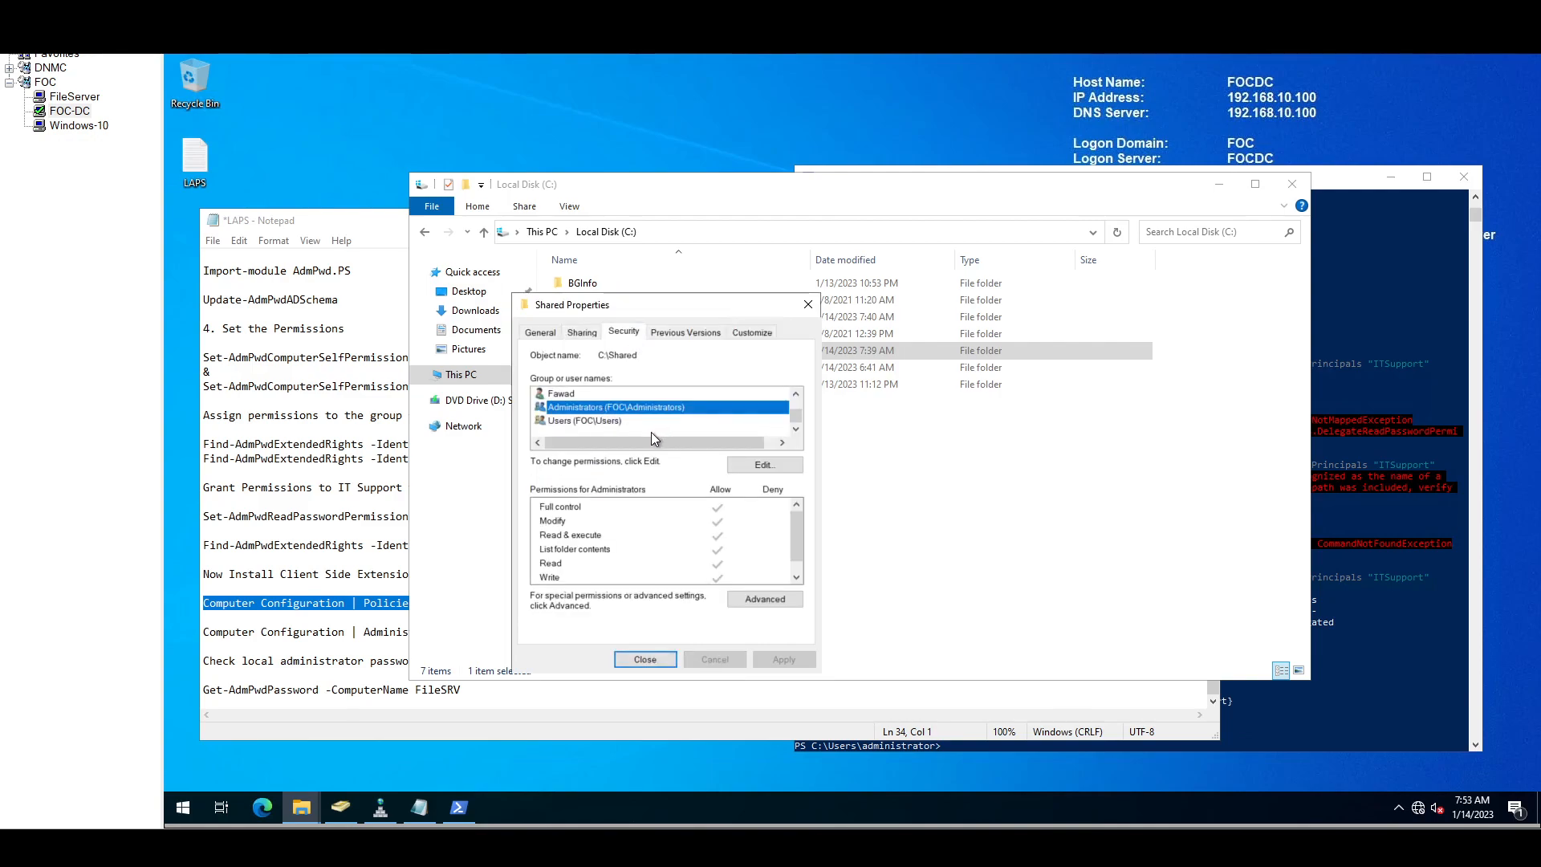
{"action": "scroll", "coordinate": [638, 434], "scroll_direction": "up", "scroll_amount": 1}
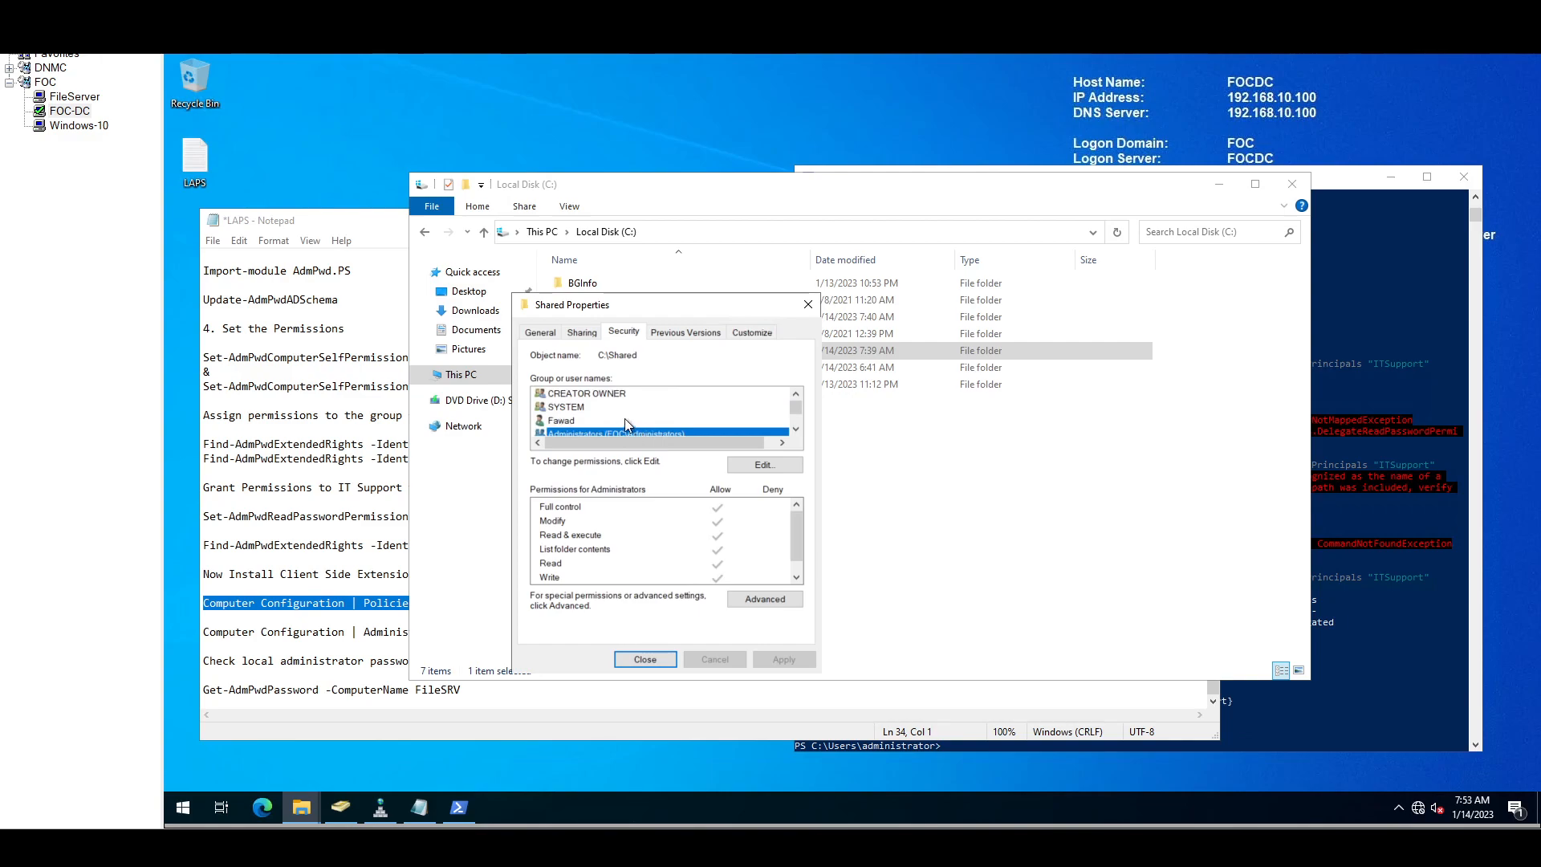
{"action": "scroll", "coordinate": [620, 413], "scroll_direction": "down", "scroll_amount": 1}
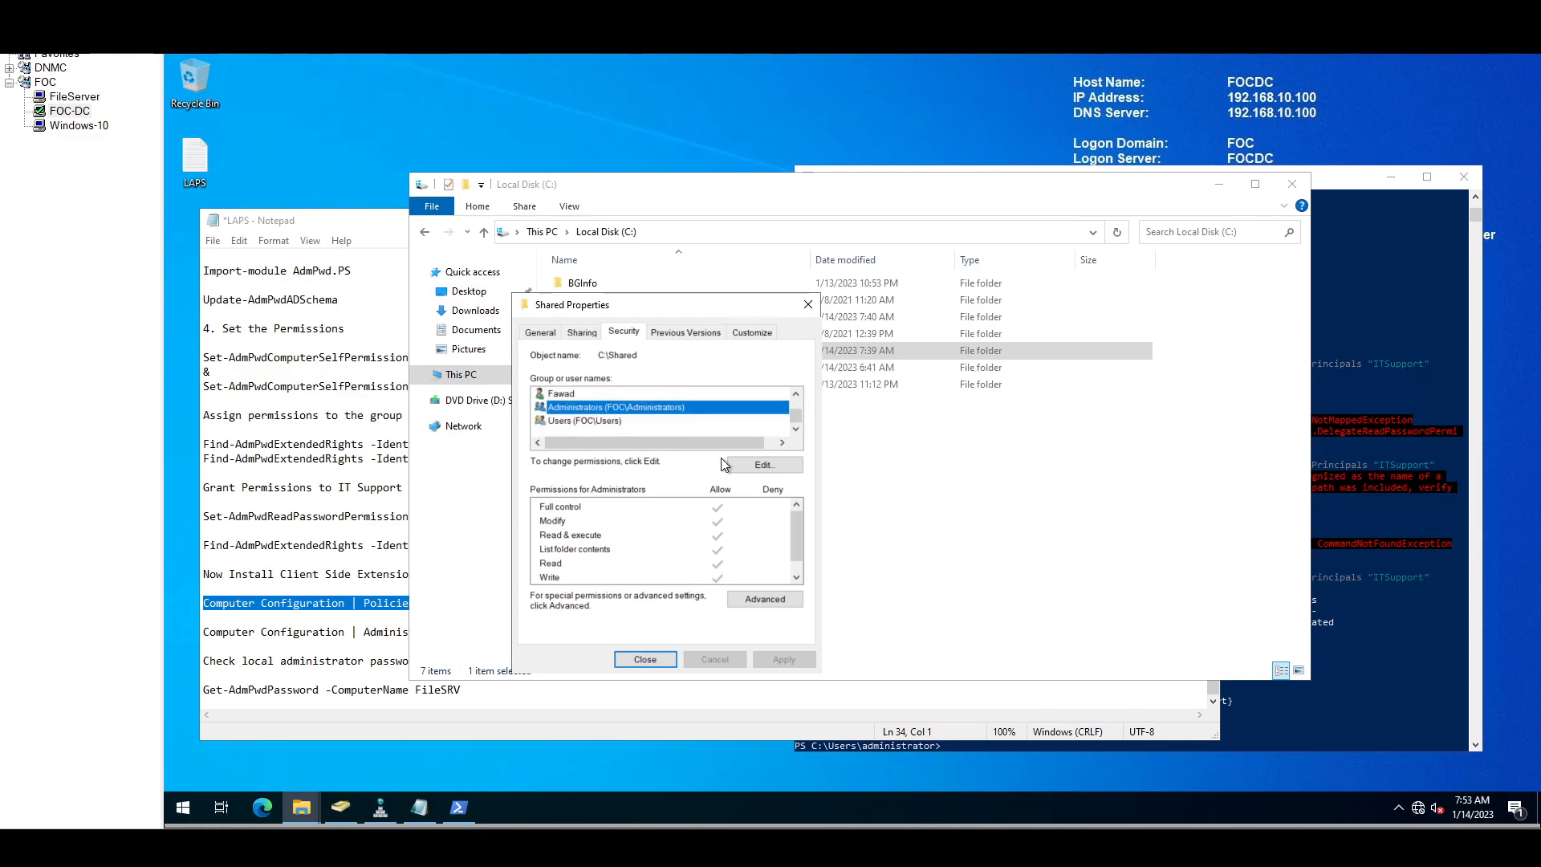
Step: Add Everyone with Full control Allow to the Shared folder's security permissions
{"action": "left_click", "coordinate": [752, 467]}
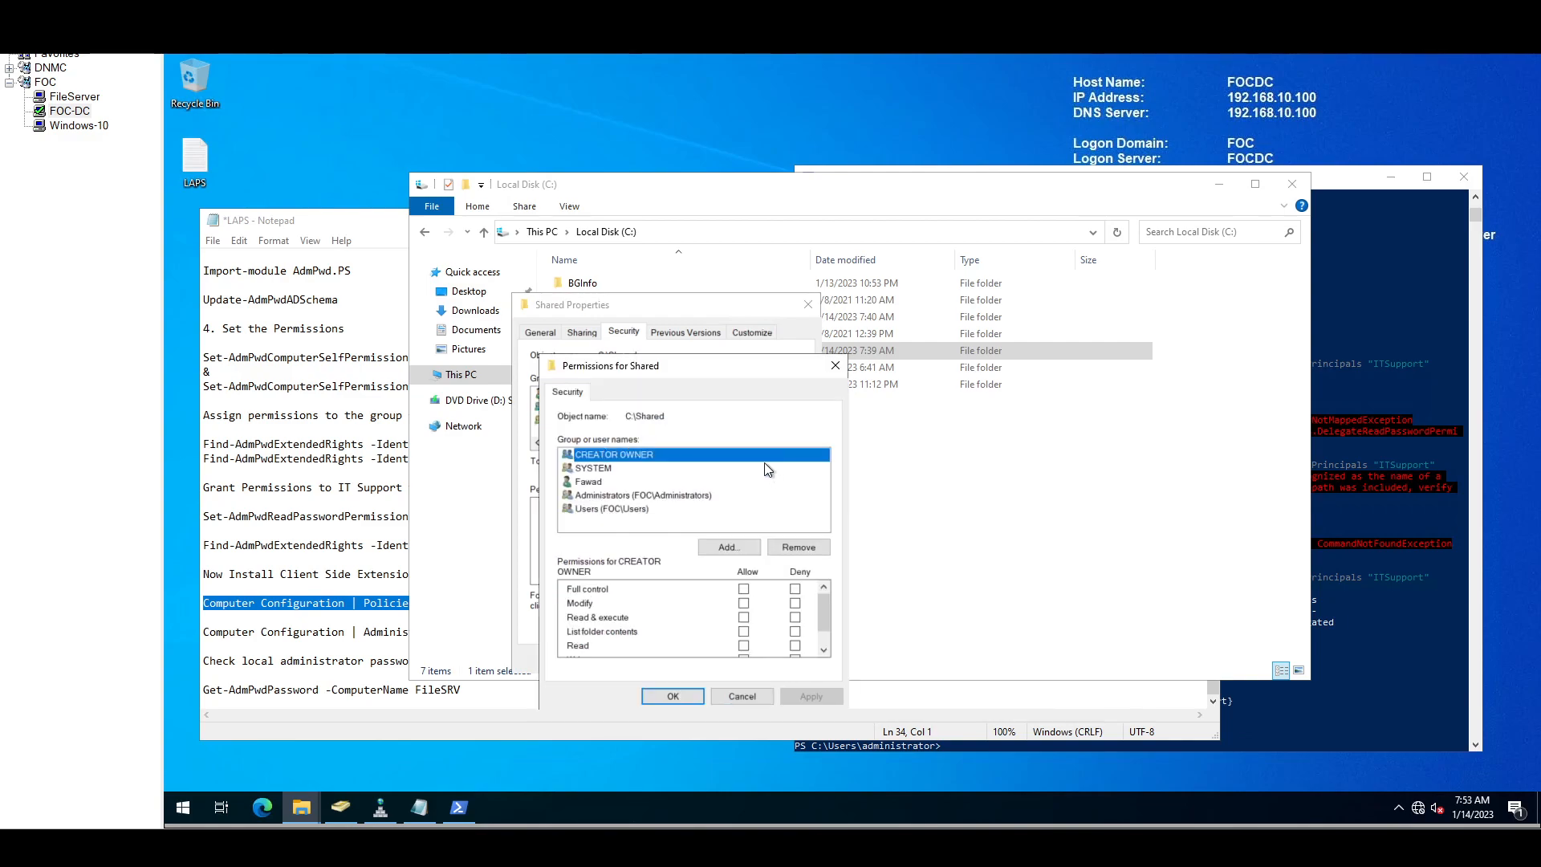
{"action": "left_click", "coordinate": [727, 547]}
{"action": "type", "text": "ever"}
{"action": "key", "text": "Return"}
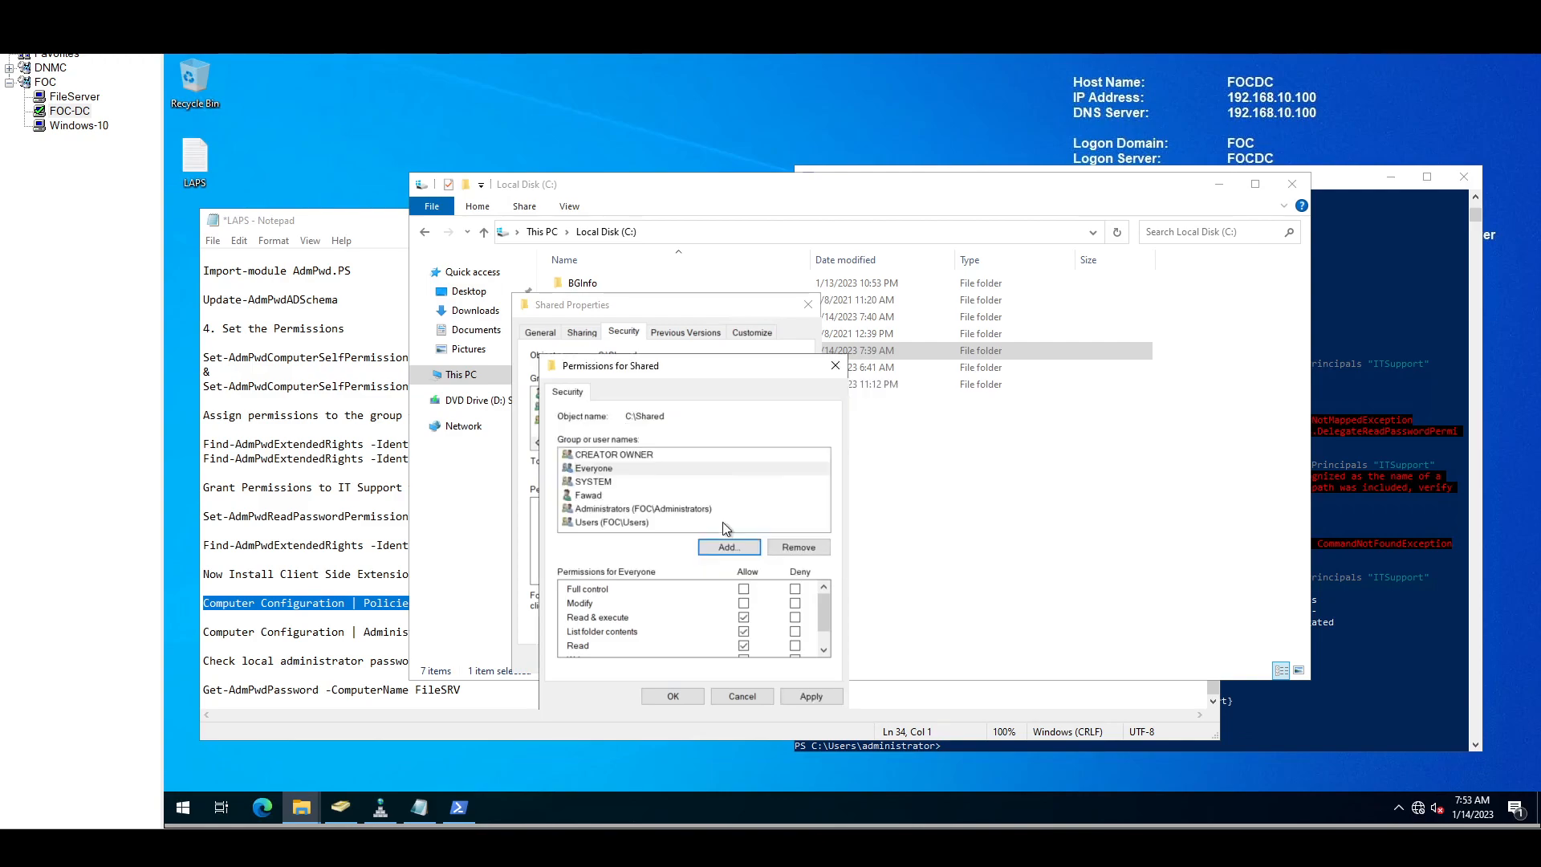
{"action": "left_click", "coordinate": [743, 588]}
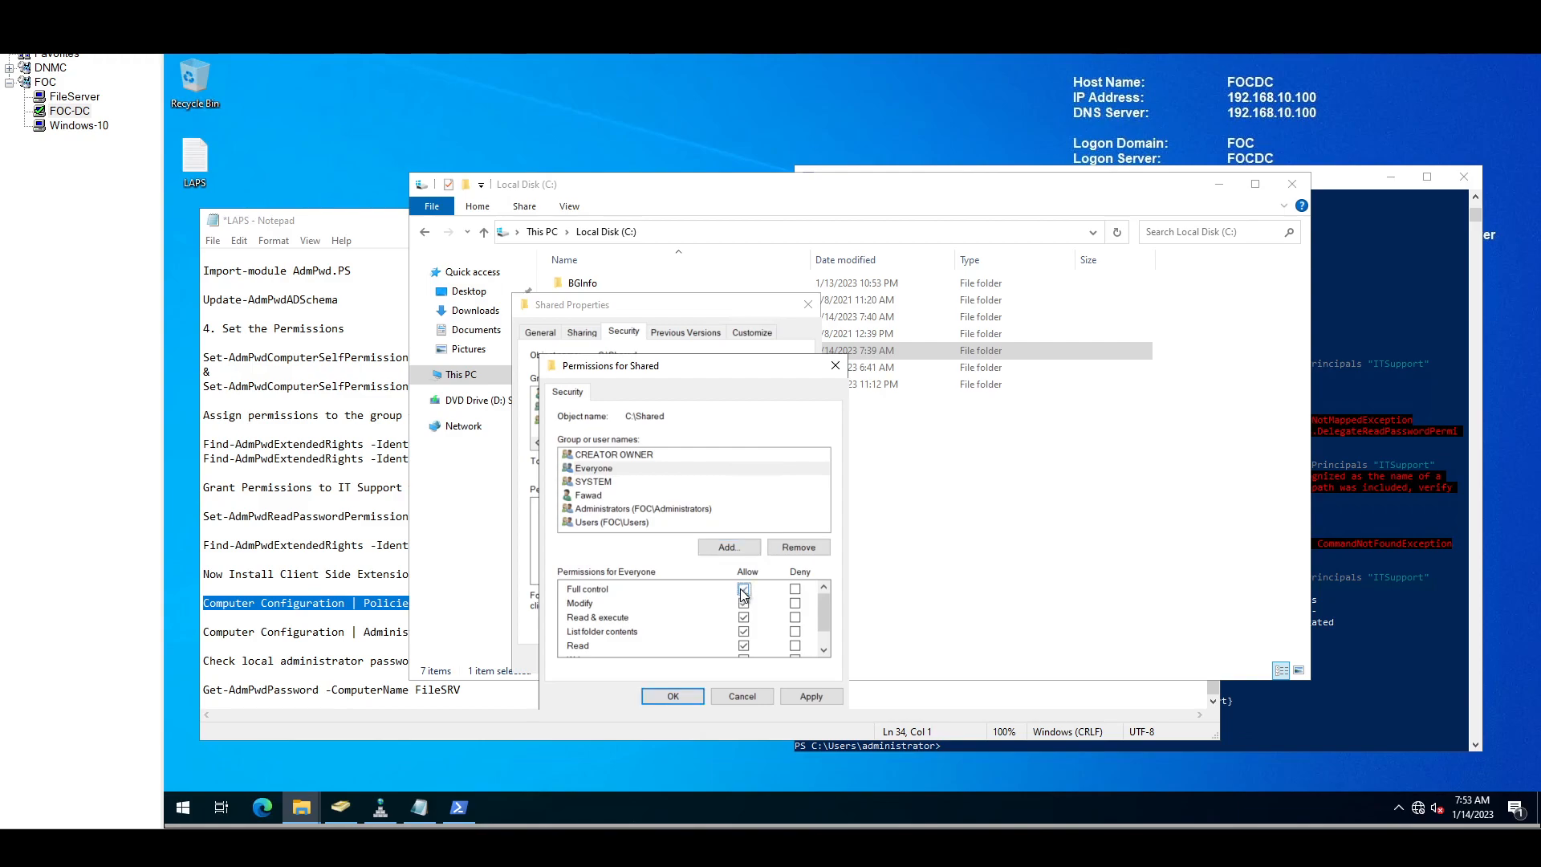
{"action": "left_click", "coordinate": [790, 697]}
{"action": "left_click", "coordinate": [672, 695]}
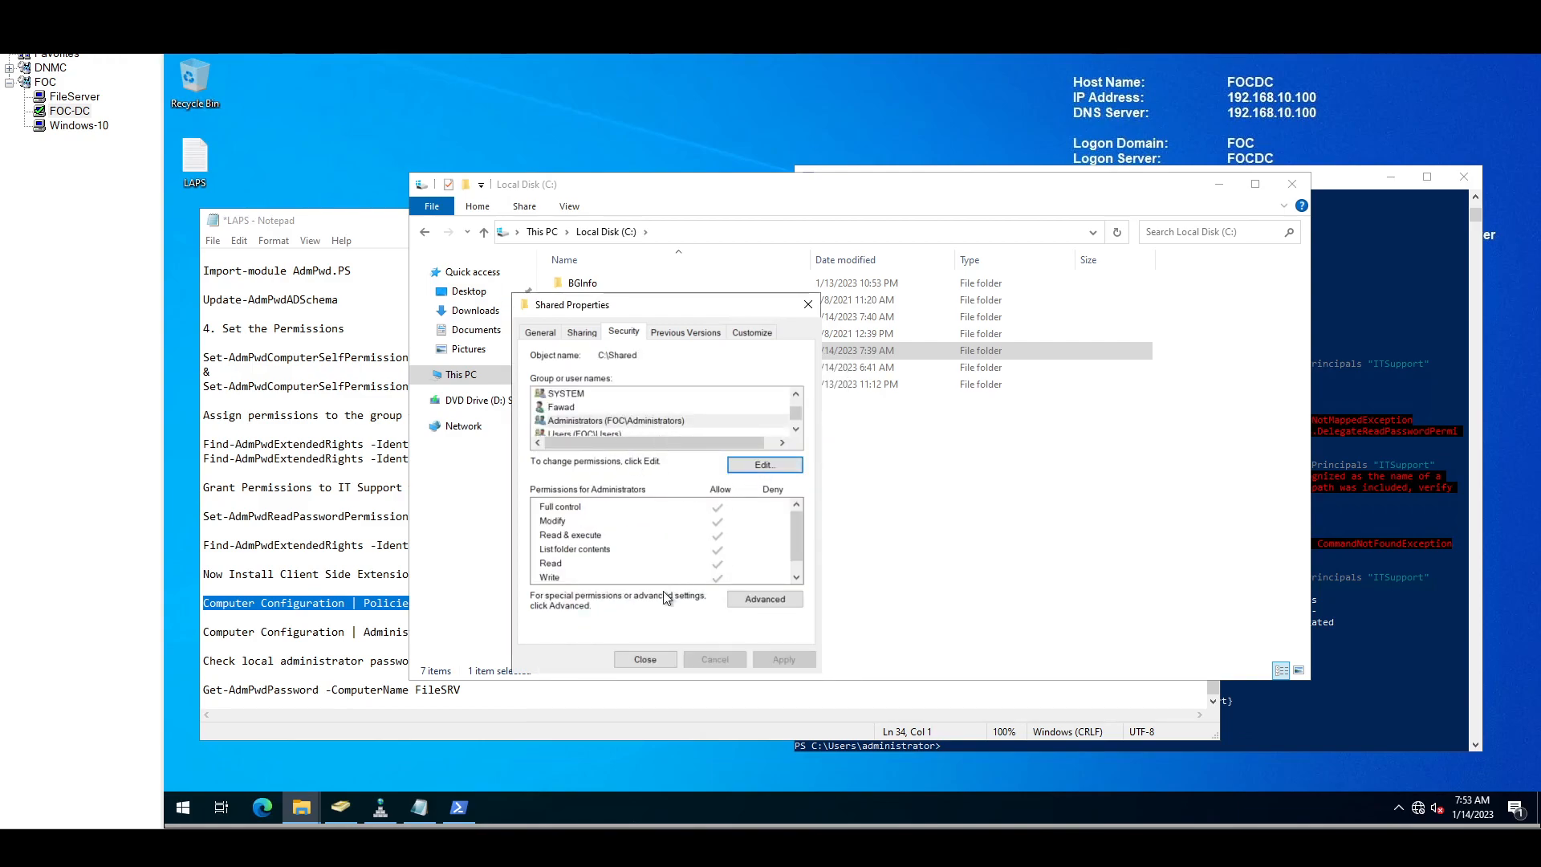
{"action": "left_click", "coordinate": [645, 659]}
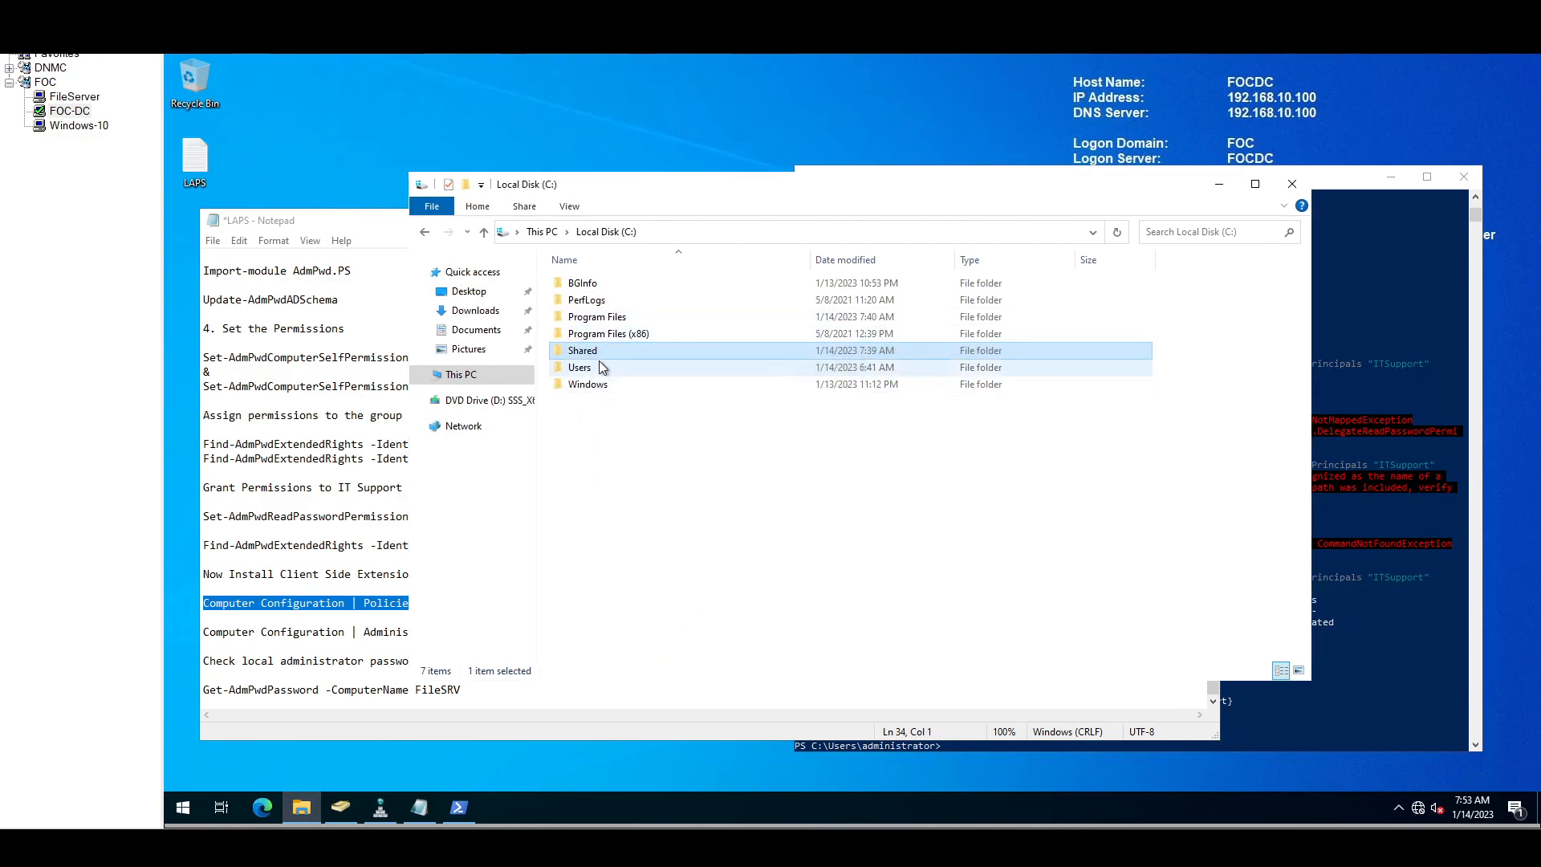
{"action": "left_click", "coordinate": [1218, 185]}
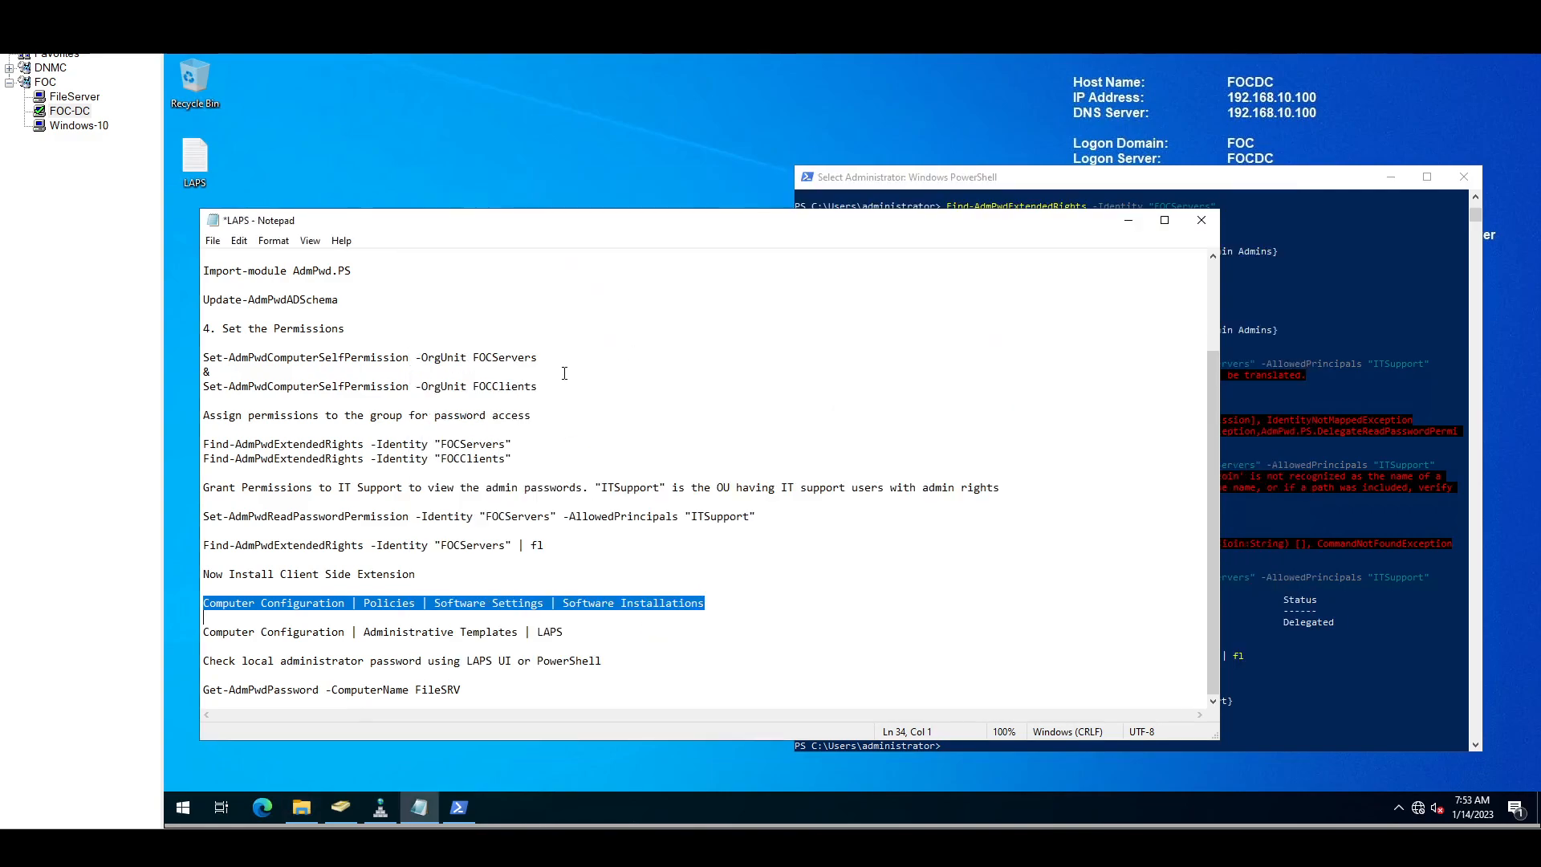
Step: Start Server Manager and launch Group Policy Management from its Tools menu
{"action": "left_click", "coordinate": [184, 808]}
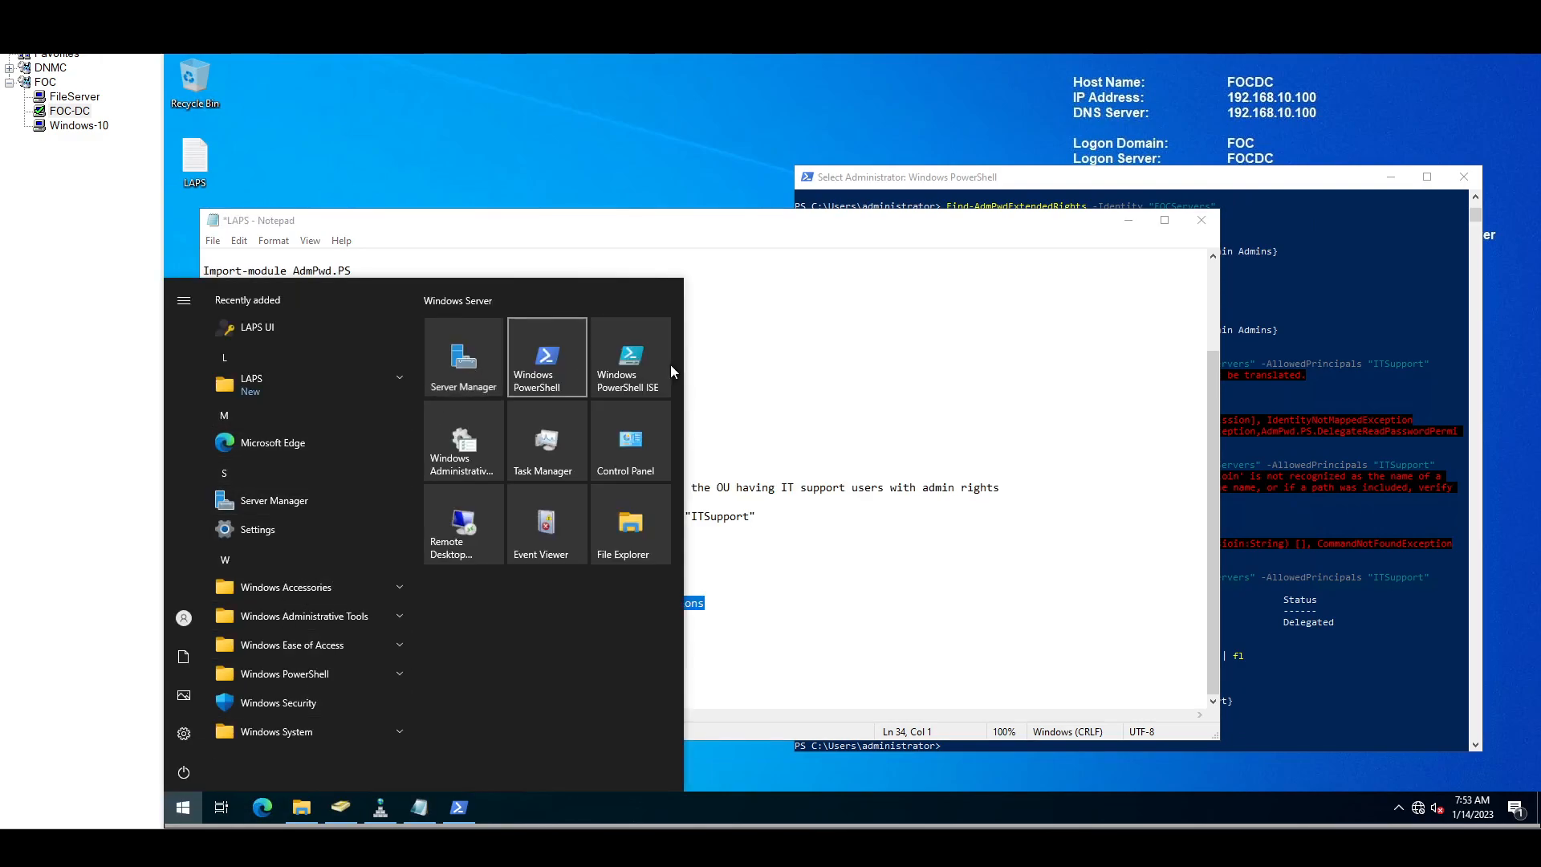
{"action": "left_click", "coordinate": [464, 366]}
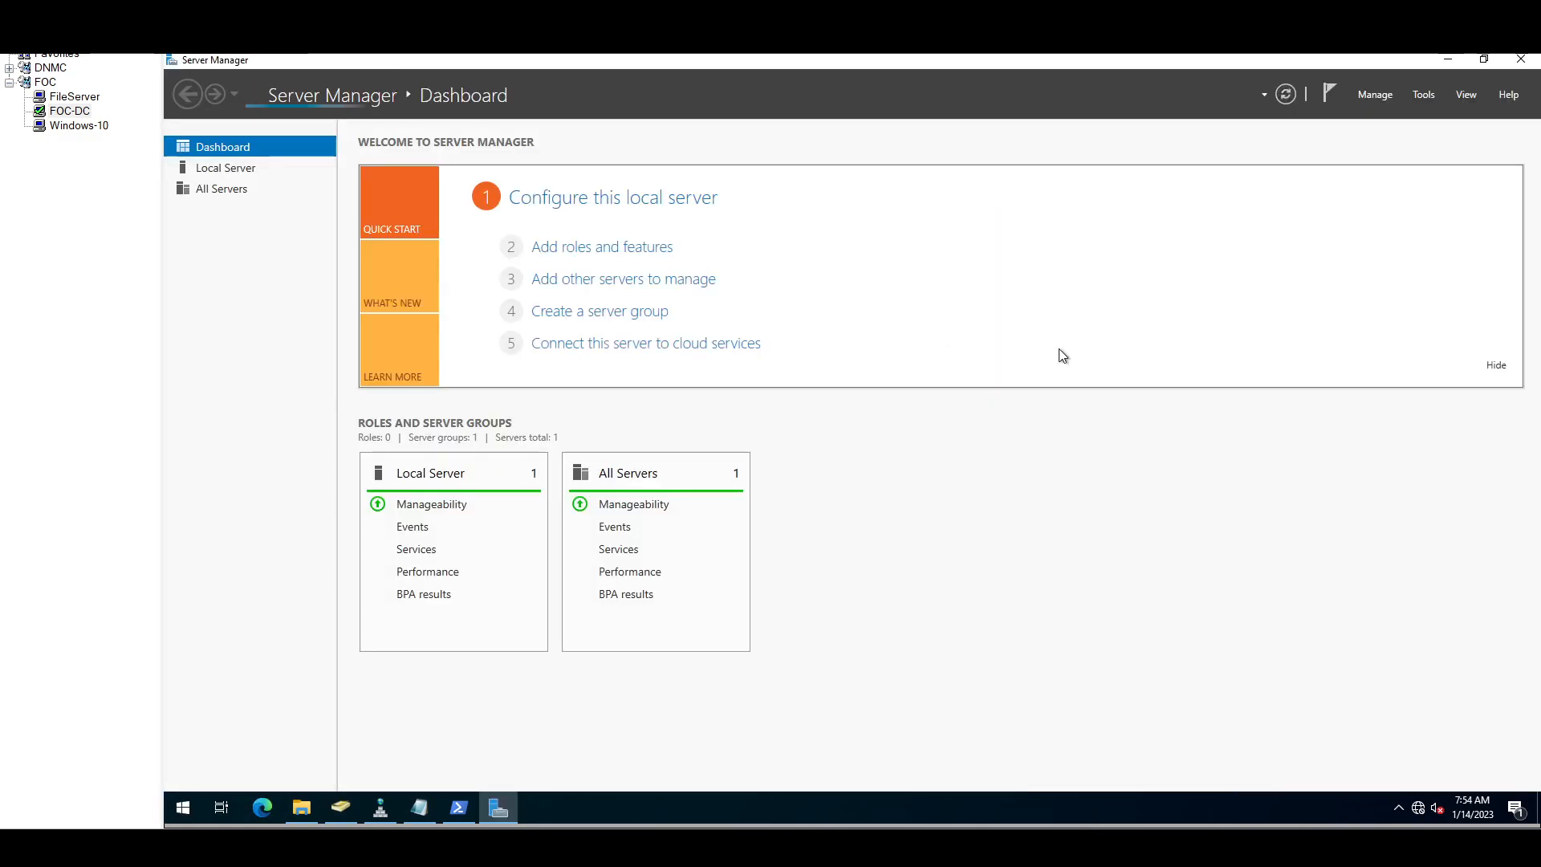
{"action": "left_click", "coordinate": [1425, 97]}
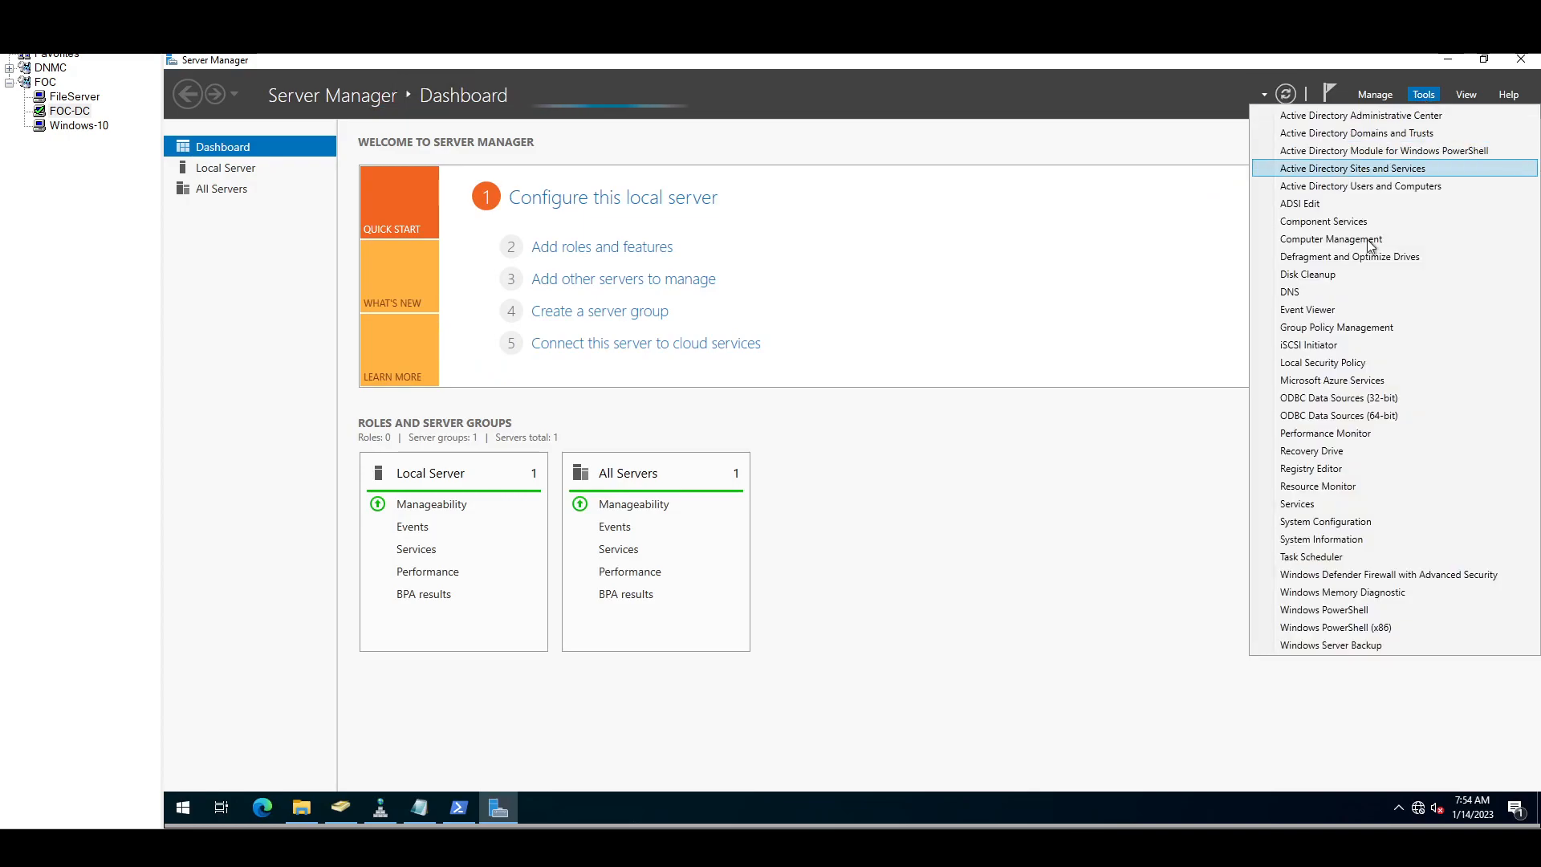
{"action": "left_click", "coordinate": [1342, 326]}
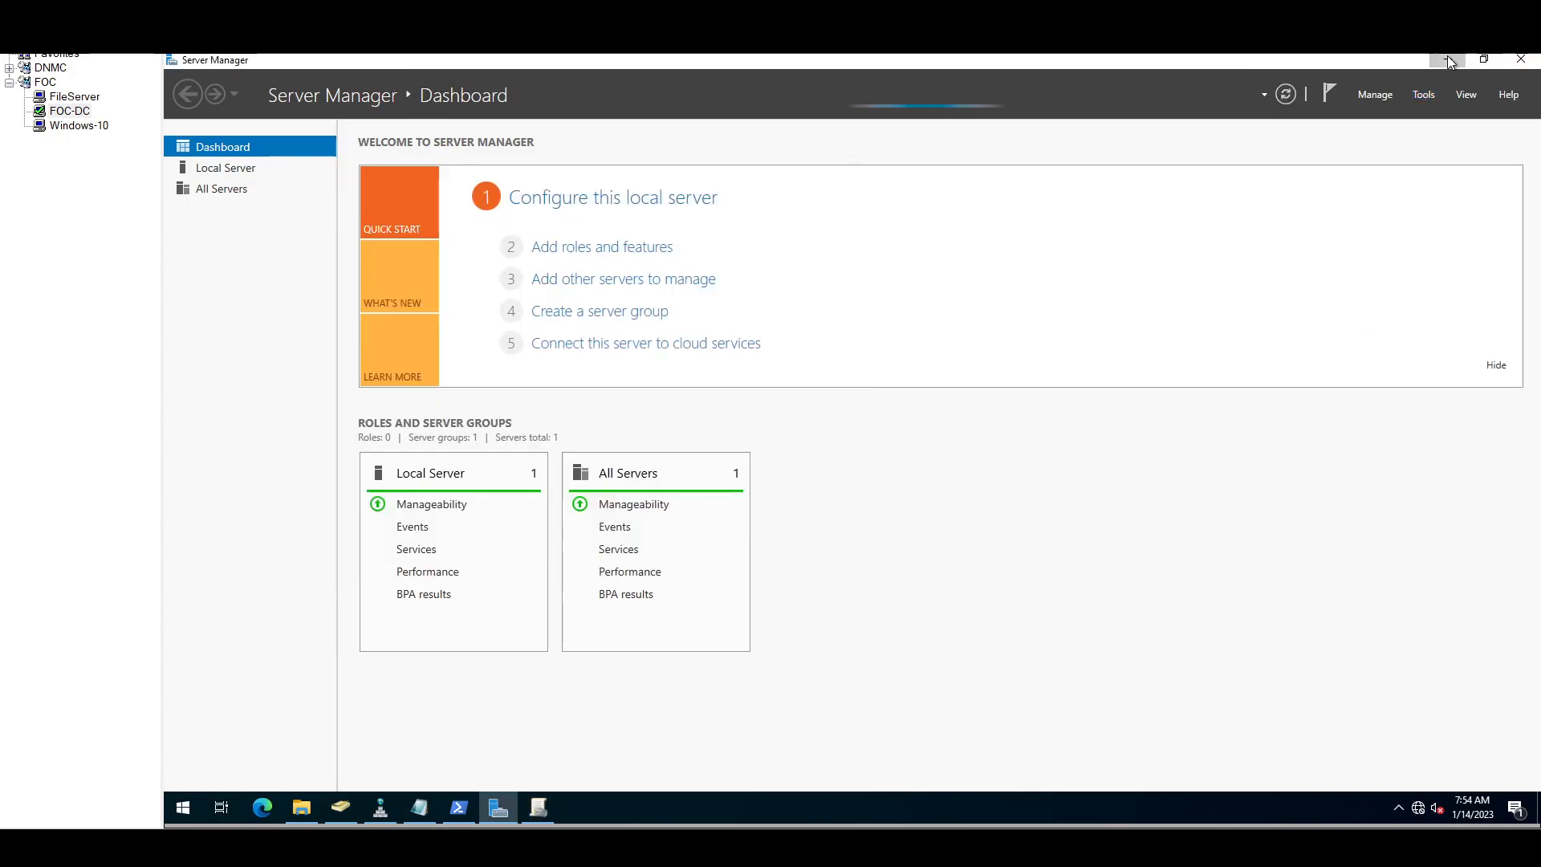
{"action": "left_click", "coordinate": [1440, 56]}
Step: Expand Forest > Domains > foc.local in a maximized Group Policy Management window
{"action": "left_click", "coordinate": [816, 167]}
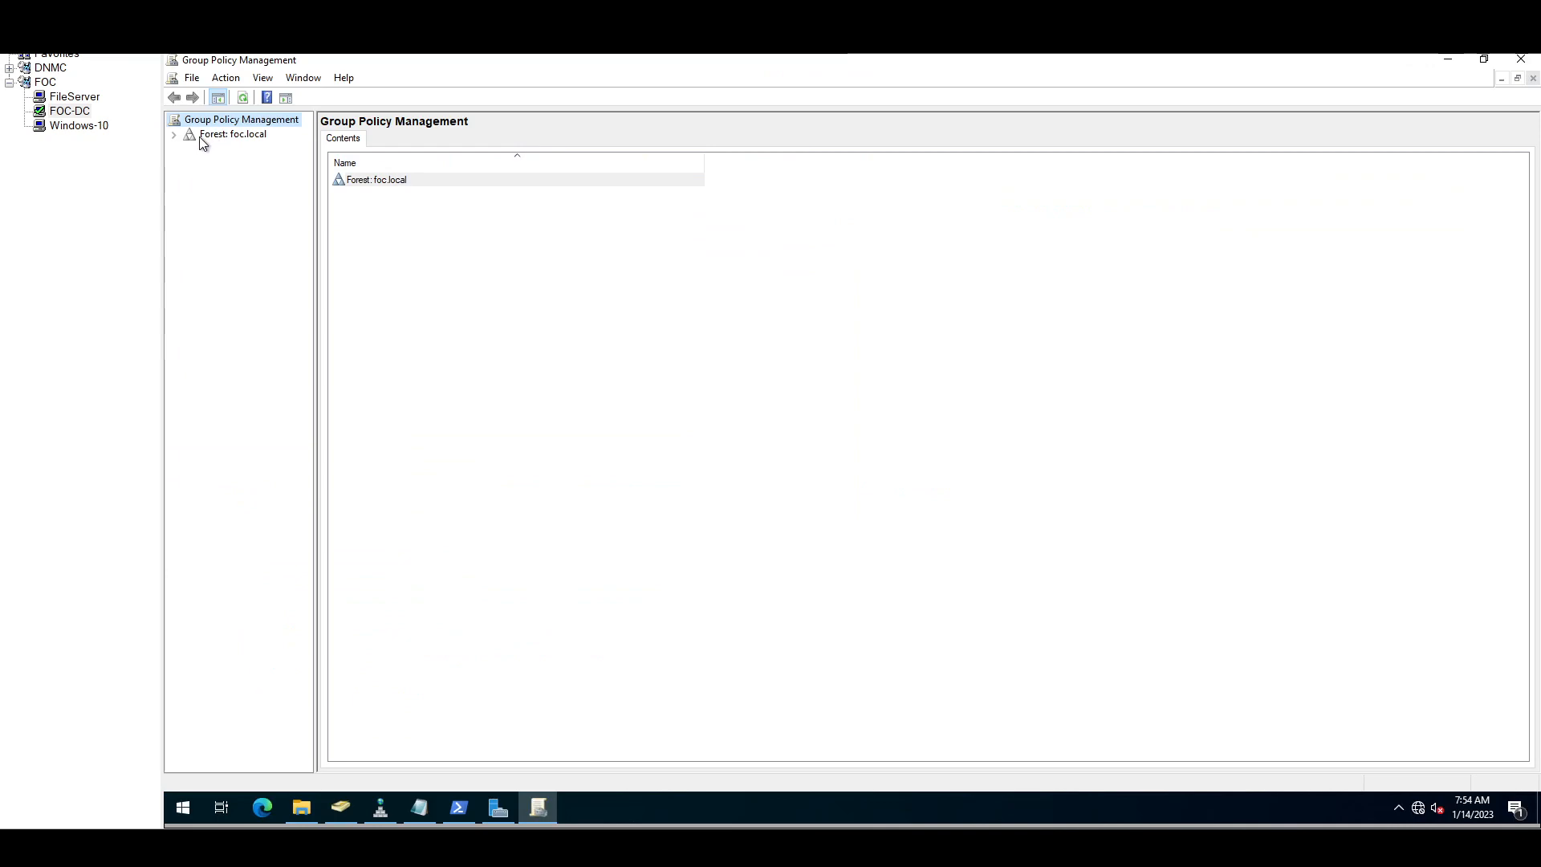
{"action": "left_click", "coordinate": [173, 134]}
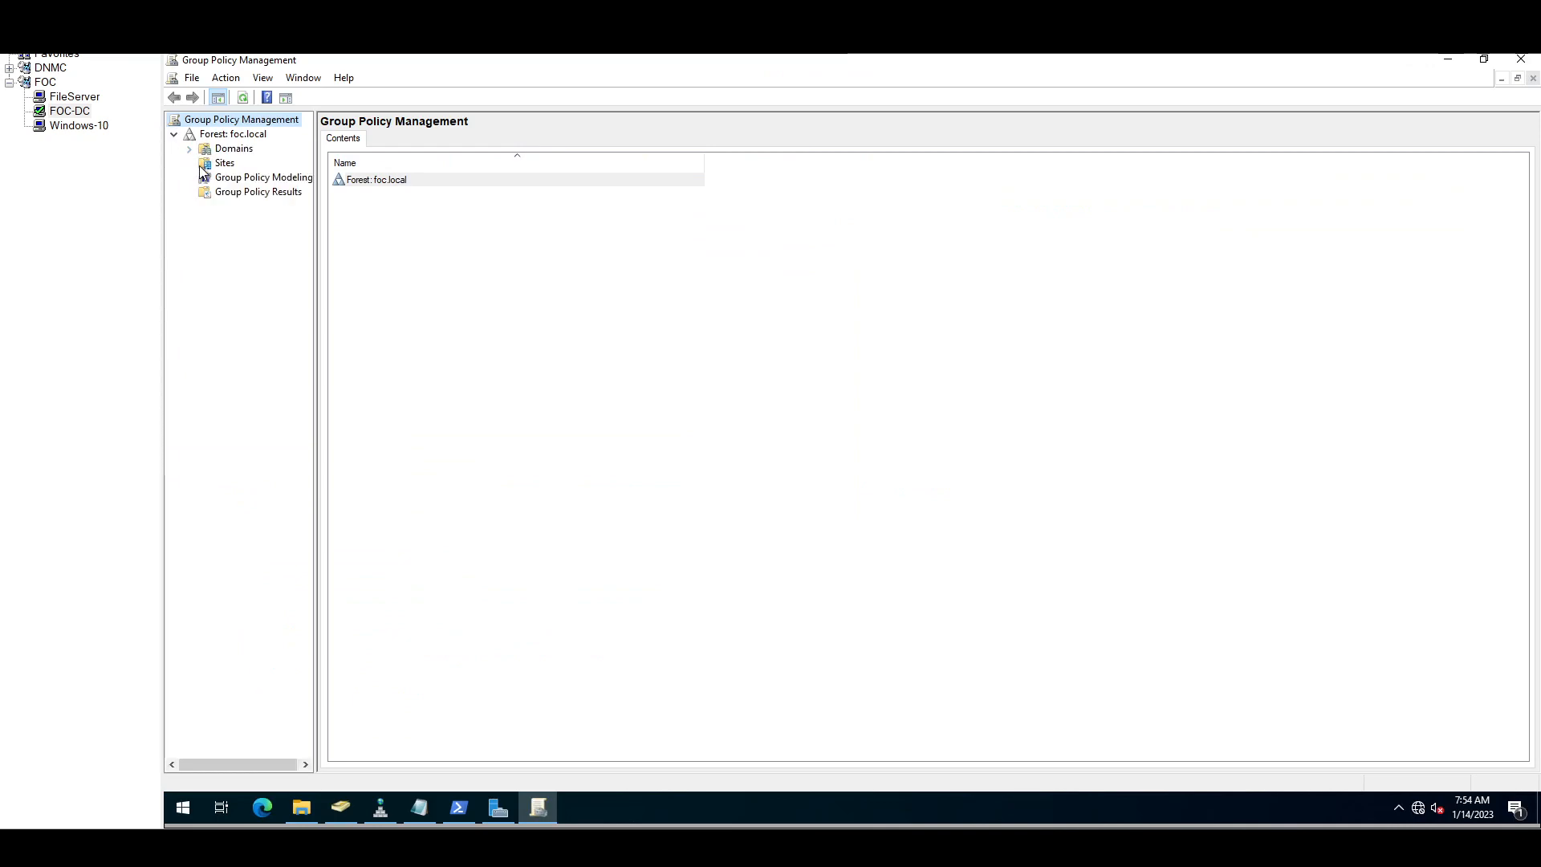
{"action": "left_click", "coordinate": [189, 148]}
{"action": "left_click", "coordinate": [205, 163]}
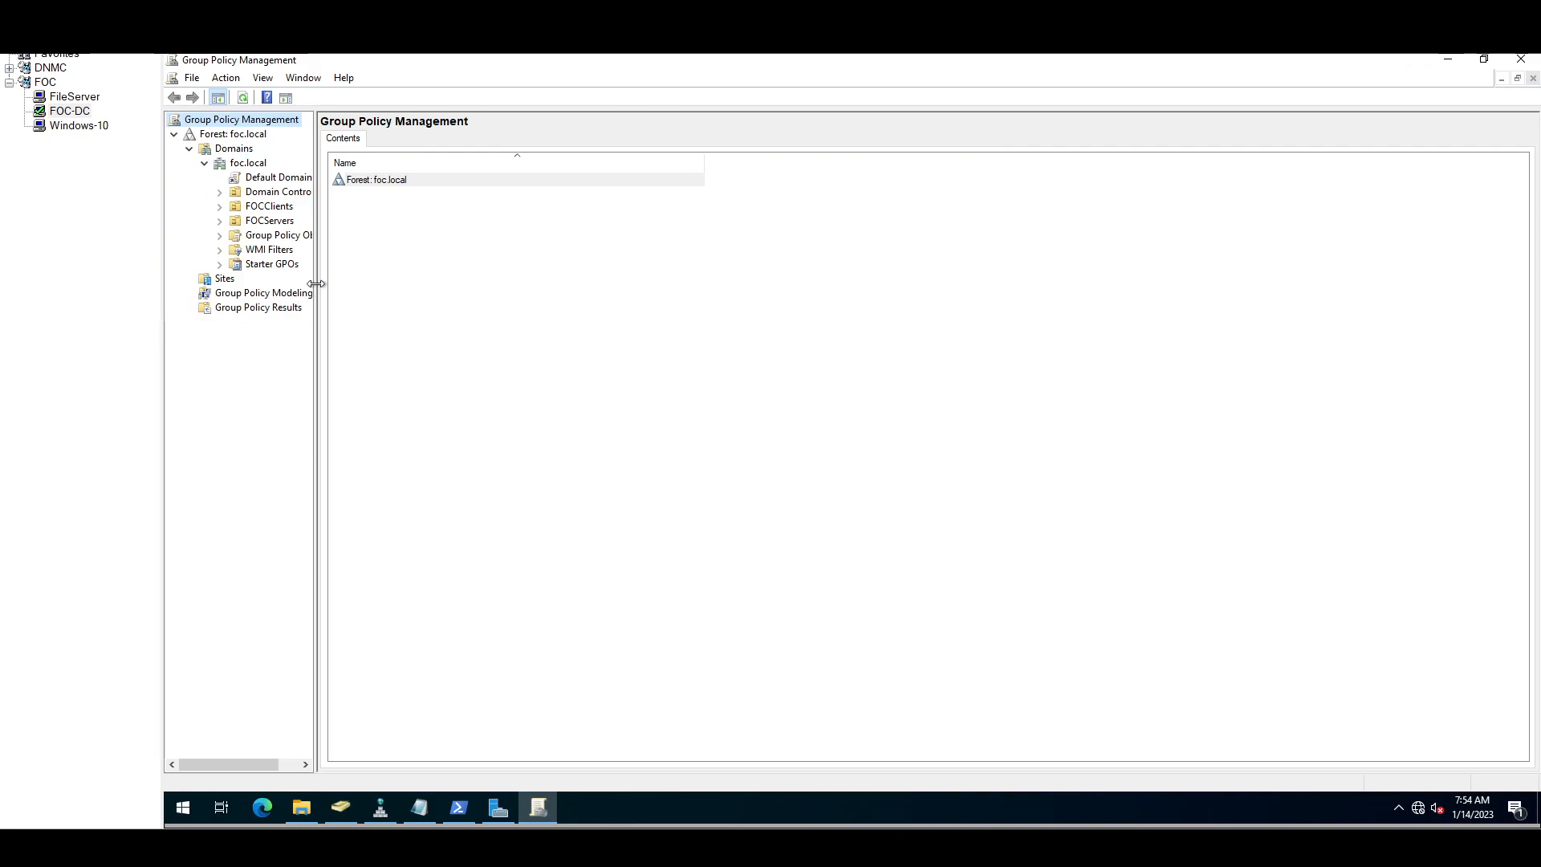
{"action": "left_click_drag", "start_coordinate": [316, 283], "coordinate": [516, 257]}
{"action": "double_click", "coordinate": [429, 61]}
{"action": "left_click_drag", "start_coordinate": [619, 161], "coordinate": [760, 153]}
{"action": "left_click", "coordinate": [1052, 157]}
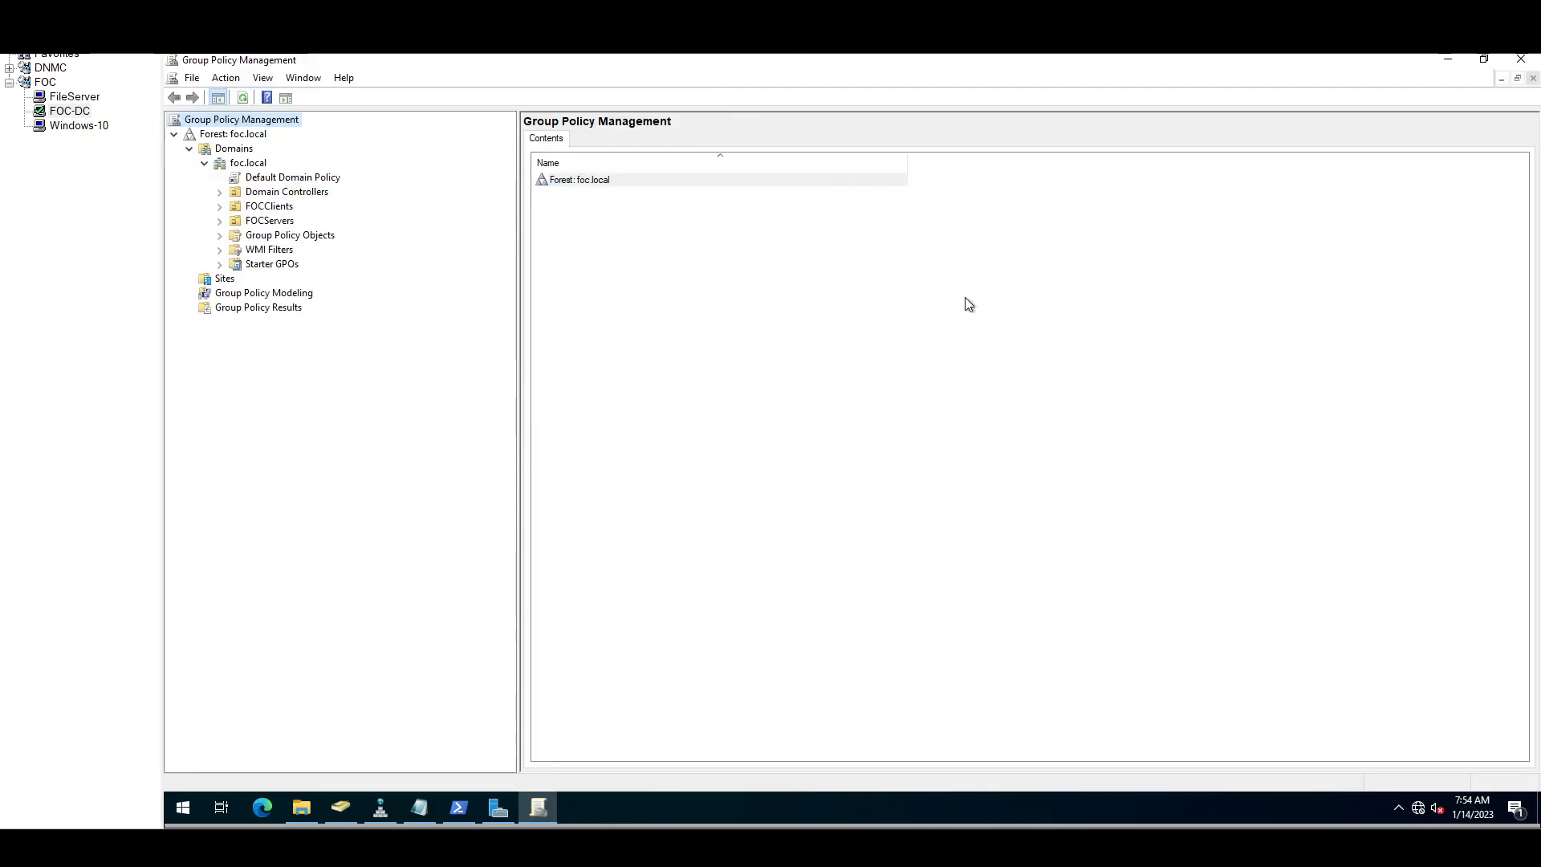
Step: Start a new GPO under Group Policy Objects, then bring the LAPS notes forward
{"action": "double_click", "coordinate": [250, 237]}
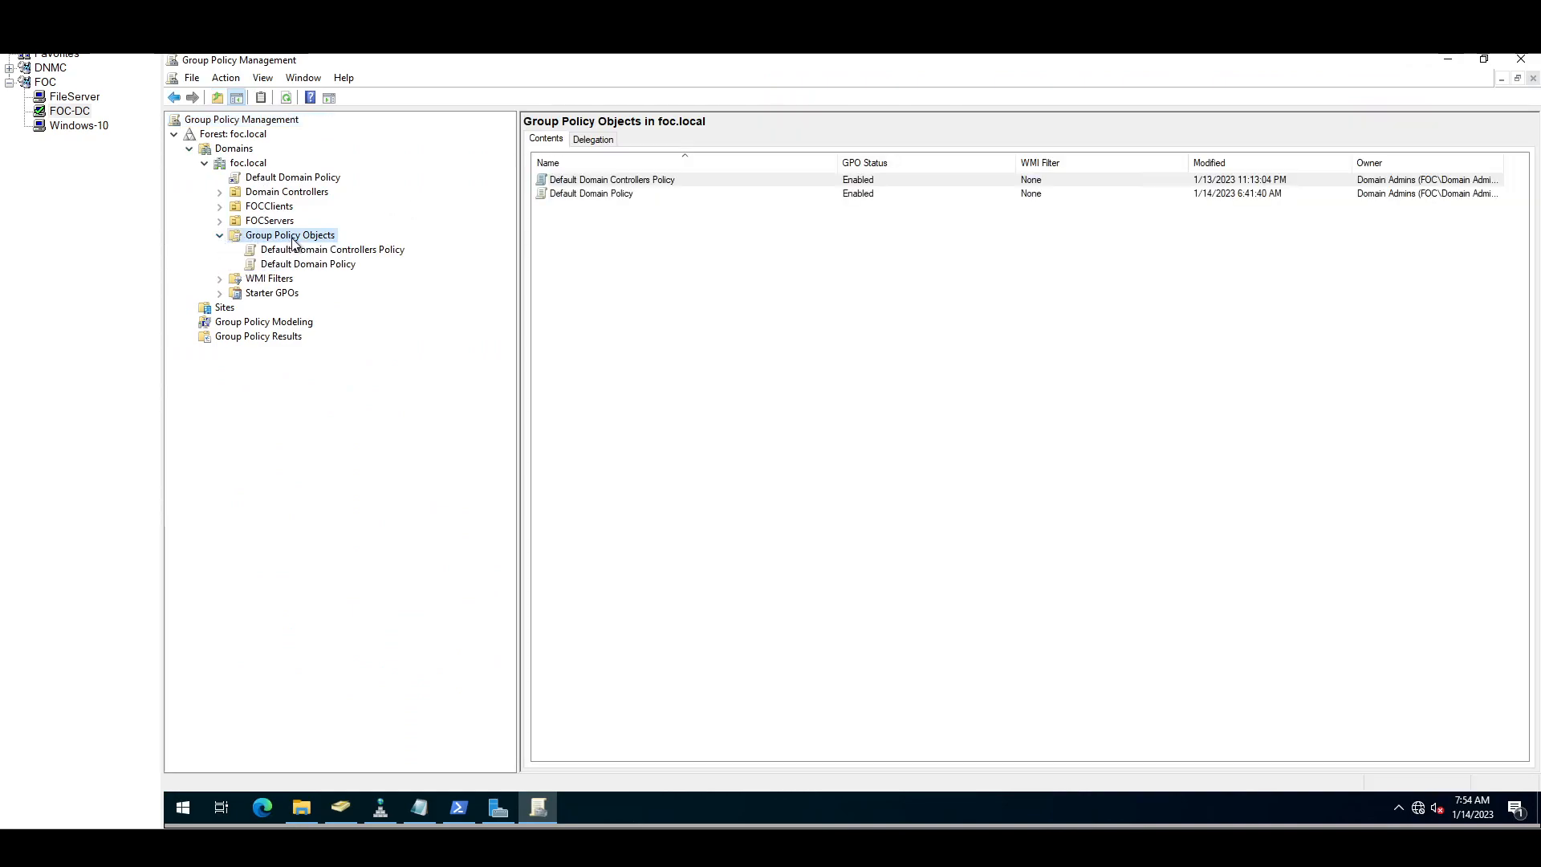
{"action": "right_click", "coordinate": [293, 241]}
{"action": "left_click", "coordinate": [321, 246]}
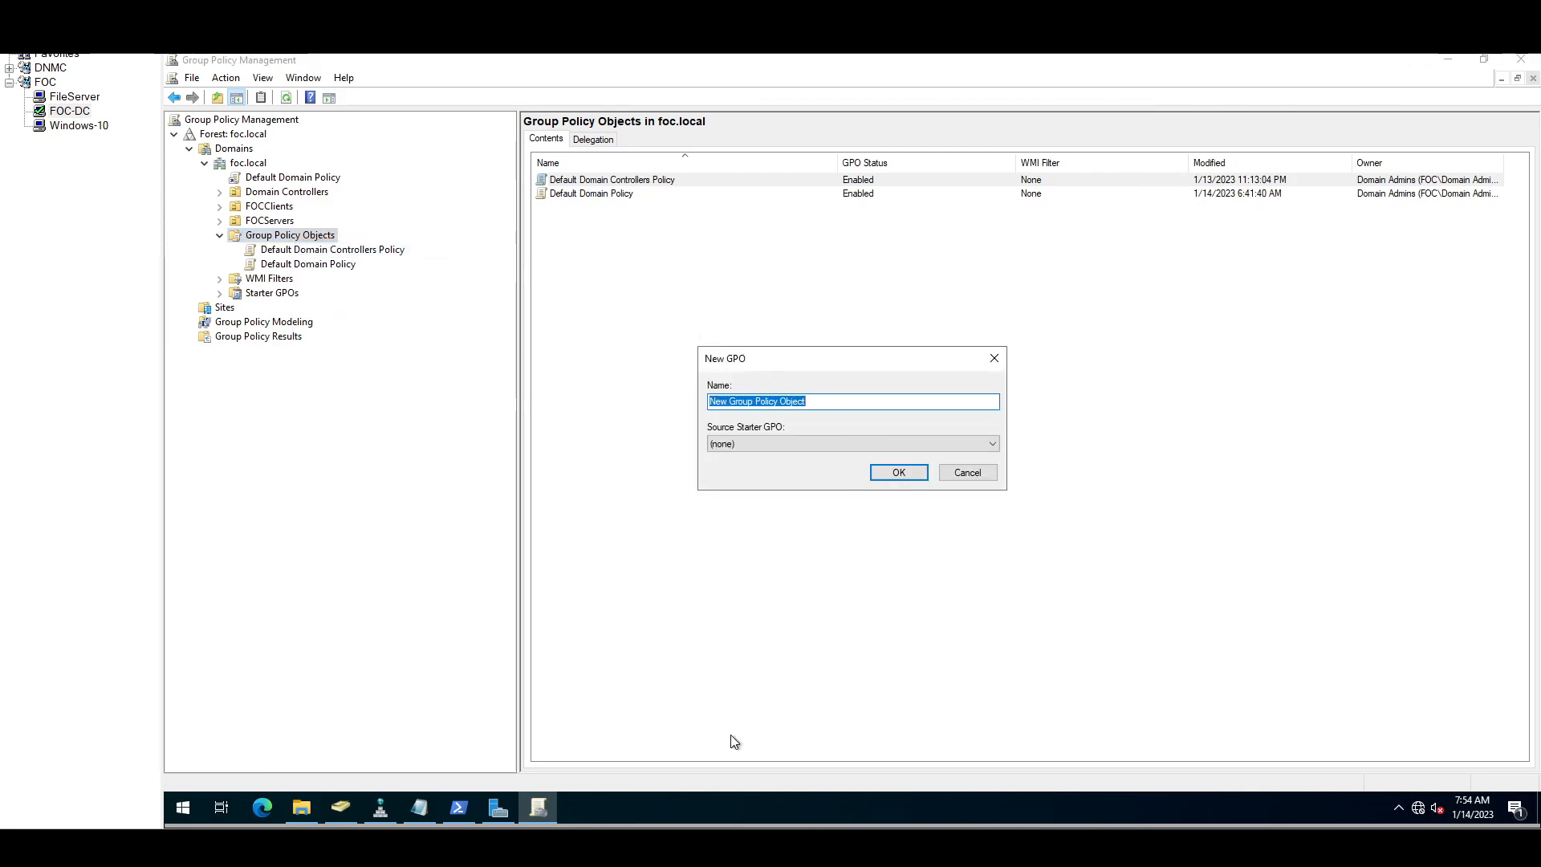
{"action": "left_click", "coordinate": [420, 805]}
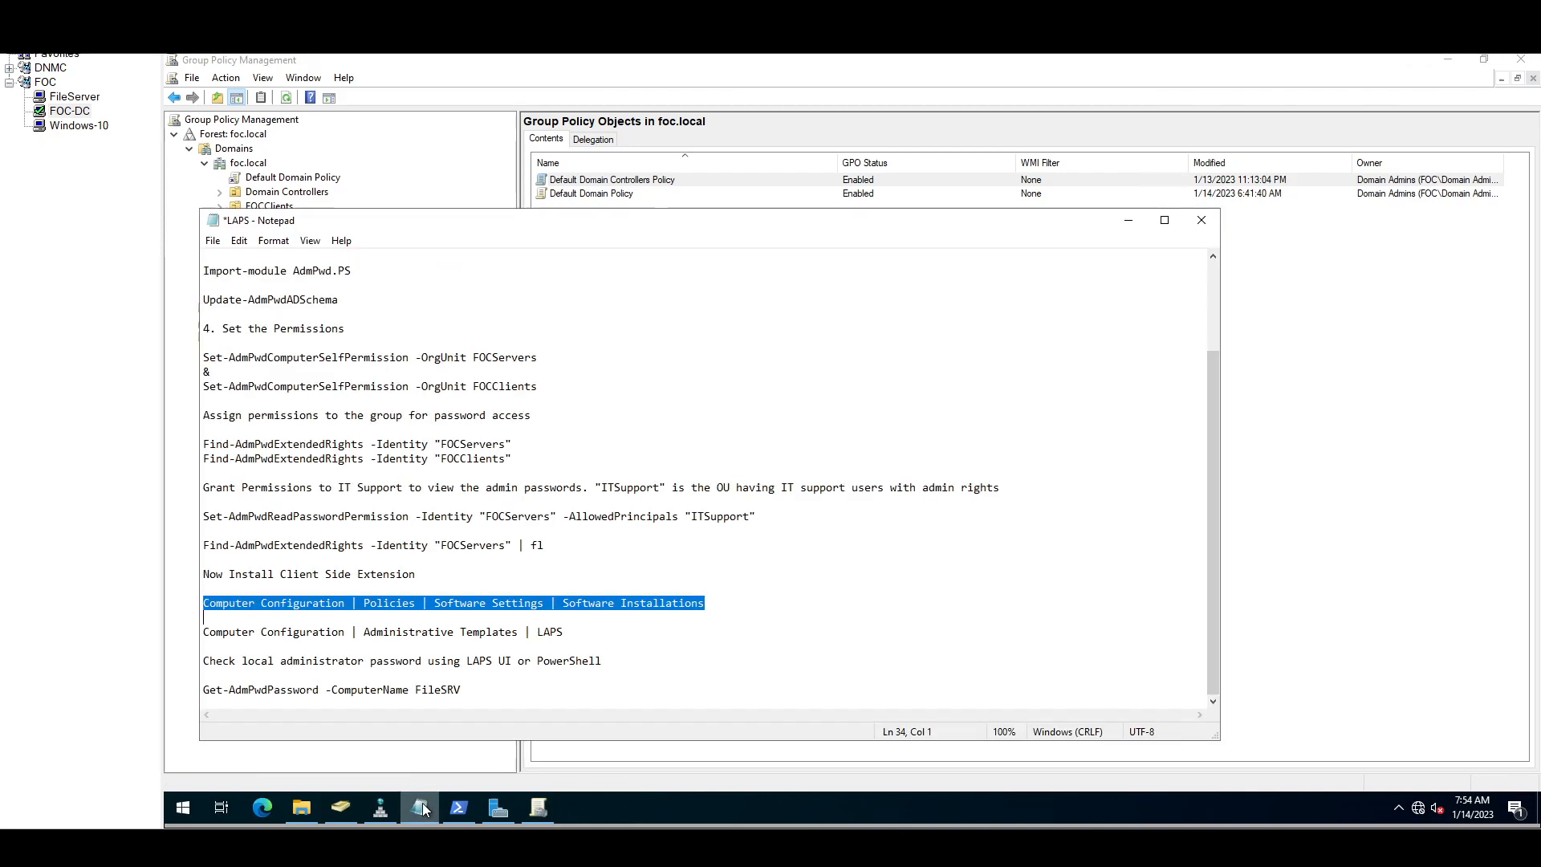
{"action": "left_click", "coordinate": [580, 640]}
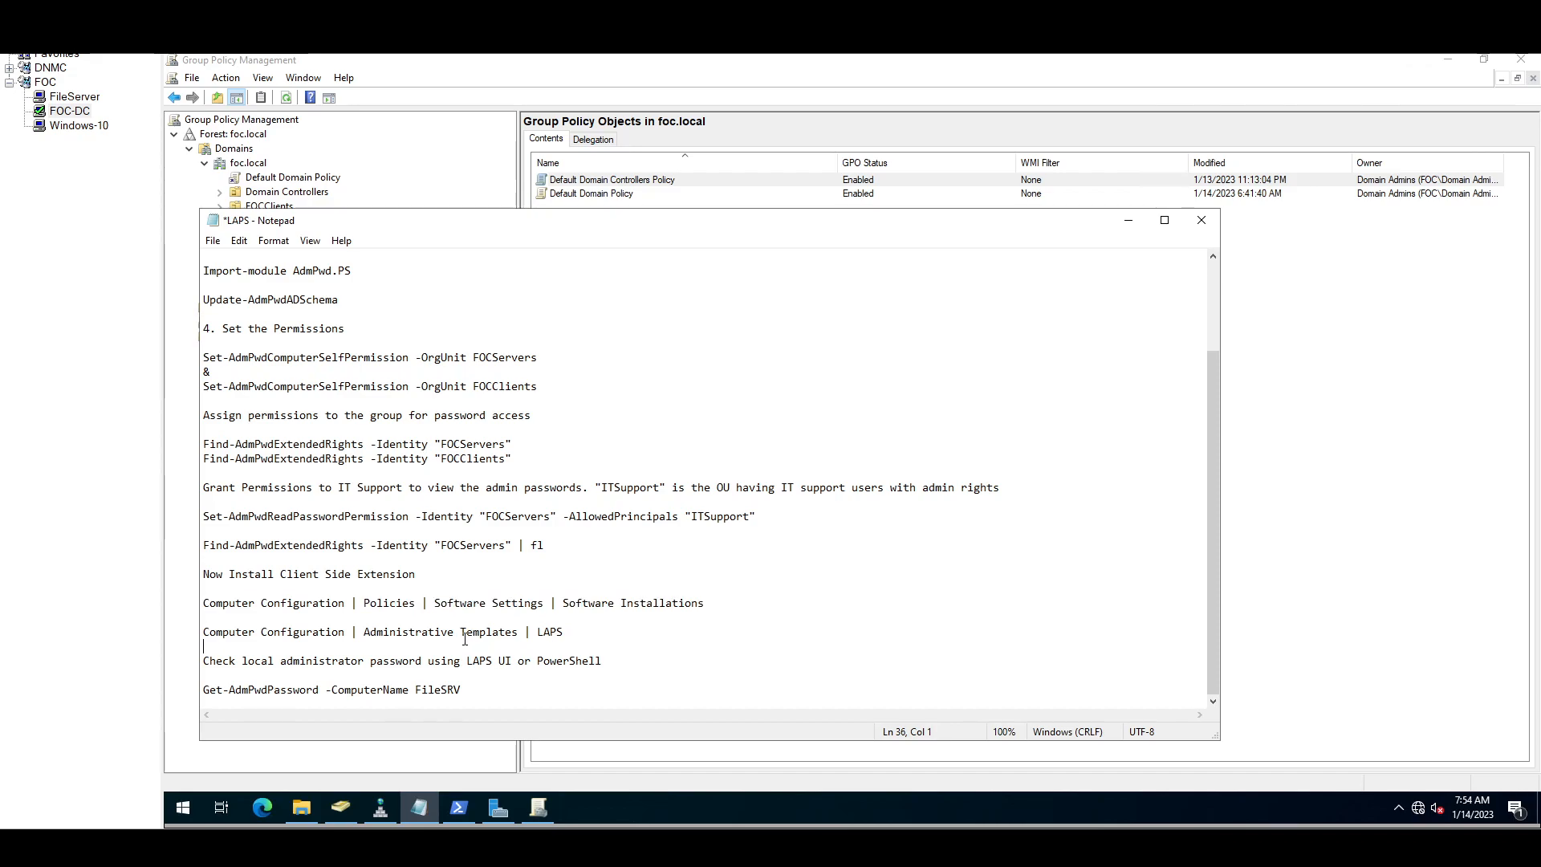
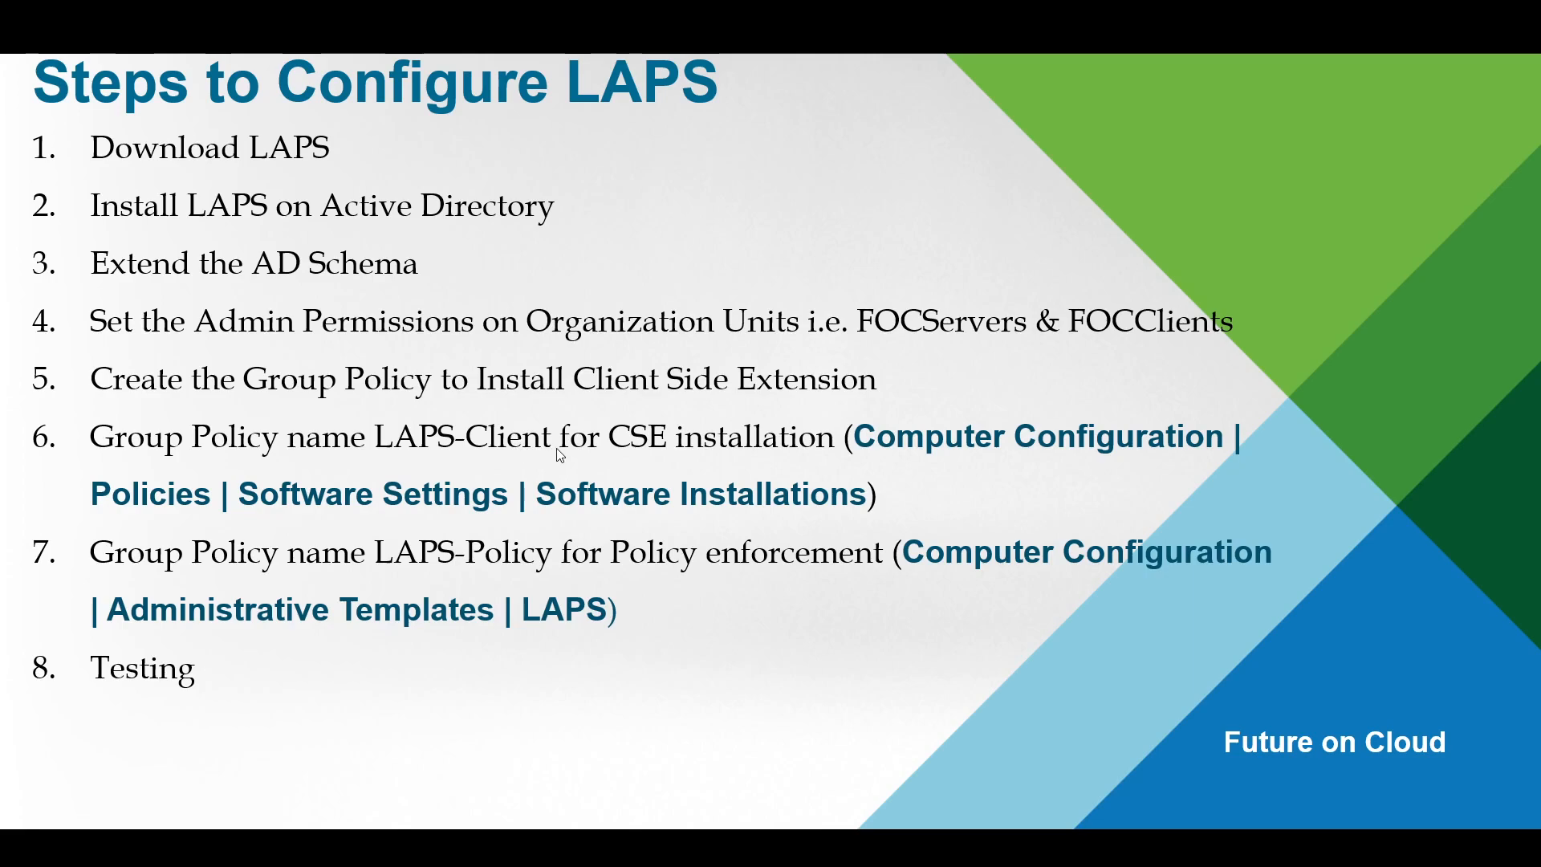
Step: Name the new Group Policy Object LAPS-Client and create it in foc.local
{"action": "key", "text": "alt+Tab"}
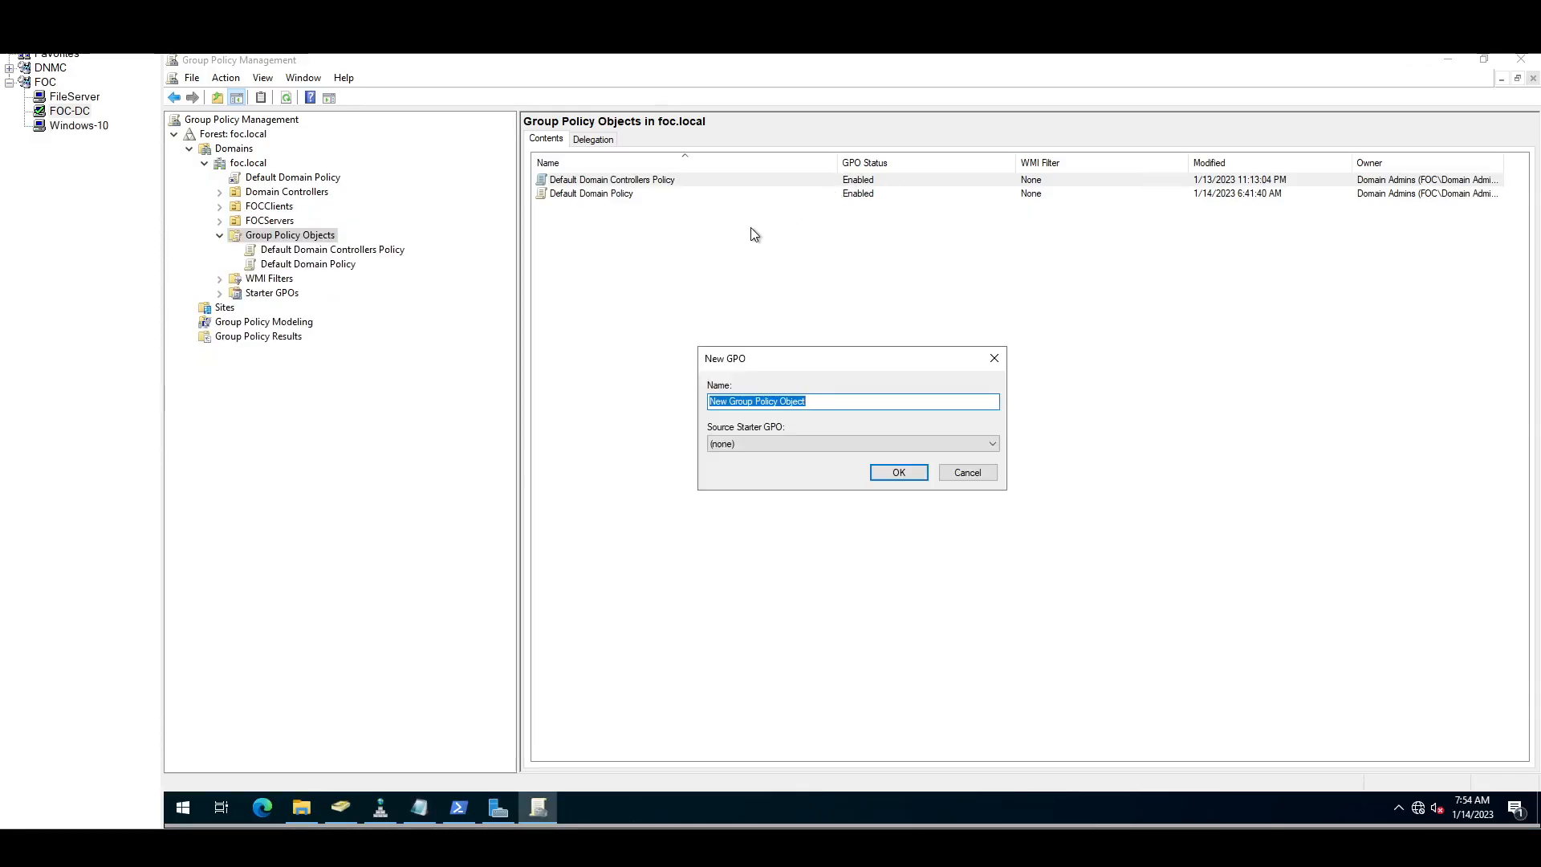
{"action": "type", "text": "LAPS"}
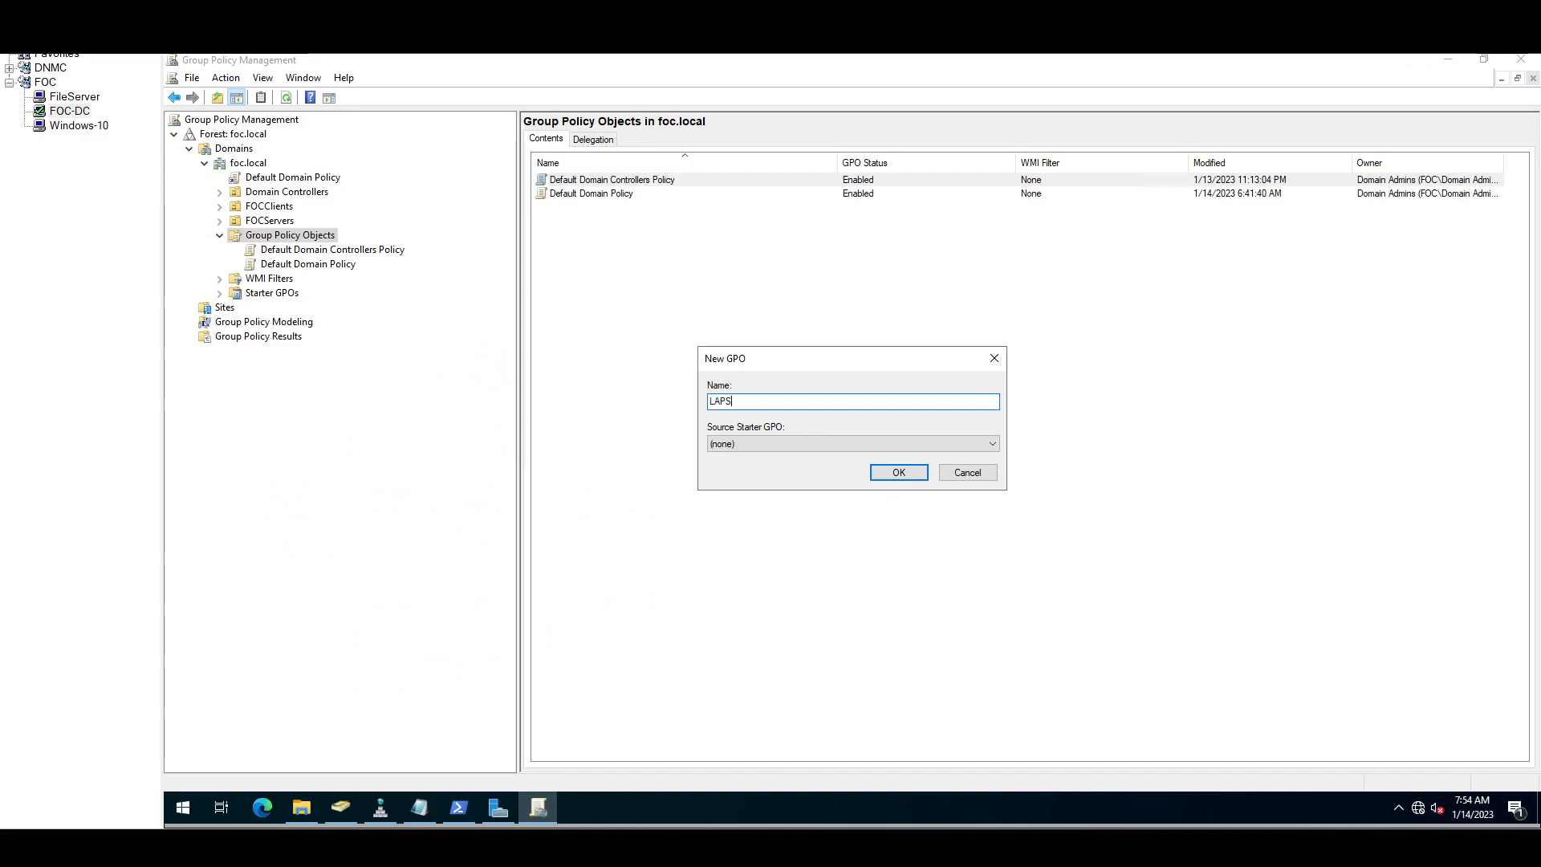
{"action": "type", "text": "-Client"}
{"action": "left_click", "coordinate": [892, 477]}
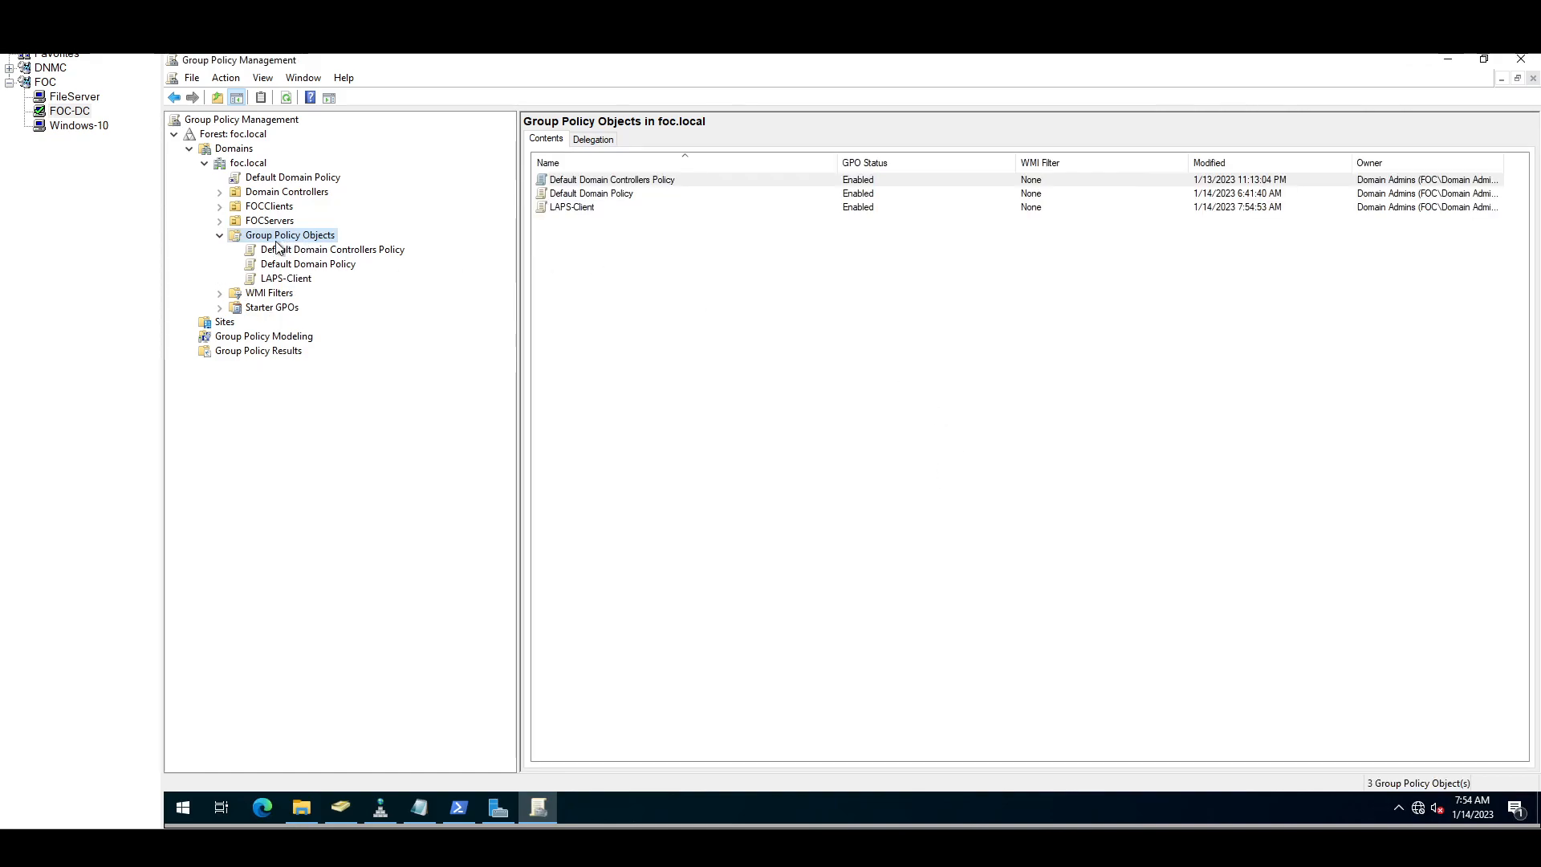
Step: Show LAPS-Client's settings report, adding the console page to trusted sites
{"action": "left_click", "coordinate": [287, 279]}
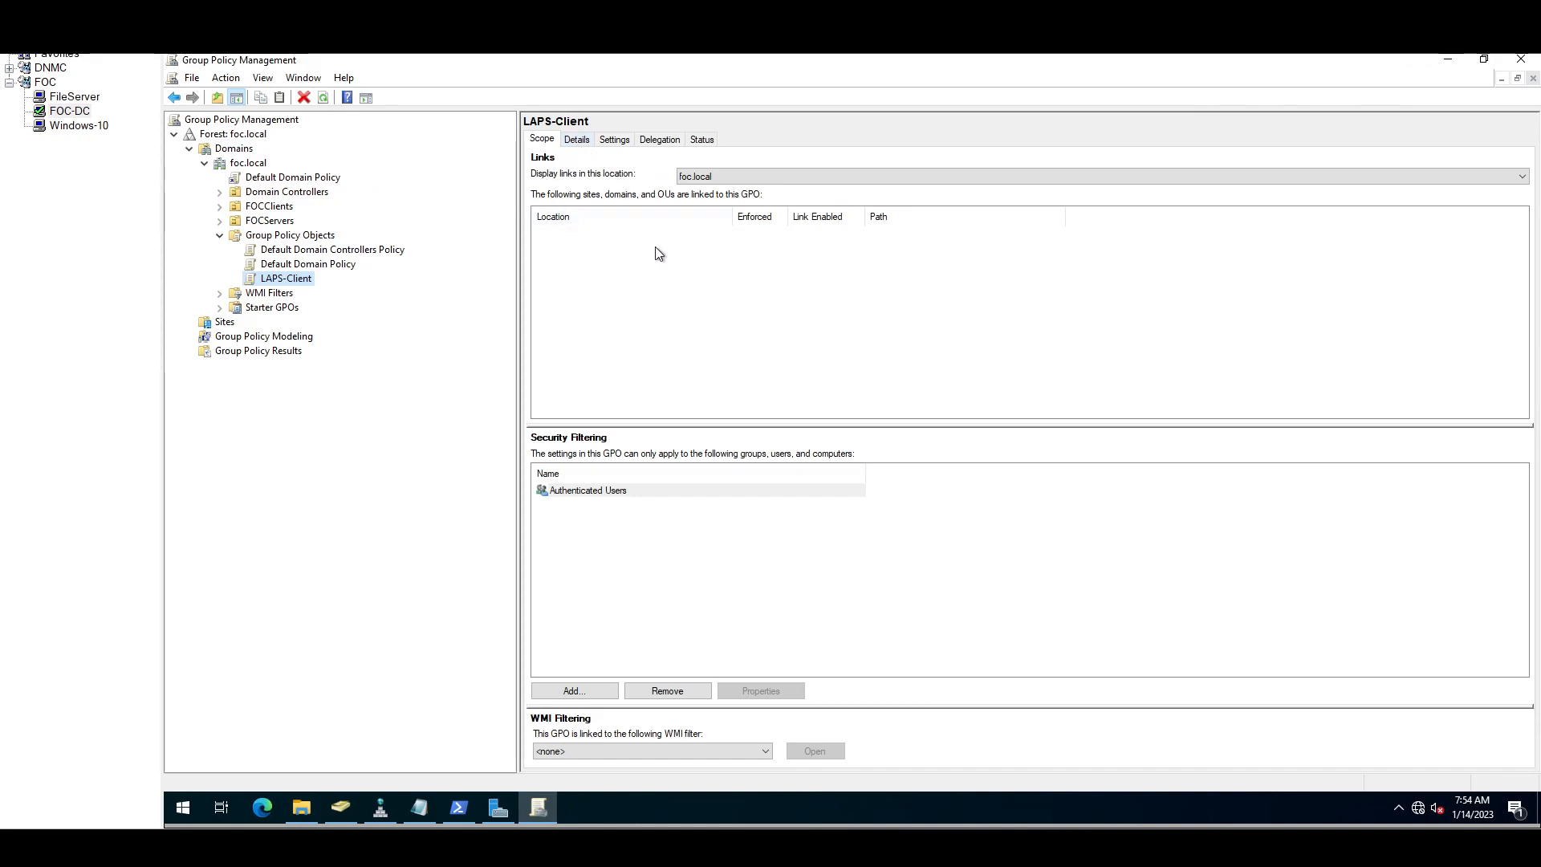
{"action": "left_click", "coordinate": [581, 141]}
{"action": "left_click", "coordinate": [617, 142]}
{"action": "left_click", "coordinate": [969, 444]}
{"action": "left_click", "coordinate": [957, 390]}
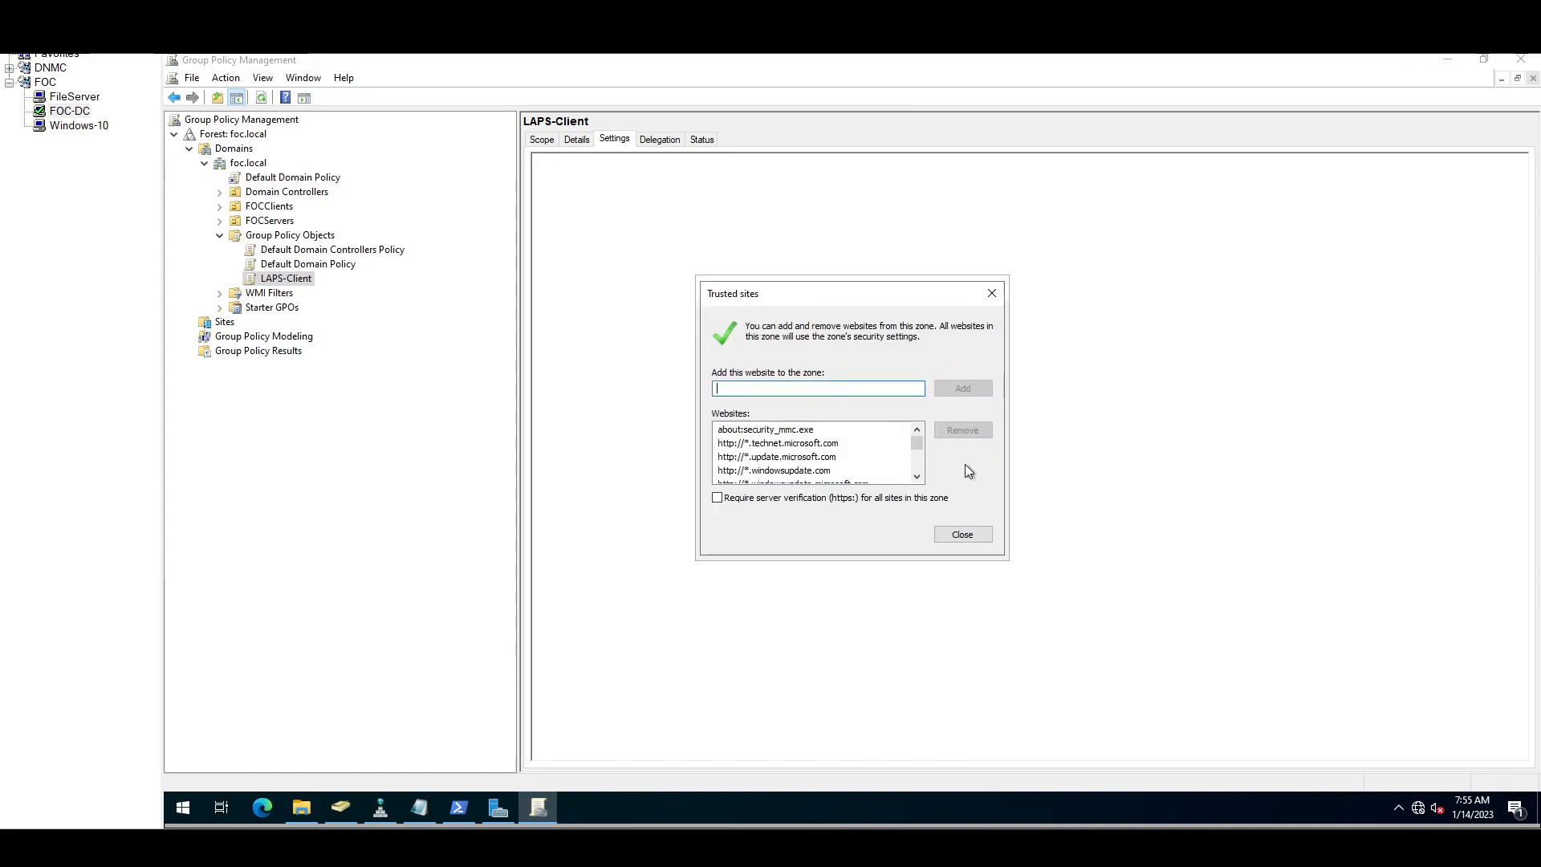
{"action": "left_click", "coordinate": [961, 535]}
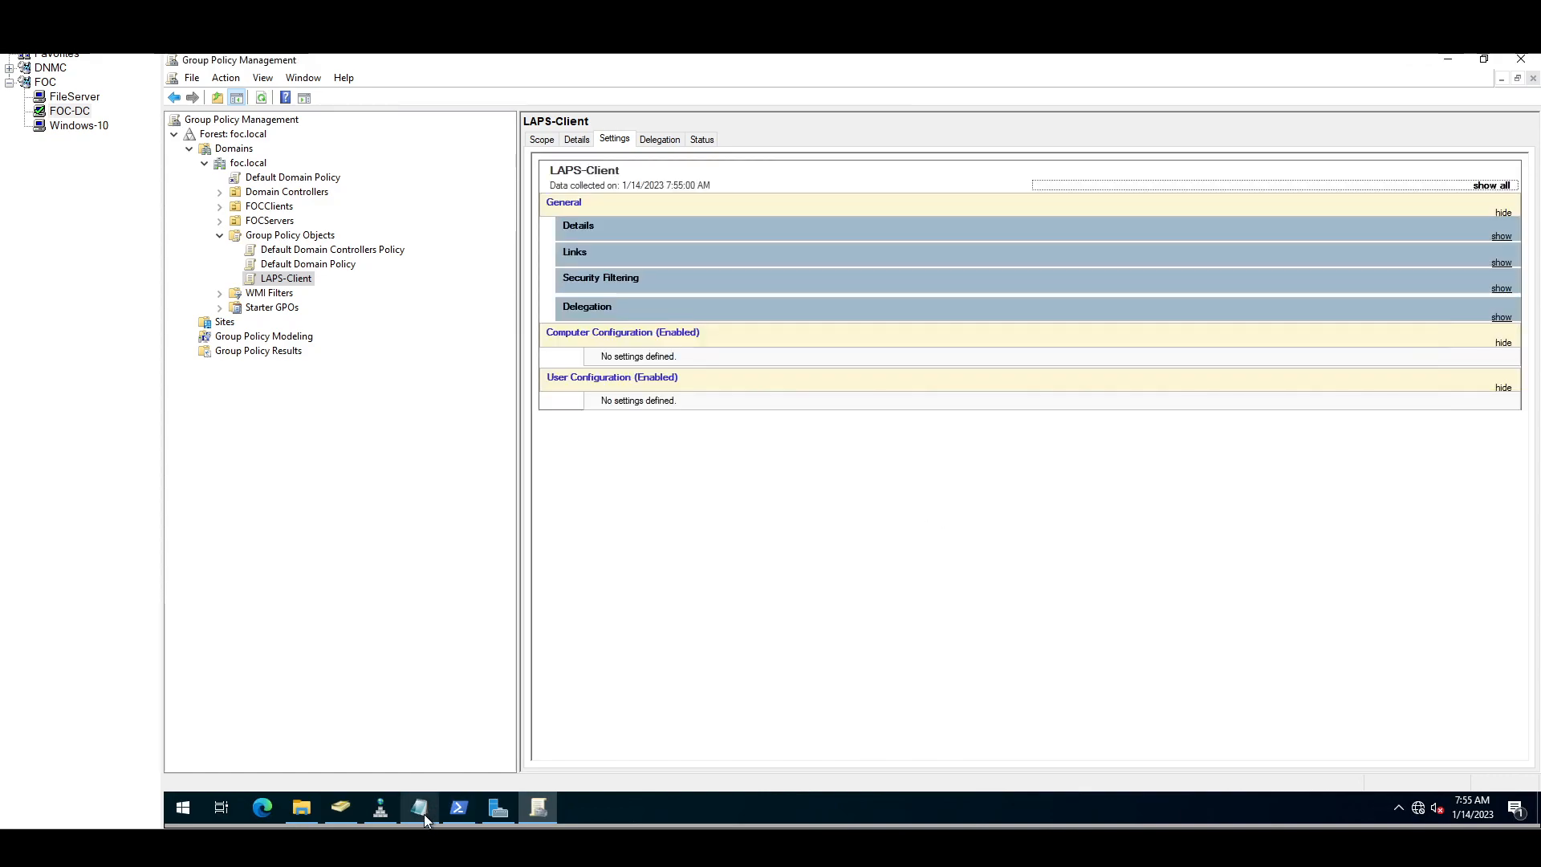
Step: Turn IE Enhanced Security Configuration off on the local server, then list foc.local's GPOs again
{"action": "left_click", "coordinate": [493, 807]}
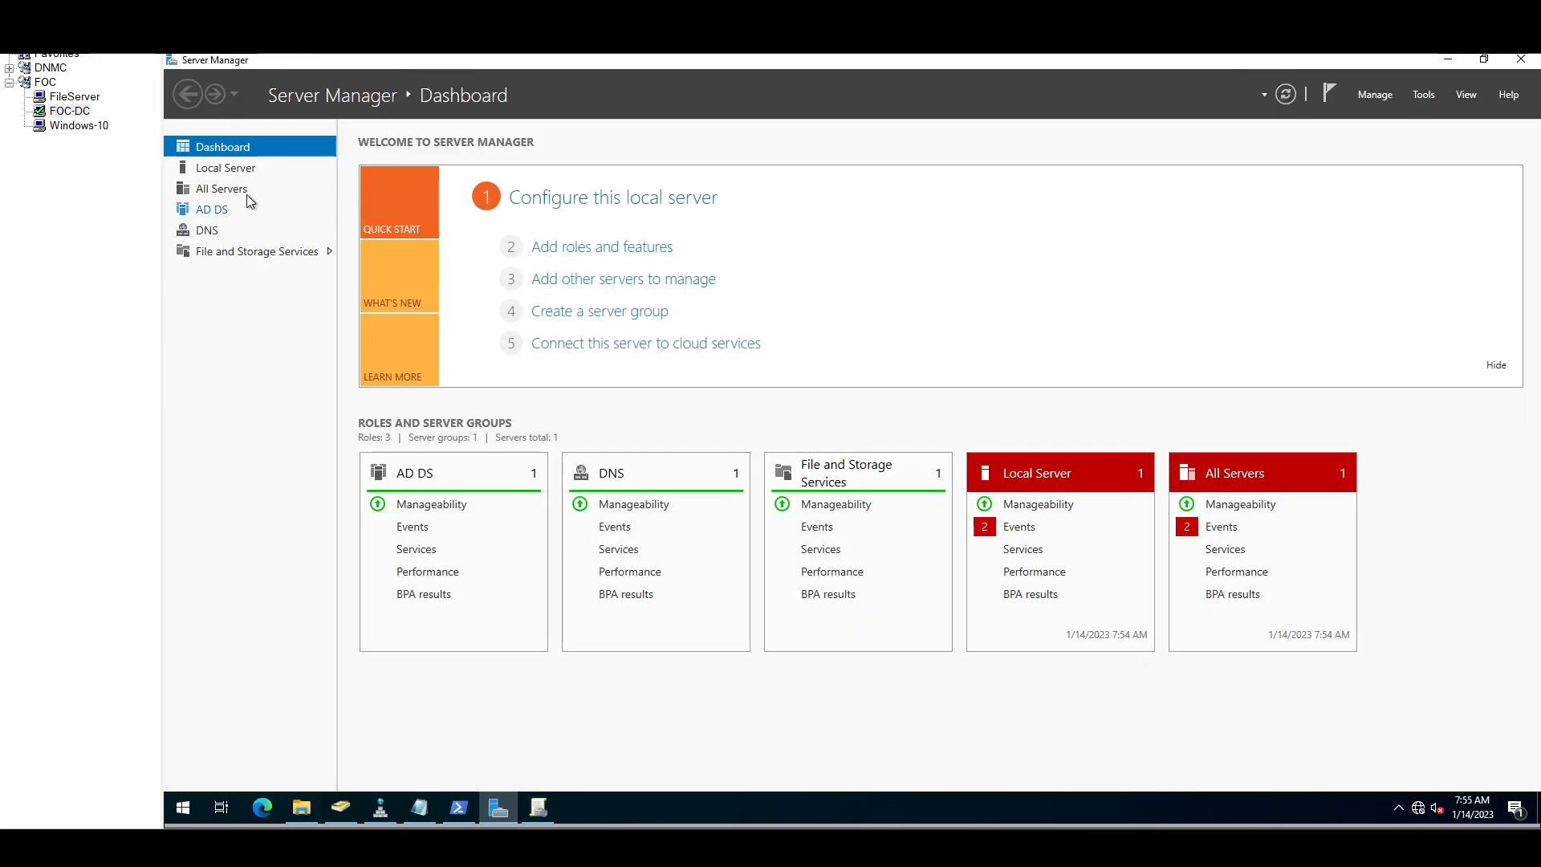
{"action": "left_click", "coordinate": [241, 170]}
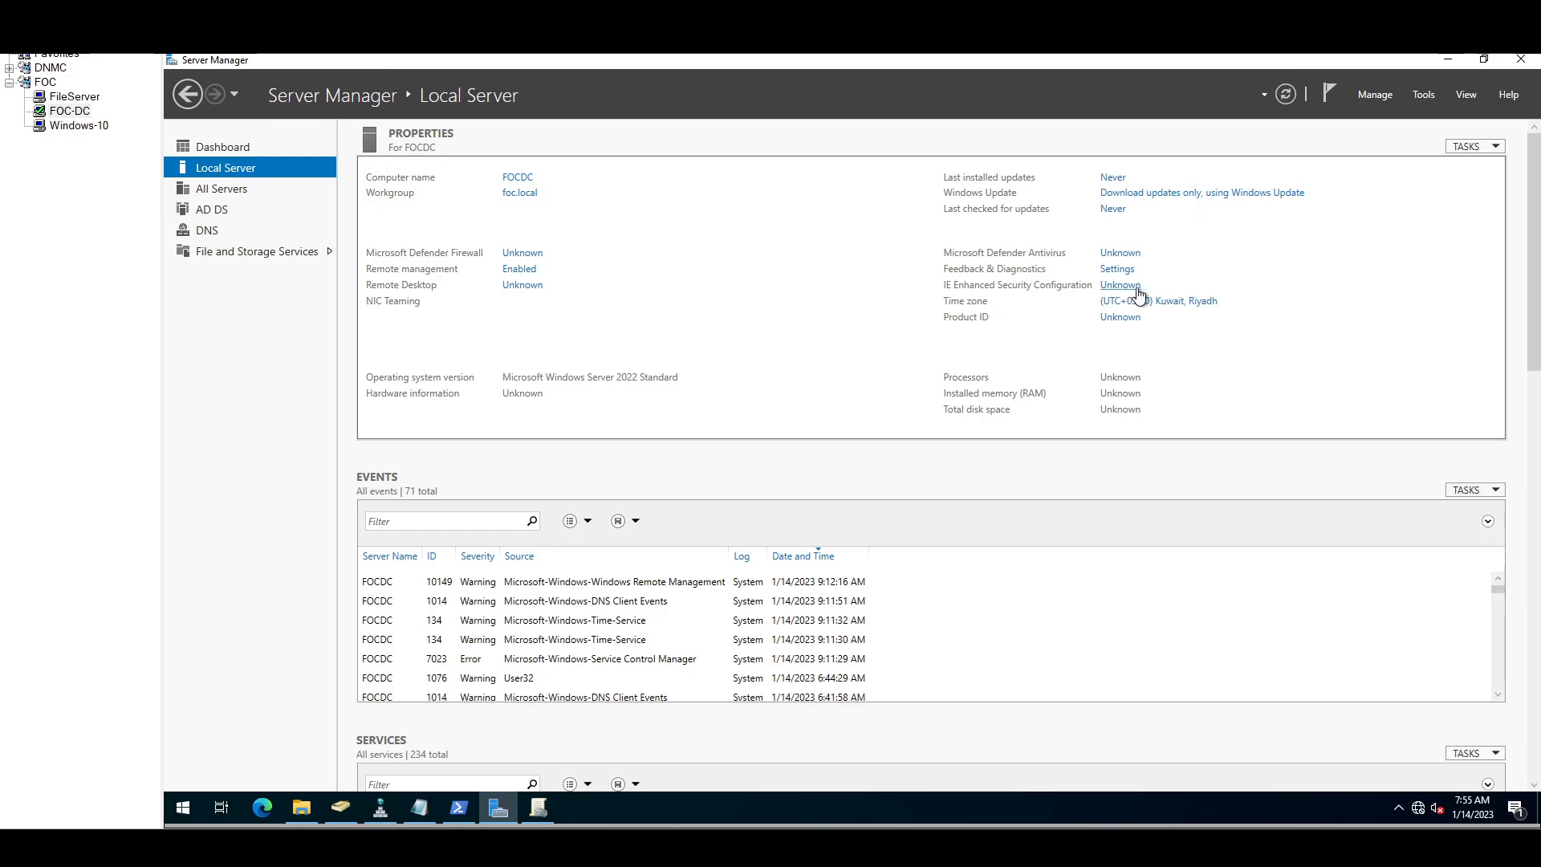
{"action": "left_click", "coordinate": [1130, 285]}
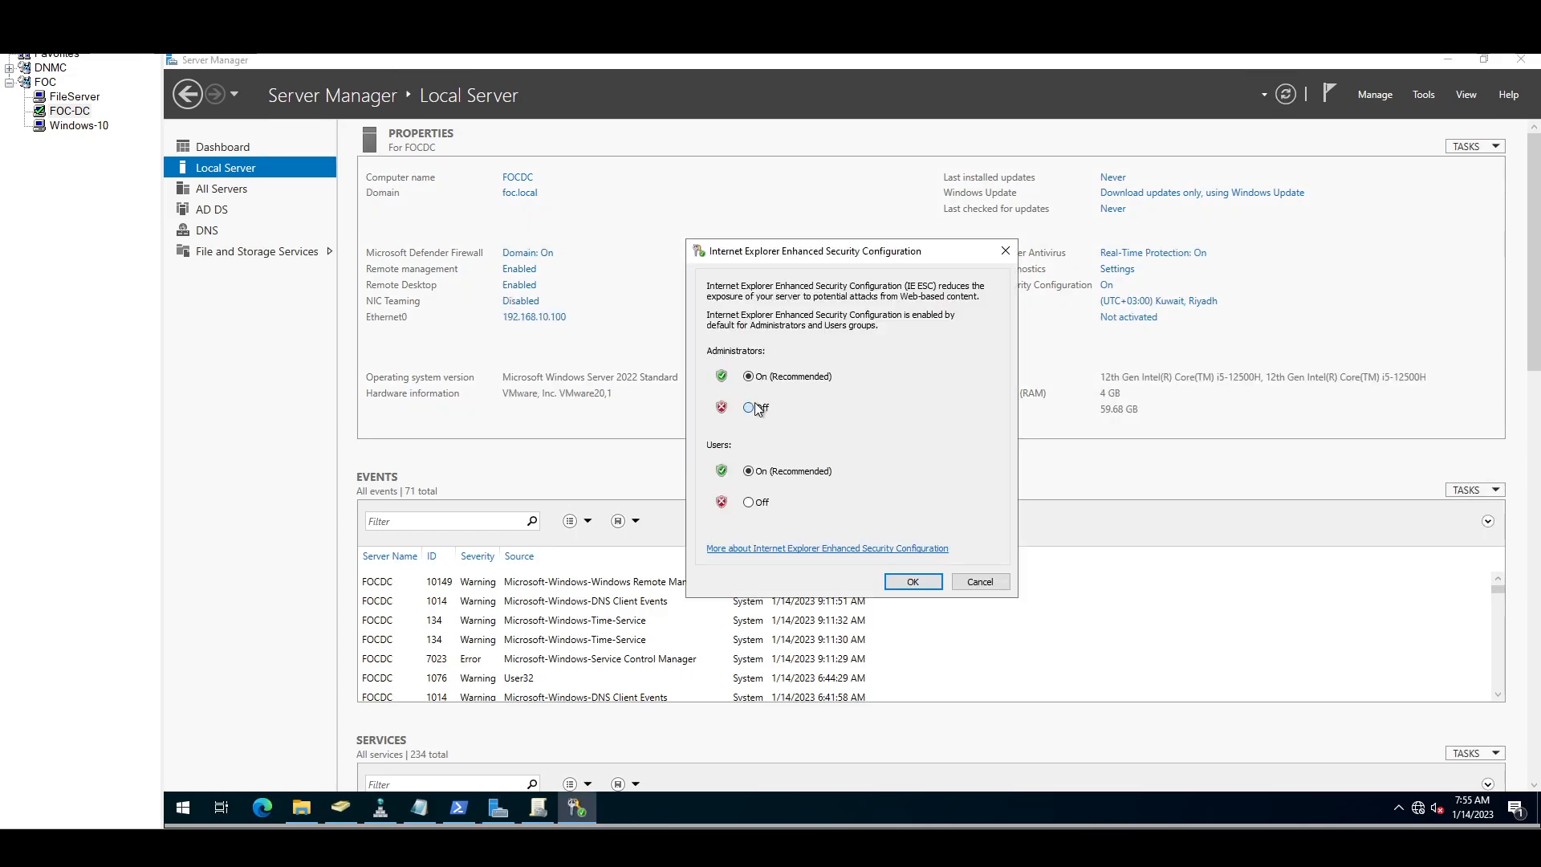
{"action": "left_click", "coordinate": [749, 503]}
{"action": "left_click", "coordinate": [912, 581]}
{"action": "left_click", "coordinate": [1449, 59]}
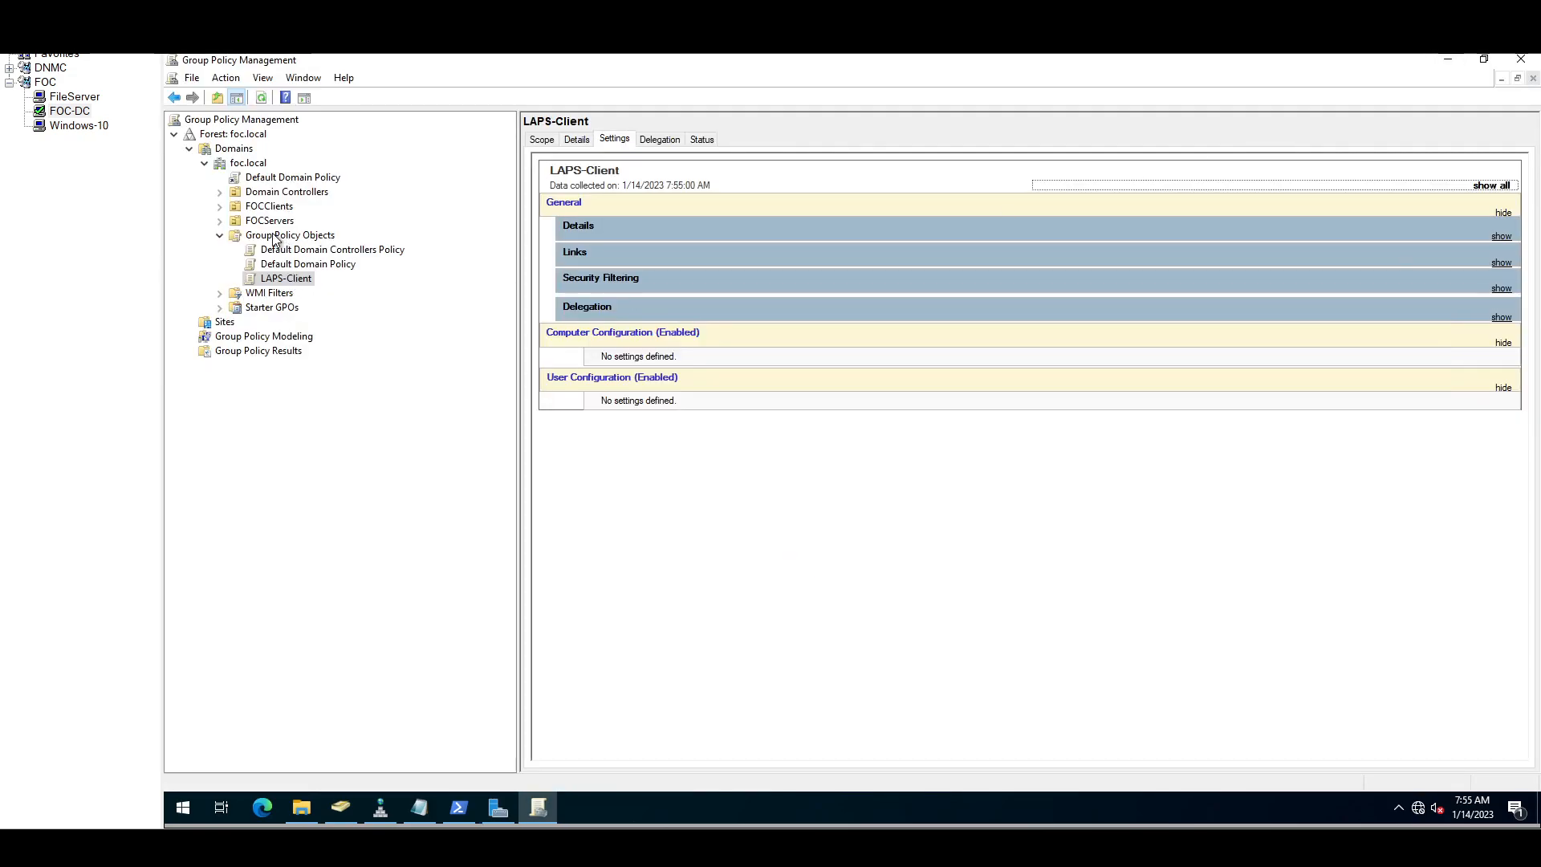
{"action": "left_click", "coordinate": [274, 236]}
Step: Create a second GPO named LAPS-Policy, then reselect LAPS-Client
{"action": "right_click", "coordinate": [274, 238]}
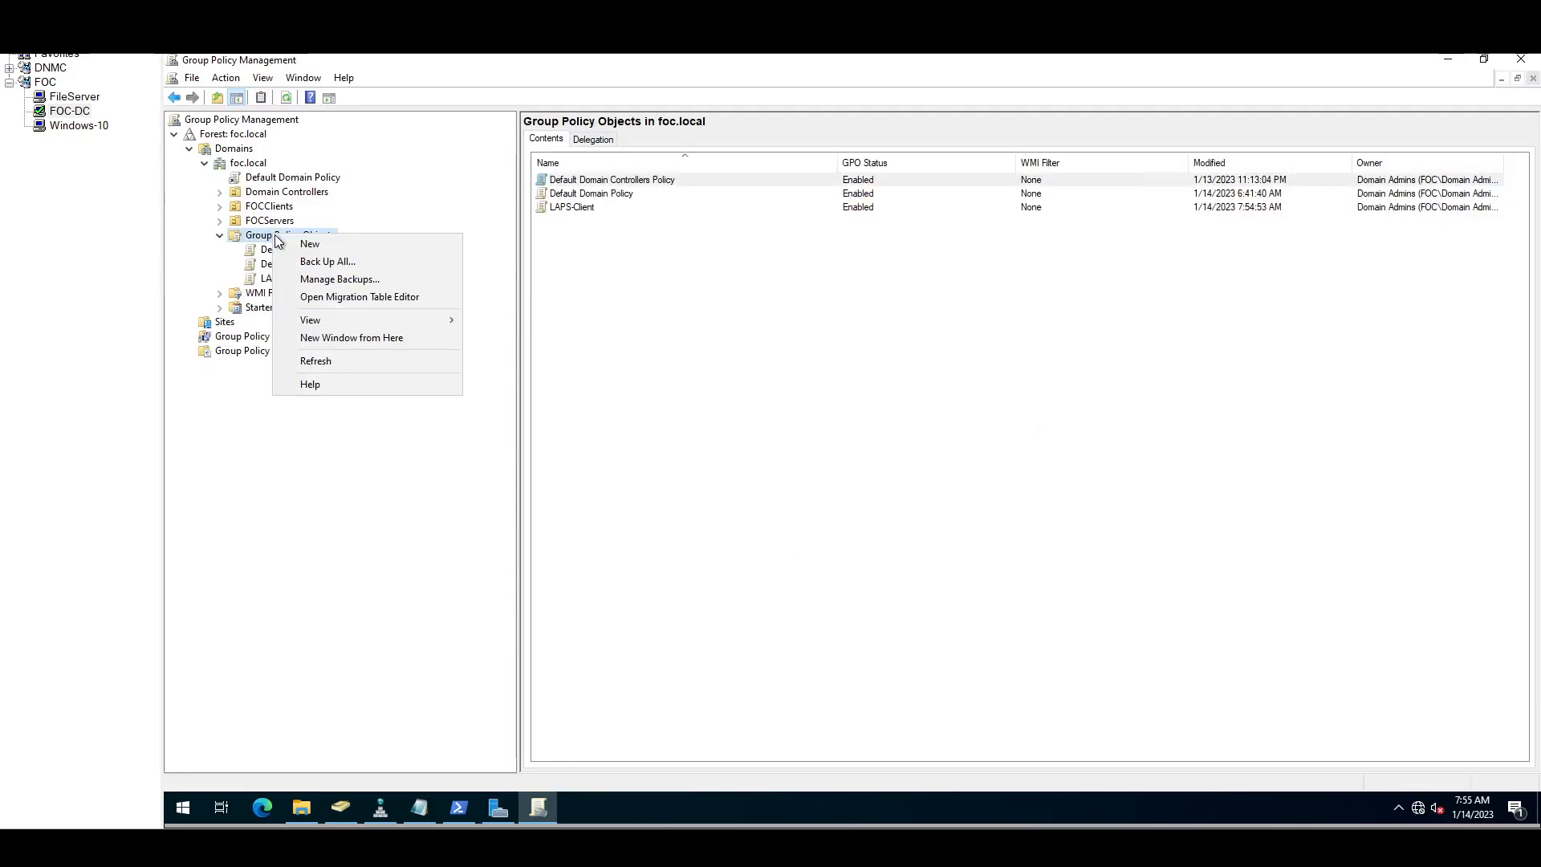
{"action": "left_click", "coordinate": [317, 243]}
{"action": "type", "text": "LAPS"}
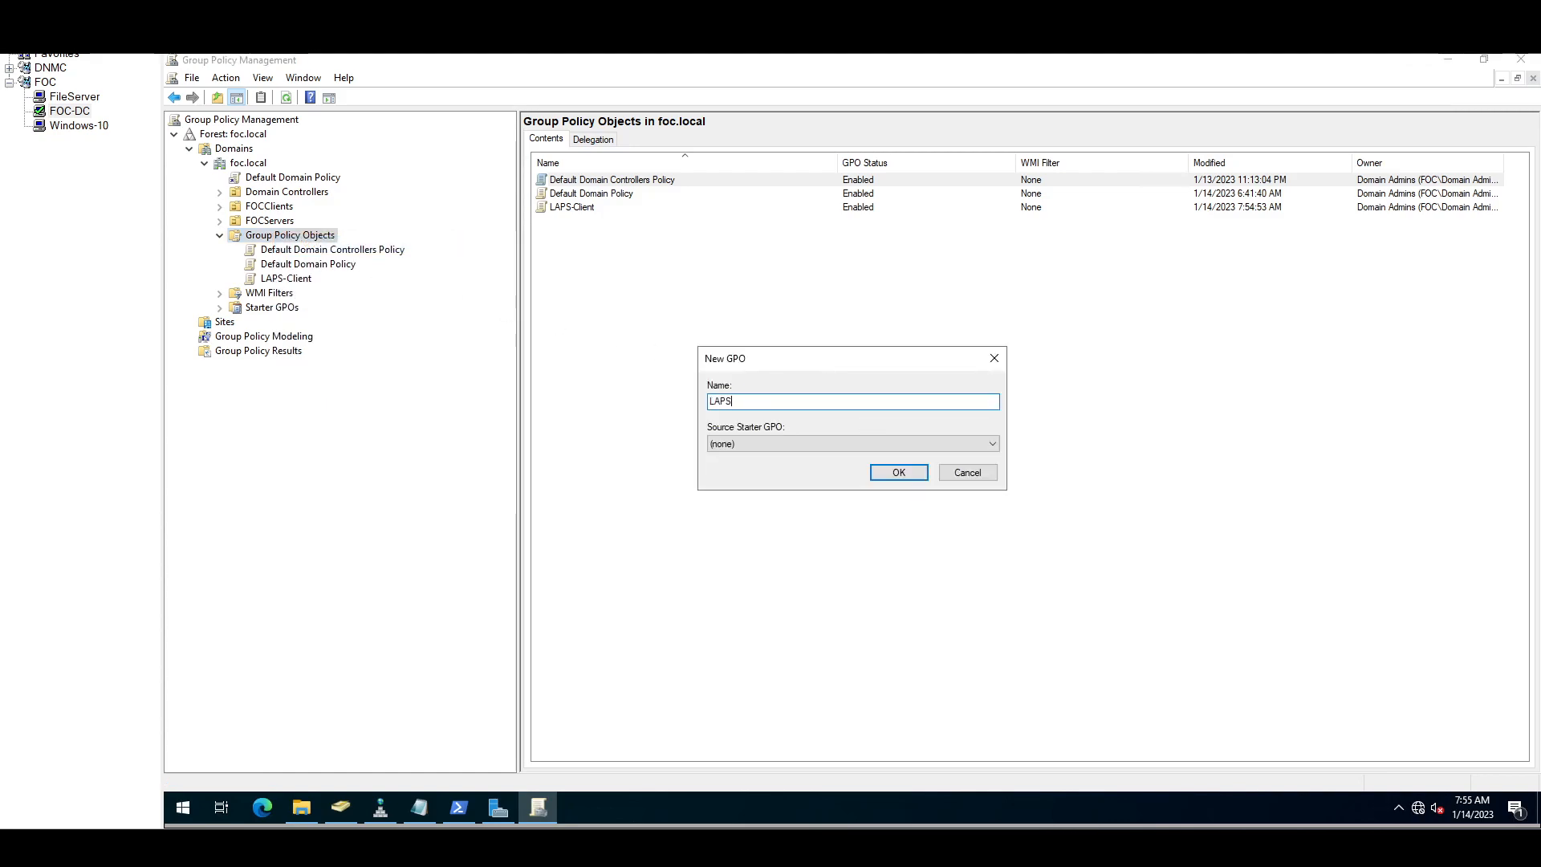
{"action": "type", "text": "-Policy"}
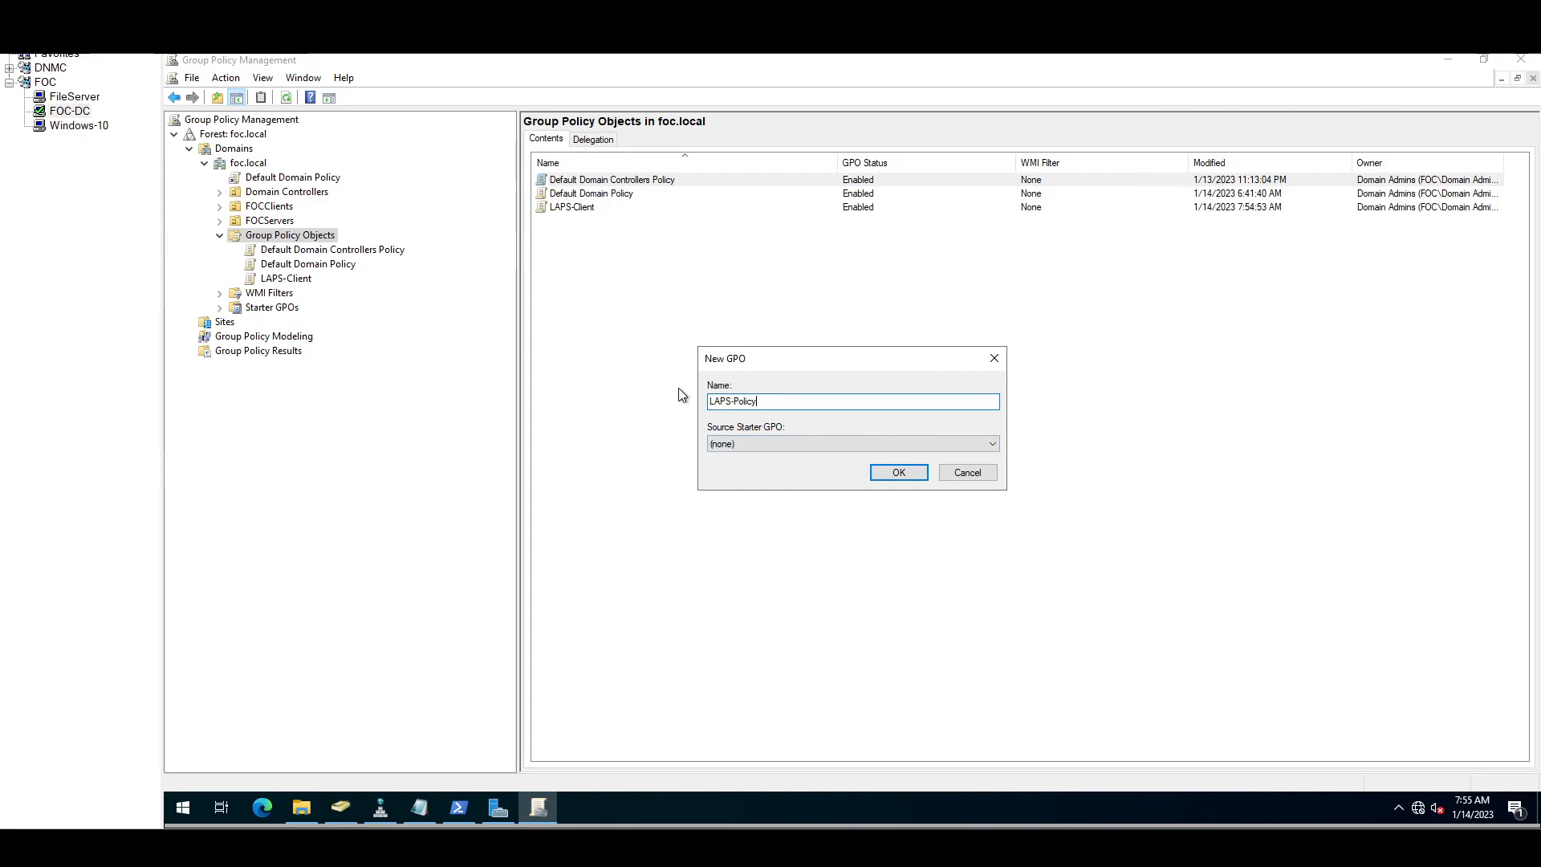
{"action": "left_click", "coordinate": [898, 474]}
{"action": "left_click", "coordinate": [301, 280]}
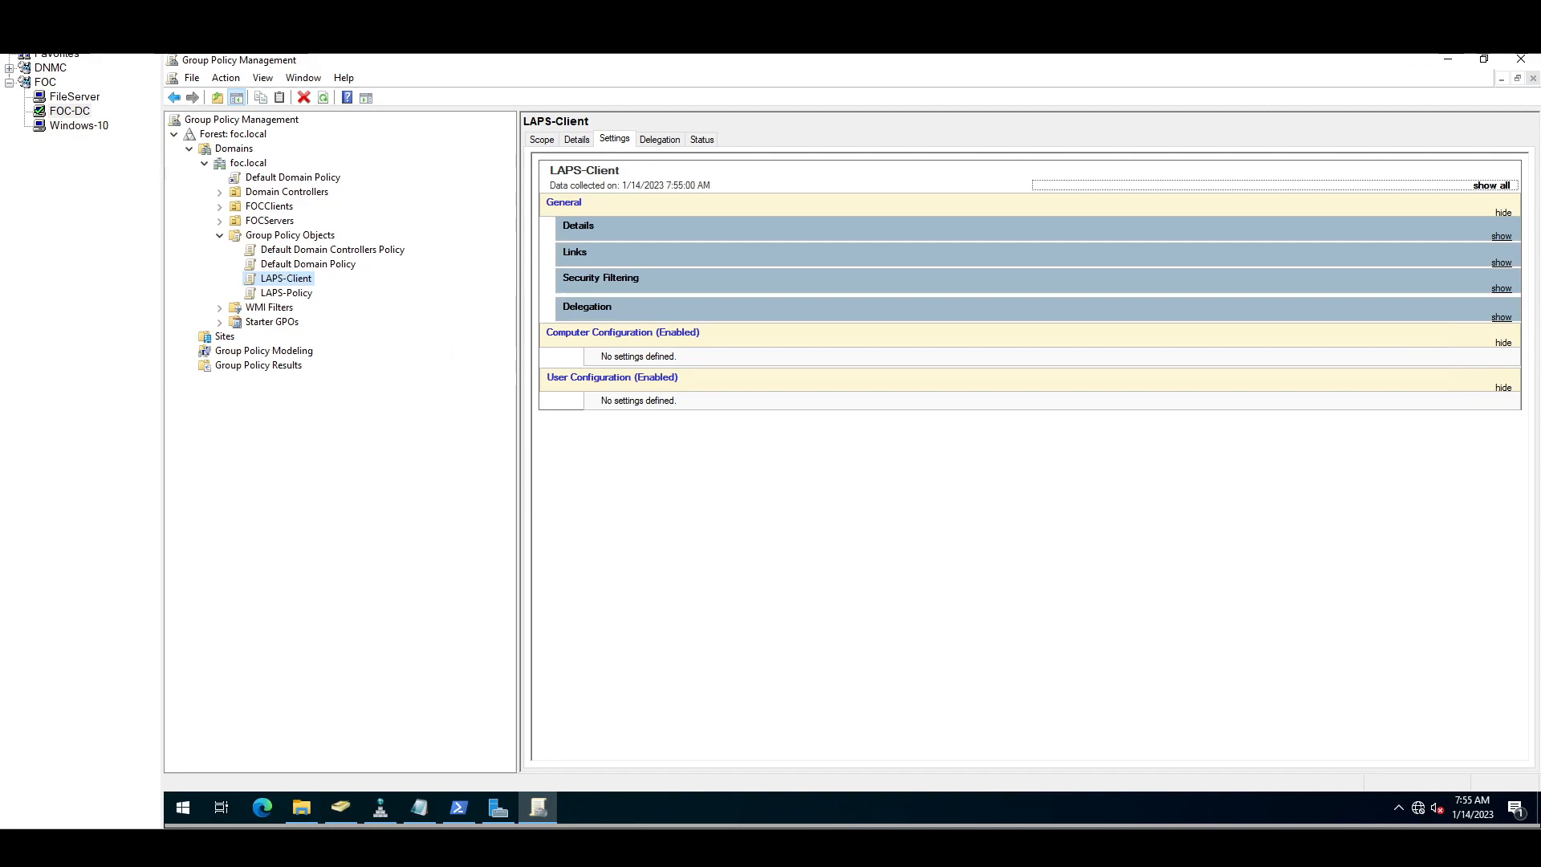
Step: Check the Software Installation path in the LAPS notes and open LAPS-Client for editing
{"action": "left_click", "coordinate": [419, 808]}
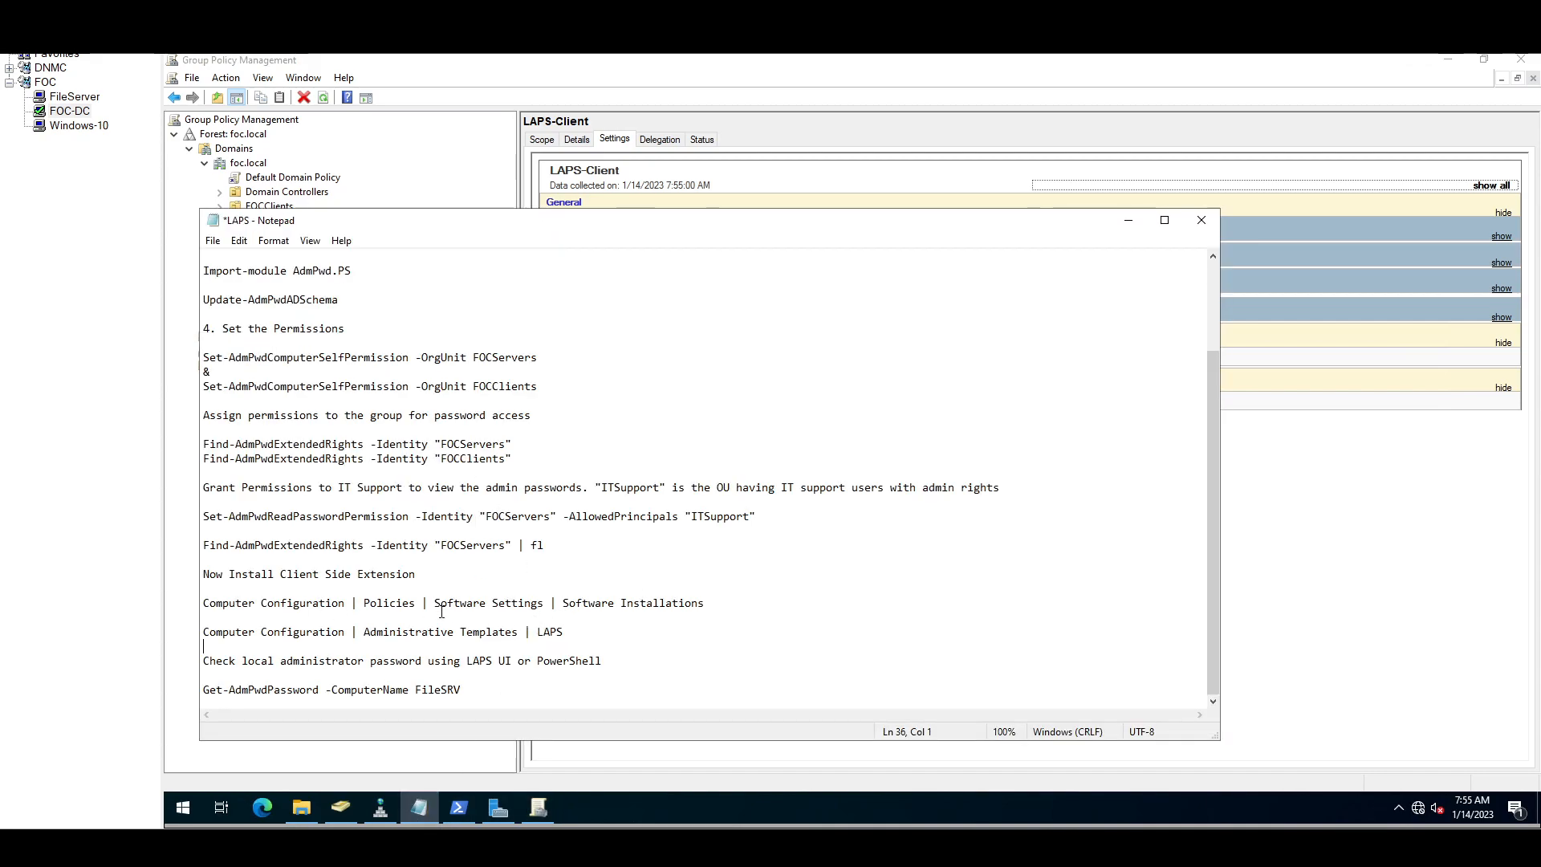
{"action": "left_click_drag", "start_coordinate": [705, 607], "coordinate": [210, 609]}
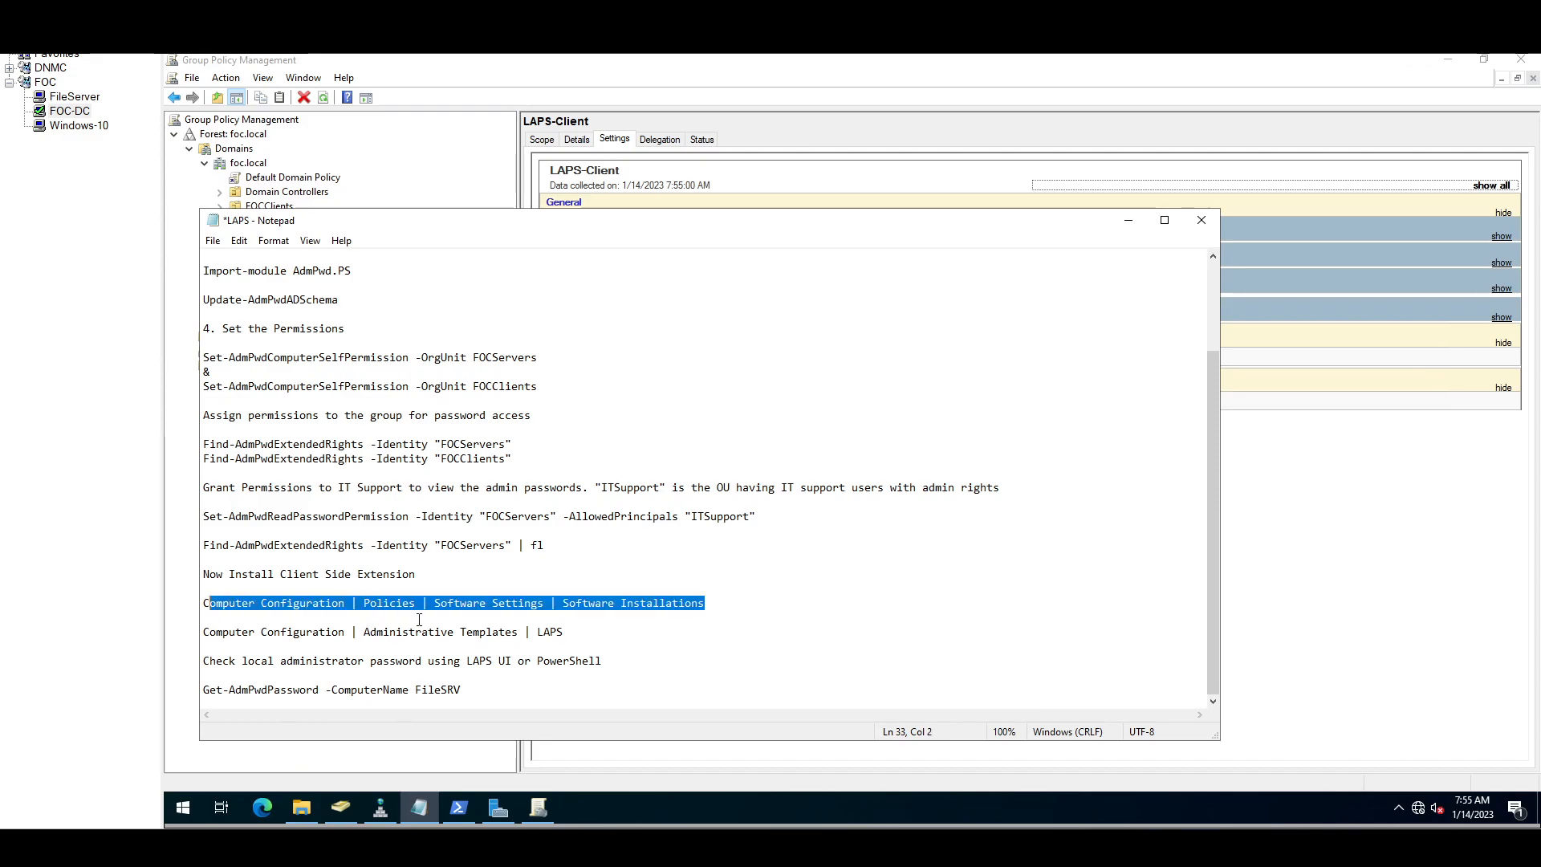
{"action": "left_click", "coordinate": [484, 195]}
{"action": "right_click", "coordinate": [286, 278]}
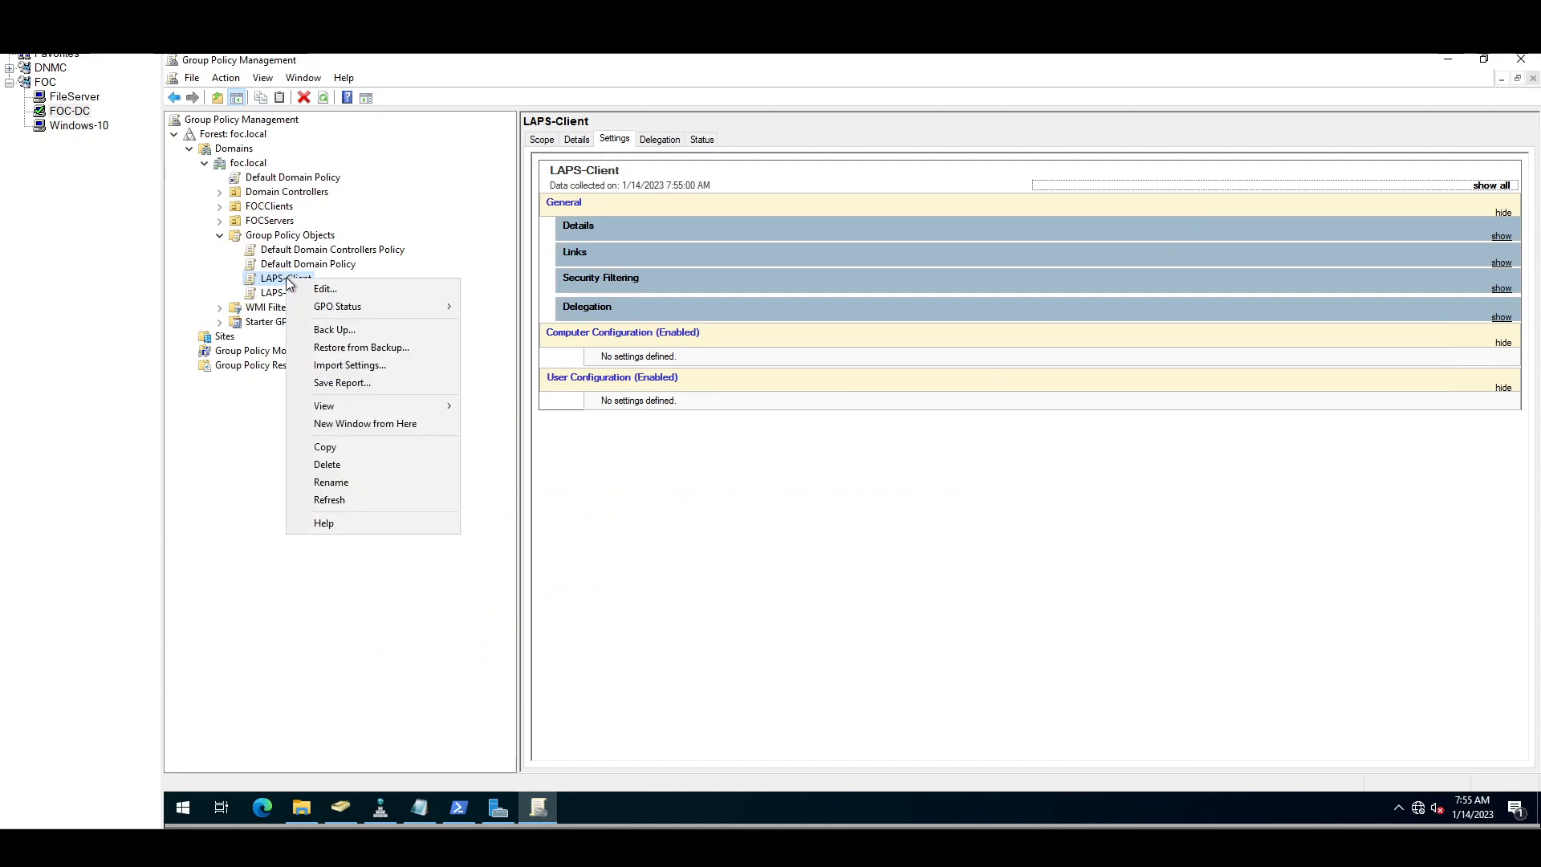
{"action": "left_click", "coordinate": [313, 290]}
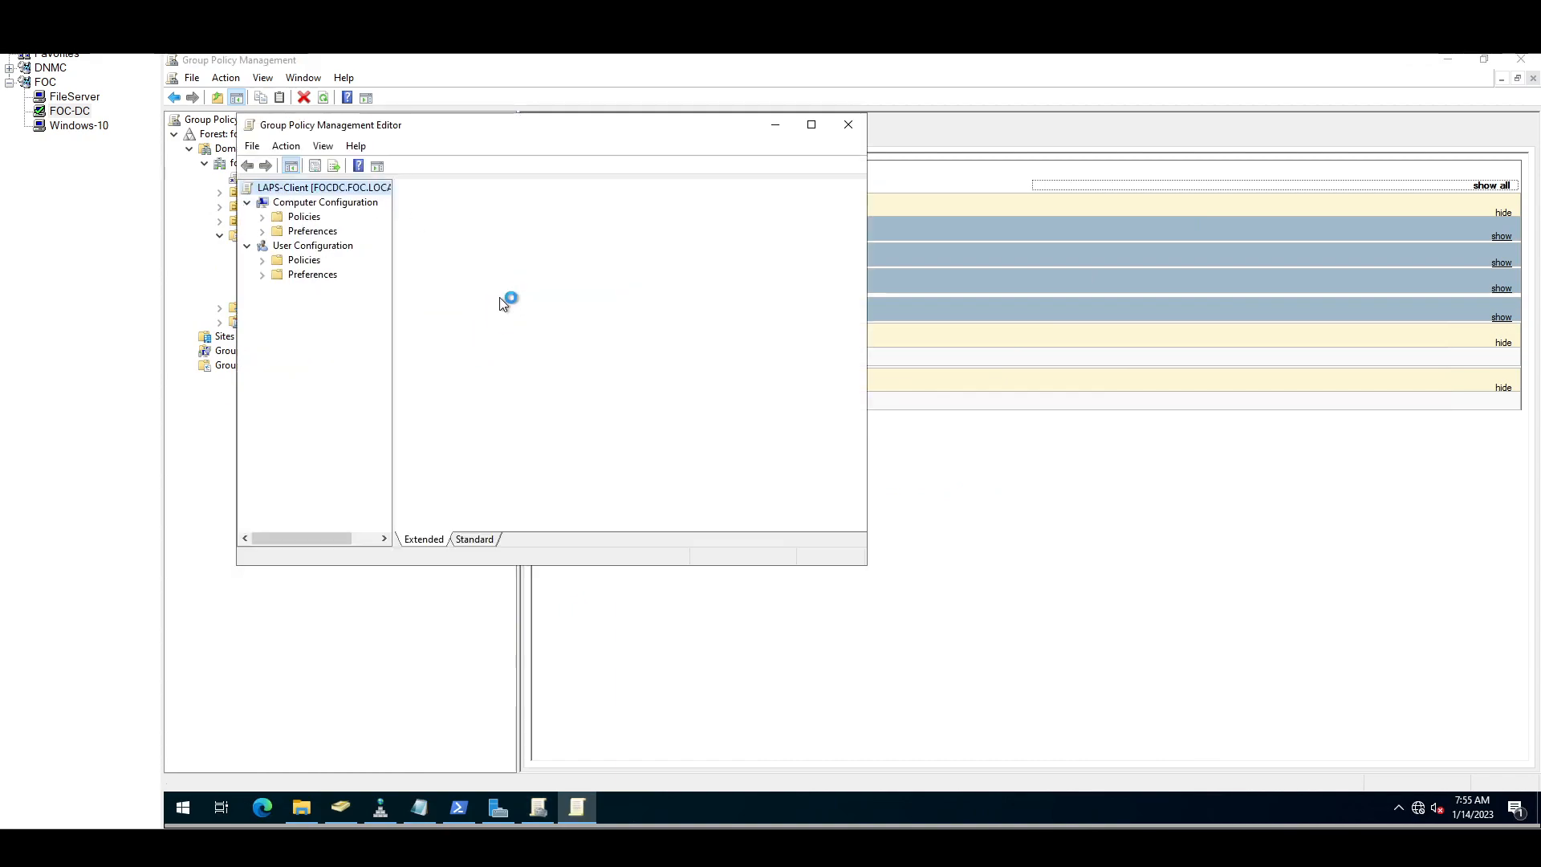
Step: Under Computer Configuration > Policies > Software Settings, start a new Software installation package
{"action": "left_click_drag", "start_coordinate": [393, 252], "coordinate": [517, 252]}
{"action": "left_click", "coordinate": [262, 216]}
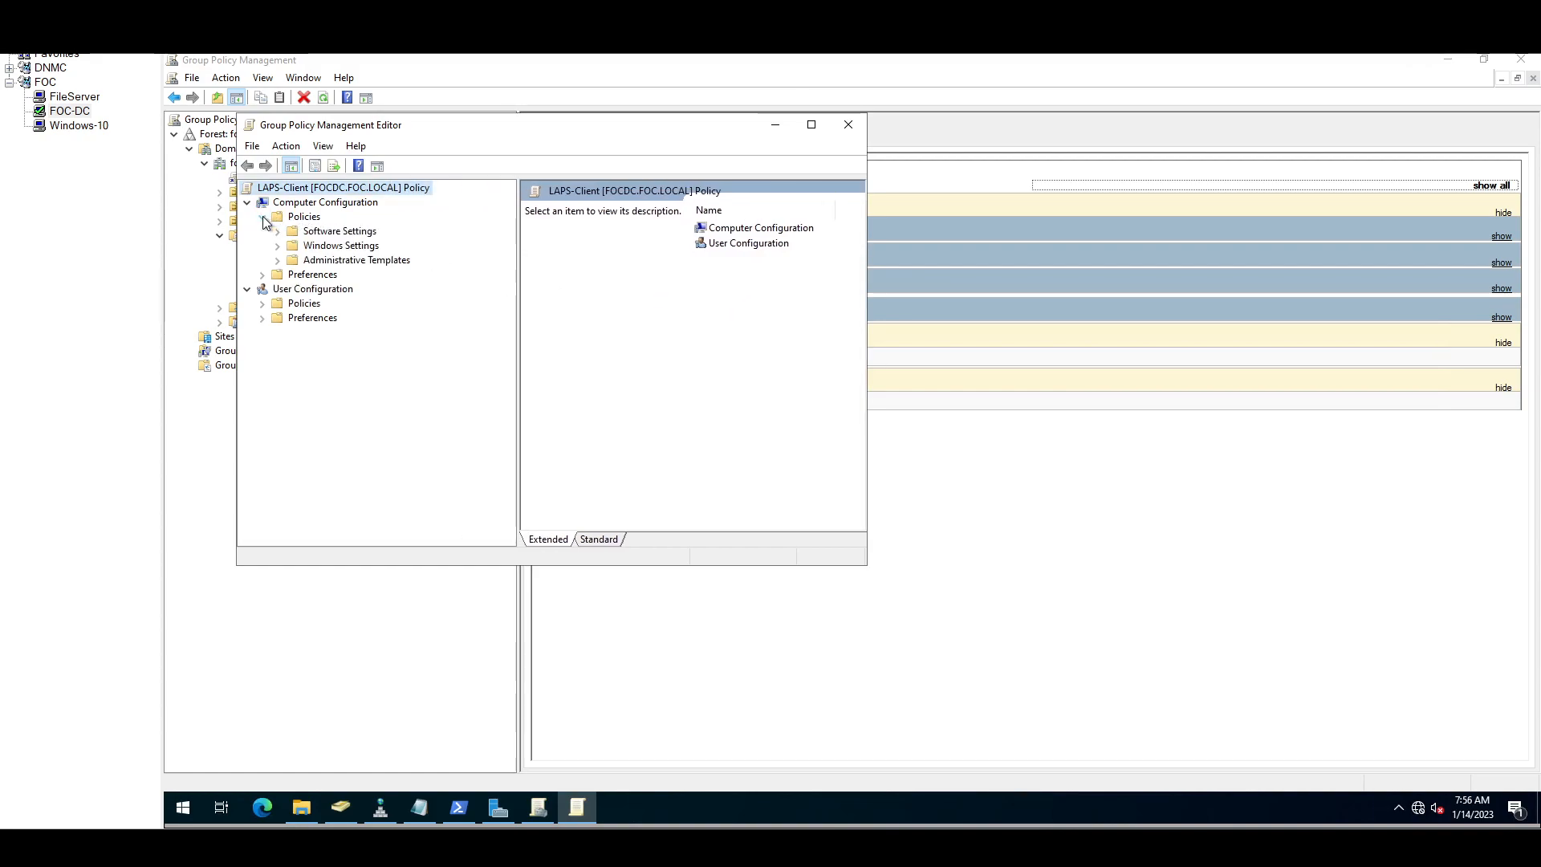
{"action": "left_click", "coordinate": [277, 231]}
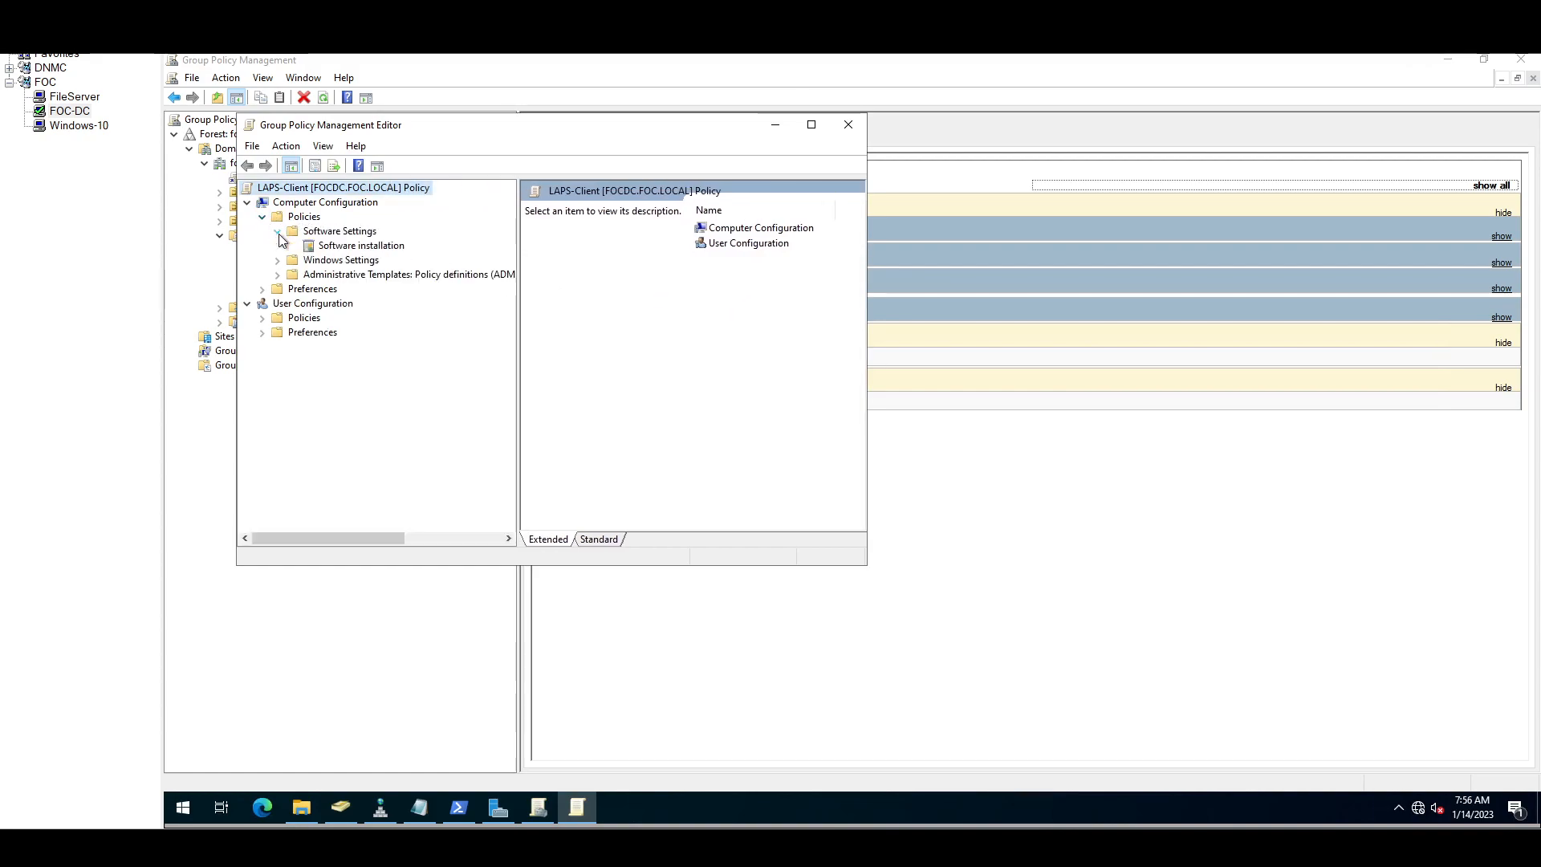
{"action": "left_click", "coordinate": [366, 249]}
{"action": "right_click", "coordinate": [368, 251]}
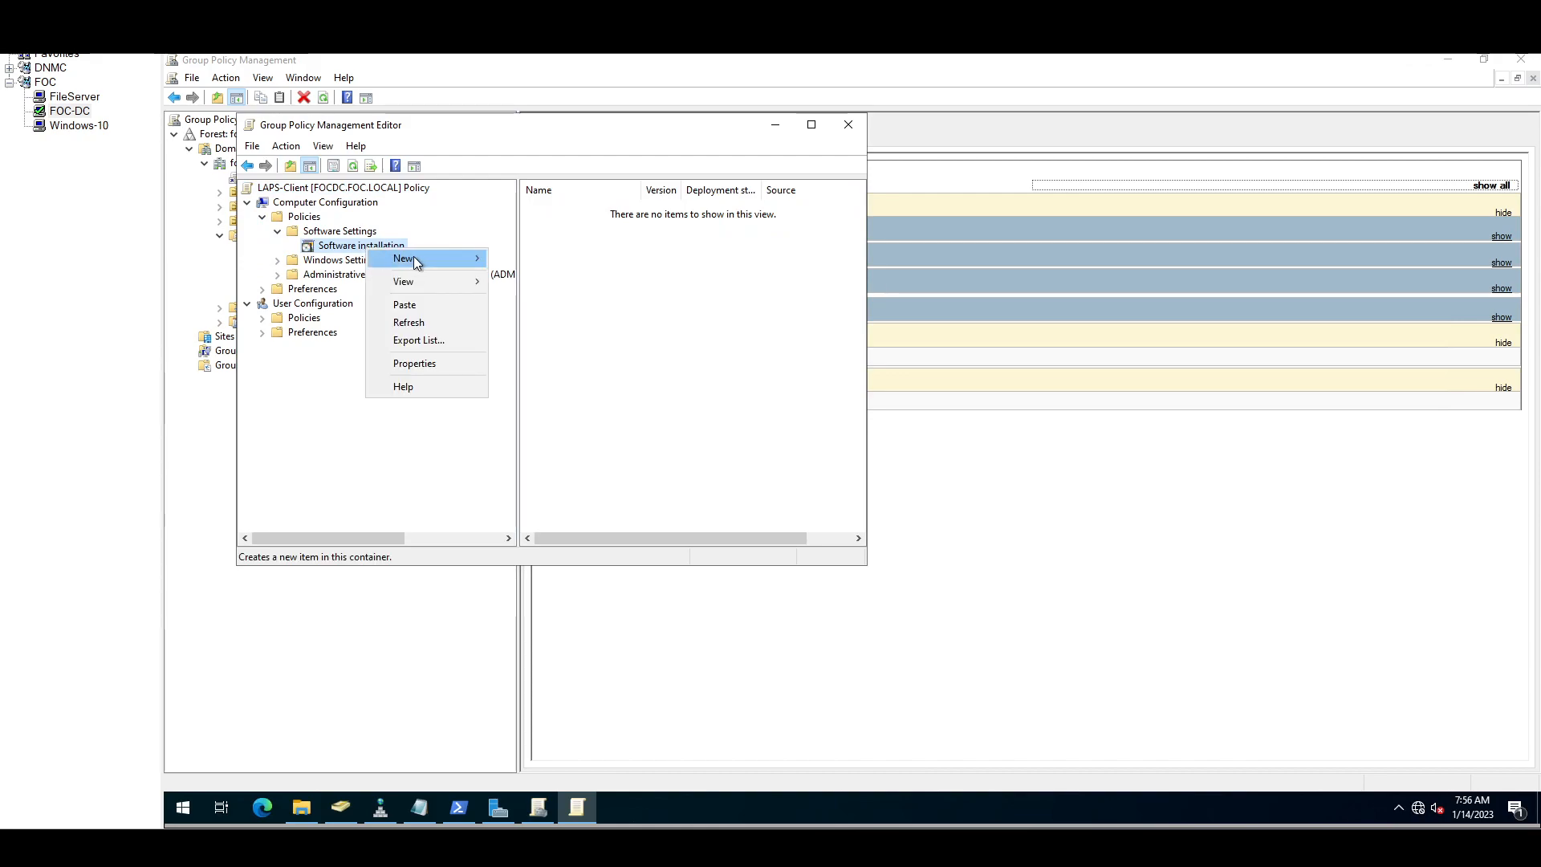
{"action": "mouse_move", "coordinate": [417, 257]}
{"action": "left_click", "coordinate": [536, 258]}
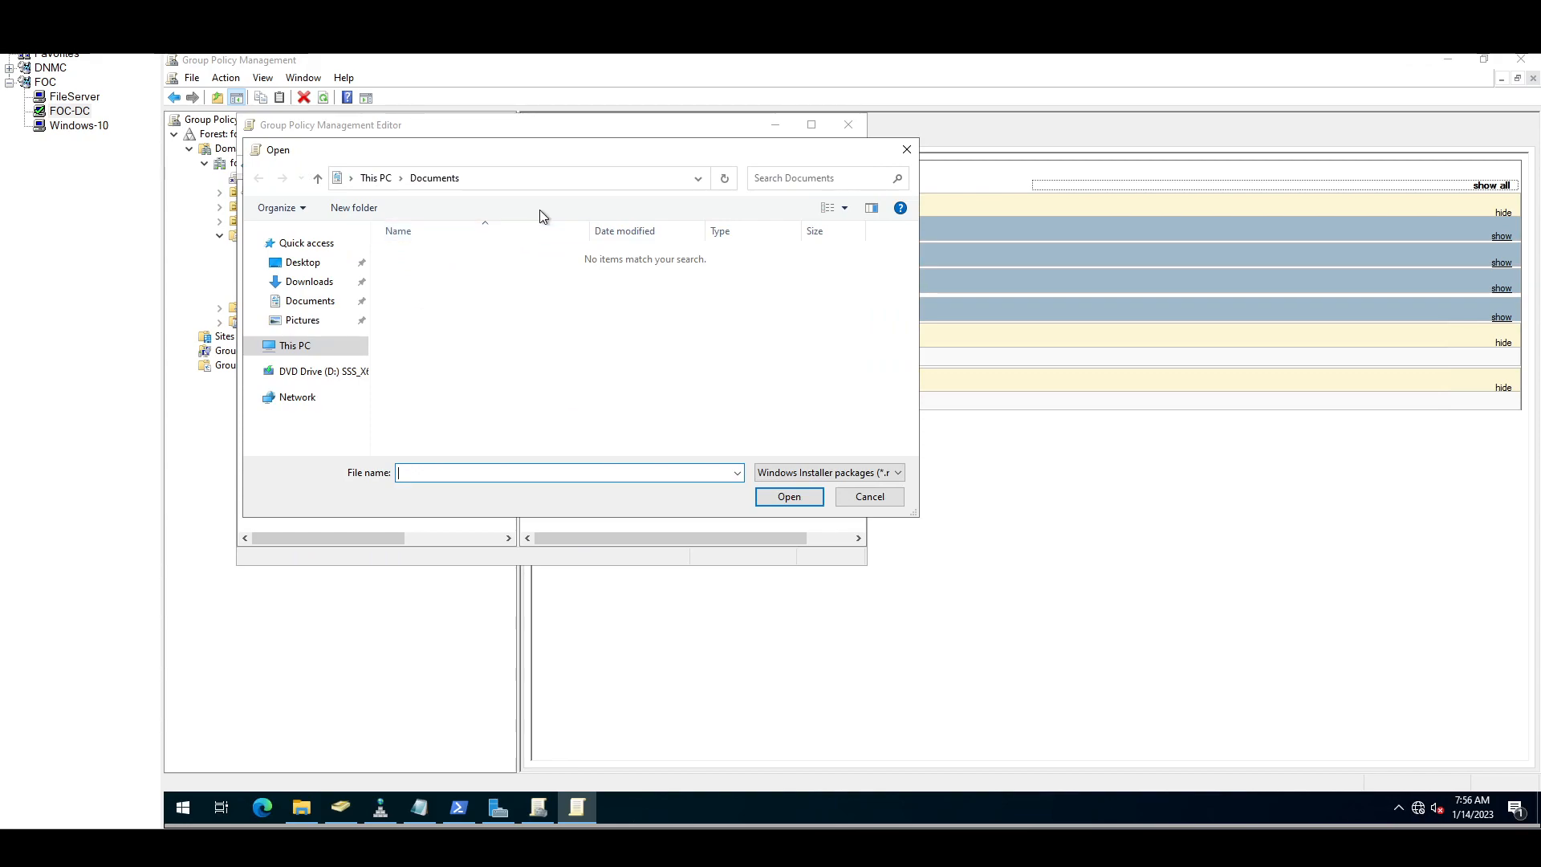
Step: Try opening \\focad from the Run prompt and dismiss the resulting network error
{"action": "right_click", "coordinate": [181, 804]}
{"action": "left_click", "coordinate": [225, 725]}
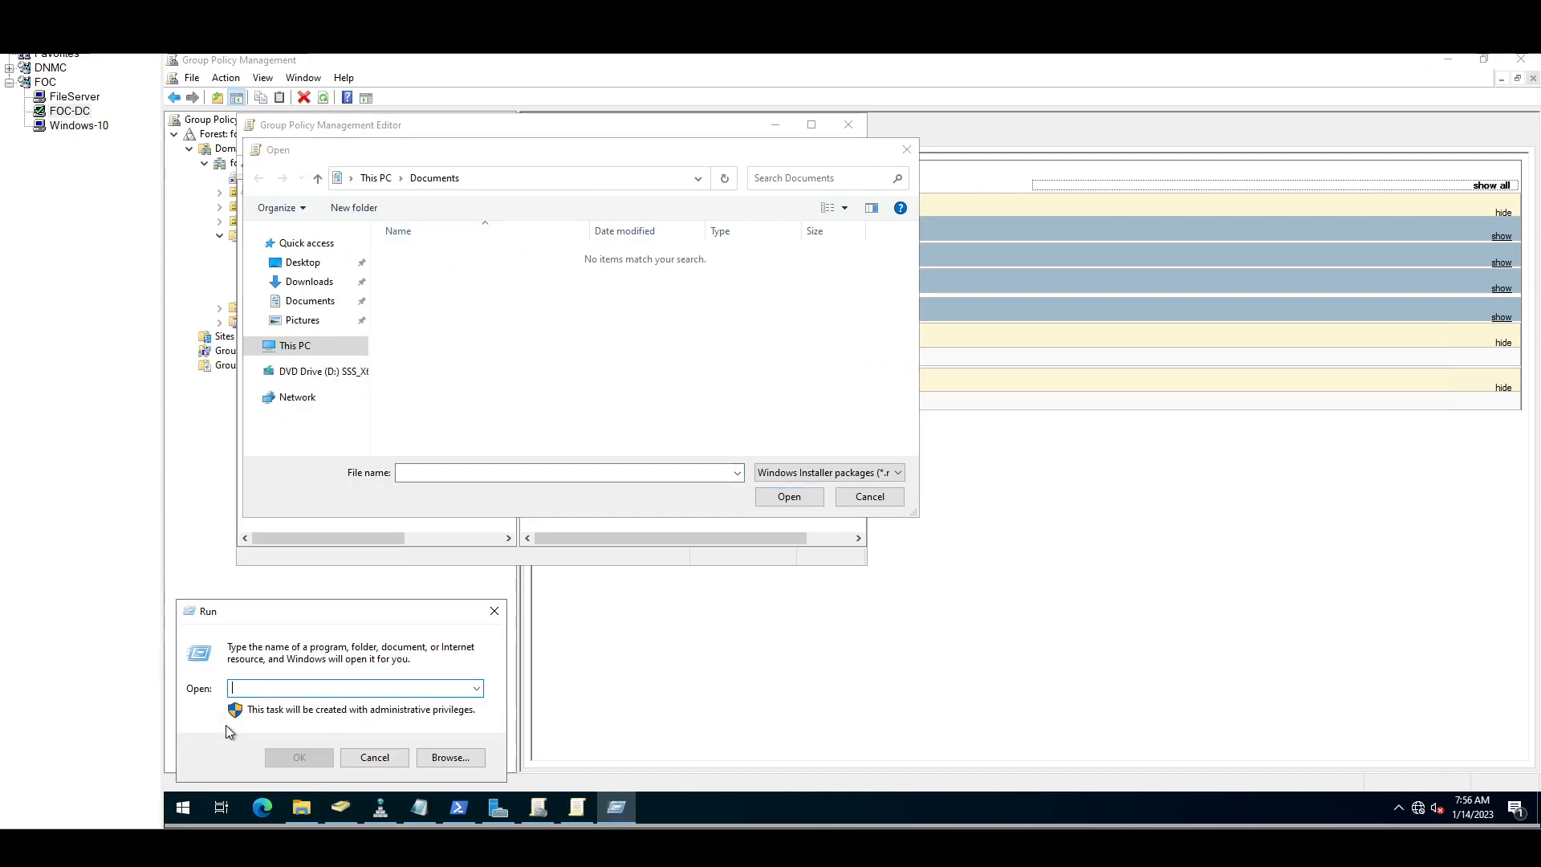
{"action": "type", "text": "\\\\"}
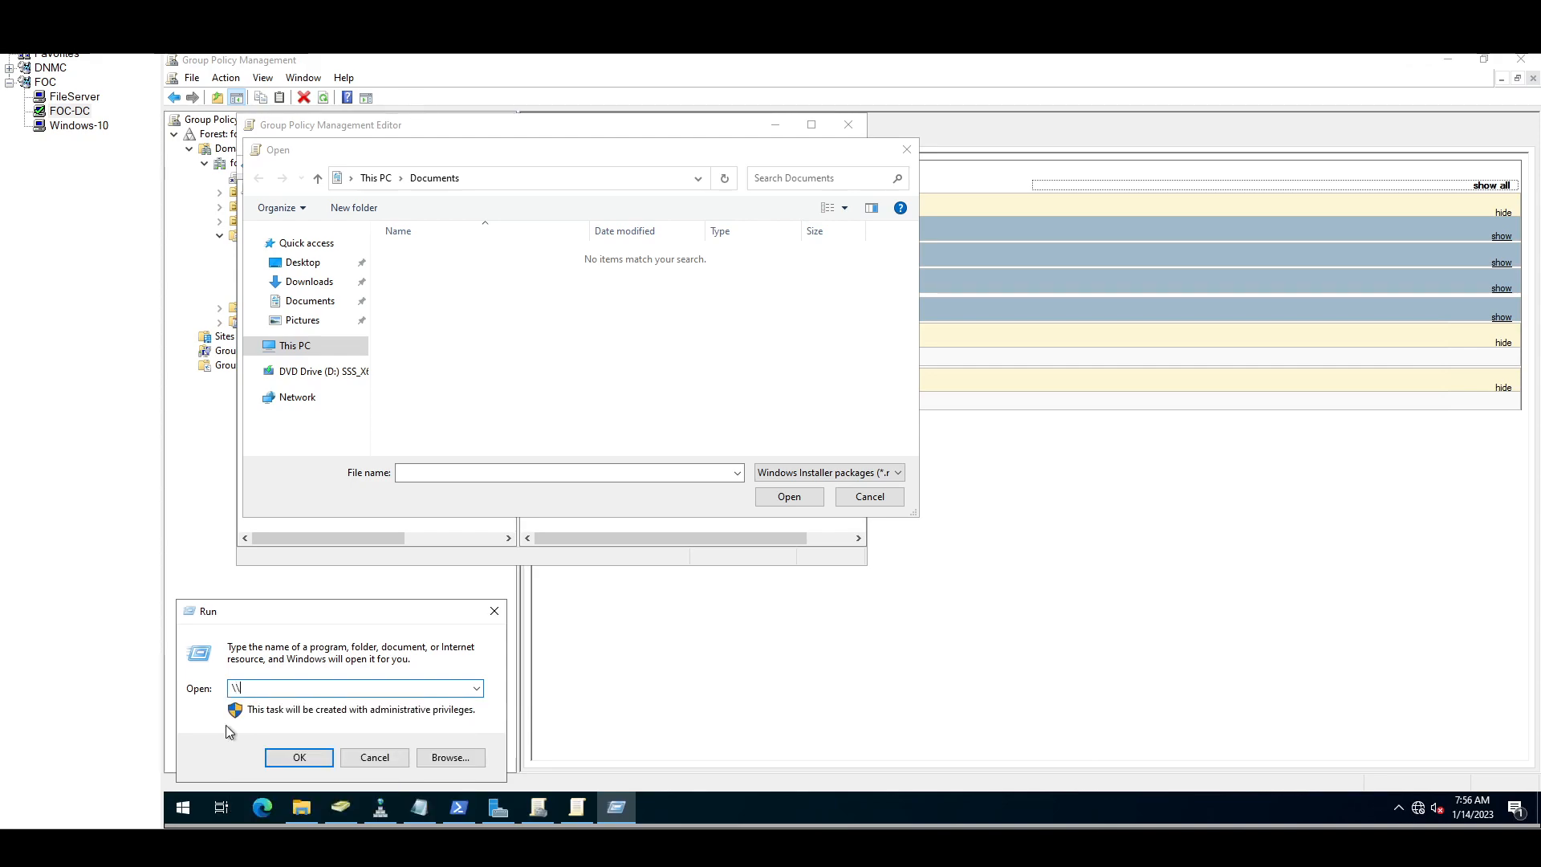
{"action": "type", "text": "focad"}
{"action": "key", "text": "Return"}
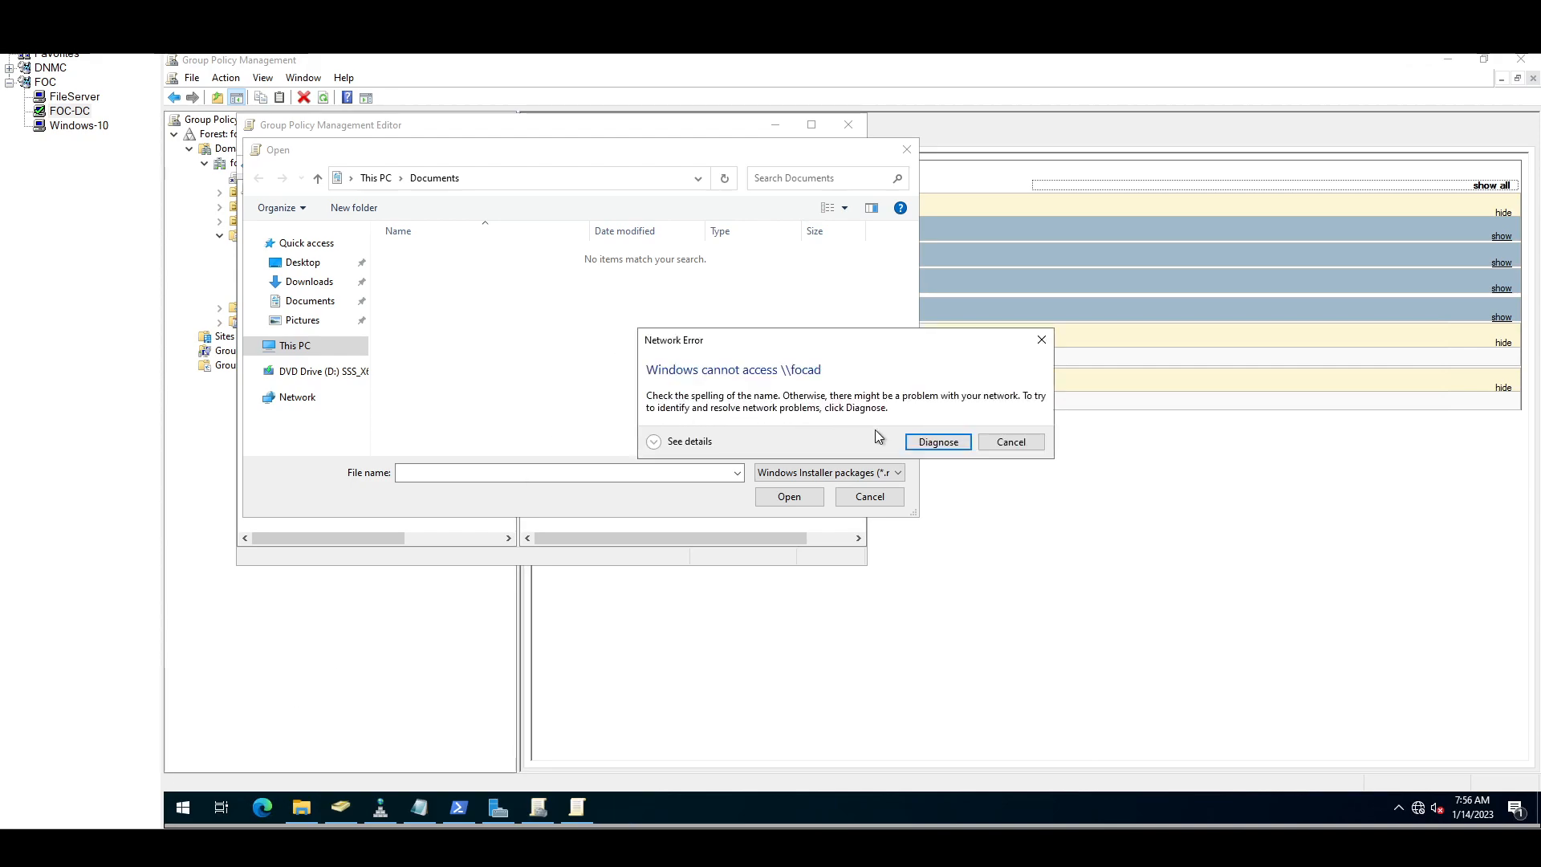
{"action": "left_click", "coordinate": [1009, 442]}
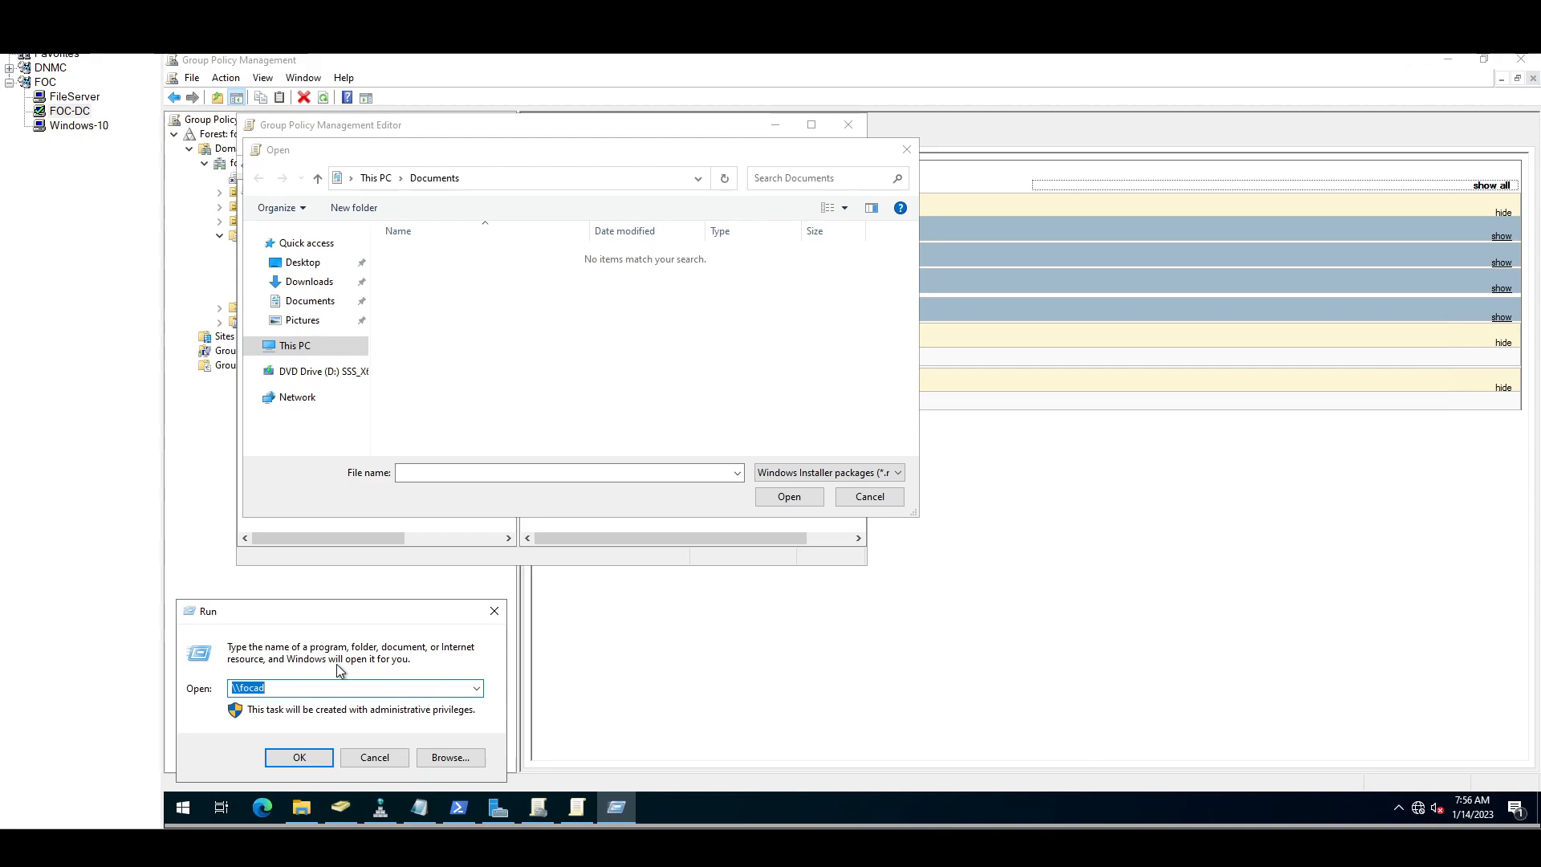
{"action": "left_click", "coordinate": [375, 756]}
Step: Run \\localhost to list its NETLOGON, Shared and SYSVOL shares
{"action": "right_click", "coordinate": [193, 803]}
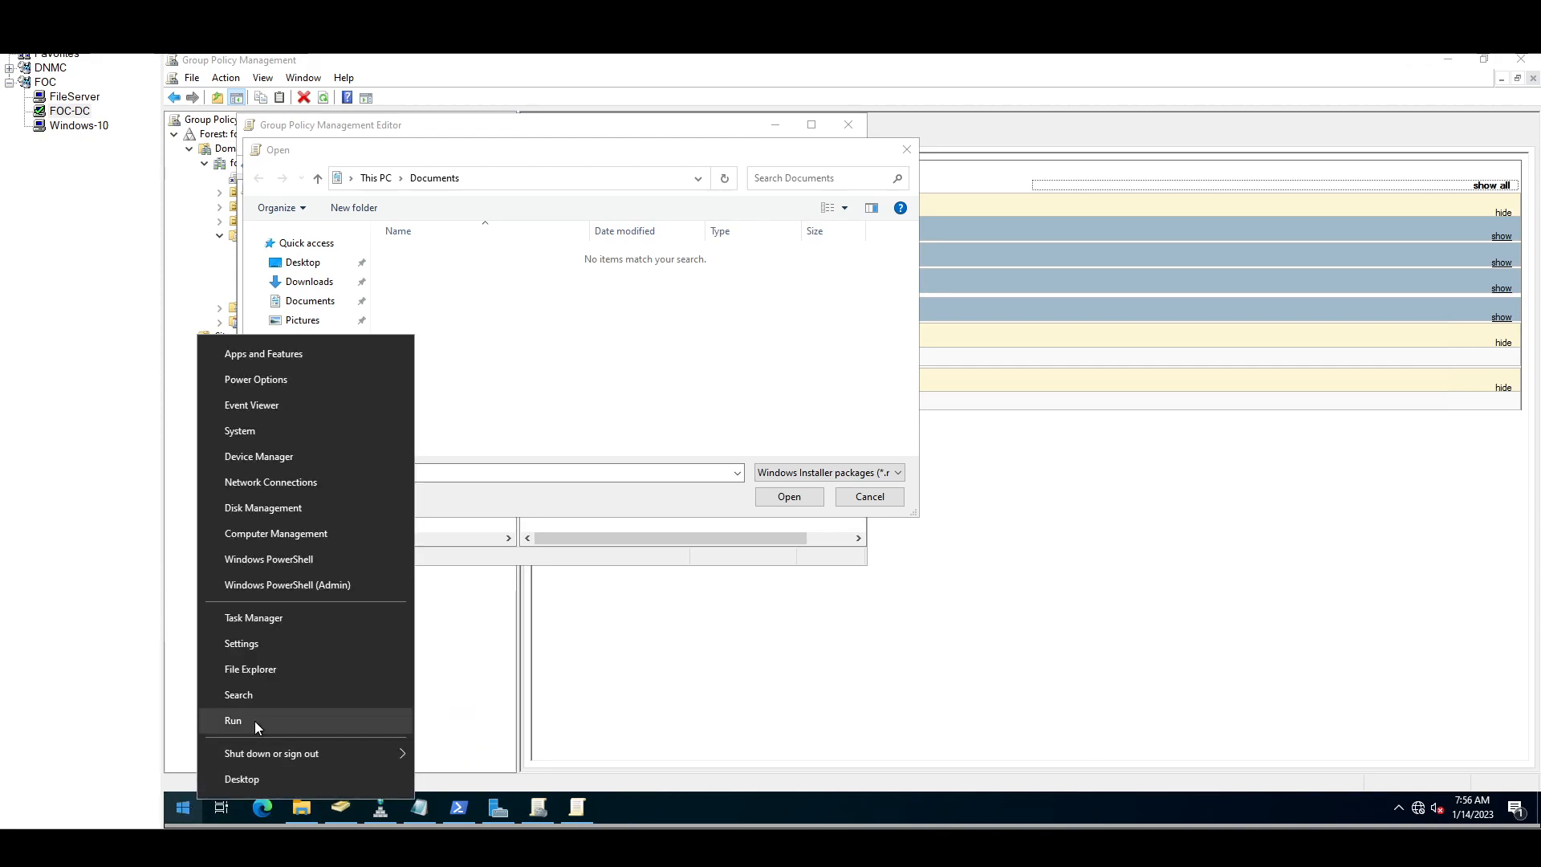
{"action": "left_click", "coordinate": [253, 724]}
{"action": "type", "text": "\\\\localhost"}
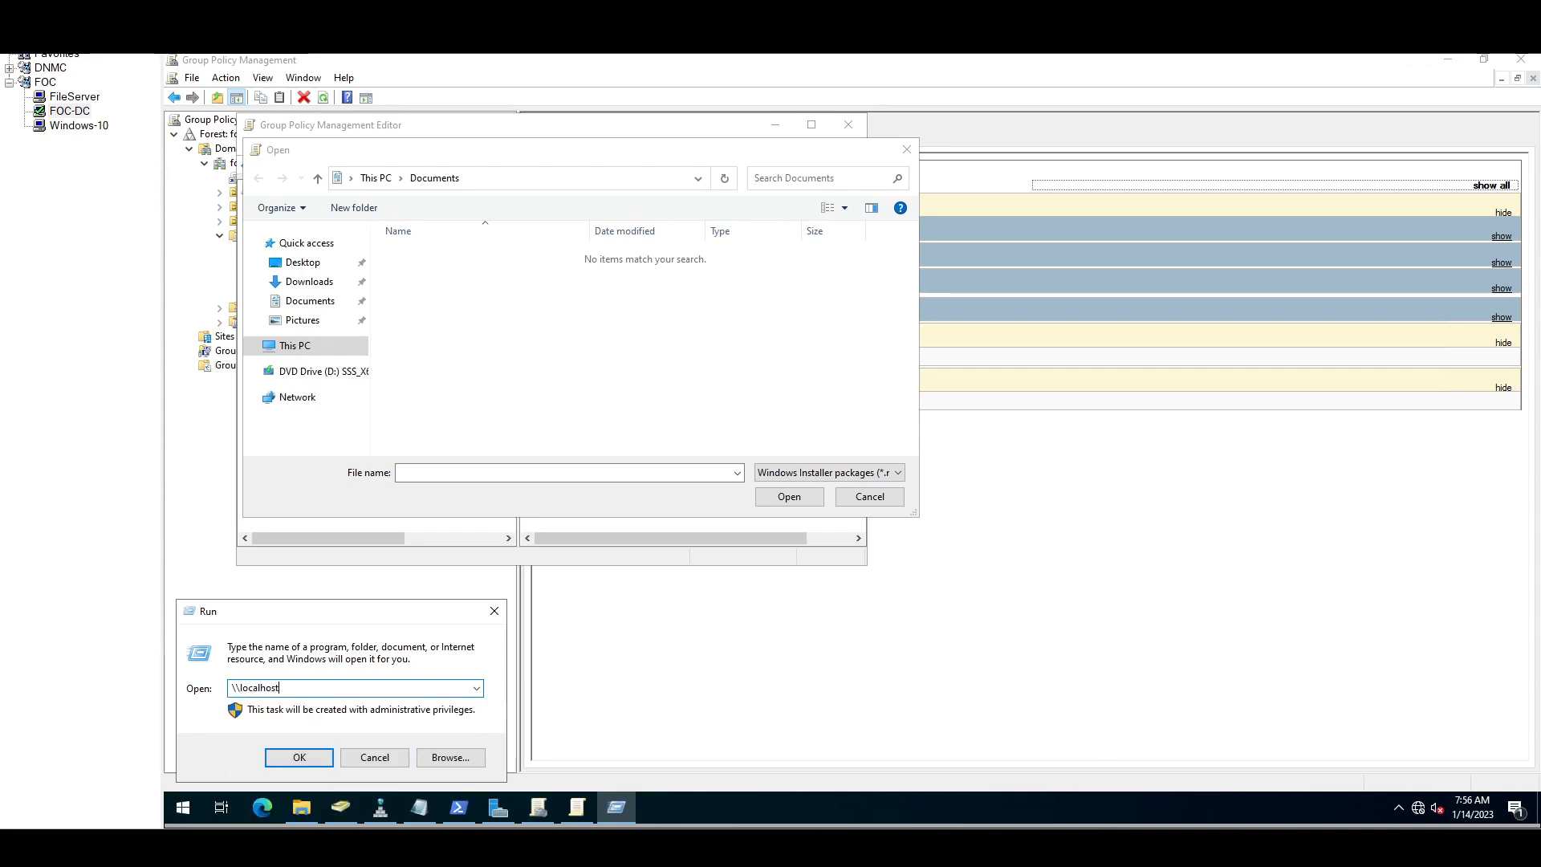
{"action": "key", "text": "Return"}
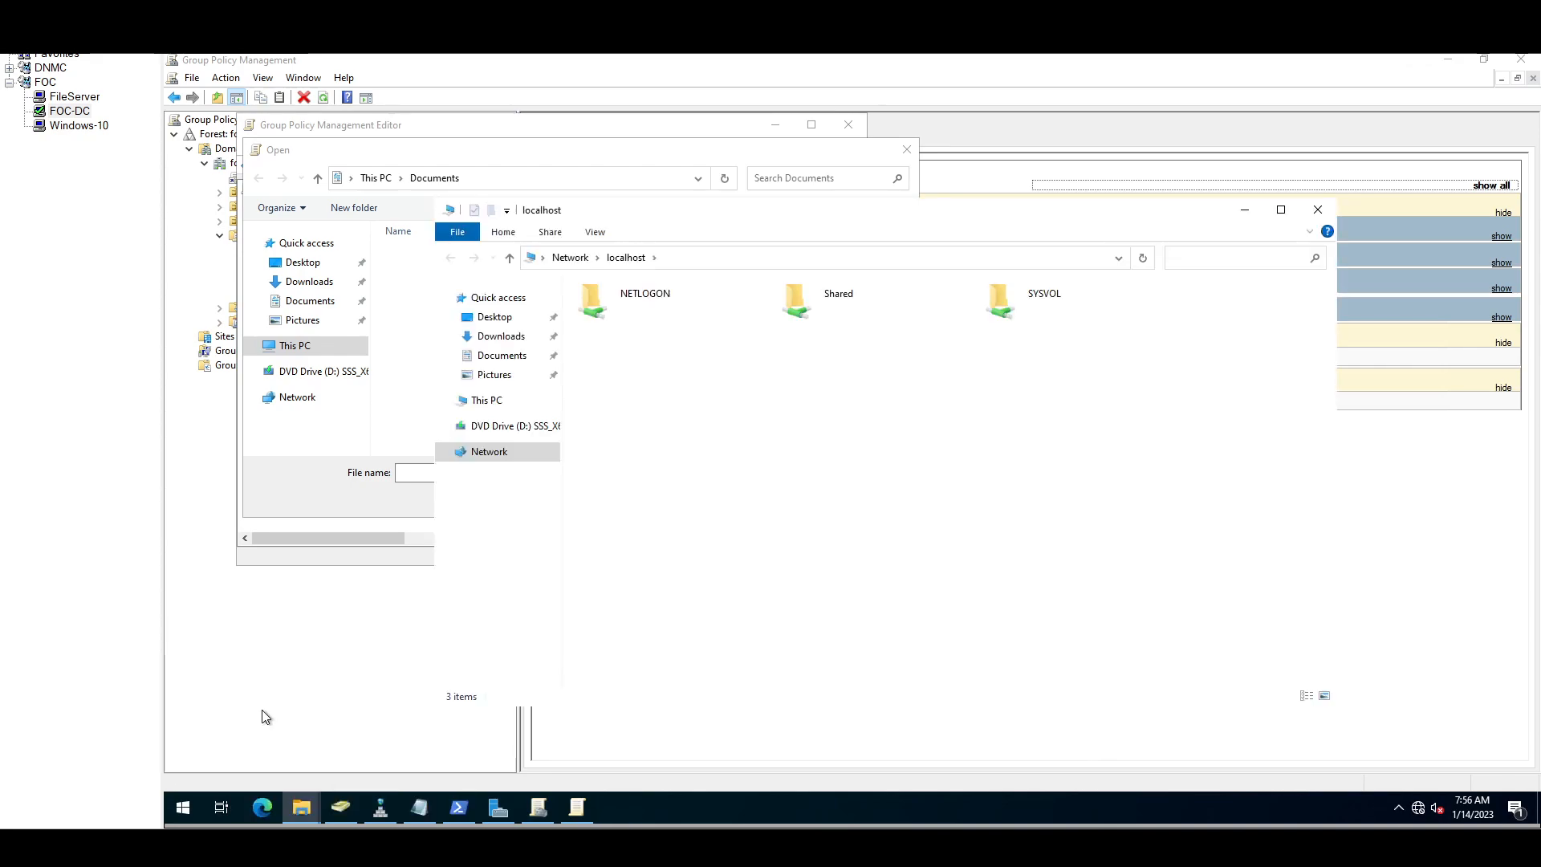
Step: Open the Shared folder and look up this computer's name, FOCDC
{"action": "double_click", "coordinate": [810, 300]}
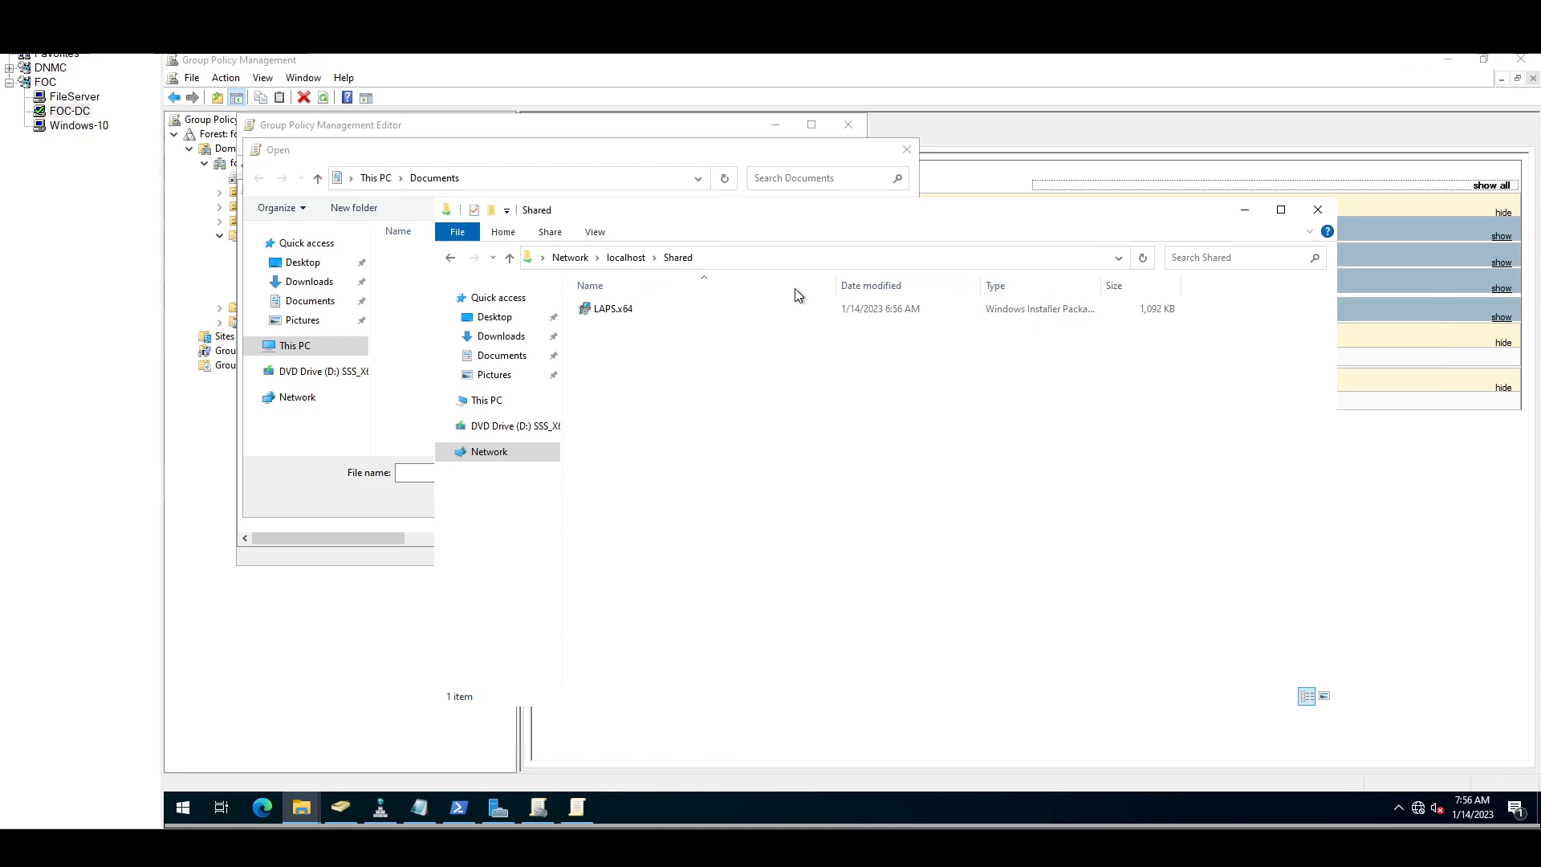
{"action": "left_click", "coordinate": [795, 255]}
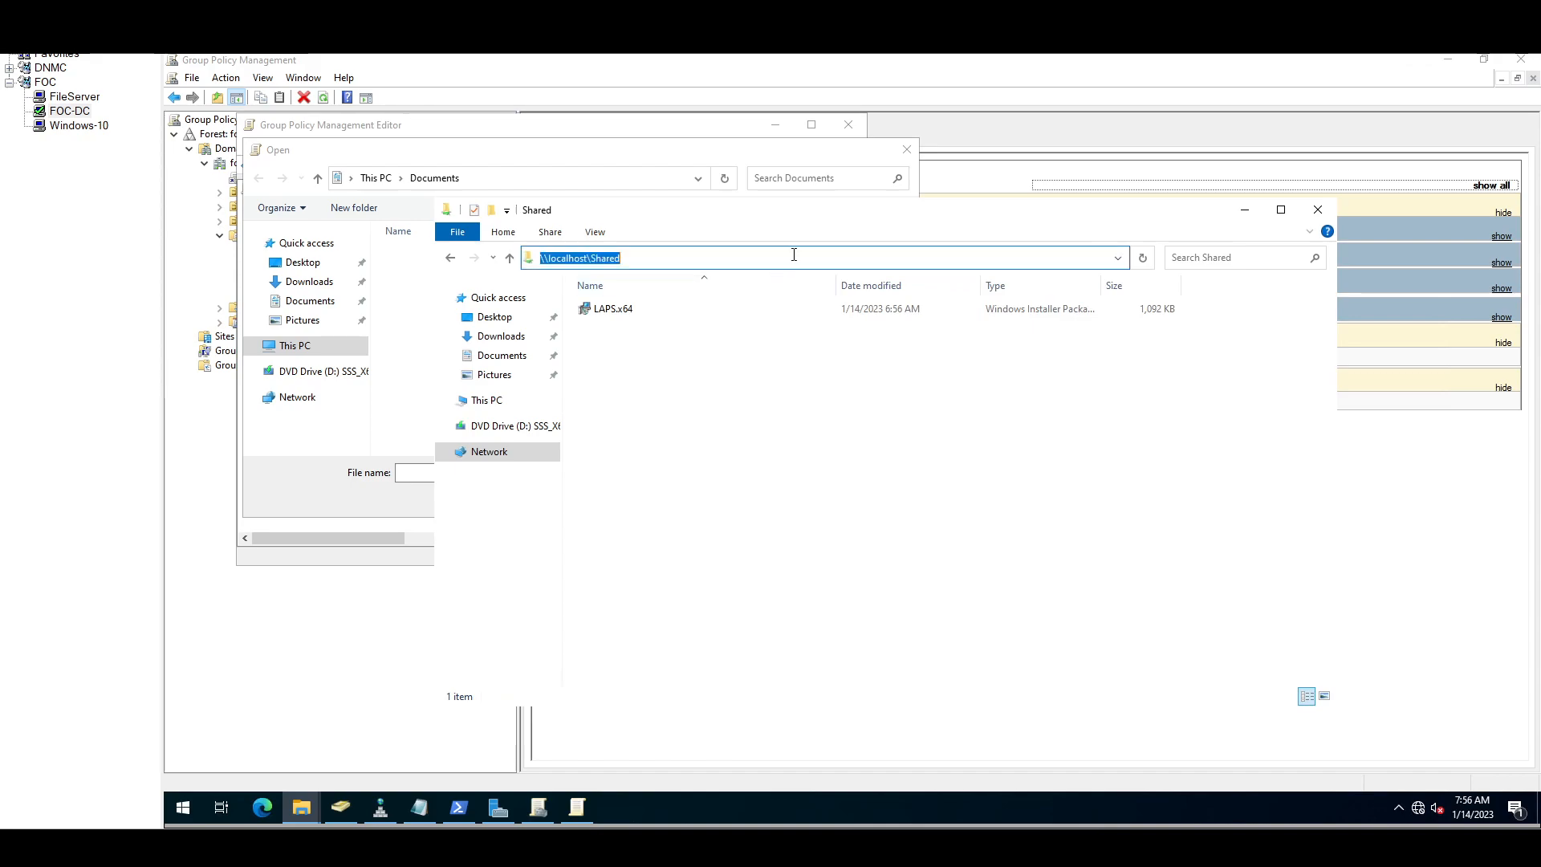
{"action": "left_click", "coordinate": [588, 259]}
{"action": "right_click", "coordinate": [489, 405]}
{"action": "key", "text": "Escape"}
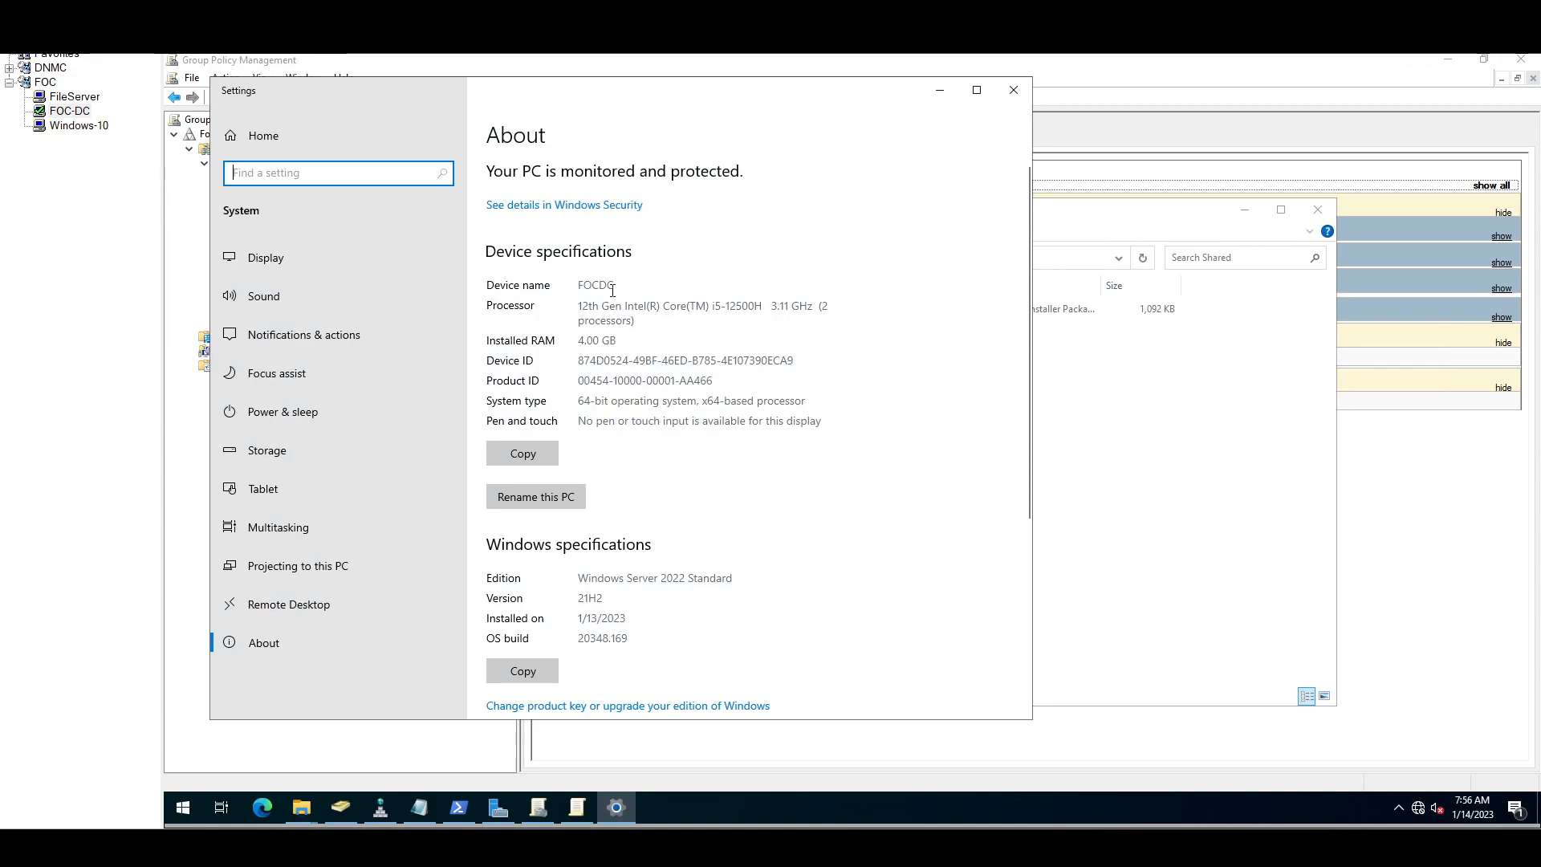
{"action": "left_click_drag", "start_coordinate": [614, 288], "coordinate": [576, 287]}
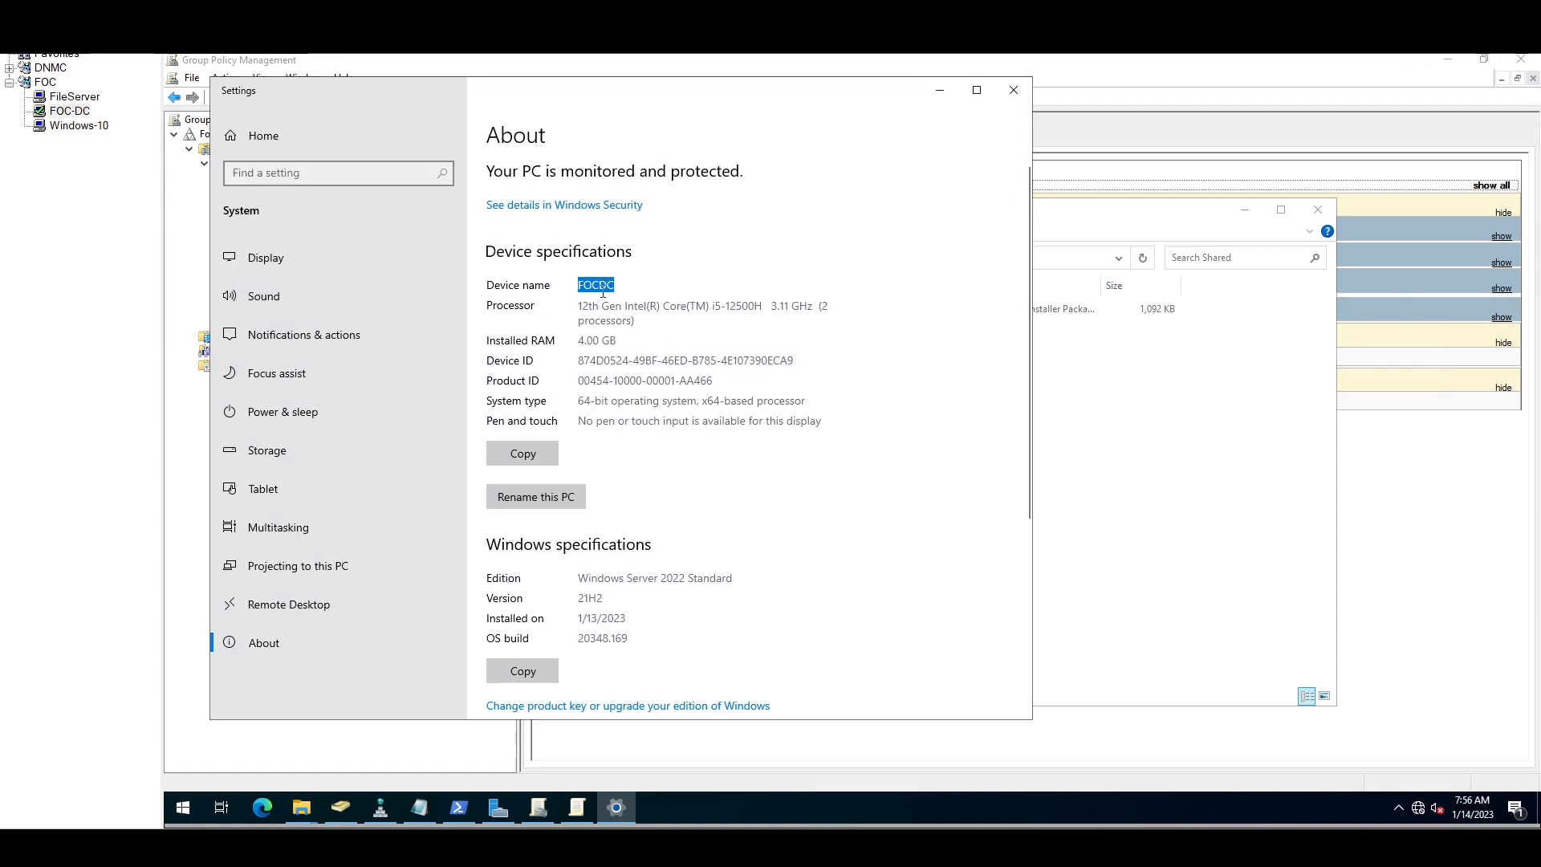
{"action": "left_click", "coordinate": [1011, 91]}
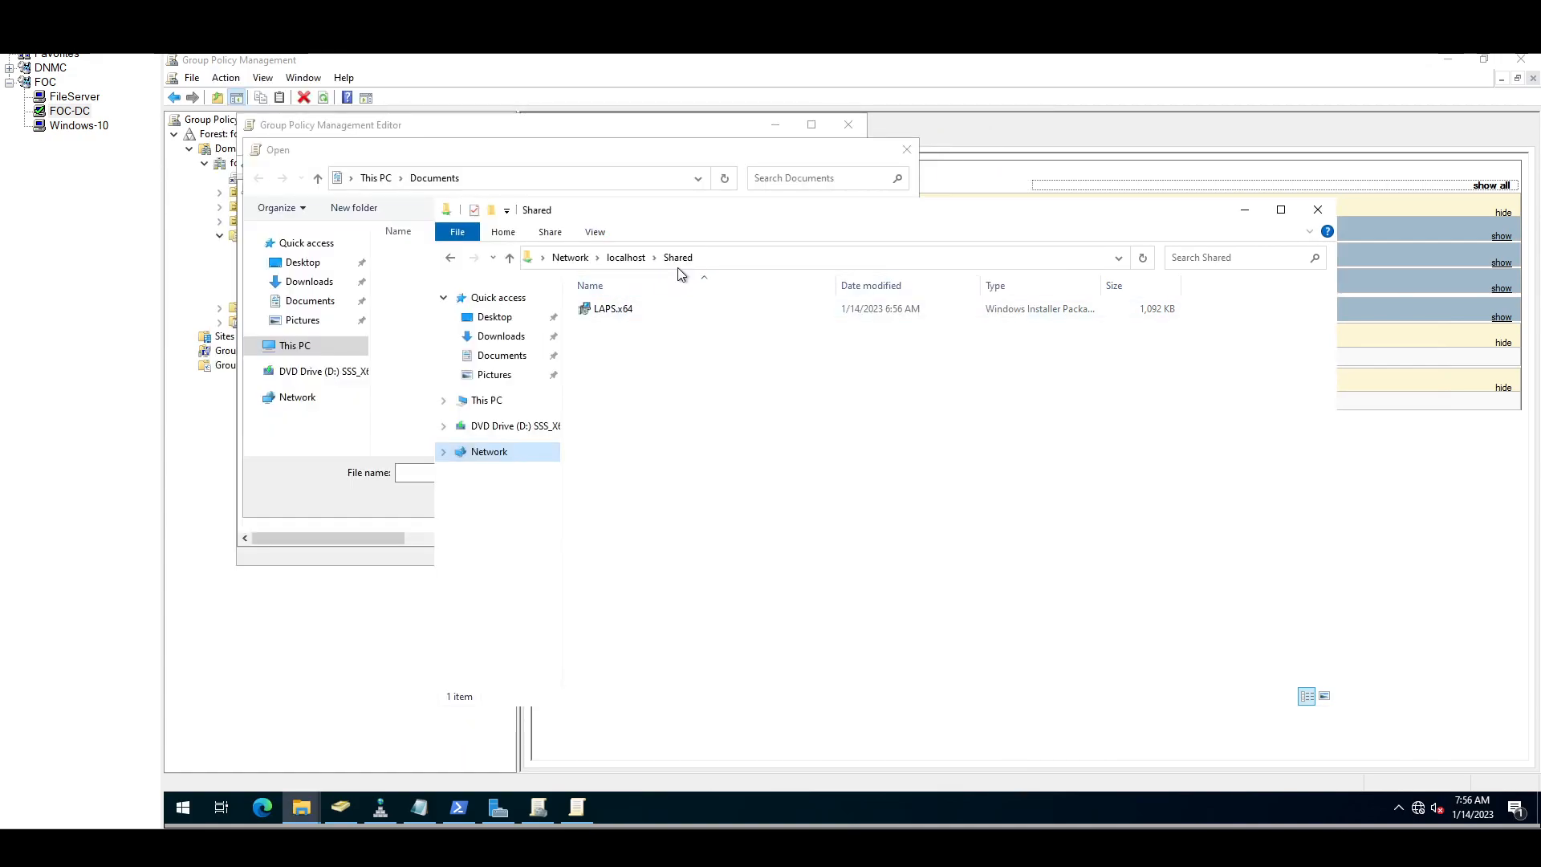
Step: Change the share address to \\focdc\Shared and select the LAPS.x64.msi path
{"action": "left_click", "coordinate": [735, 256]}
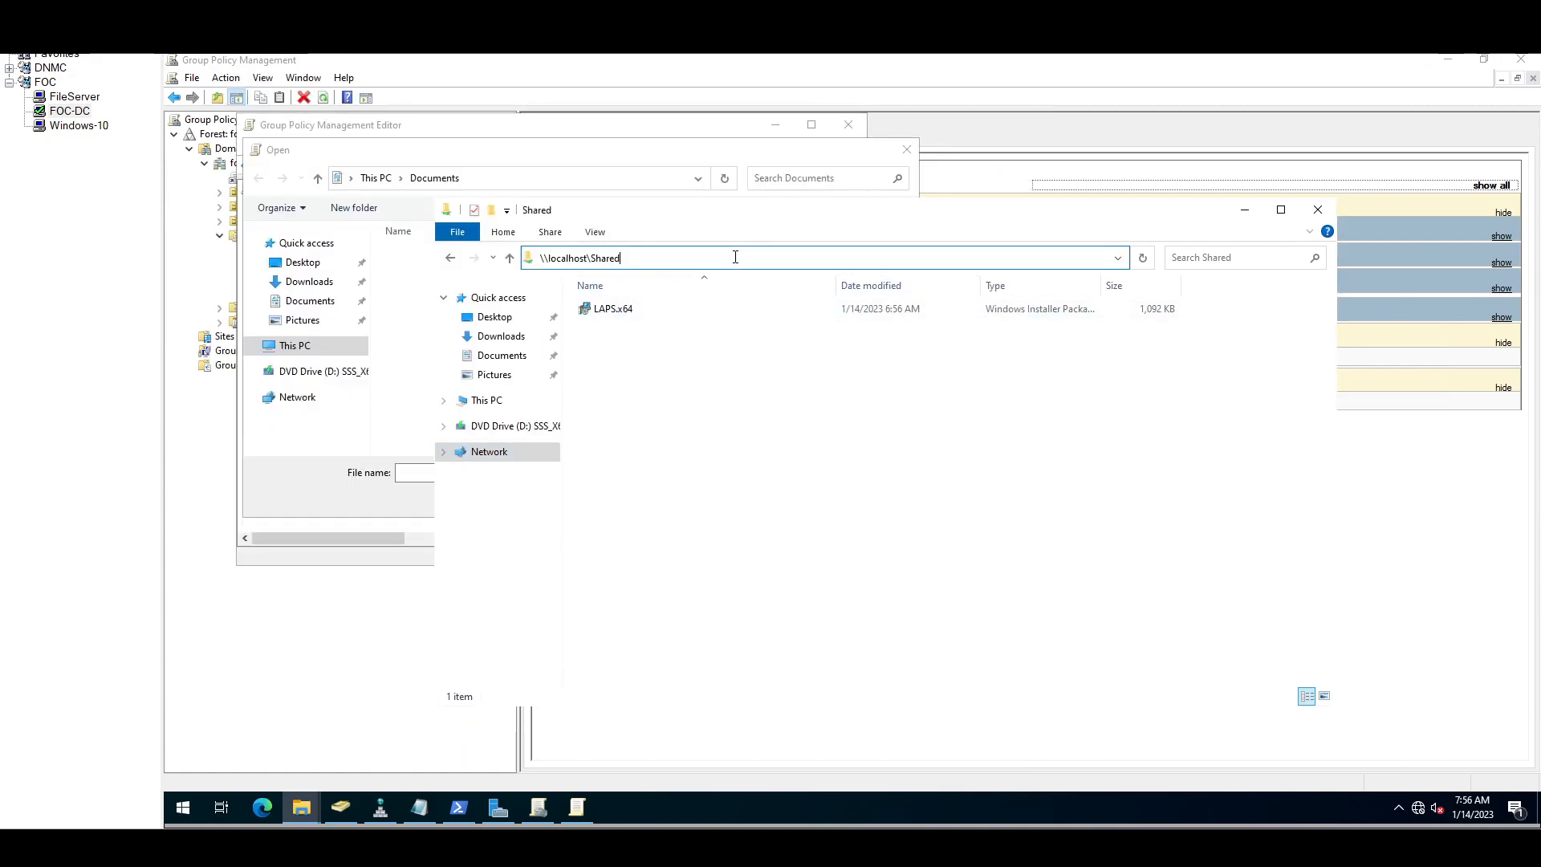
{"action": "left_click", "coordinate": [589, 257]}
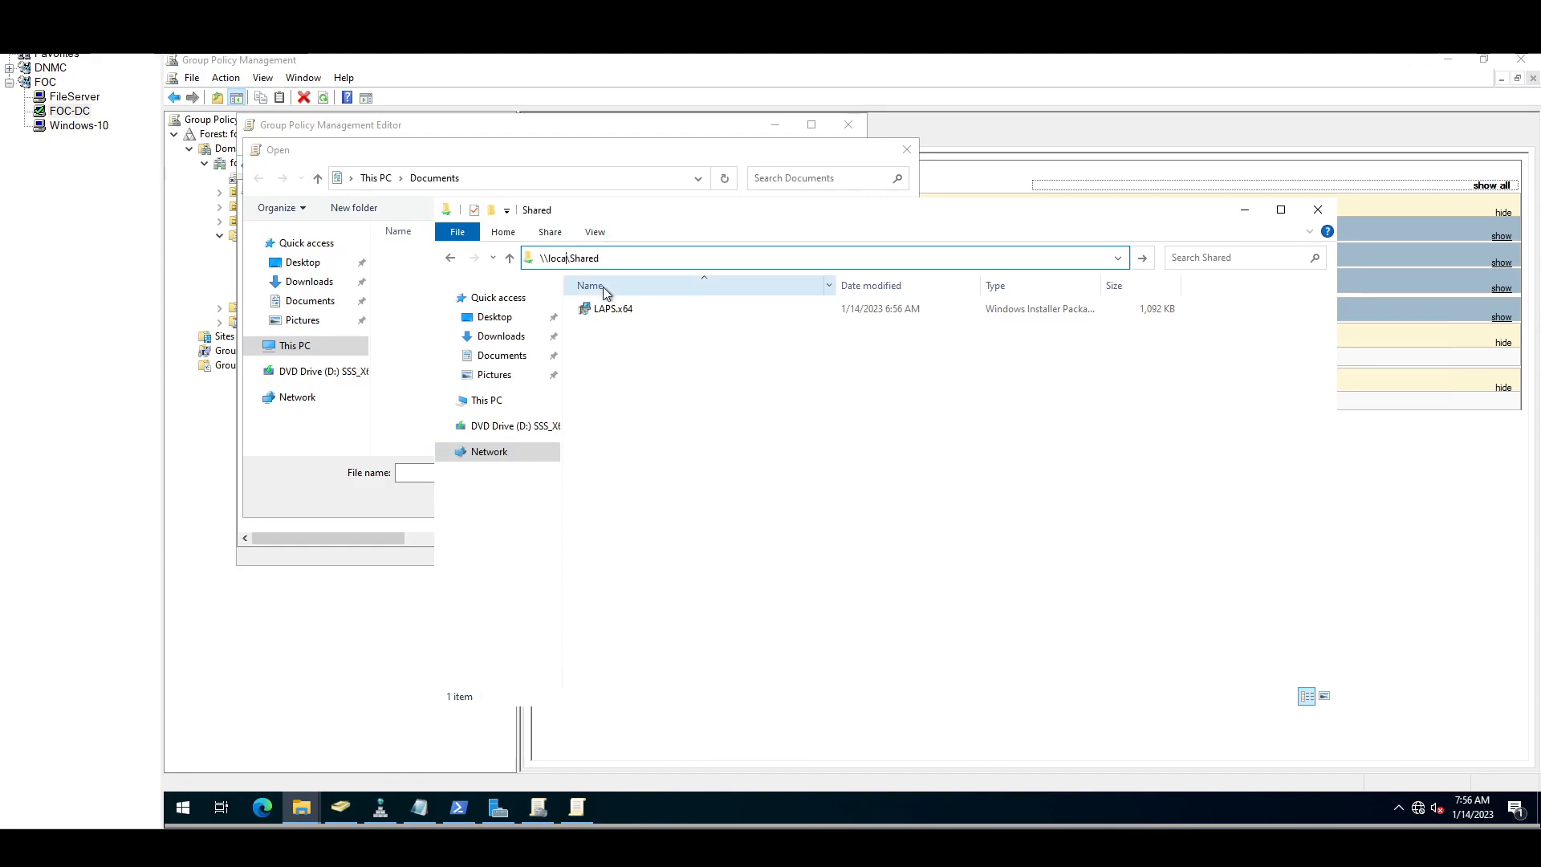
{"action": "type", "text": "focdc"}
{"action": "key", "text": "Return"}
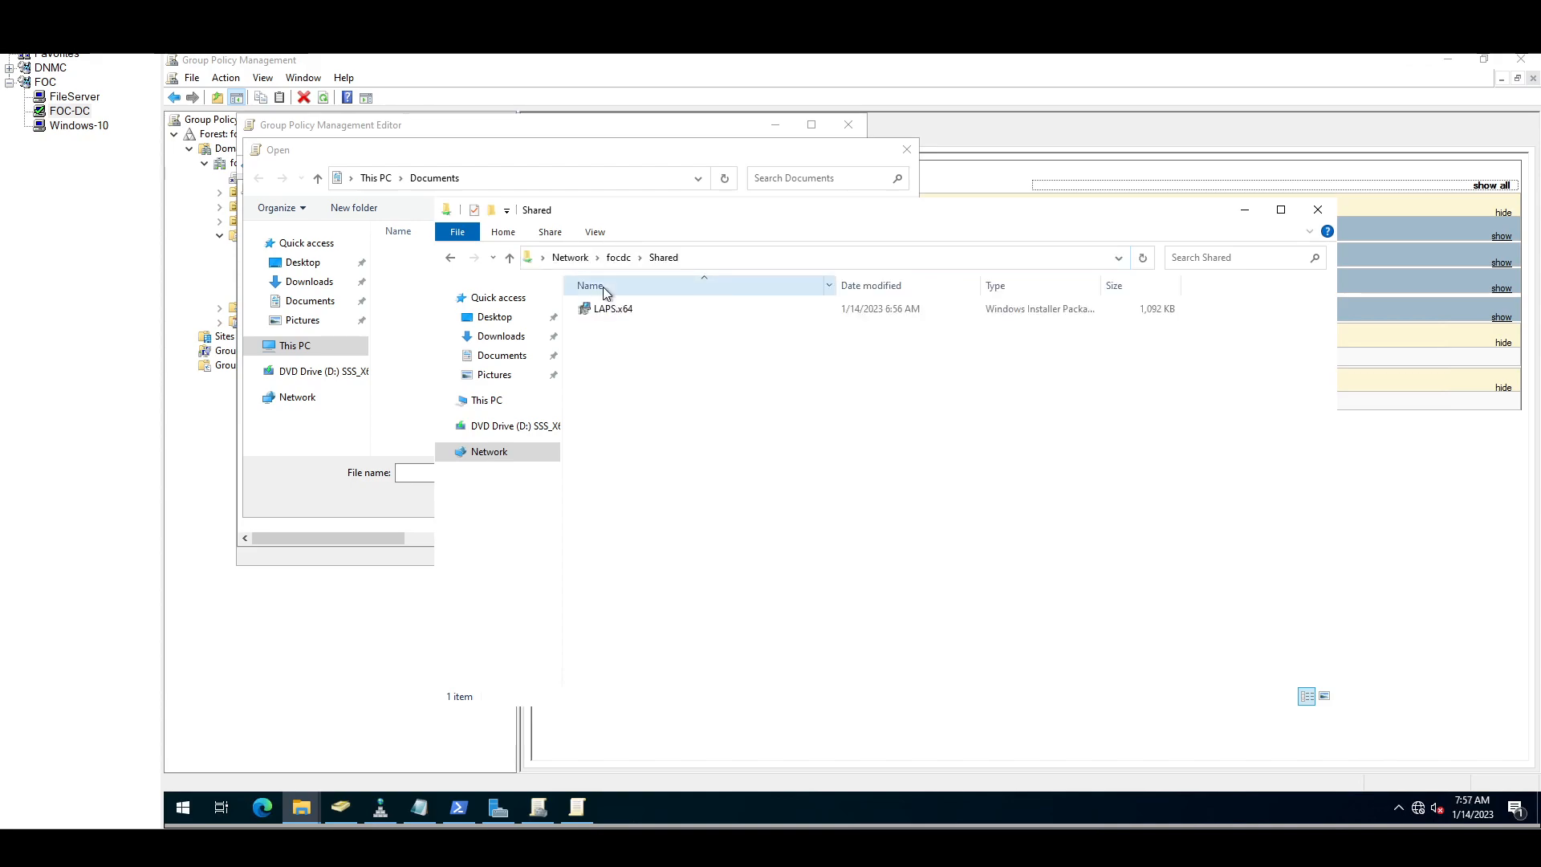
{"action": "left_click", "coordinate": [734, 254]}
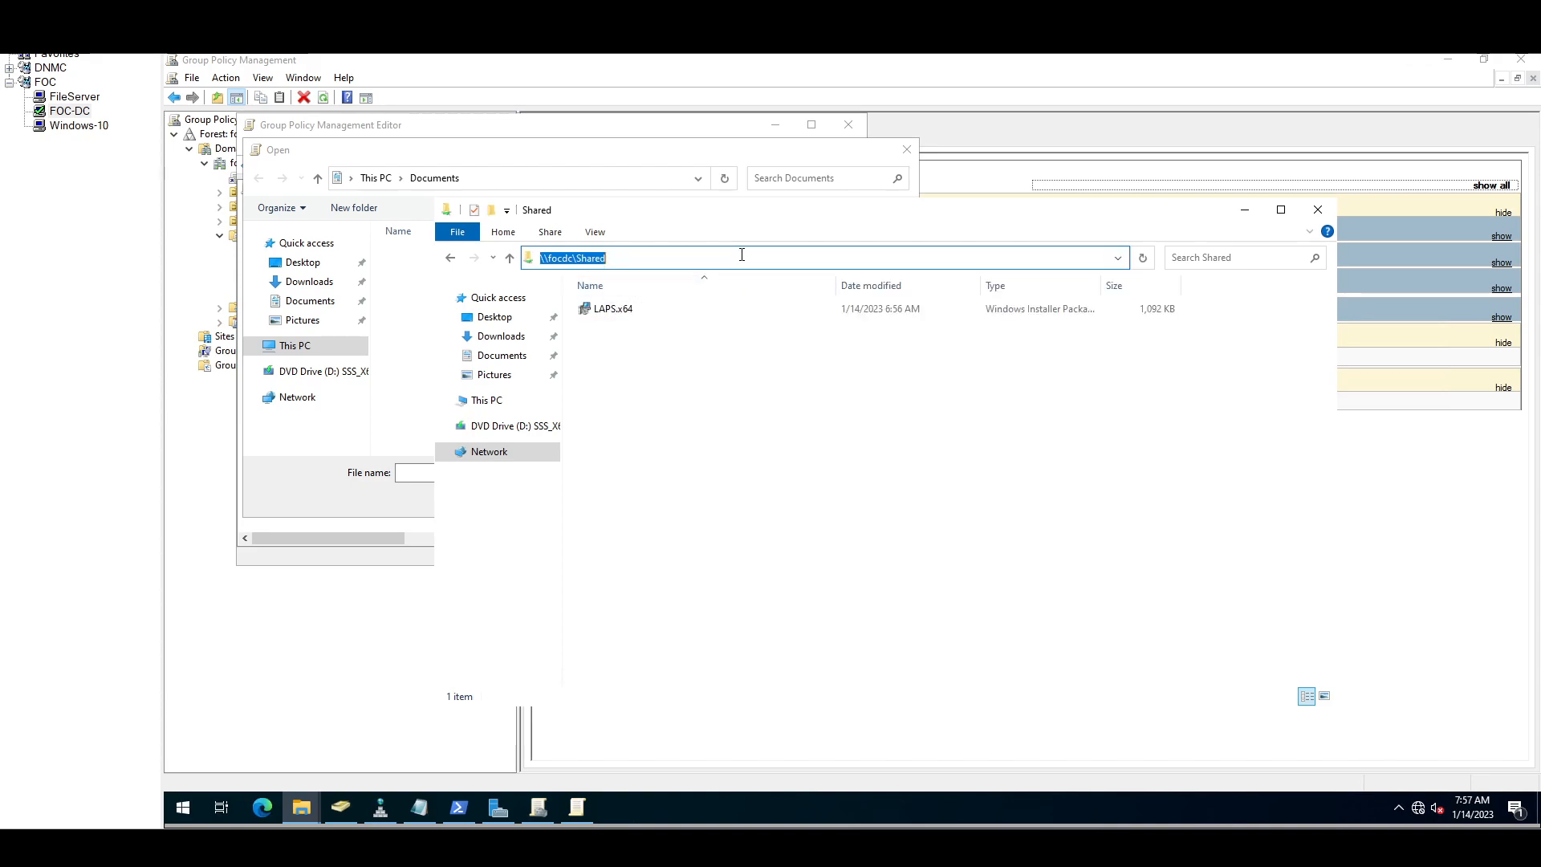
{"action": "left_click", "coordinate": [742, 255]}
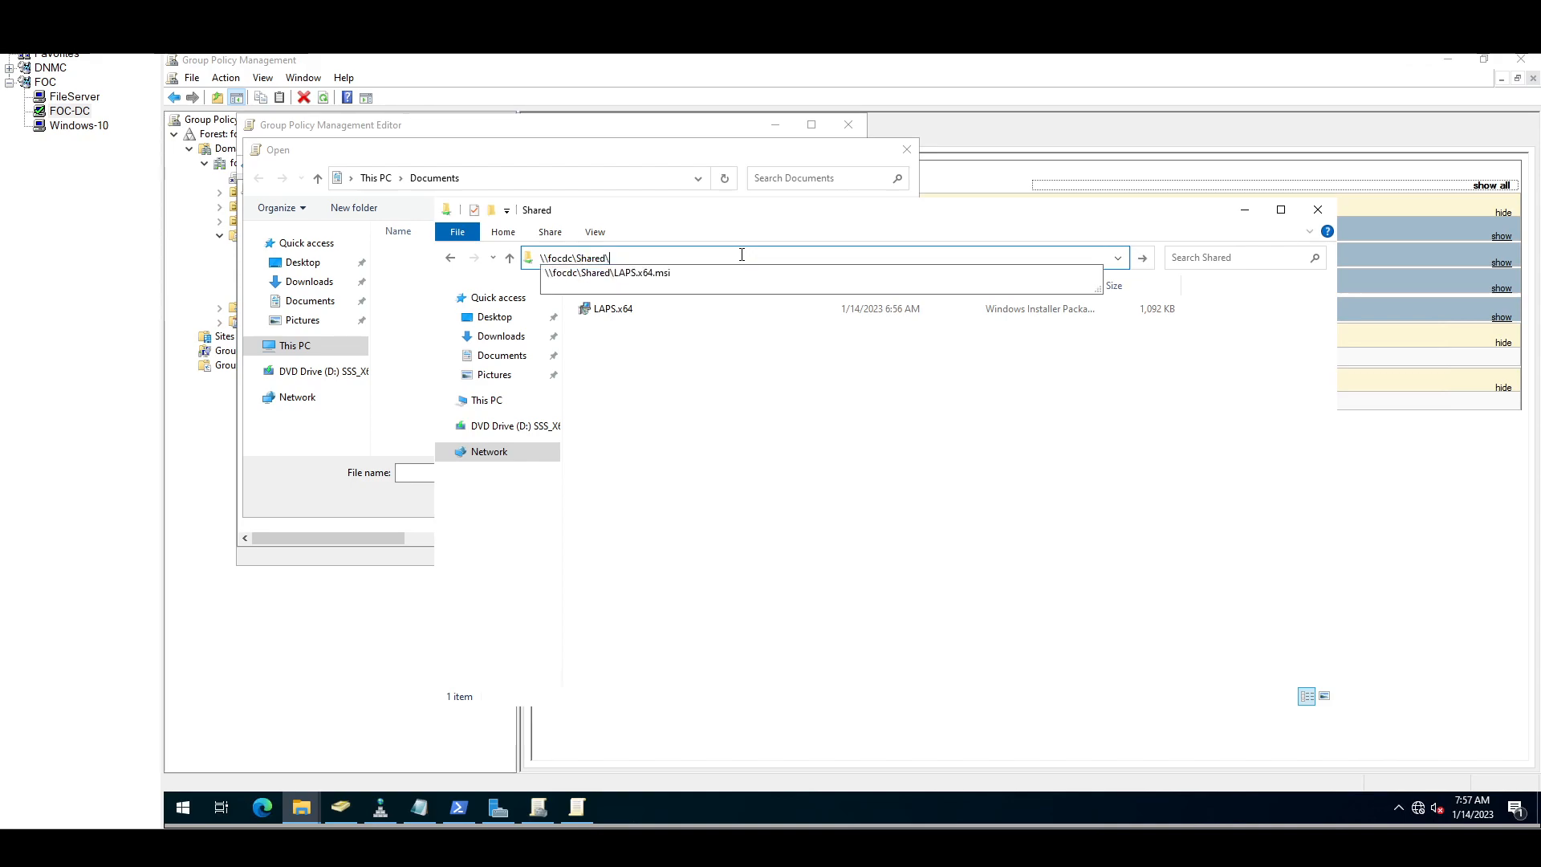
{"action": "type", "text": "\\"}
{"action": "key", "text": "Down"}
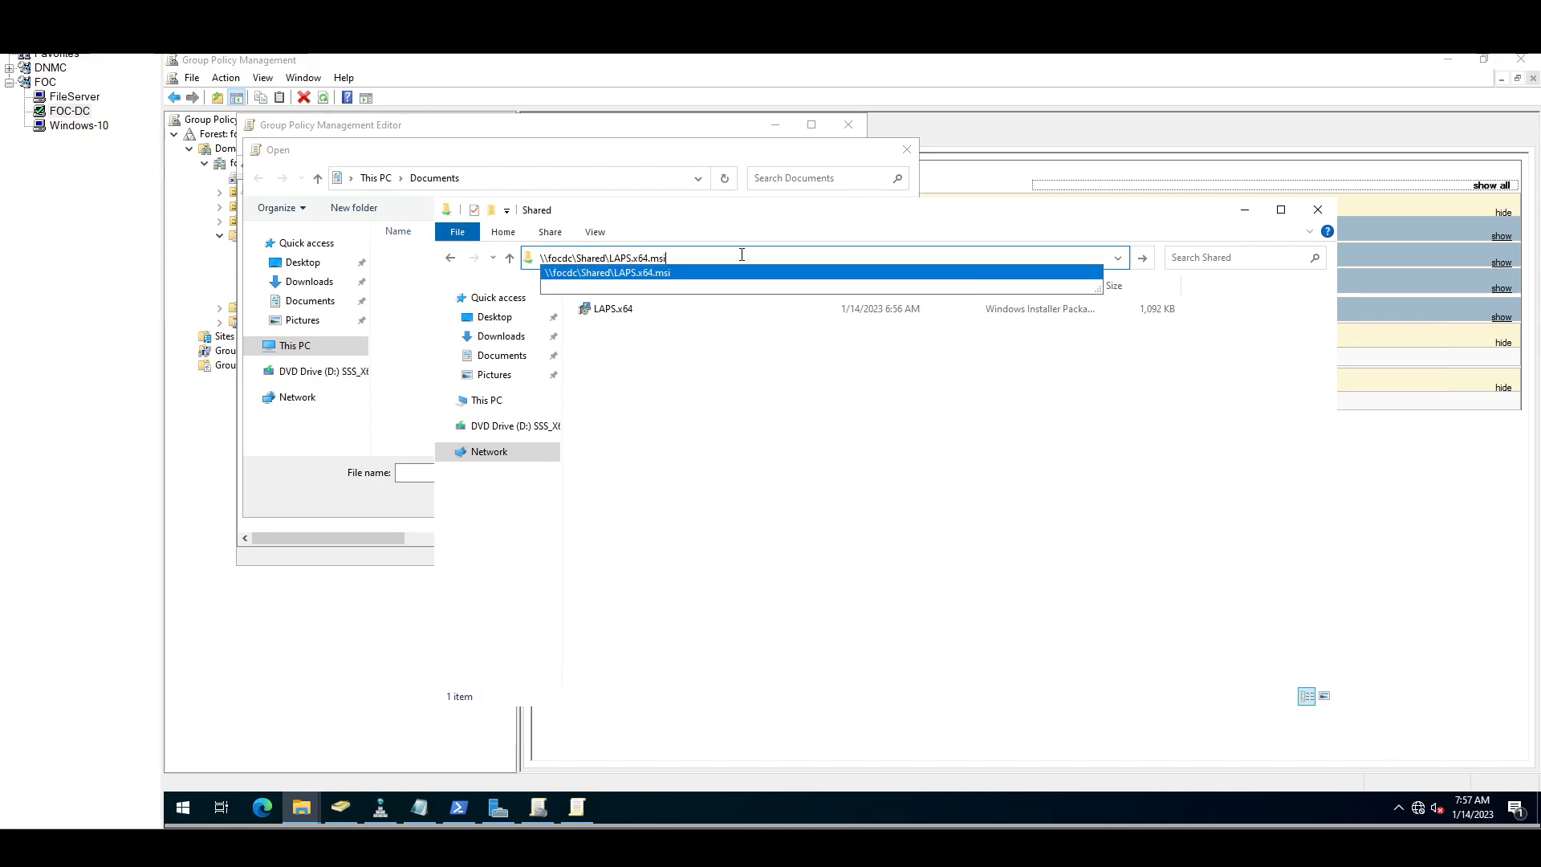
{"action": "key", "text": "shift+Left"}
{"action": "key", "text": "shift+Left"}
{"action": "key", "text": "shift+Left"}
{"action": "key", "text": "shift+Left"}
{"action": "key", "text": "shift+Left"}
{"action": "key", "text": "shift+Left"}
{"action": "key", "text": "shift+Left"}
{"action": "key", "text": "shift+Left"}
{"action": "key", "text": "shift+Left"}
{"action": "key", "text": "shift+Left"}
{"action": "key", "text": "shift+Left"}
{"action": "key", "text": "shift+Left"}
{"action": "key", "text": "shift+Left"}
{"action": "key", "text": "shift+Left"}
{"action": "key", "text": "shift+Left"}
{"action": "key", "text": "shift+Left"}
{"action": "key", "text": "shift+Left"}
{"action": "key", "text": "shift+Left"}
{"action": "key", "text": "shift+Left"}
{"action": "key", "text": "shift+Left"}
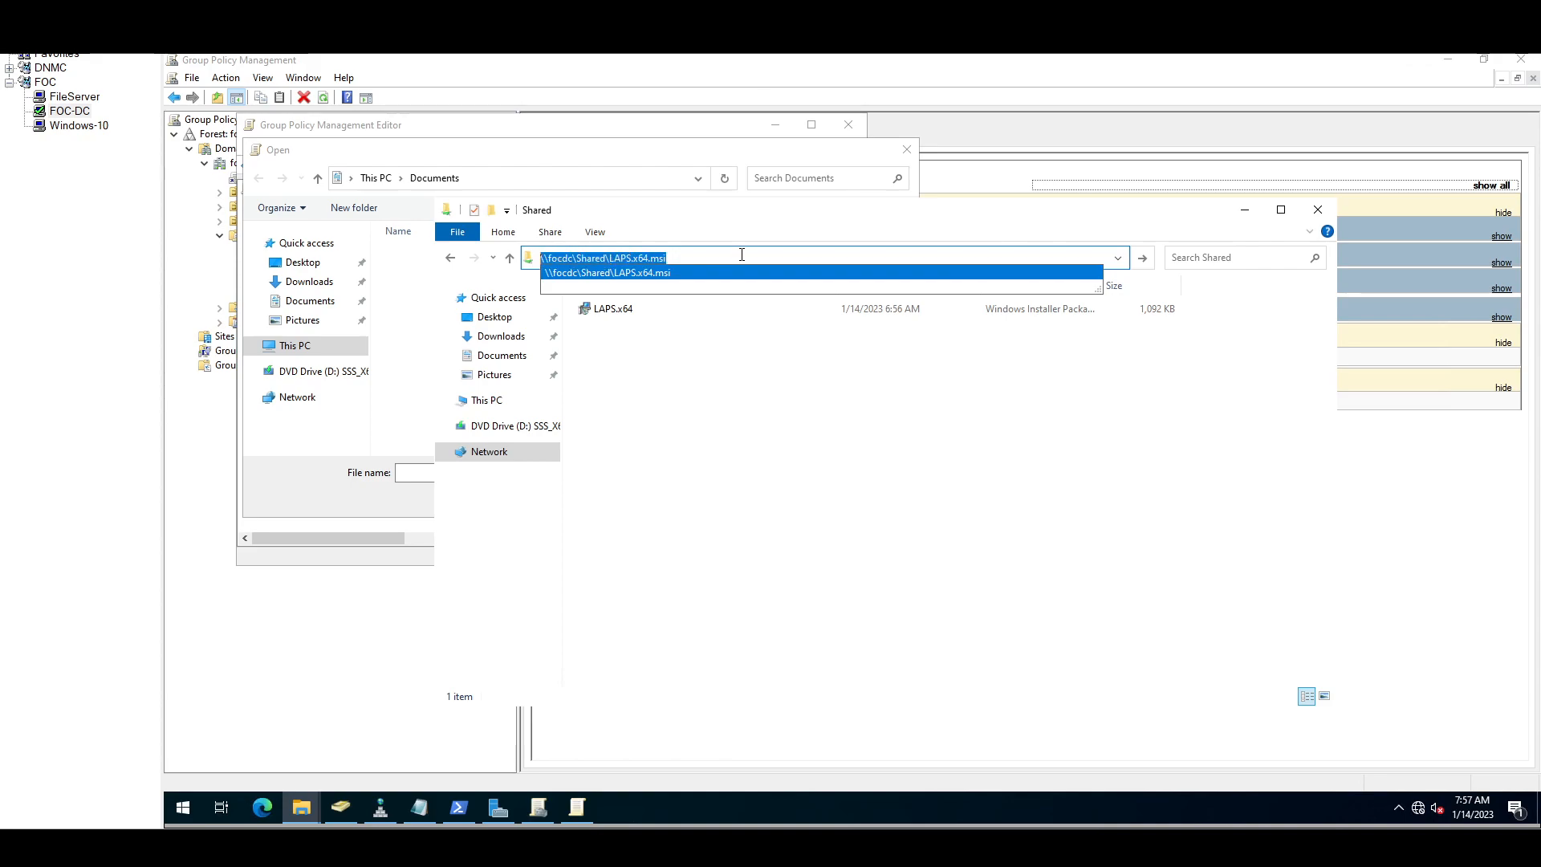
{"action": "left_click", "coordinate": [1318, 210]}
Step: Paste the installer path into the Open dialog, then cancel the LAPS setup wizard it launches
{"action": "left_click", "coordinate": [1318, 209]}
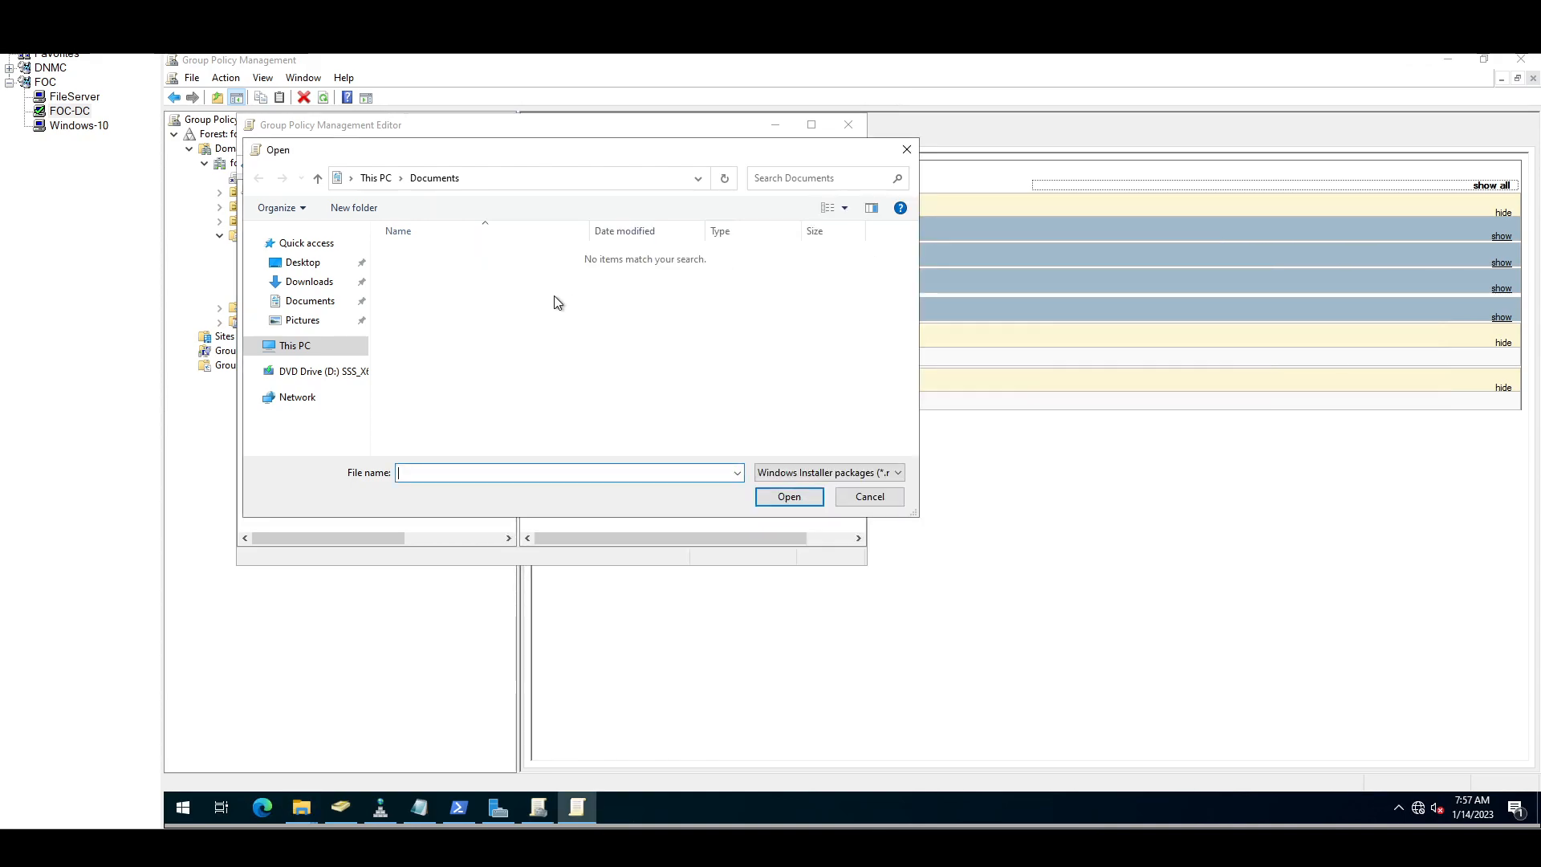
{"action": "left_click", "coordinate": [581, 181]}
{"action": "key", "text": "ctrl+v"}
{"action": "key", "text": "Return"}
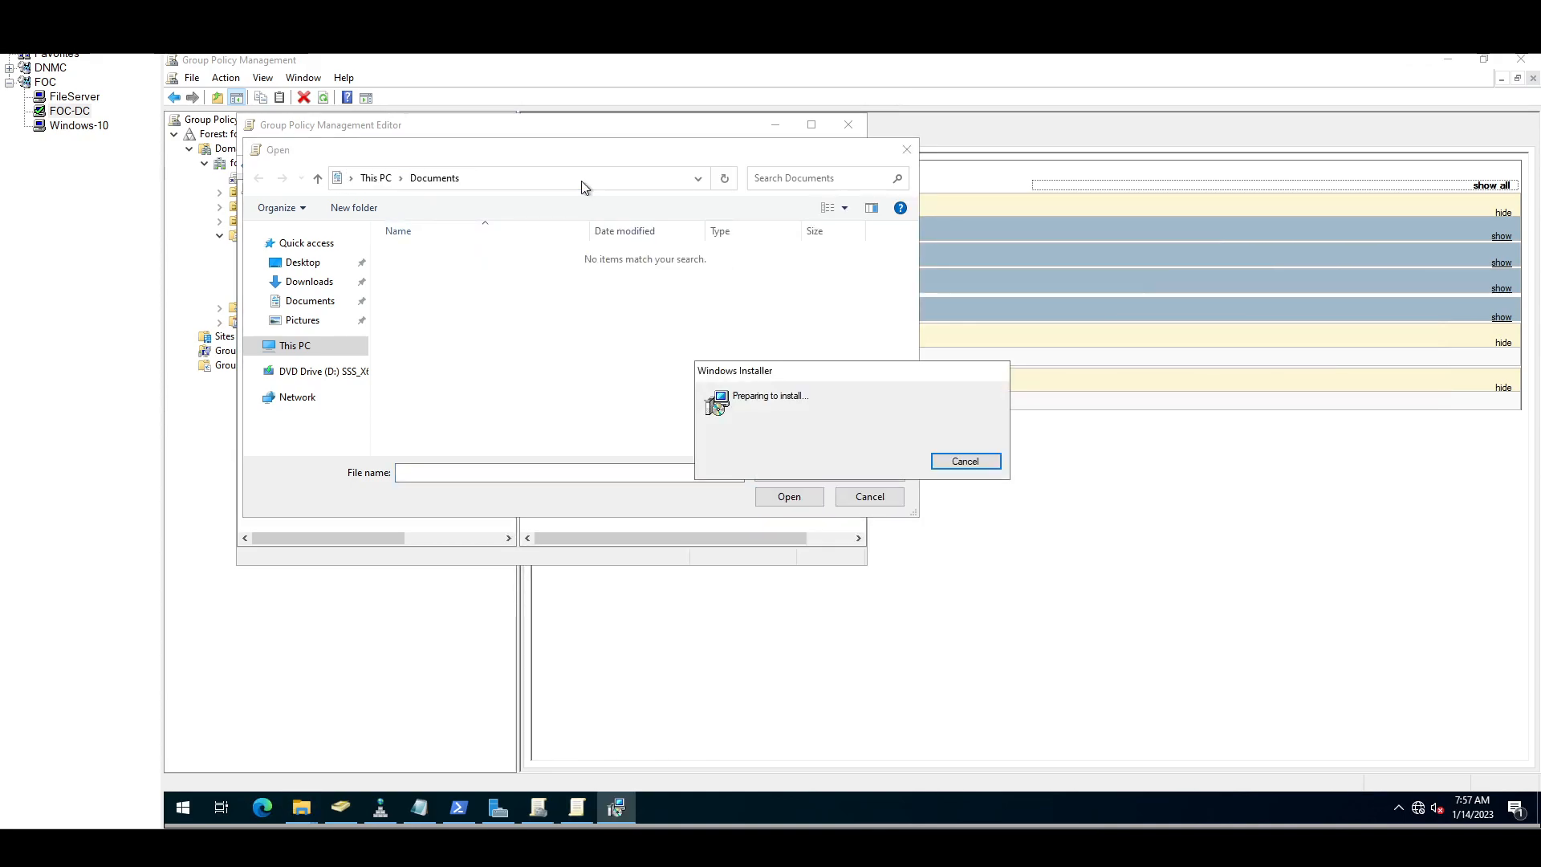
{"action": "left_click", "coordinate": [1005, 554]}
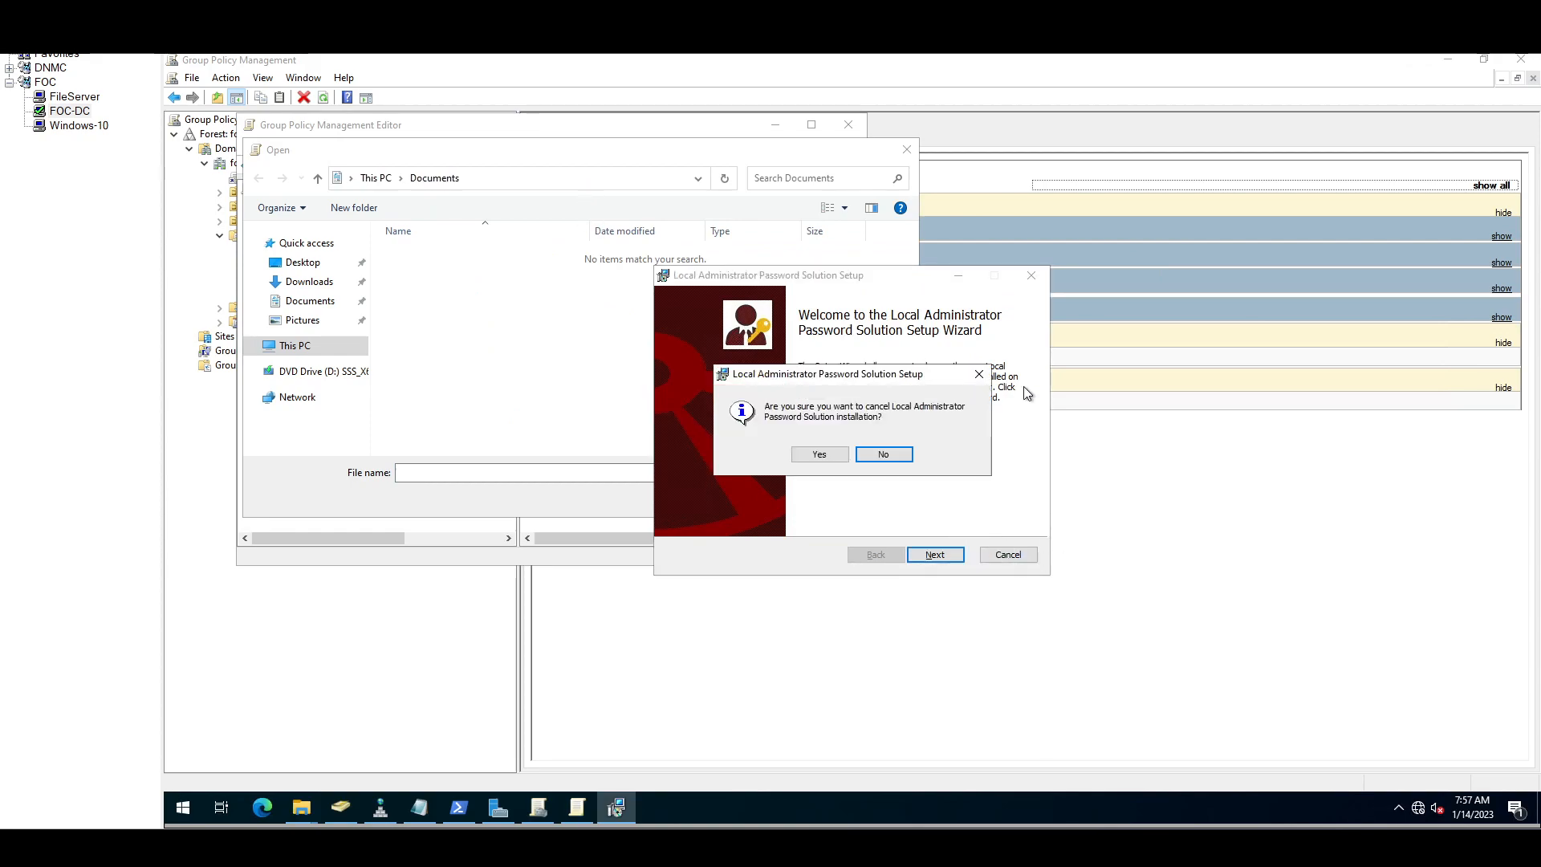
{"action": "left_click", "coordinate": [816, 448]}
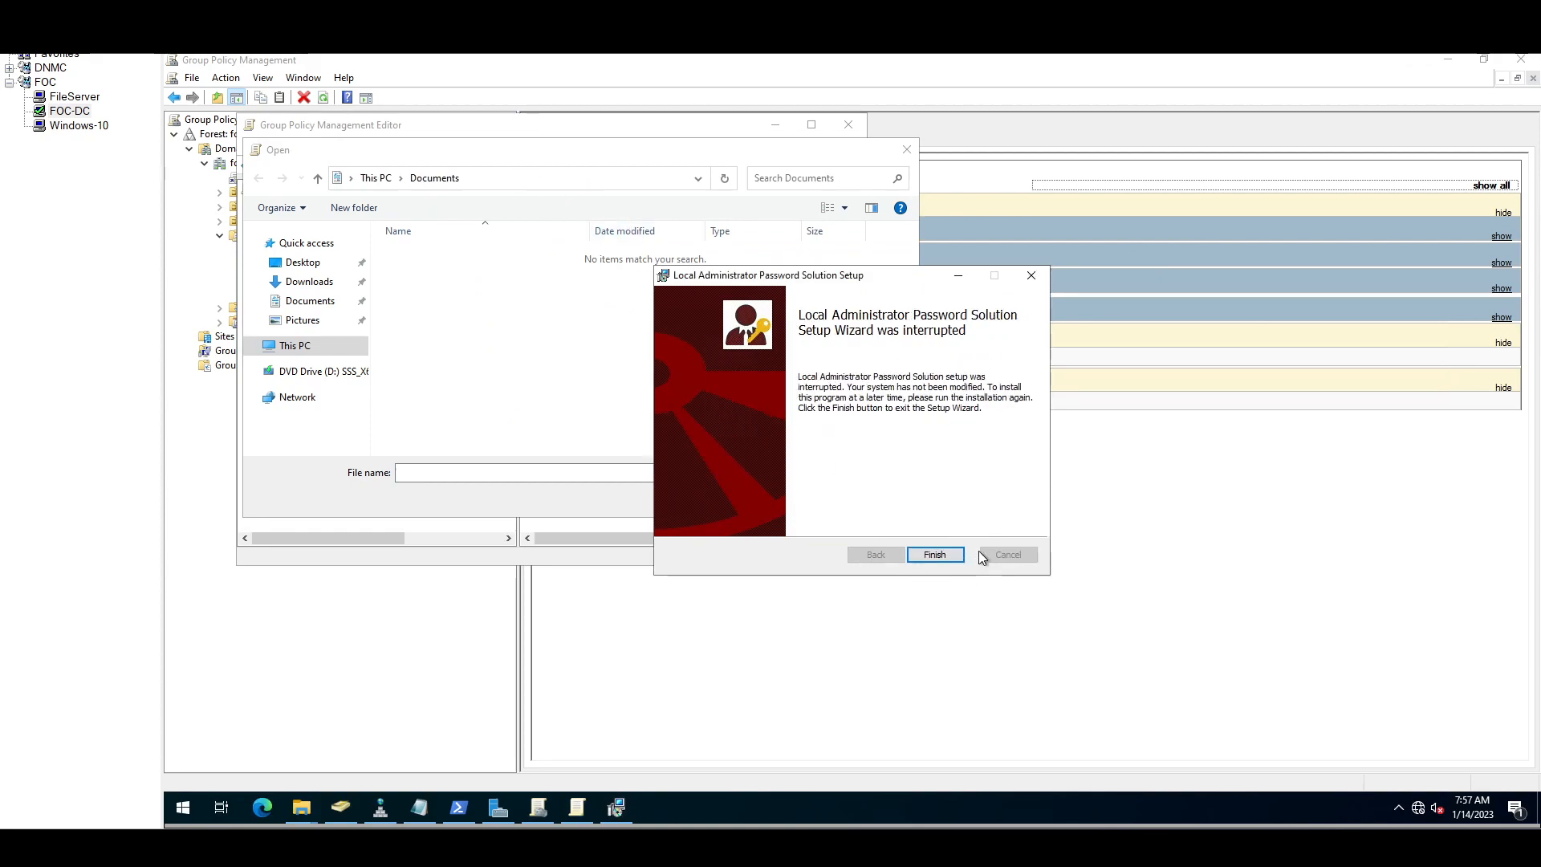
{"action": "left_click", "coordinate": [935, 554]}
Step: Trim the Open dialog path to \\focdc\Shared to list LAPS.x64
{"action": "left_click", "coordinate": [562, 180]}
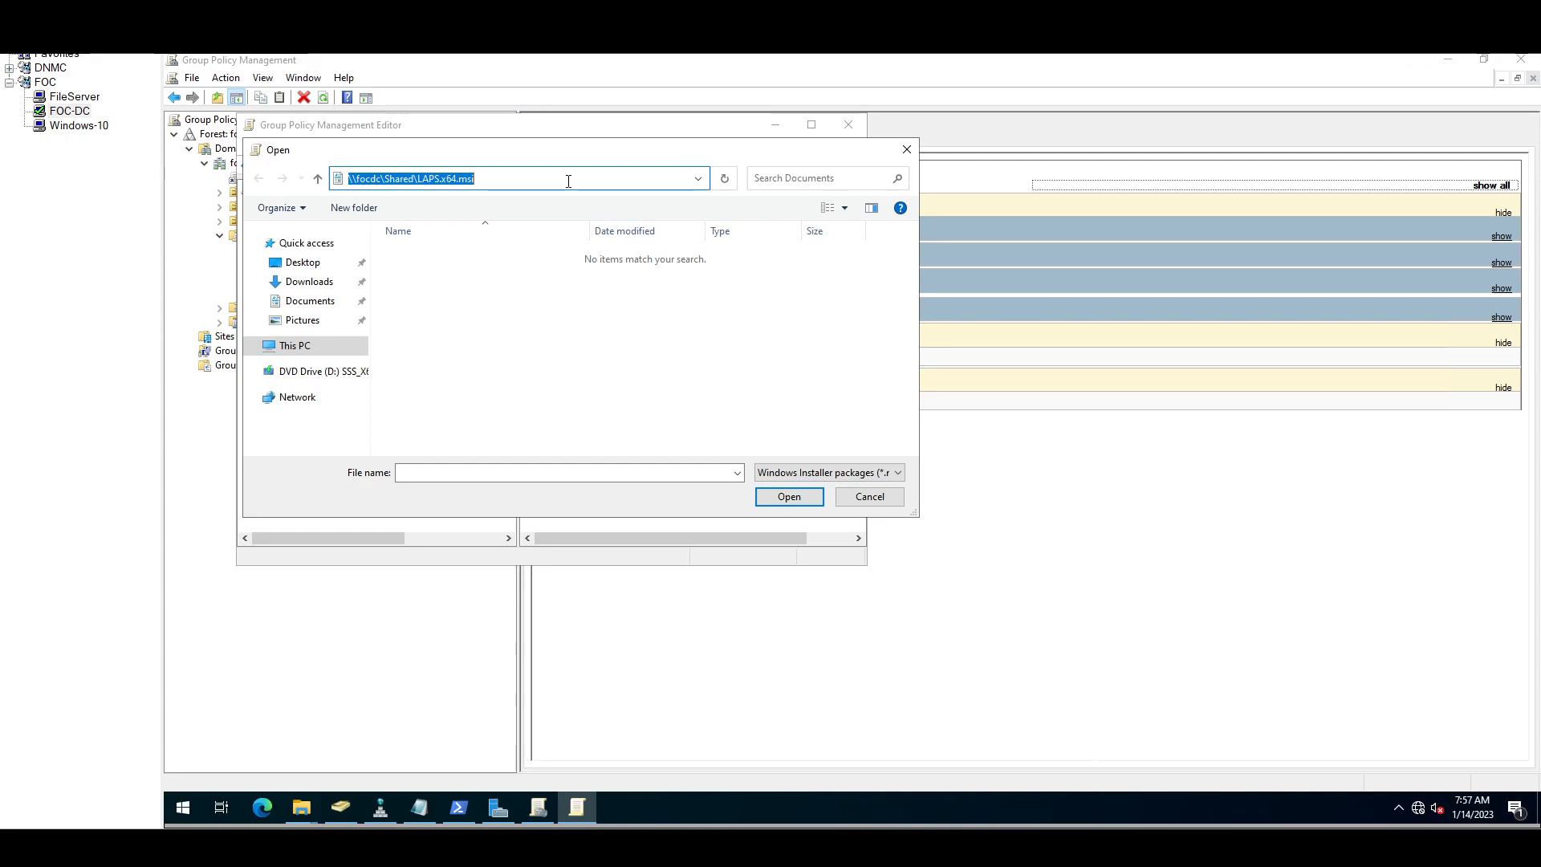
{"action": "left_click", "coordinate": [568, 182]}
{"action": "key", "text": "BackSpace"}
{"action": "key", "text": "BackSpace"}
{"action": "key", "text": "BackSpace"}
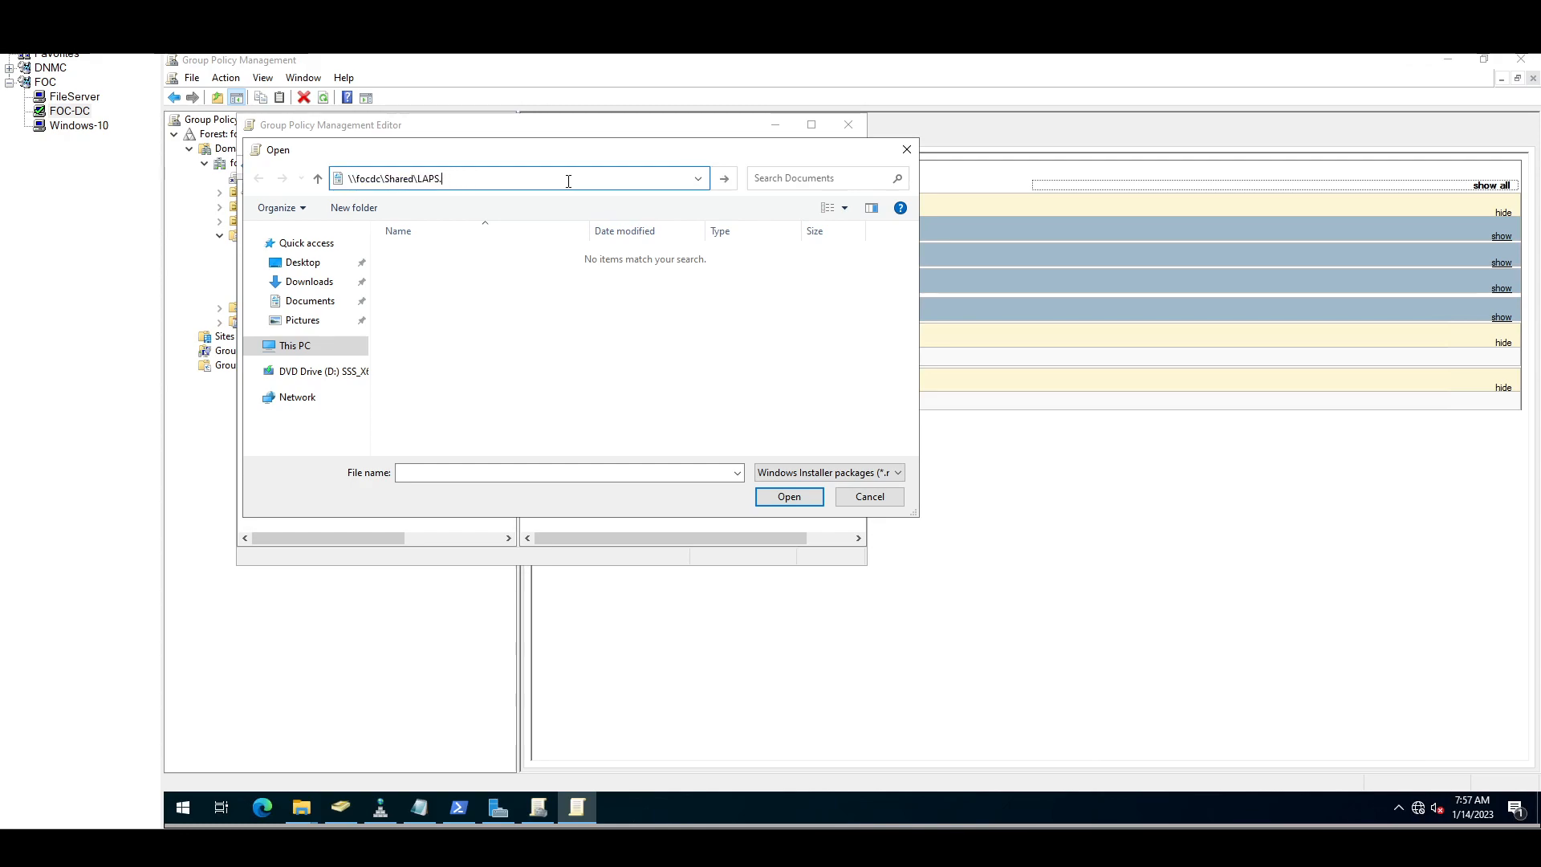
{"action": "key", "text": "BackSpace"}
{"action": "key", "text": "BackSpace"}
{"action": "key", "text": "Return"}
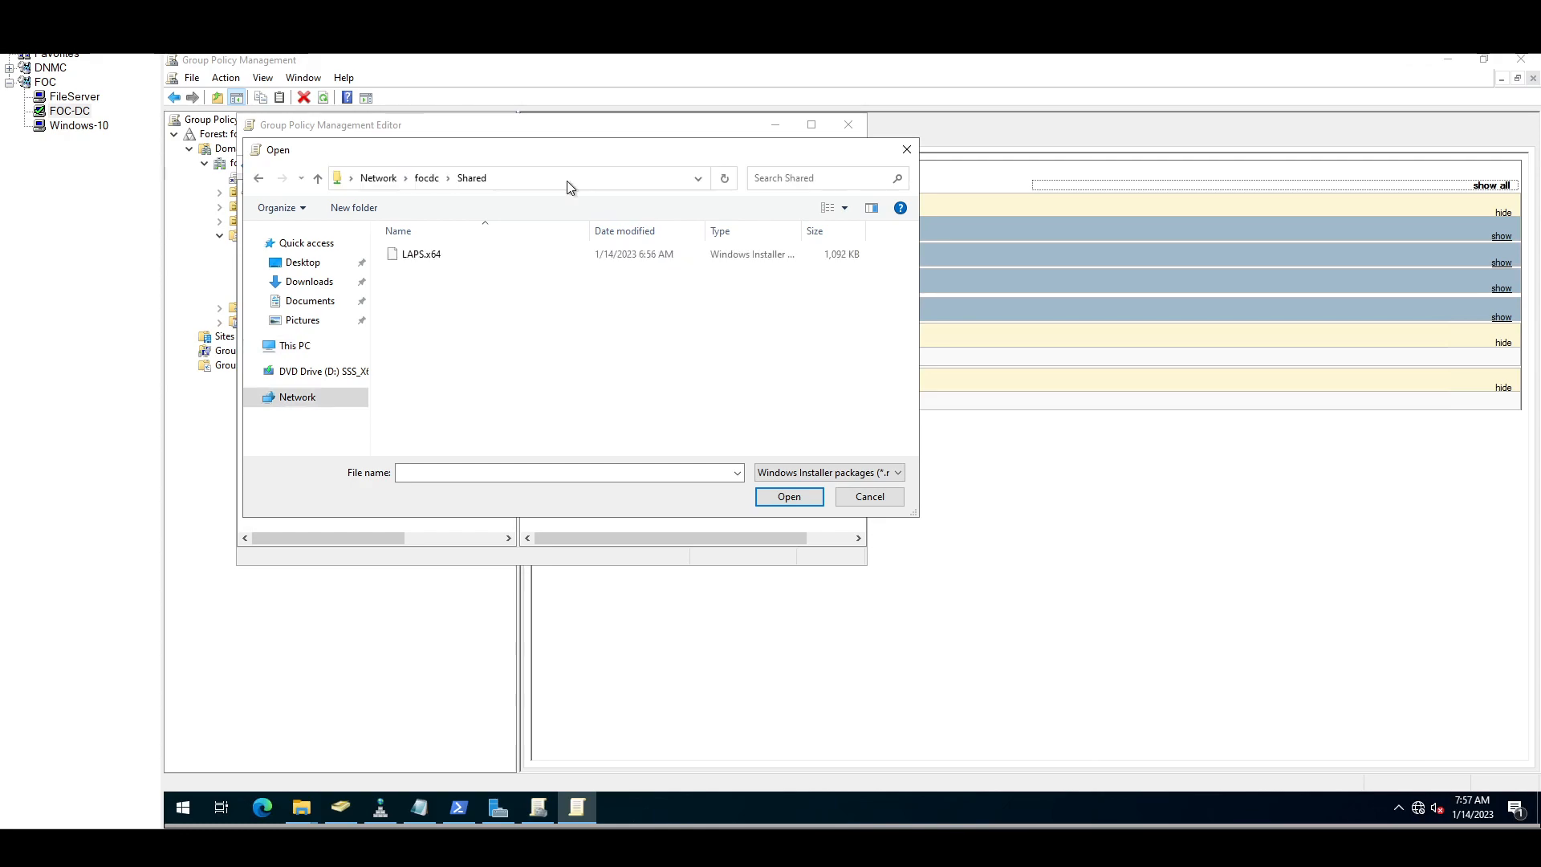
Step: Assign LAPS.x64 from \\focdc\Shared, verify its source path, and close the editor
{"action": "double_click", "coordinate": [426, 257]}
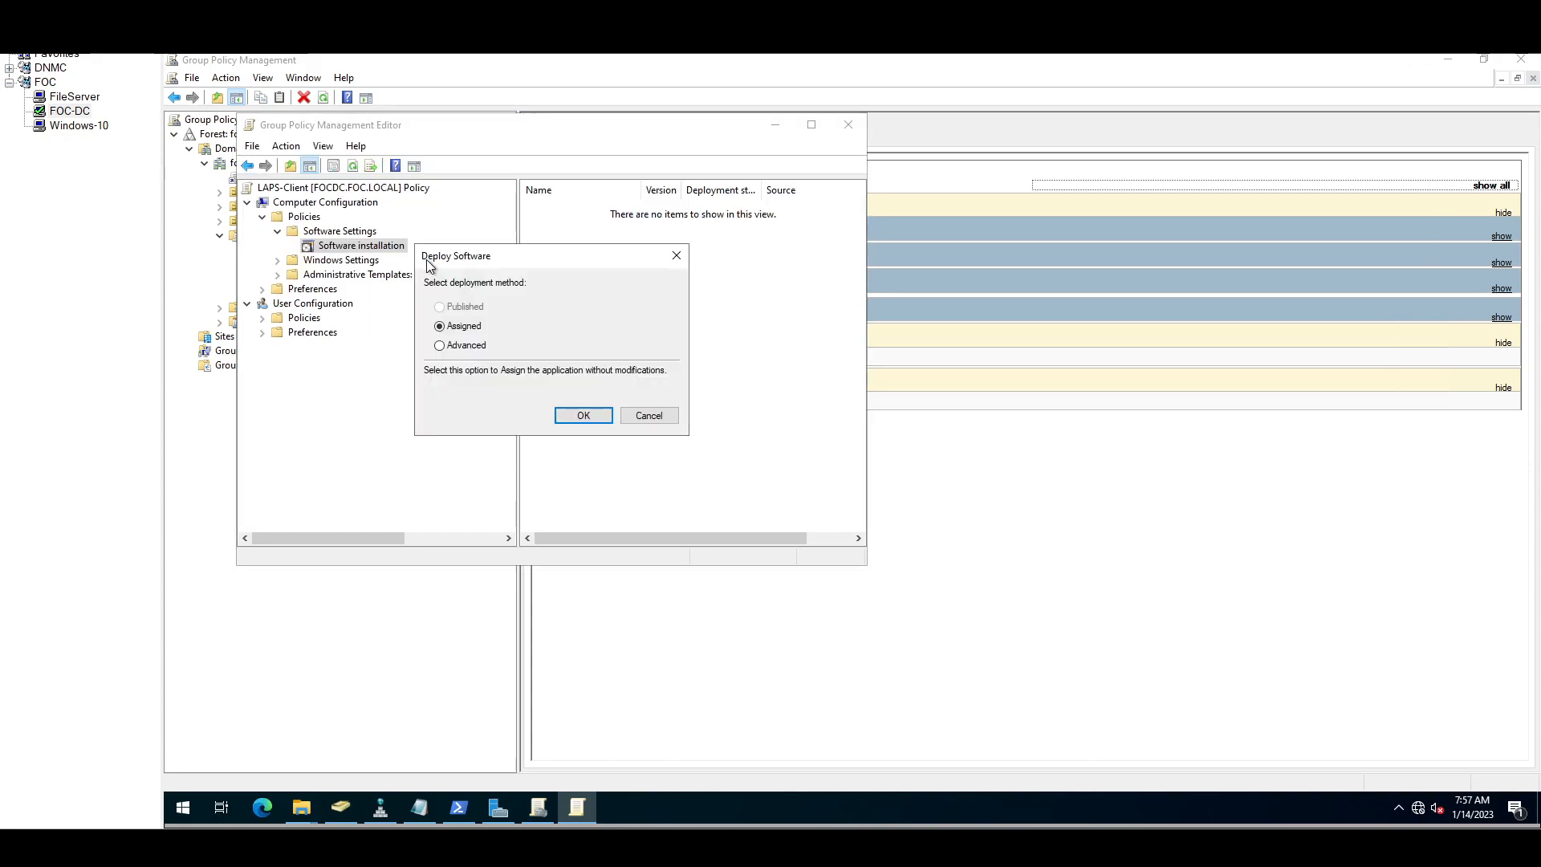
{"action": "left_click", "coordinate": [584, 416]}
{"action": "left_click_drag", "start_coordinate": [871, 336], "coordinate": [1156, 336]}
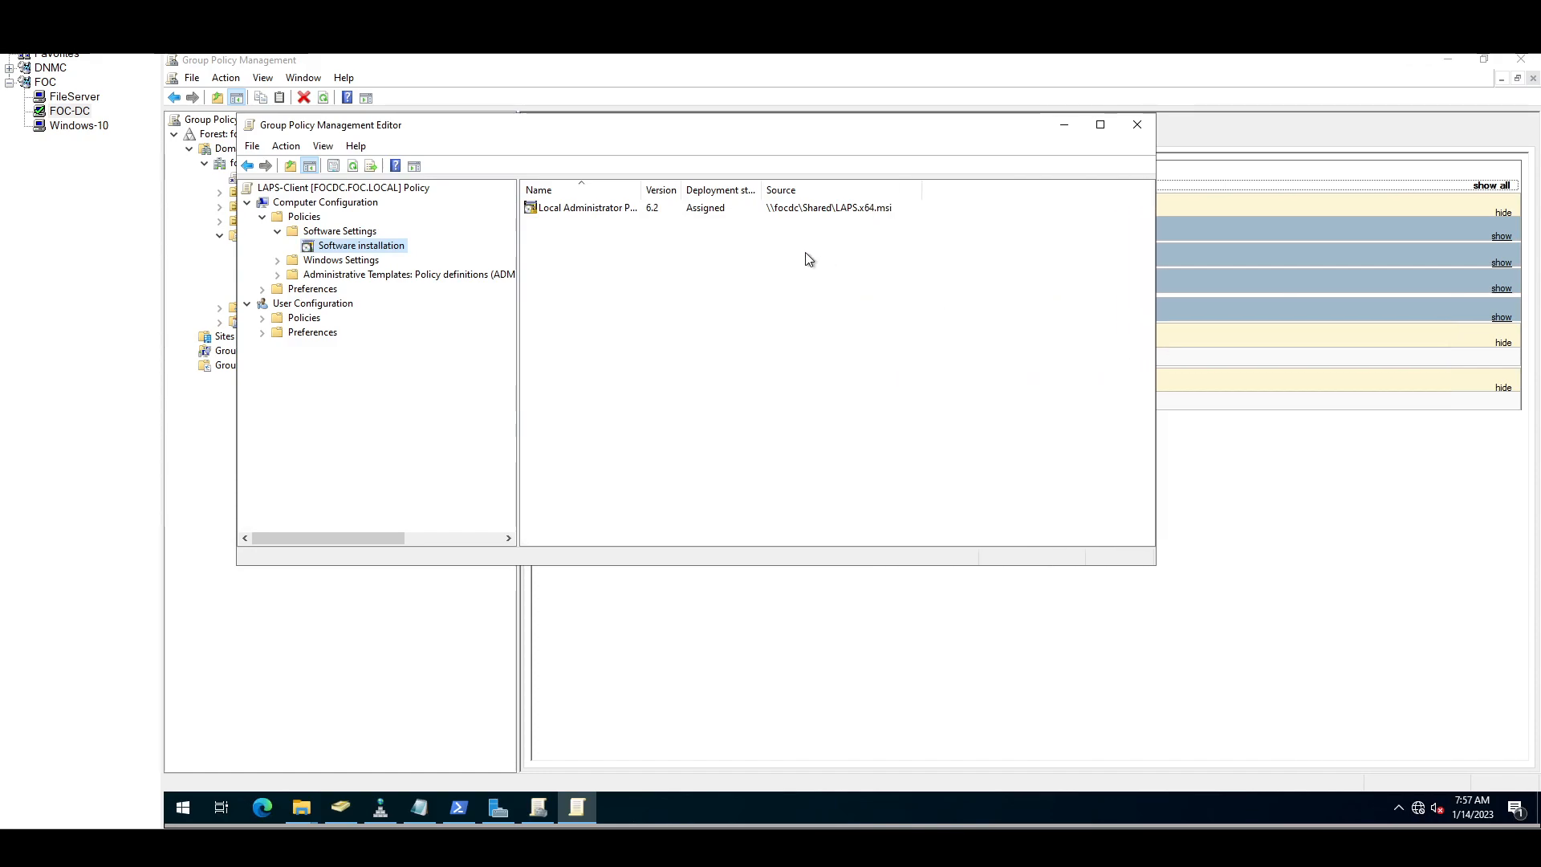
{"action": "left_click", "coordinate": [625, 213]}
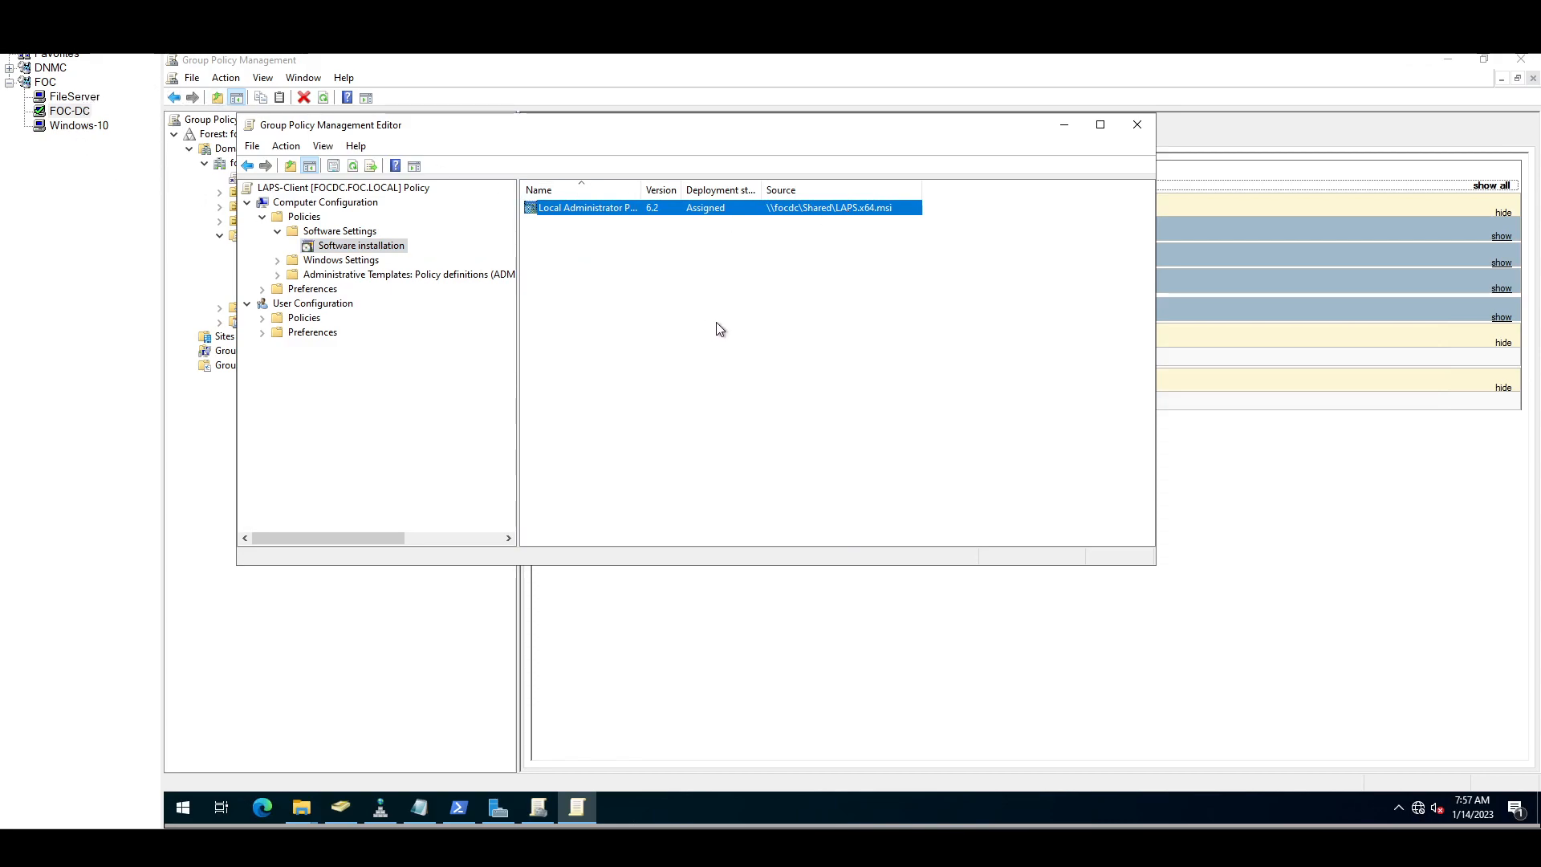
{"action": "left_click", "coordinate": [1140, 127]}
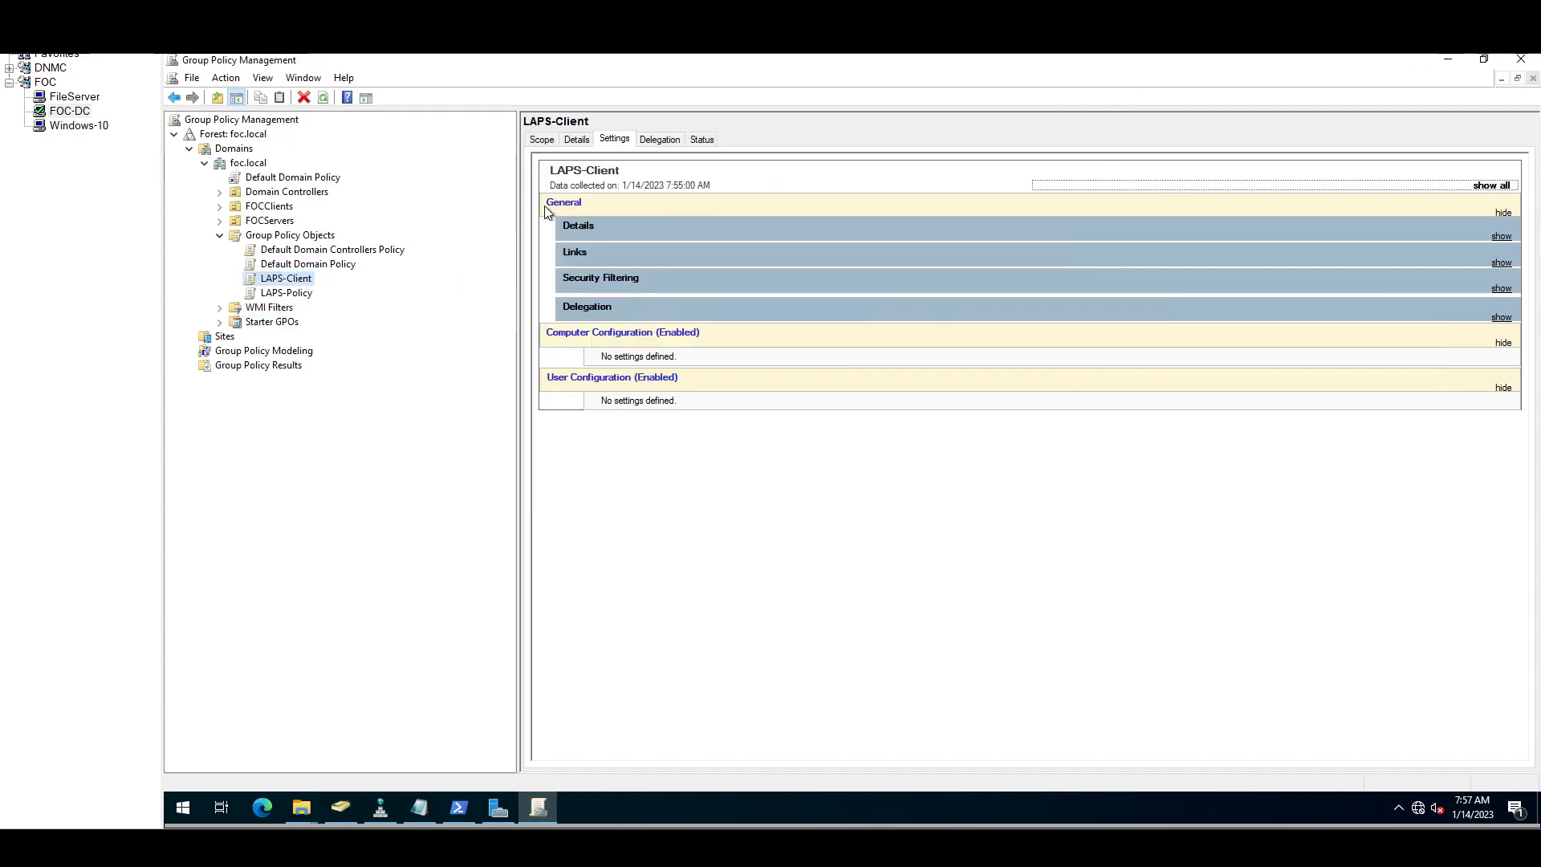
Step: View LAPS-Client's scope and browse the FOCClients and FOCServers OUs
{"action": "left_click", "coordinate": [542, 139]}
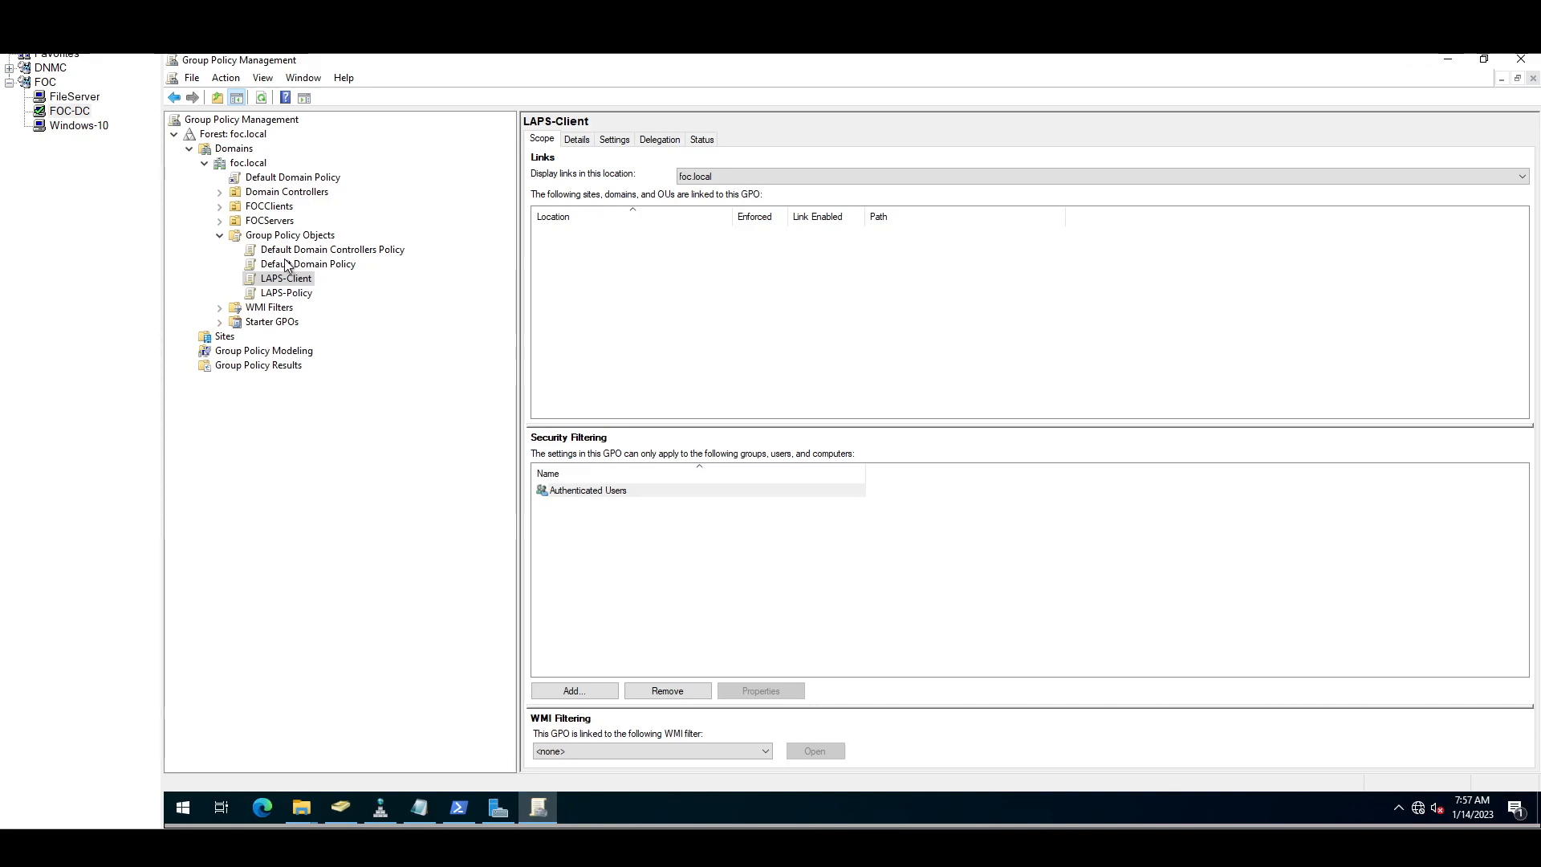
{"action": "left_click", "coordinate": [281, 208]}
{"action": "left_click", "coordinate": [281, 222]}
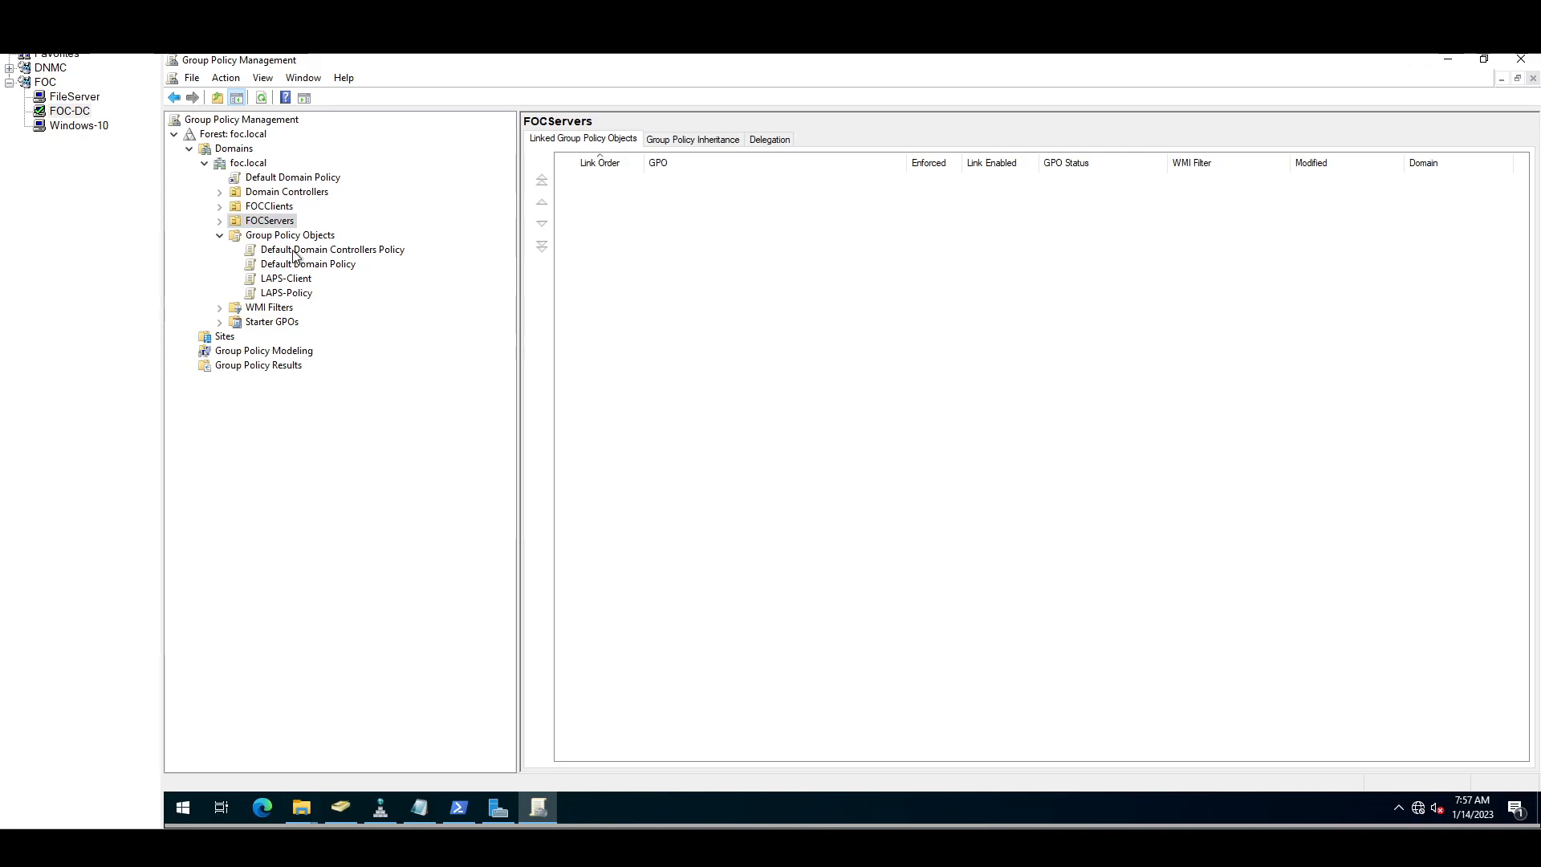
{"action": "left_click", "coordinate": [281, 208]}
Step: Start linking LAPS-Client to FOCClients, cancel it, and select LAPS-Policy
{"action": "right_click", "coordinate": [278, 206]}
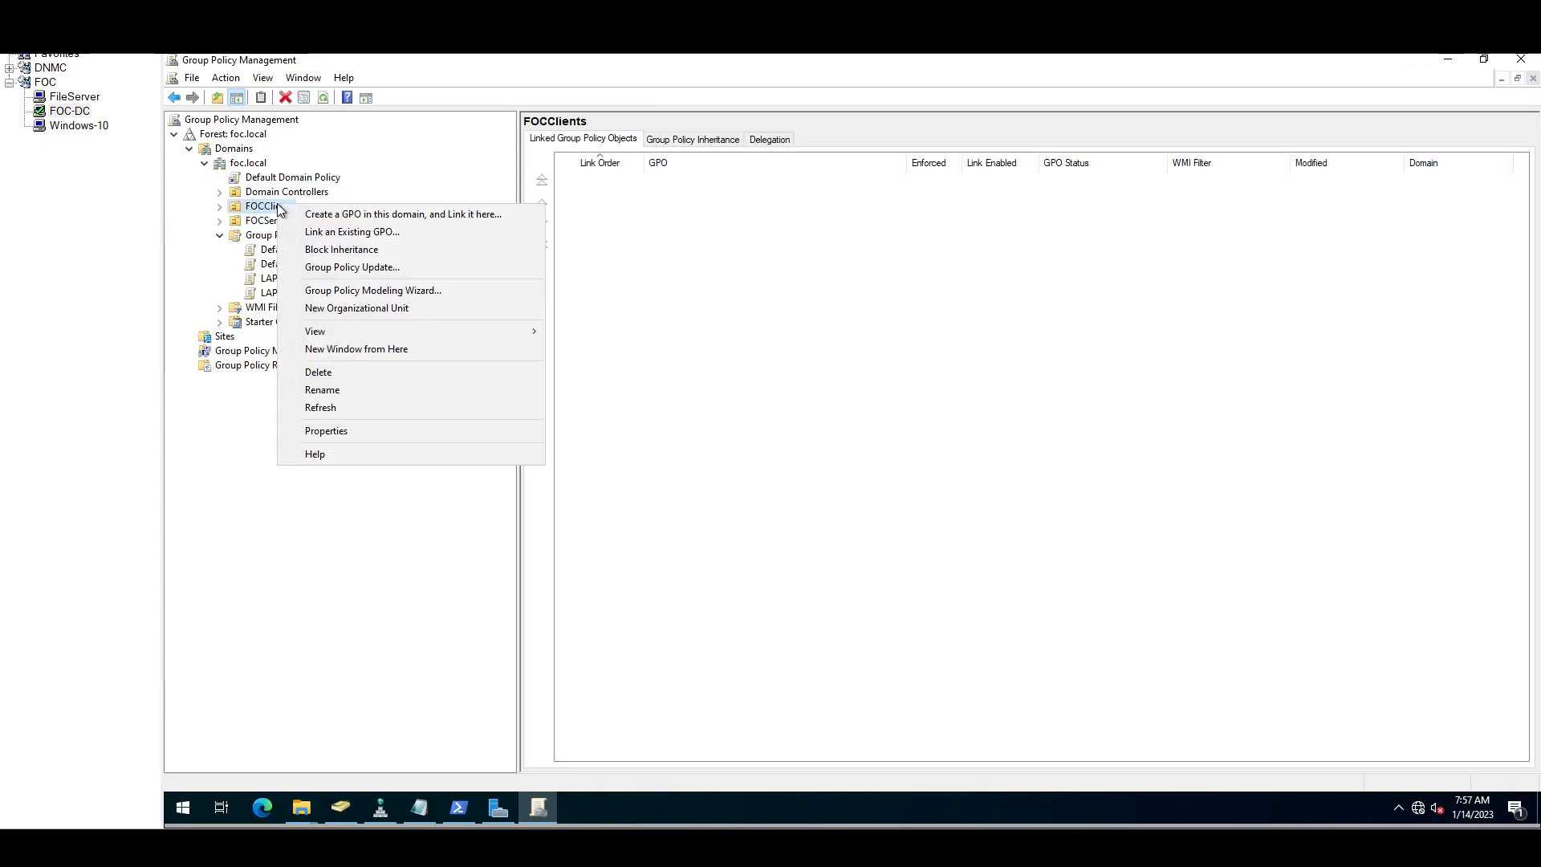
{"action": "left_click", "coordinate": [323, 233]}
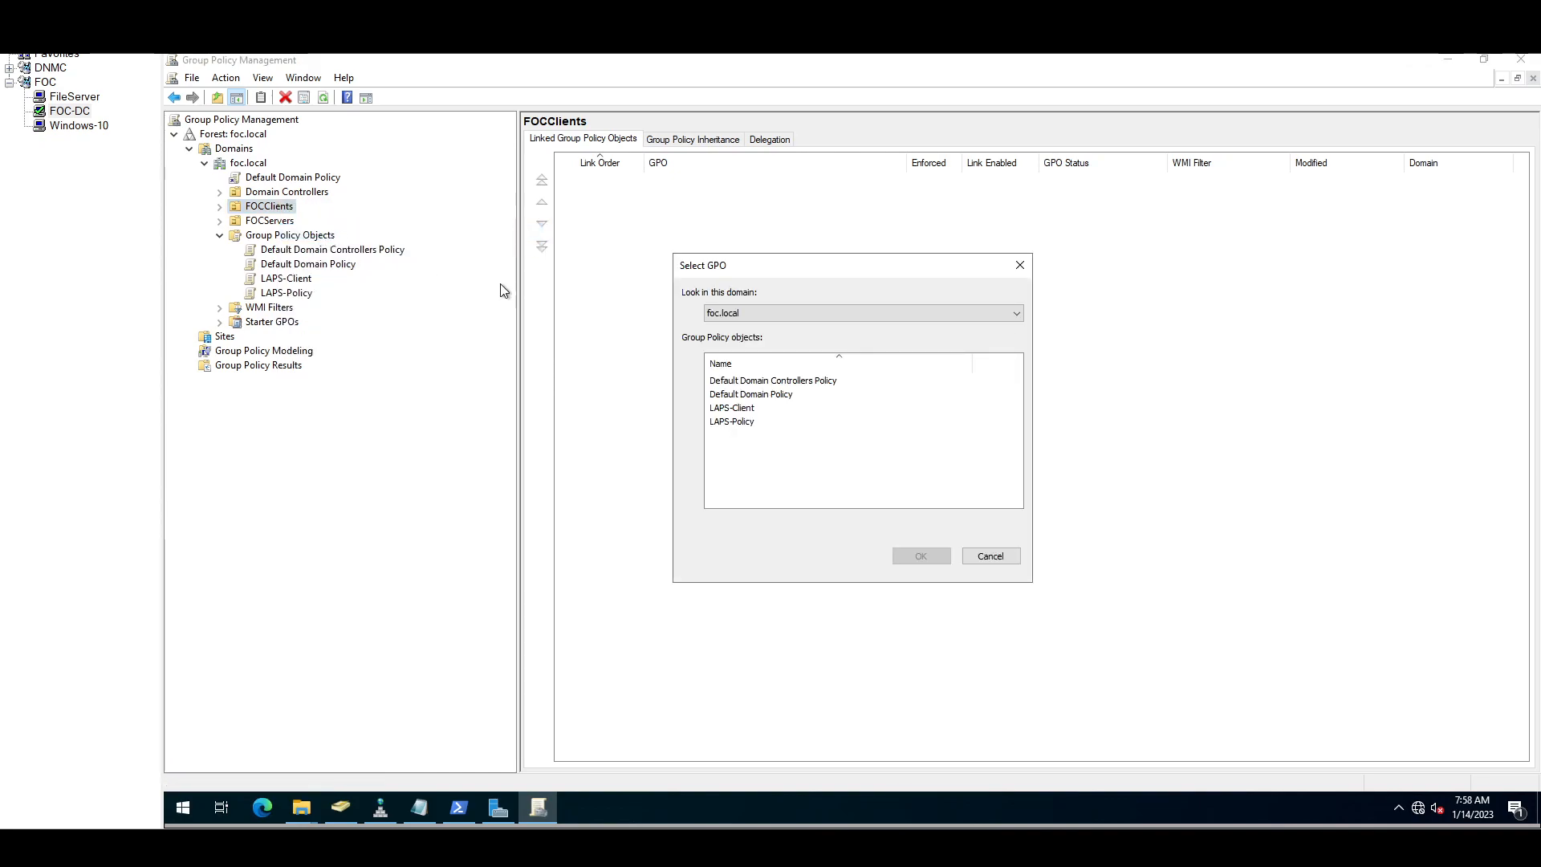
{"action": "left_click", "coordinate": [729, 410]}
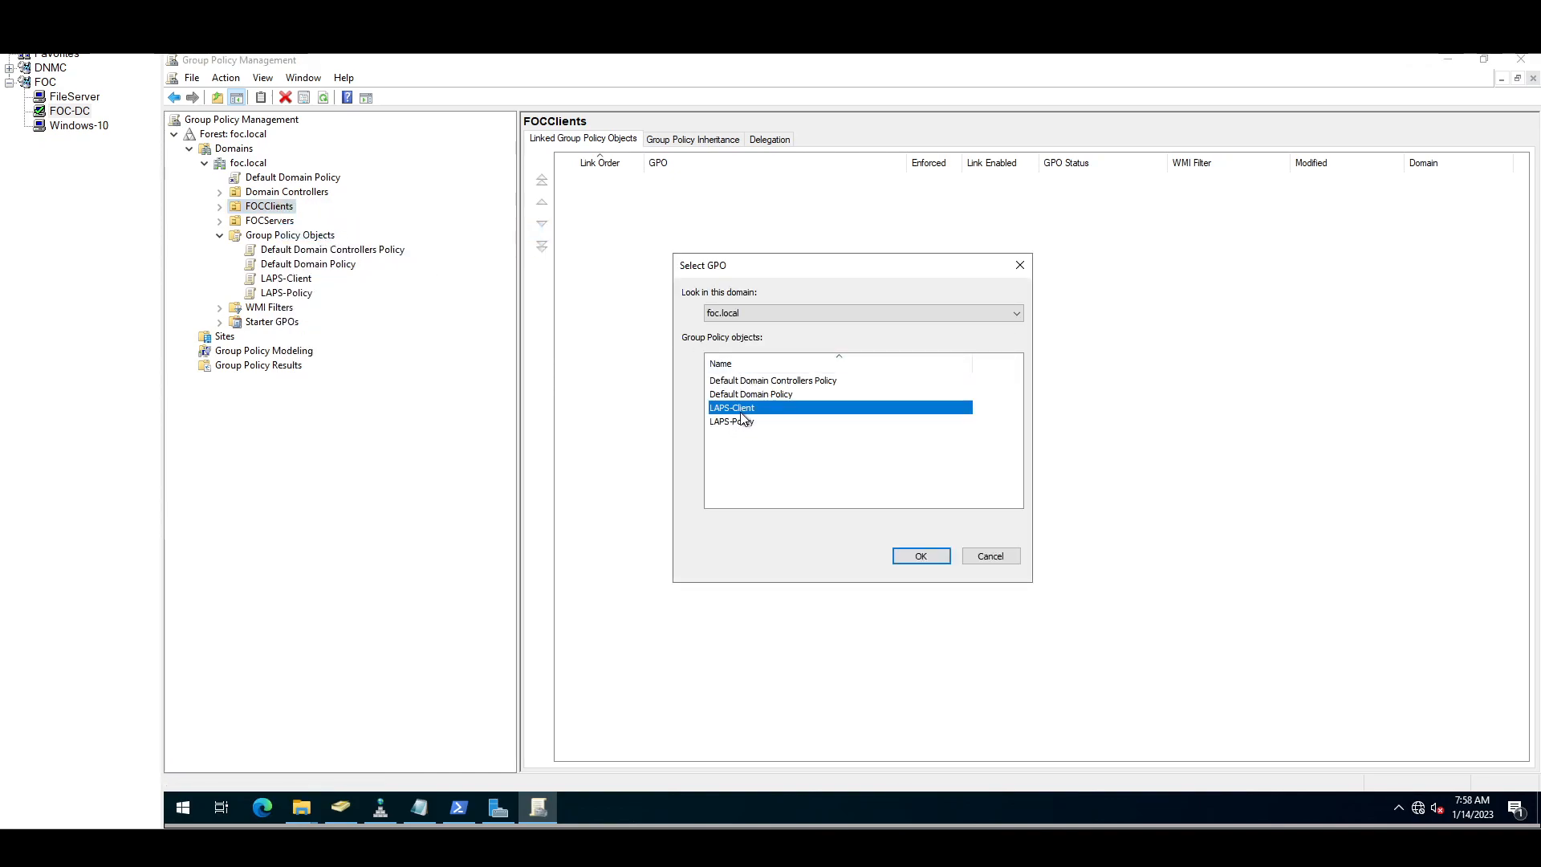
{"action": "left_click", "coordinate": [996, 560]}
{"action": "left_click", "coordinate": [281, 296]}
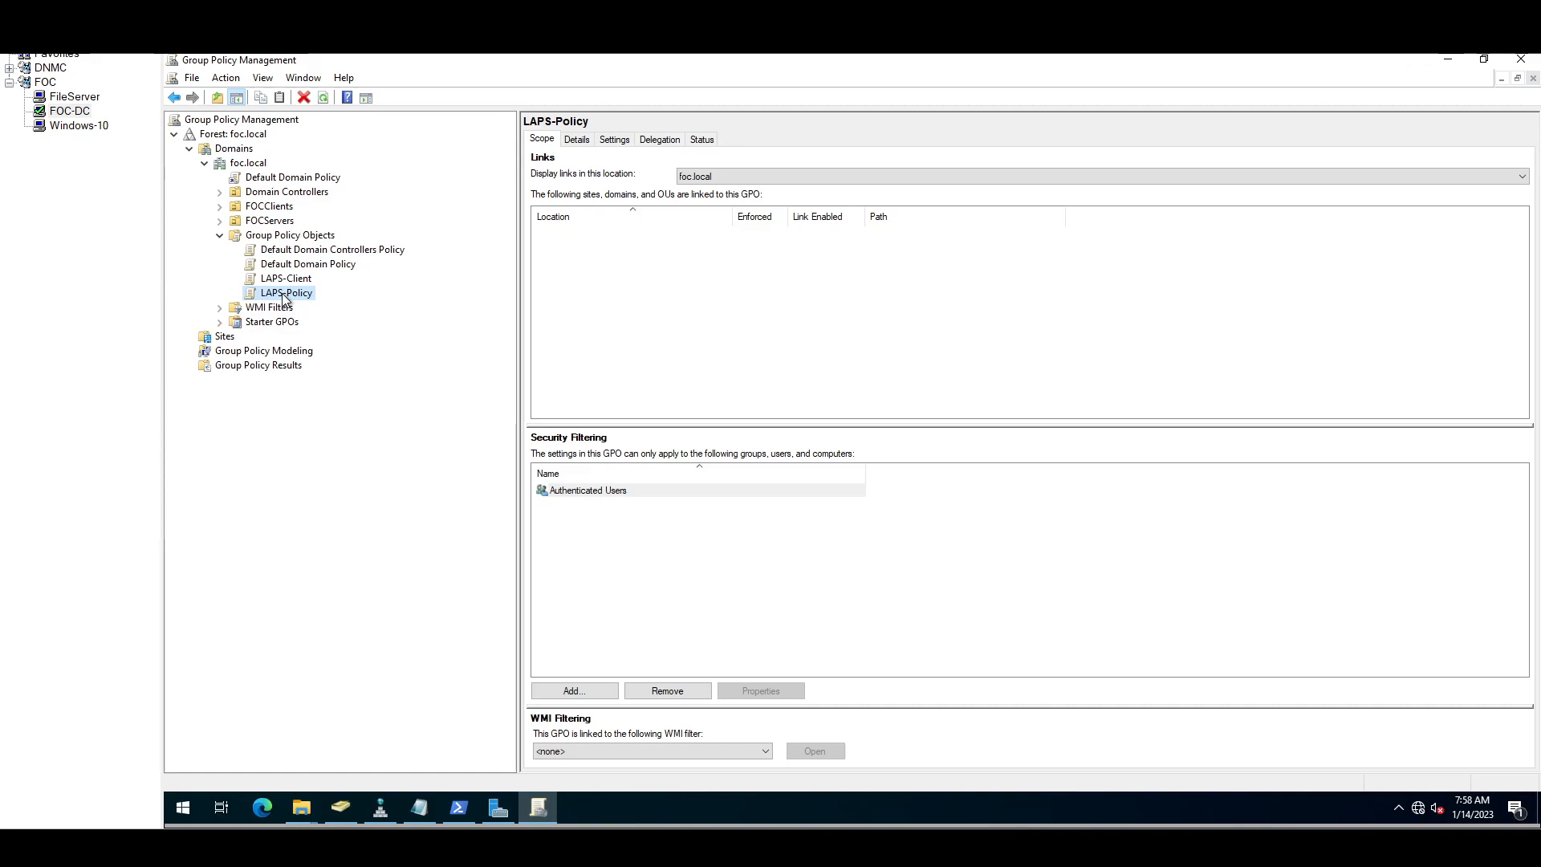
Step: Open LAPS-Policy for editing and check the LAPS template path in the notes
{"action": "right_click", "coordinate": [281, 292]}
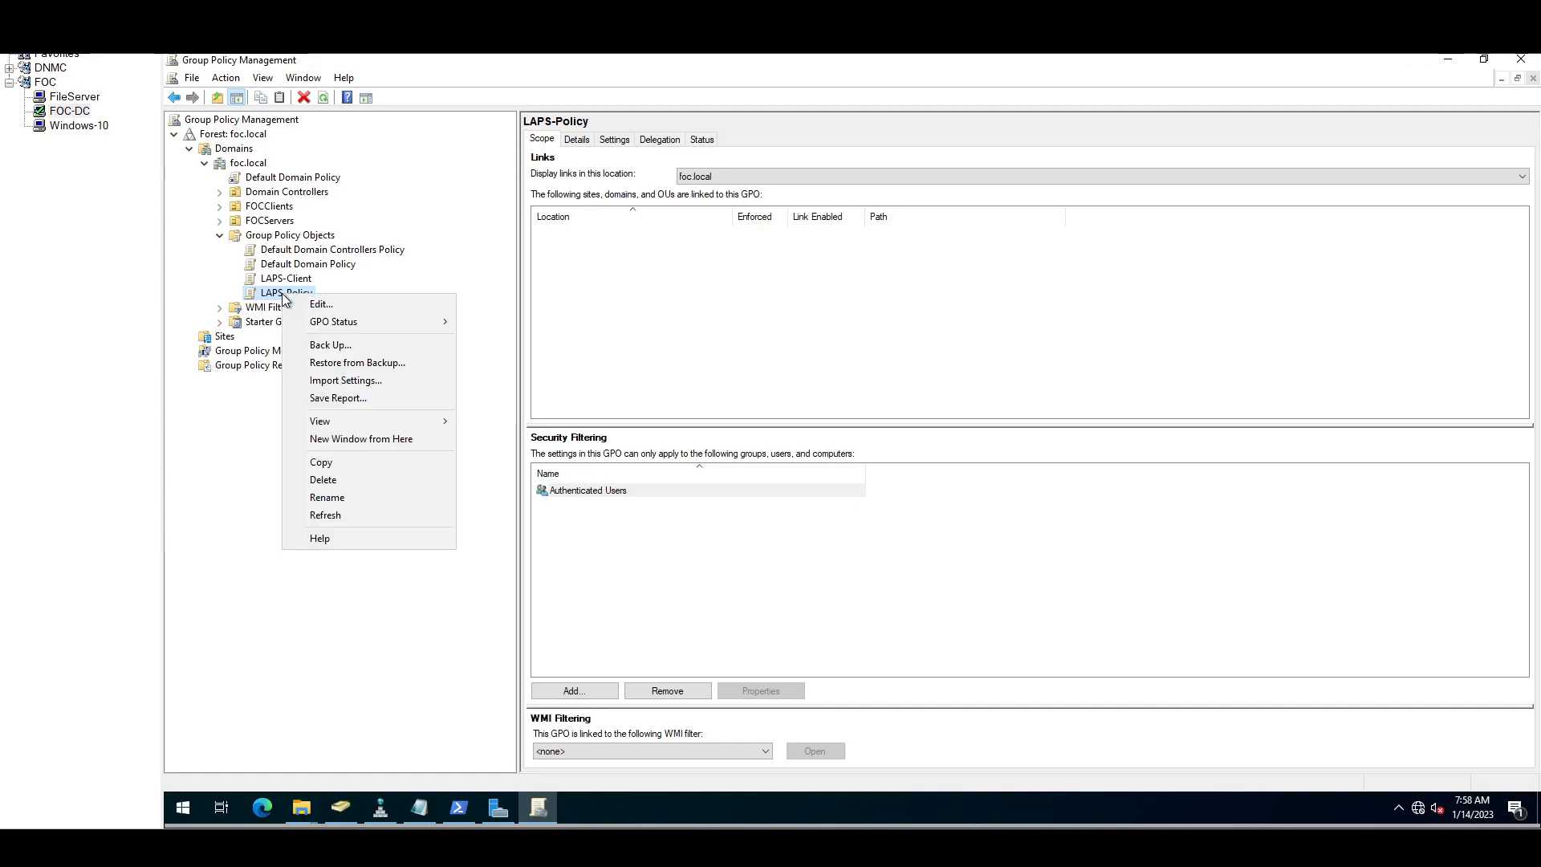
{"action": "left_click", "coordinate": [308, 303]}
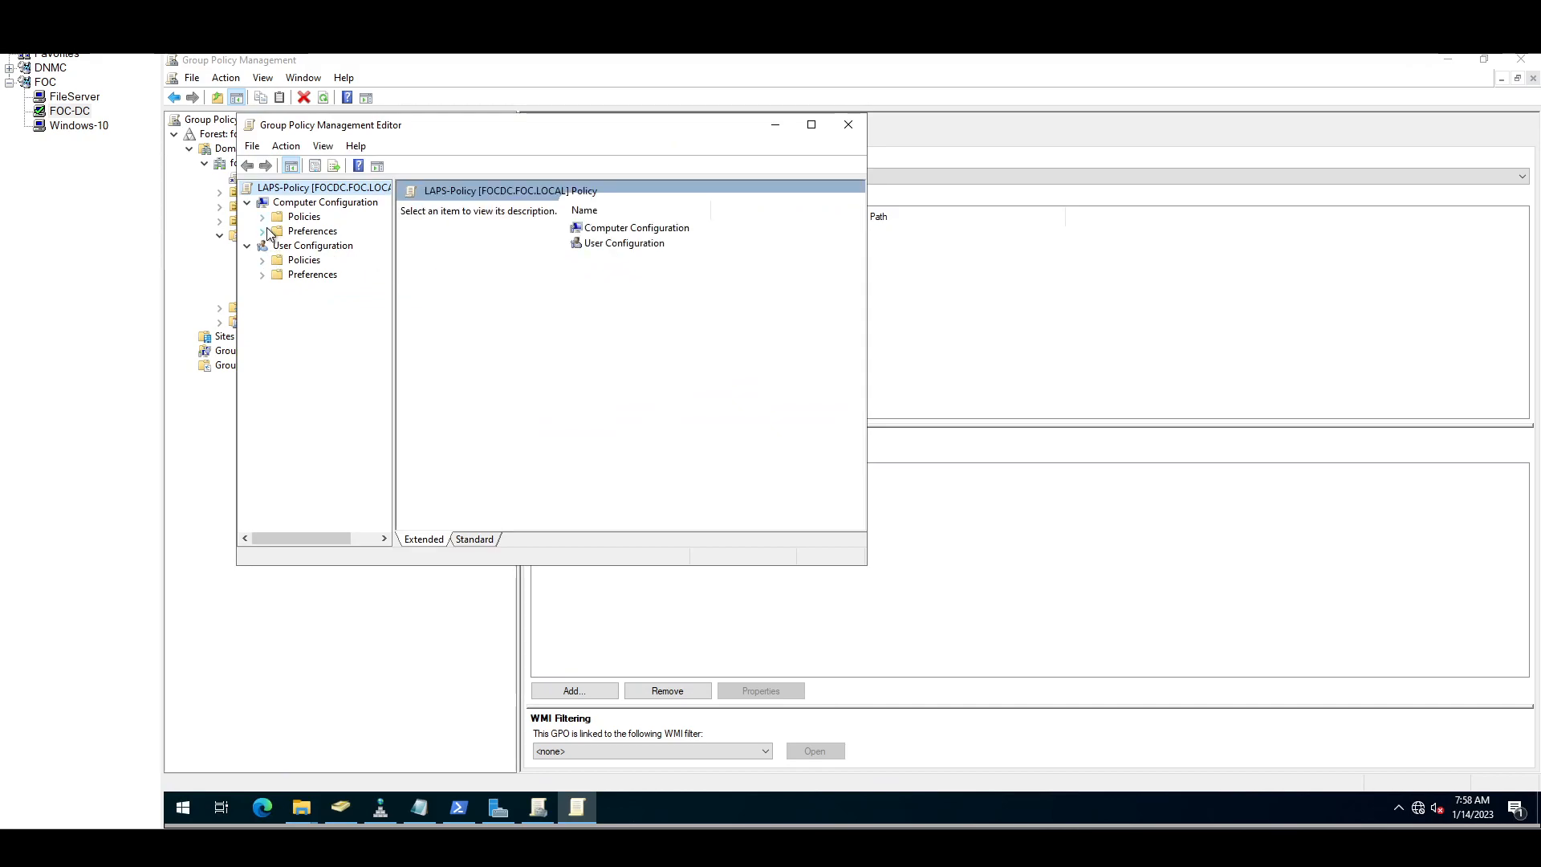
{"action": "left_click", "coordinate": [408, 810]}
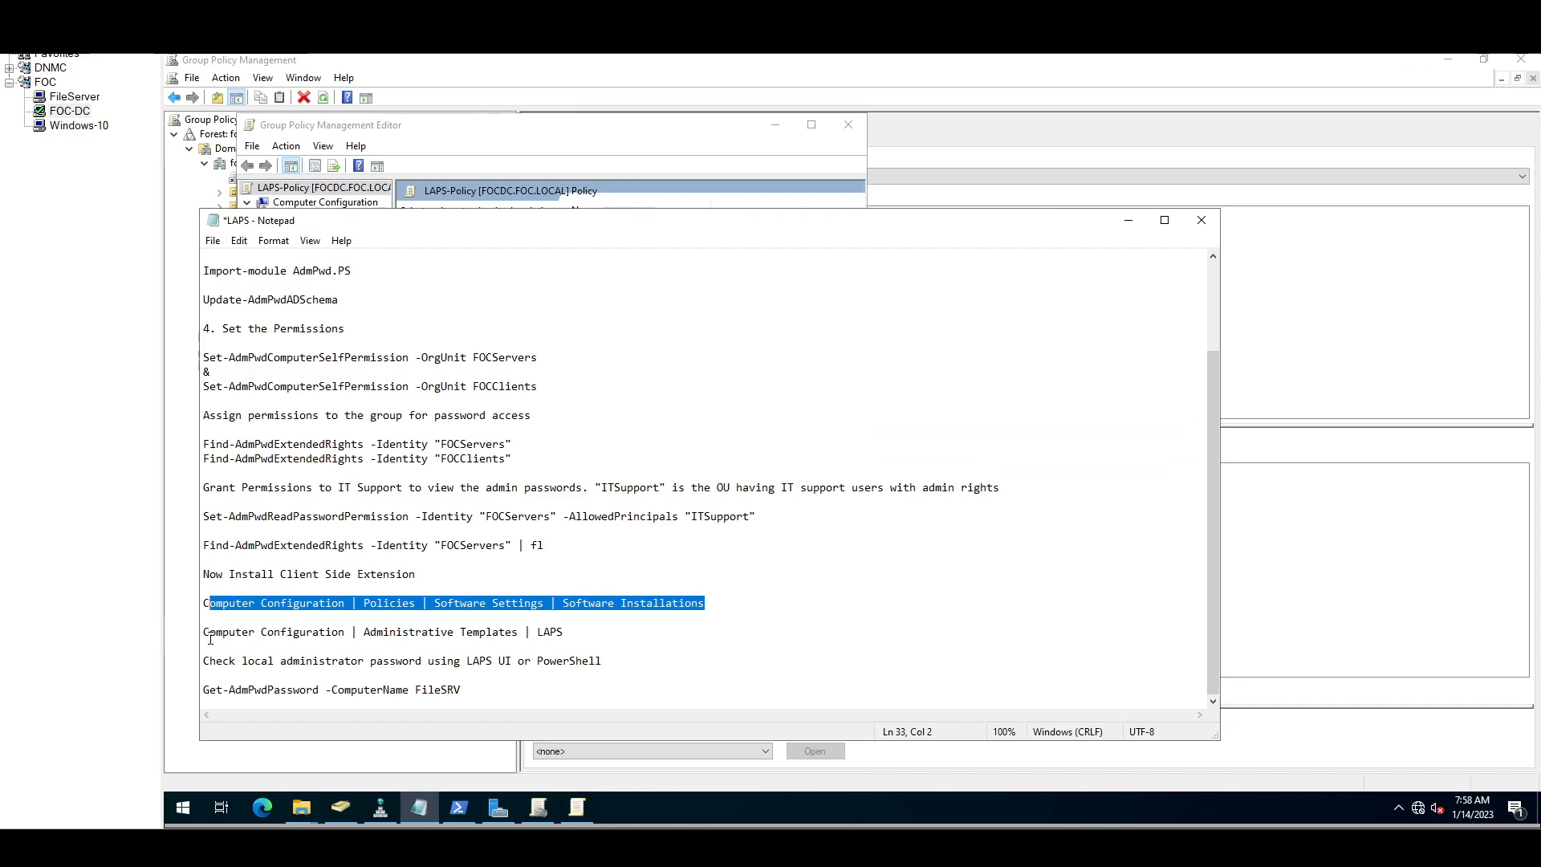
{"action": "left_click_drag", "start_coordinate": [206, 633], "coordinate": [489, 645]}
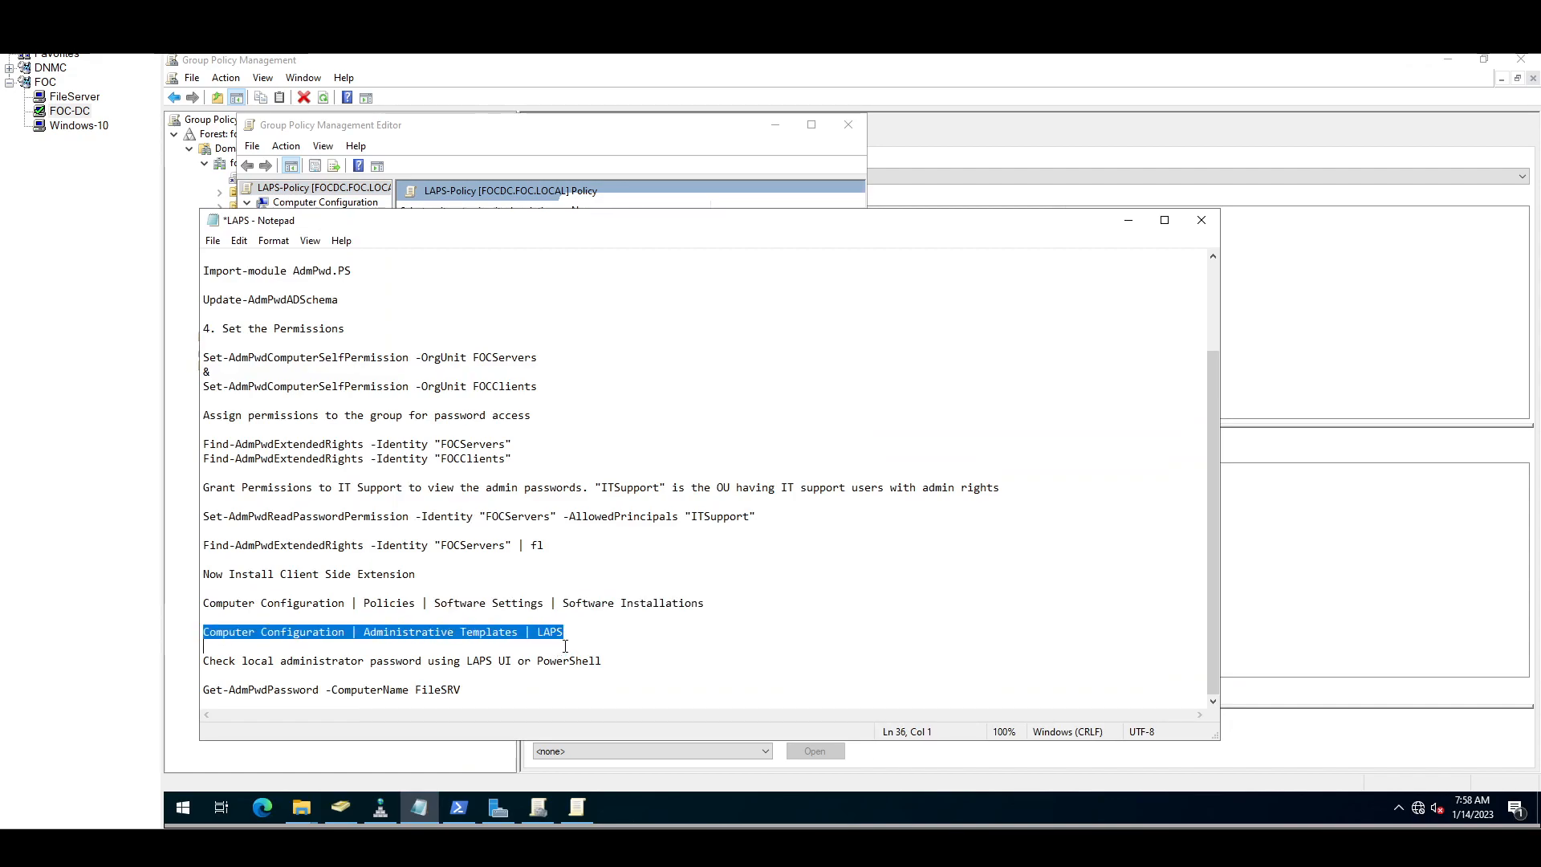
{"action": "left_click", "coordinate": [1122, 223]}
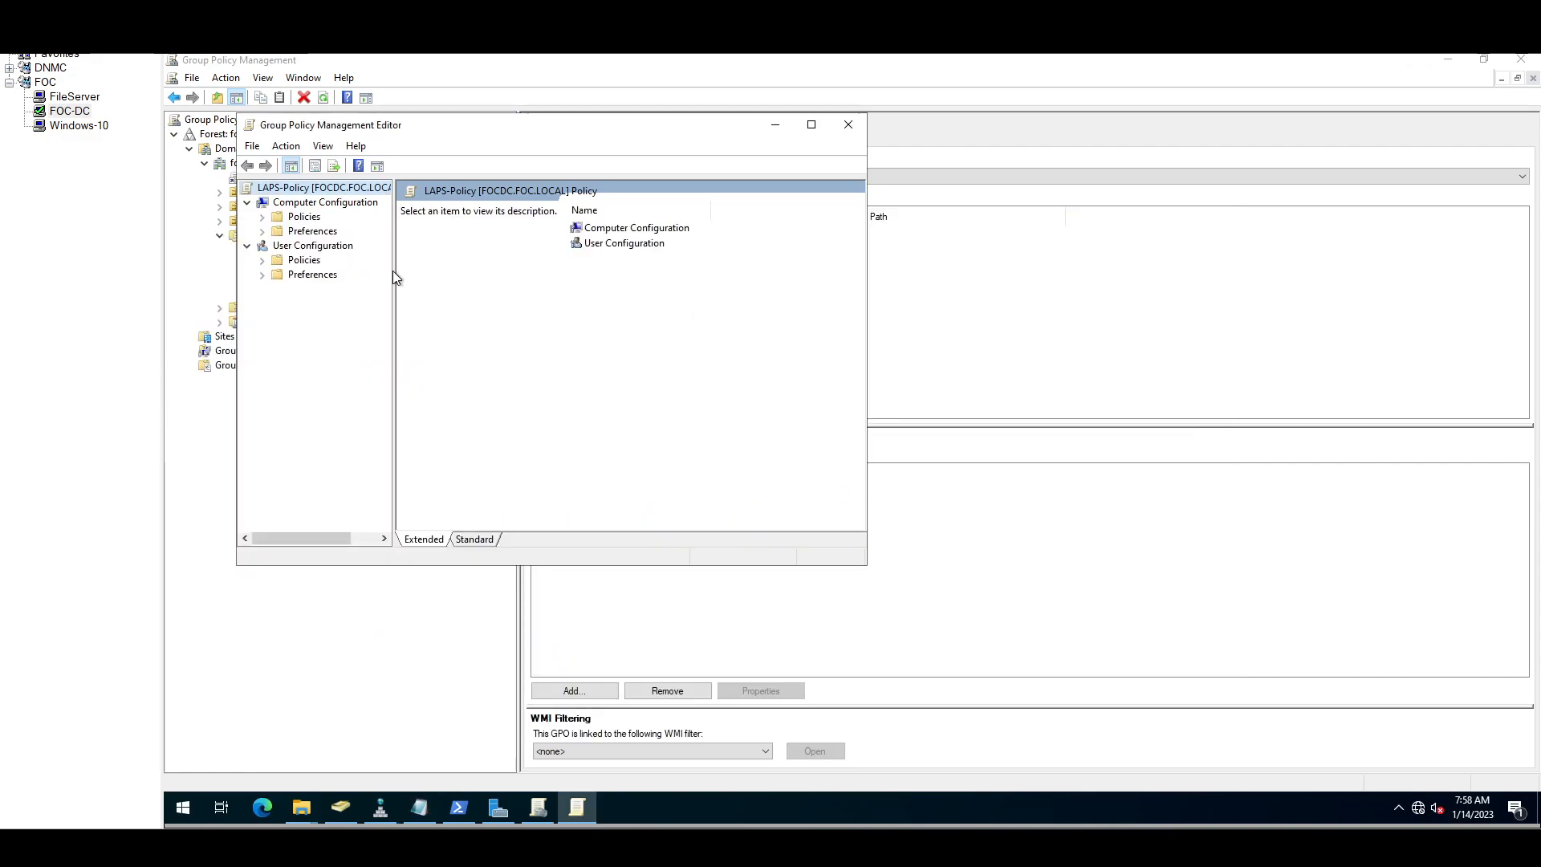
Step: Show the LAPS node under Policies > Administrative Templates in the Standard view
{"action": "left_click", "coordinate": [263, 218]}
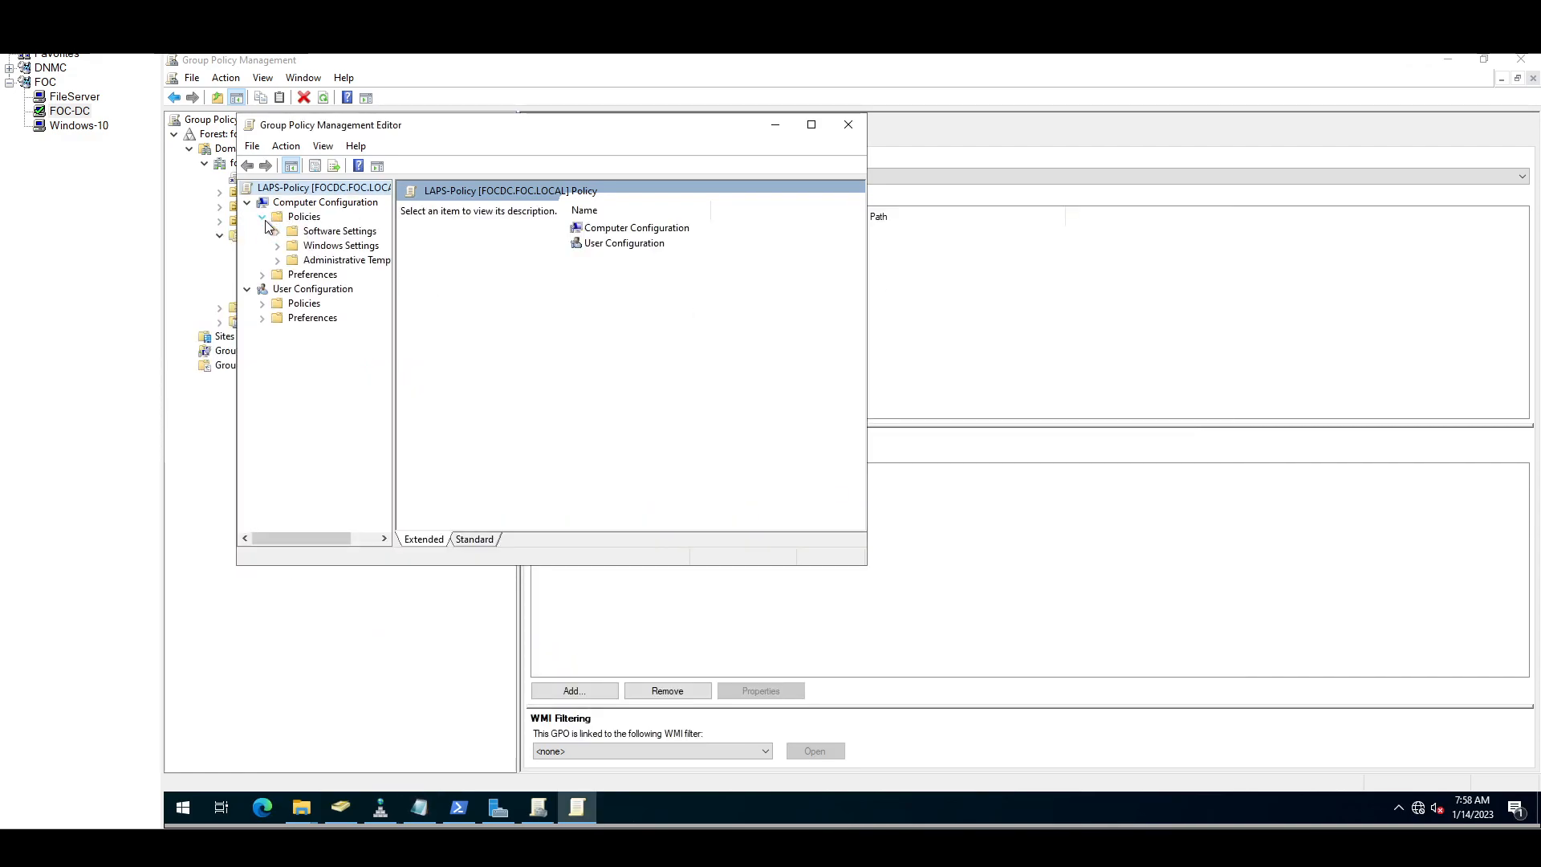
{"action": "left_click", "coordinate": [277, 261]}
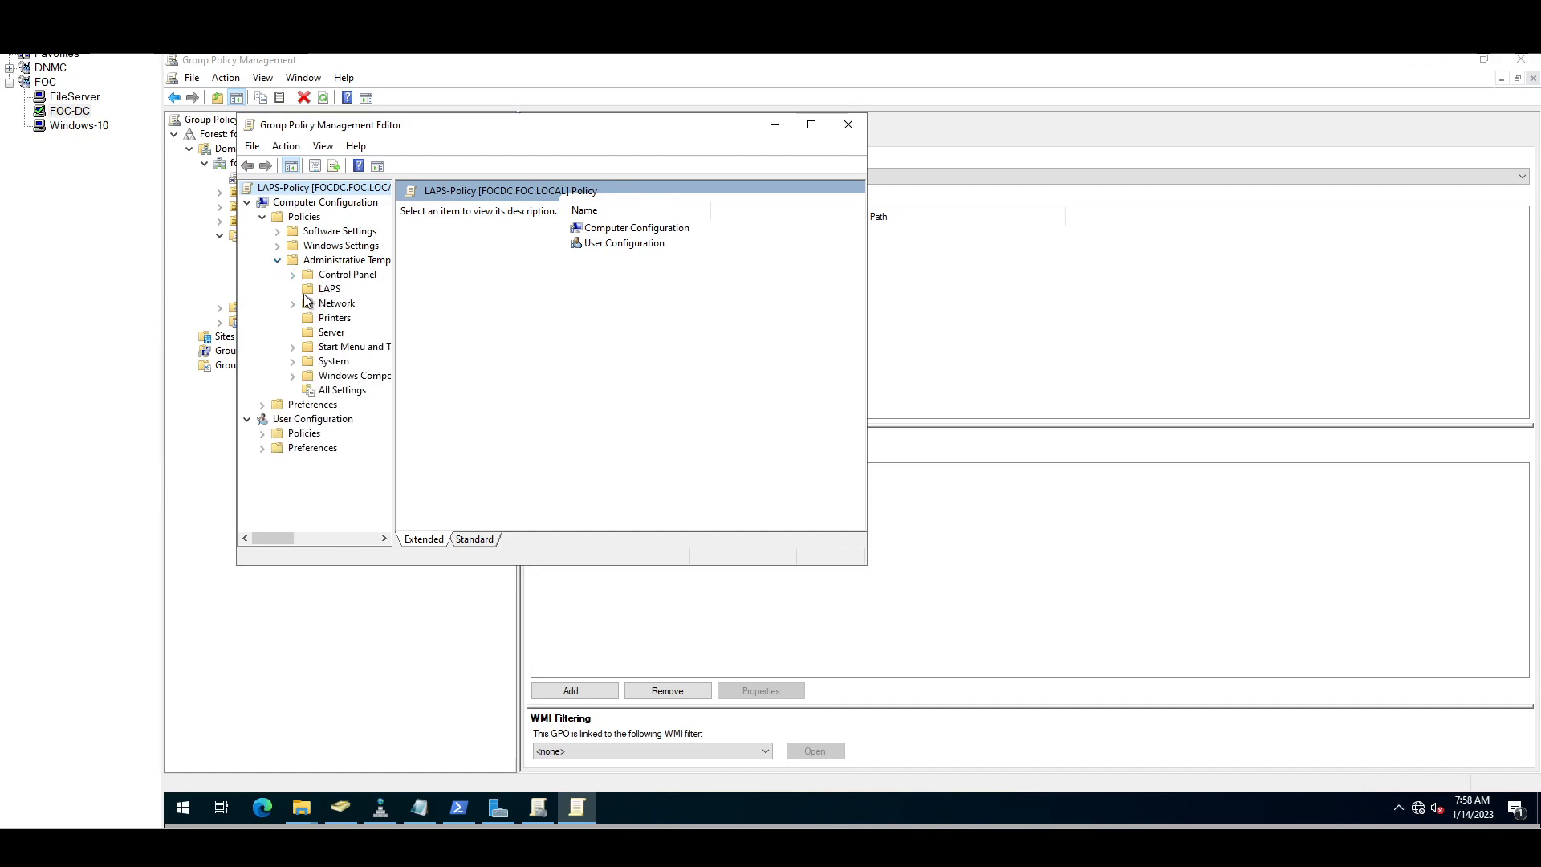
{"action": "left_click", "coordinate": [328, 290]}
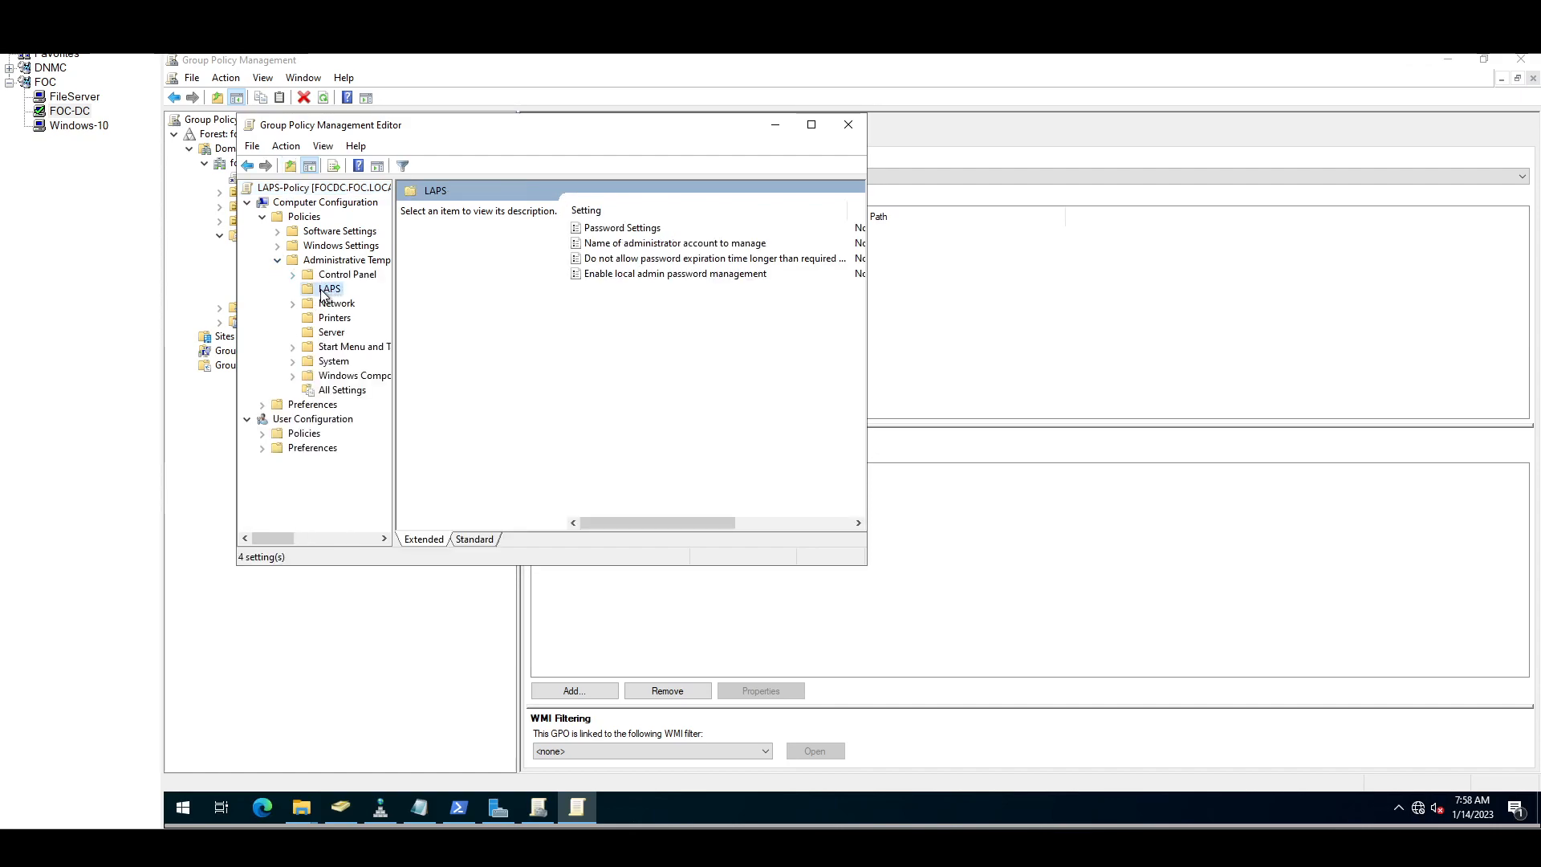
{"action": "left_click_drag", "start_coordinate": [393, 309], "coordinate": [506, 334]}
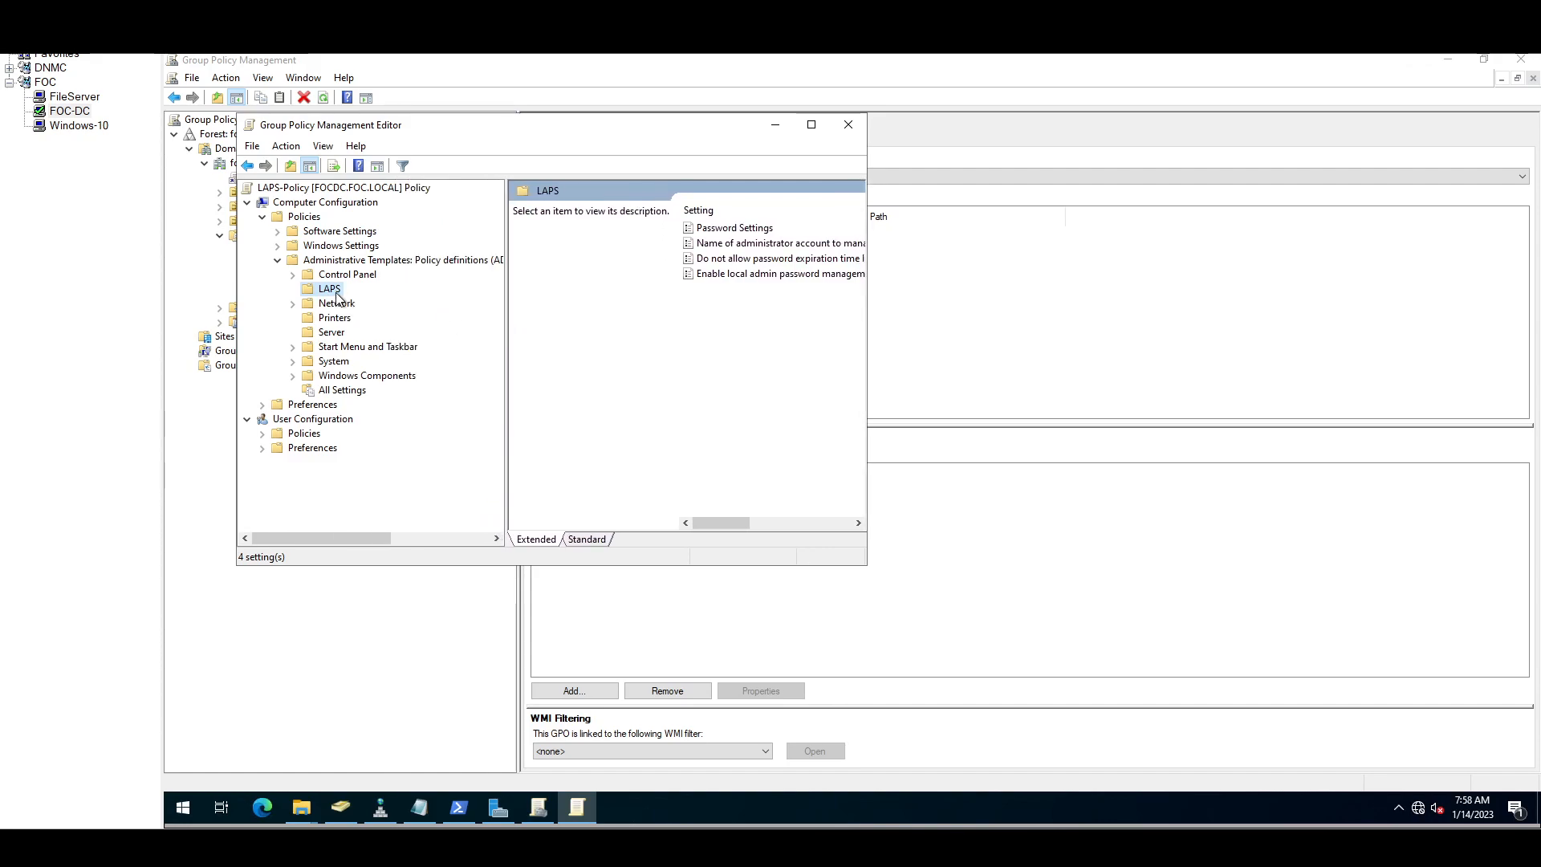
{"action": "right_click", "coordinate": [330, 293]}
{"action": "left_click", "coordinate": [714, 307]}
{"action": "left_click", "coordinate": [586, 539]}
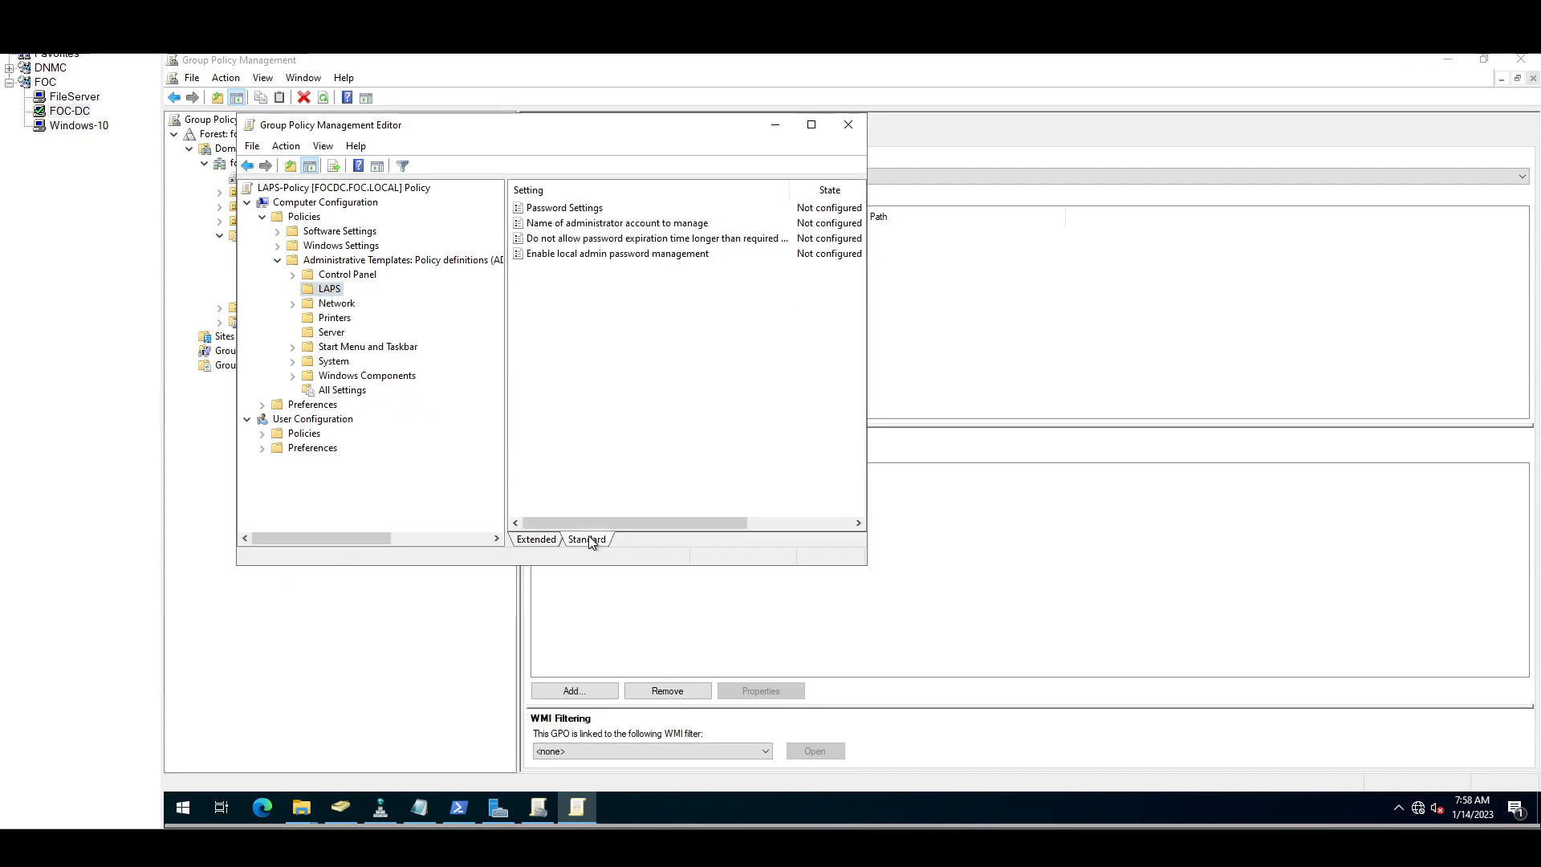
Step: Enable the 'Enable local admin password management' setting
{"action": "left_click", "coordinate": [553, 255]}
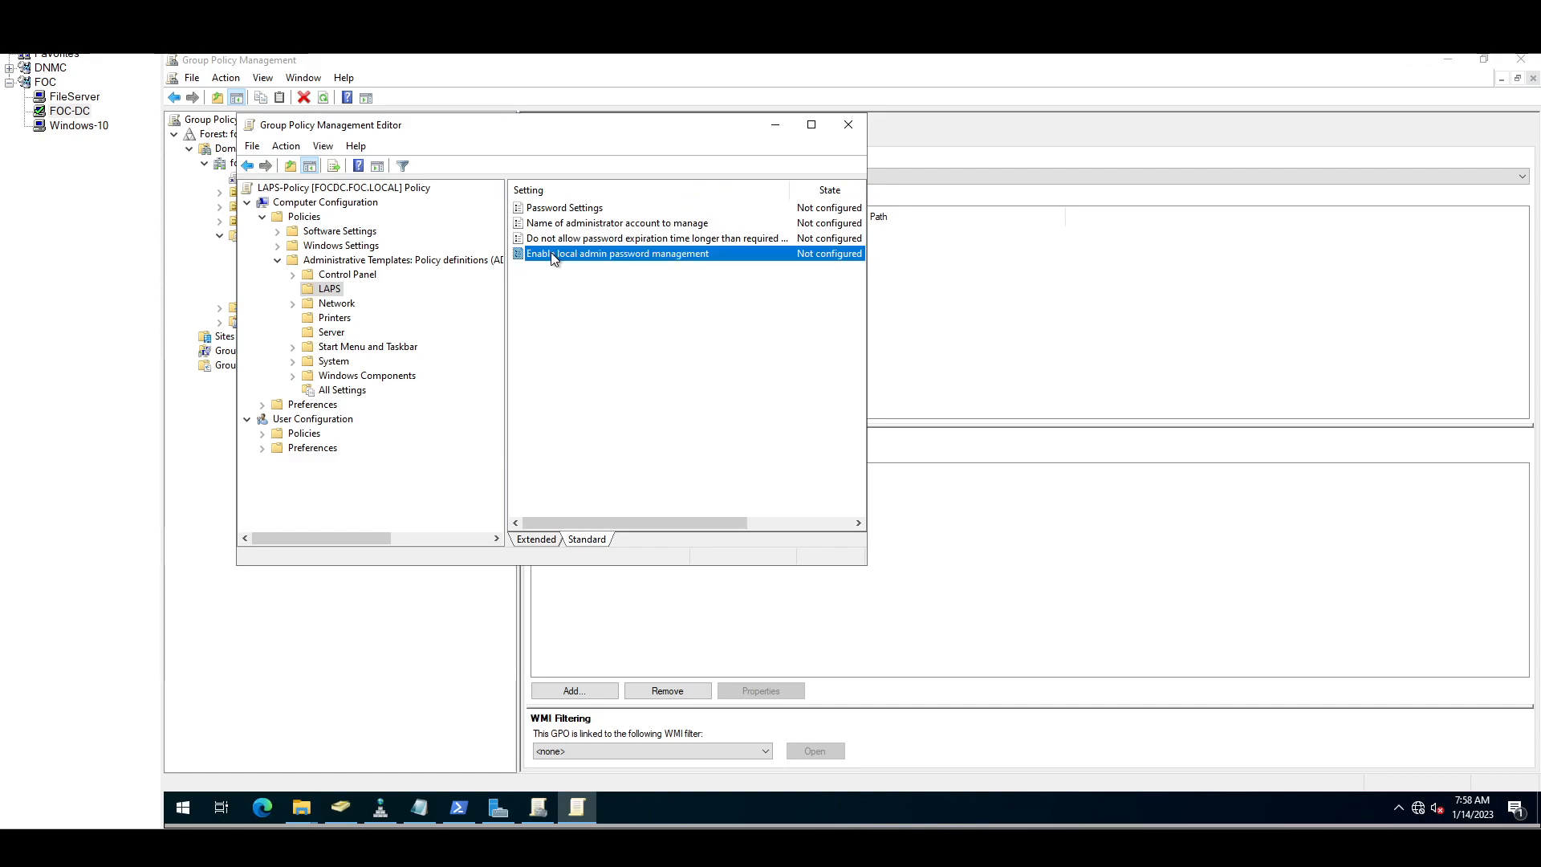
{"action": "double_click", "coordinate": [553, 256]}
{"action": "left_click", "coordinate": [337, 278]}
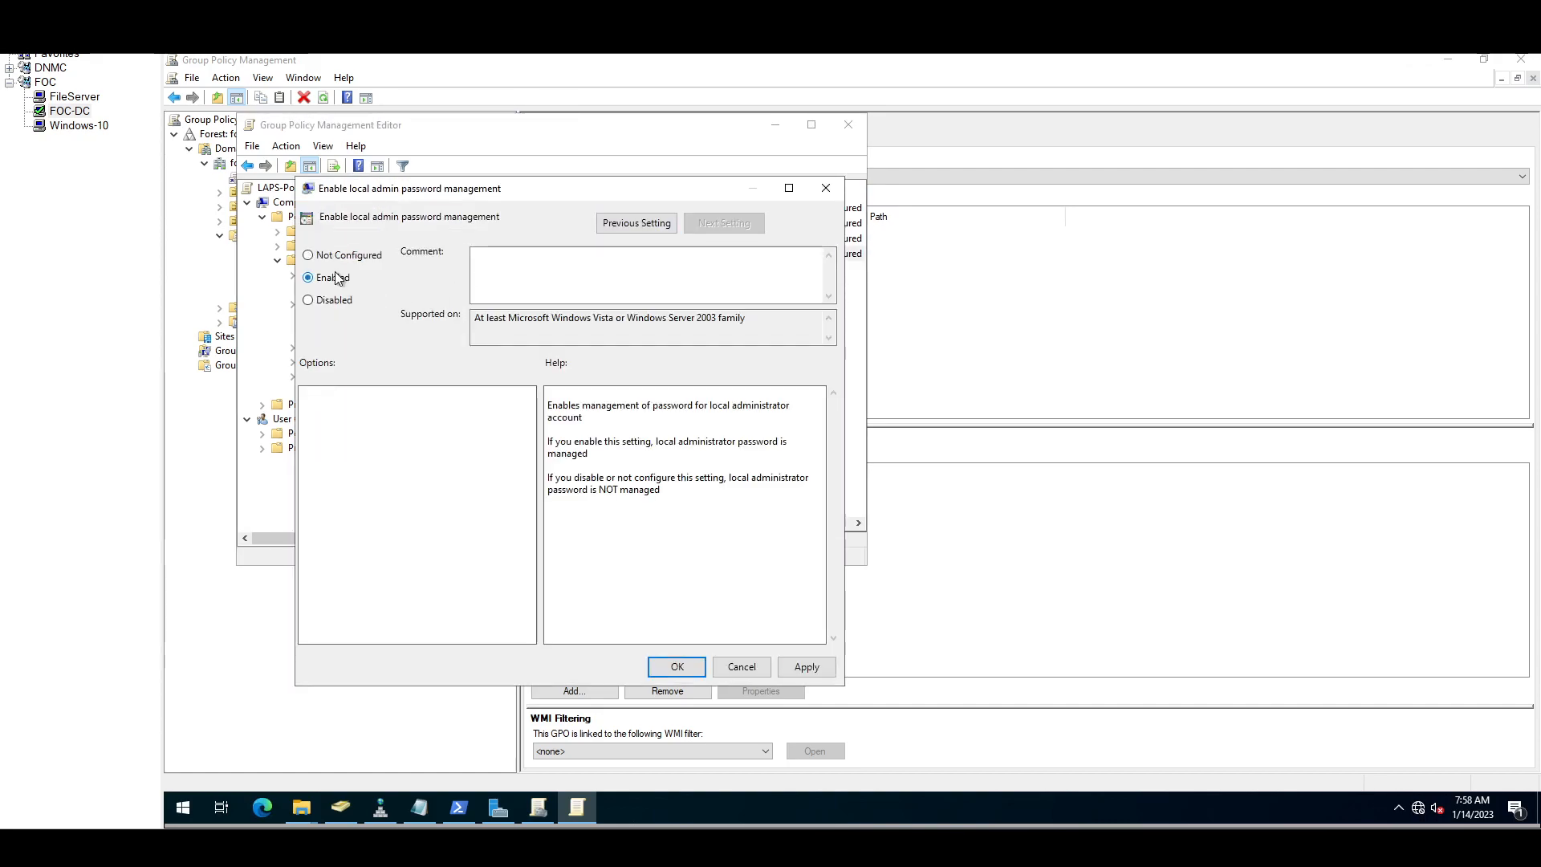
{"action": "left_click", "coordinate": [807, 667]}
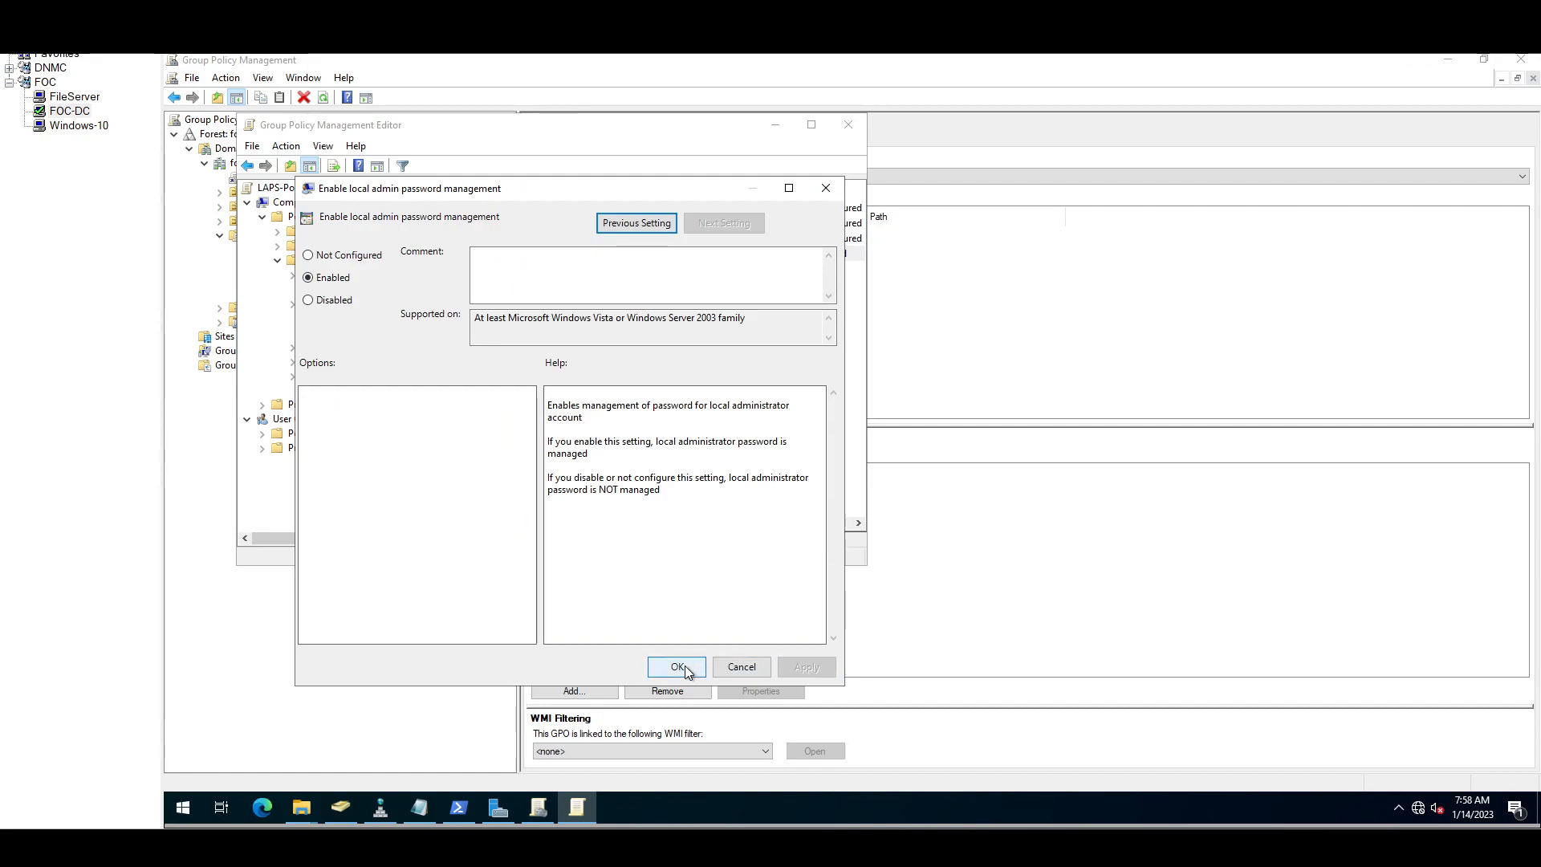
{"action": "left_click", "coordinate": [678, 667]}
Step: Enable Password Settings with full complexity, length 14 and 30-day age
{"action": "double_click", "coordinate": [571, 209]}
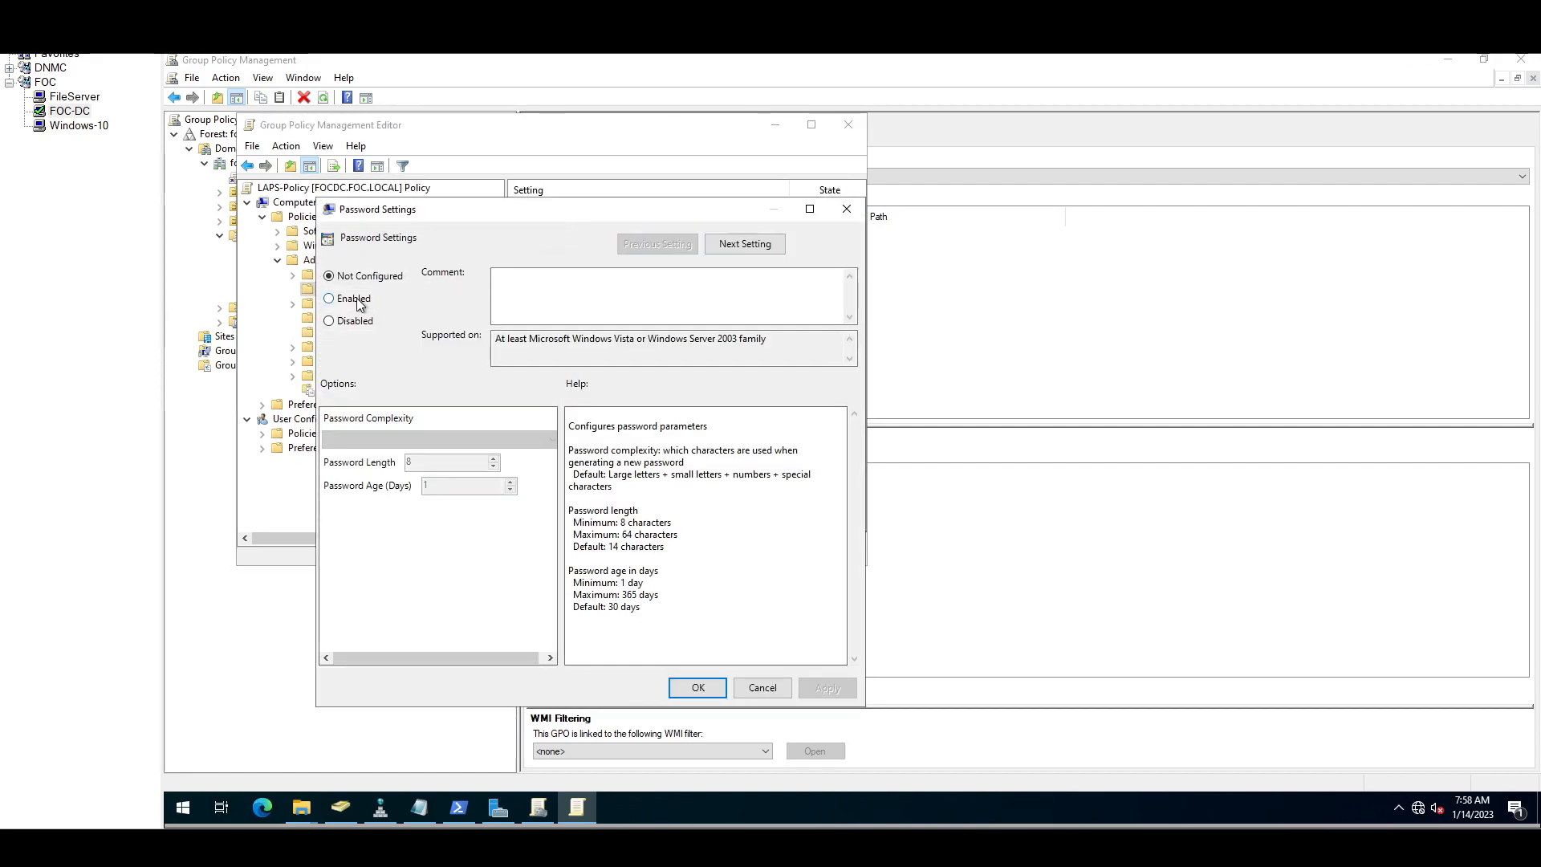
{"action": "left_click", "coordinate": [357, 299]}
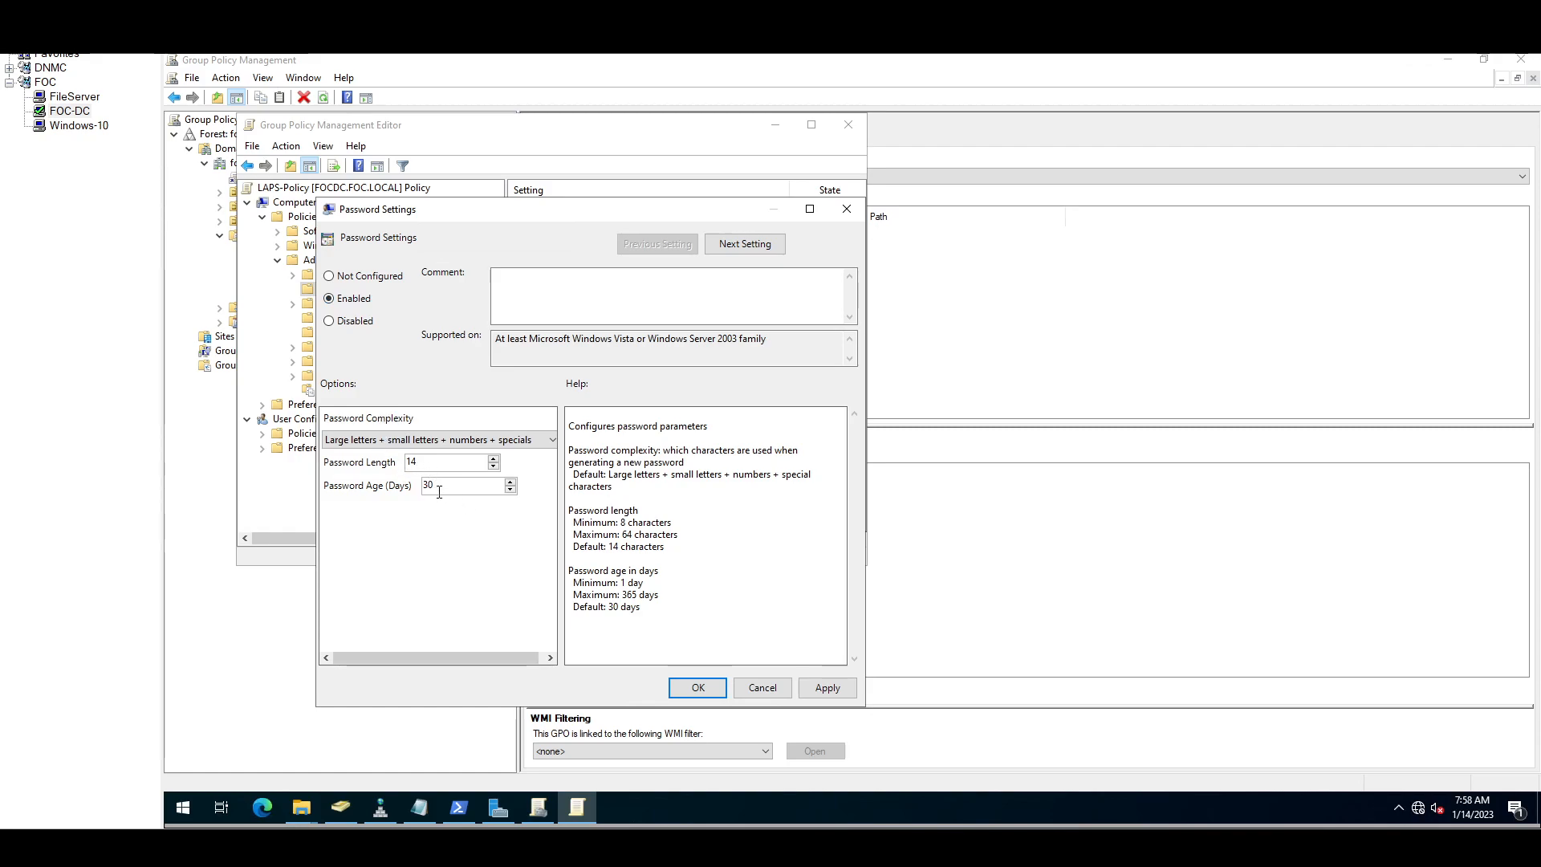
{"action": "left_click_drag", "start_coordinate": [440, 492], "coordinate": [422, 491]}
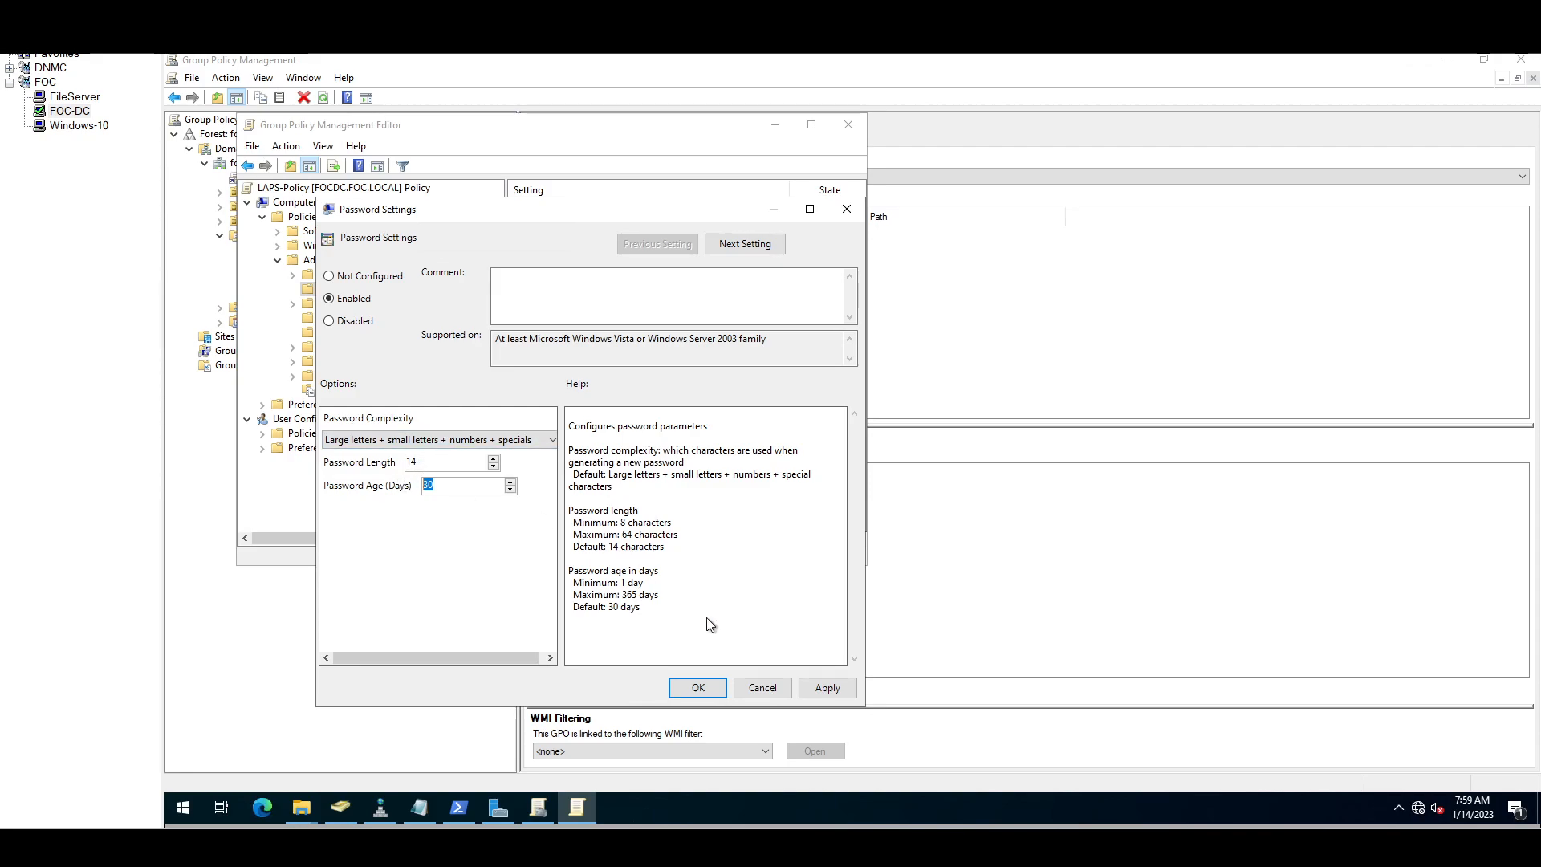
{"action": "left_click", "coordinate": [835, 686]}
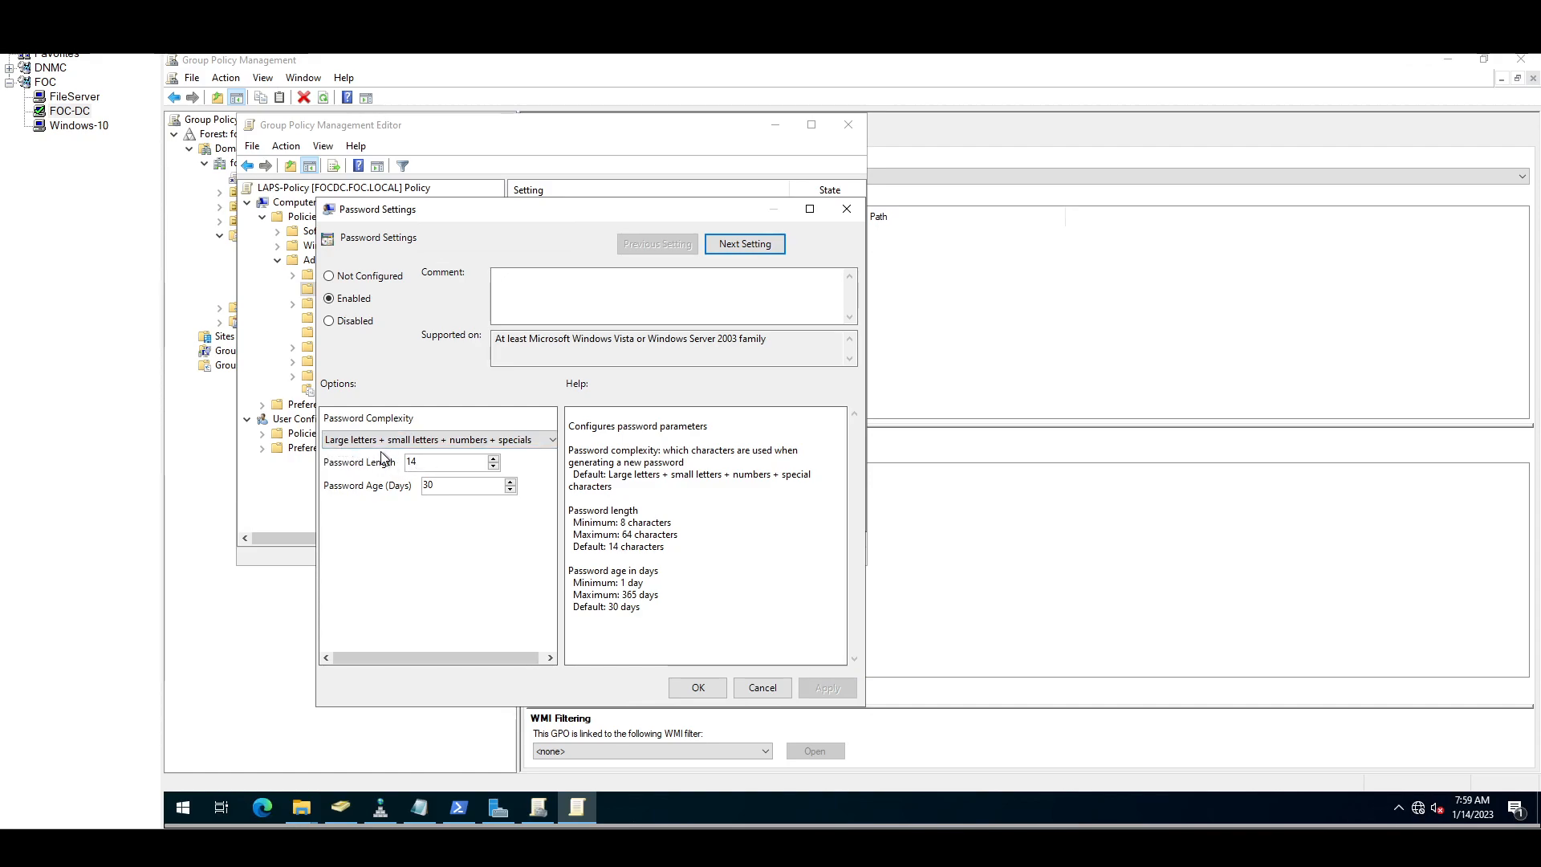
{"action": "left_click", "coordinate": [552, 440]}
{"action": "left_click", "coordinate": [553, 440]}
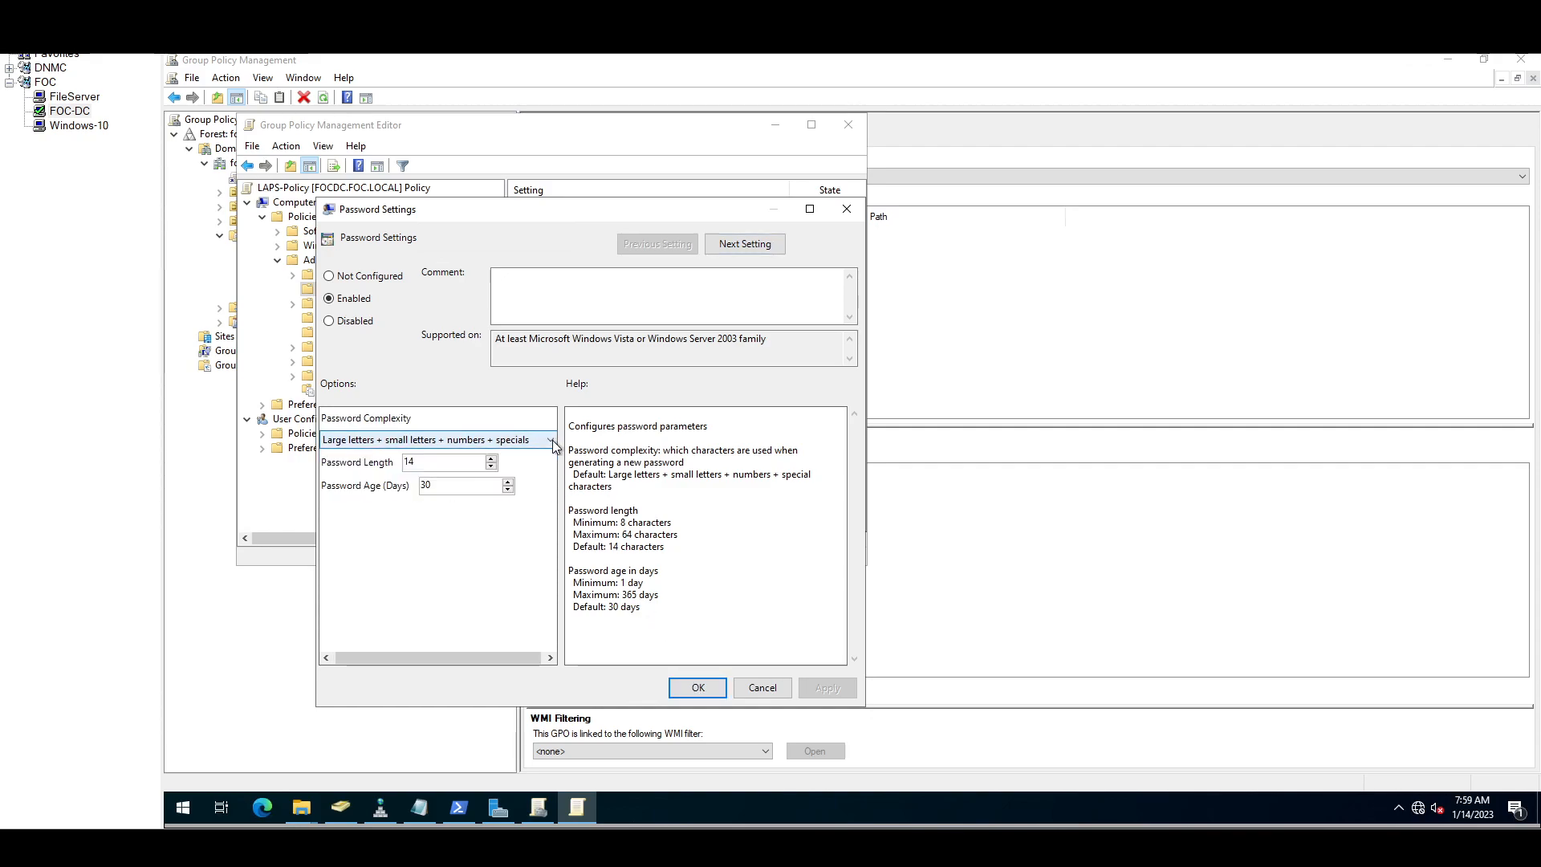
{"action": "left_click", "coordinate": [697, 688]}
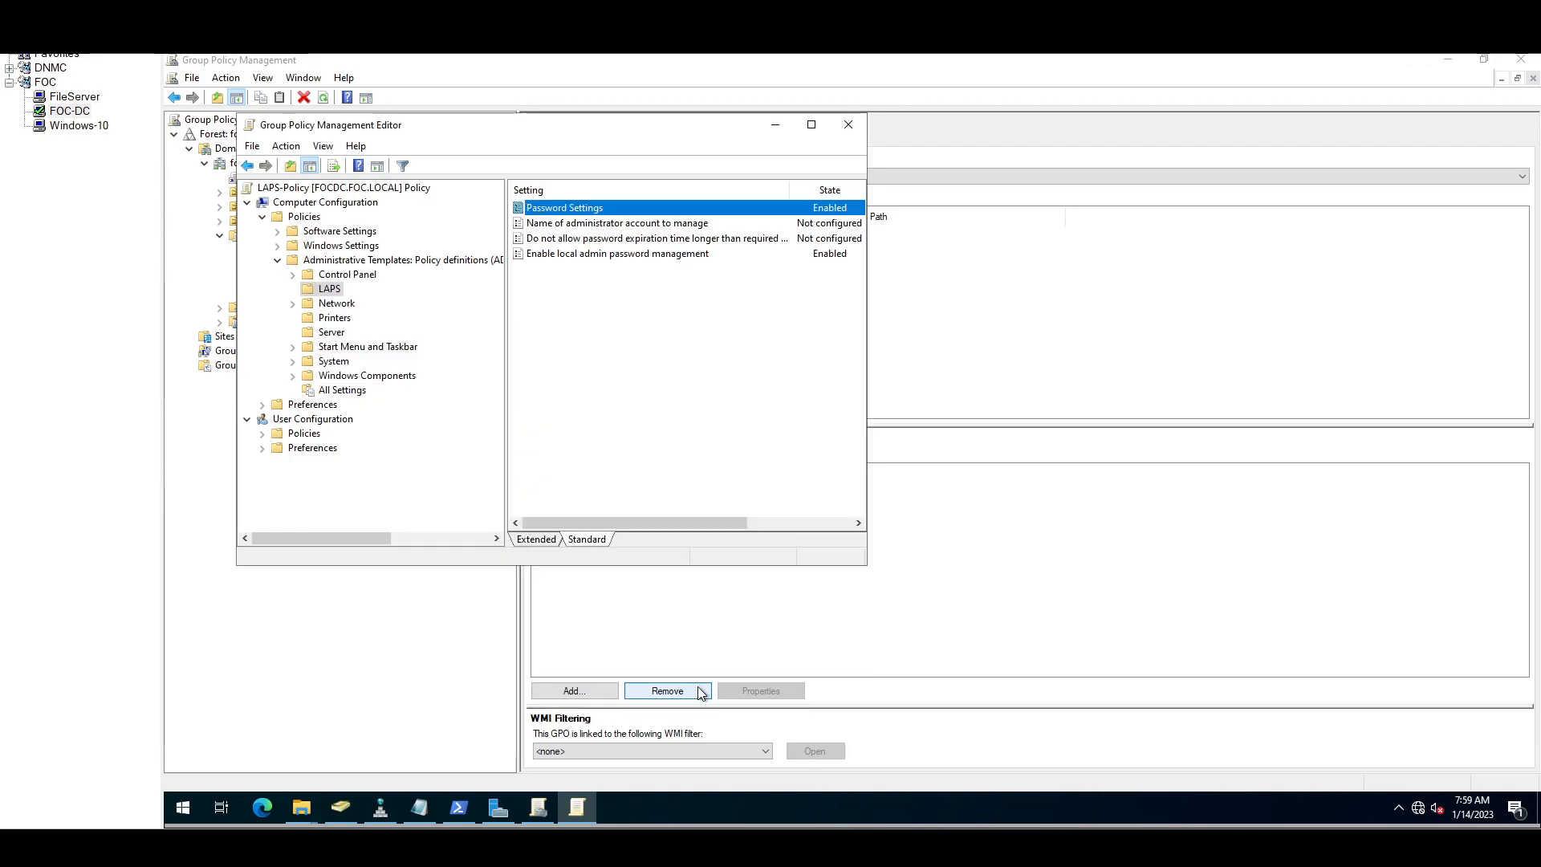
{"action": "left_click", "coordinate": [616, 224]}
{"action": "double_click", "coordinate": [616, 224]}
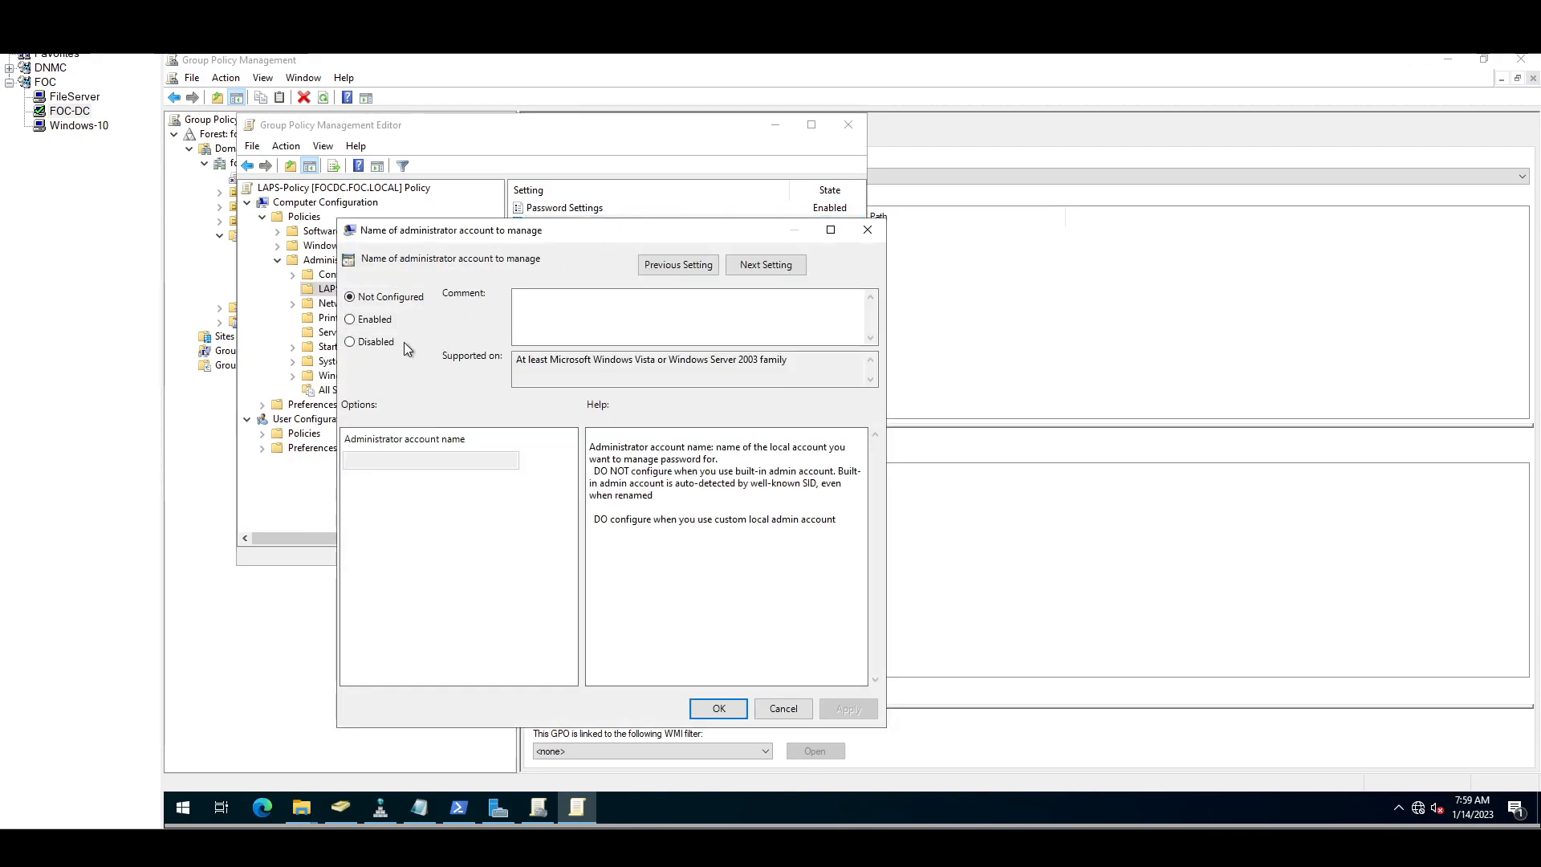
{"action": "left_click", "coordinate": [376, 319]}
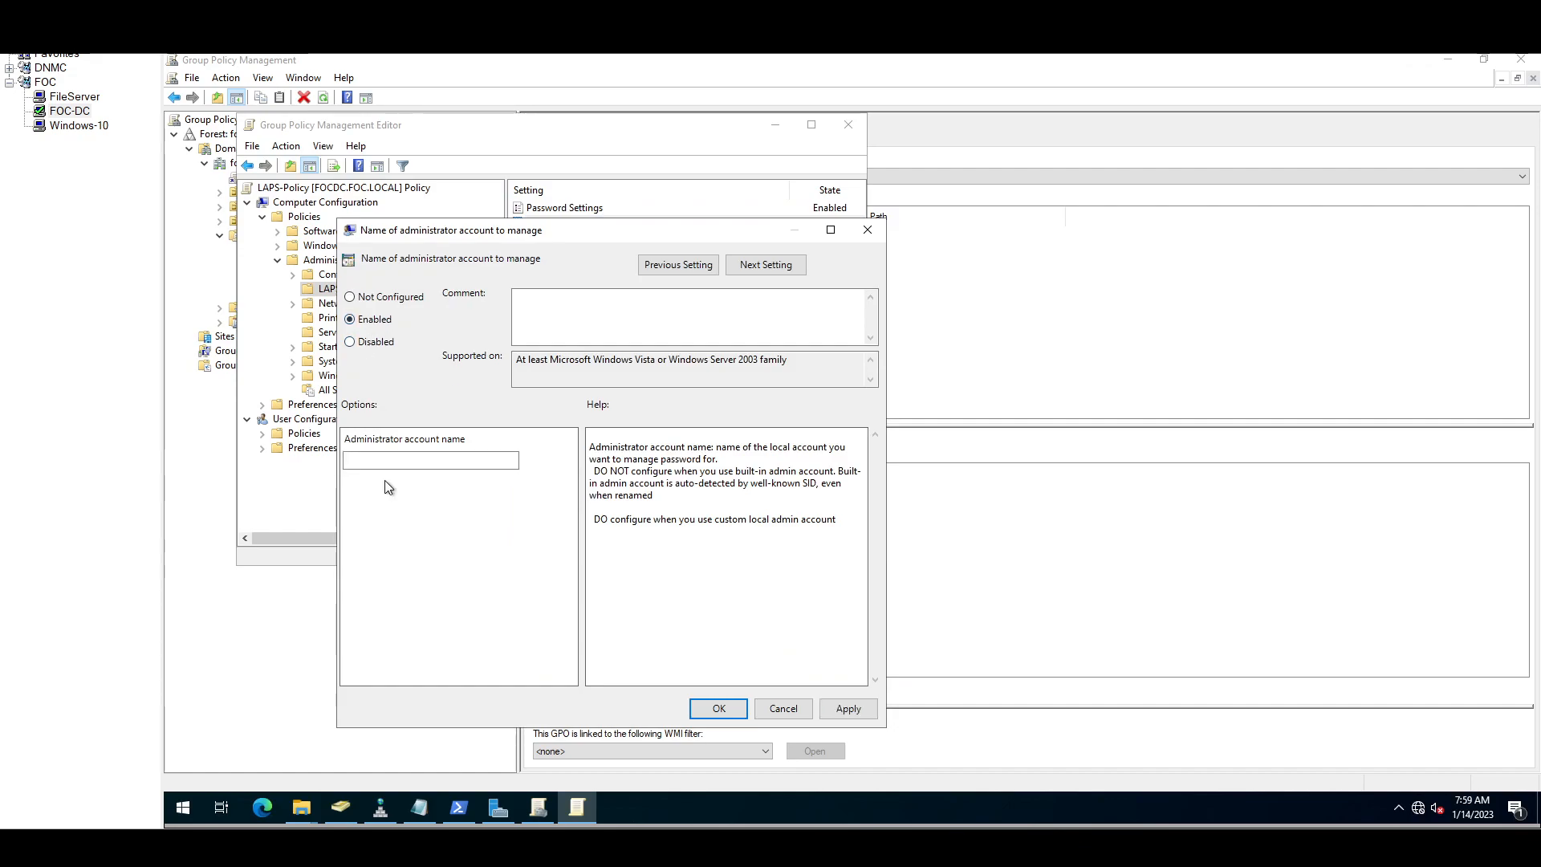
{"action": "left_click", "coordinate": [401, 463]}
{"action": "type", "text": "focadmin"}
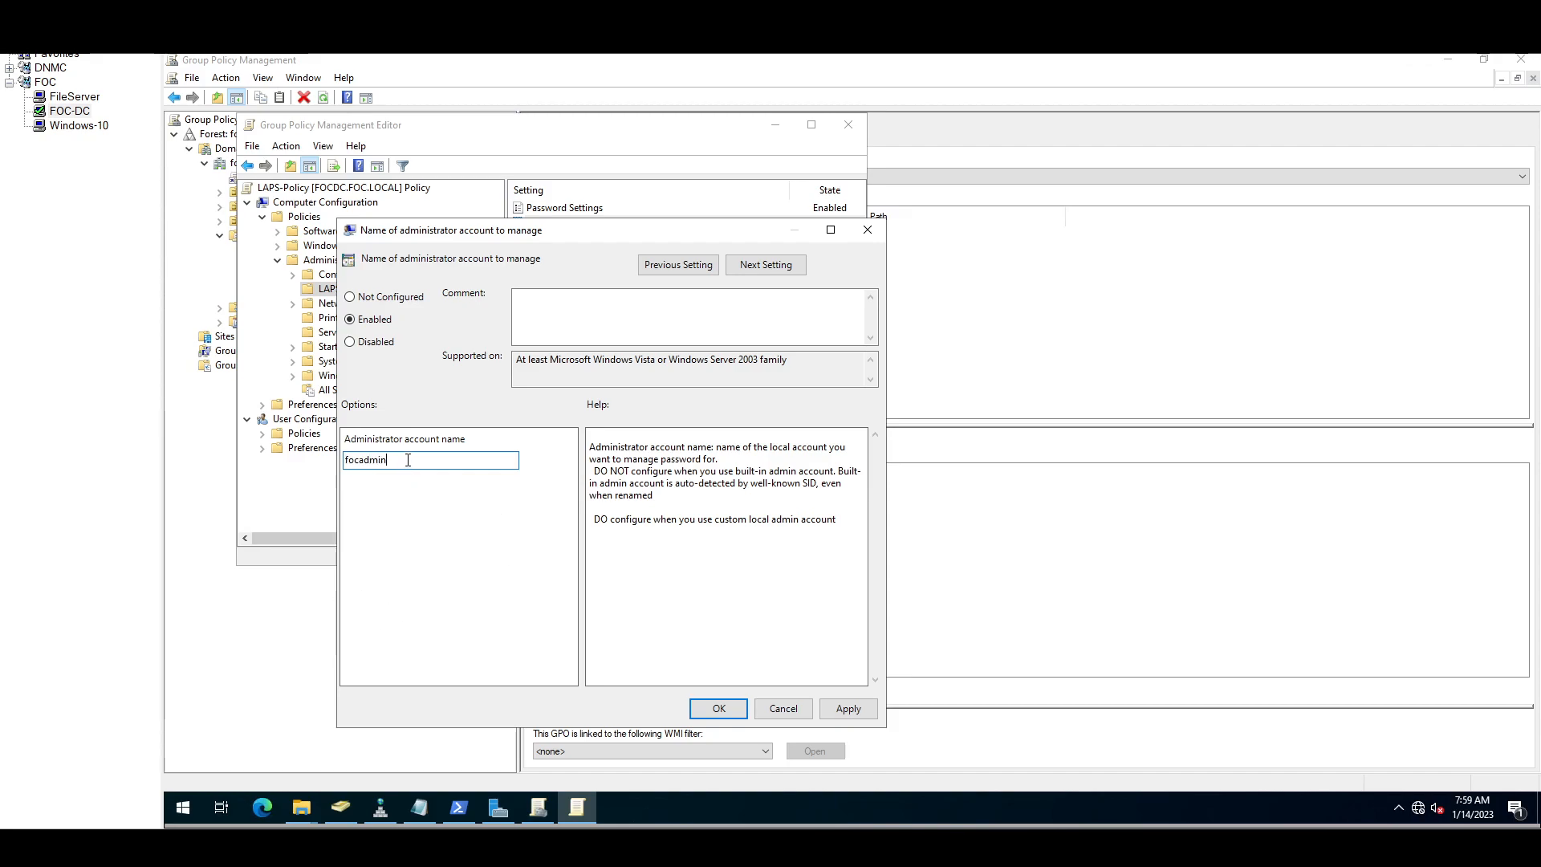
{"action": "left_click_drag", "start_coordinate": [369, 463], "coordinate": [337, 464]}
{"action": "left_click", "coordinate": [383, 301]}
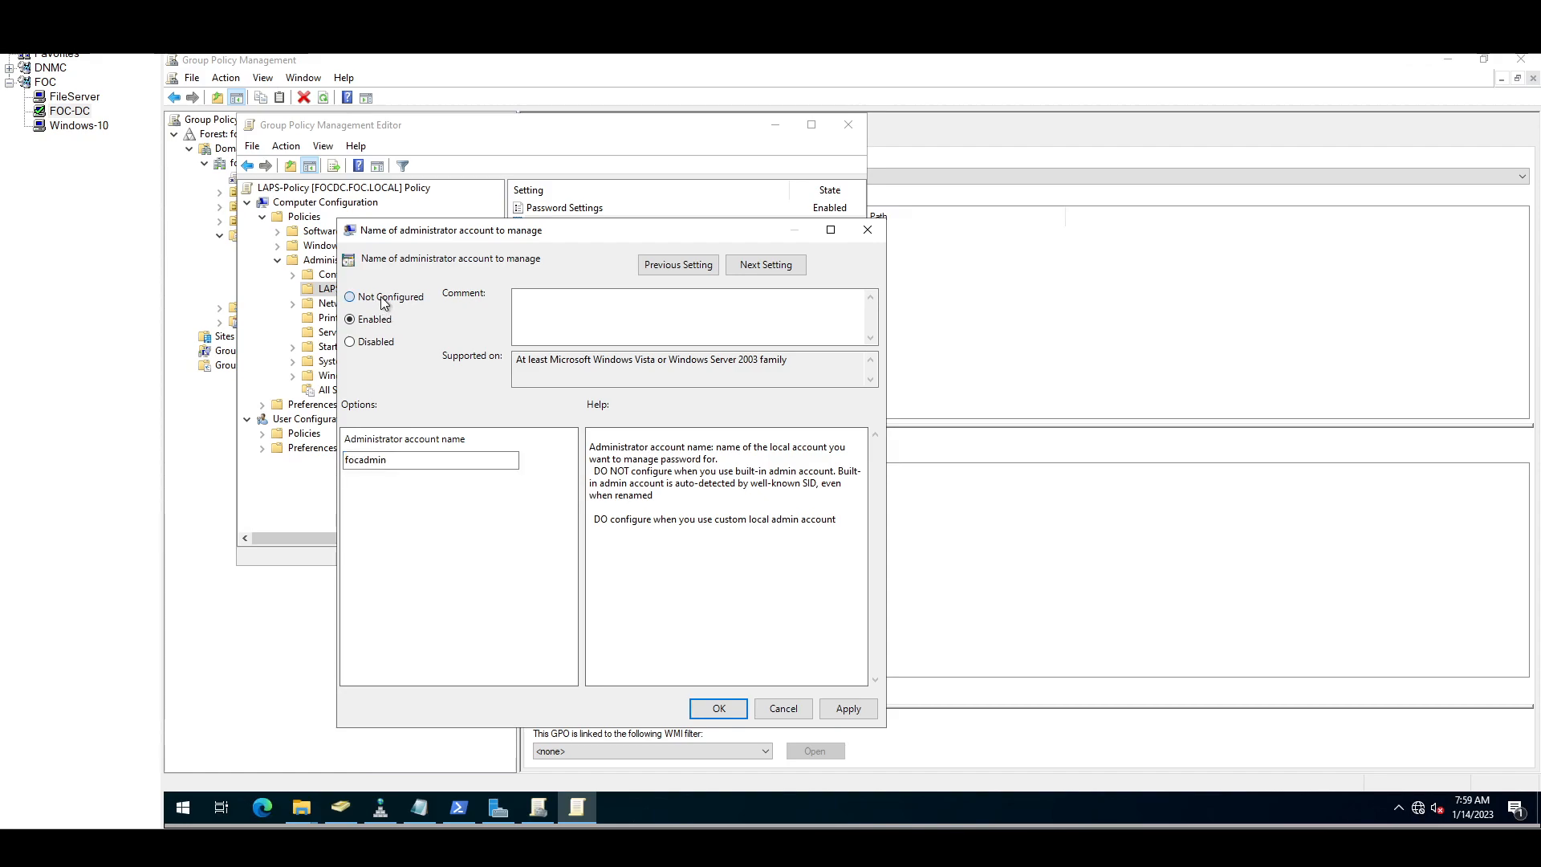
{"action": "left_click", "coordinate": [785, 710]}
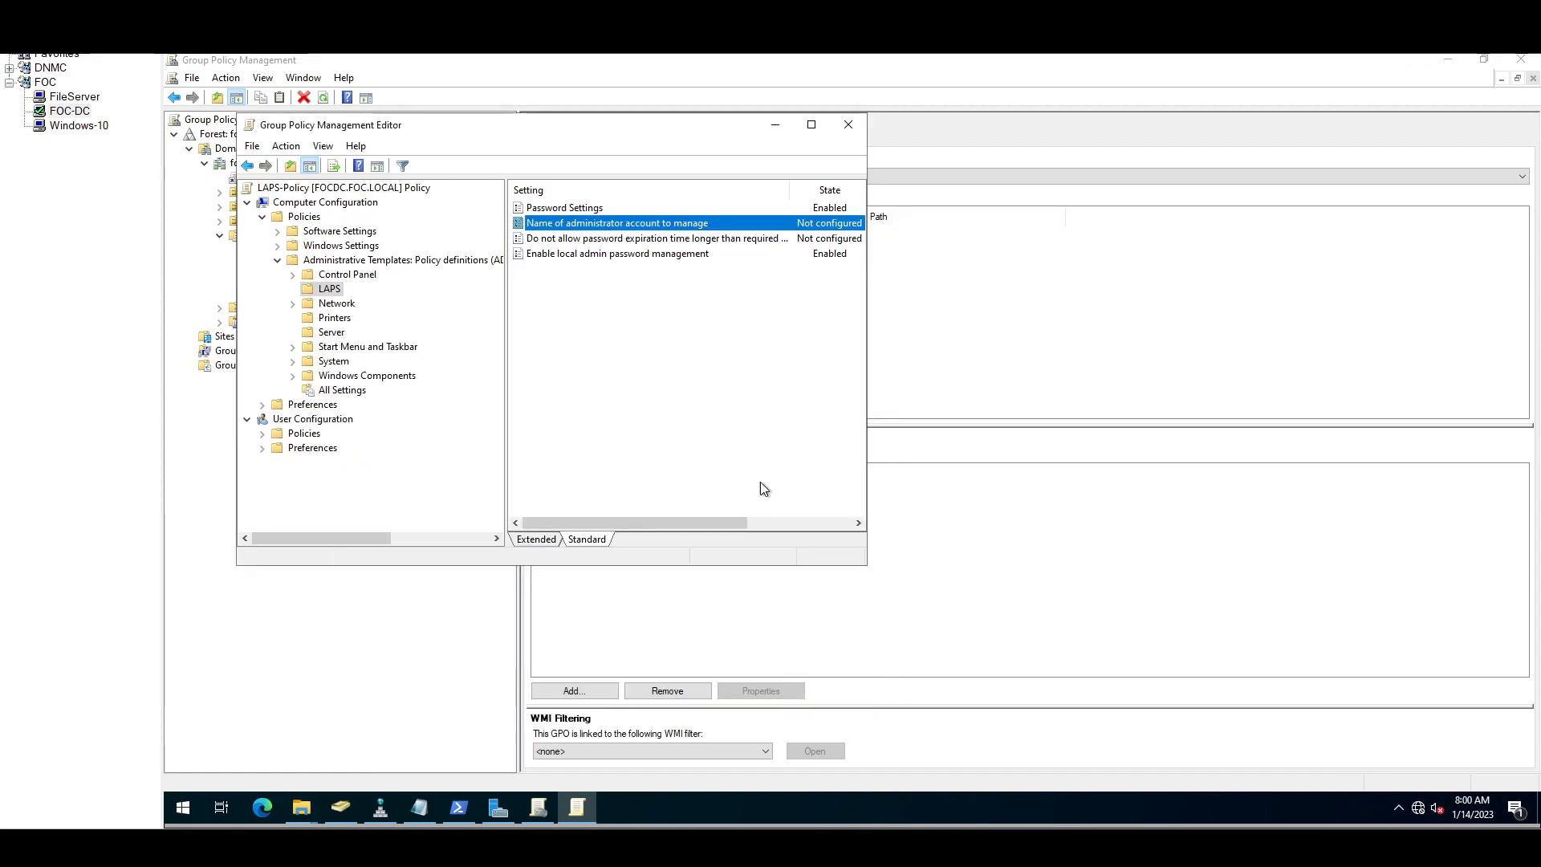
Step: Enable 'Do not allow password expiration time longer than required by policy' and apply it
{"action": "double_click", "coordinate": [557, 239]}
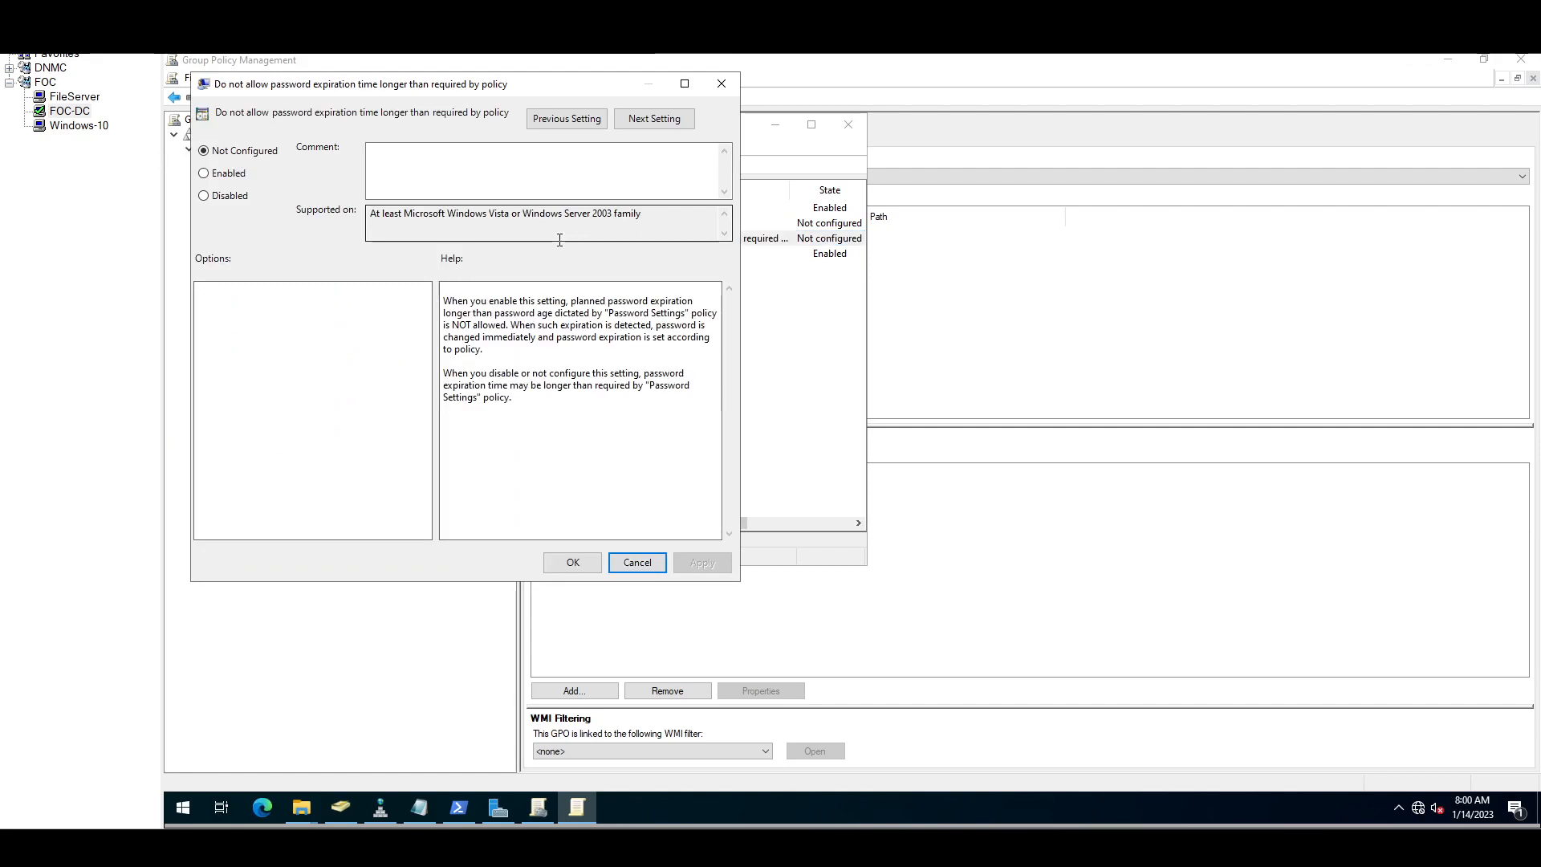
{"action": "left_click", "coordinate": [228, 172]}
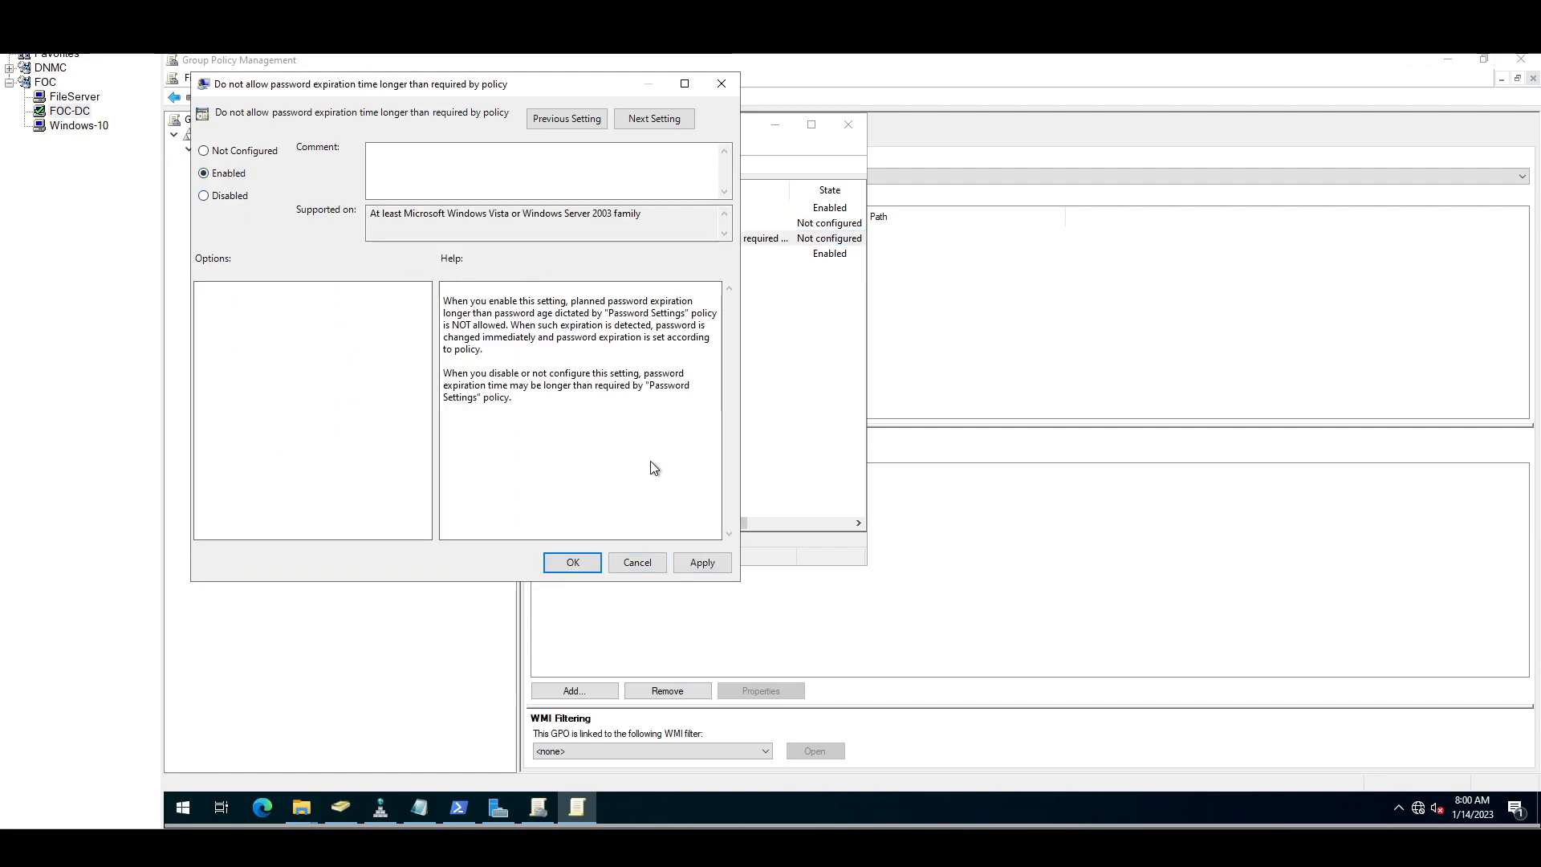
{"action": "left_click", "coordinate": [700, 563]}
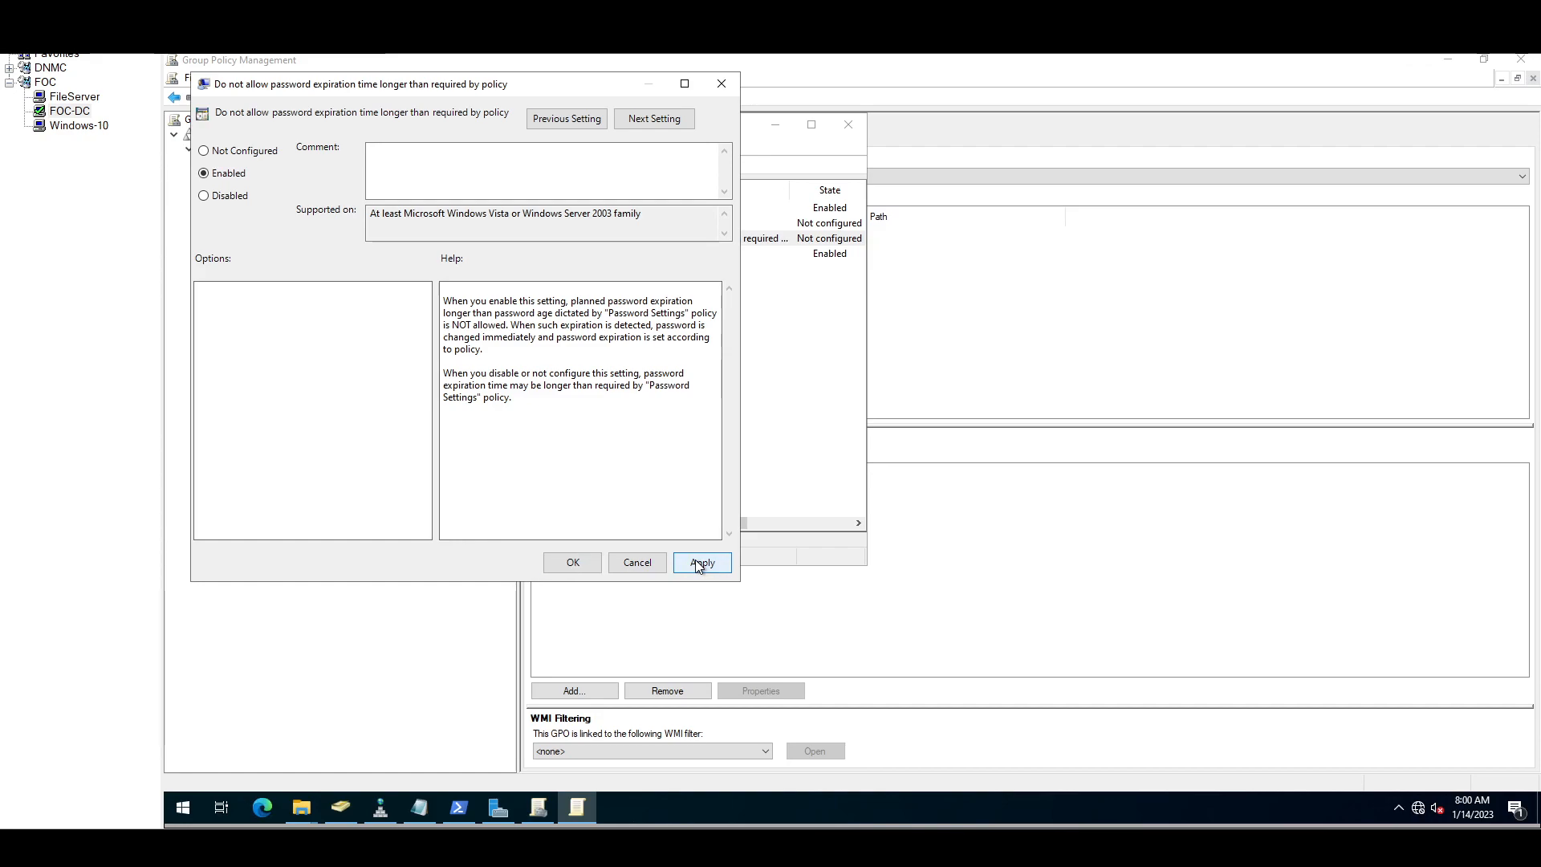
{"action": "left_click", "coordinate": [573, 563]}
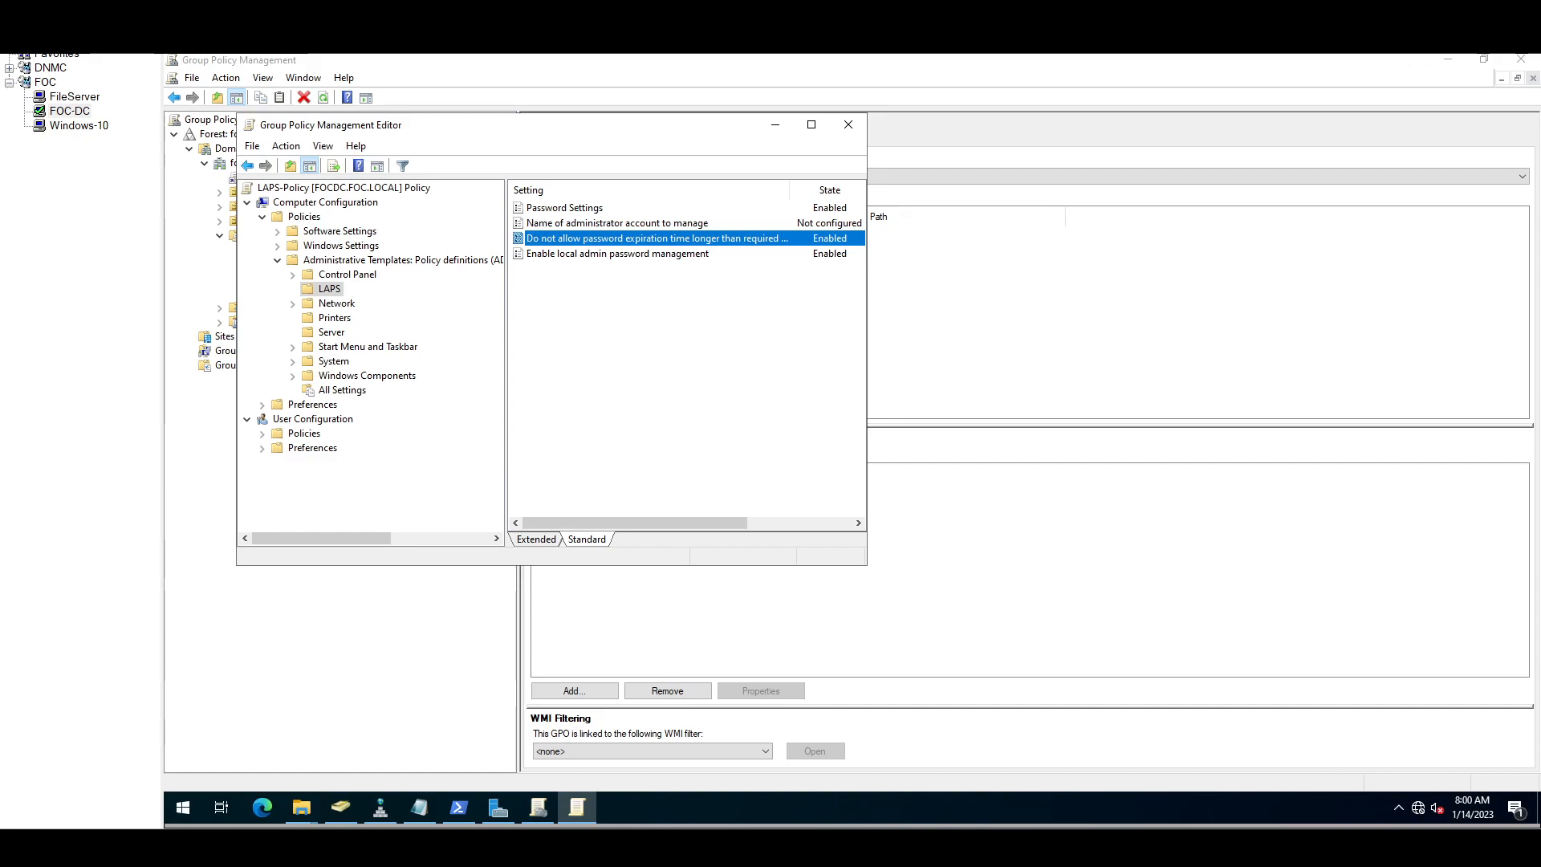
Step: Close the policy editor and link LAPS-Client and LAPS-Policy to the FOCClients OU
{"action": "left_click", "coordinate": [849, 126]}
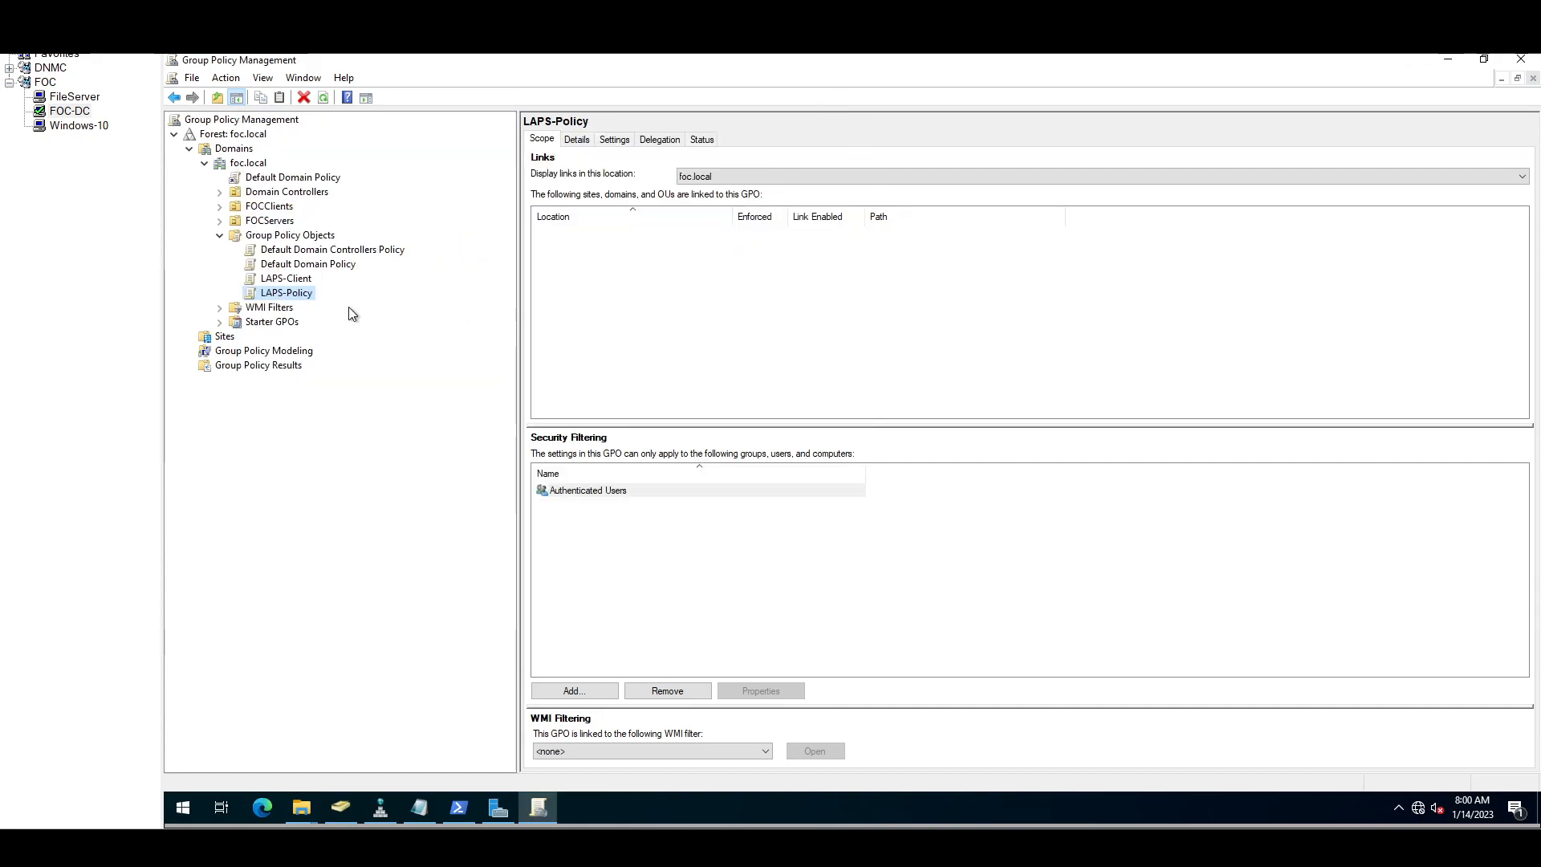
{"action": "left_click", "coordinate": [280, 208]}
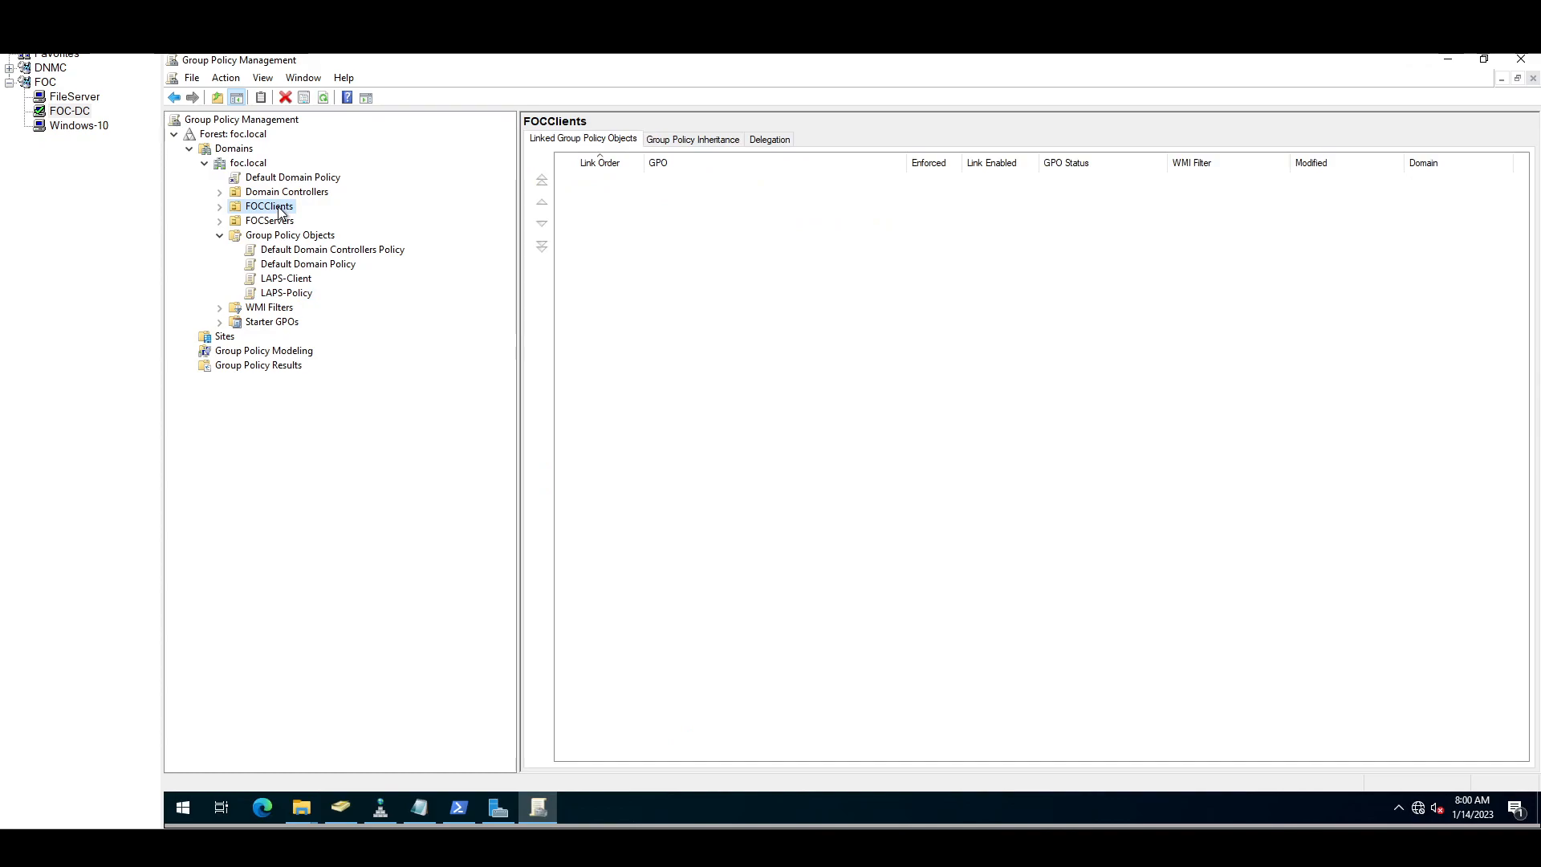
{"action": "right_click", "coordinate": [280, 210]}
{"action": "left_click", "coordinate": [318, 236]}
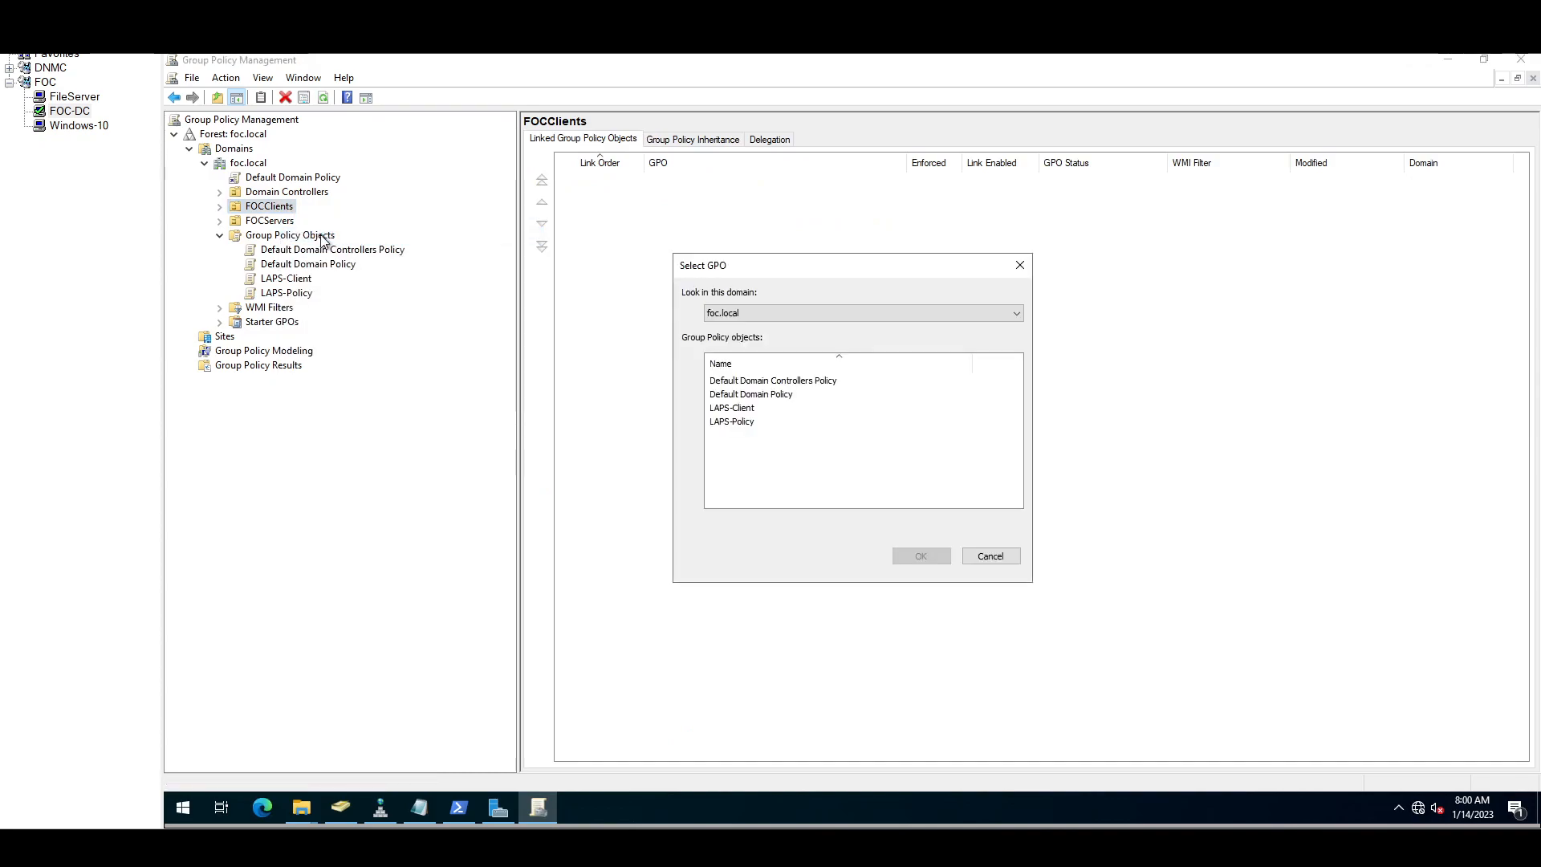
{"action": "left_click", "coordinate": [729, 407]}
{"action": "left_click", "coordinate": [739, 421], "text": "shift"}
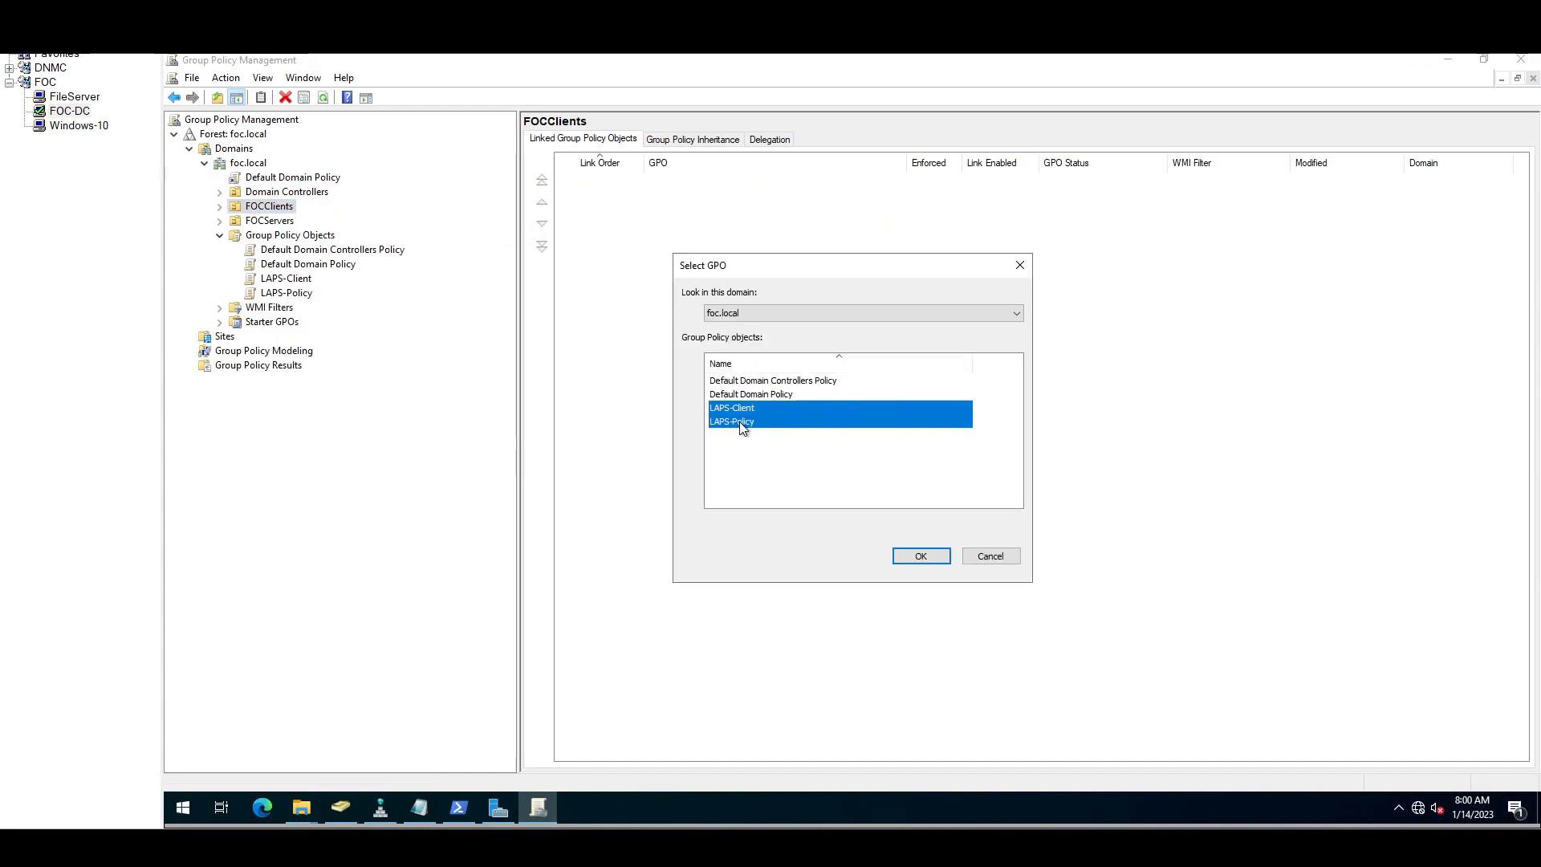
{"action": "left_click", "coordinate": [938, 558]}
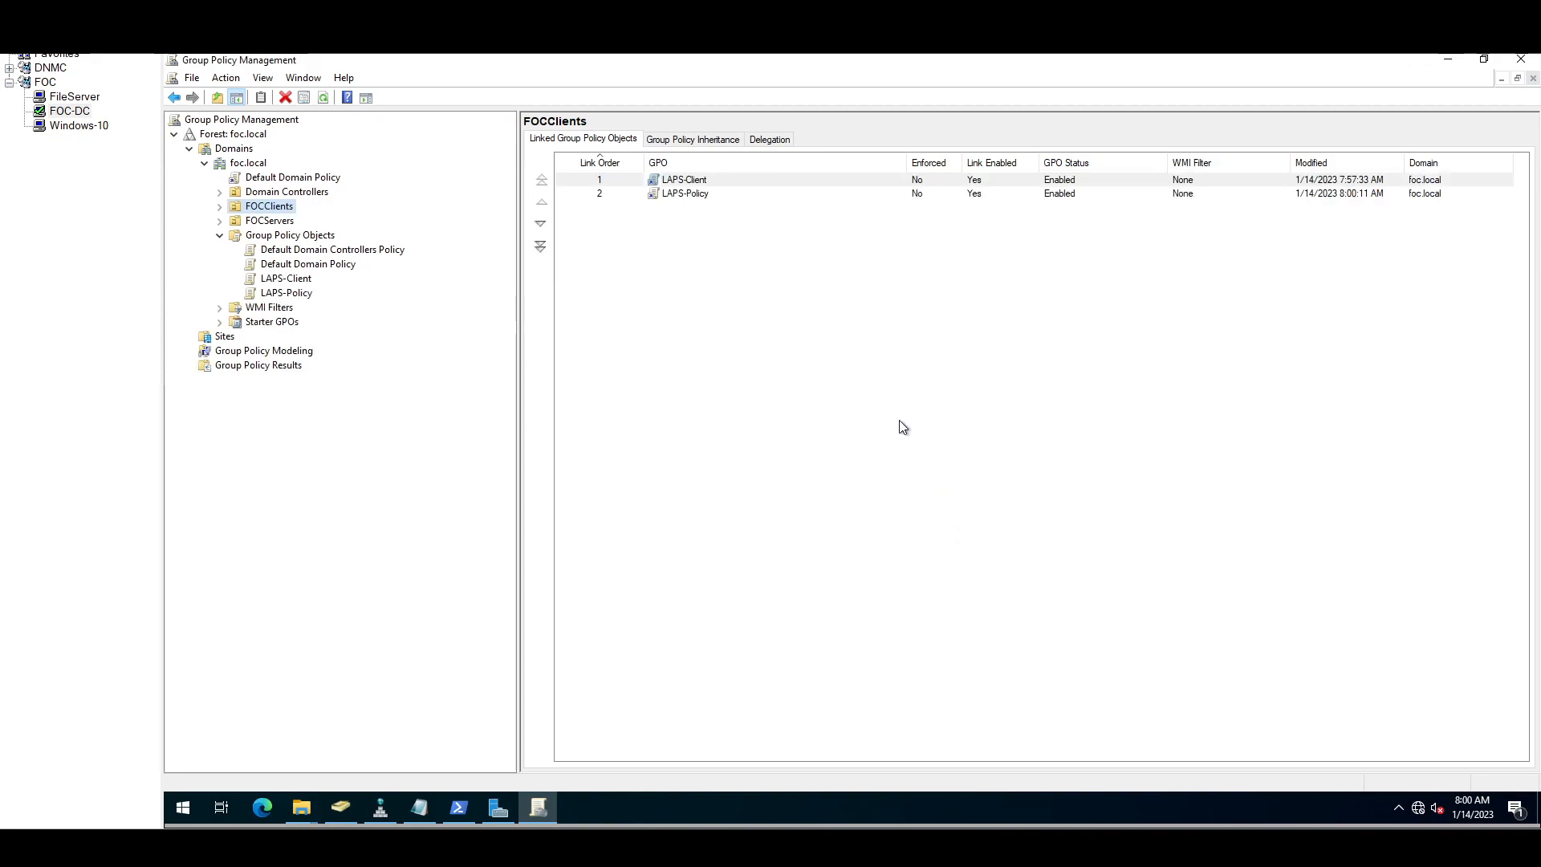
Step: Link the existing LAPS-Client and LAPS-Policy GPOs to the FOCServers OU
{"action": "left_click", "coordinate": [277, 221]}
{"action": "right_click", "coordinate": [277, 220]}
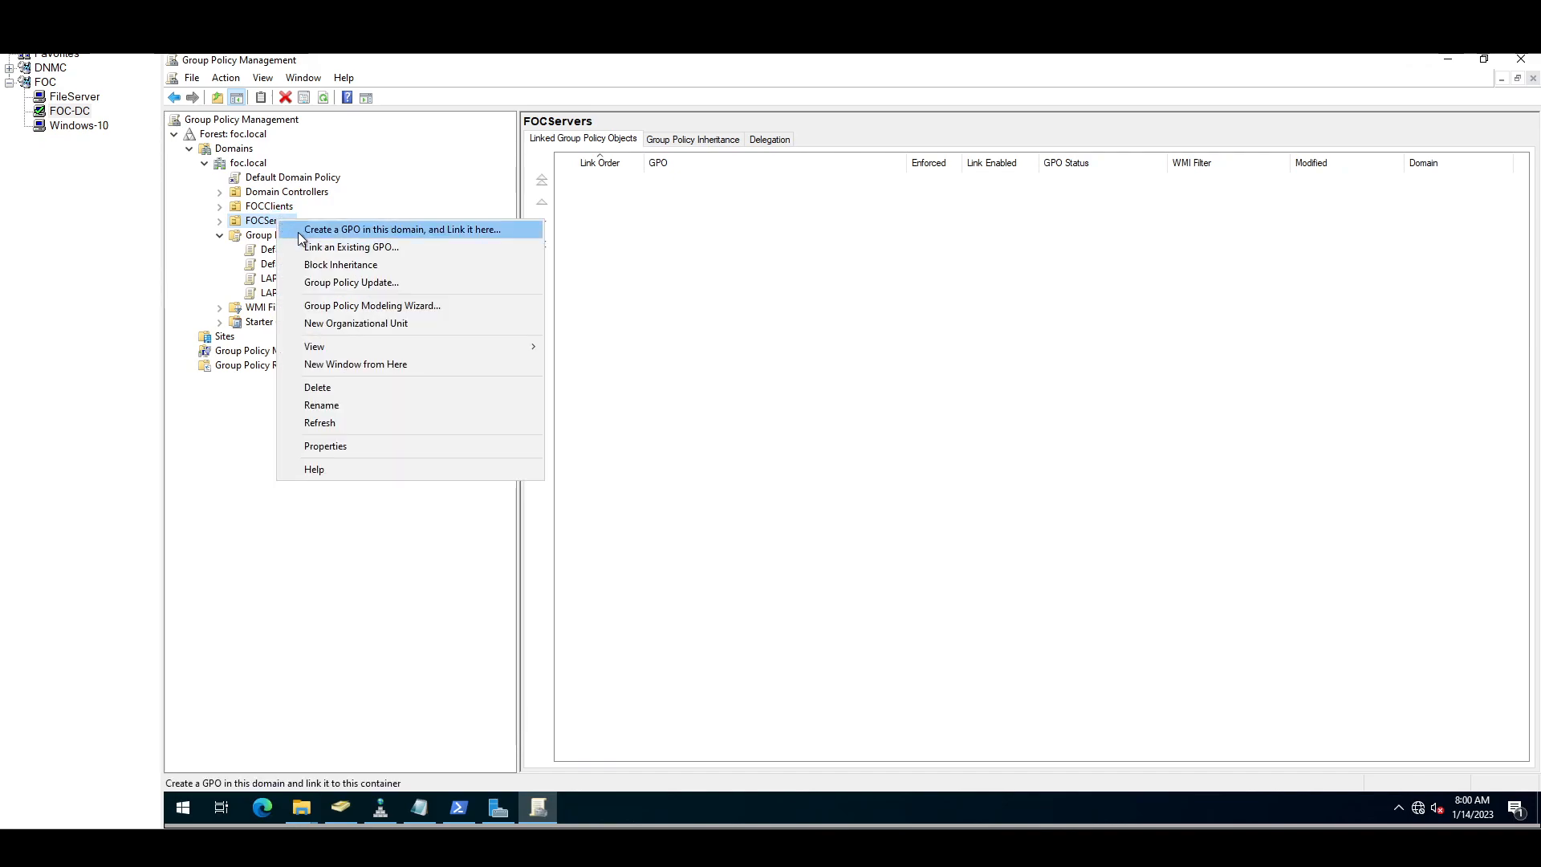
{"action": "left_click", "coordinate": [326, 248]}
{"action": "left_click", "coordinate": [738, 409]}
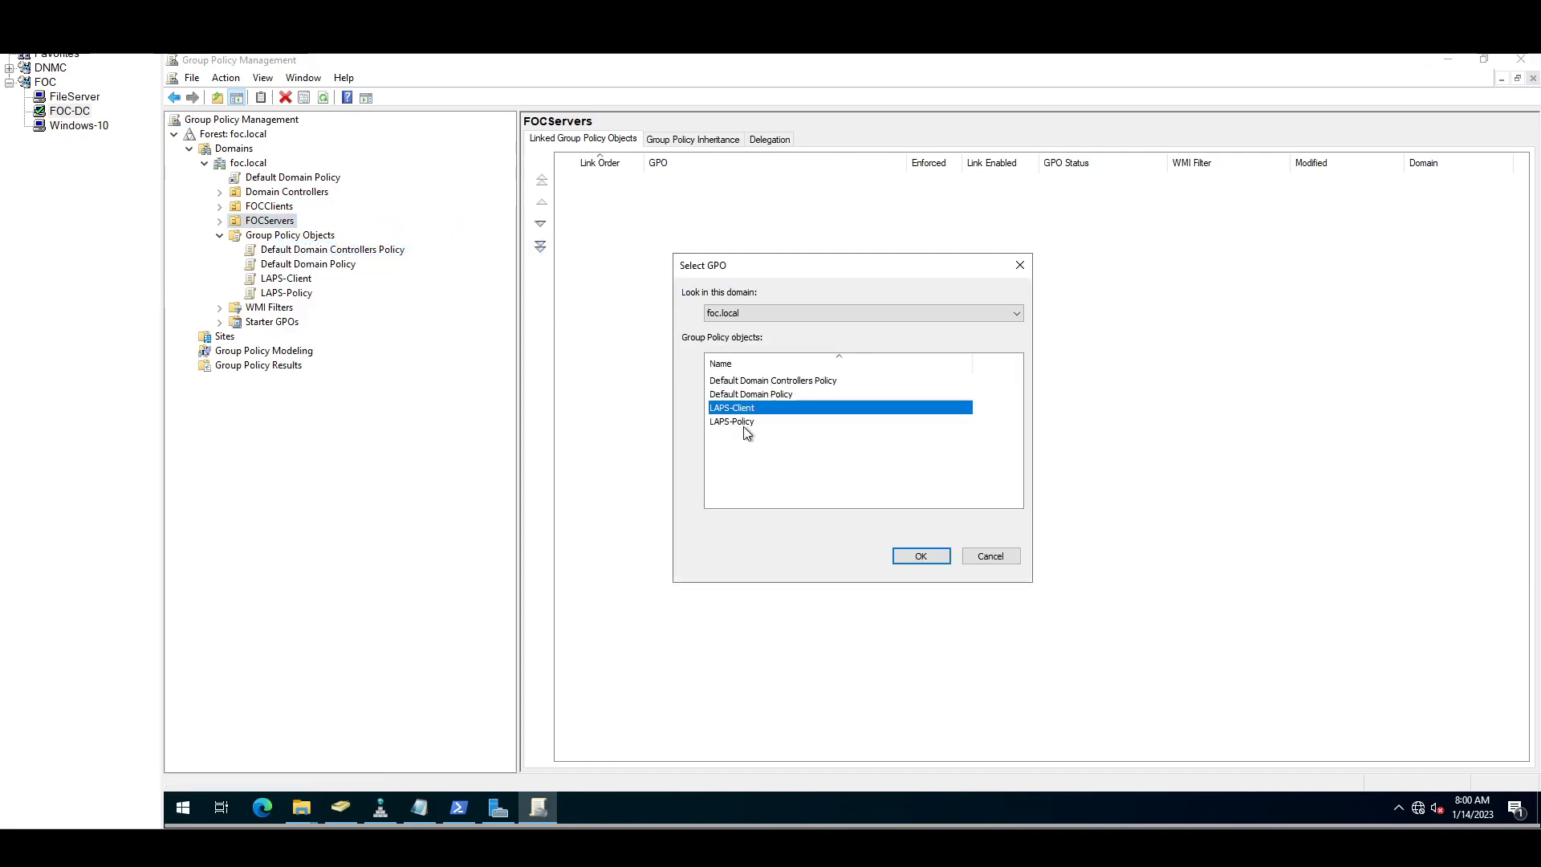
{"action": "left_click", "coordinate": [742, 422], "text": "shift"}
{"action": "left_click", "coordinate": [921, 556]}
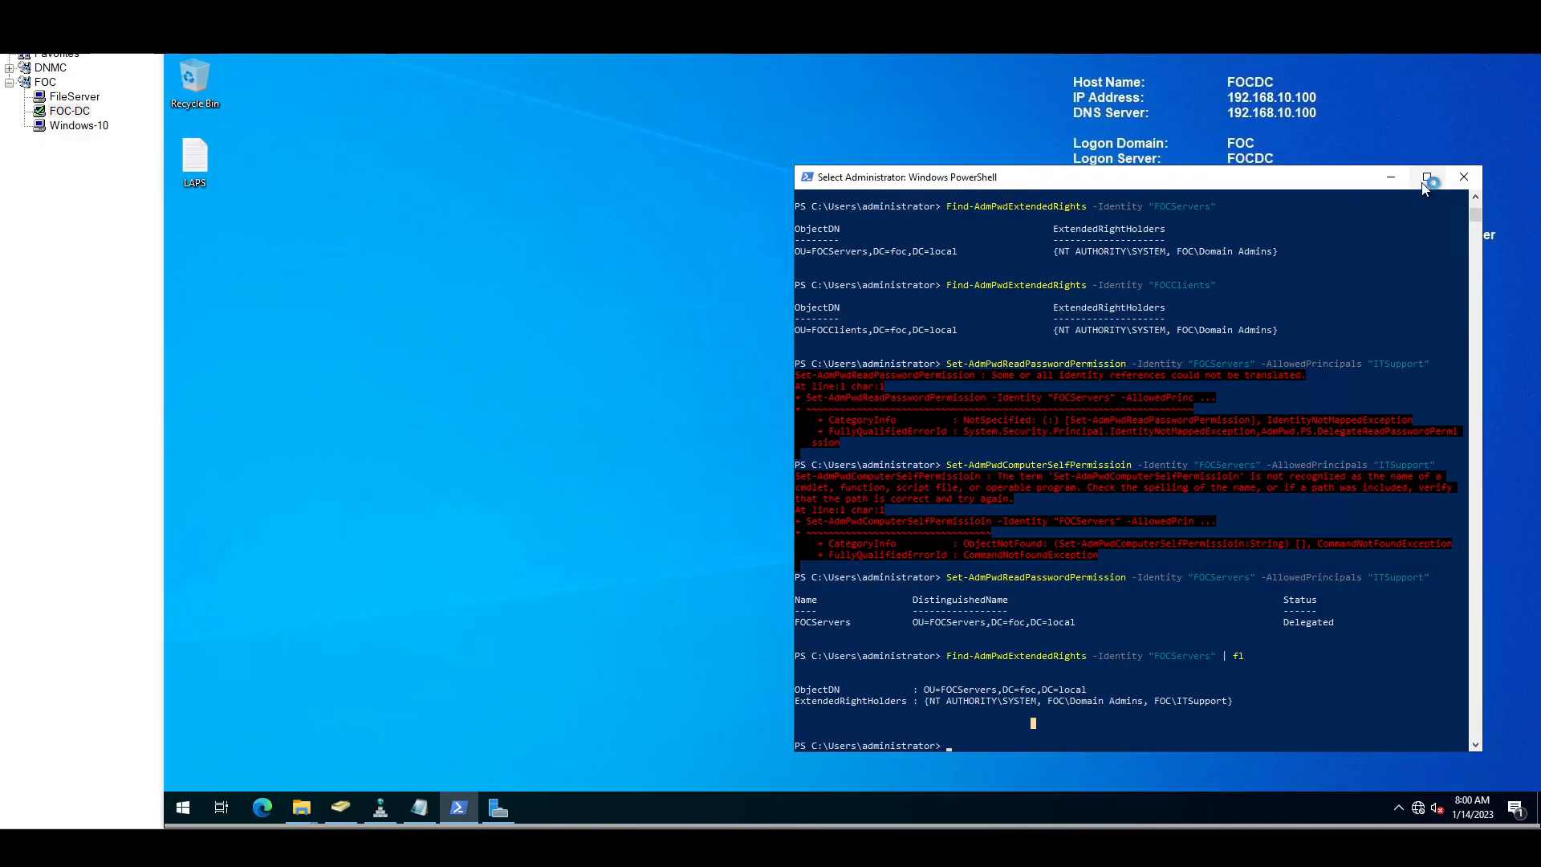
Step: Close PowerShell and open Command Prompt as administrator on FOCDC
{"action": "left_click", "coordinate": [1464, 178]}
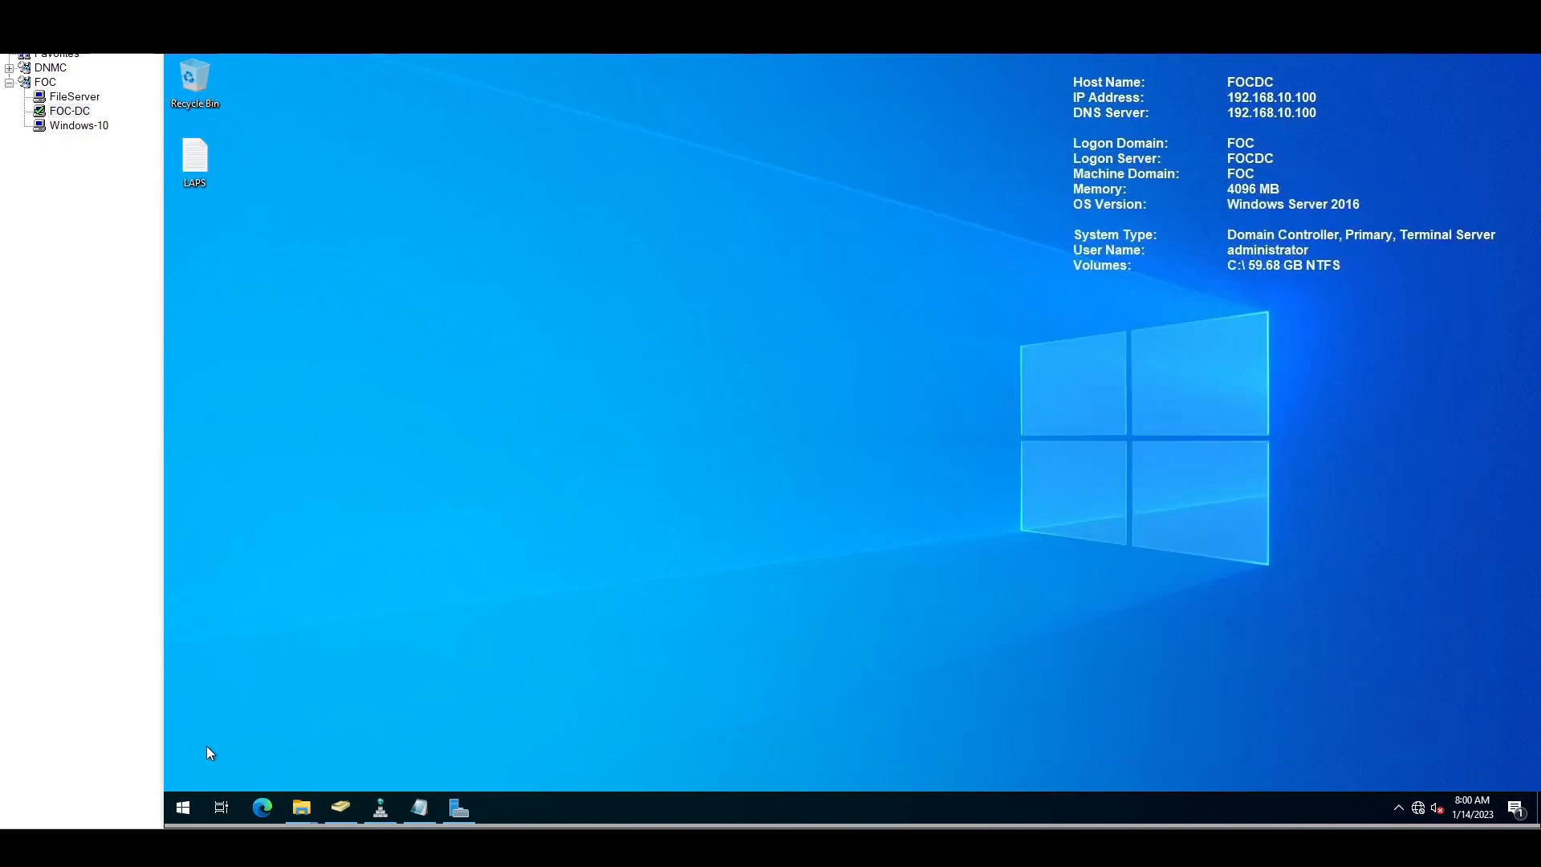
{"action": "left_click", "coordinate": [181, 810]}
{"action": "type", "text": "cmd"}
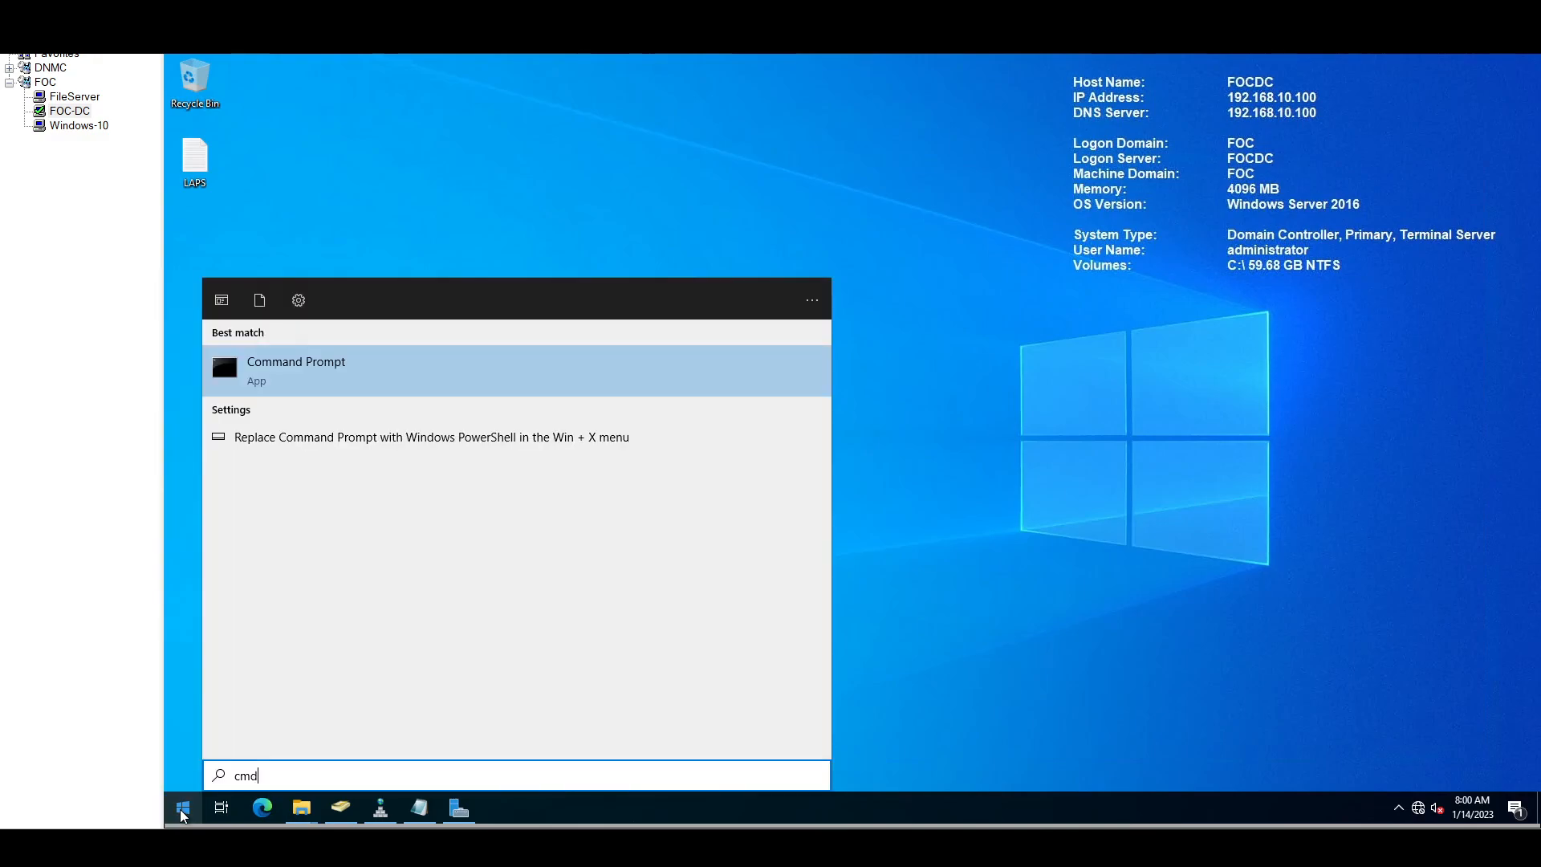
{"action": "right_click", "coordinate": [259, 381]}
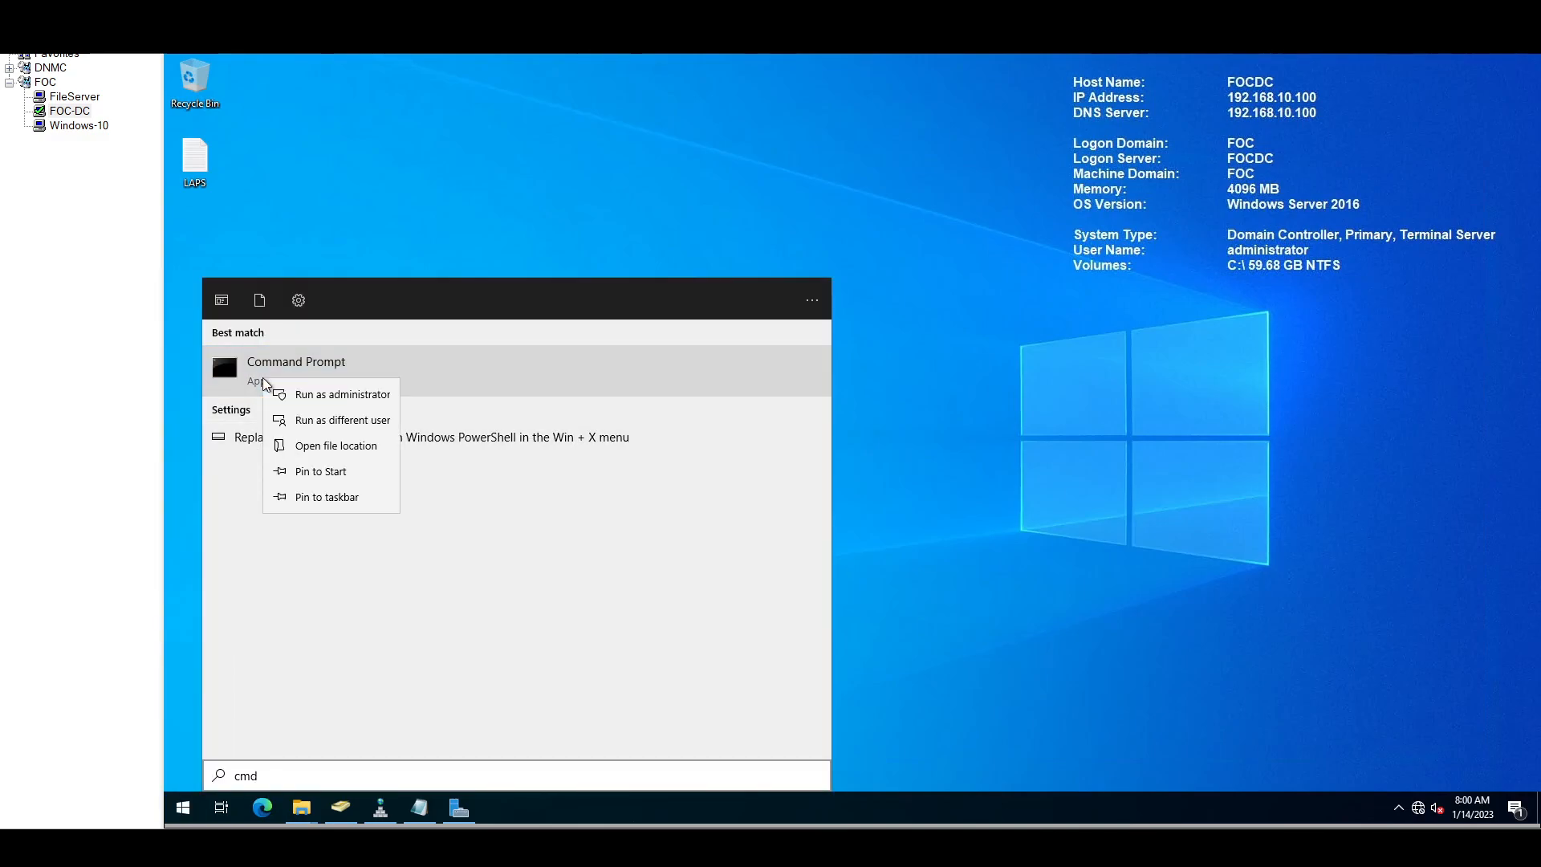
{"action": "left_click", "coordinate": [343, 394]}
Step: Run gpupdate /force, then switch to the FileServer session
{"action": "left_click", "coordinate": [588, 292]}
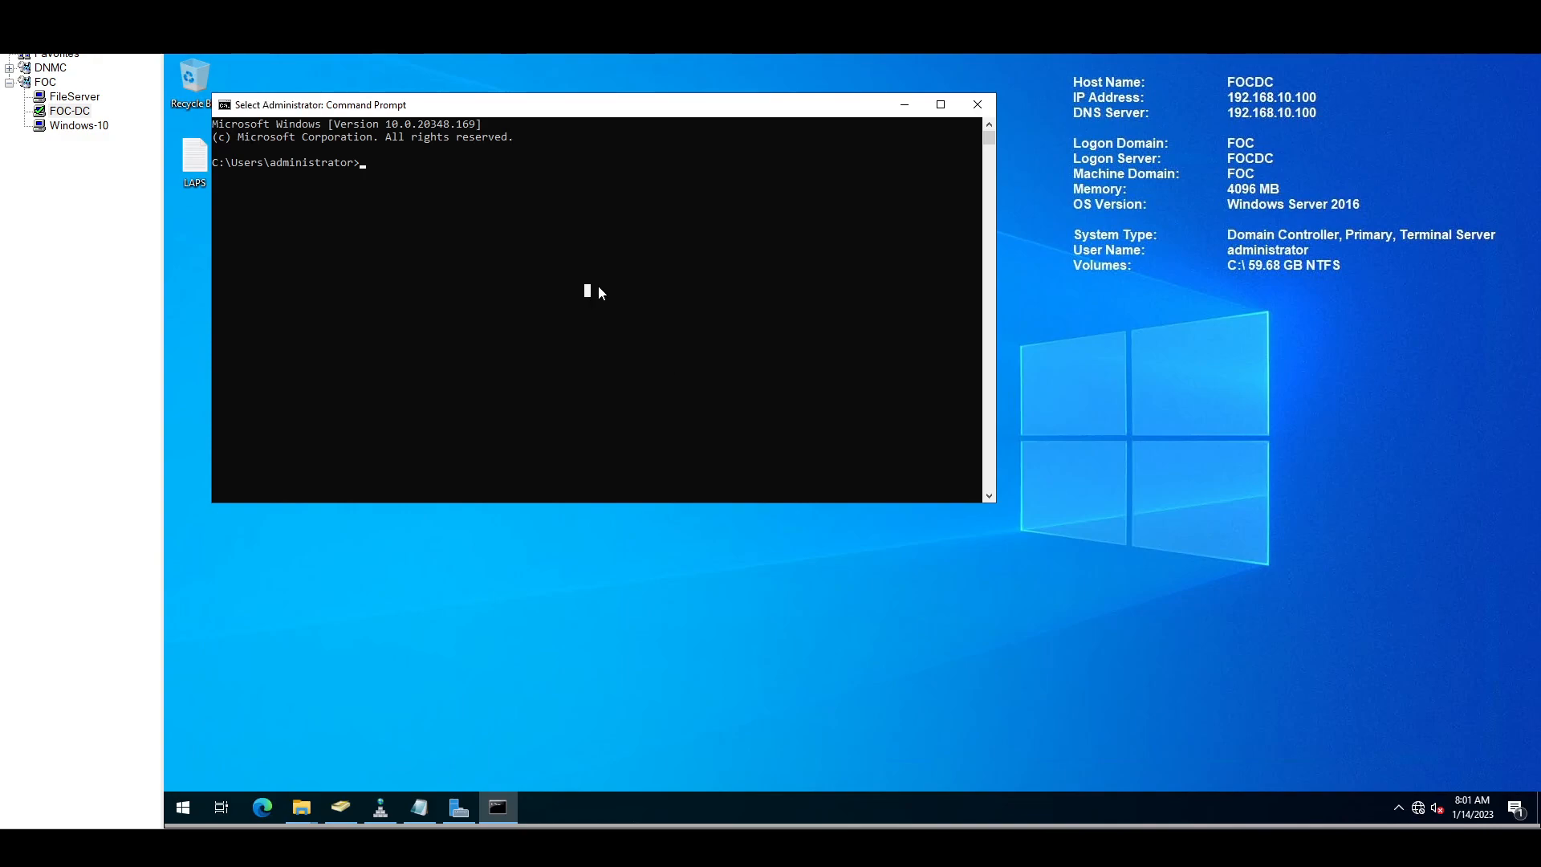
{"action": "type", "text": "gpupdate /force"}
{"action": "key", "text": "Return"}
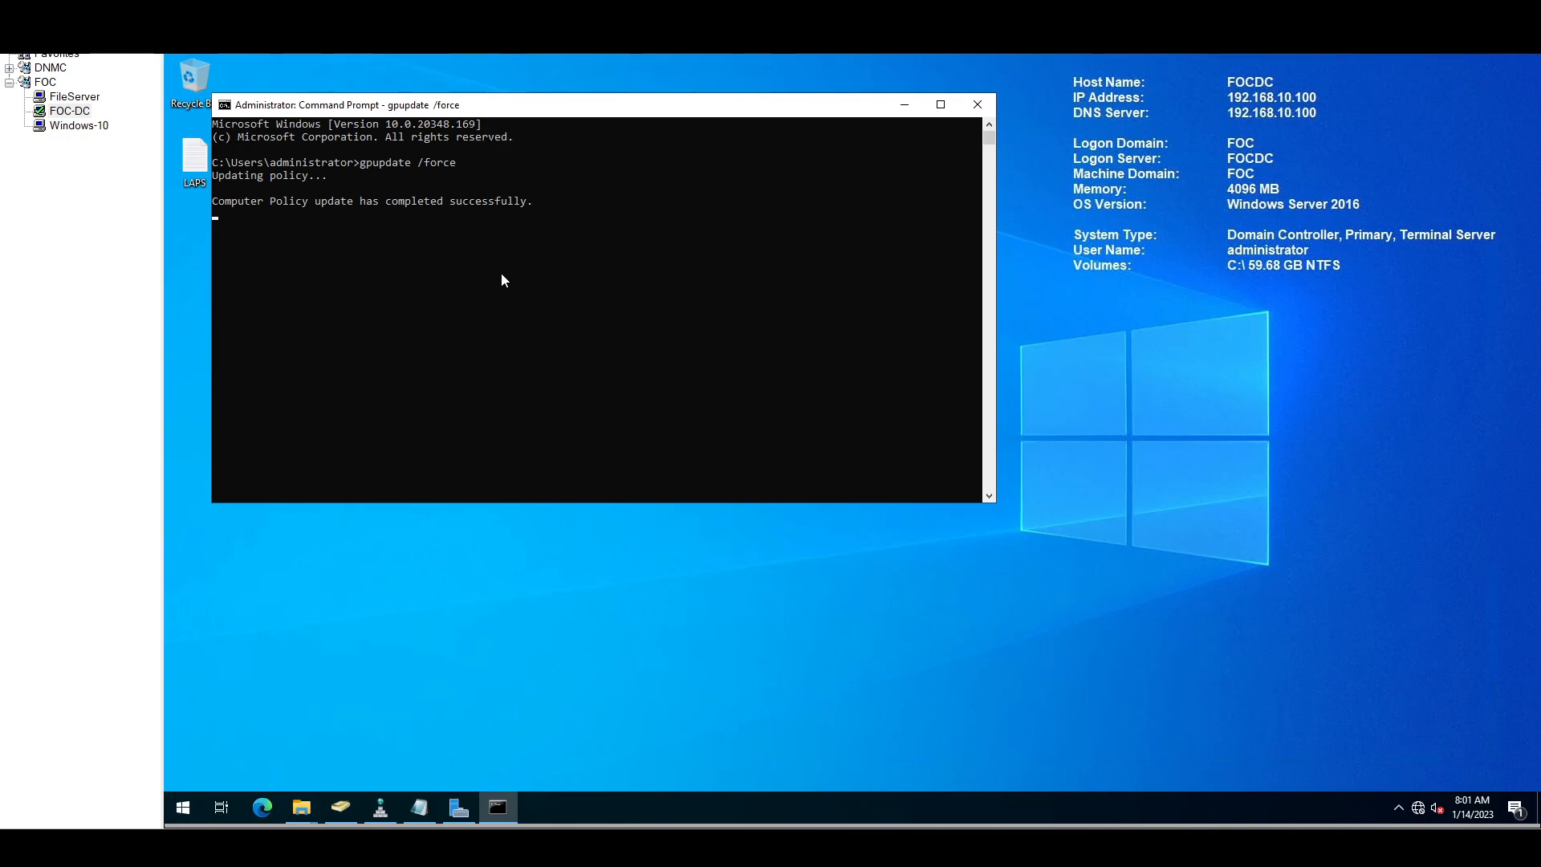
{"action": "left_click", "coordinate": [72, 97]}
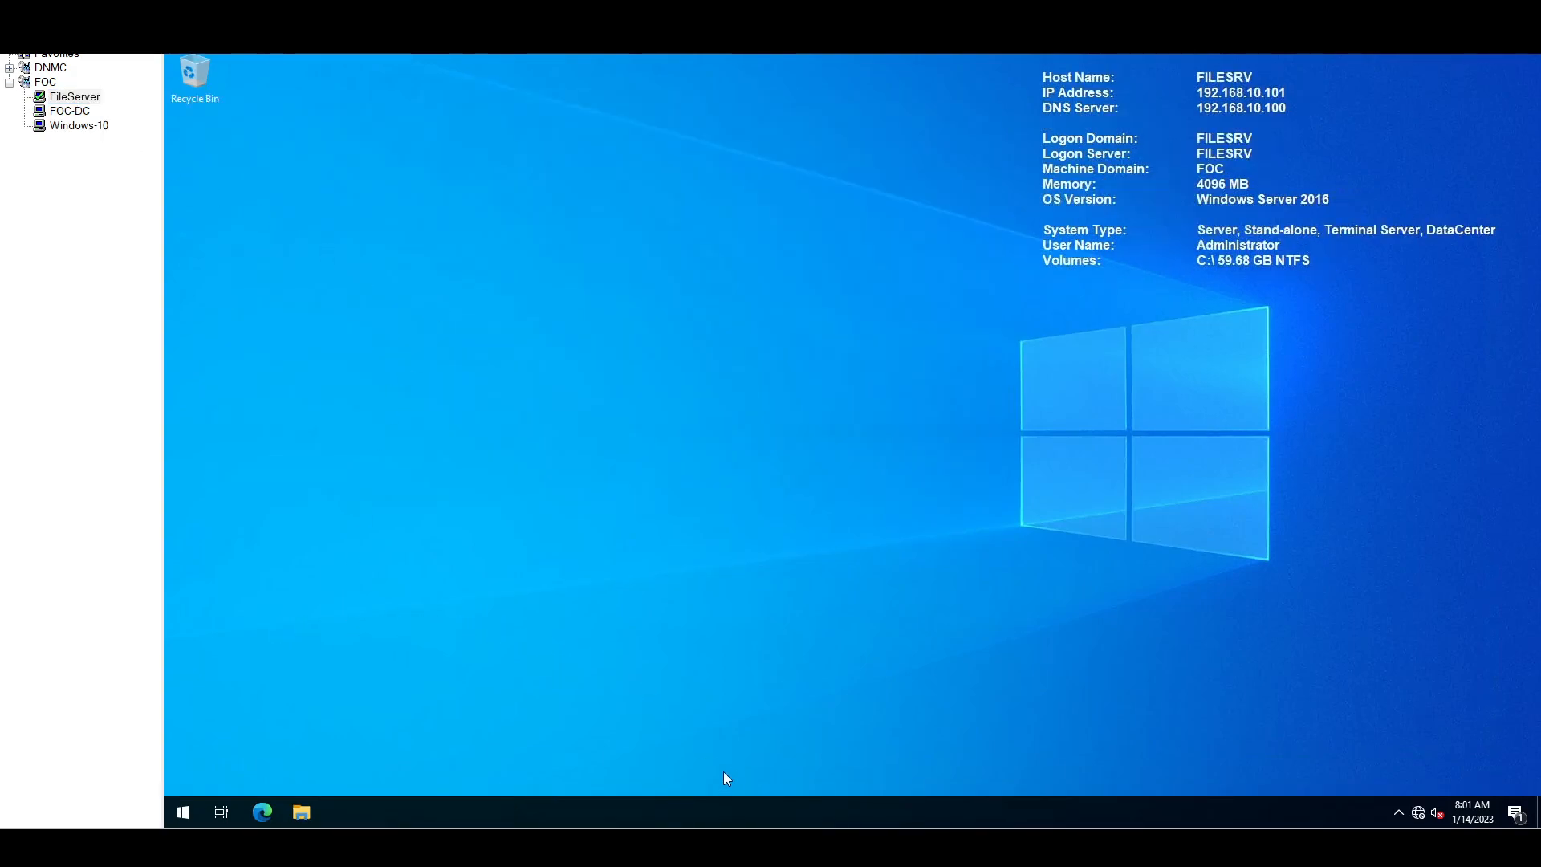
Step: Use Power > Restart Guest on the Windows 10 VM, then on the Client22 VM
{"action": "mouse_move", "coordinate": [1252, 831]}
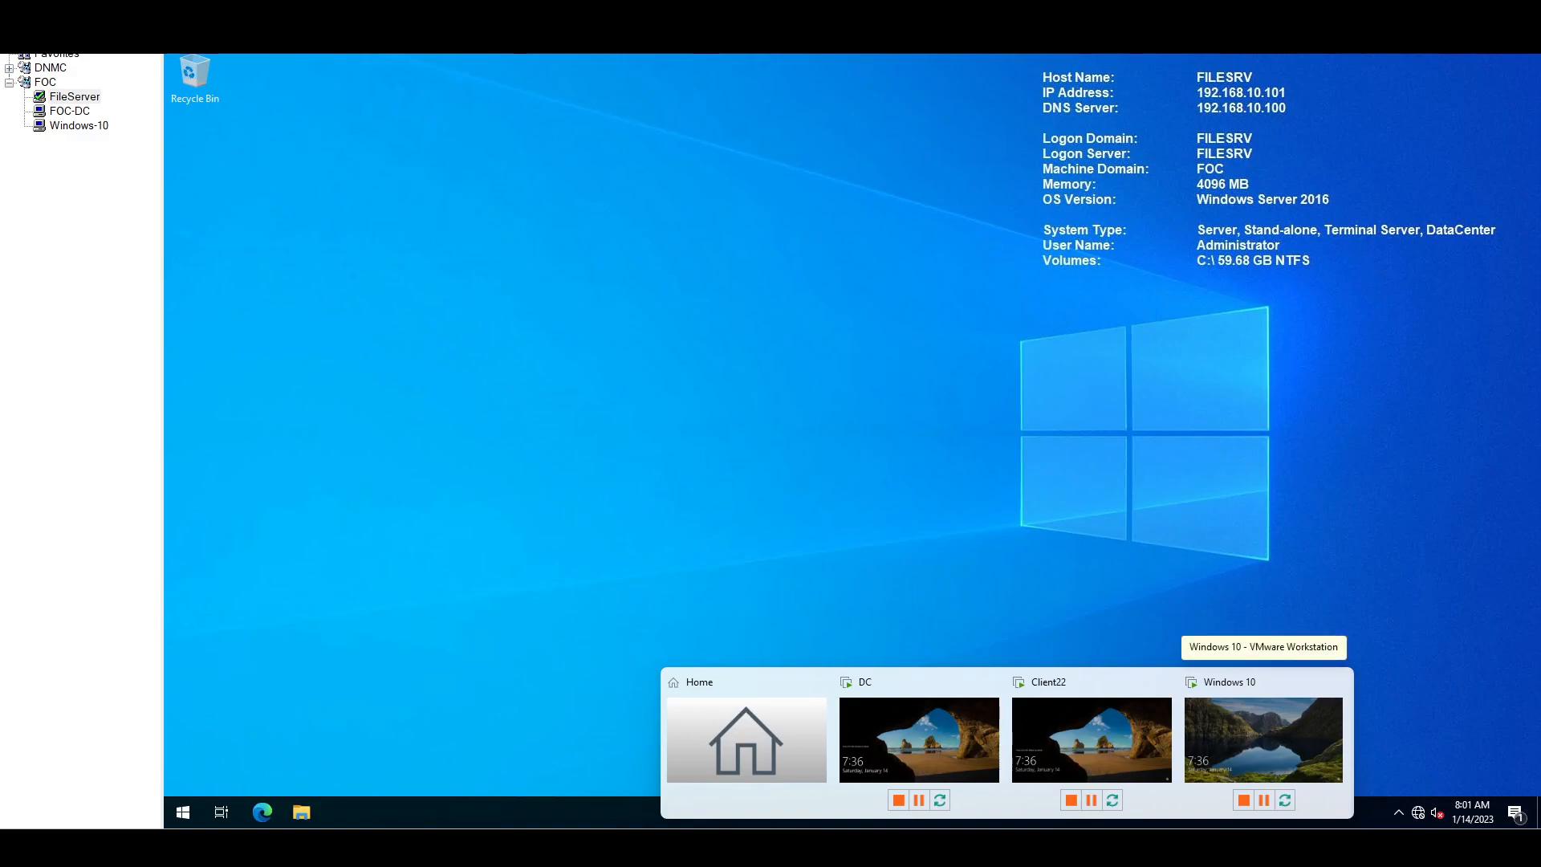
{"action": "left_click", "coordinate": [1024, 739]}
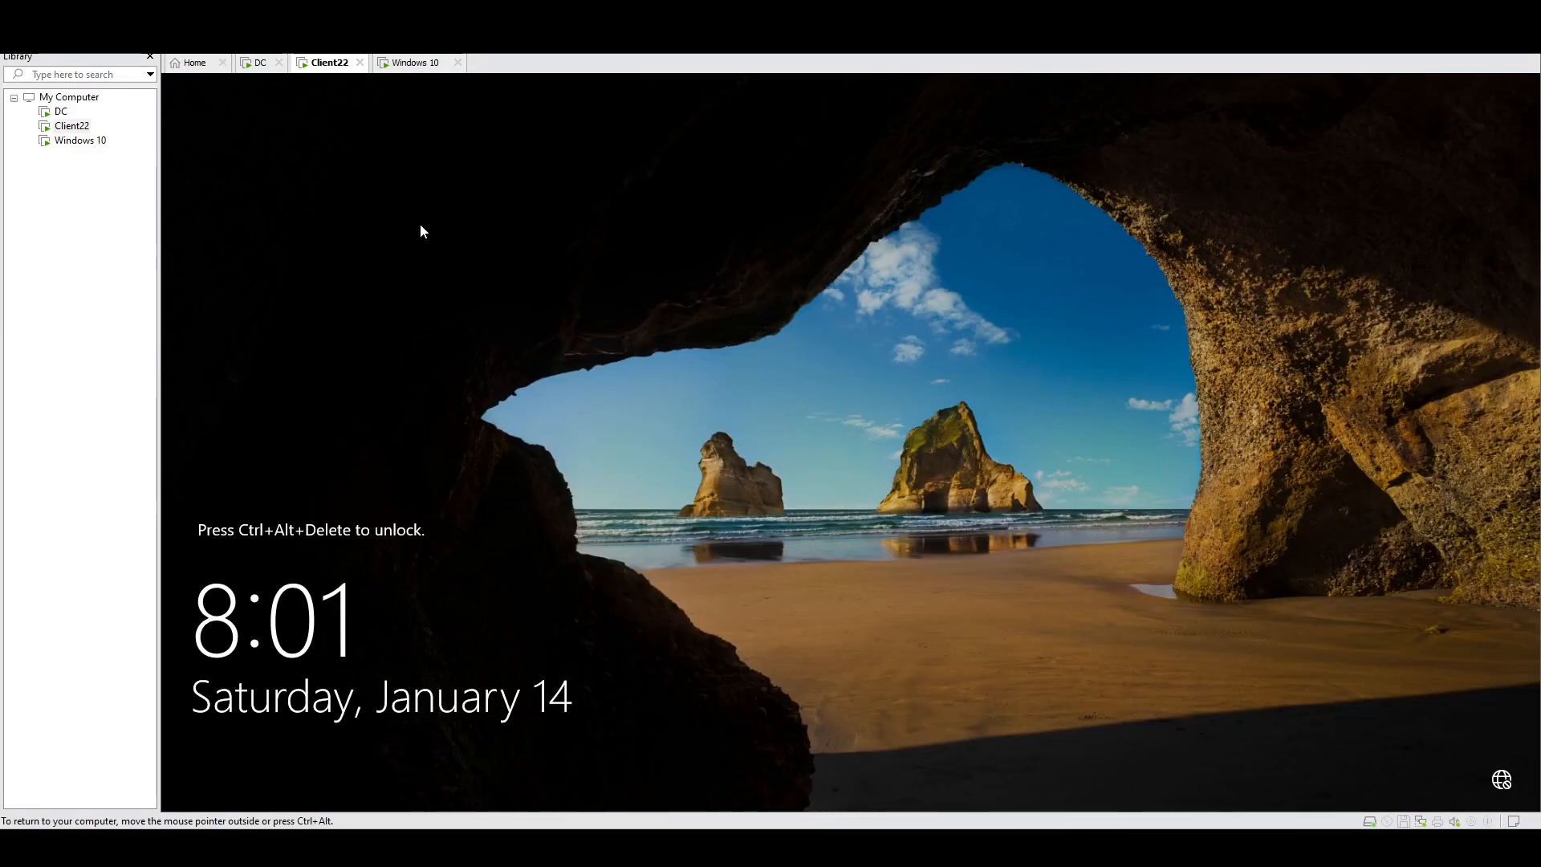
{"action": "left_click", "coordinate": [406, 64]}
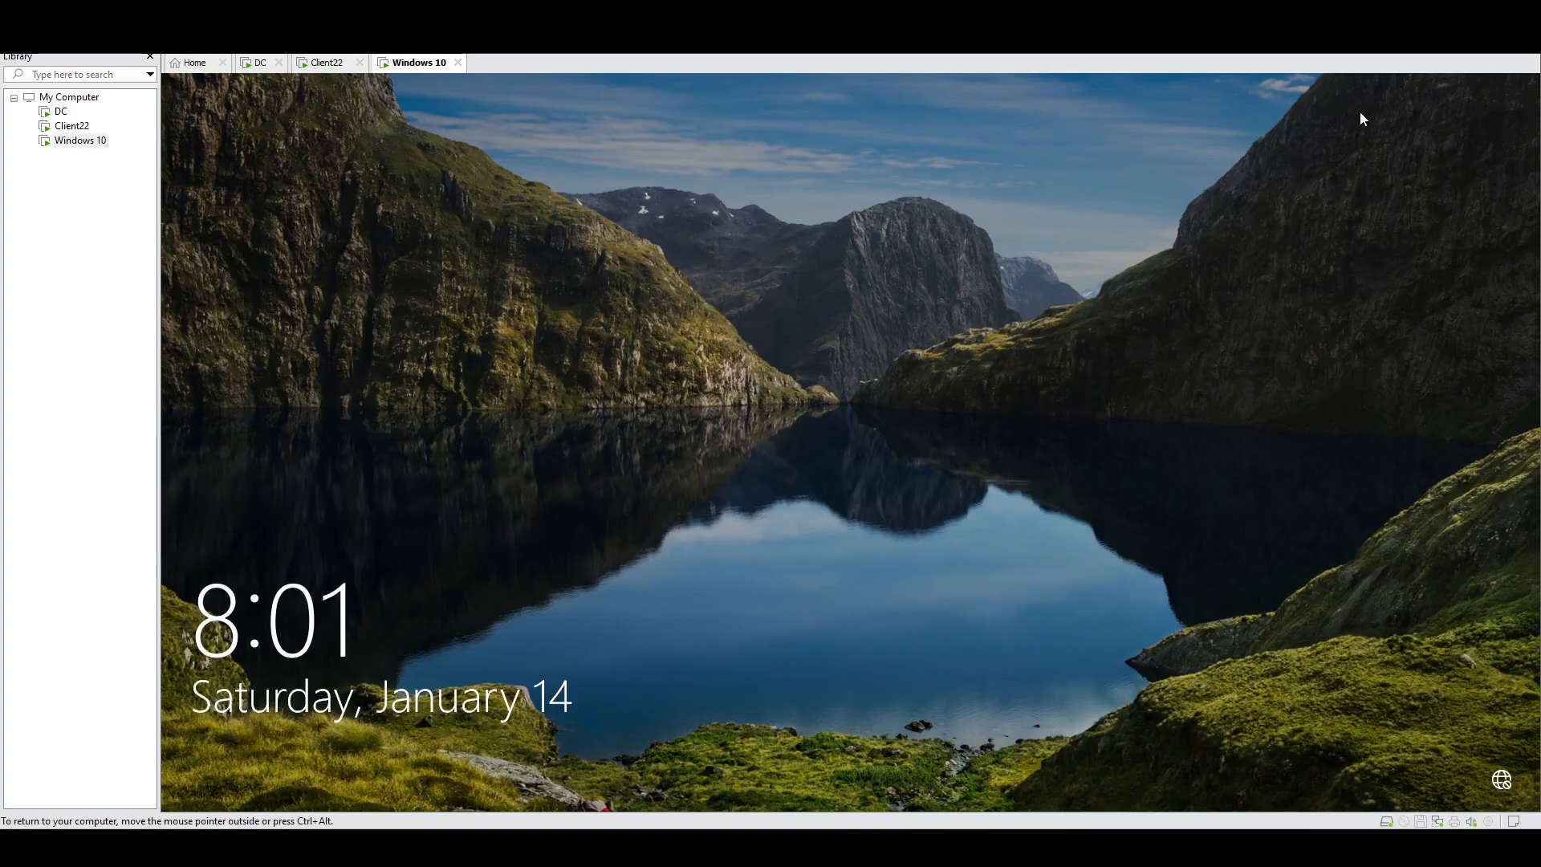
{"action": "right_click", "coordinate": [88, 141]}
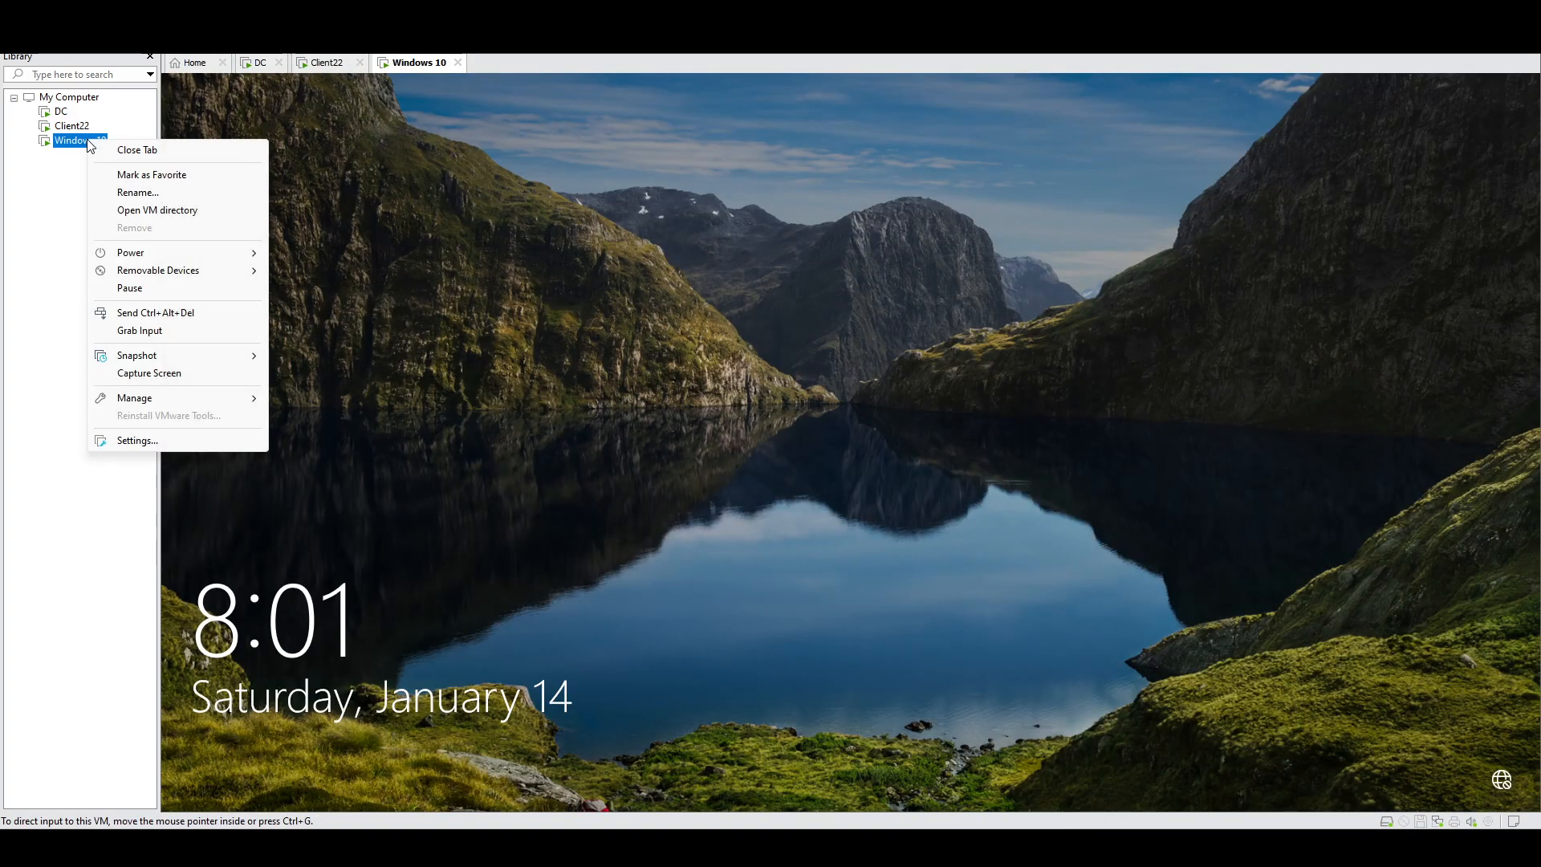
{"action": "mouse_move", "coordinate": [207, 257]}
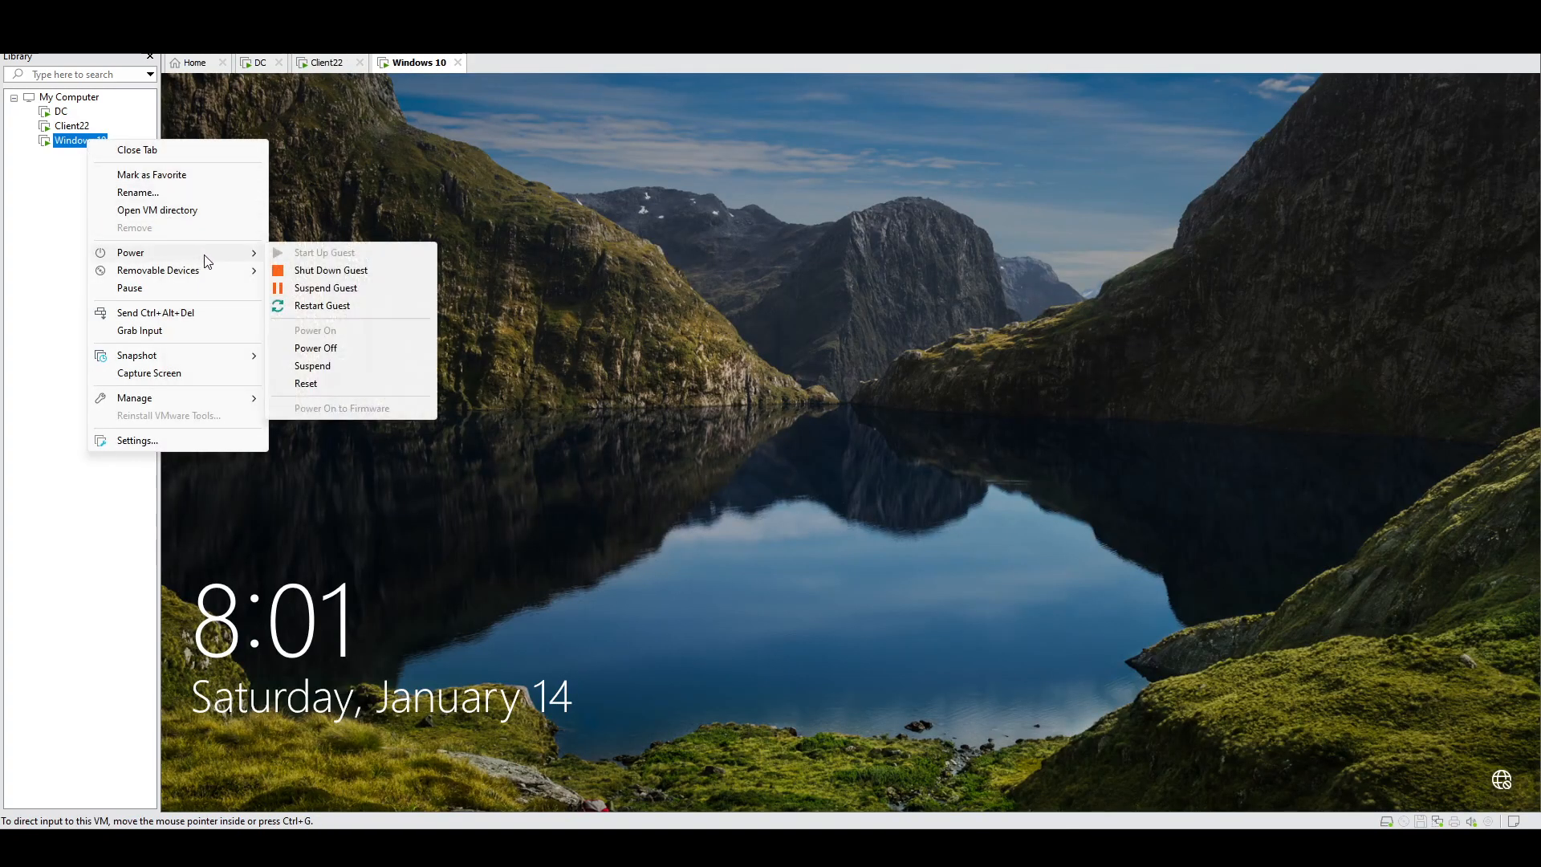
{"action": "left_click", "coordinate": [354, 308]}
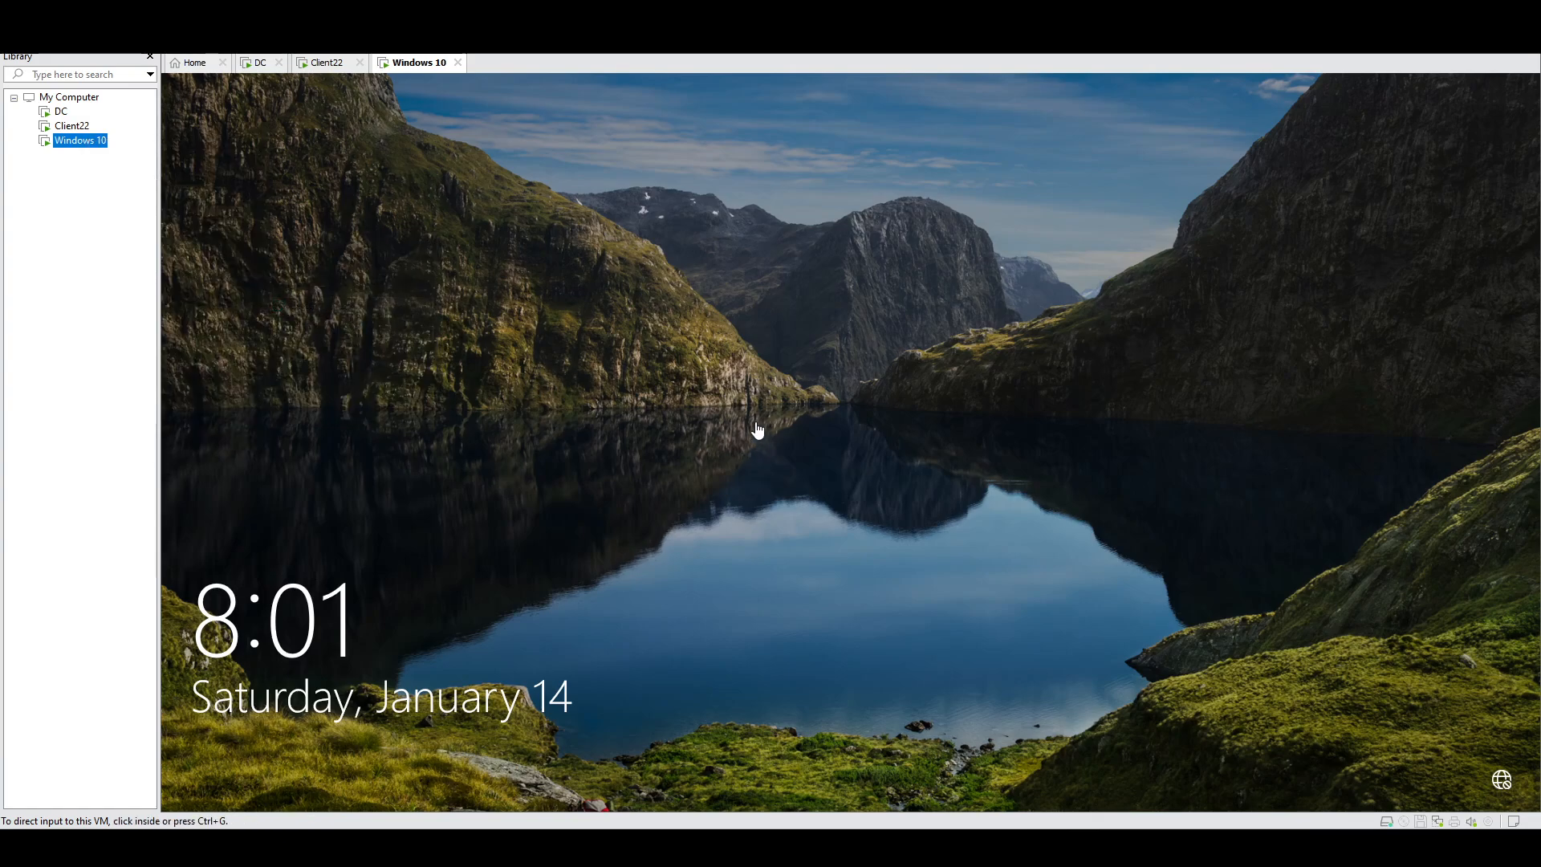
{"action": "left_click", "coordinate": [70, 126]}
{"action": "right_click", "coordinate": [69, 126]}
{"action": "mouse_move", "coordinate": [203, 239]}
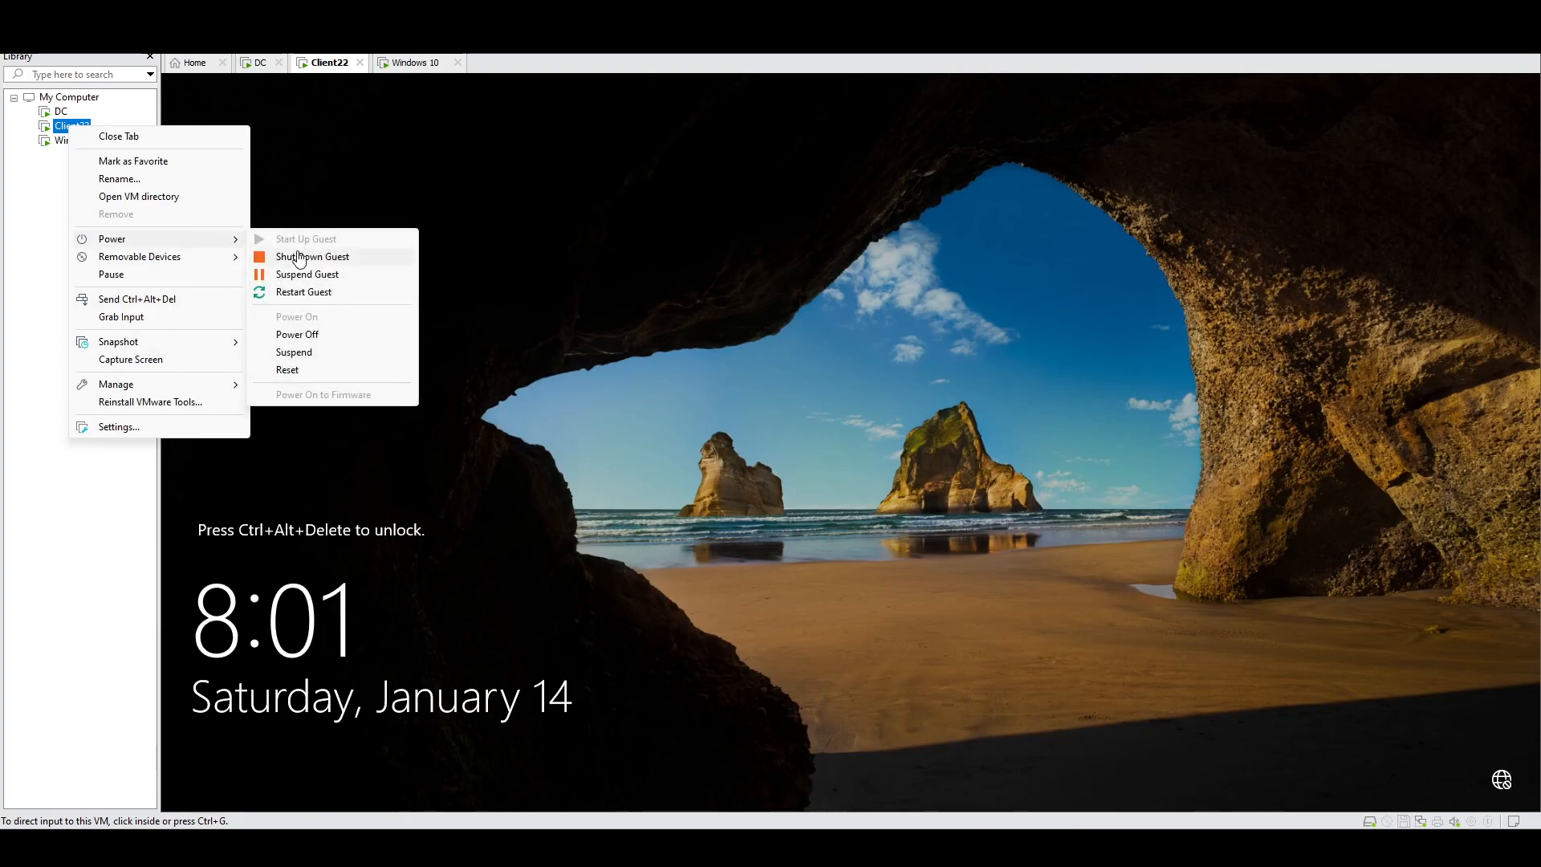
{"action": "left_click", "coordinate": [305, 292]}
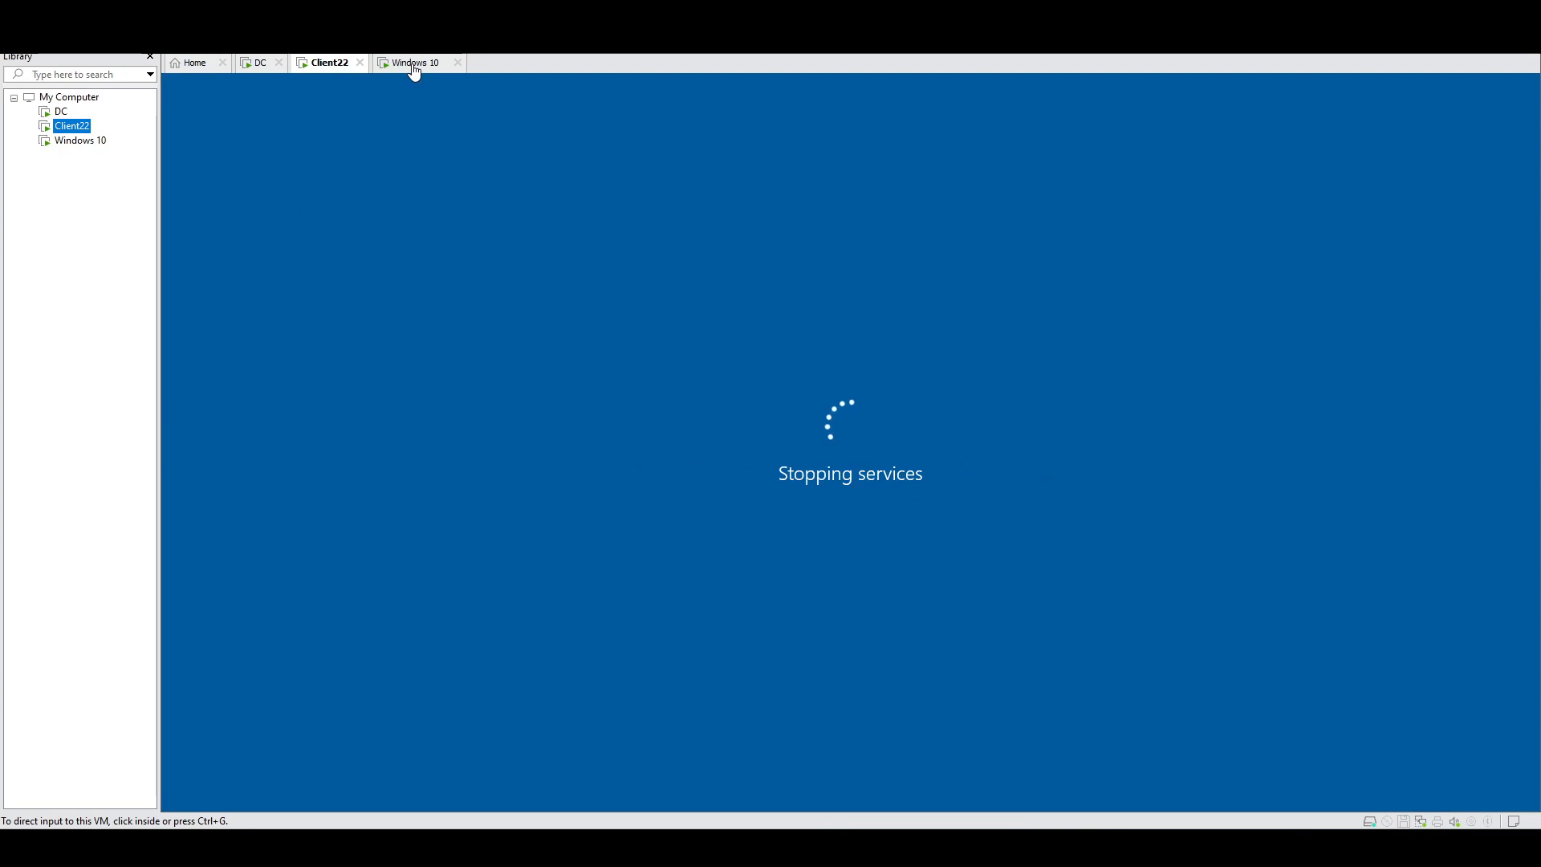
Step: Watch Client22 and Windows 10 reboot, ending at the Windows 10 lock screen
{"action": "left_click", "coordinate": [413, 66]}
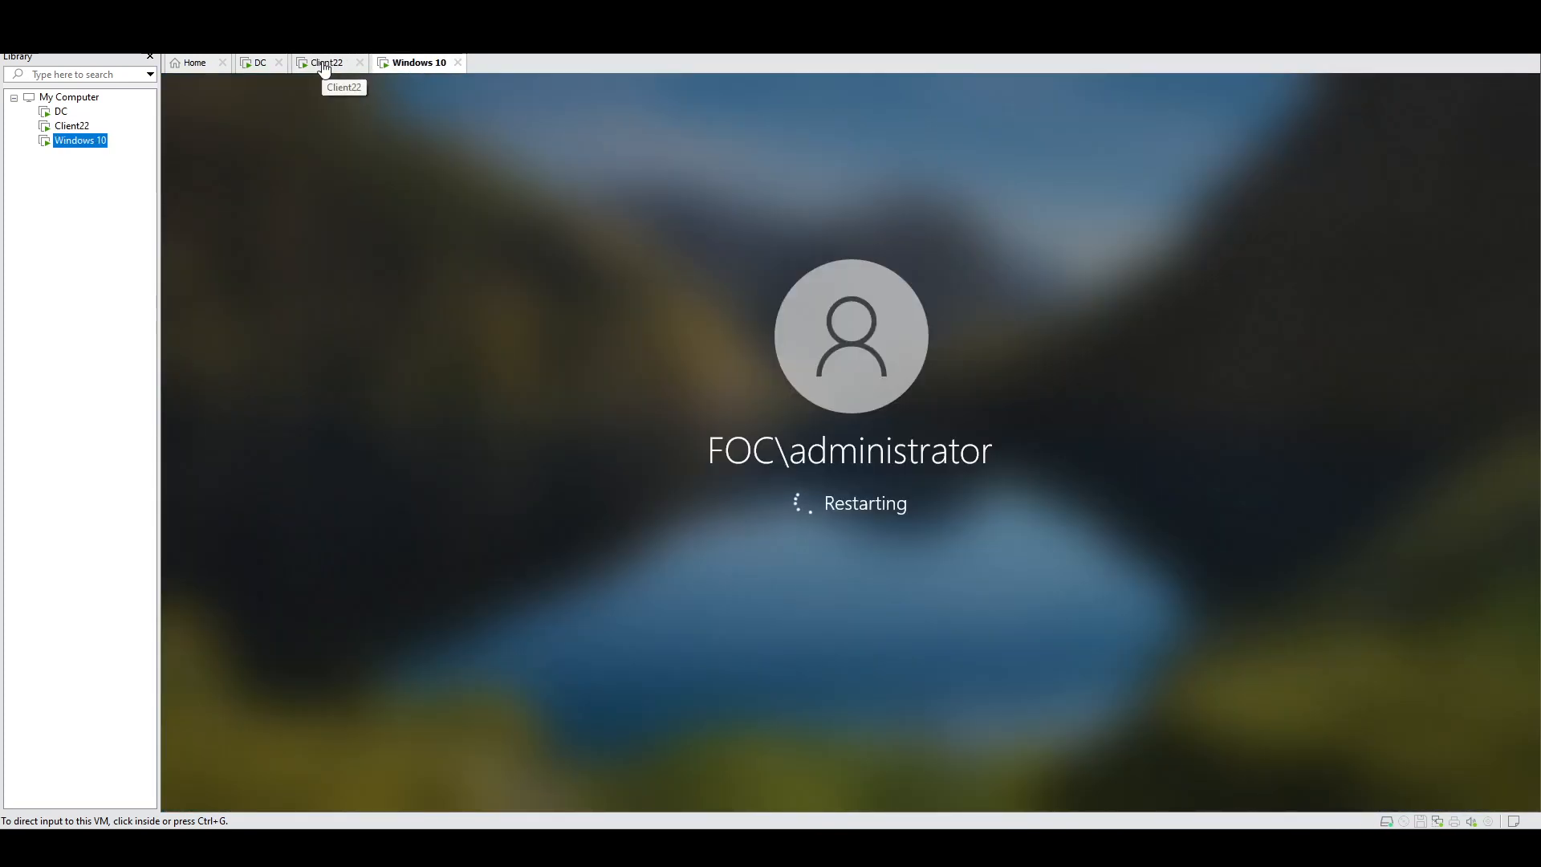
{"action": "left_click", "coordinate": [324, 68]}
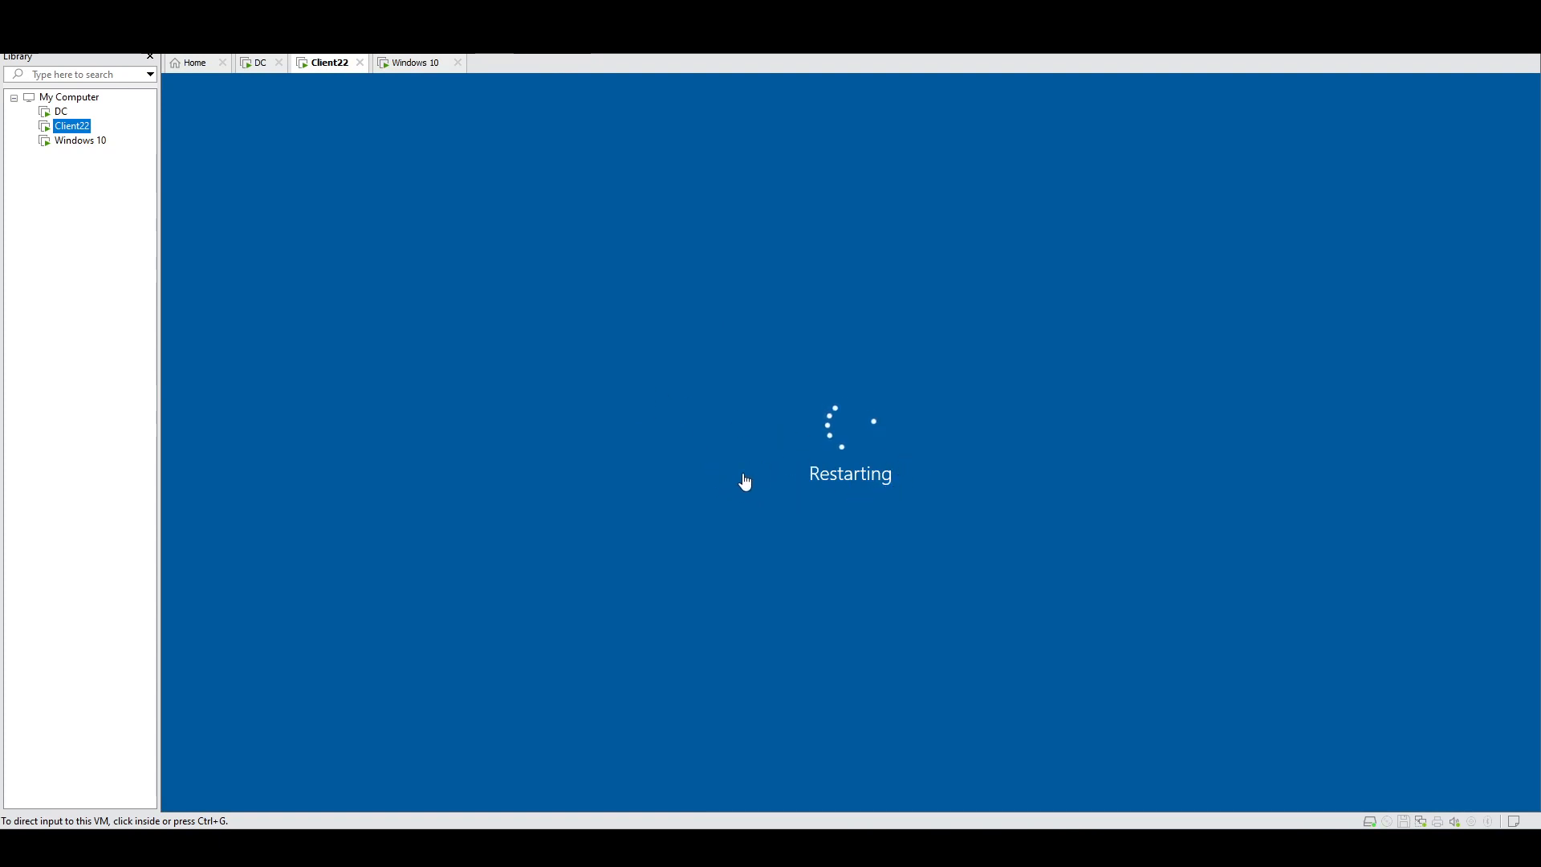
{"action": "left_click", "coordinate": [820, 518]}
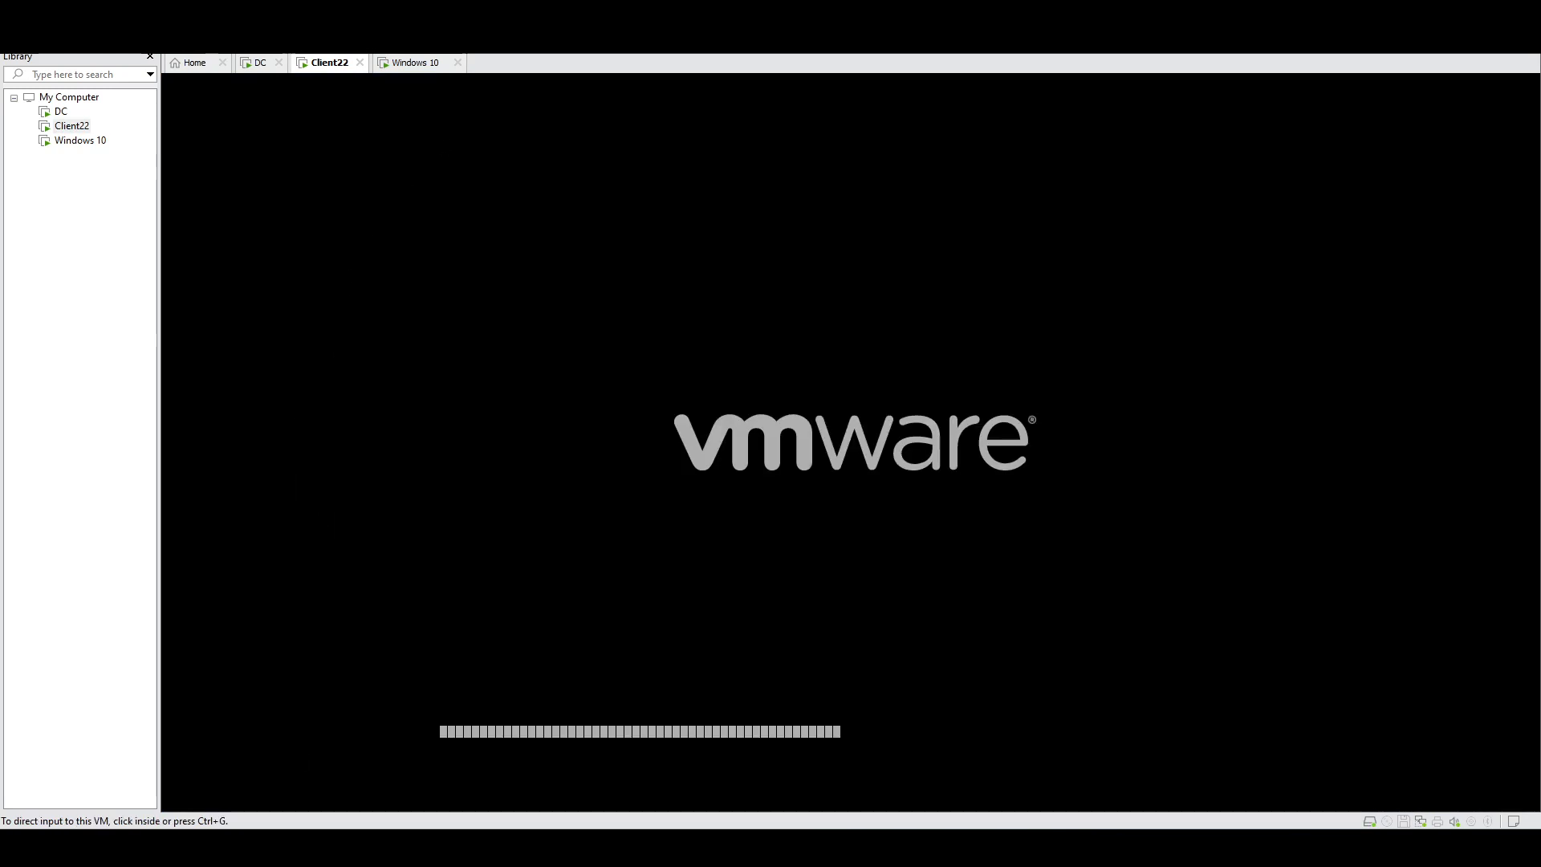
{"action": "left_click", "coordinate": [397, 68]}
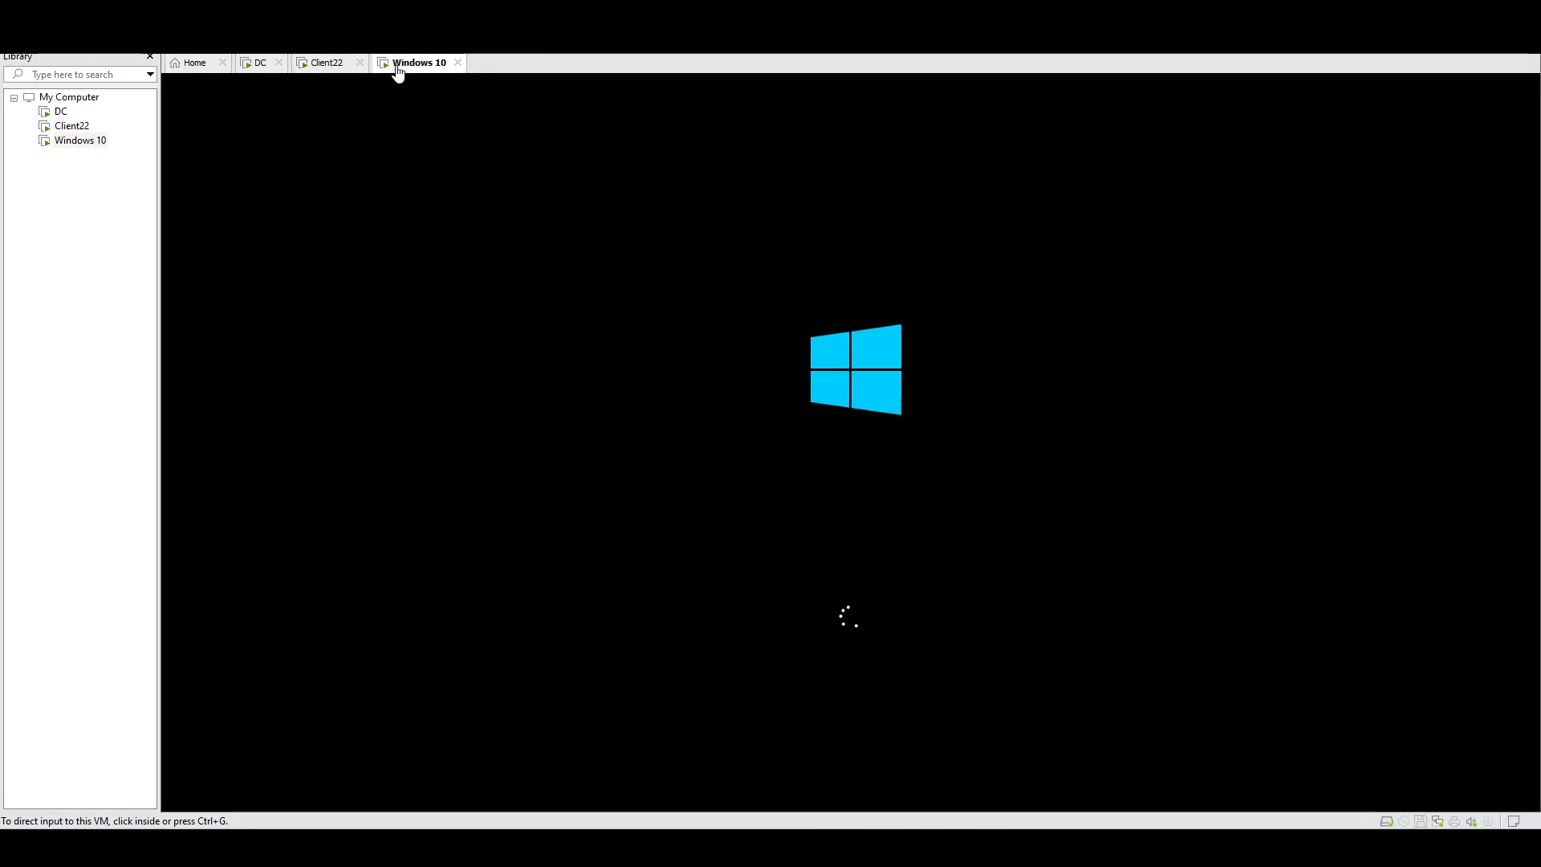
{"action": "left_click", "coordinate": [320, 72]}
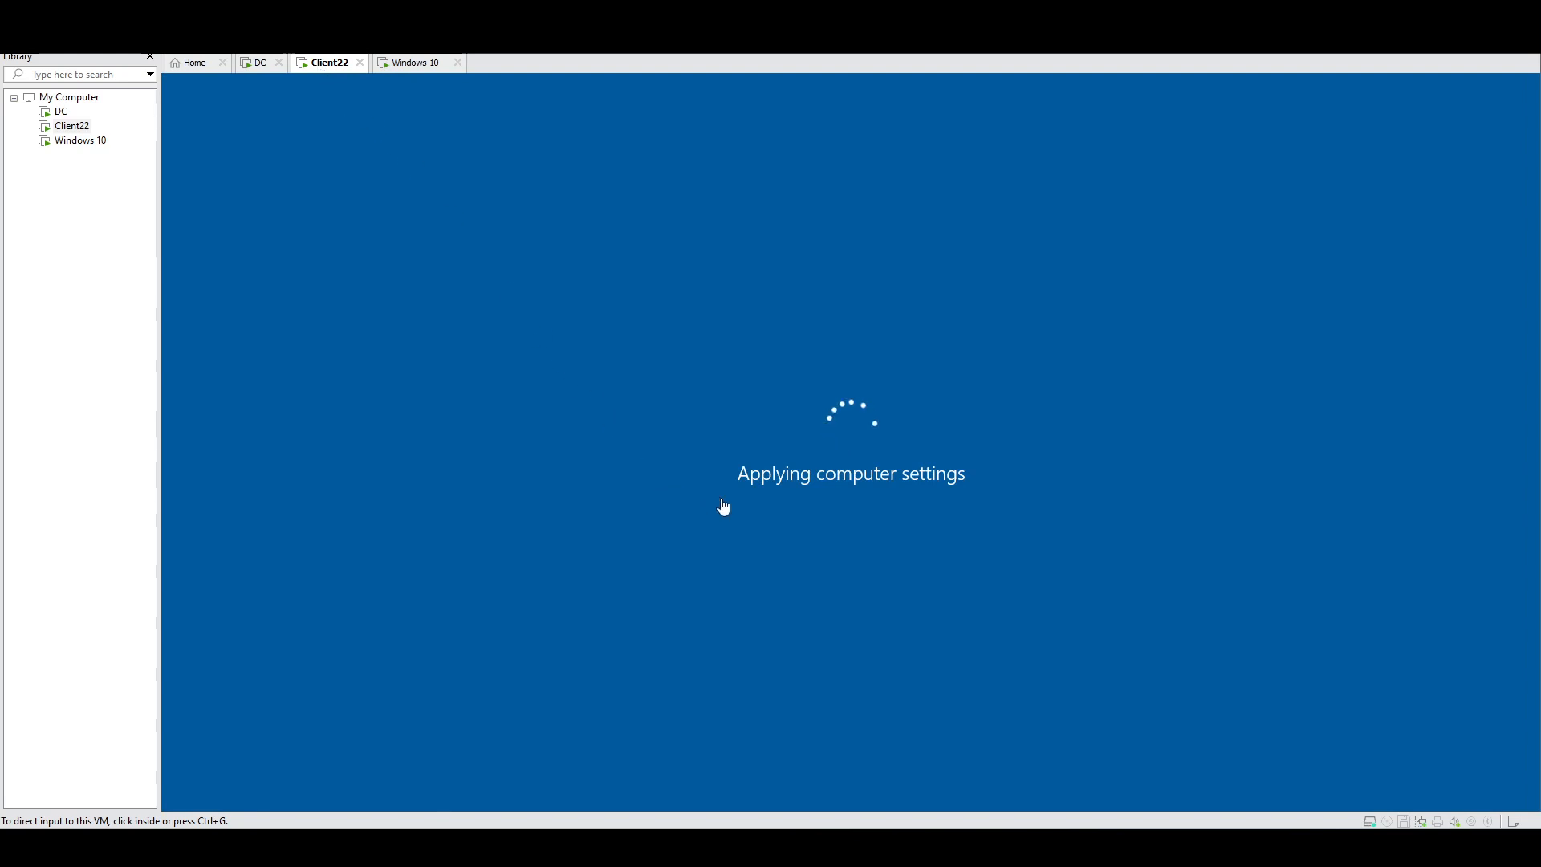
{"action": "left_click", "coordinate": [402, 69]}
{"action": "left_click", "coordinate": [326, 67]}
{"action": "left_click", "coordinate": [410, 64]}
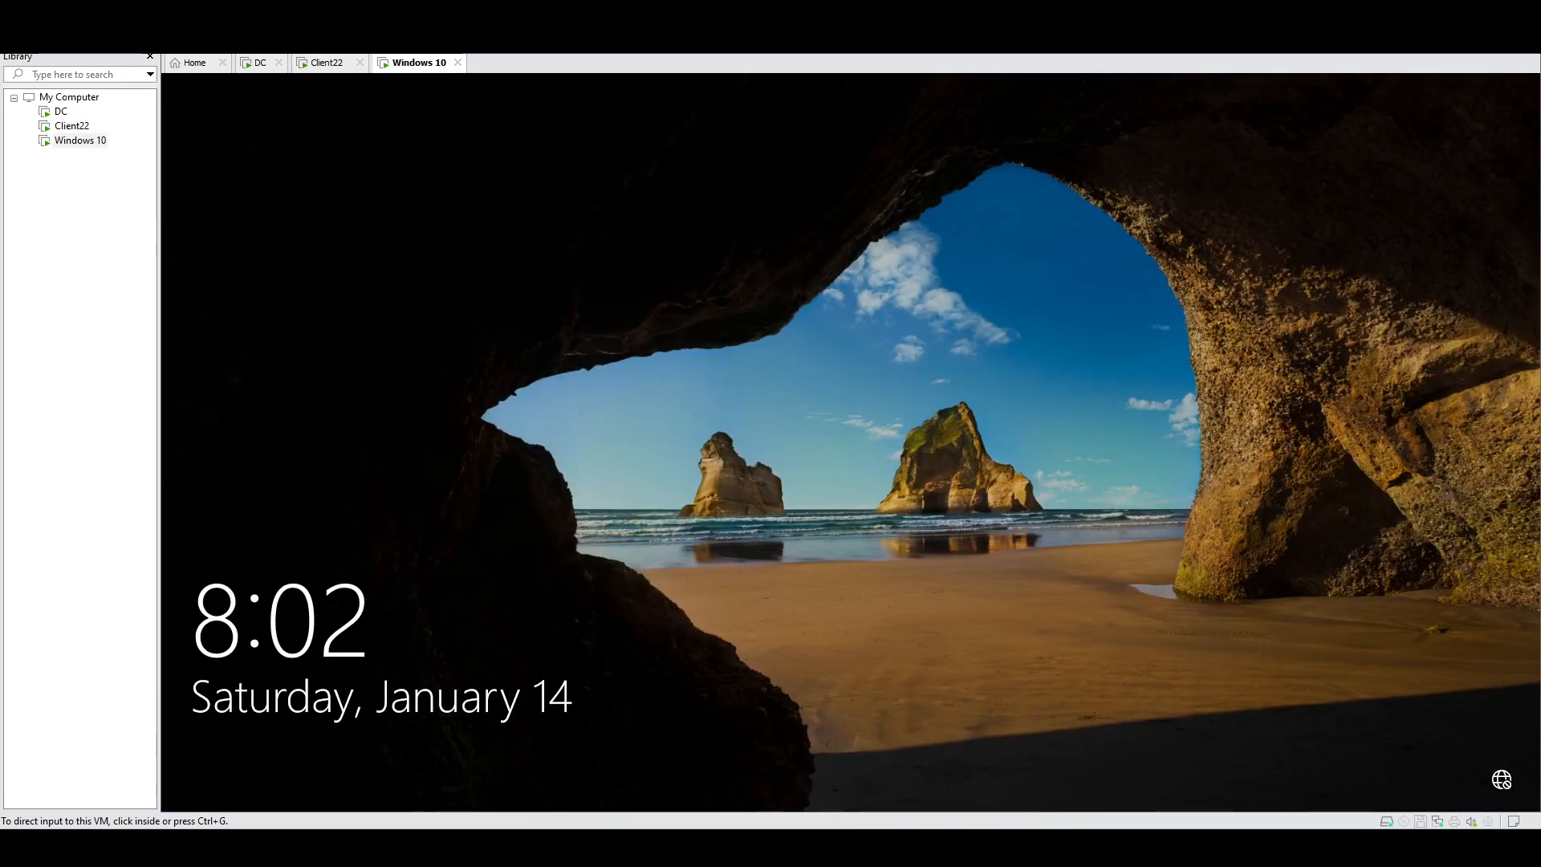
{"action": "left_click", "coordinate": [682, 426]}
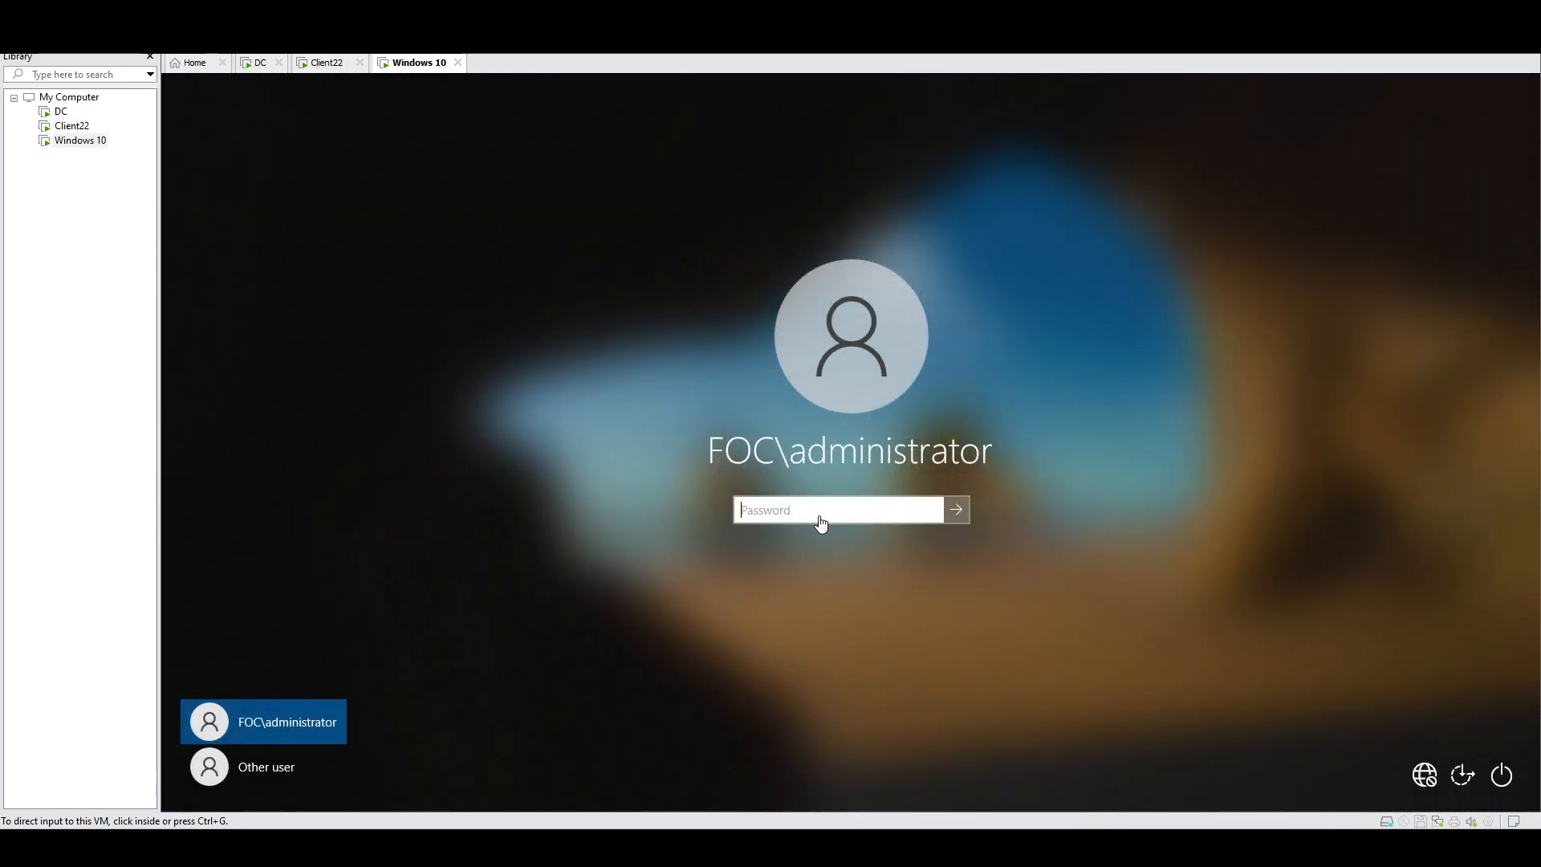
Step: Sign in to Windows 10 as Other user 'administrator' with its password, then switch to Client22
{"action": "left_click", "coordinate": [253, 764]}
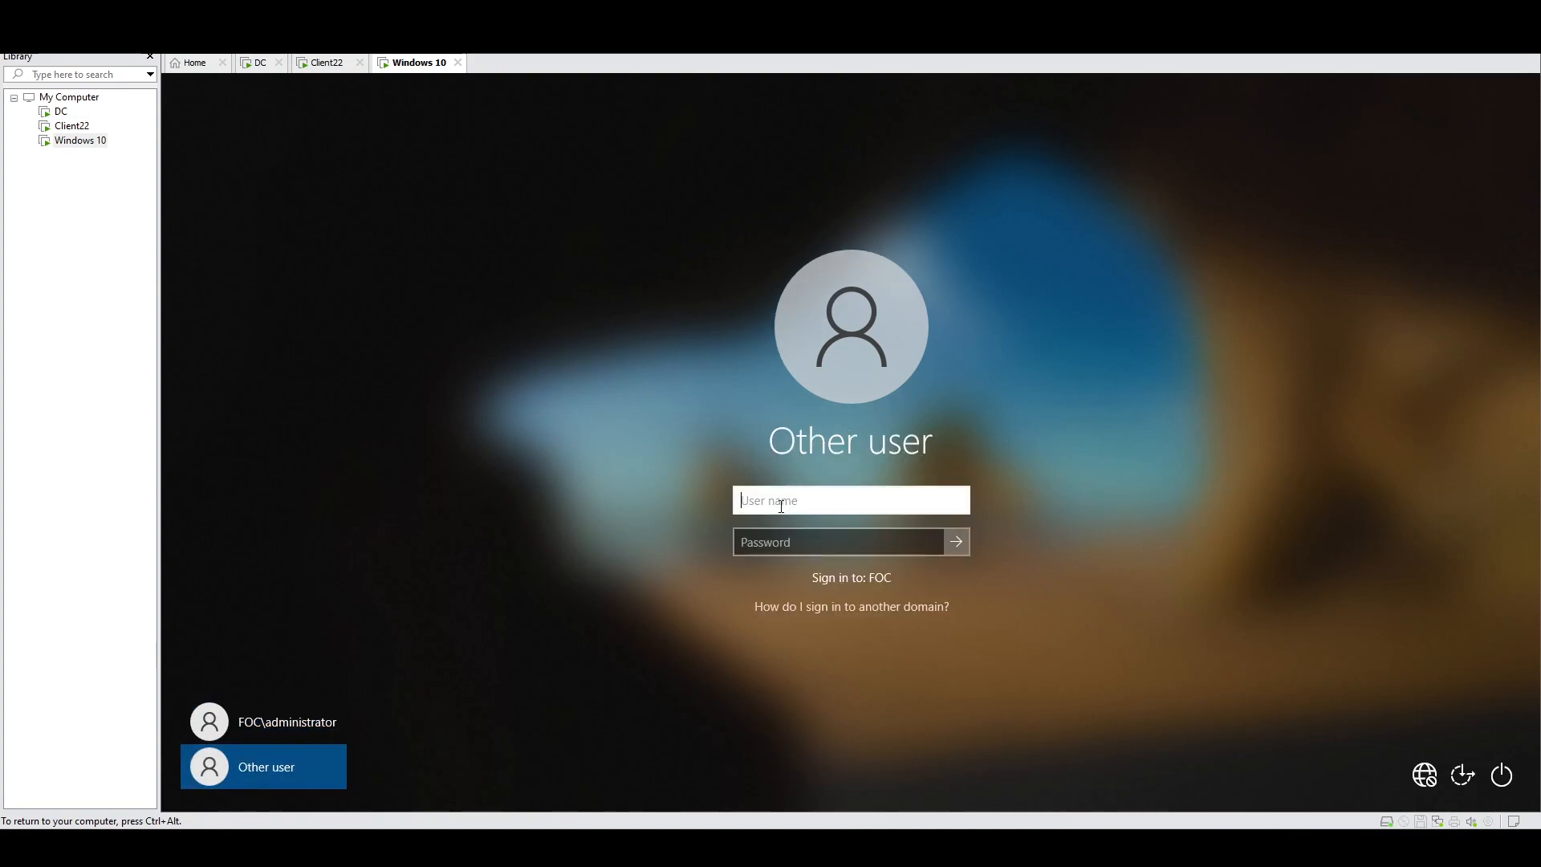
{"action": "type", "text": "administrator"}
{"action": "key", "text": "Tab"}
{"action": "type", "text": "••••••••"}
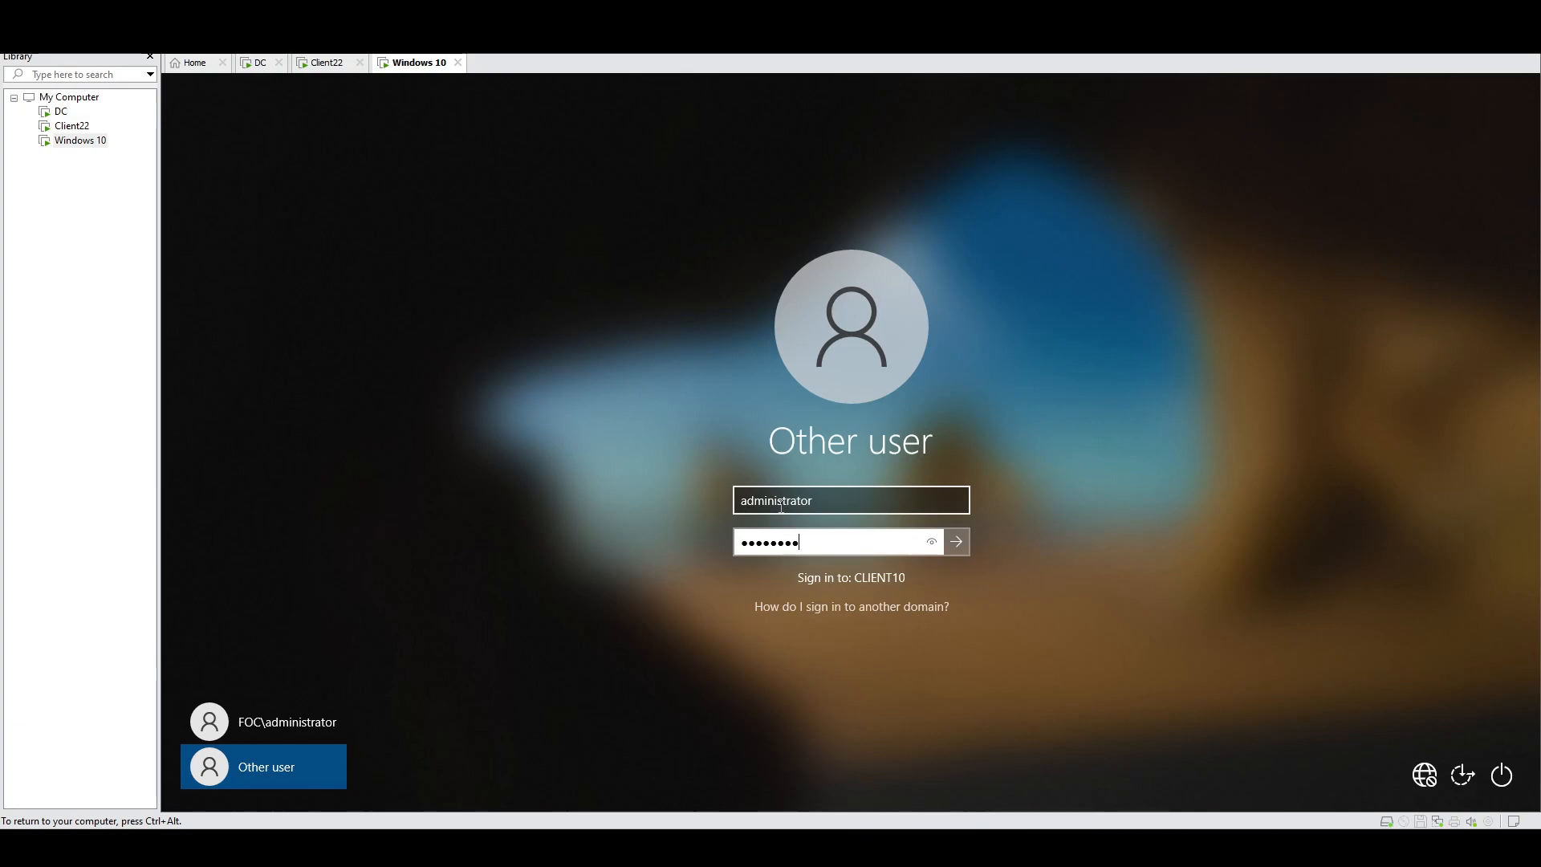
{"action": "key", "text": "Return"}
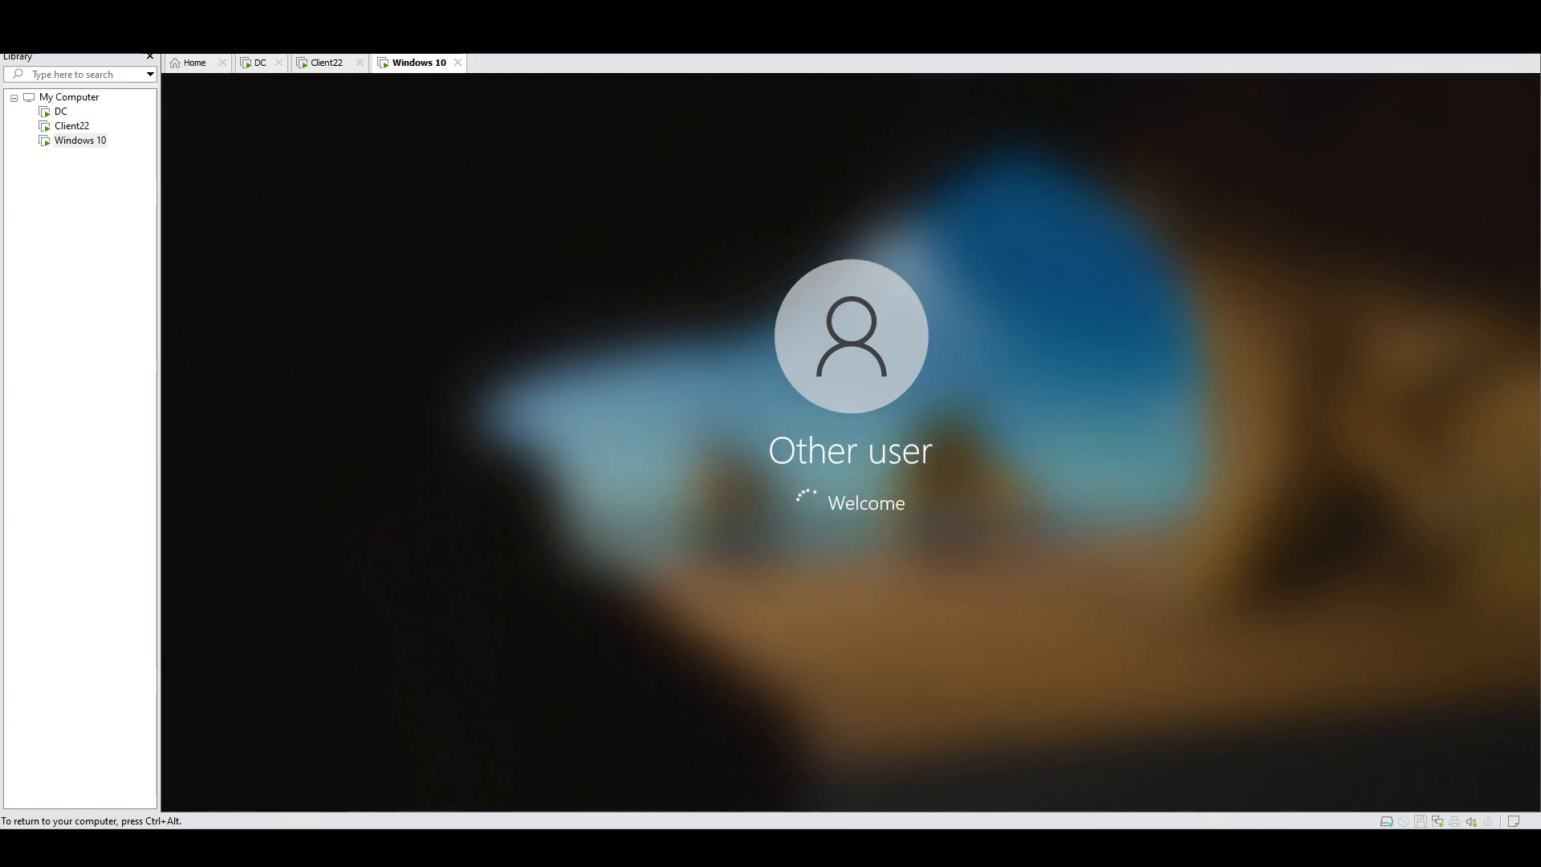
{"action": "key", "text": "ctrl+alt"}
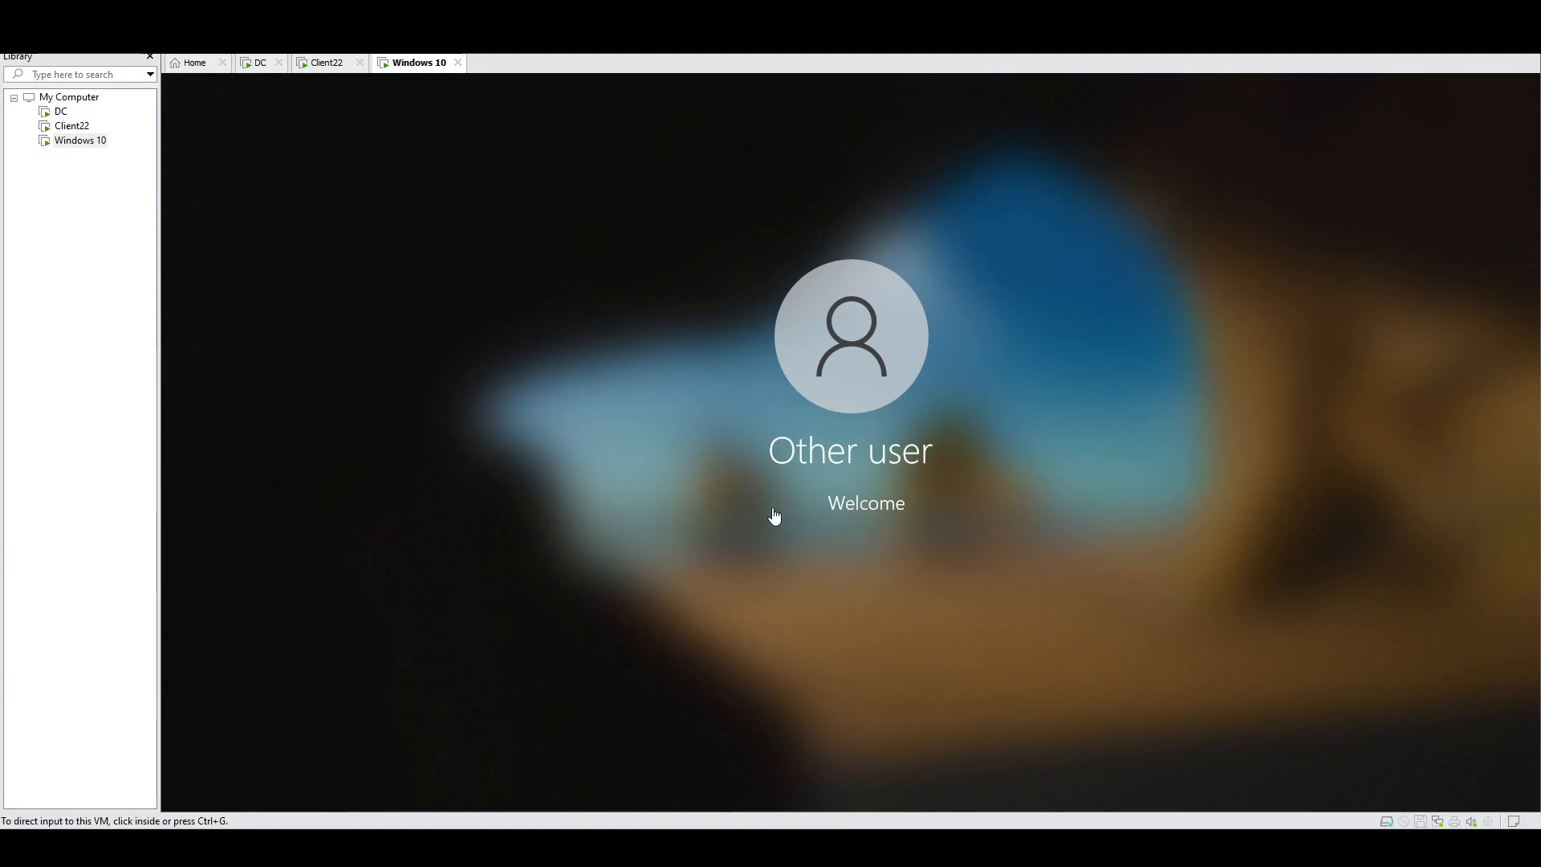
{"action": "left_click", "coordinate": [326, 63]}
Step: Check on Client22's boot, then return to the Windows 10 tab showing the CLIENT10 desktop
{"action": "left_click", "coordinate": [561, 326]}
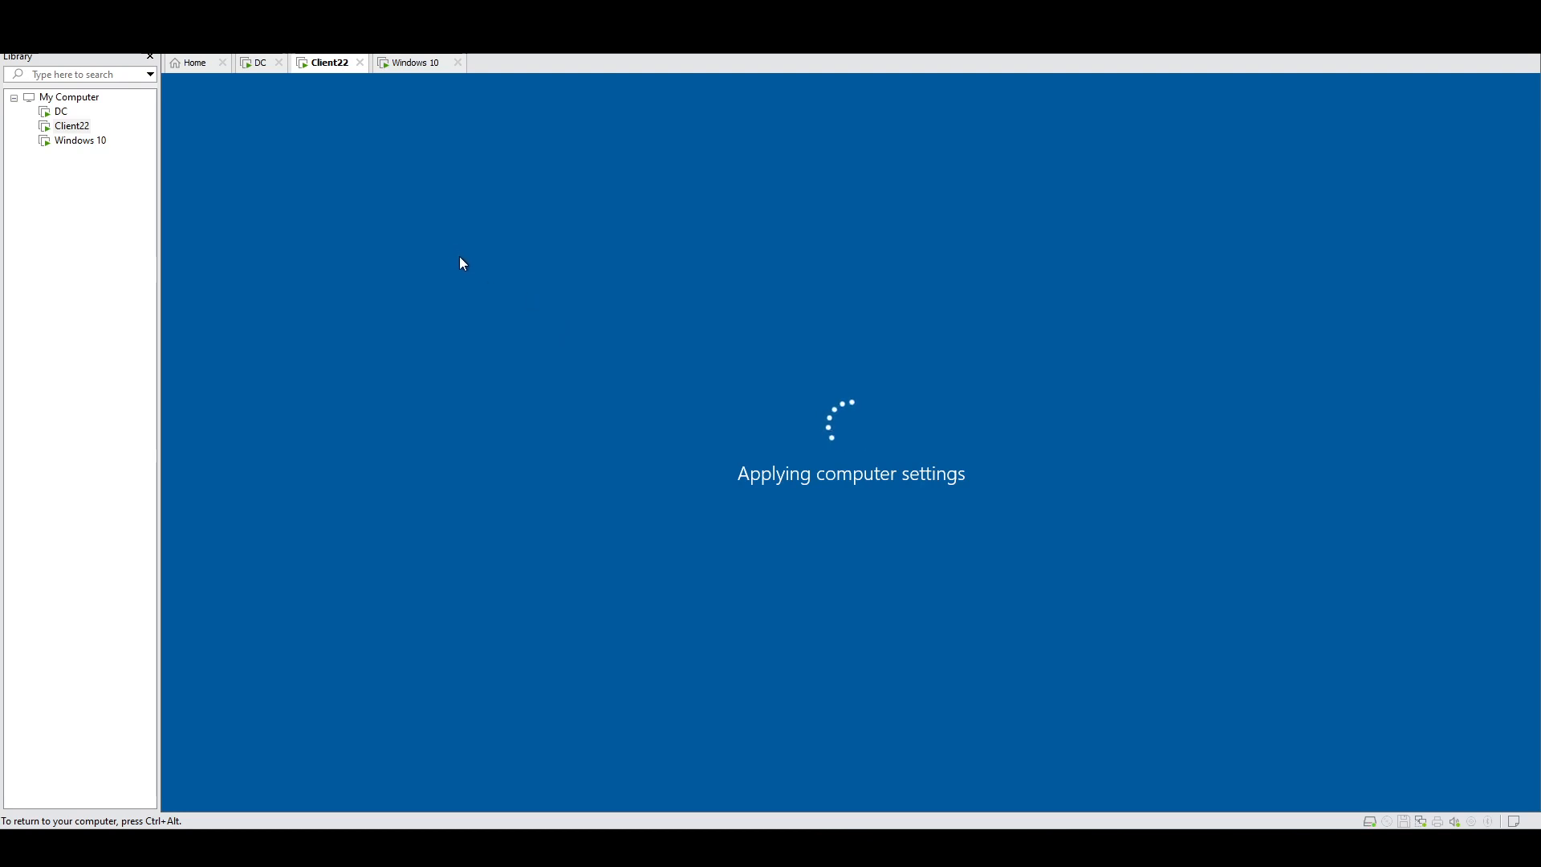
{"action": "key", "text": "ctrl+alt"}
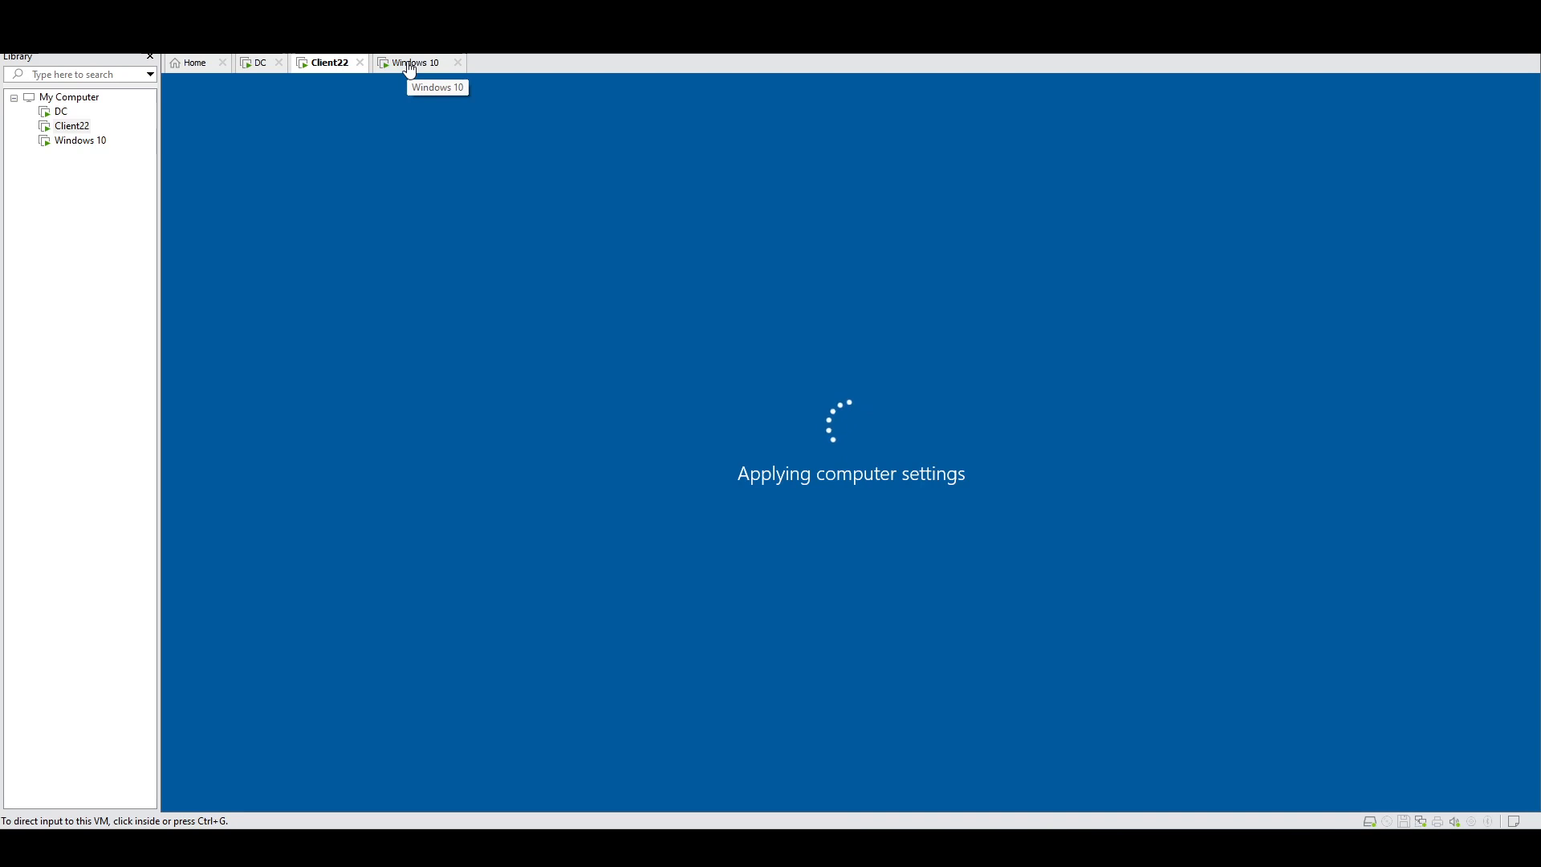
{"action": "left_click", "coordinate": [409, 64]}
{"action": "left_click", "coordinate": [319, 68]}
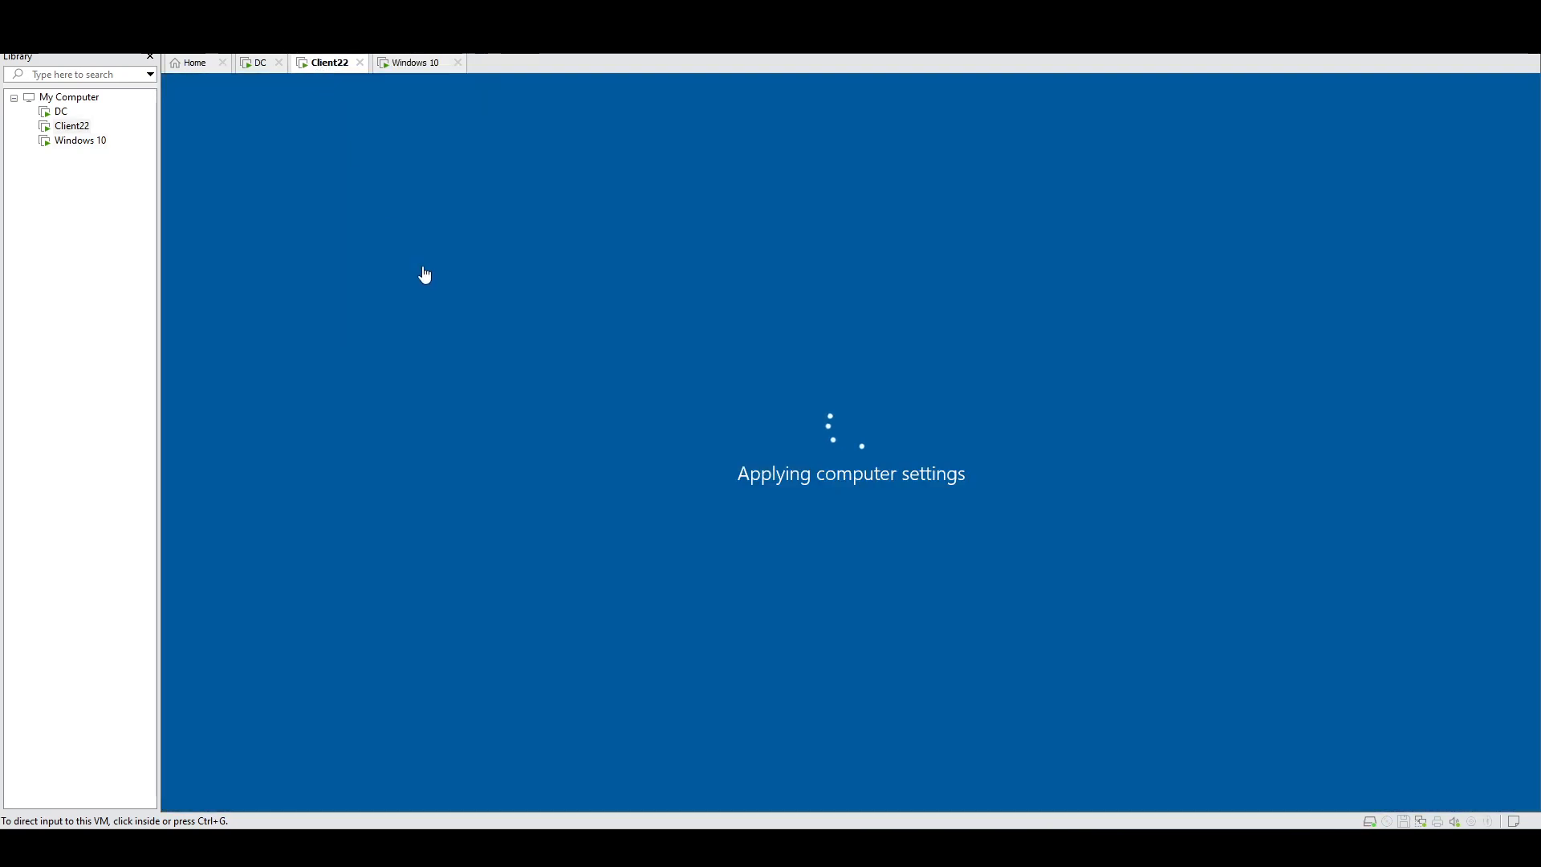
{"action": "left_click", "coordinate": [459, 322]}
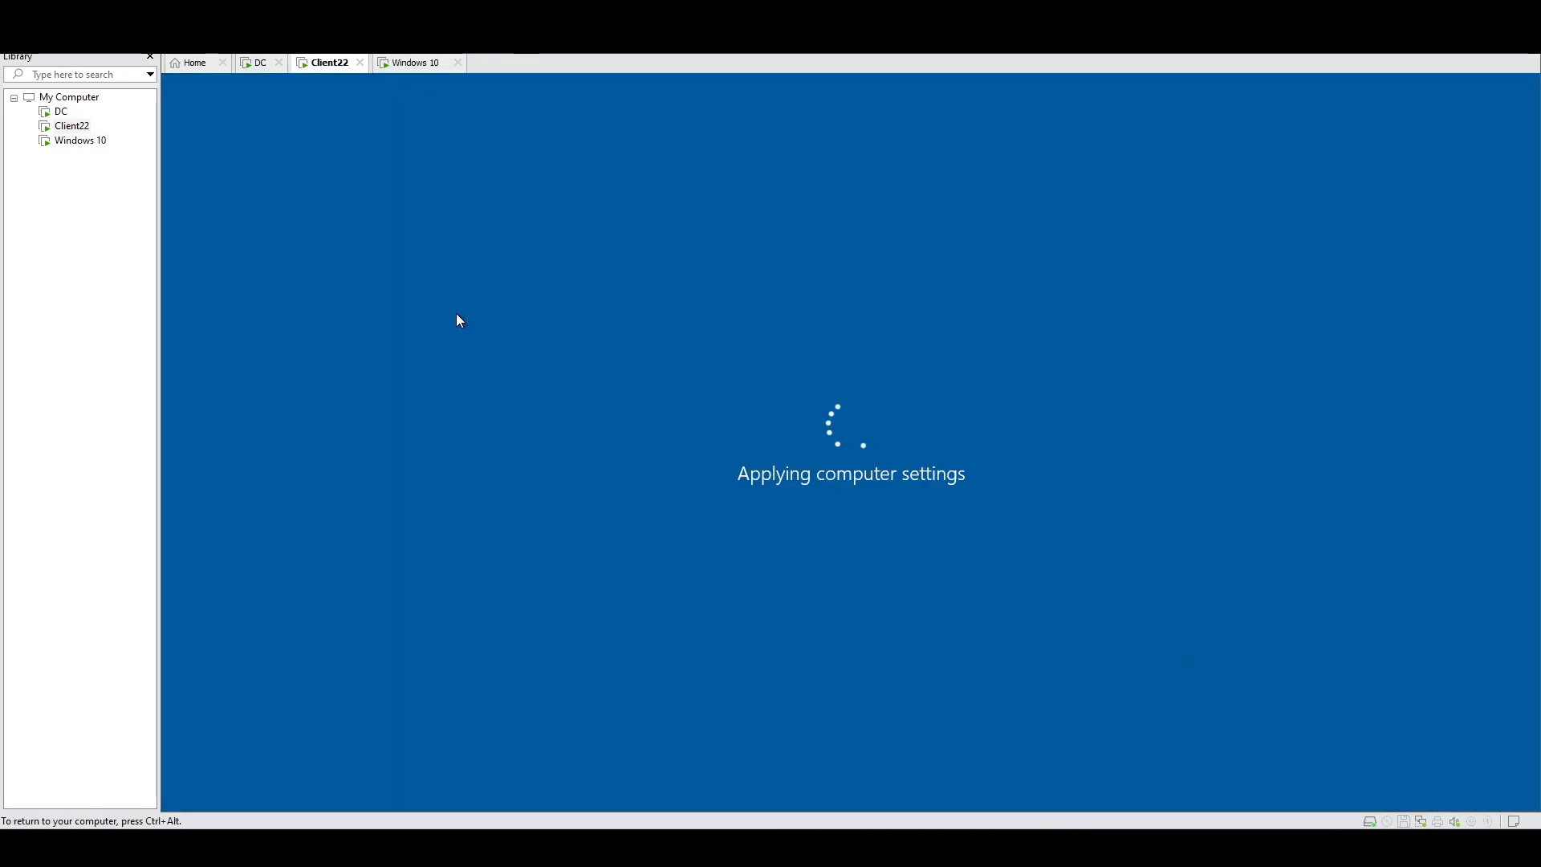
{"action": "key", "text": "ctrl+alt"}
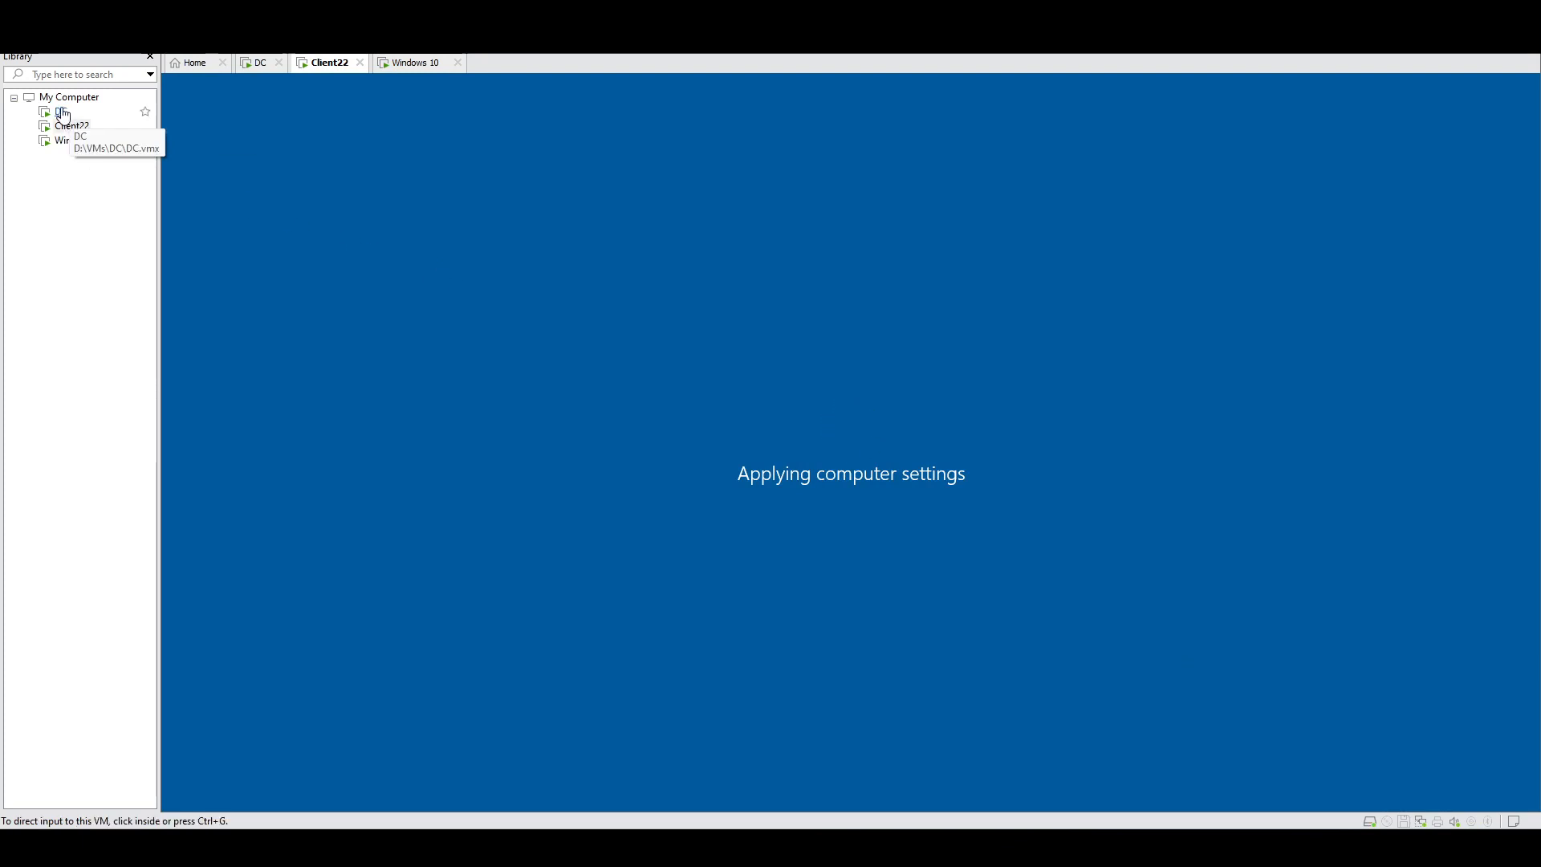
{"action": "left_click", "coordinate": [407, 65]}
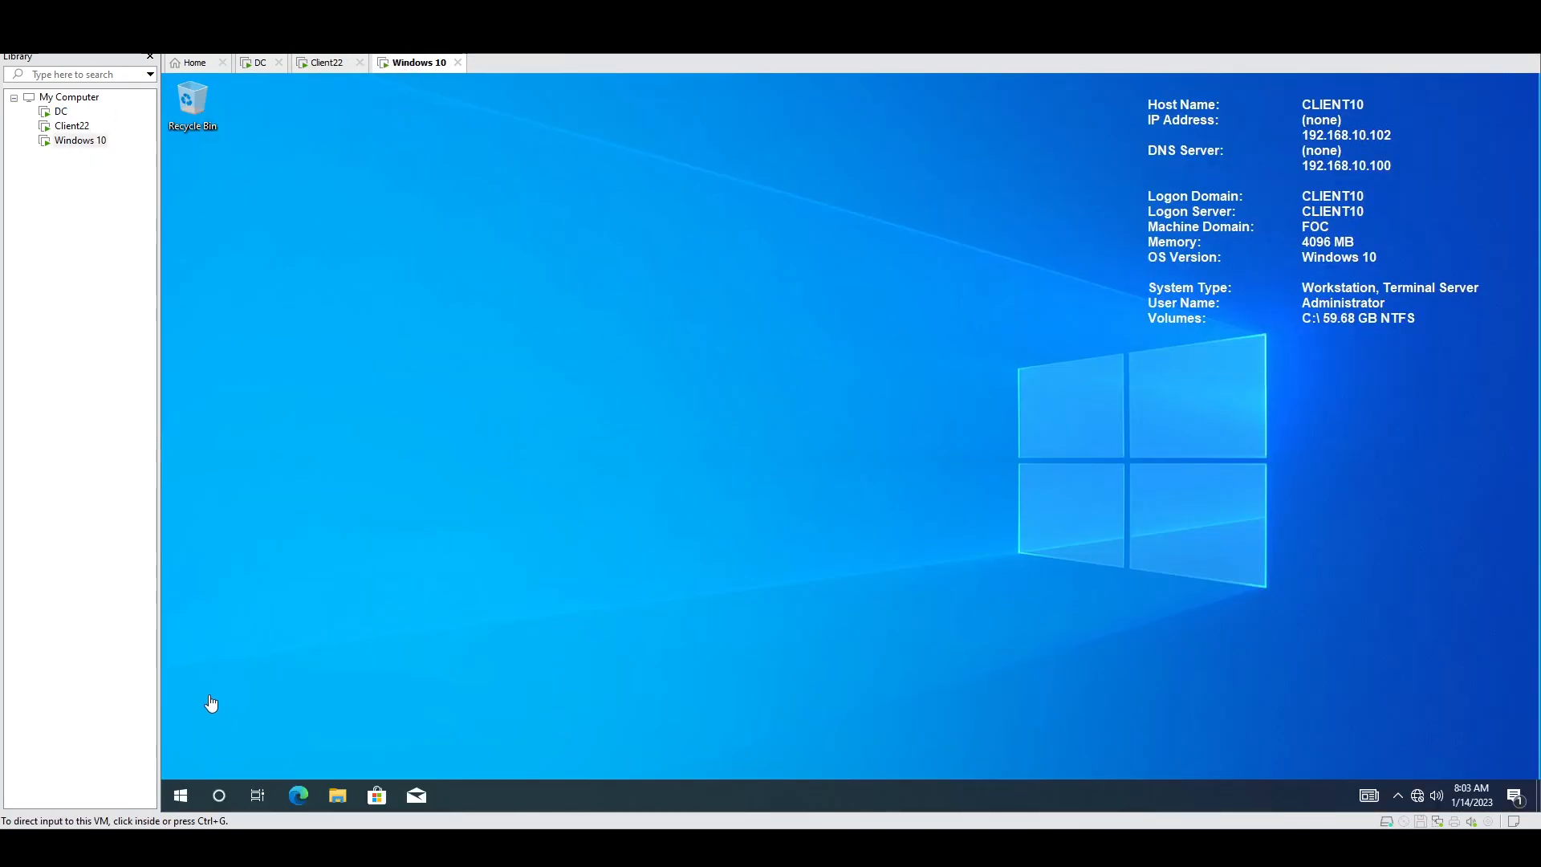
Step: Sign out of Windows 10 via Win+X > Shut down or sign out > Sign out
{"action": "left_click", "coordinate": [183, 767]}
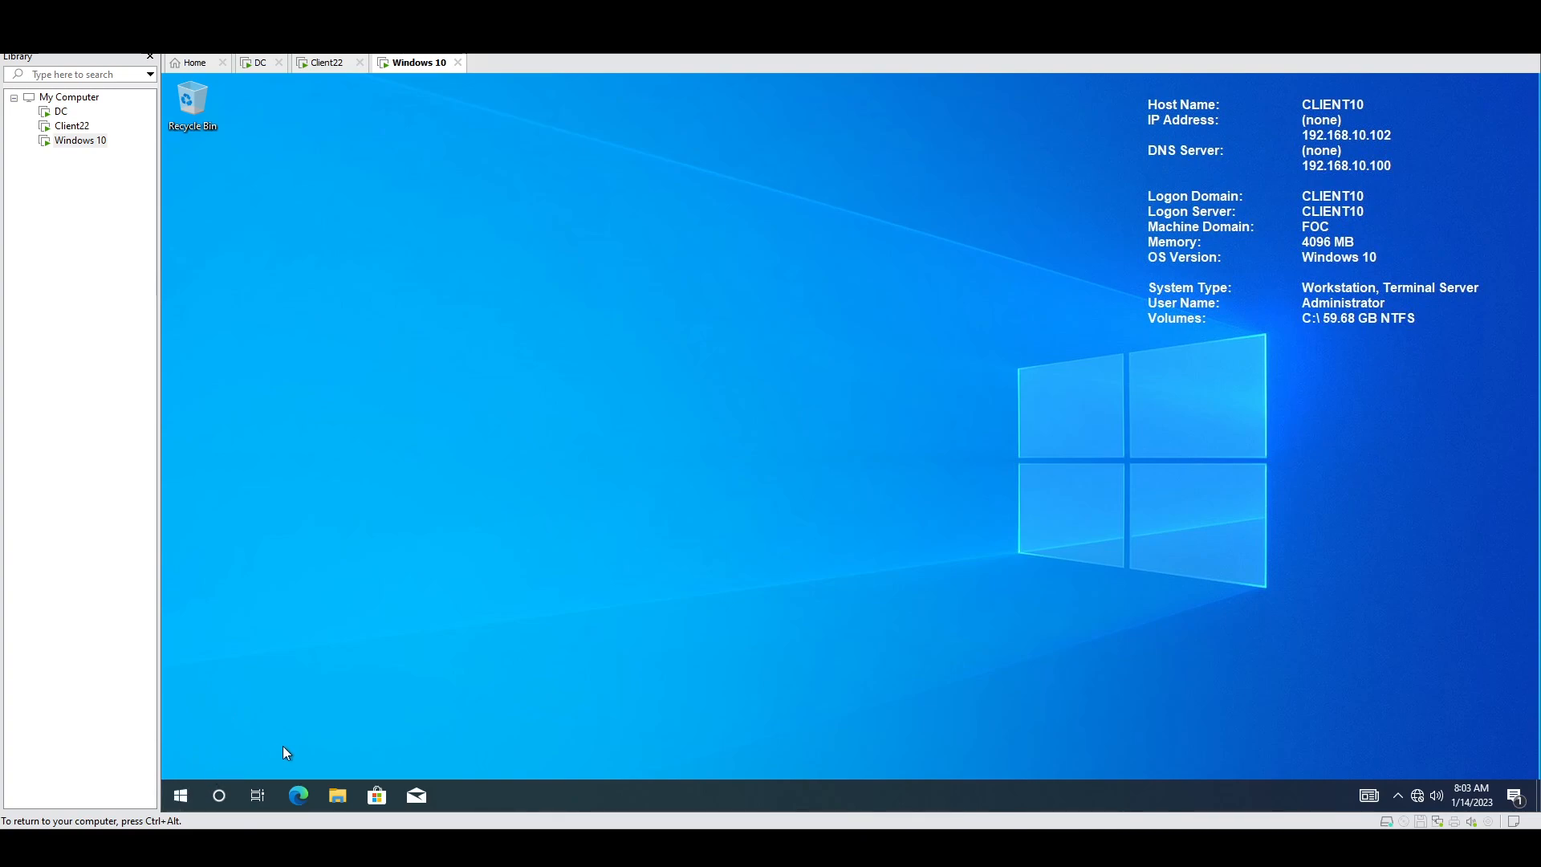
{"action": "key", "text": "super+x"}
{"action": "mouse_move", "coordinate": [276, 746]}
{"action": "left_click", "coordinate": [451, 663]}
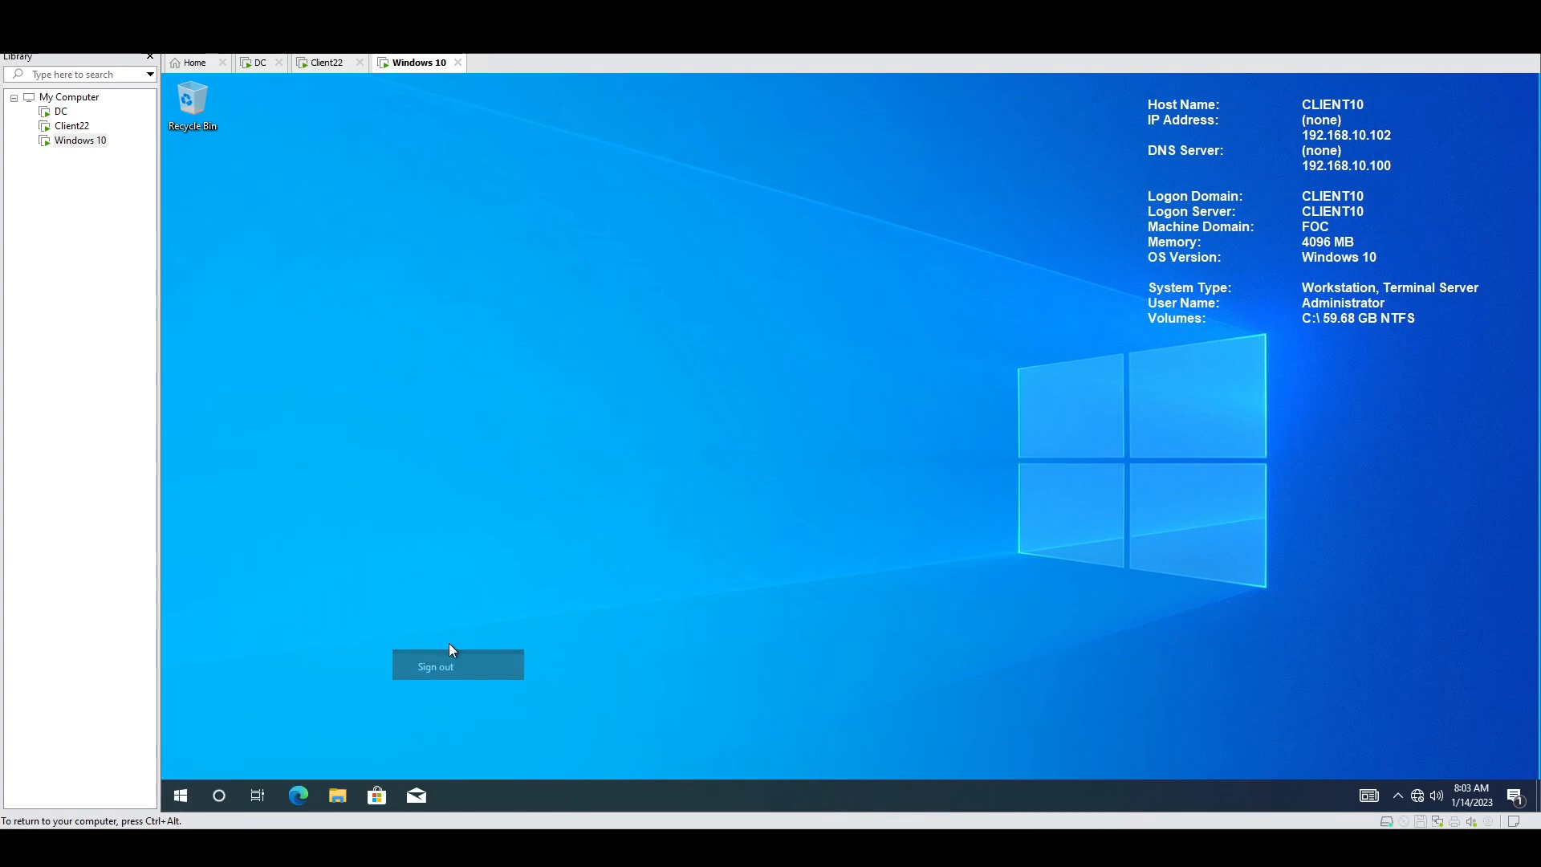
{"action": "key", "text": "ctrl+alt"}
Step: Check on Client22's boot progress, then return to the Windows 10 lock screen
{"action": "left_click", "coordinate": [323, 62]}
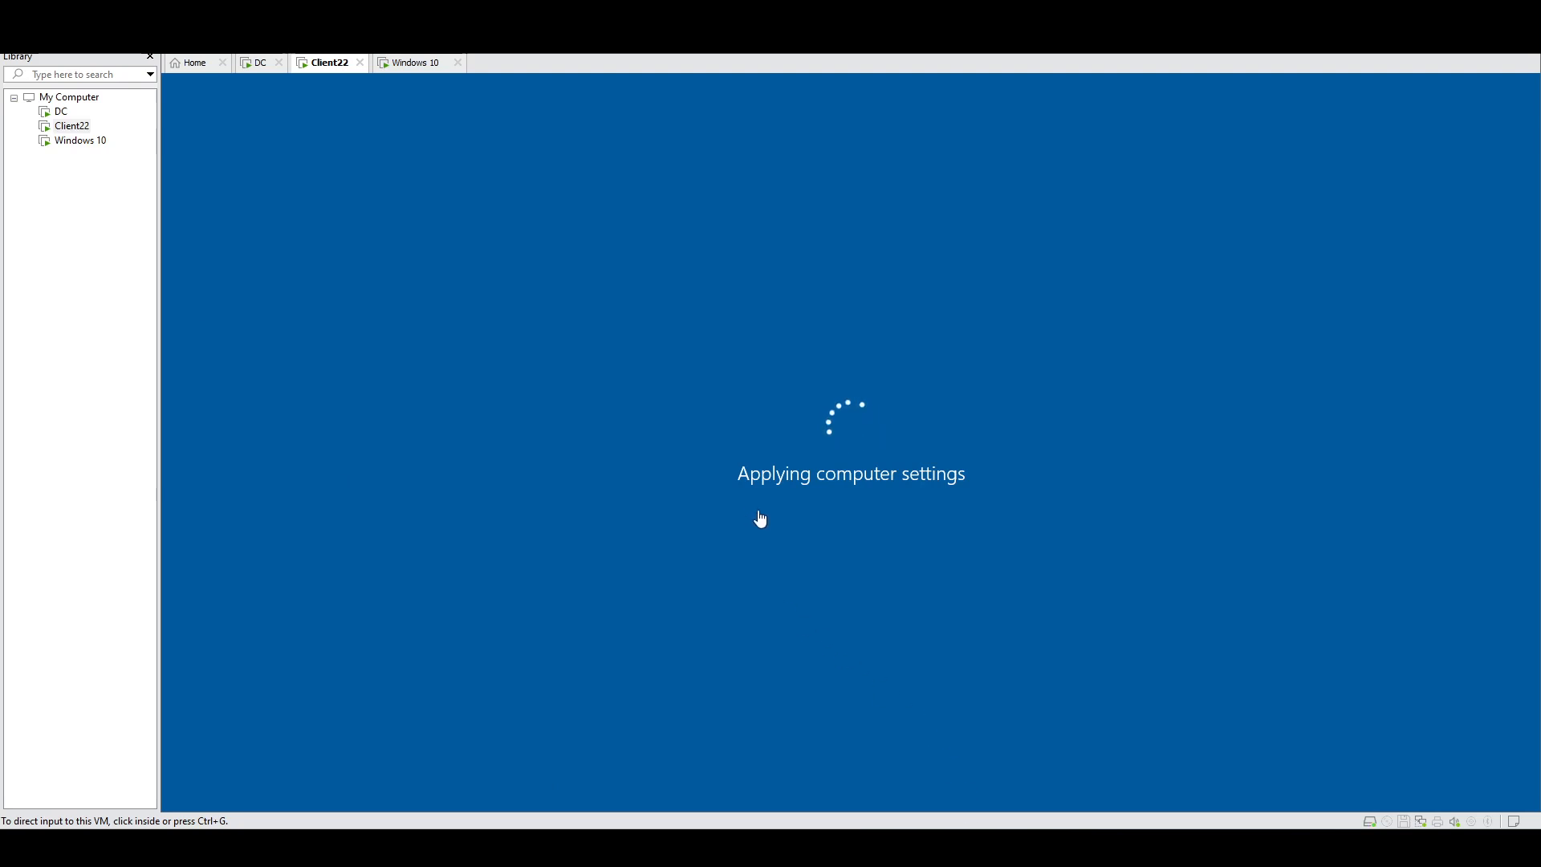
{"action": "left_click", "coordinate": [795, 511]}
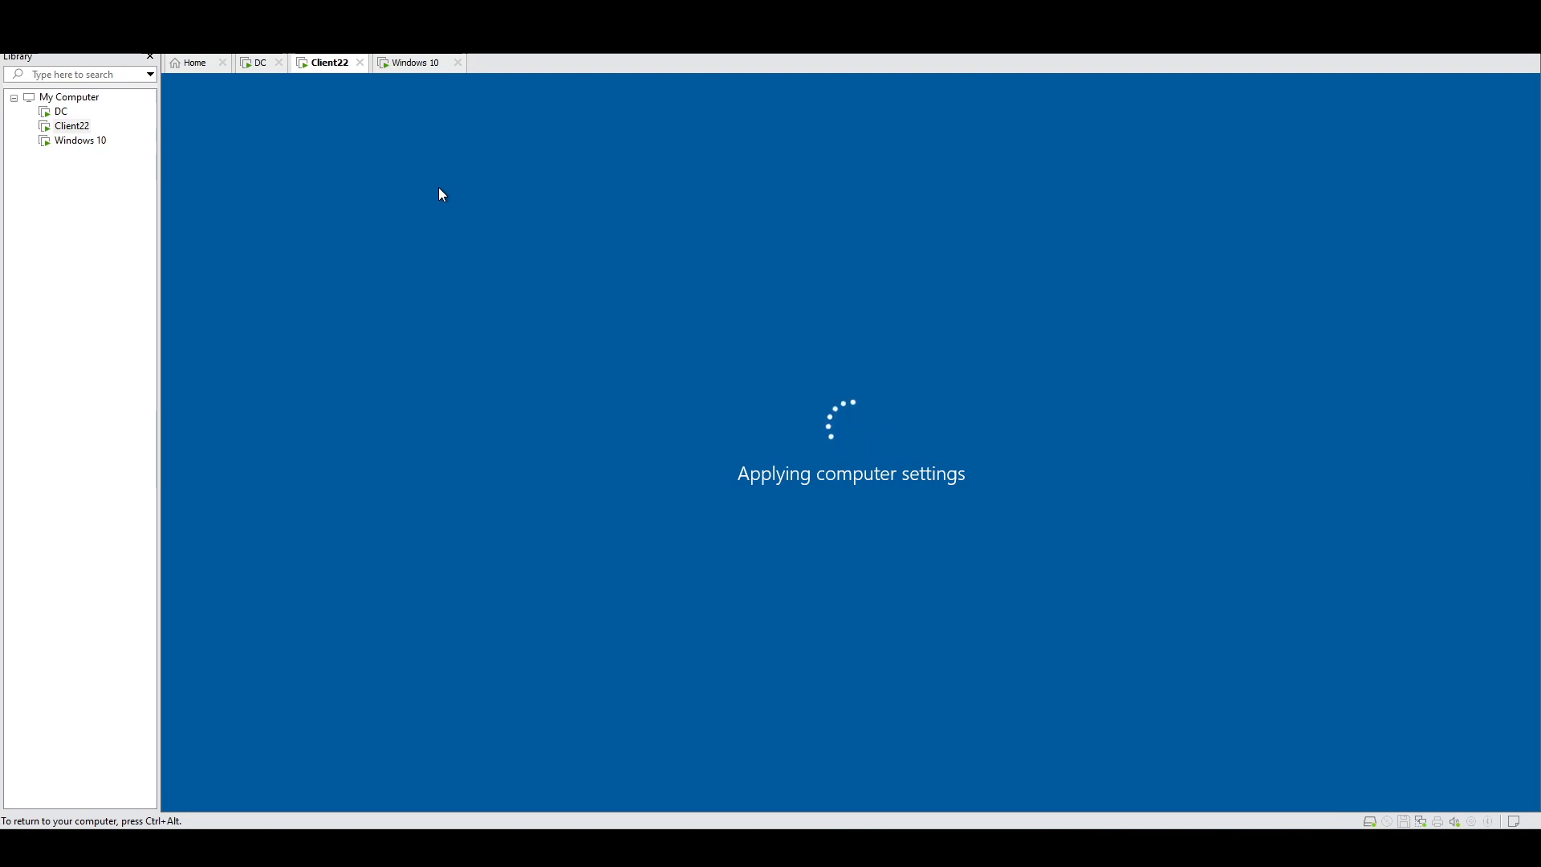
{"action": "left_click", "coordinate": [404, 76]}
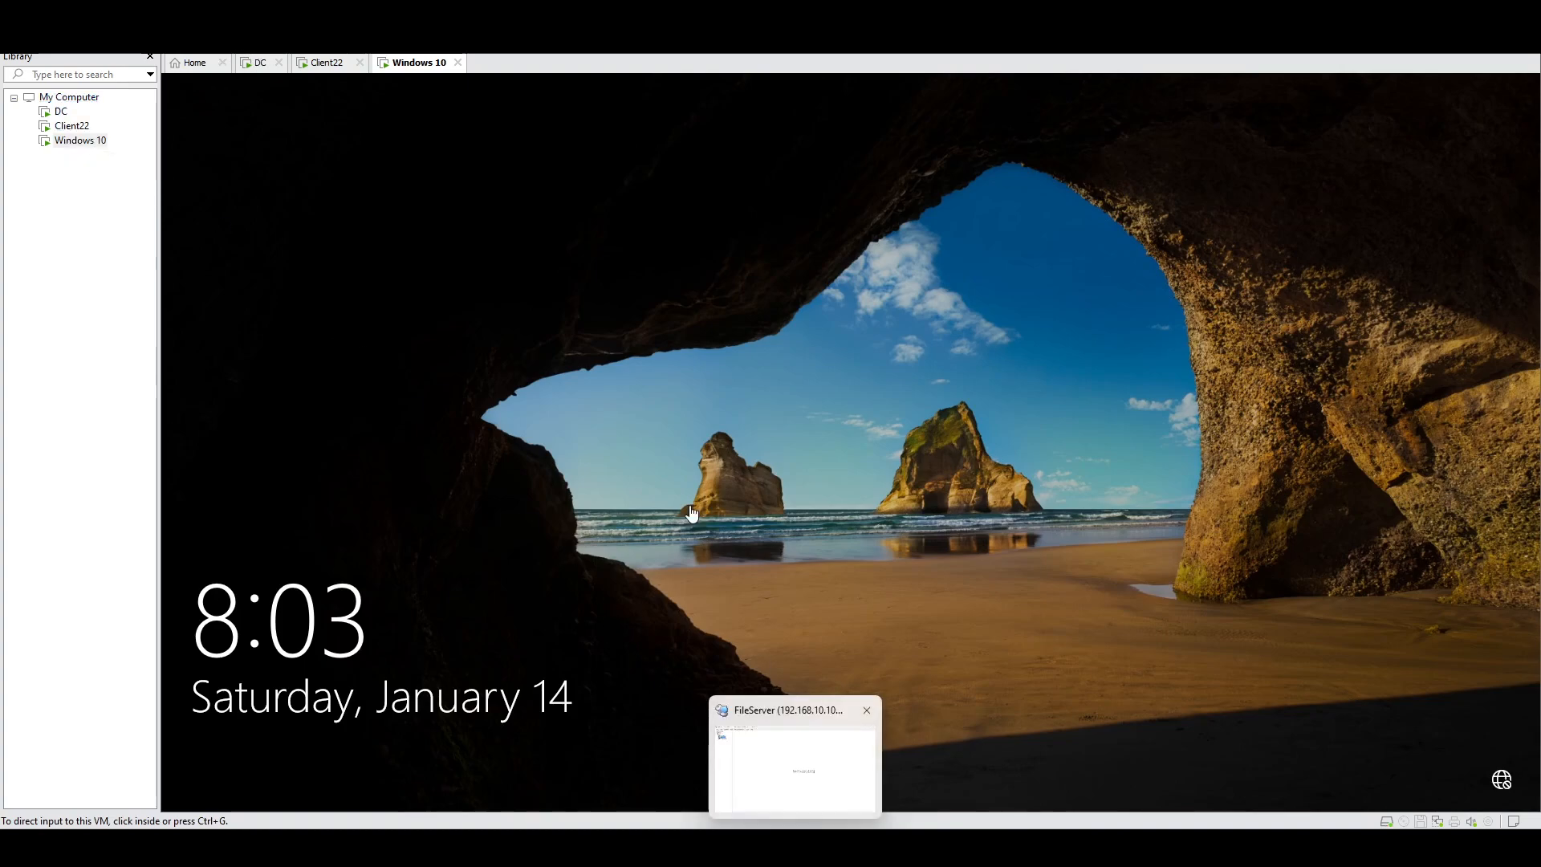
Step: Switch to FOC-DC and launch Group Policy Management from Server Manager's Tools menu
{"action": "left_click", "coordinate": [322, 64]}
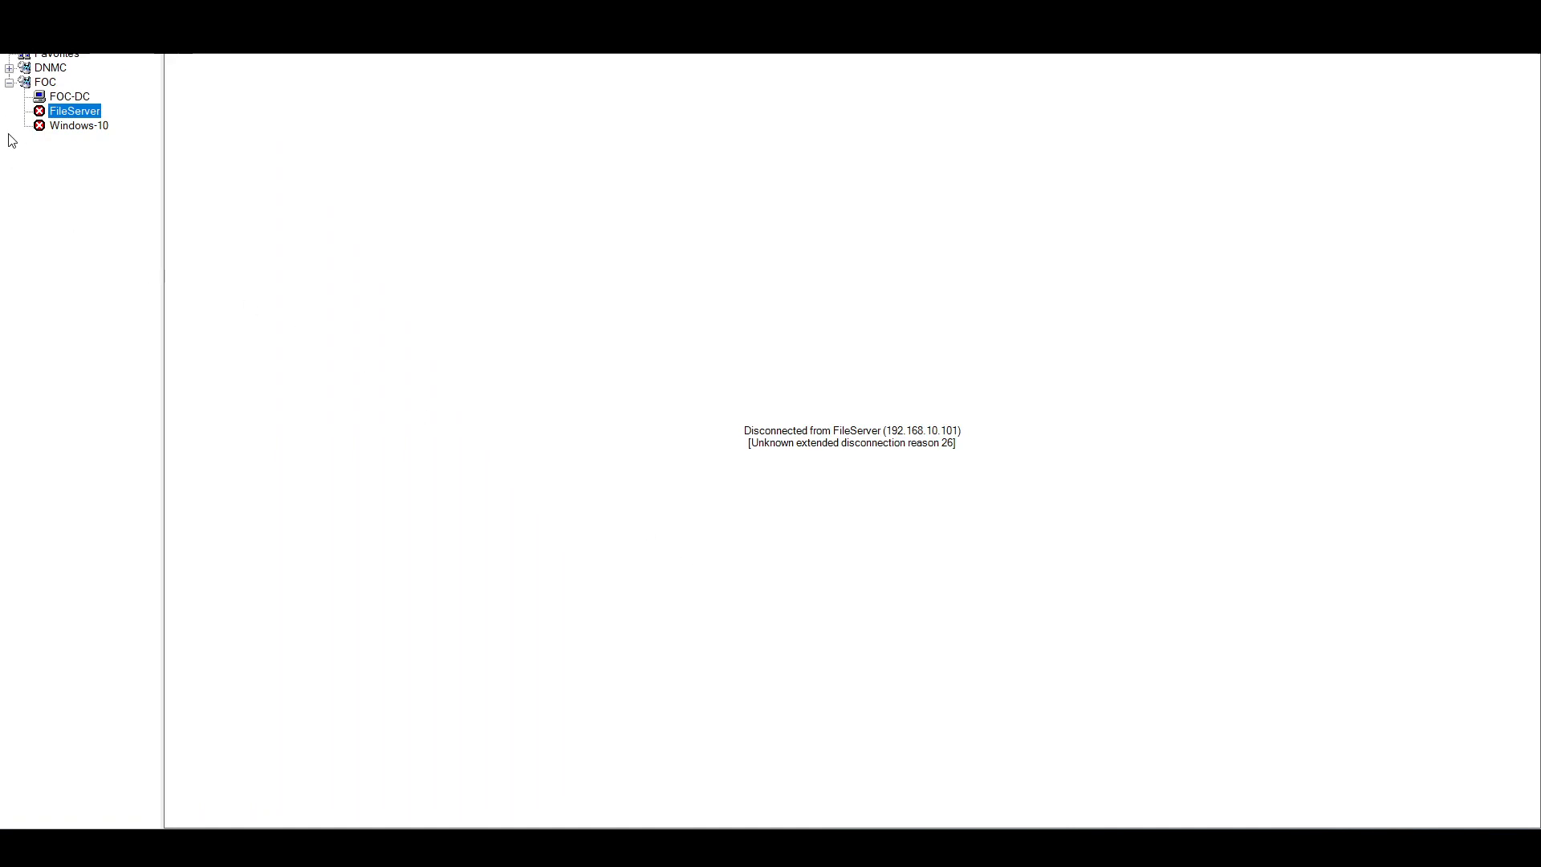
{"action": "left_click", "coordinate": [67, 96]}
{"action": "left_click", "coordinate": [350, 806]}
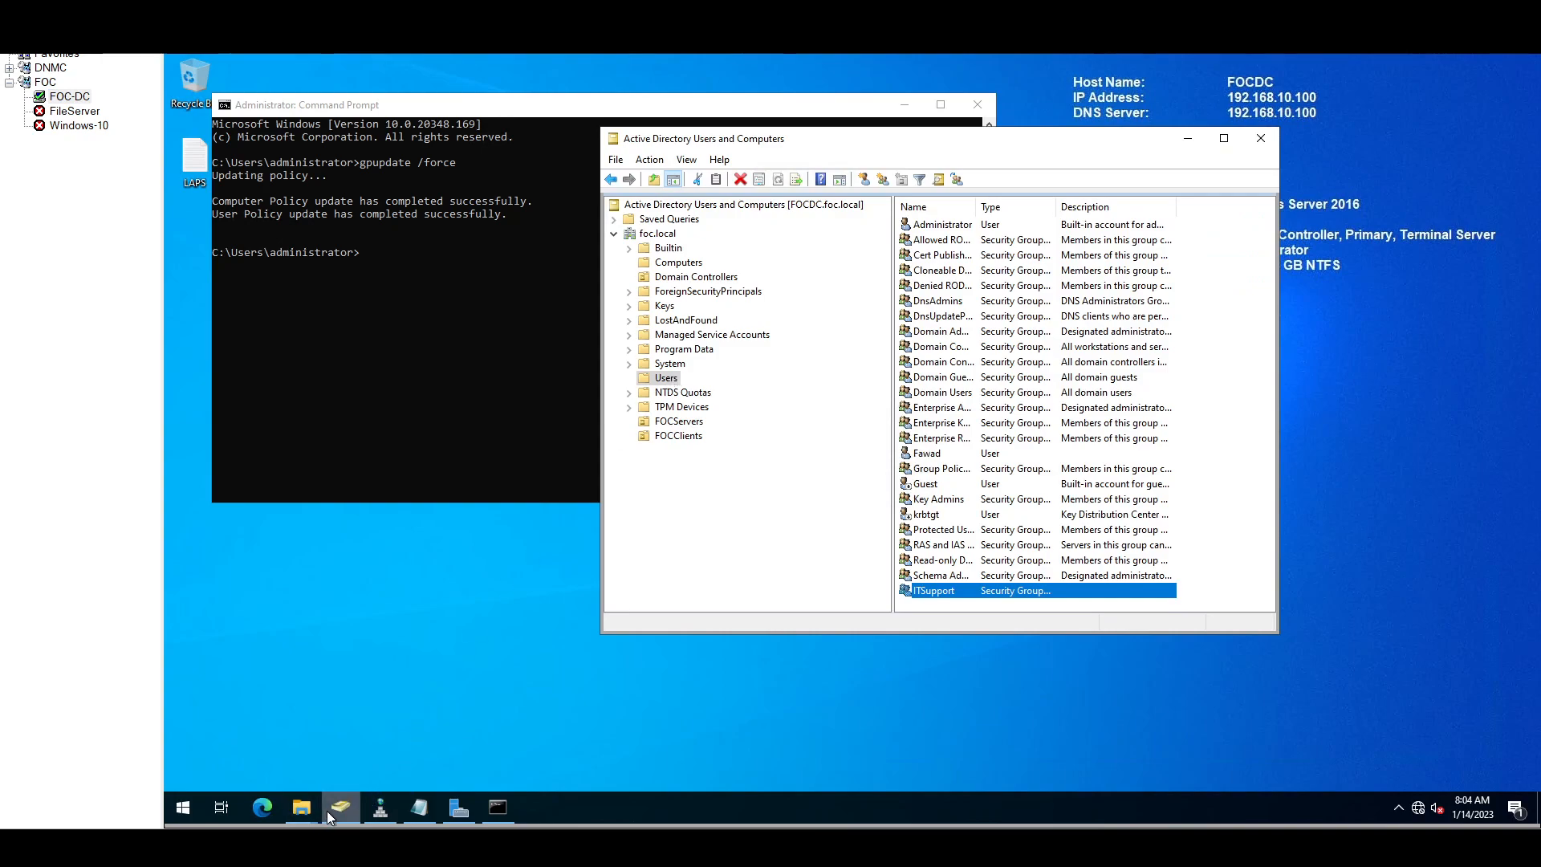
{"action": "left_click", "coordinate": [460, 807]}
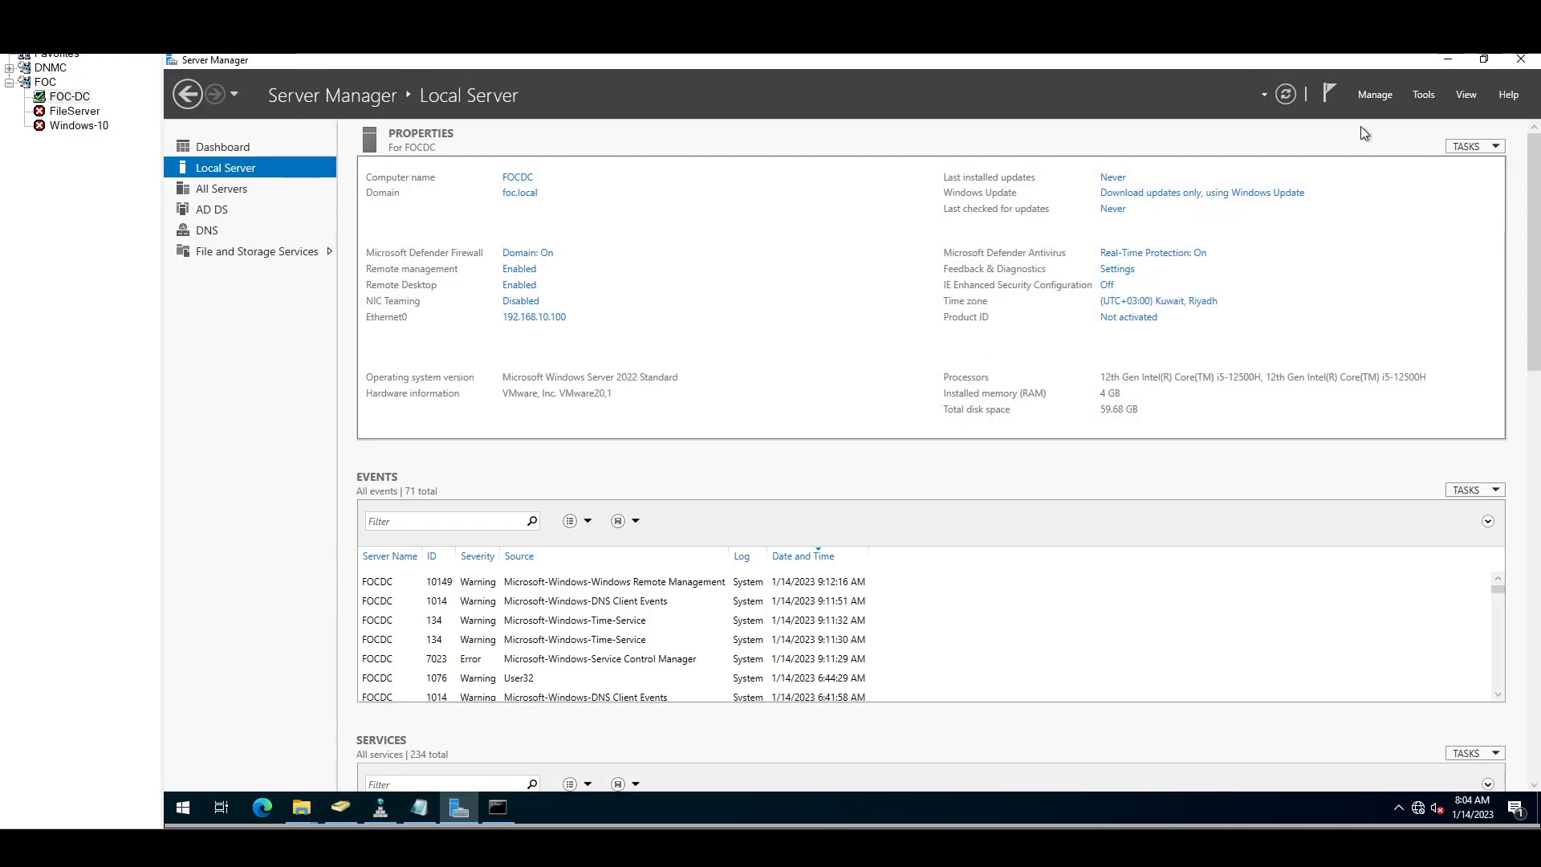
{"action": "left_click", "coordinate": [1425, 96]}
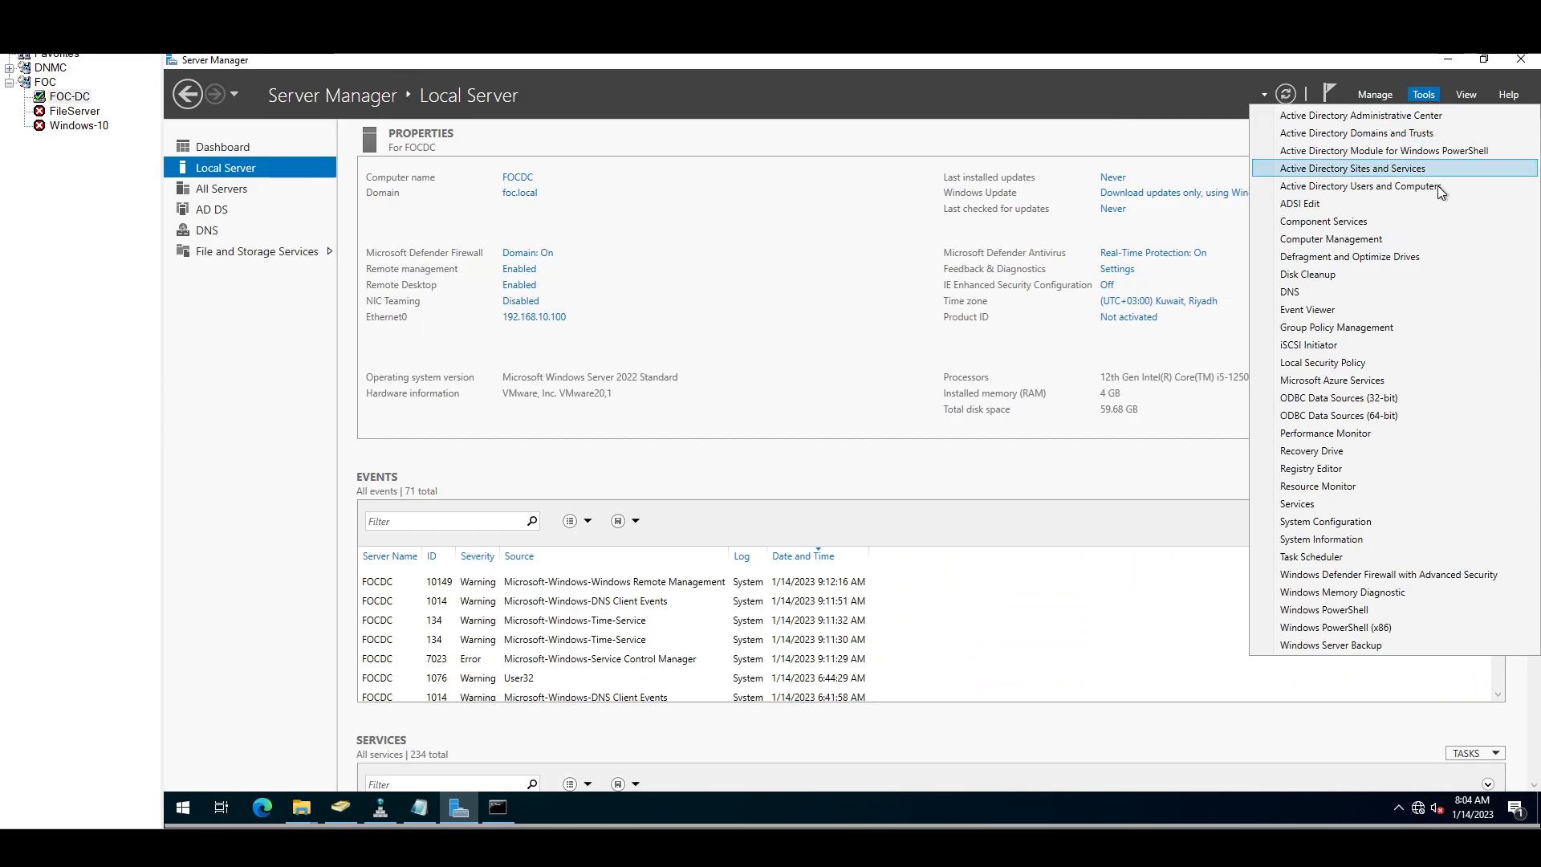
{"action": "left_click", "coordinate": [1345, 327]}
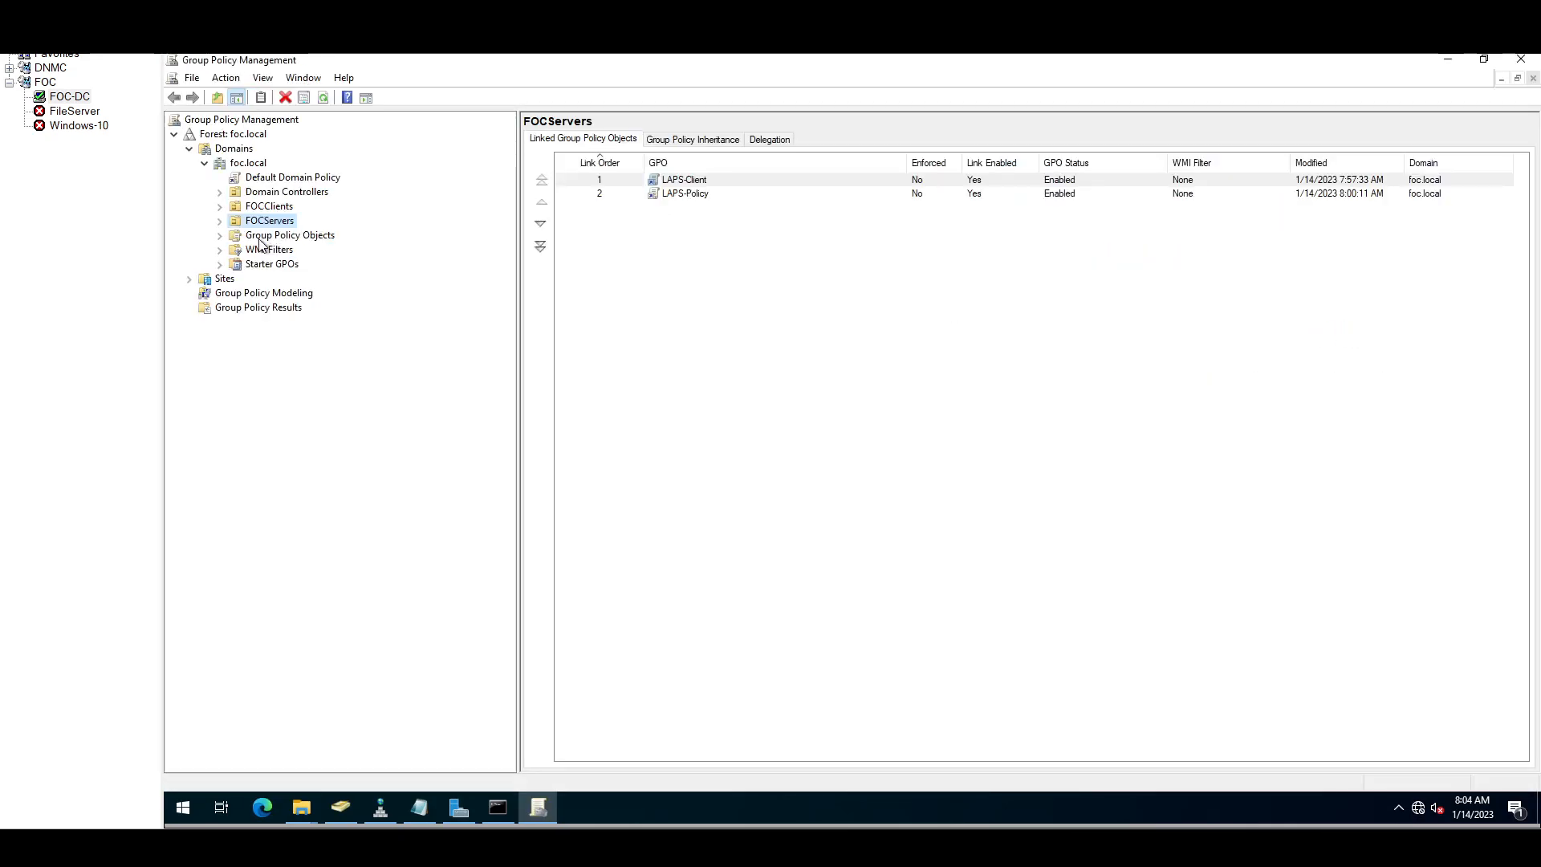
Step: Force a Group Policy update on FOCServers and review the failed FileSRV.foc.local result
{"action": "right_click", "coordinate": [265, 222]}
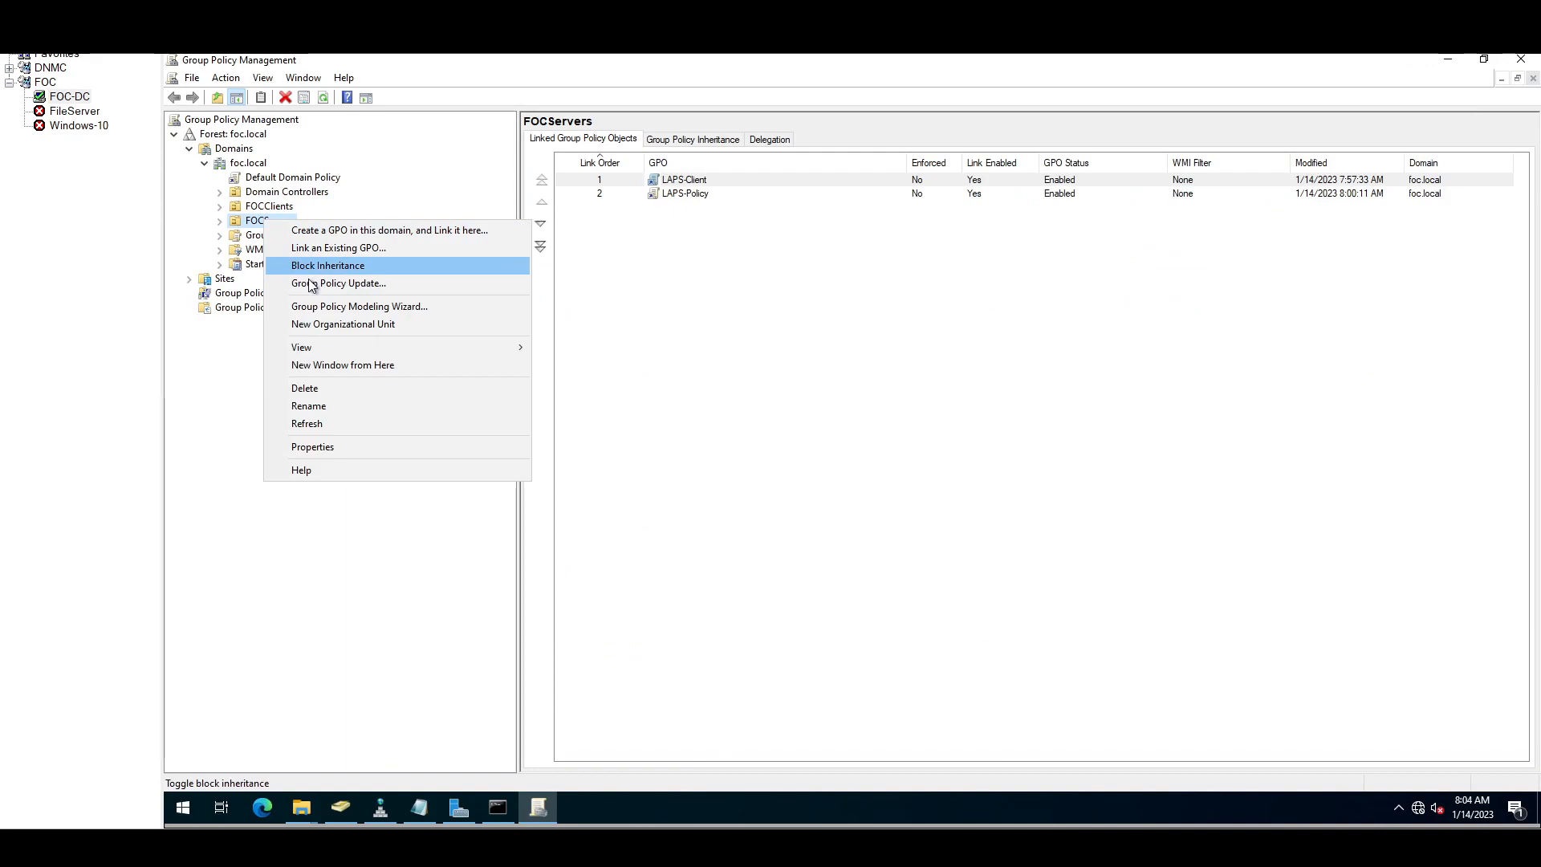
{"action": "left_click", "coordinate": [331, 282]}
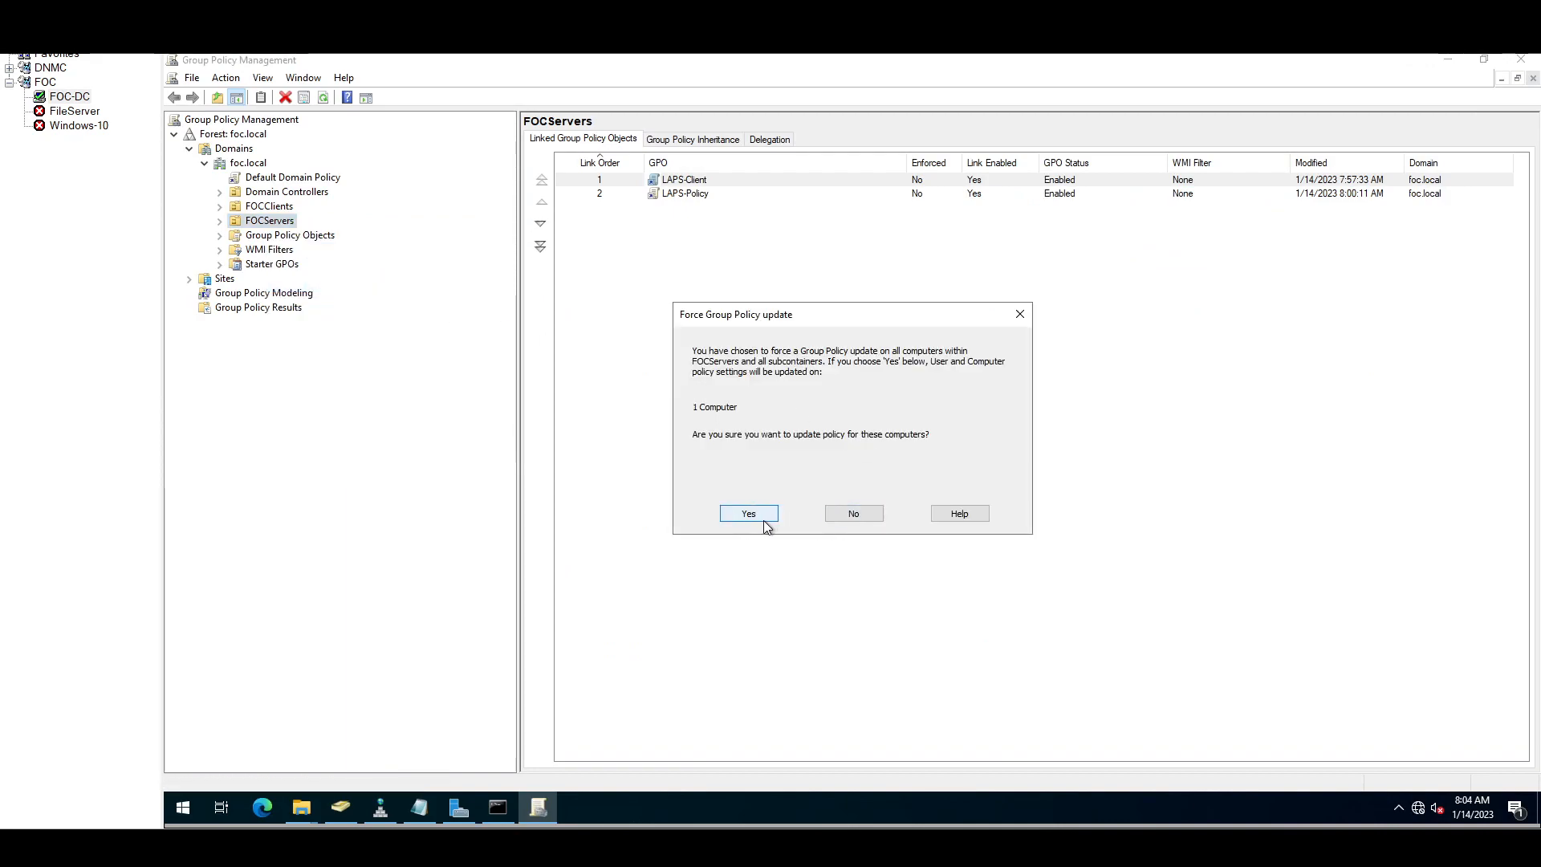
{"action": "left_click", "coordinate": [755, 519]}
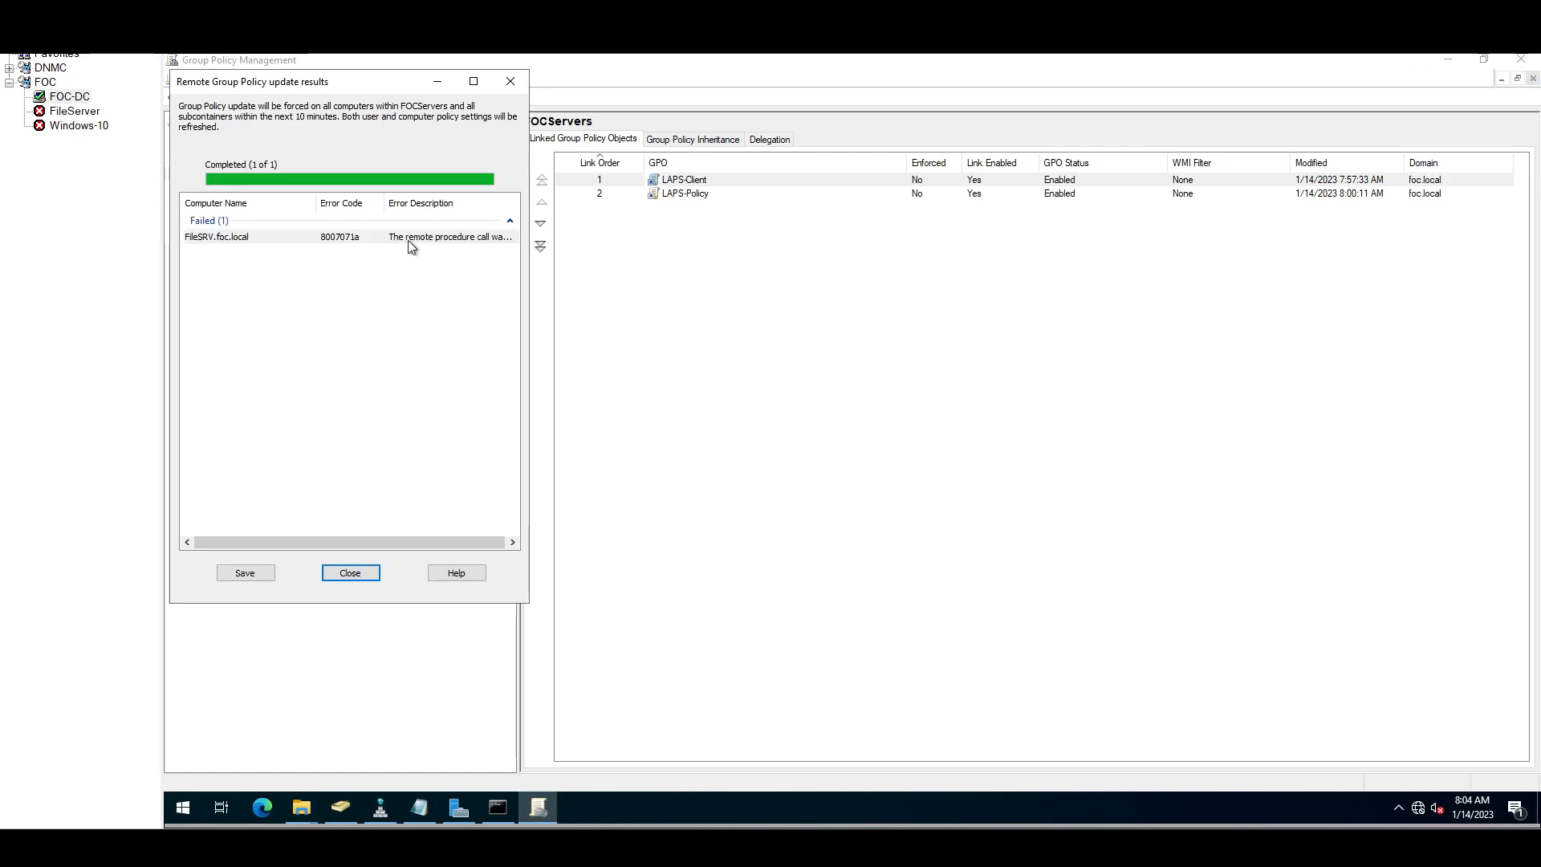
{"action": "left_click", "coordinate": [409, 240]}
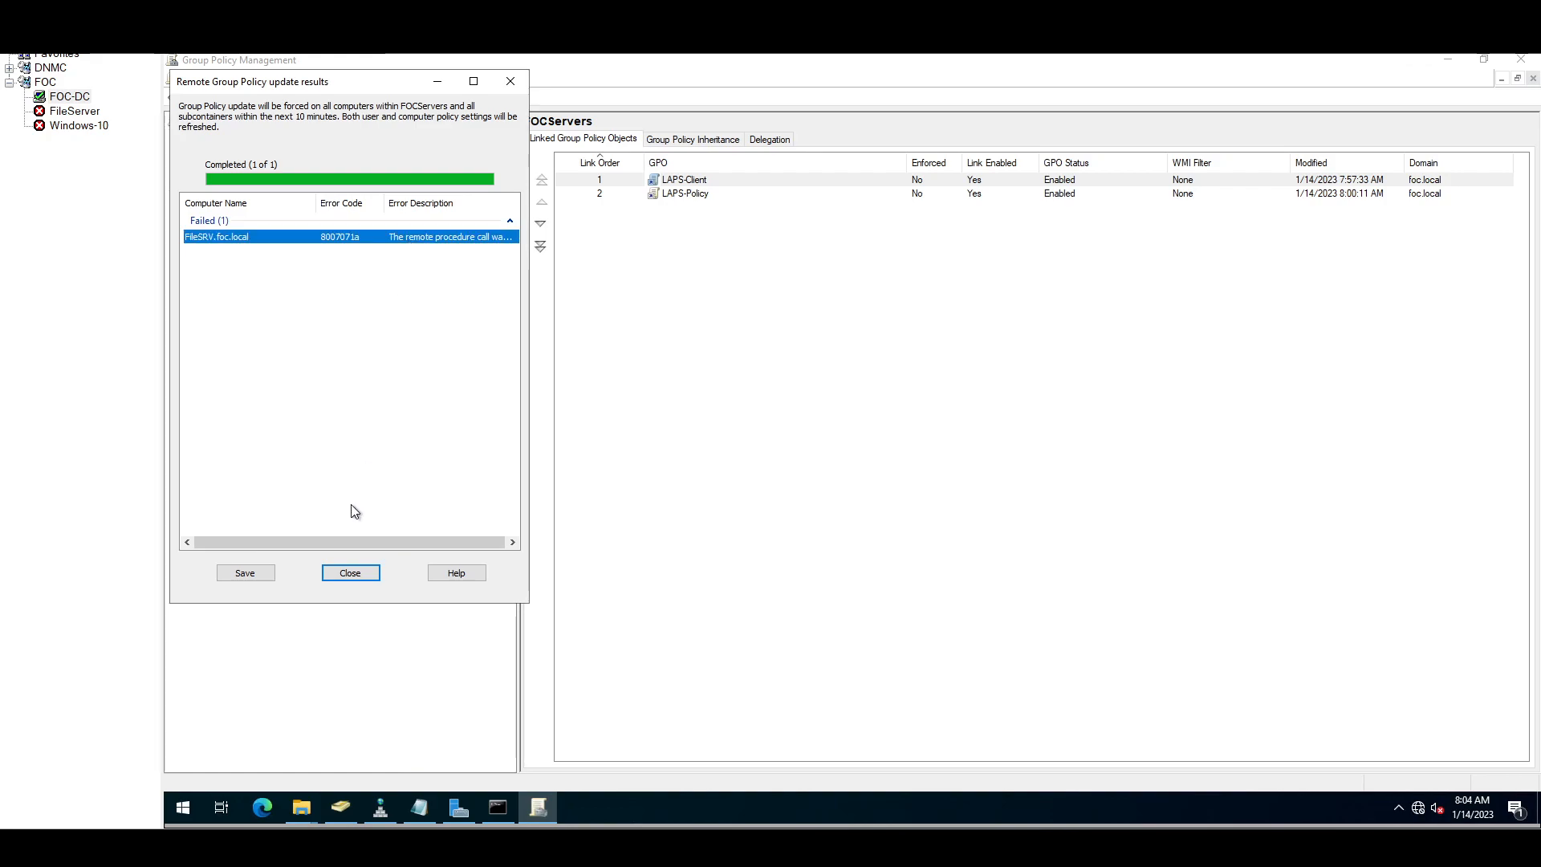
{"action": "left_click", "coordinate": [341, 574]}
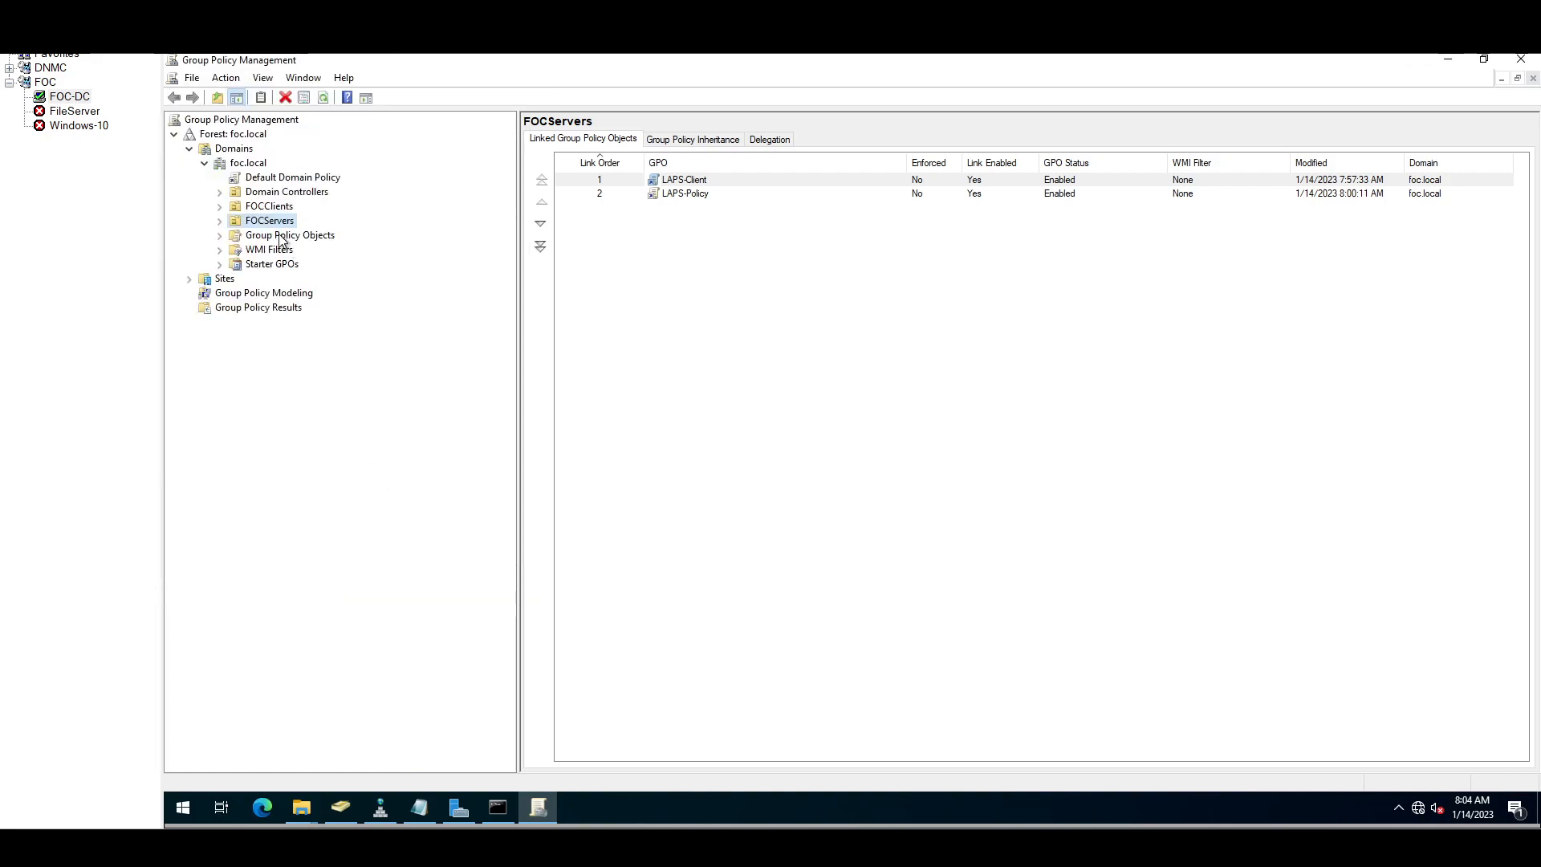
Step: Force a Group Policy update on FOCClients; Client10.foc.local fails with error 8007071a
{"action": "left_click", "coordinate": [269, 207]}
{"action": "right_click", "coordinate": [263, 207]}
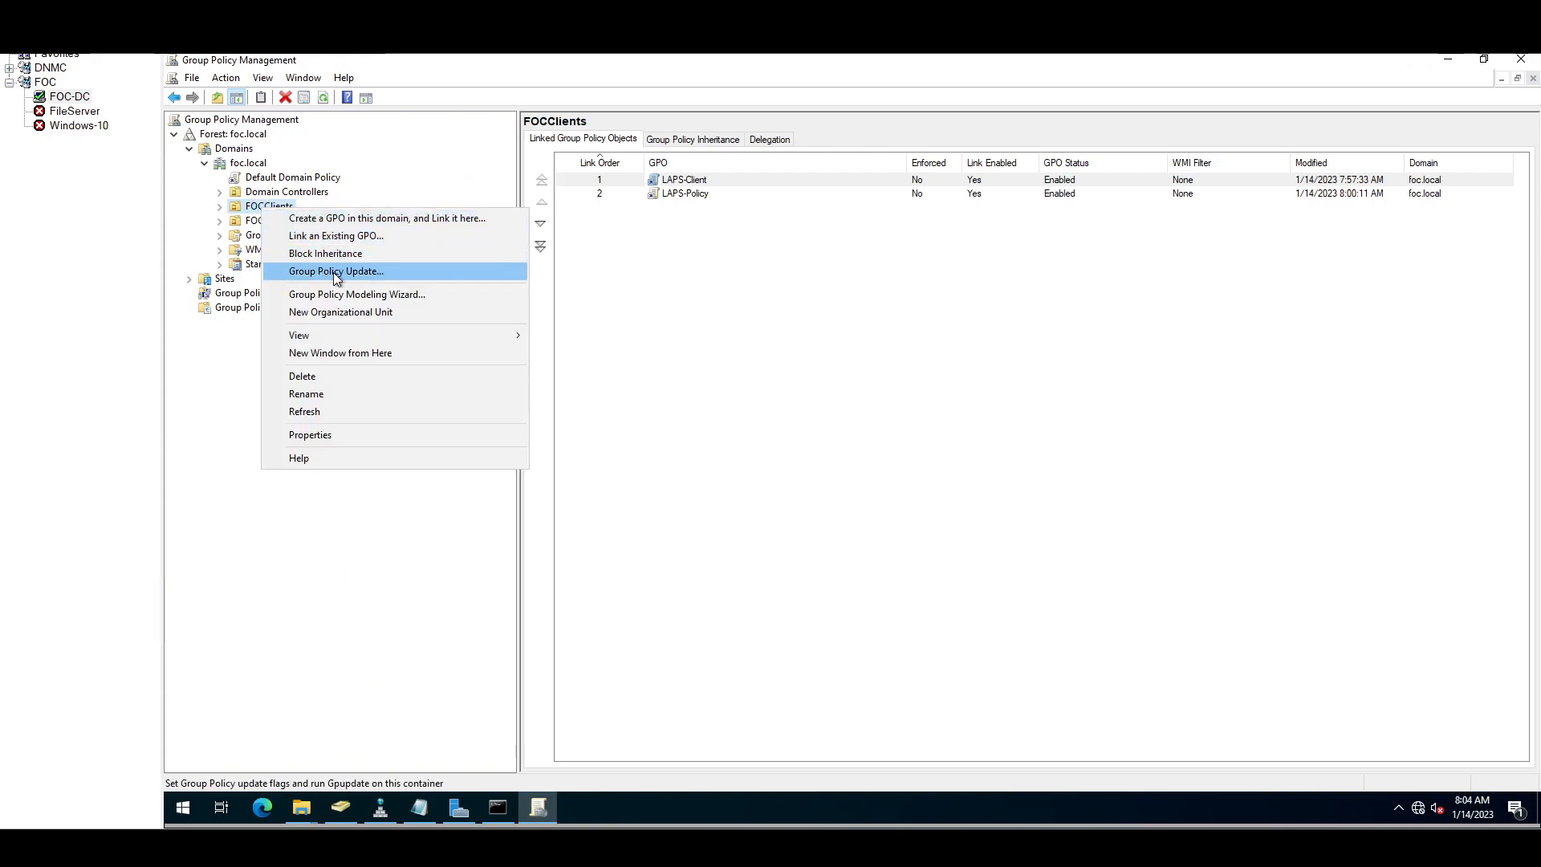
{"action": "left_click", "coordinate": [372, 273]}
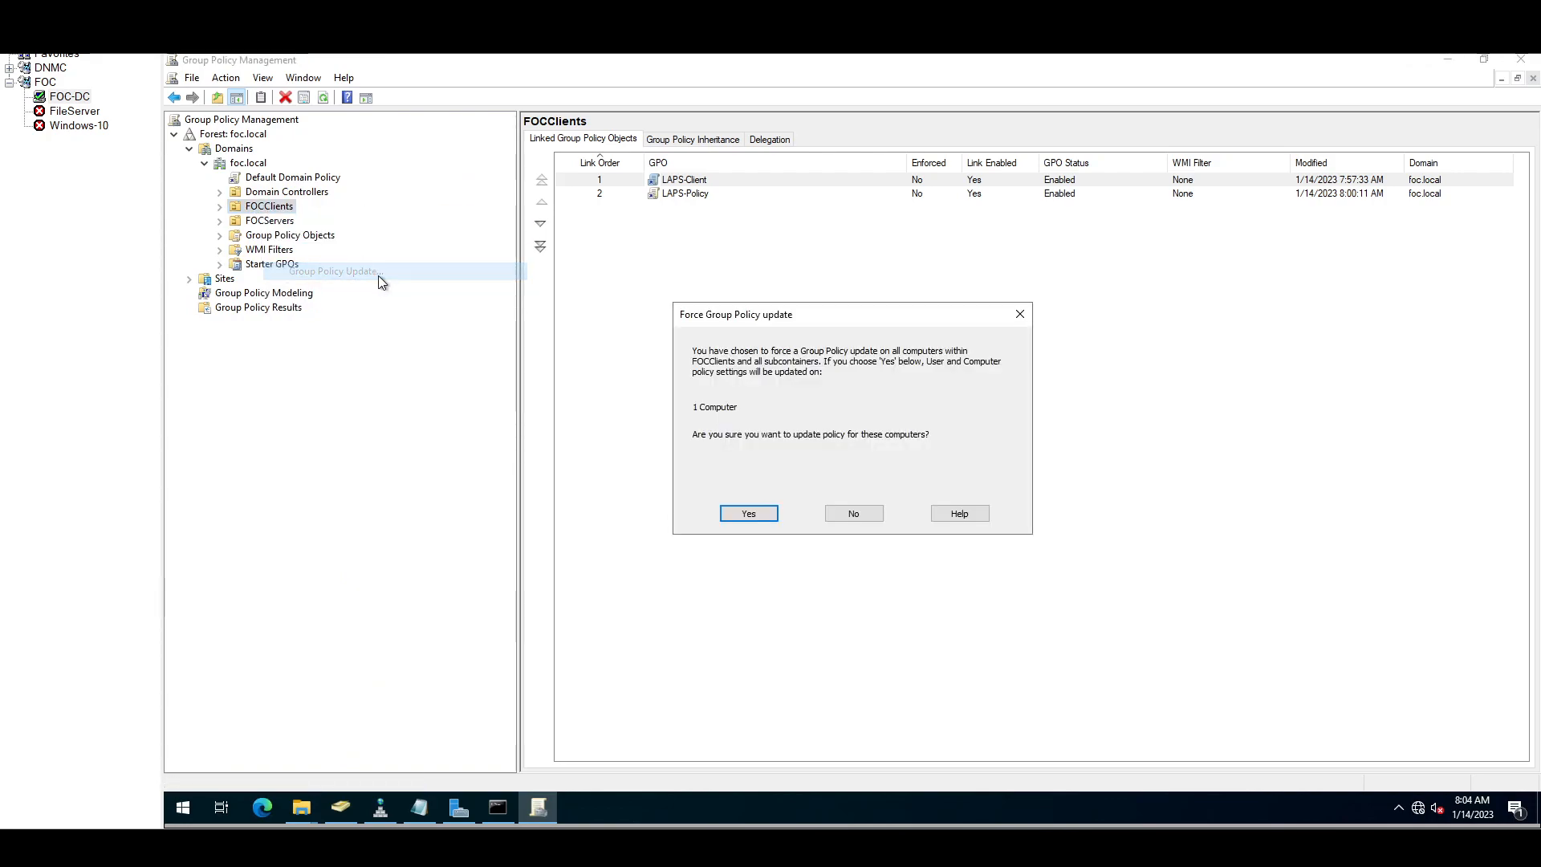
{"action": "left_click", "coordinate": [760, 515]}
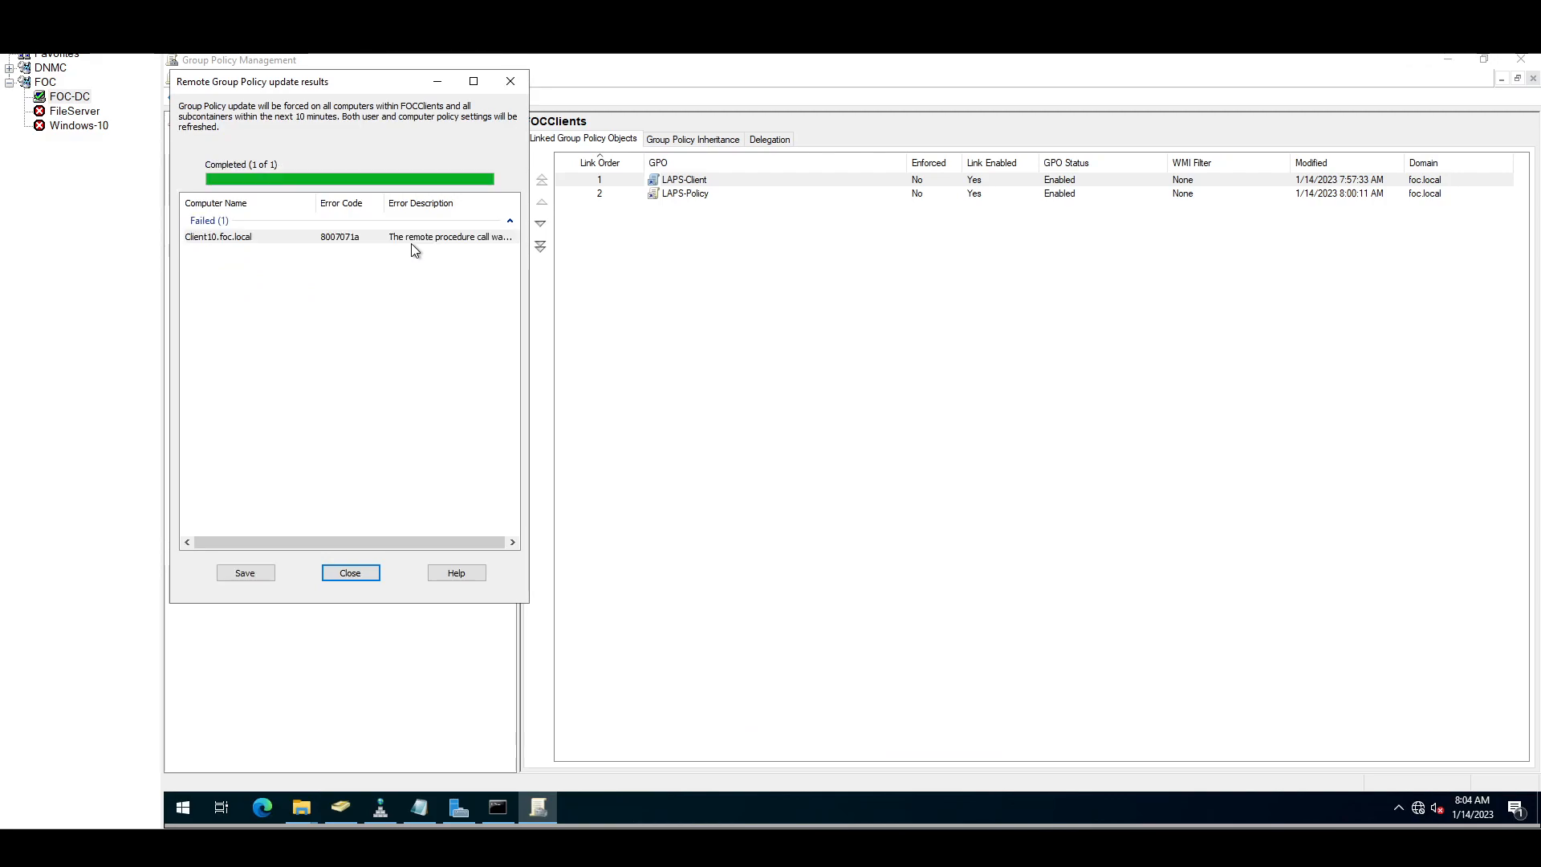
{"action": "left_click", "coordinate": [430, 242]}
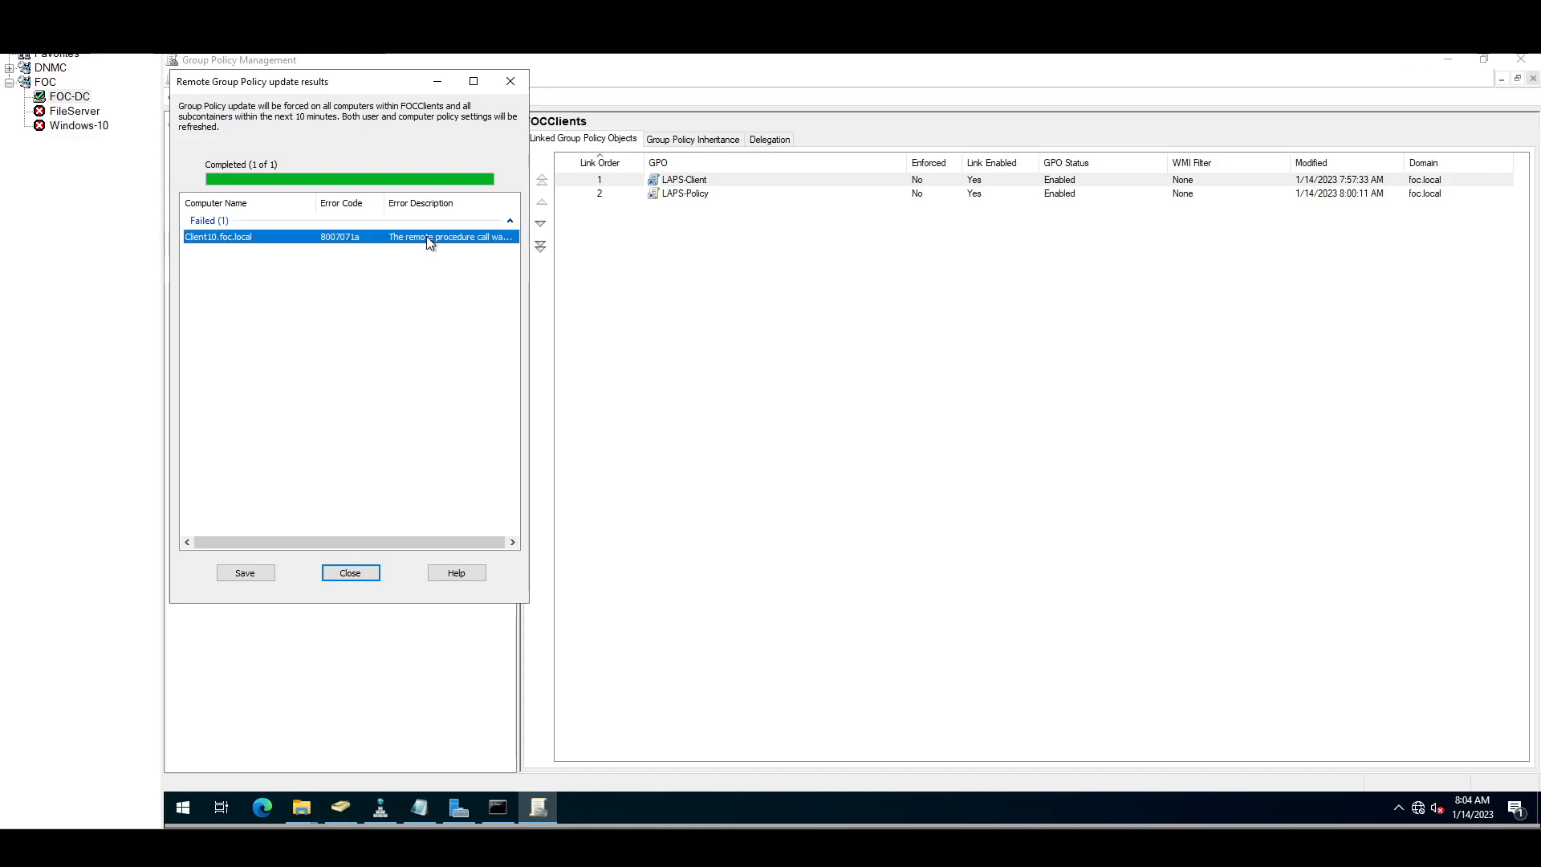
{"action": "left_click", "coordinate": [351, 573]}
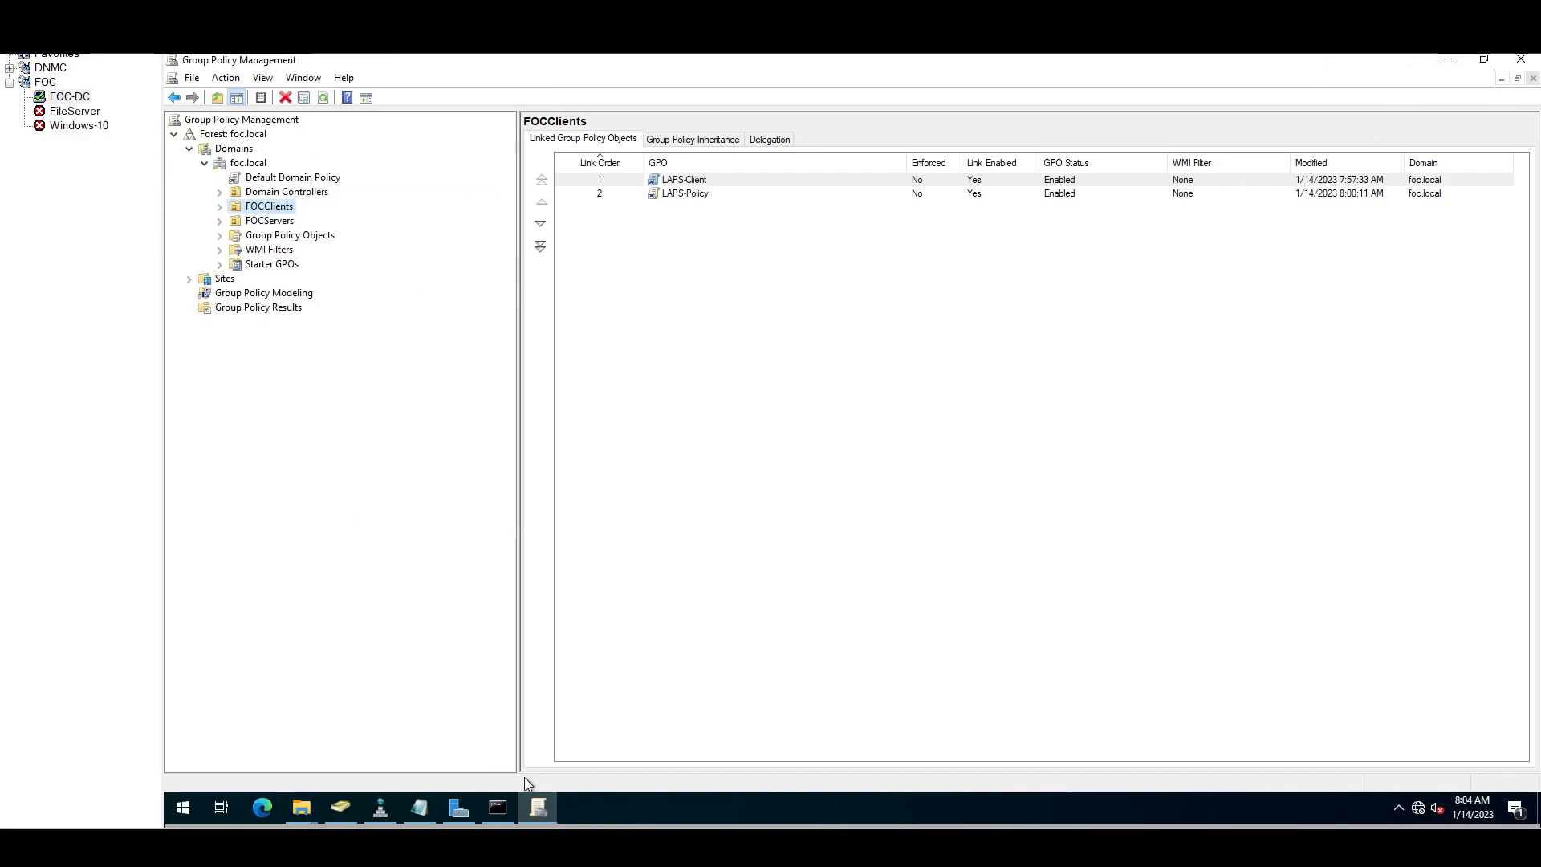
Step: Sign in to the Client22 VM as a different domain user with that user's password
{"action": "mouse_move", "coordinate": [1007, 843]}
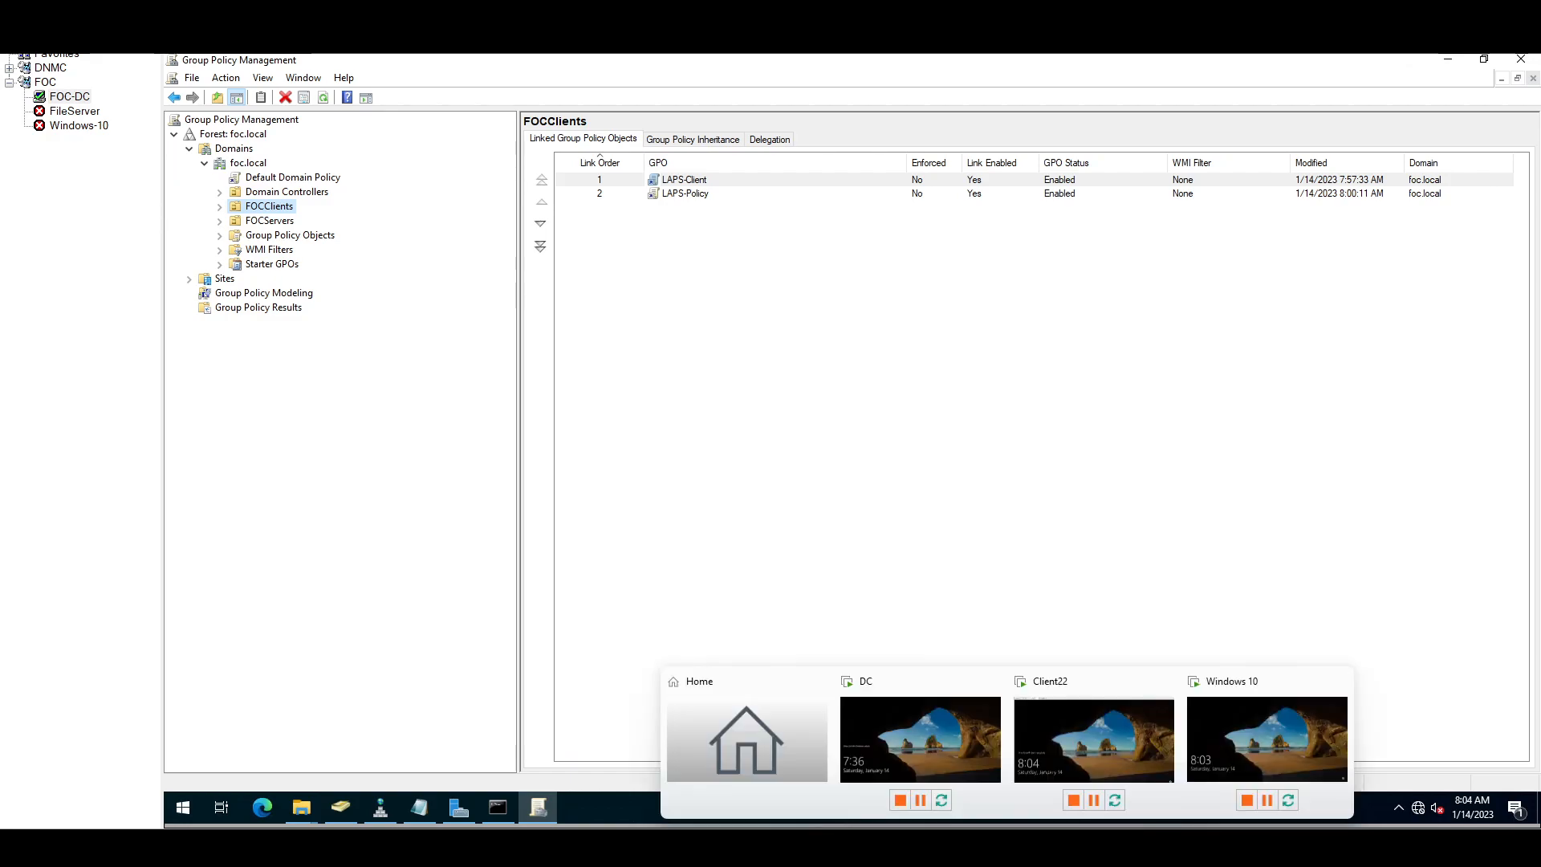
{"action": "left_click", "coordinate": [1127, 758]}
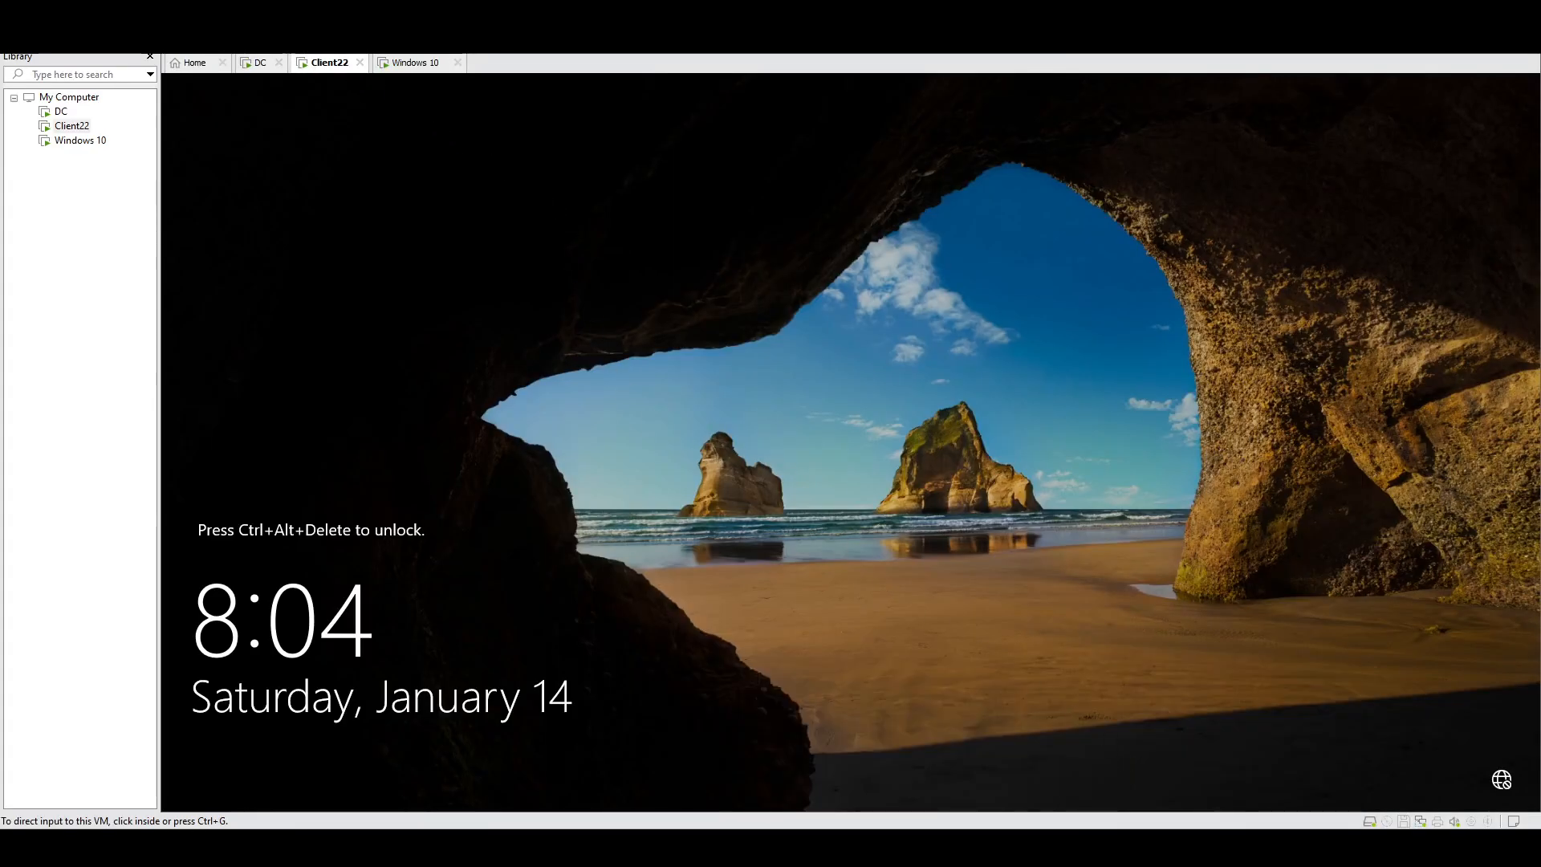
{"action": "key", "text": "ctrl+alt+Insert"}
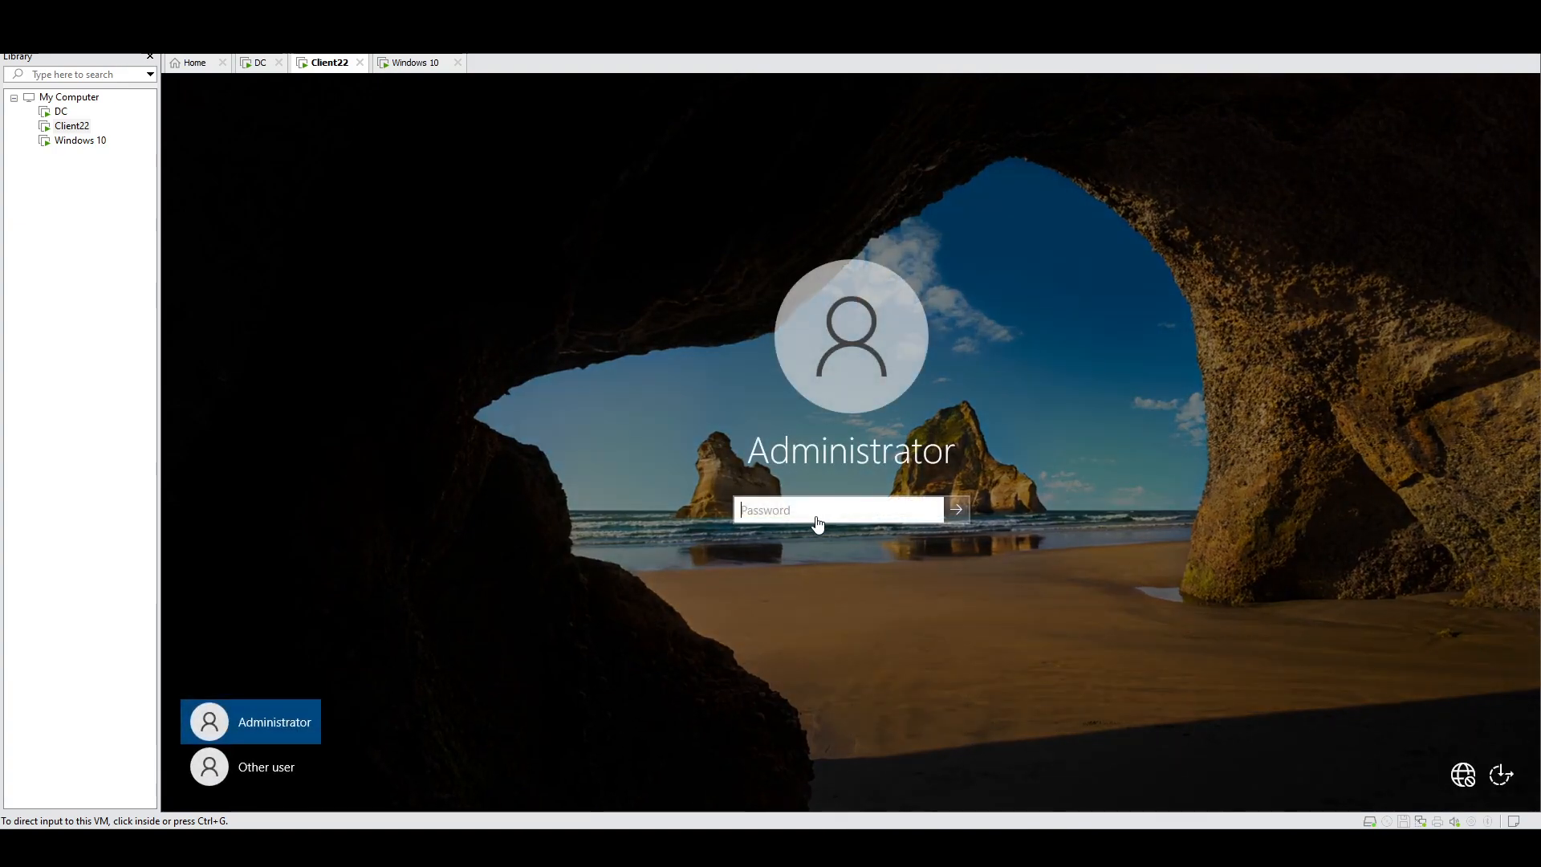
{"action": "left_click", "coordinate": [250, 768]}
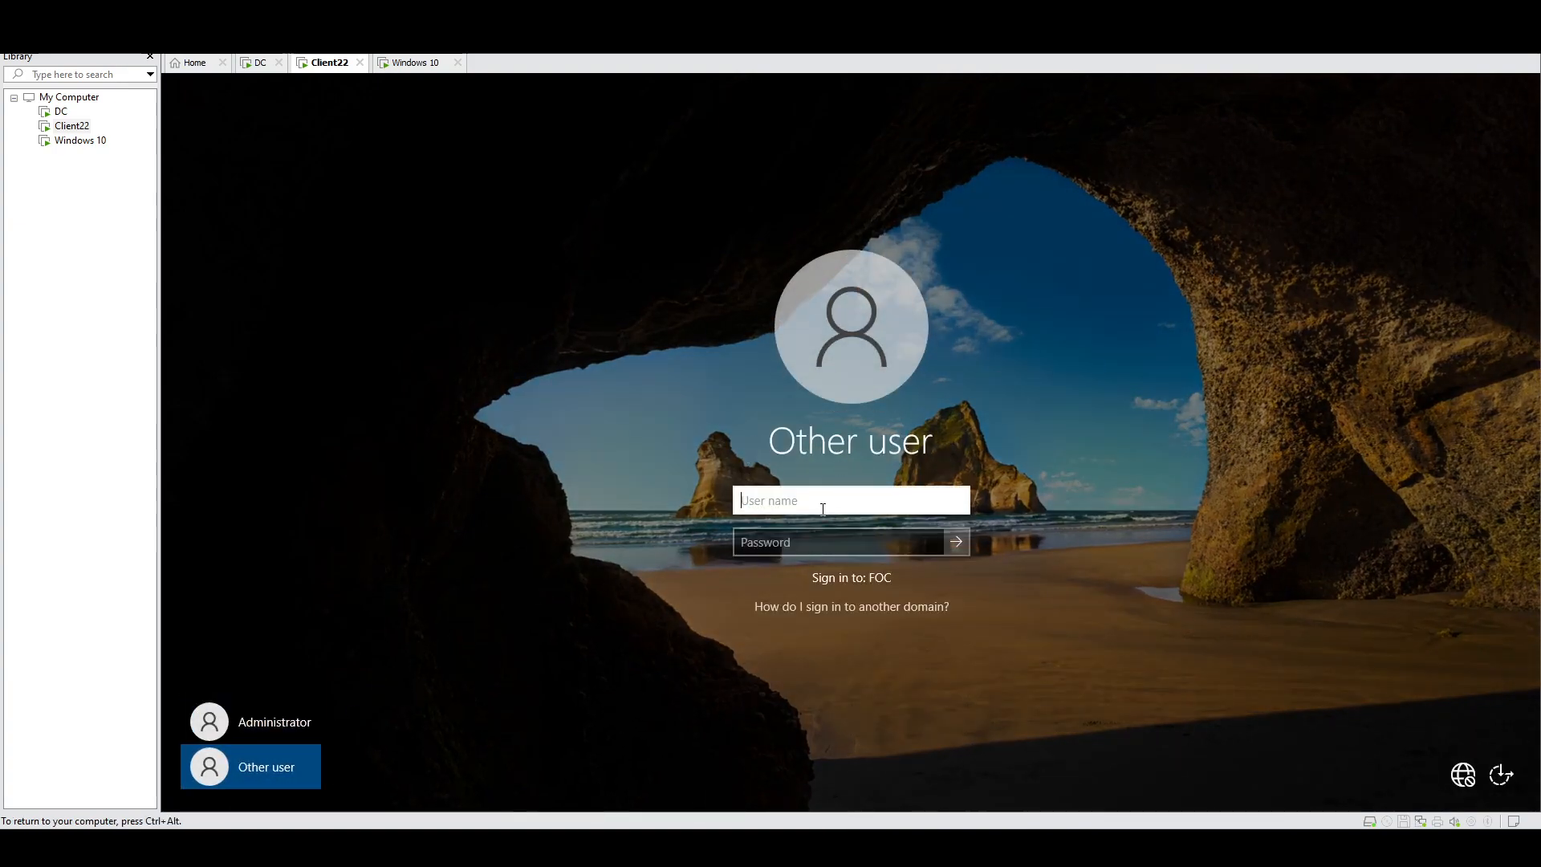
{"action": "type", "text": "fawad"}
{"action": "key", "text": "Tab"}
{"action": "type", "text": "••••••••"}
{"action": "key", "text": "Return"}
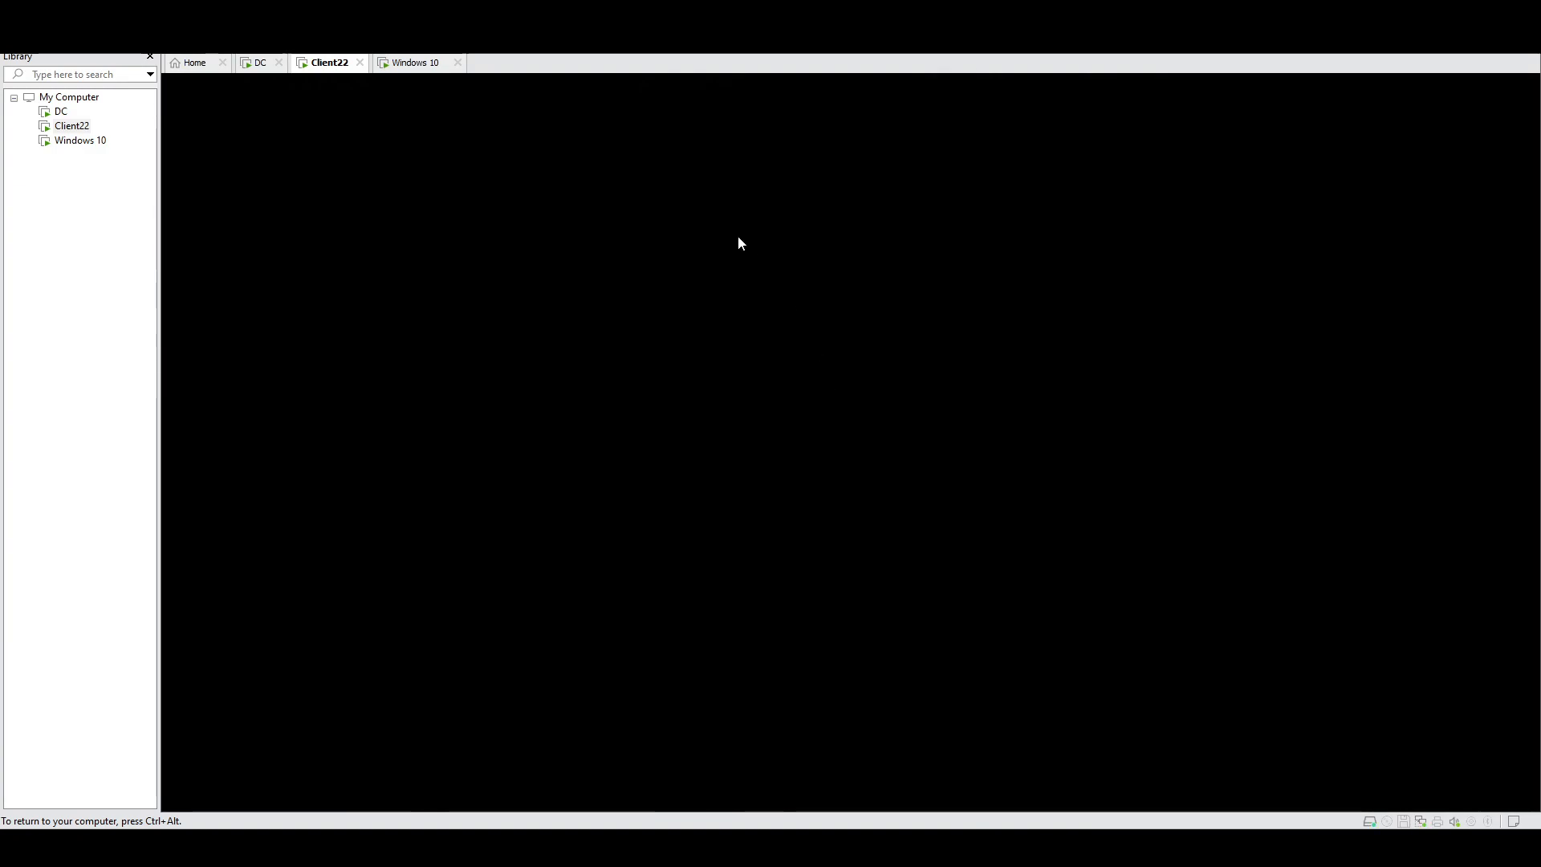
Step: Sign the Windows 10 VM in as the same domain user, then return to Client22
{"action": "left_click", "coordinate": [416, 62]}
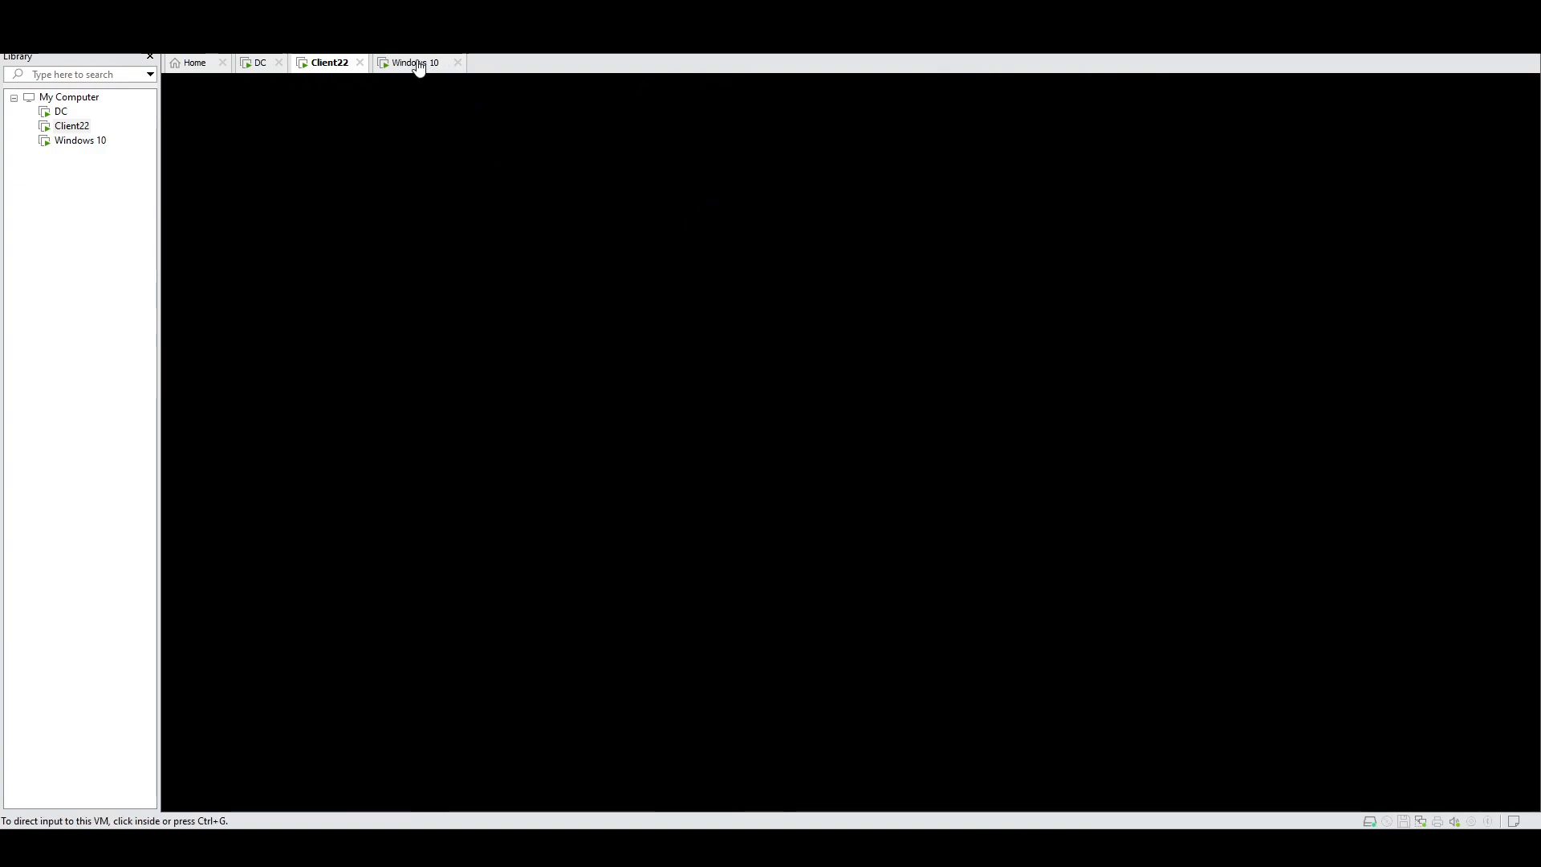
{"action": "left_click", "coordinate": [761, 407]}
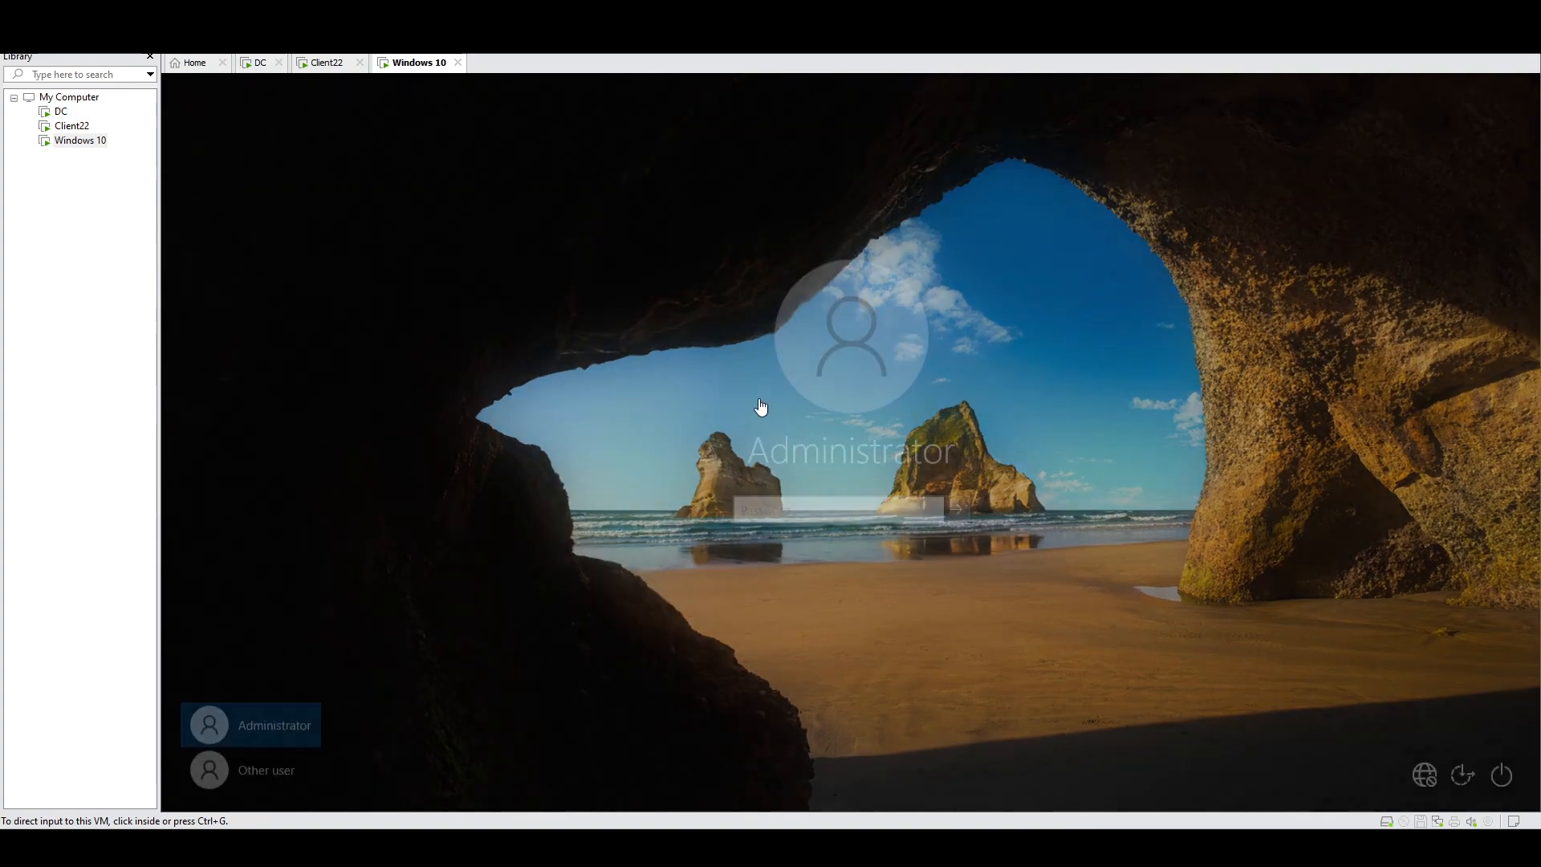
{"action": "left_click", "coordinate": [269, 768]}
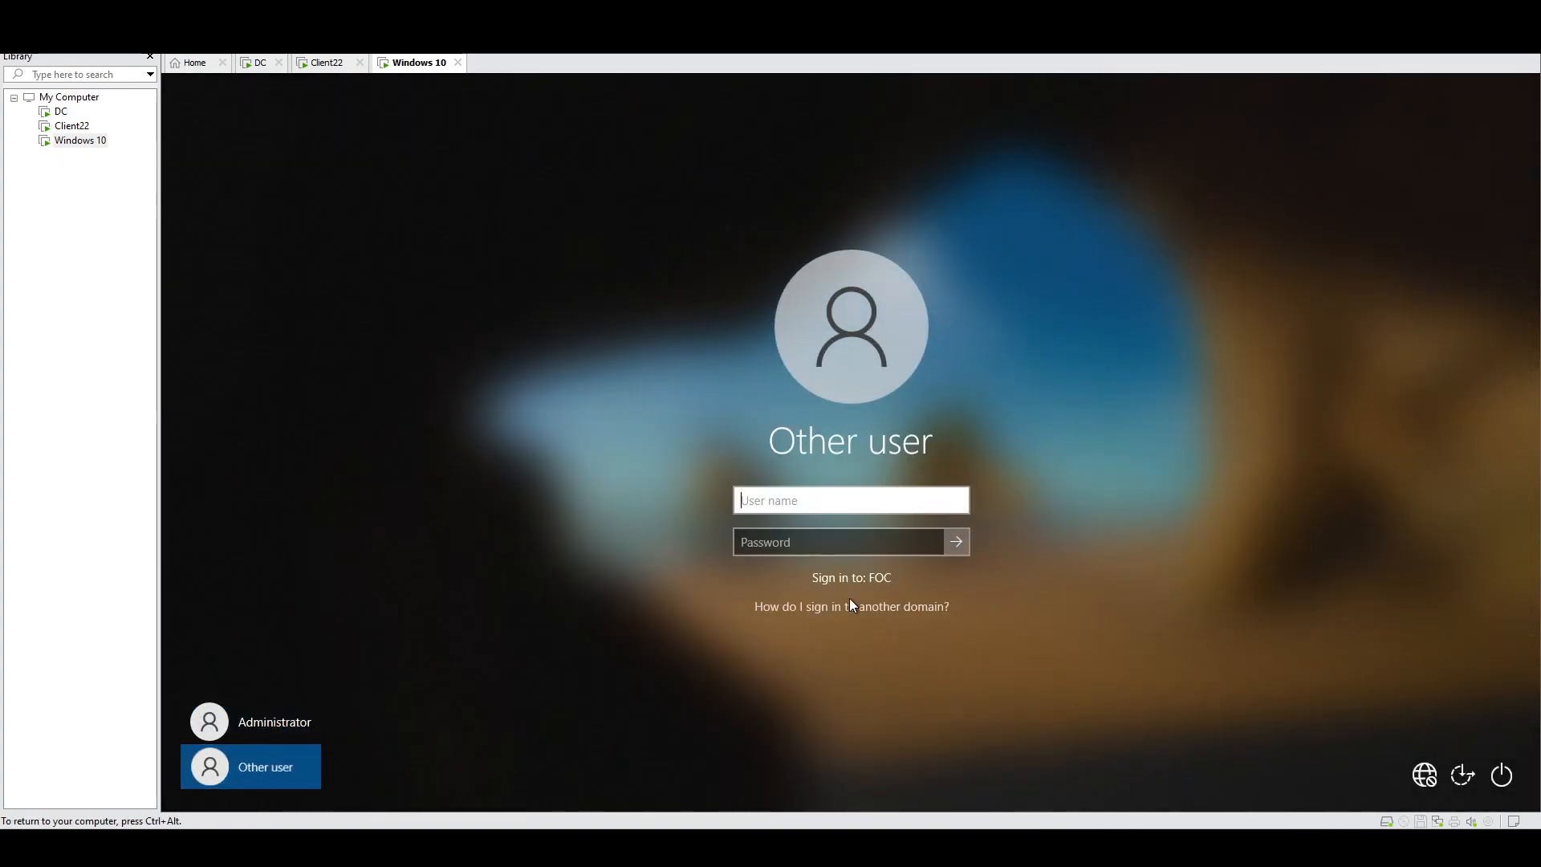
{"action": "type", "text": "fawad"}
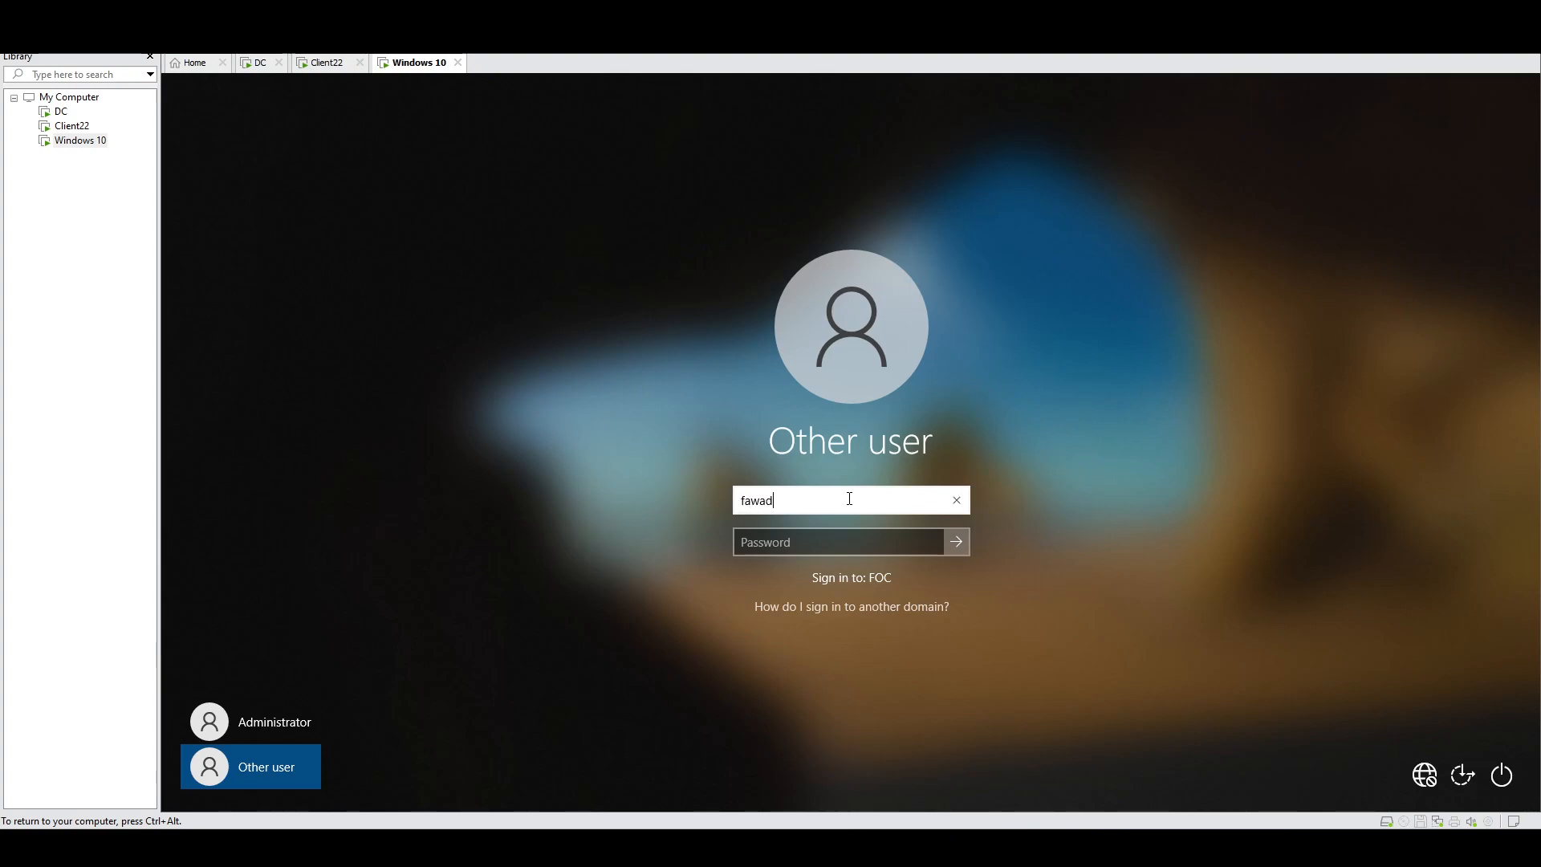
{"action": "key", "text": "Tab"}
{"action": "type", "text": "•••••"}
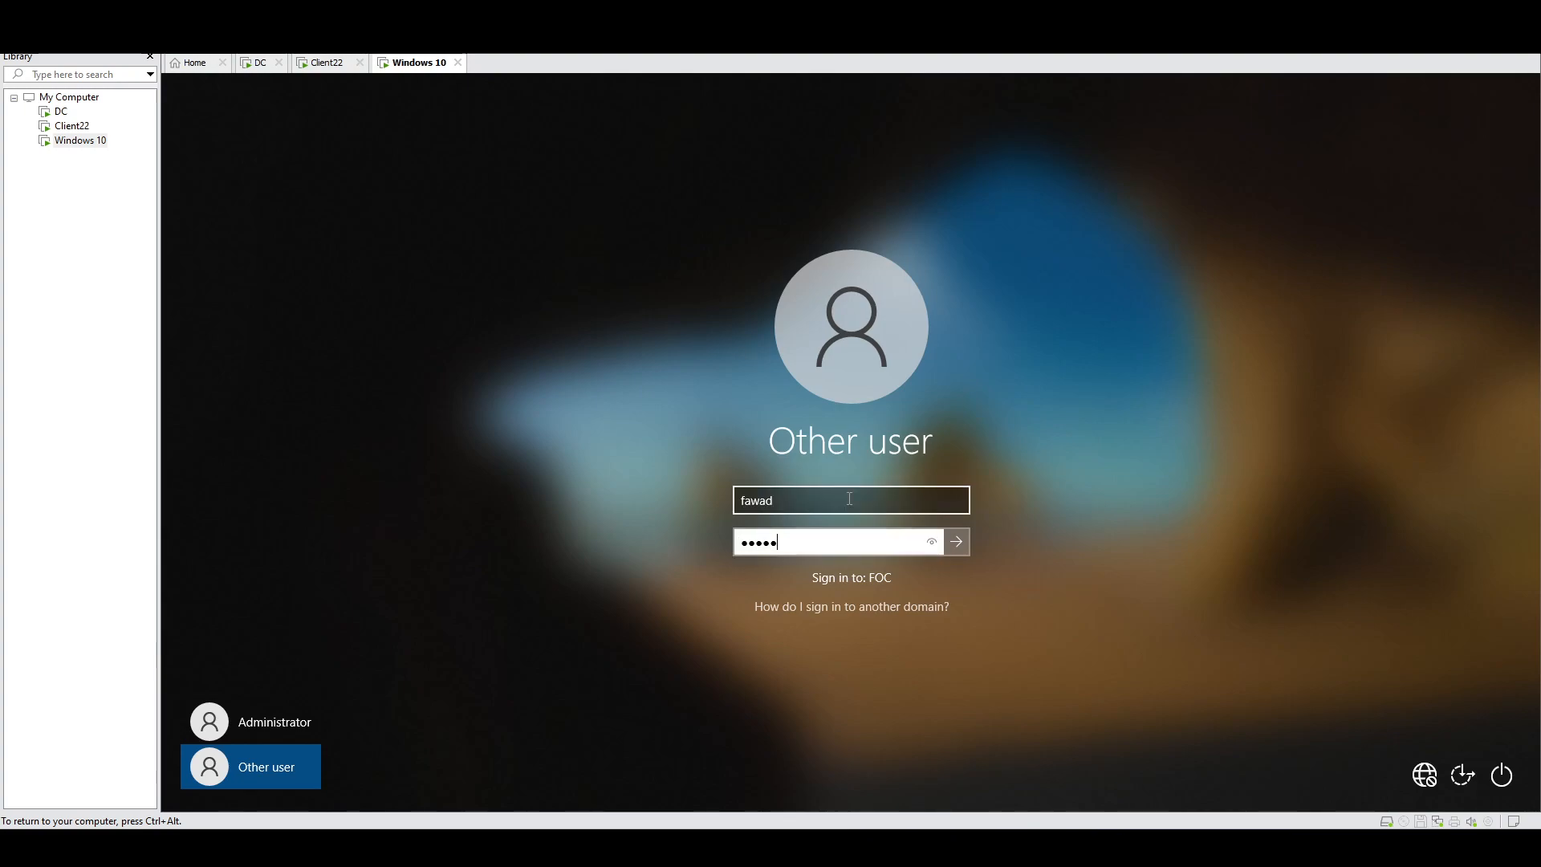
{"action": "type", "text": "••"}
{"action": "key", "text": "Return"}
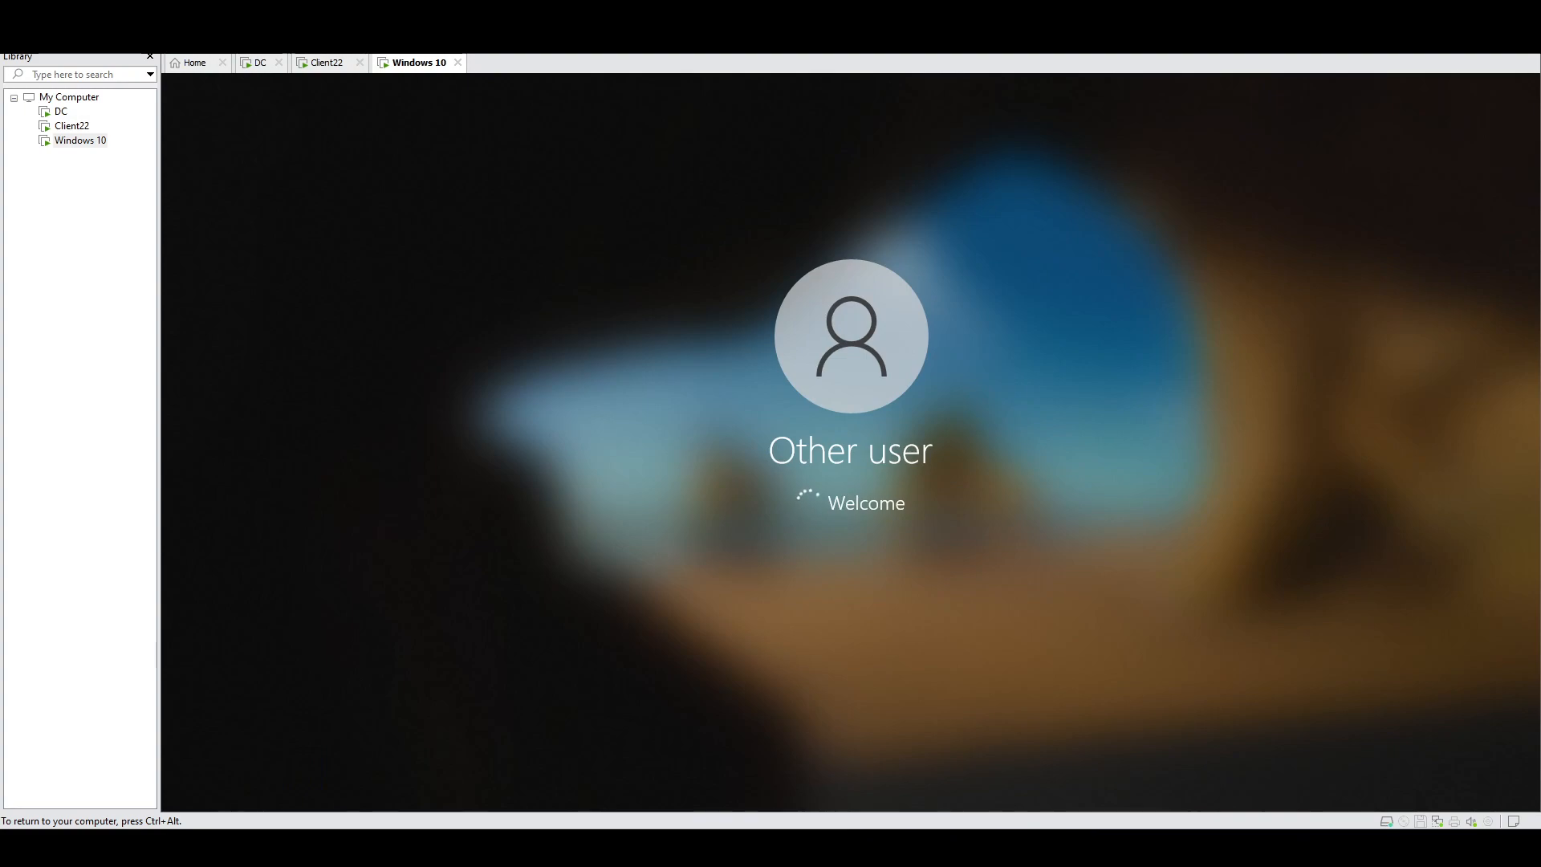
{"action": "left_click", "coordinate": [323, 65]}
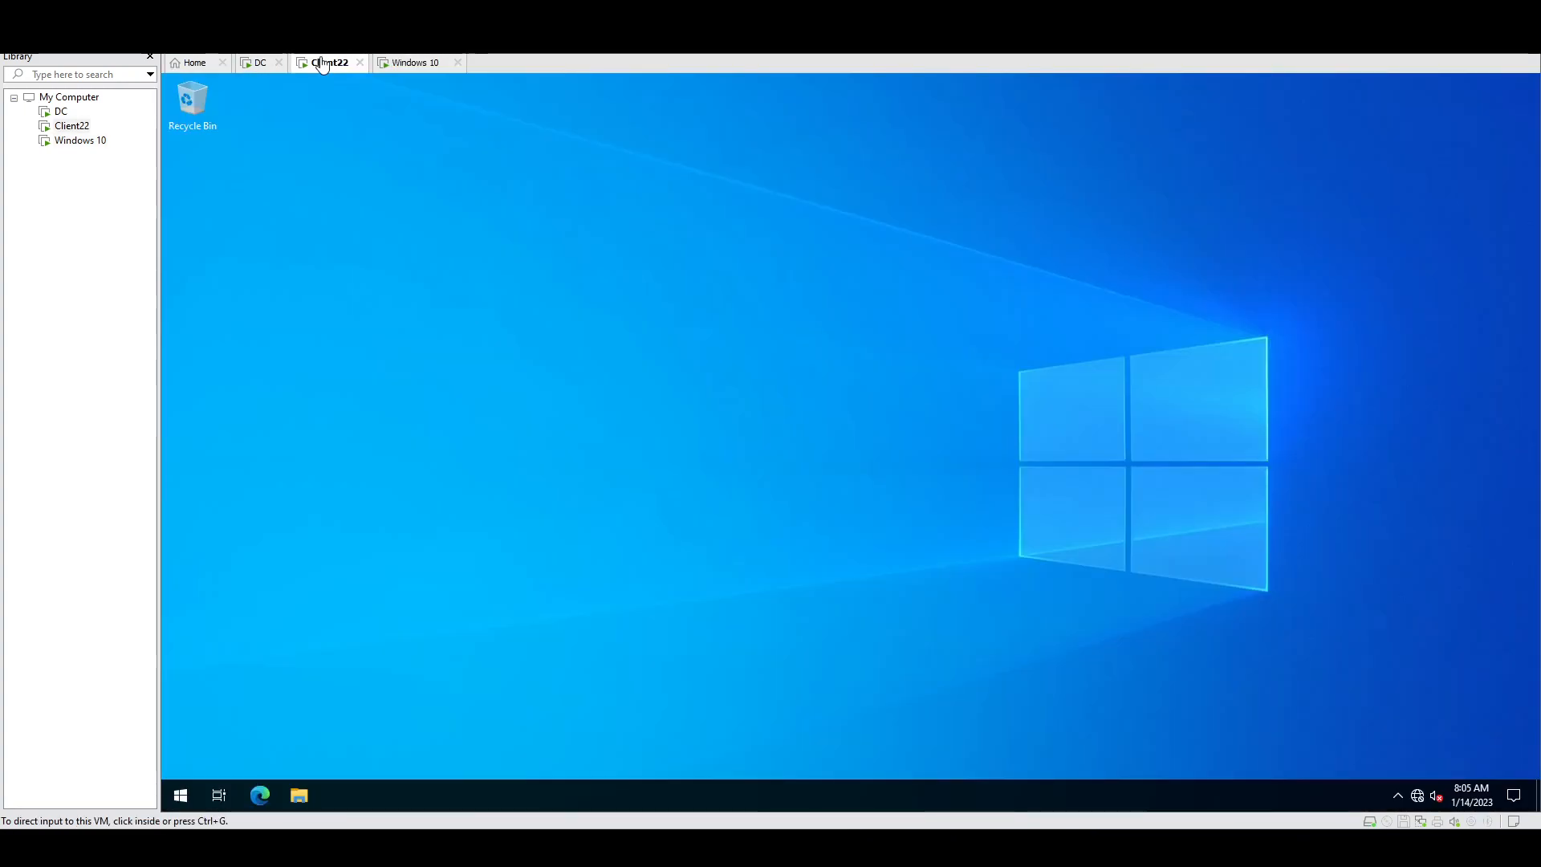
Step: Launch Command Prompt as administrator, elevating with the administrator account's credentials
{"action": "right_click", "coordinate": [464, 440]}
{"action": "left_click", "coordinate": [390, 581]}
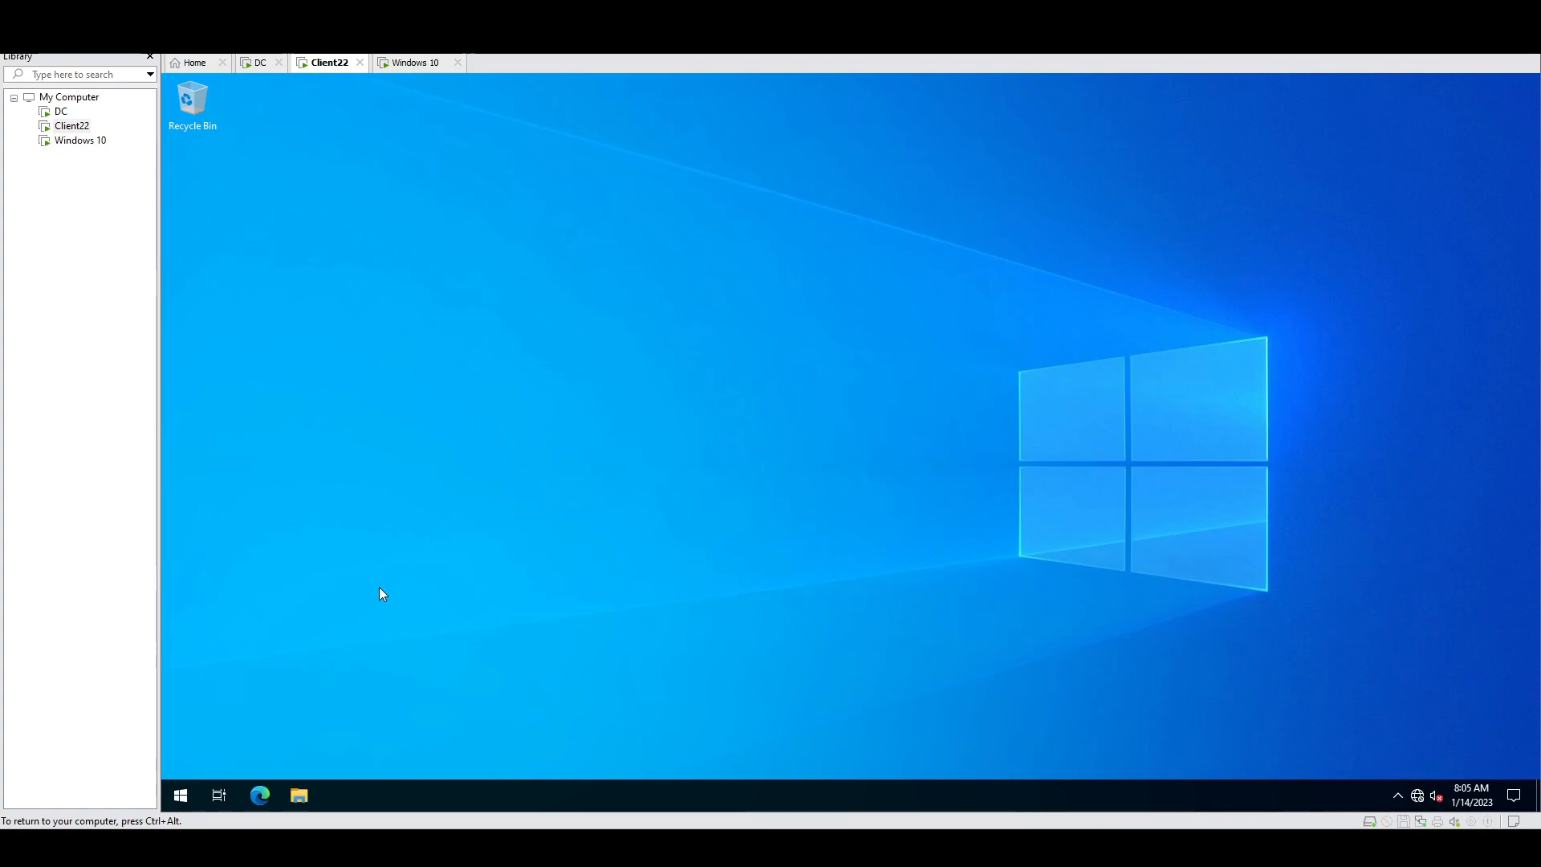
{"action": "left_click", "coordinate": [187, 794]}
{"action": "type", "text": "cmd"}
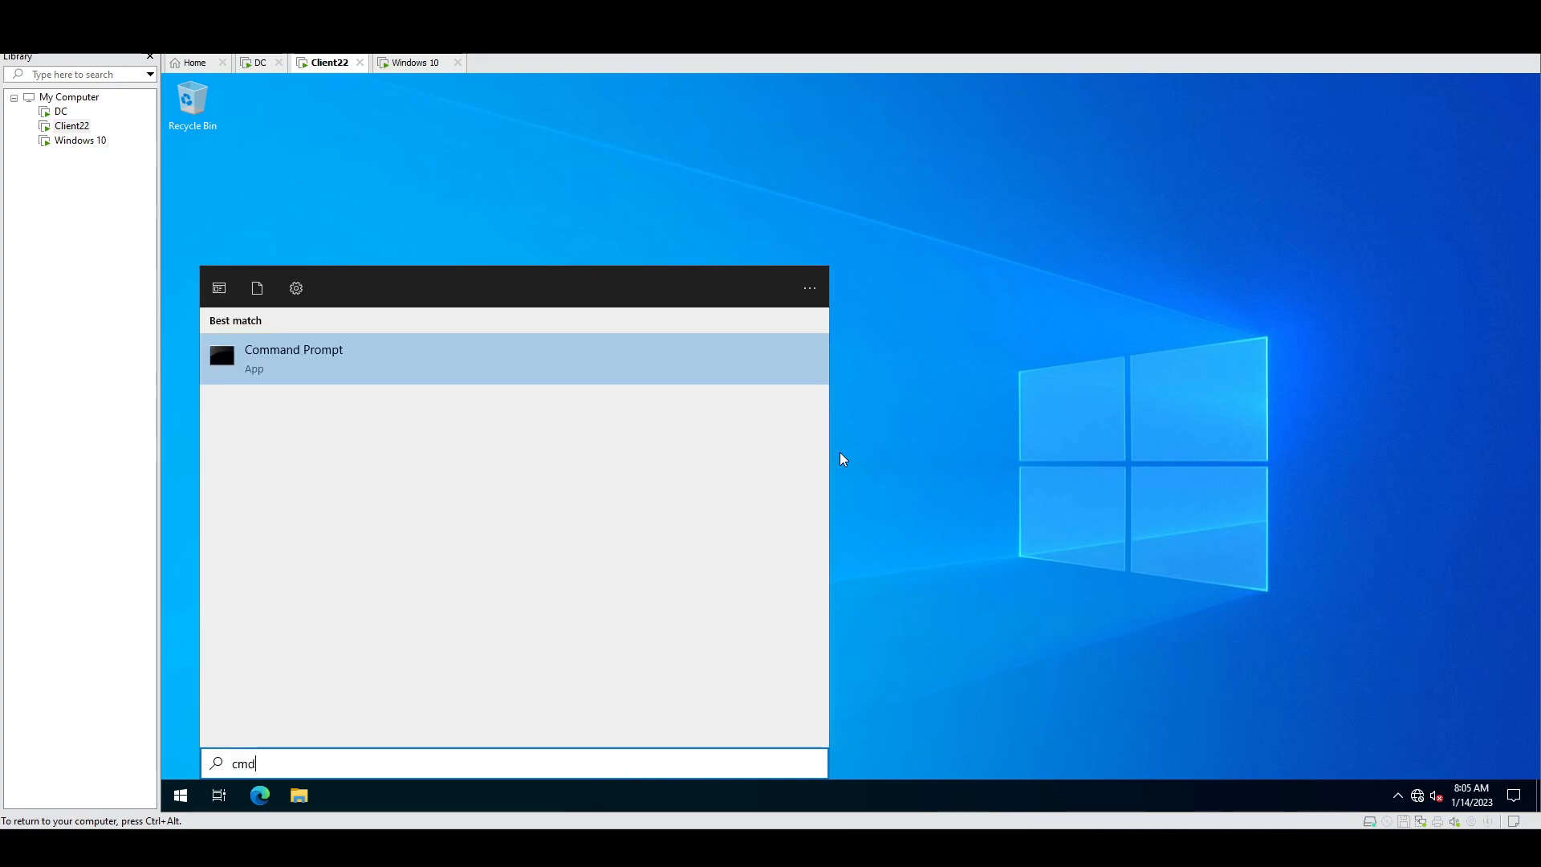
{"action": "right_click", "coordinate": [369, 358]}
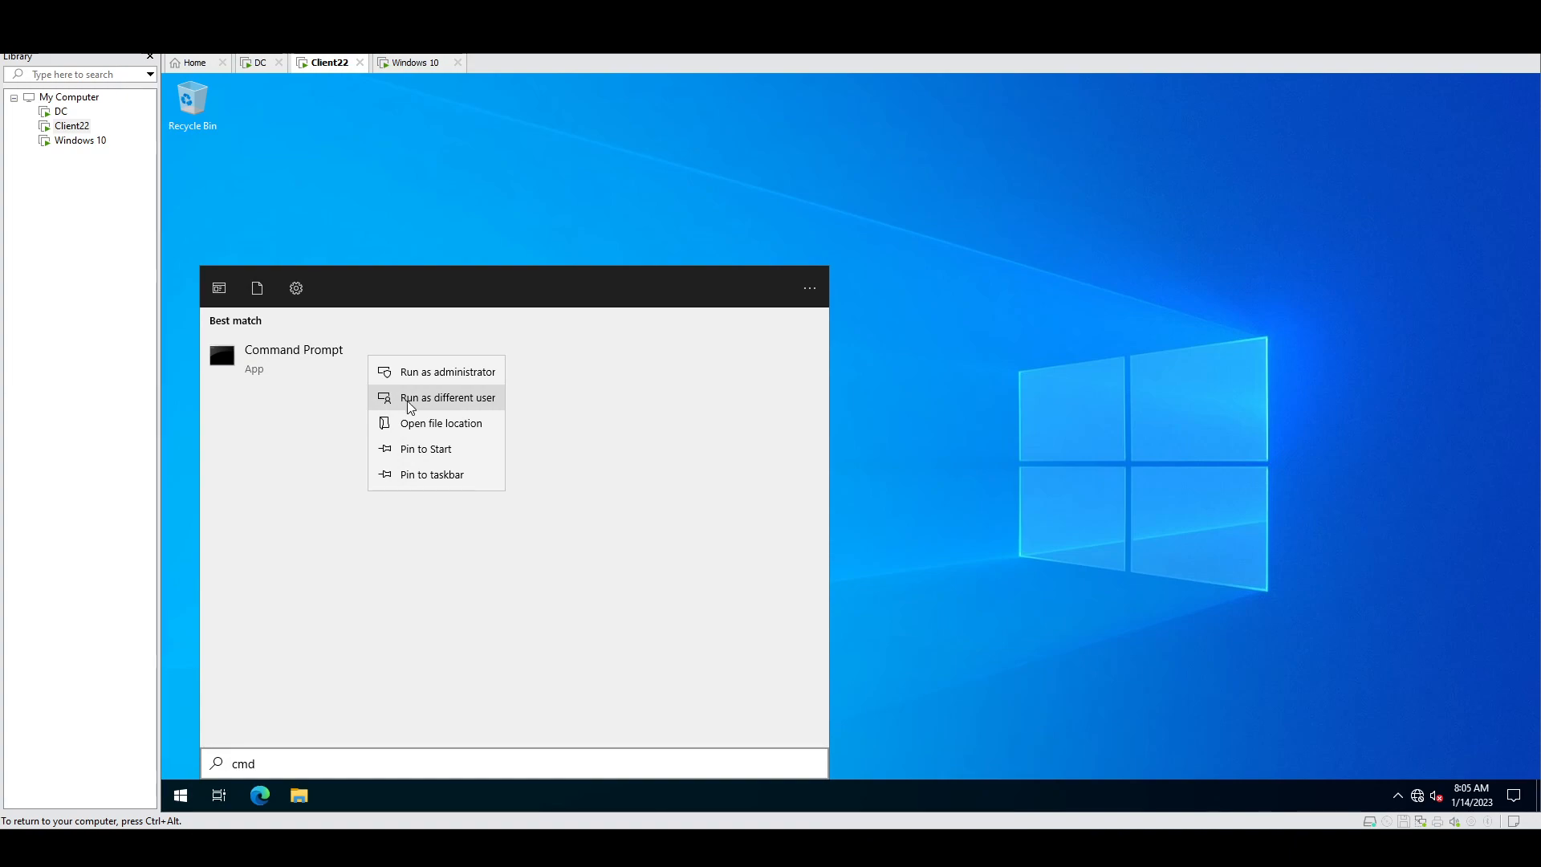
{"action": "left_click", "coordinate": [441, 373]}
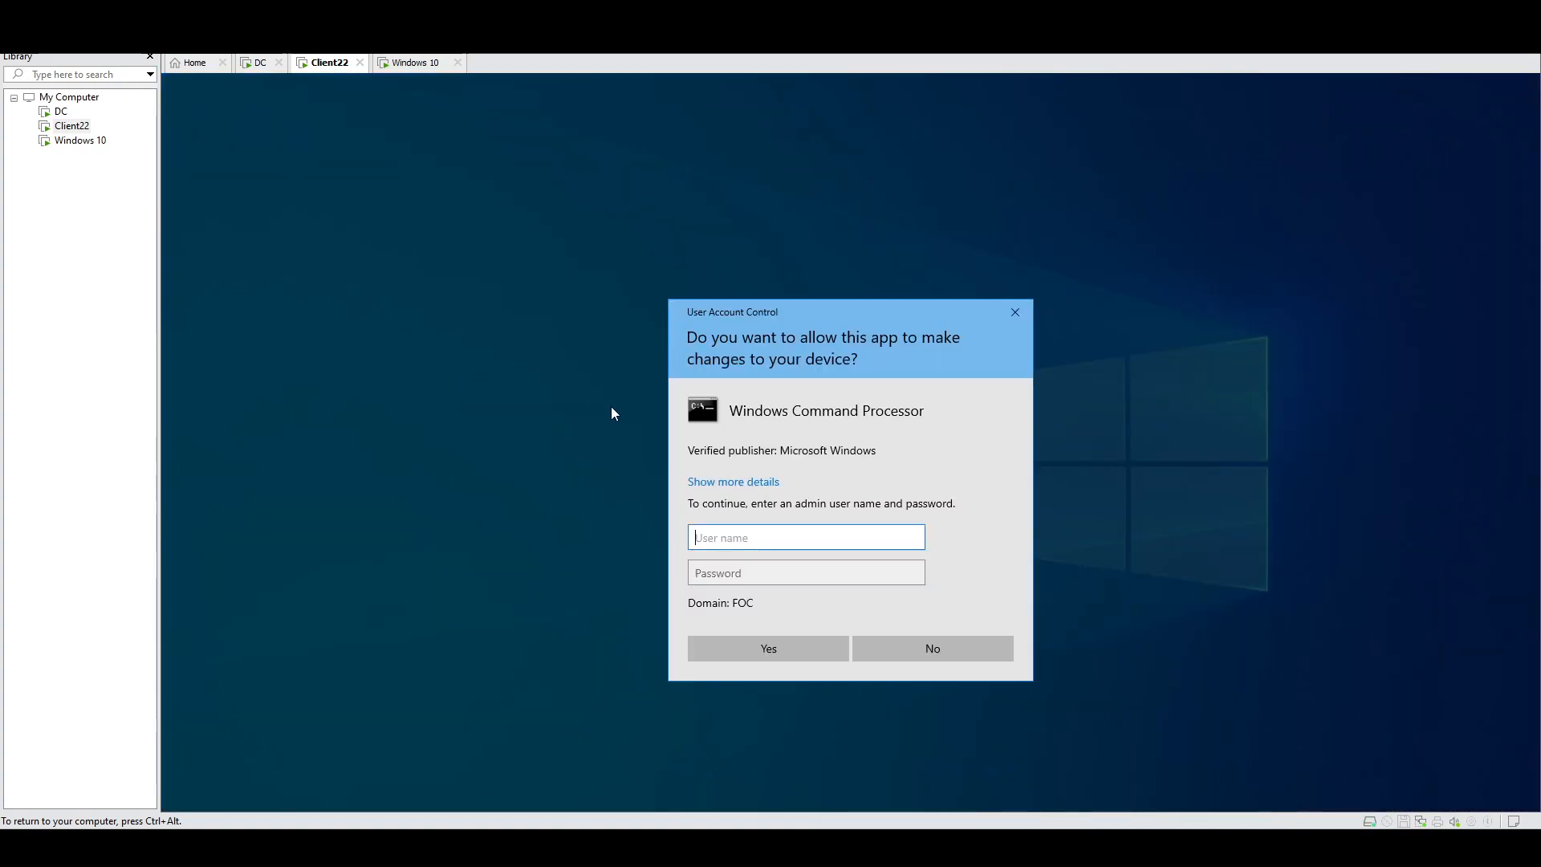
{"action": "type", "text": "administrator"}
{"action": "key", "text": "Tab"}
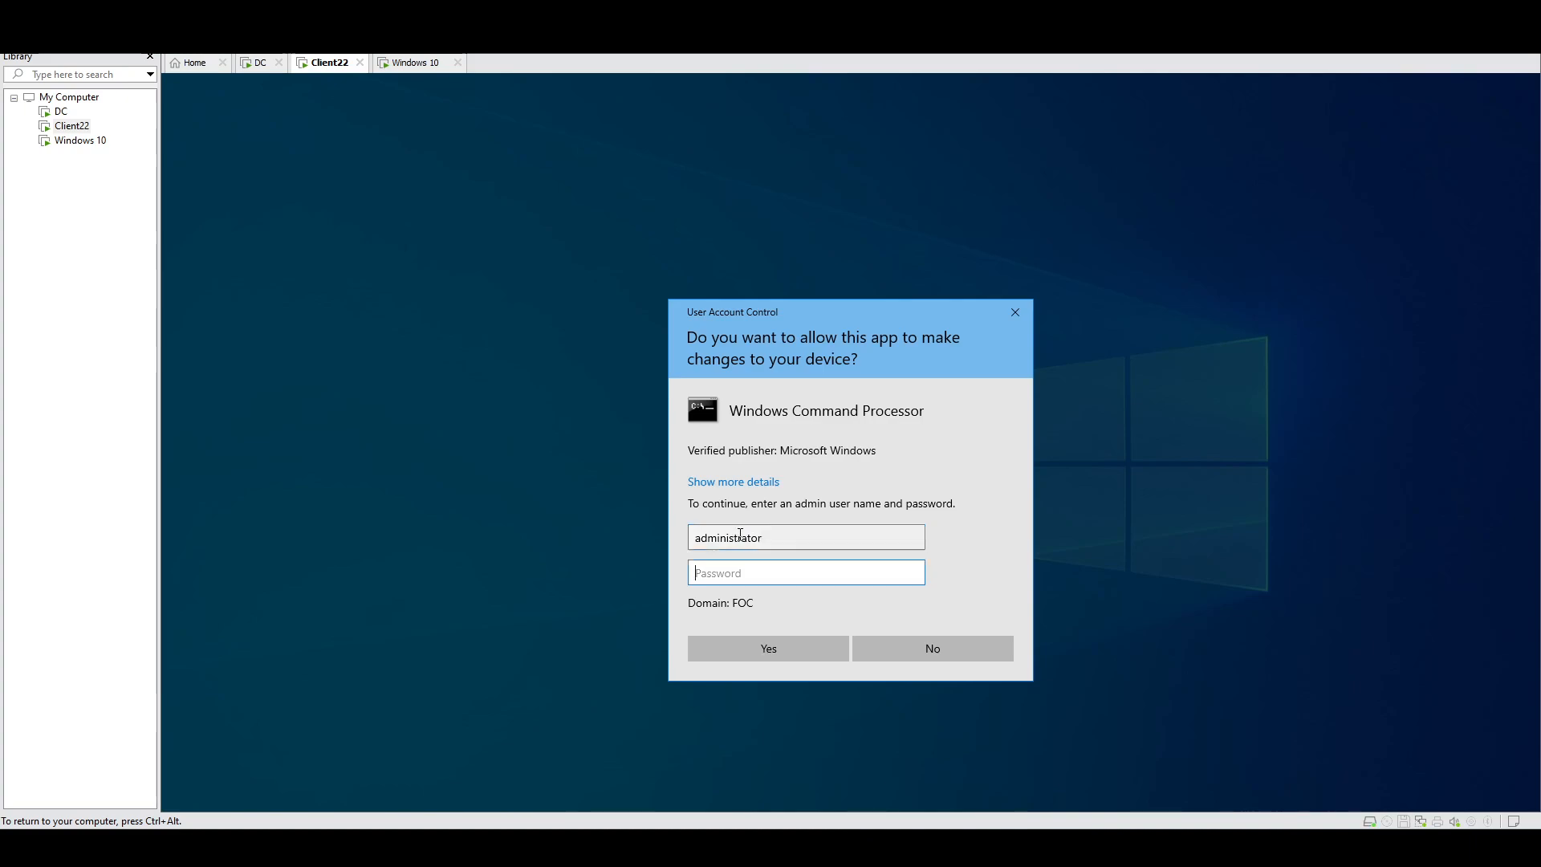
{"action": "key", "text": "Return"}
Step: Run gpupdate /force so computer and user policy update, then bring up the Run dialog
{"action": "left_click", "coordinate": [649, 306]}
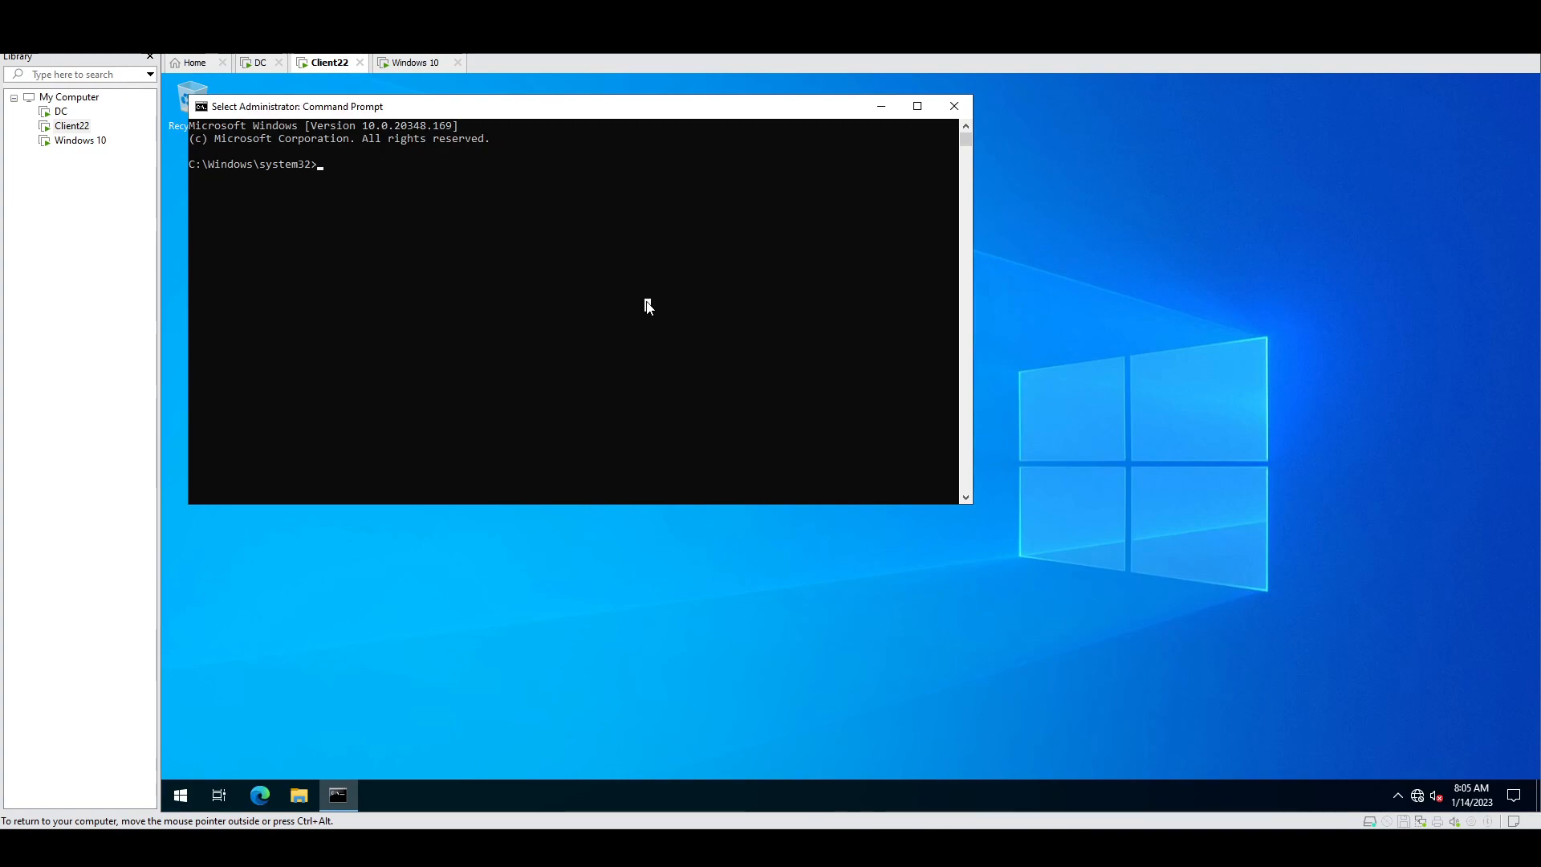
{"action": "type", "text": "f"}
{"action": "type", "text": "pupdate"}
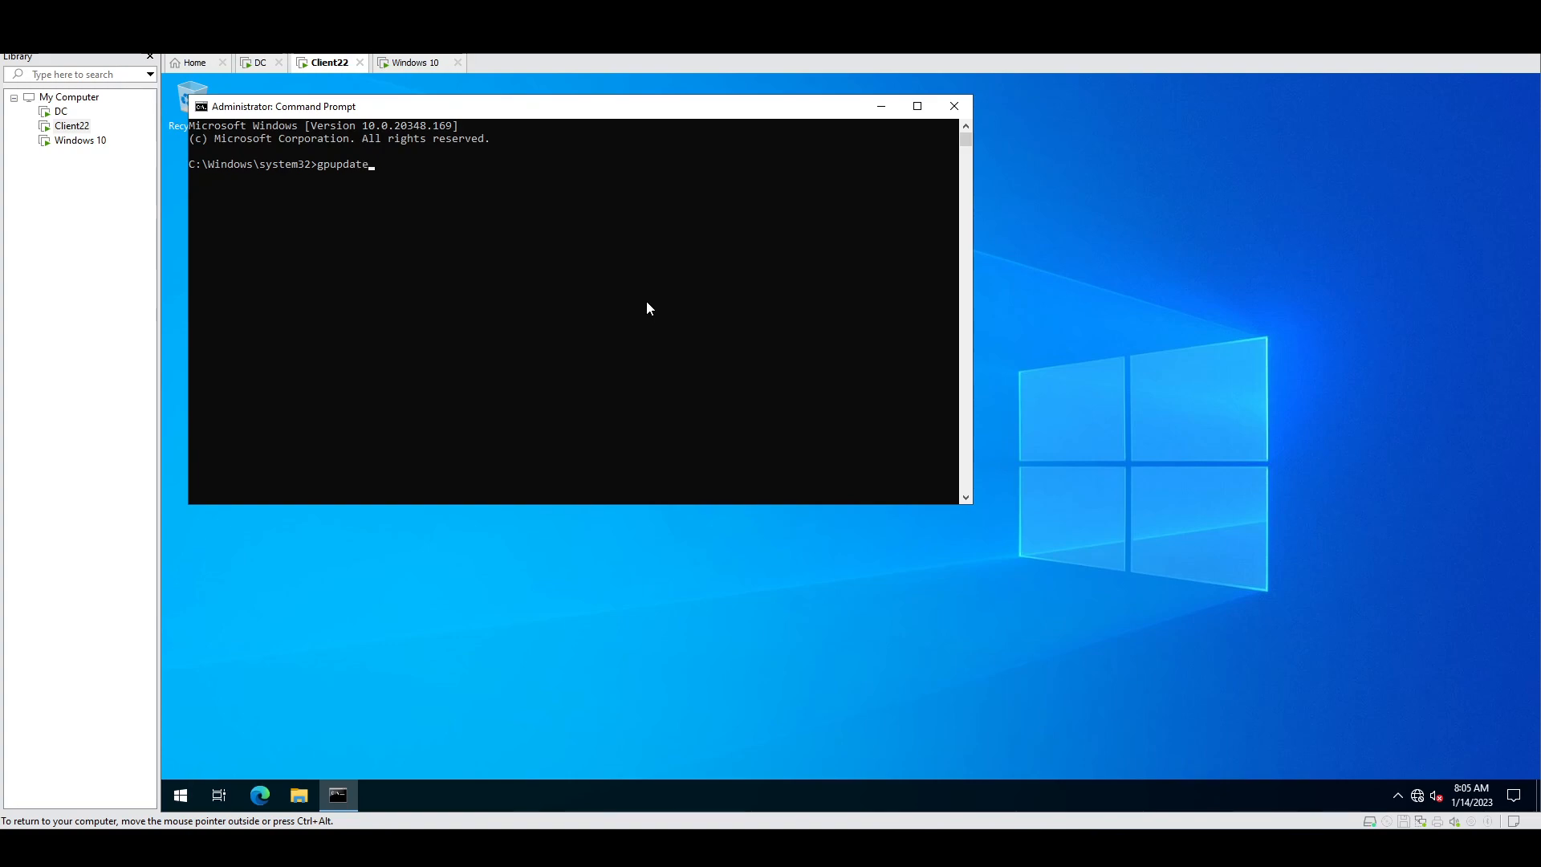
{"action": "key", "text": "Return"}
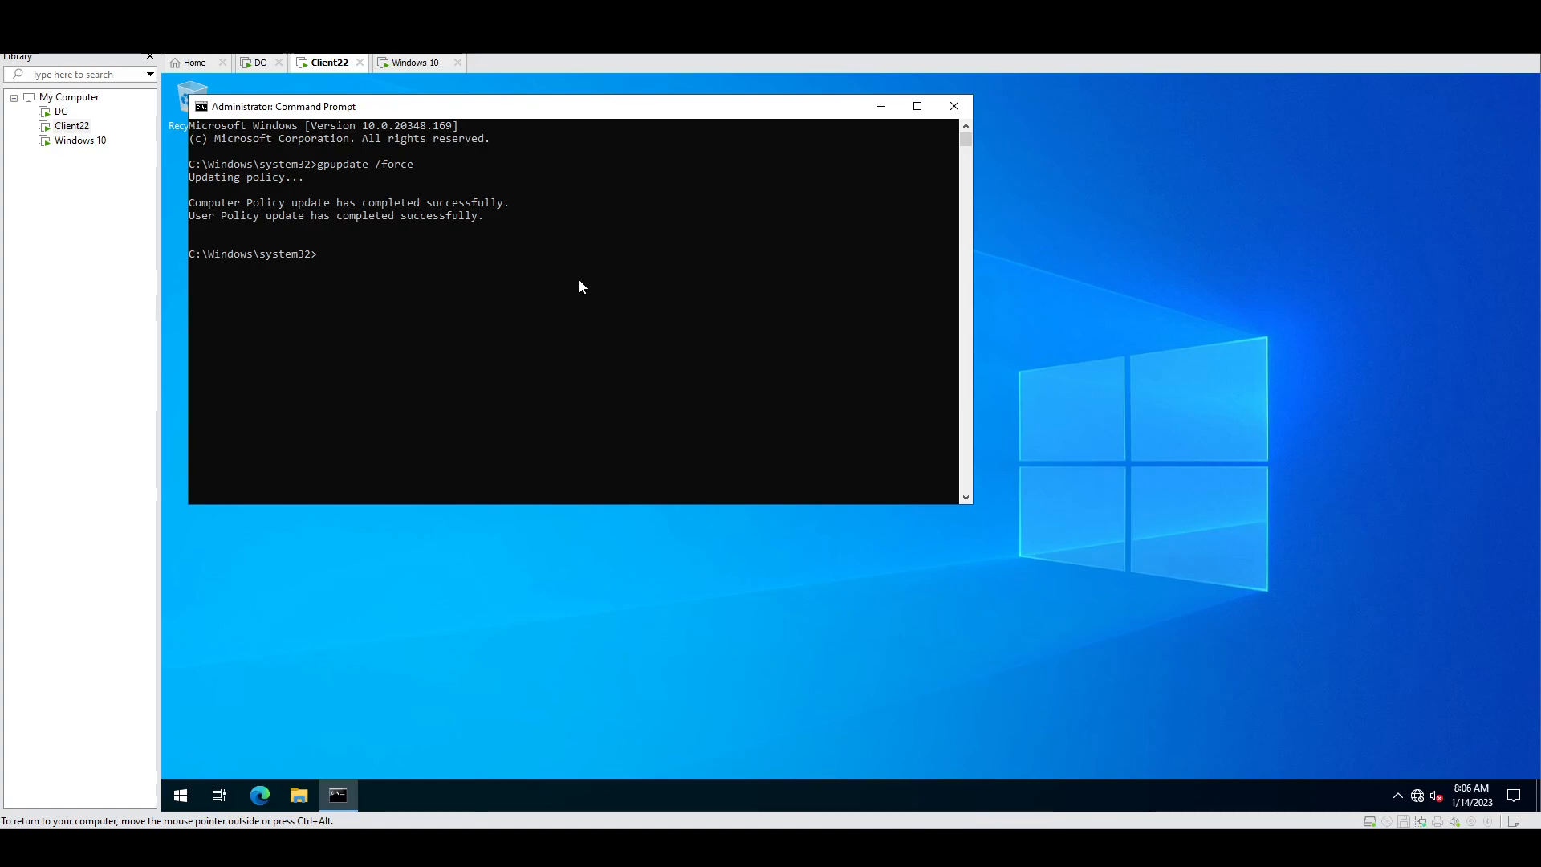
{"action": "right_click", "coordinate": [181, 796]}
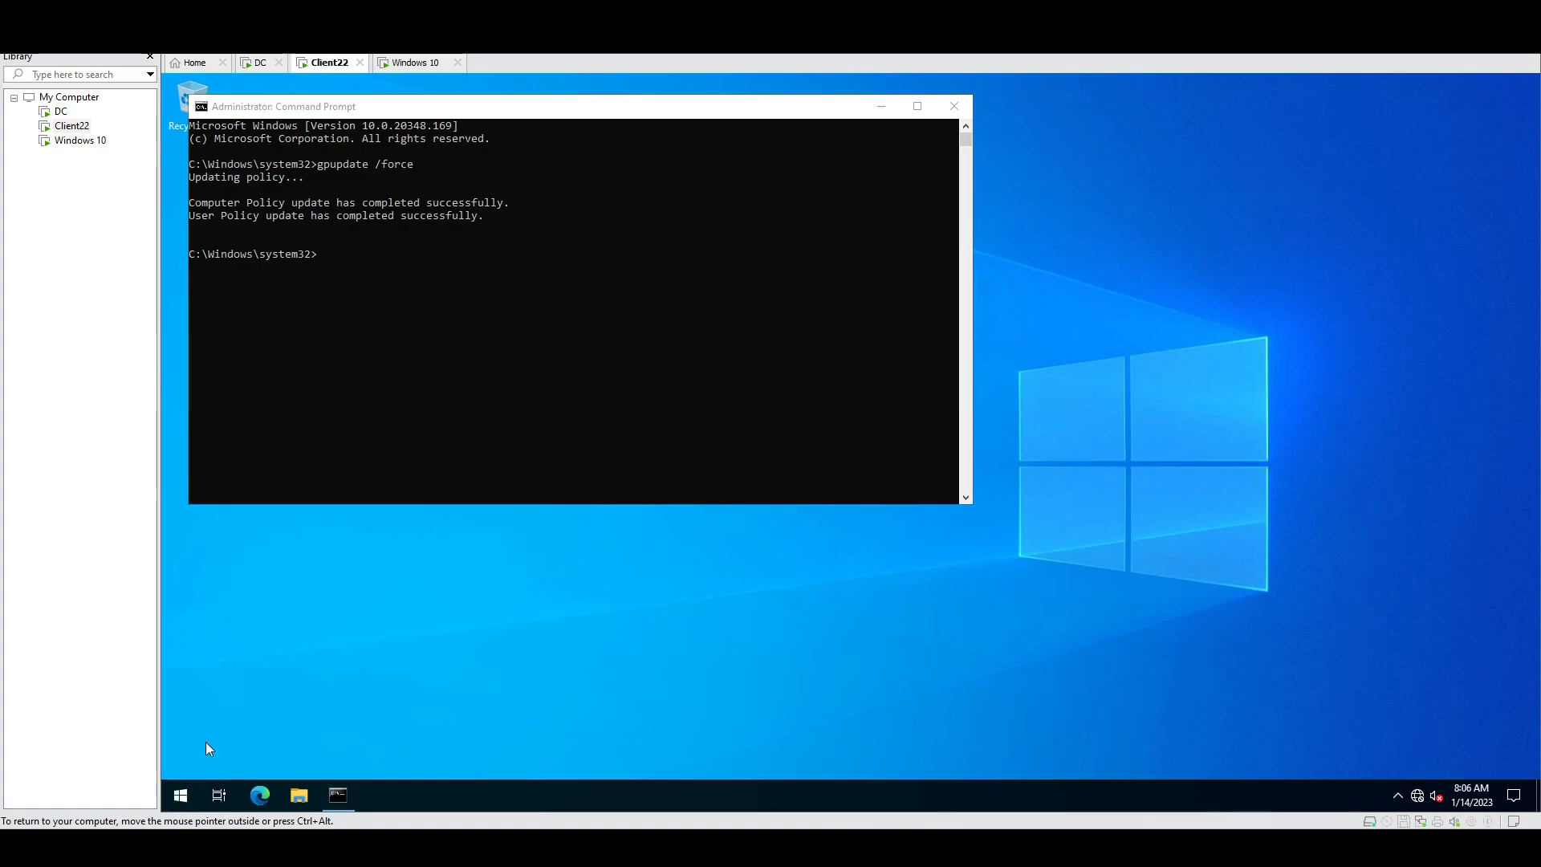
{"action": "left_click", "coordinate": [219, 716]}
Step: Open appwiz.cpl, confirm Local Administrator Password Solution 6.2.0.0 is installed, then go to the Windows 10 VM
{"action": "type", "text": "appwiz"}
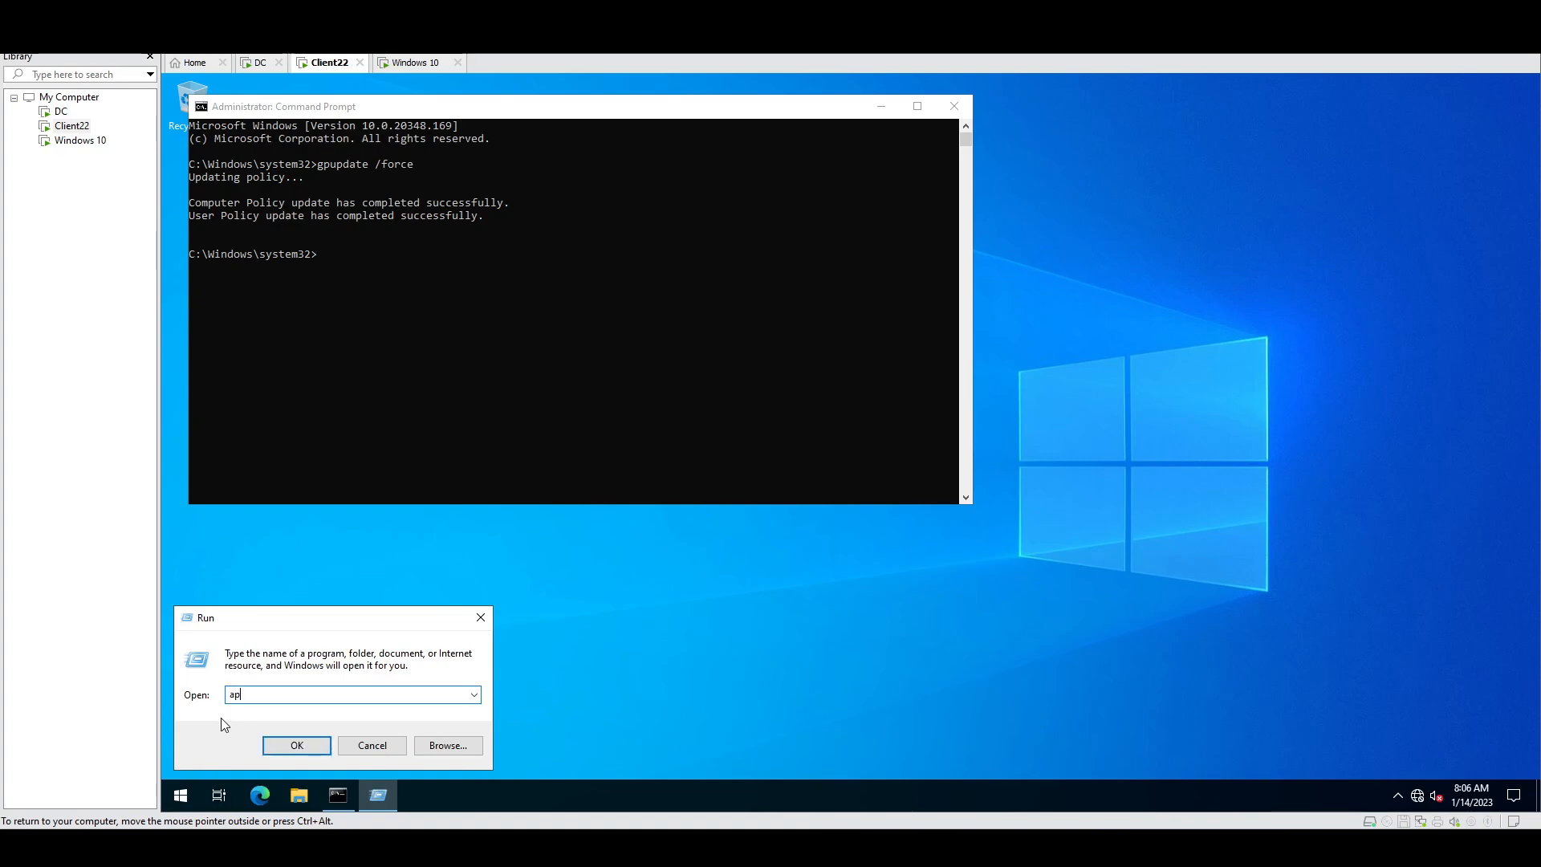
{"action": "type", "text": ".cpl"}
{"action": "key", "text": "Return"}
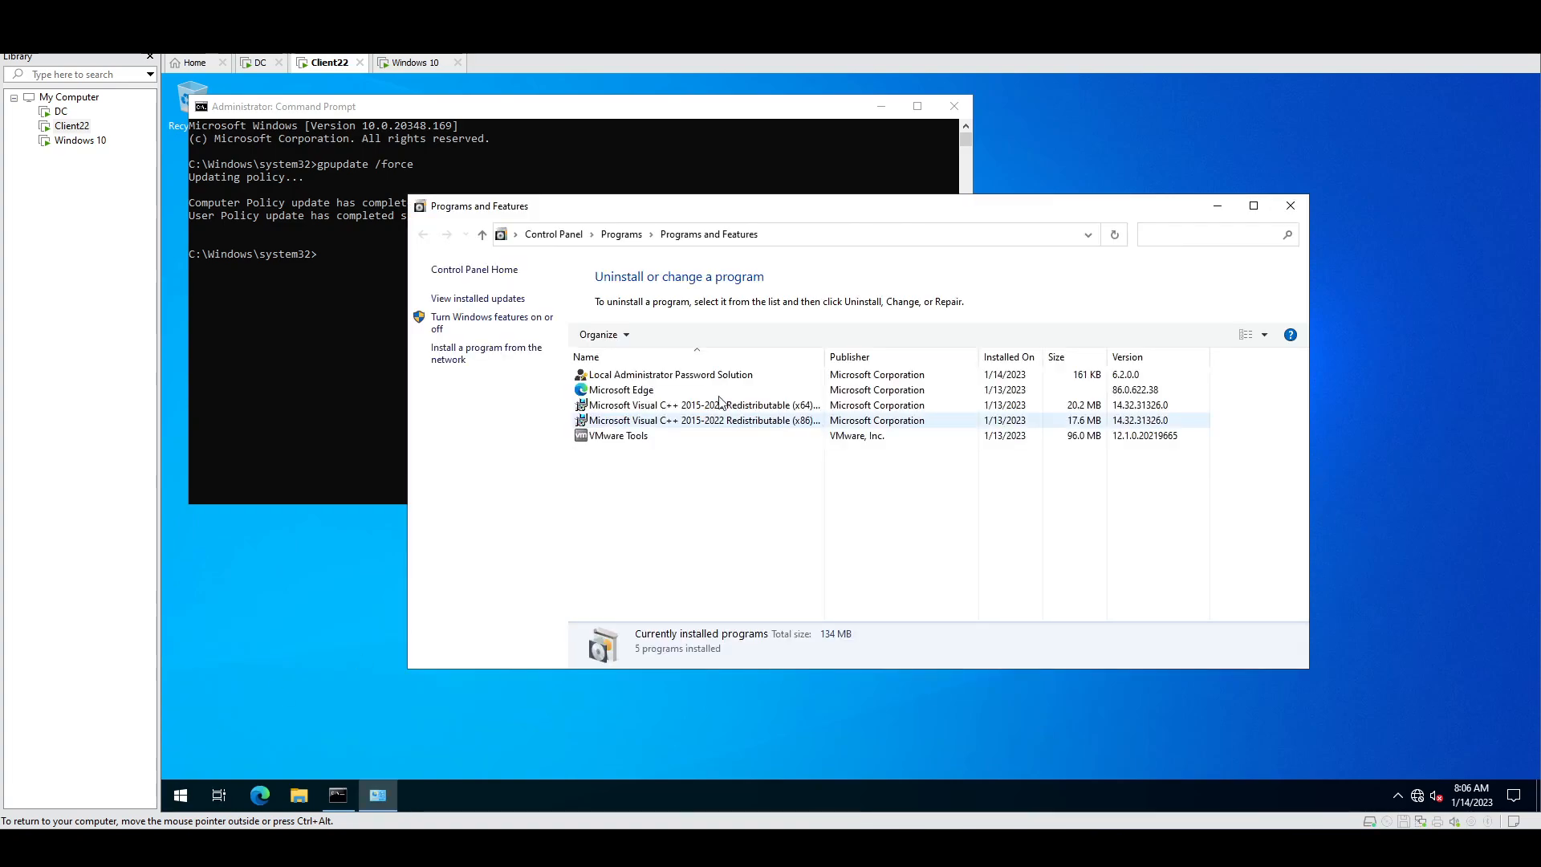
{"action": "left_click", "coordinate": [681, 377]}
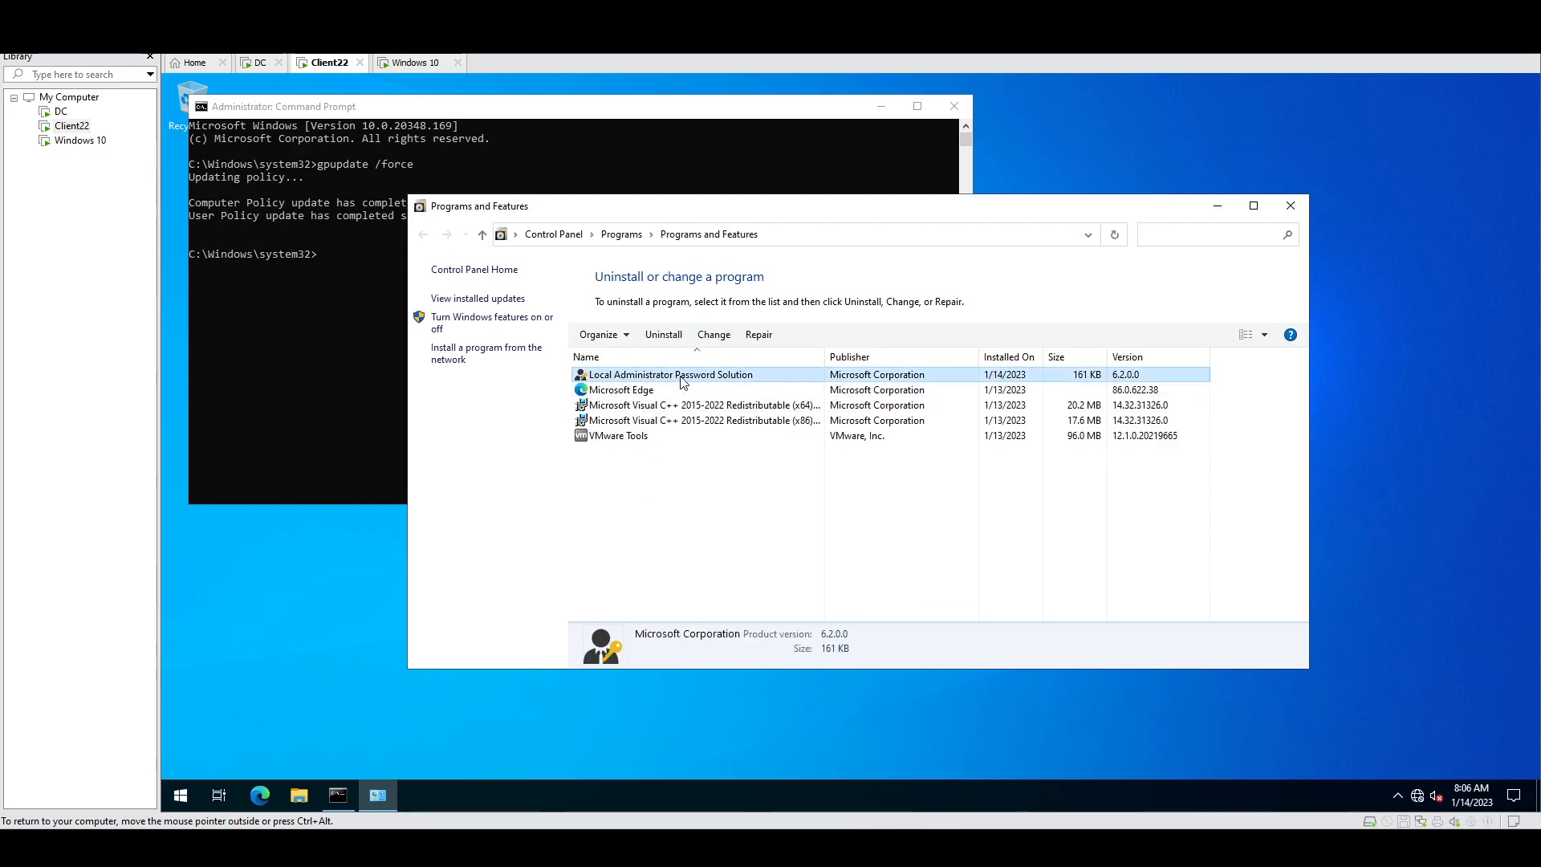
{"action": "left_click", "coordinate": [411, 62]}
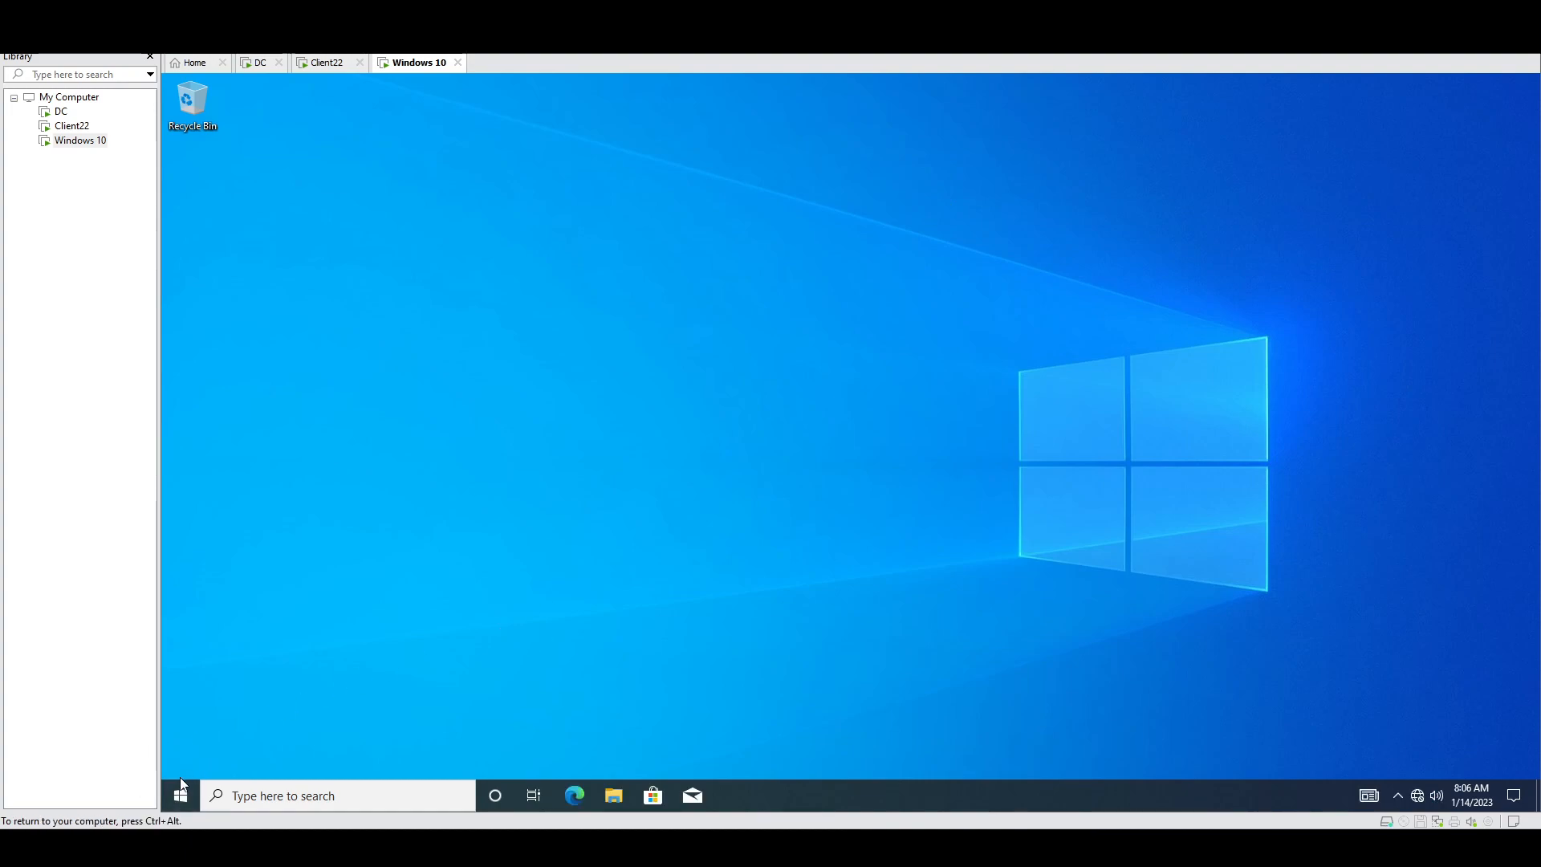
Step: Open Programs and Features (appwiz.cpl) on the Windows 10 VM
{"action": "key", "text": "super+x"}
{"action": "left_click", "coordinate": [229, 716]}
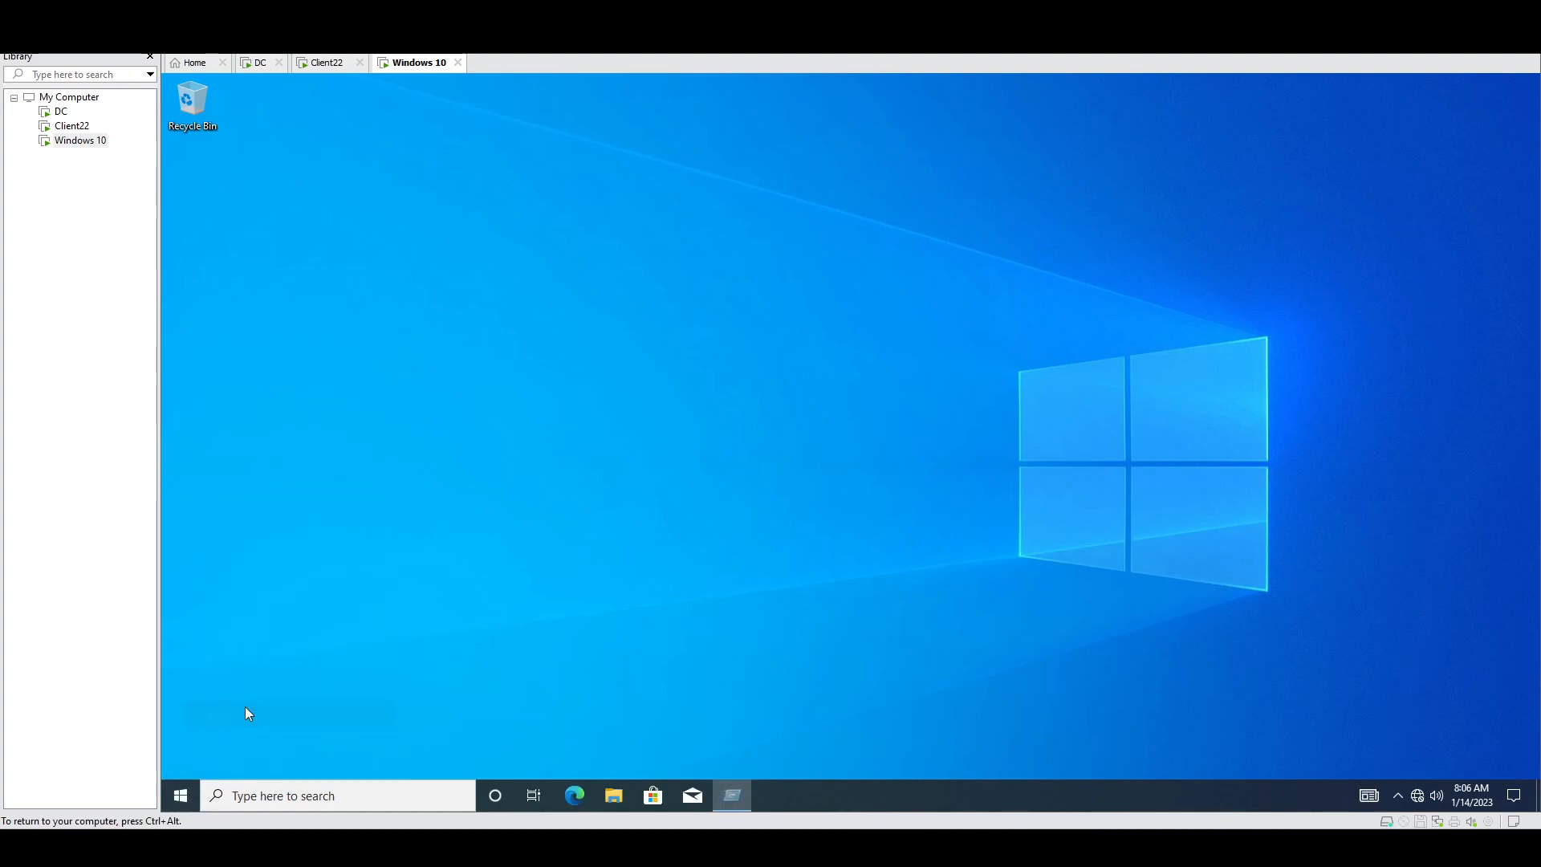
{"action": "type", "text": "appwi"}
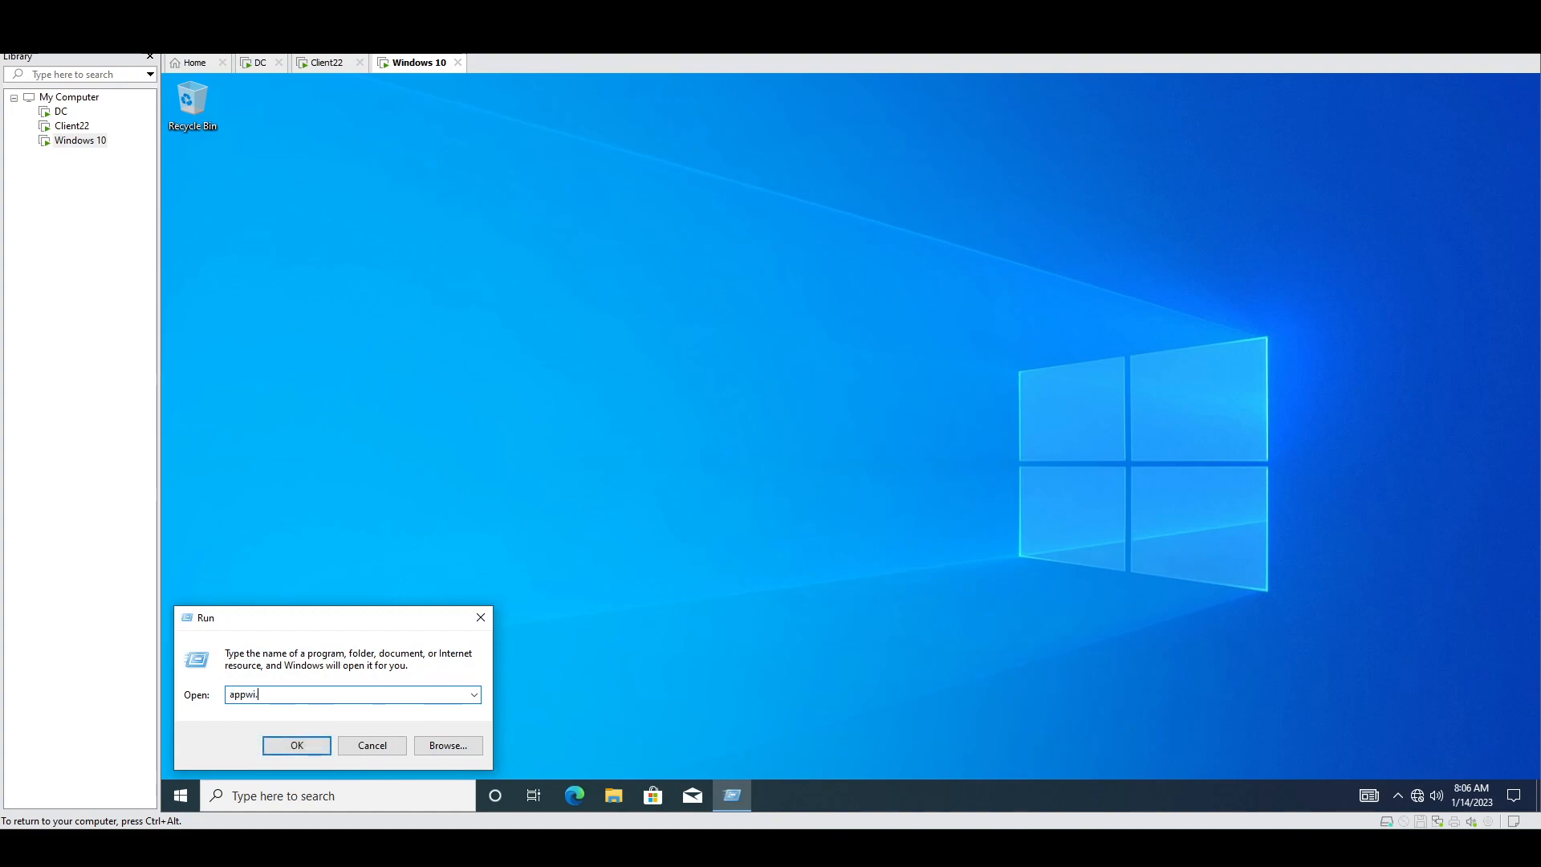
{"action": "type", "text": "z.cpl"}
{"action": "key", "text": "Return"}
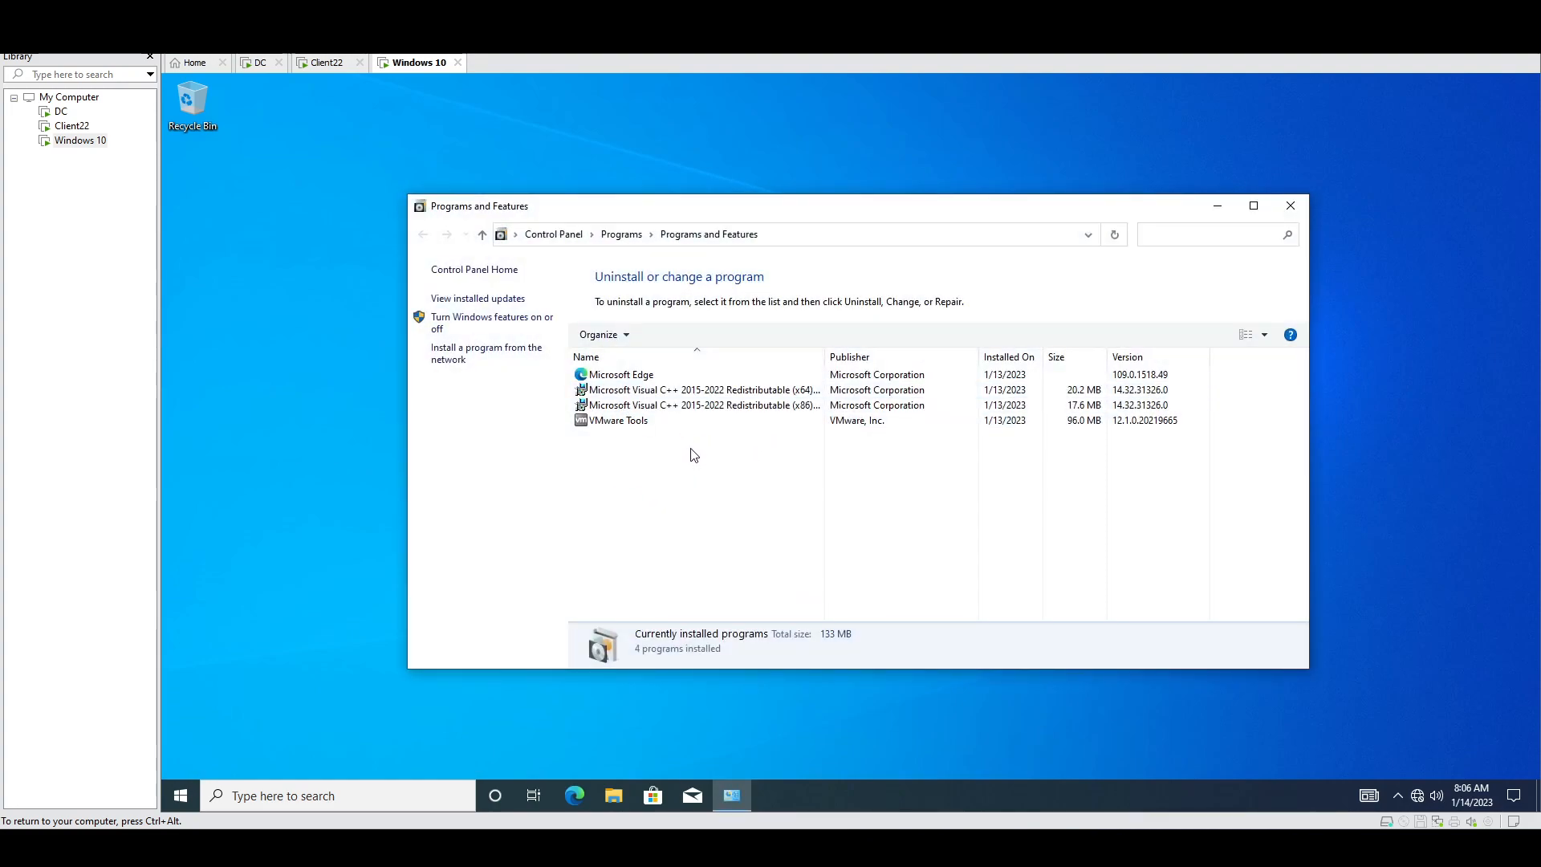
{"action": "left_click", "coordinate": [192, 755]}
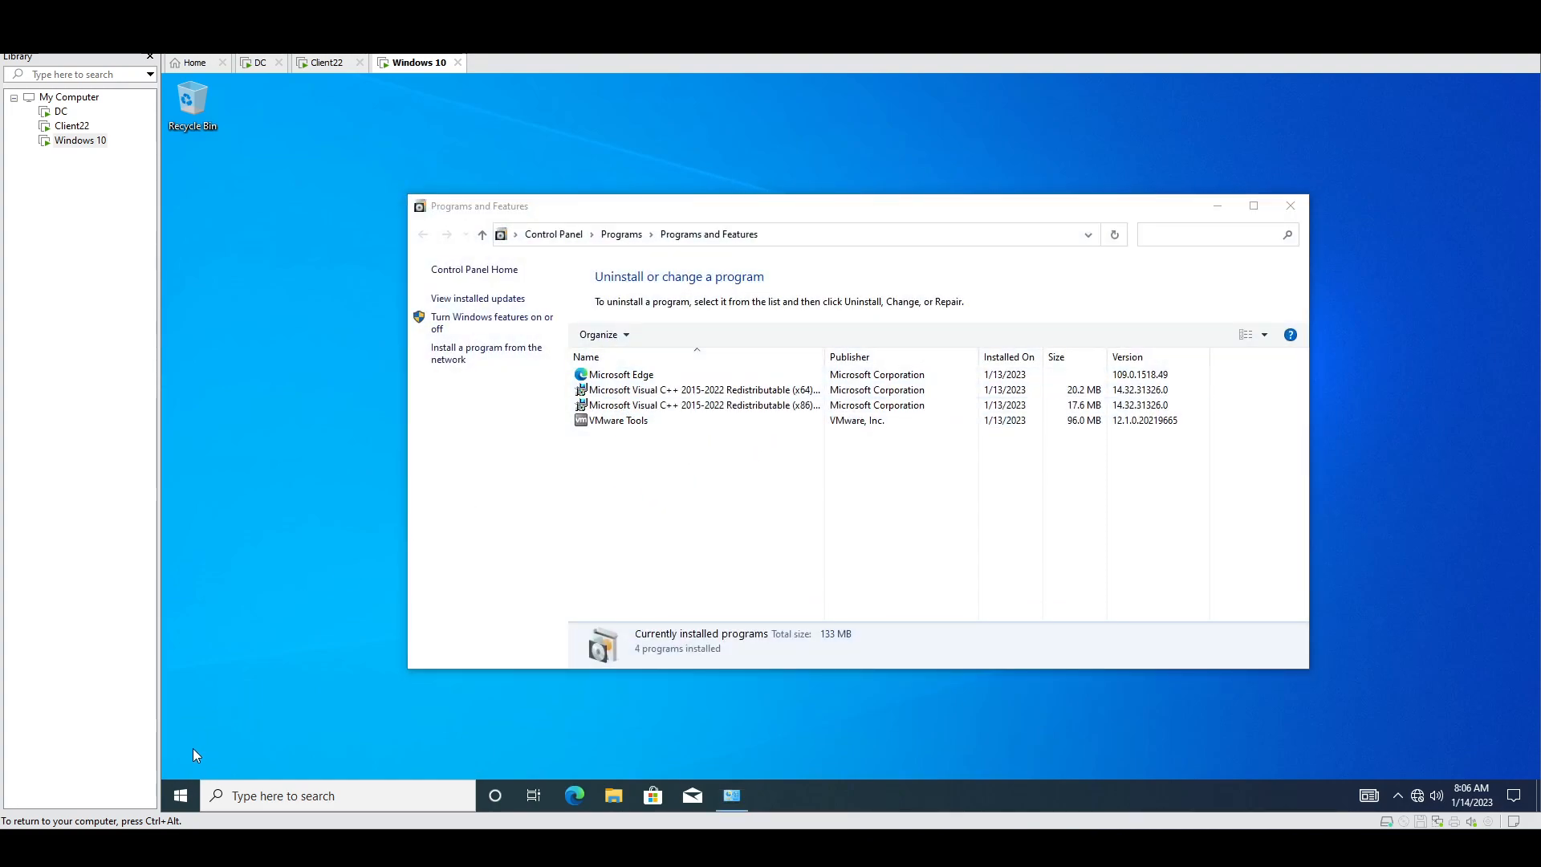
Step: Launch Command Prompt as administrator using the administrator account's credentials
{"action": "right_click", "coordinate": [181, 795]}
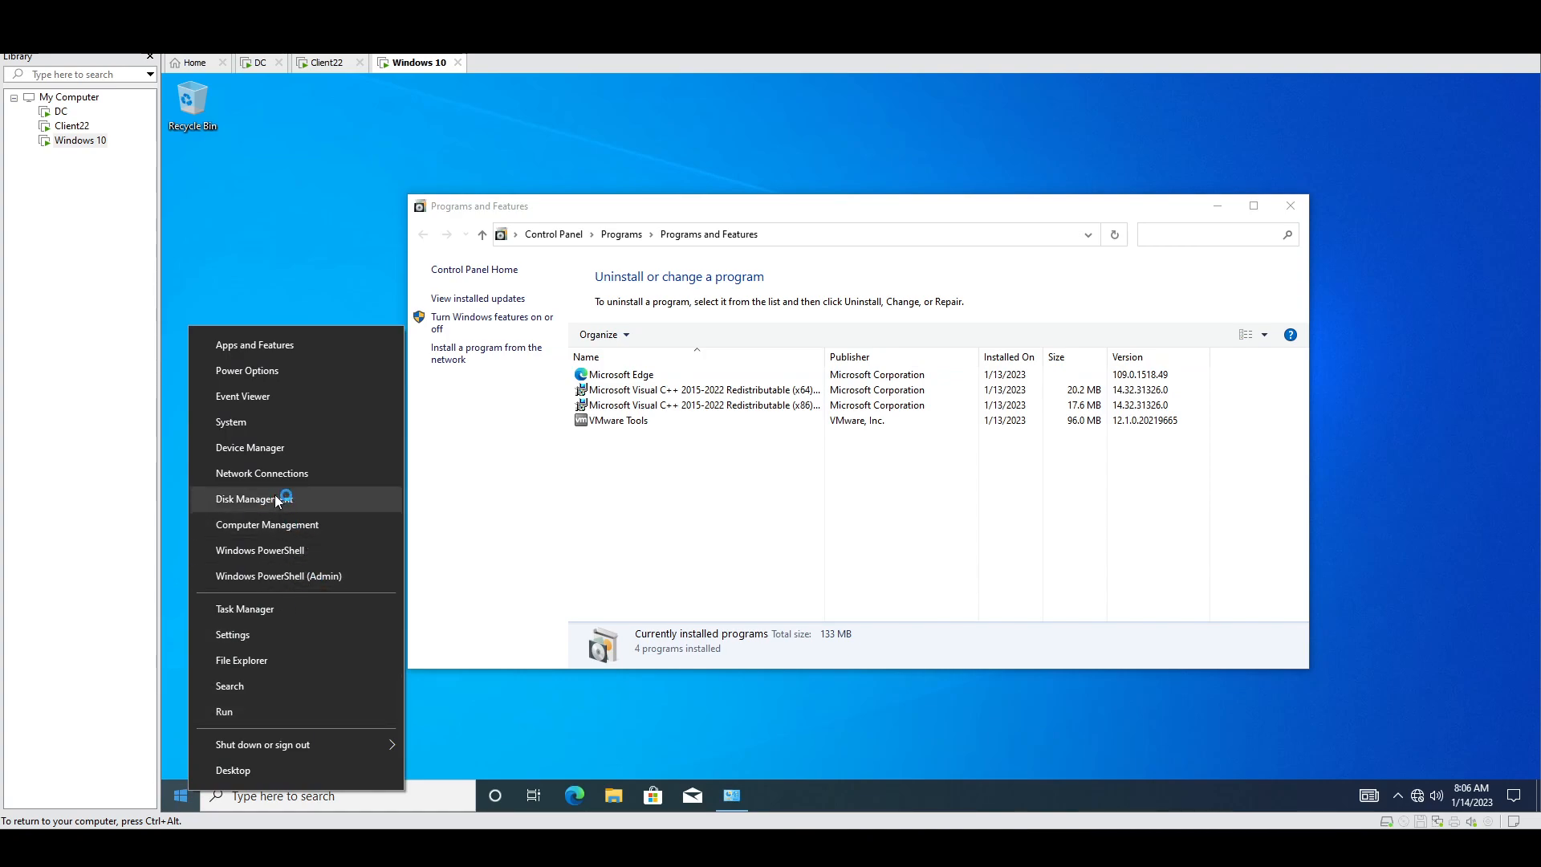
{"action": "left_click", "coordinate": [174, 638]}
{"action": "left_click", "coordinate": [180, 797]}
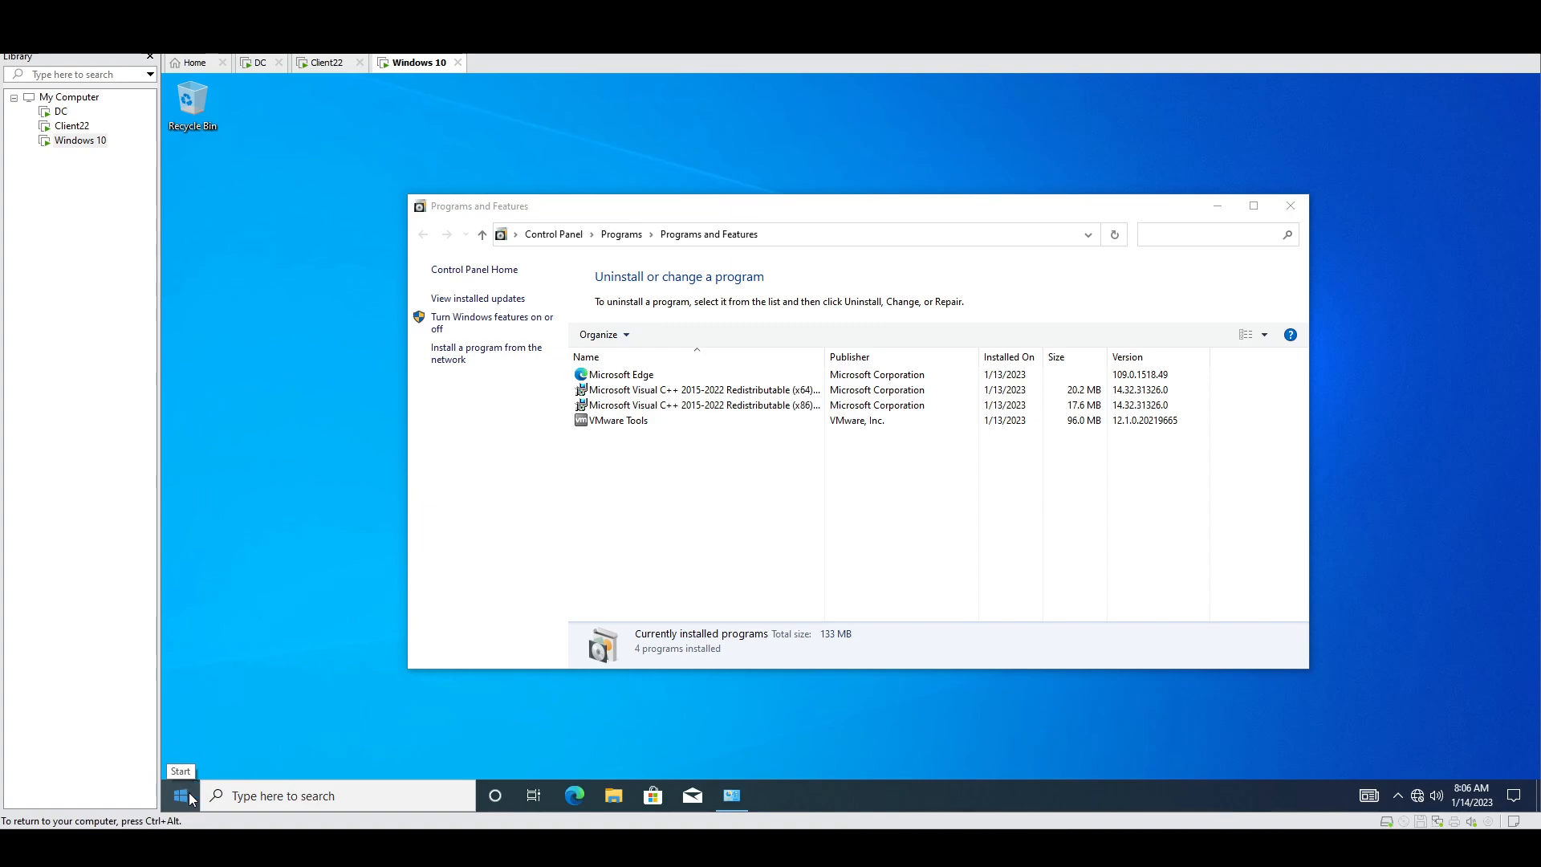
{"action": "left_click", "coordinate": [186, 800]}
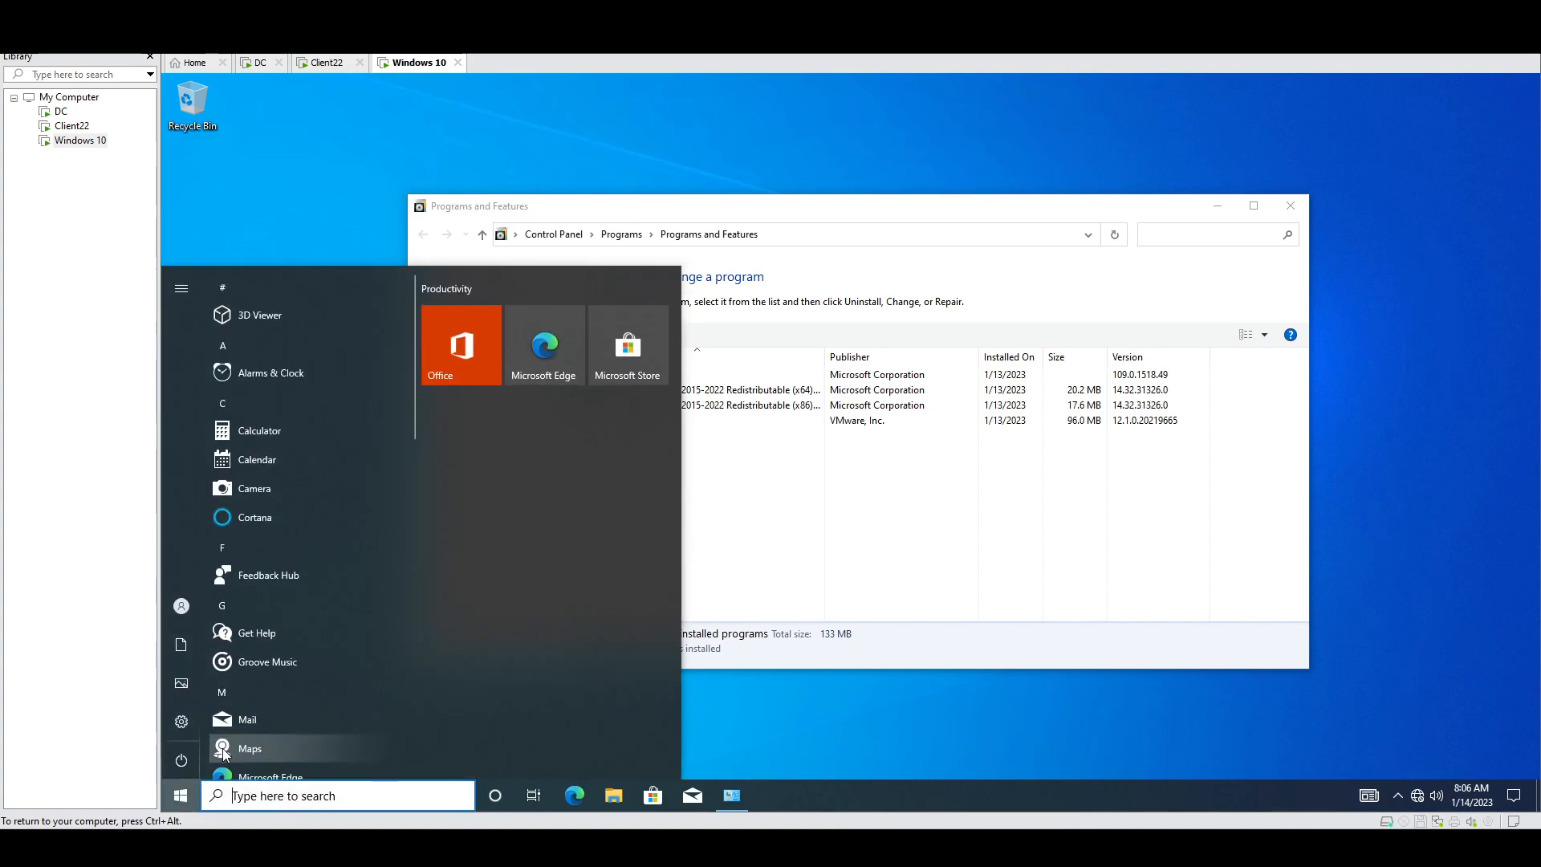
{"action": "type", "text": "cmd"}
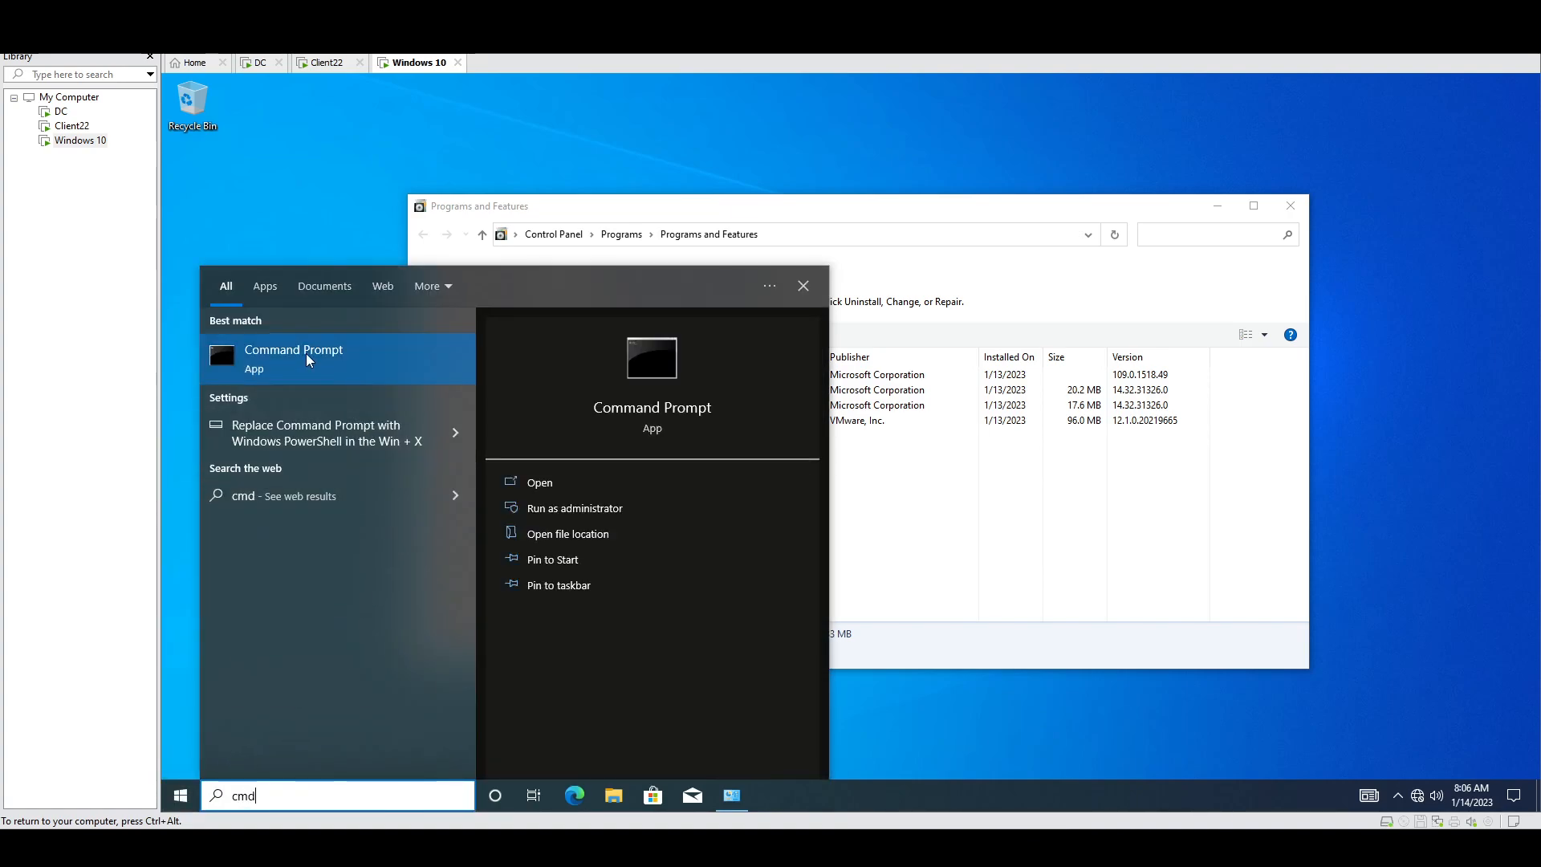
{"action": "left_click", "coordinate": [552, 507]}
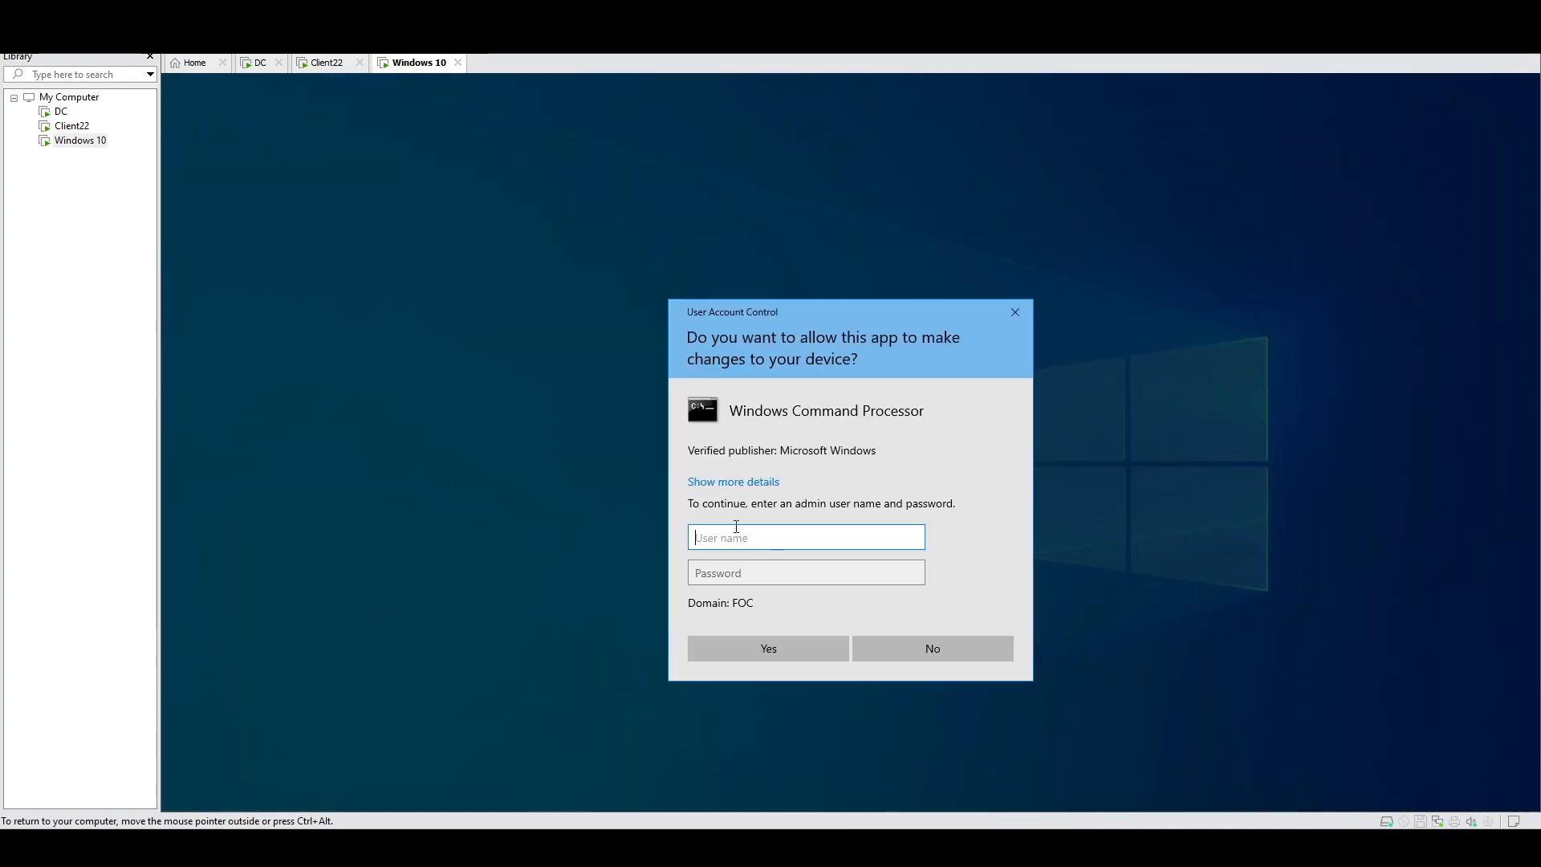
{"action": "type", "text": "administrator"}
{"action": "key", "text": "Tab"}
{"action": "type", "text": "*****"}
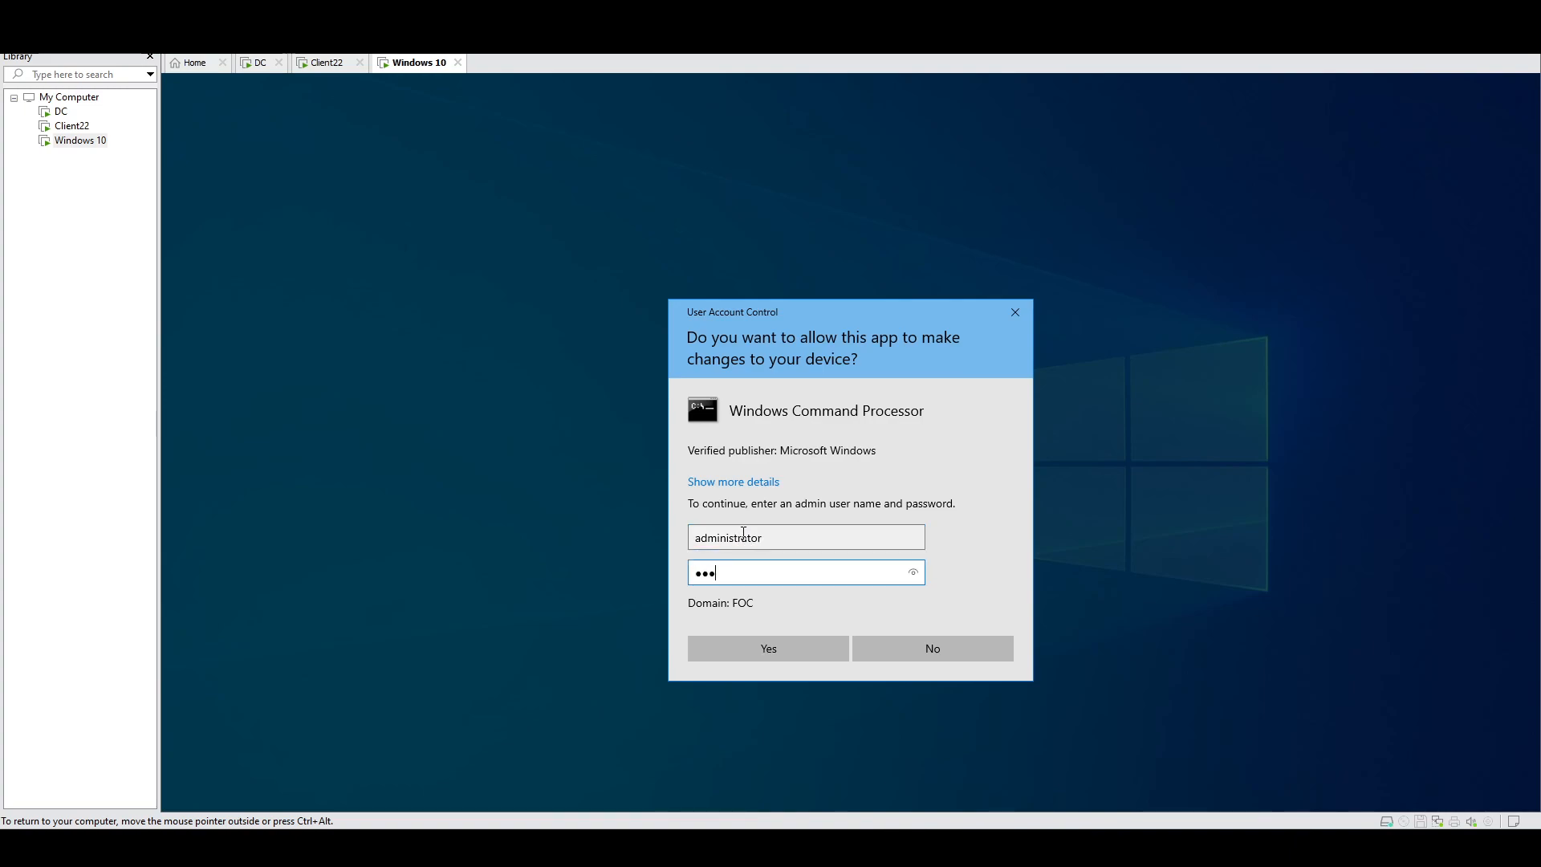
{"action": "type", "text": "***"}
{"action": "key", "text": "Return"}
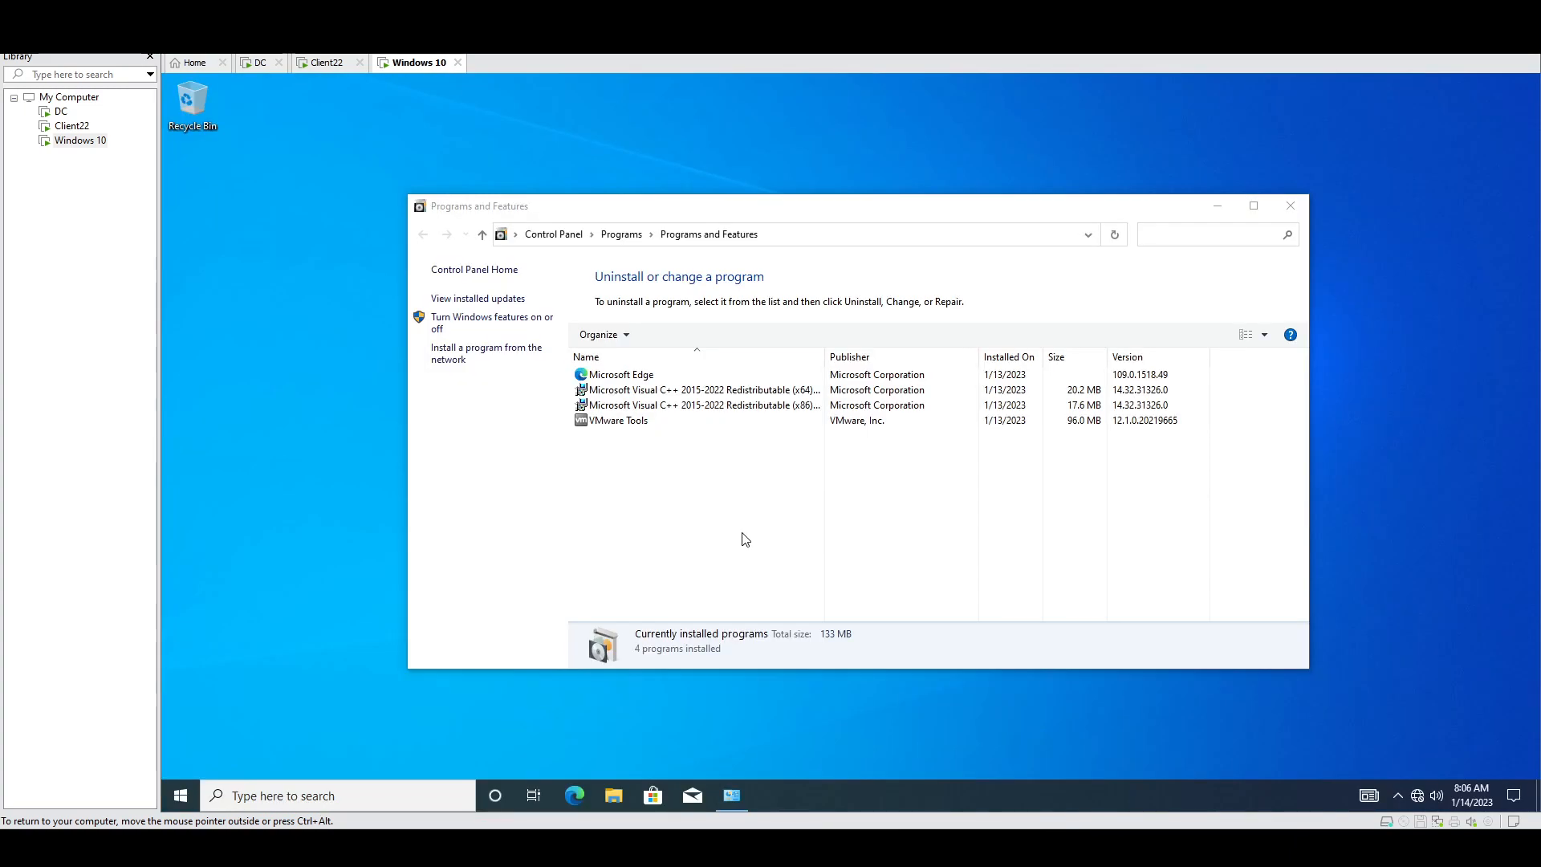
Step: Run gpupdate /force, accept the restart with y, and dismiss the sign-out warning
{"action": "left_click", "coordinate": [655, 426]}
{"action": "type", "text": "gp"}
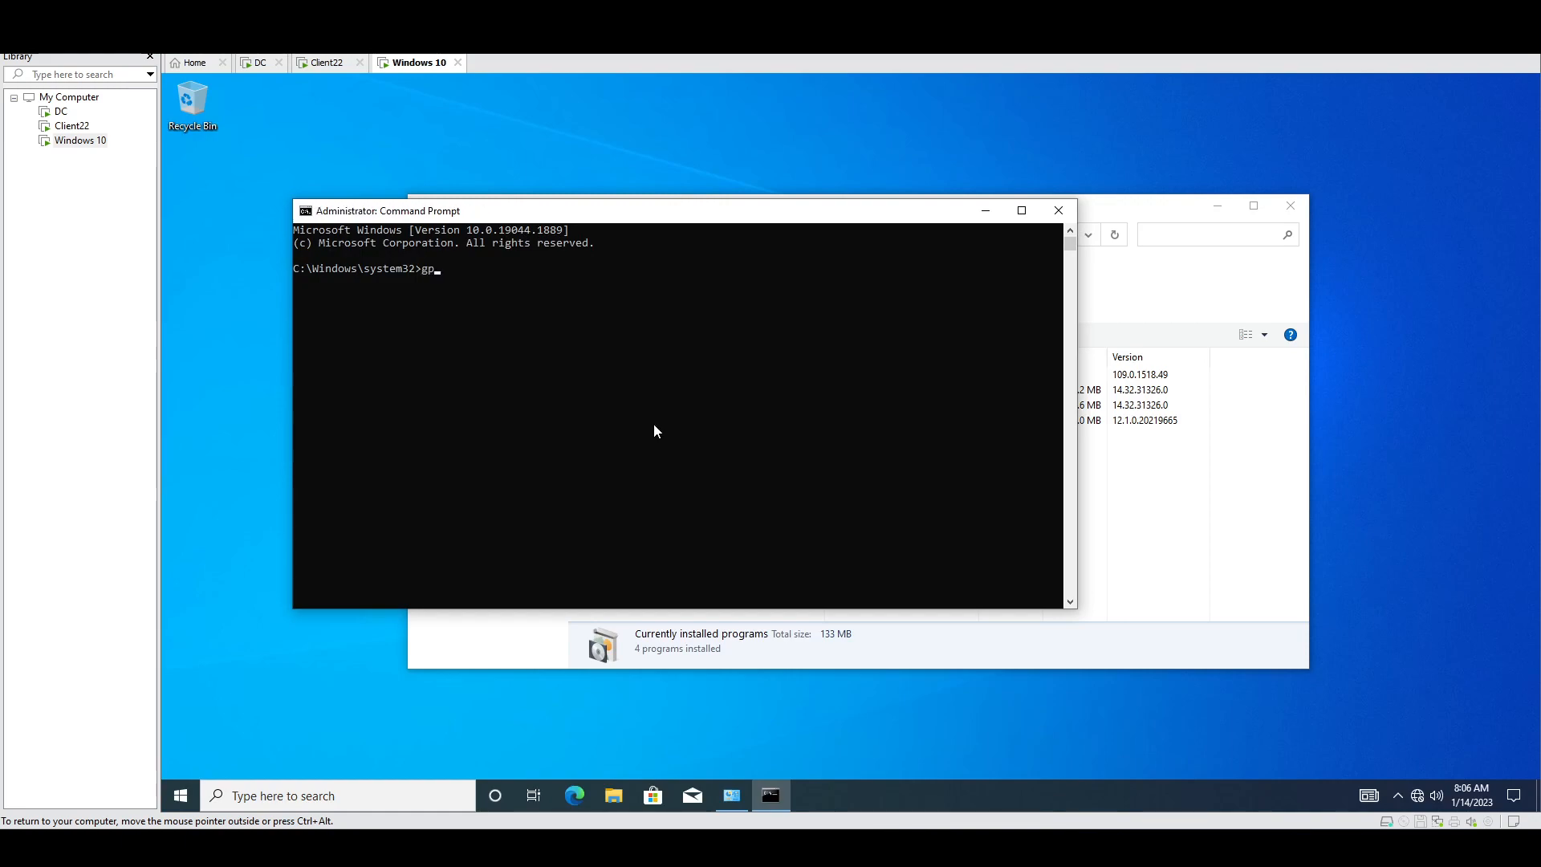
{"action": "type", "text": "update /force"}
{"action": "key", "text": "Return"}
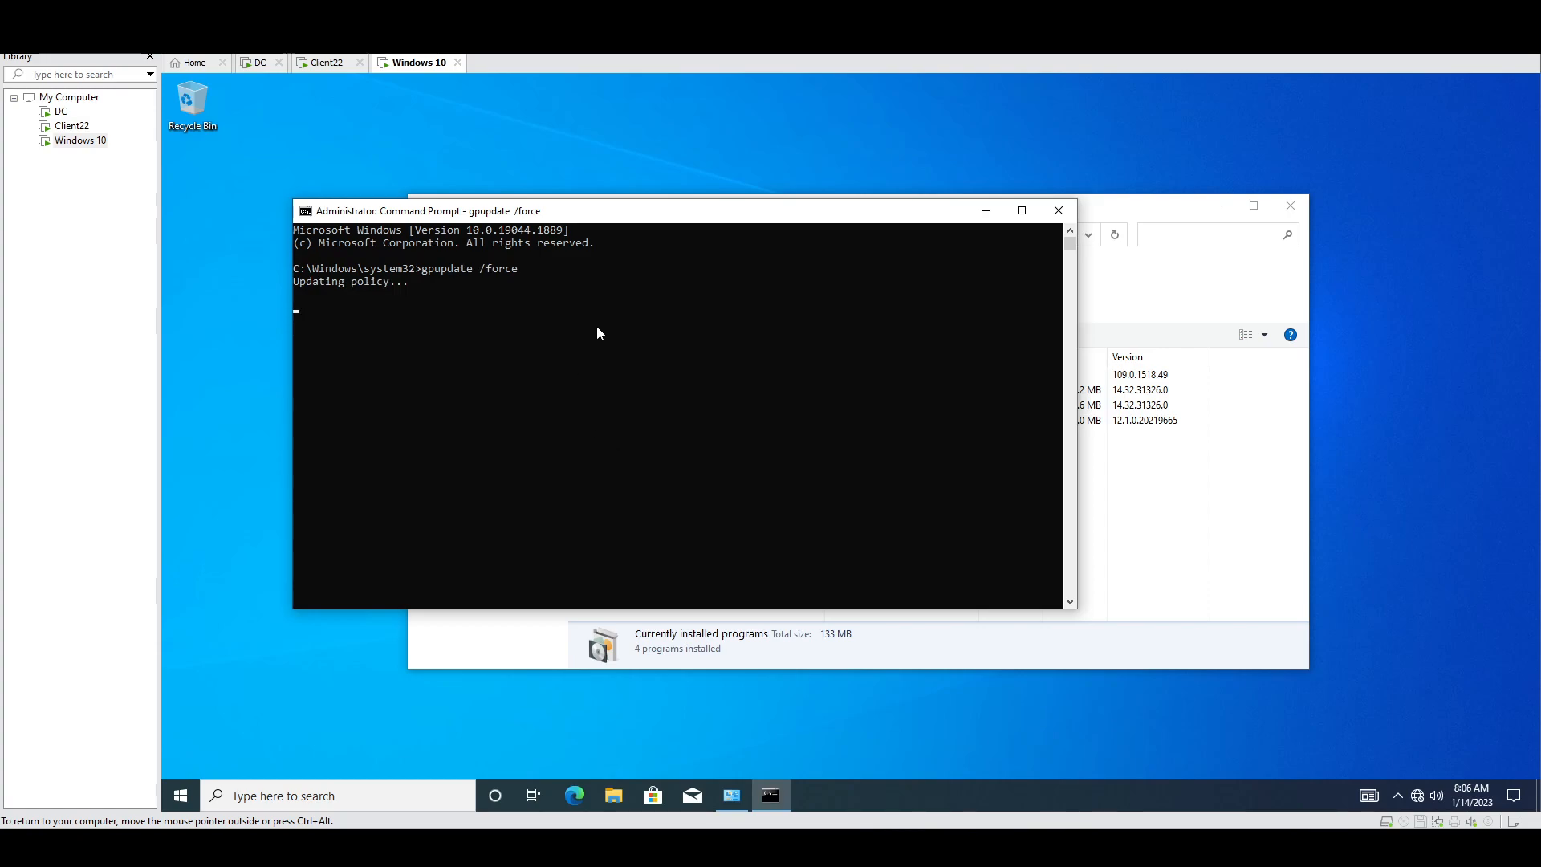
{"action": "left_click", "coordinate": [1193, 557]}
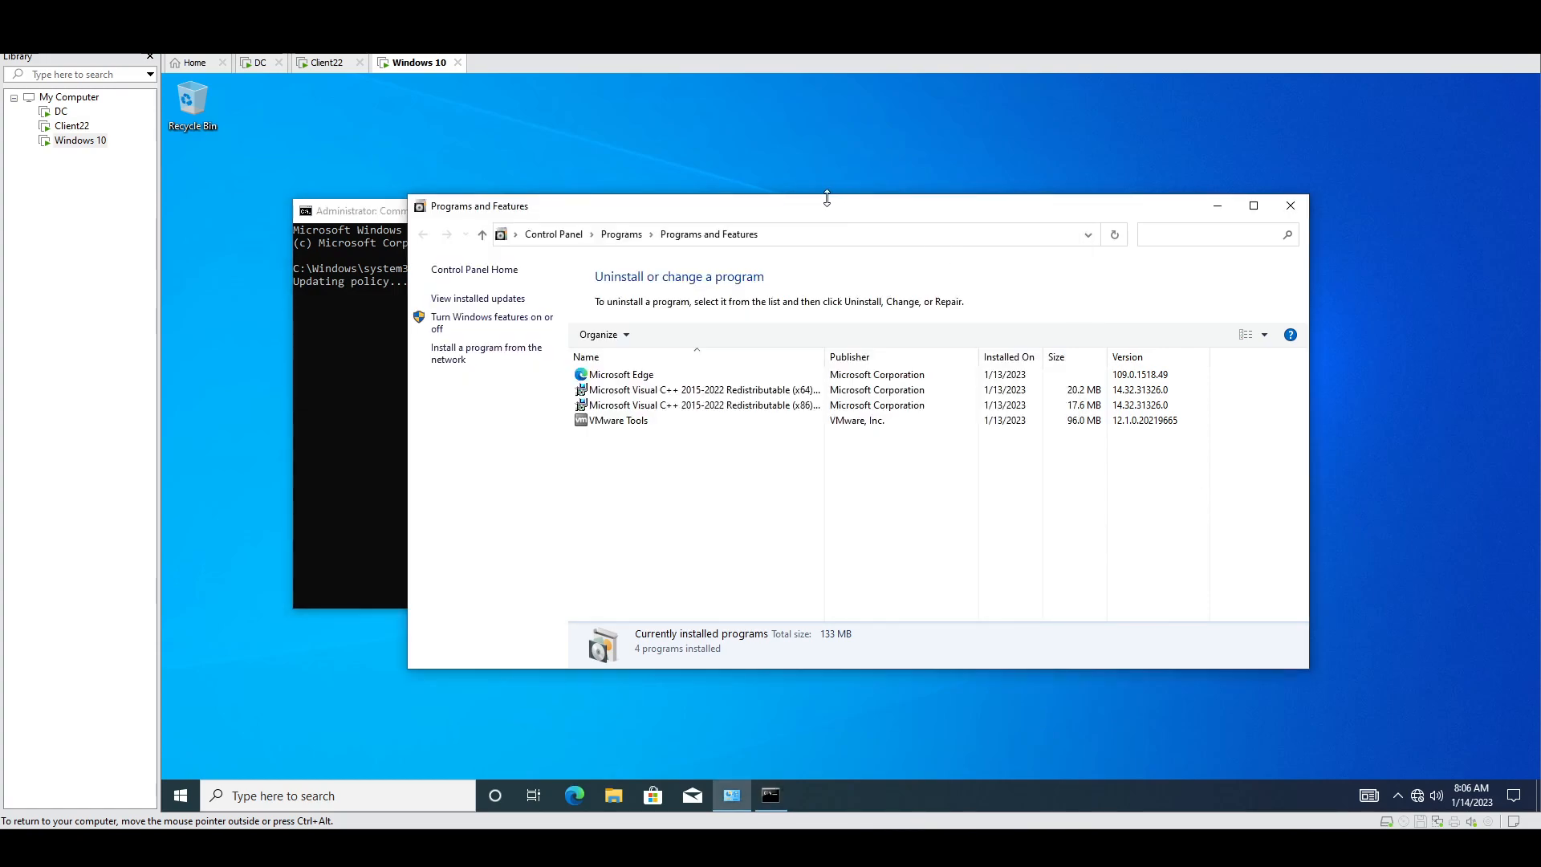
{"action": "left_click_drag", "start_coordinate": [790, 208], "coordinate": [1179, 207]}
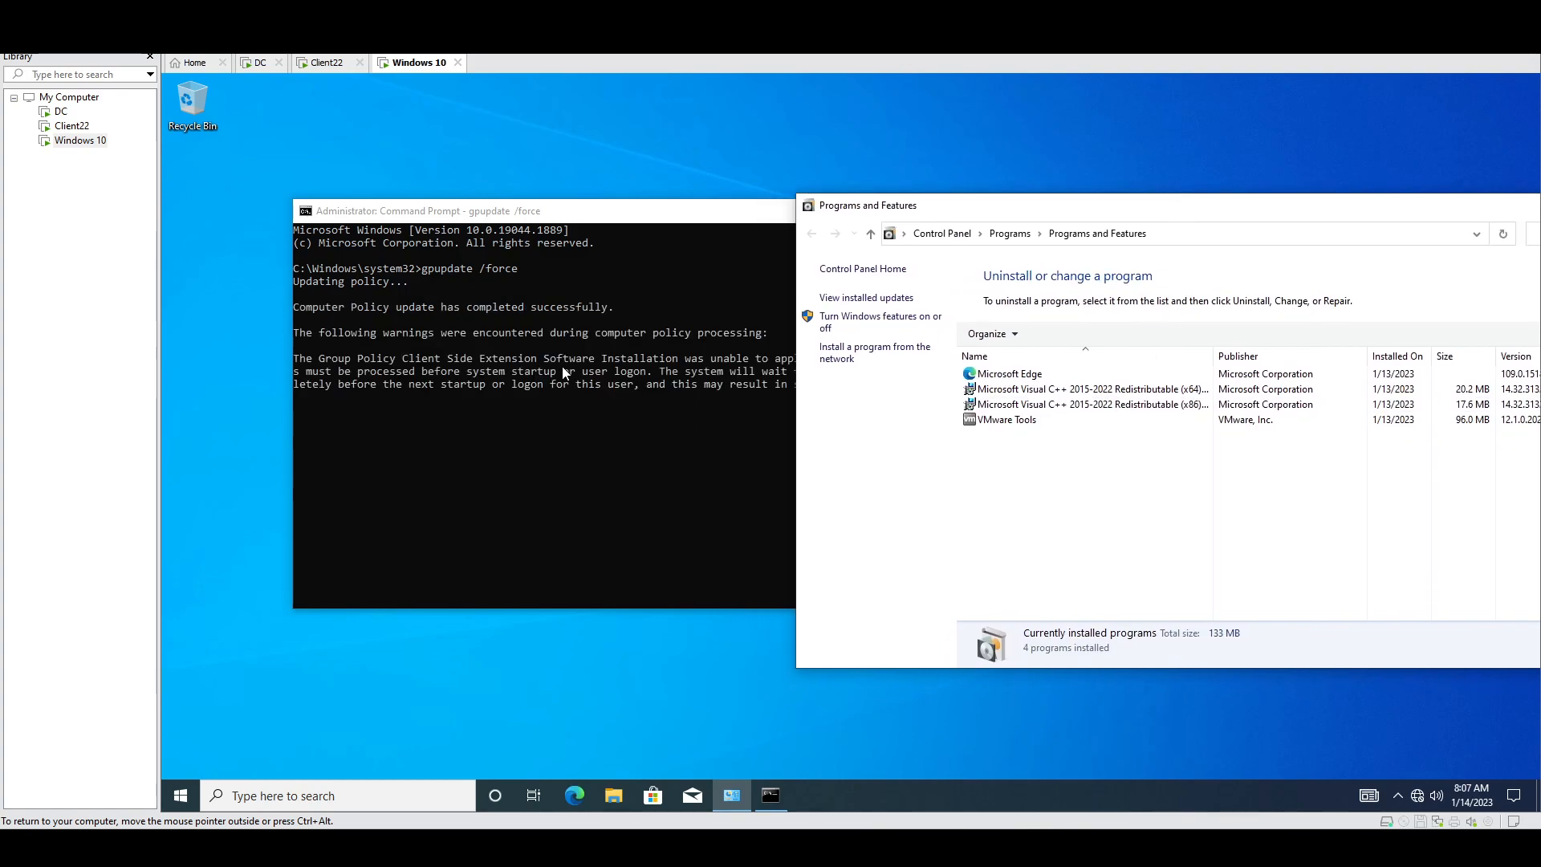
{"action": "left_click", "coordinate": [566, 373]}
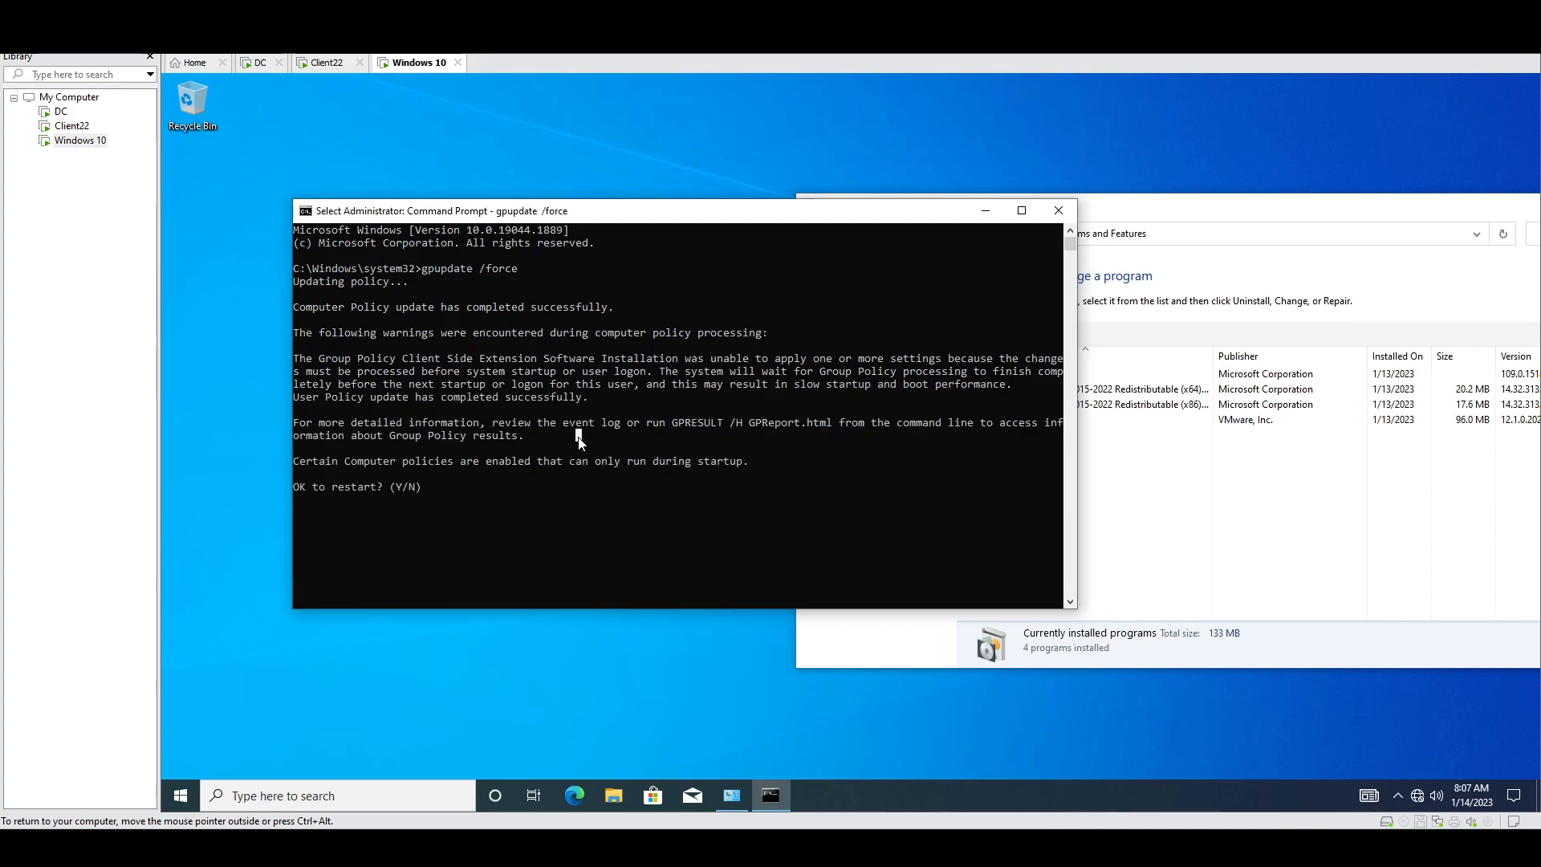
{"action": "type", "text": "y"}
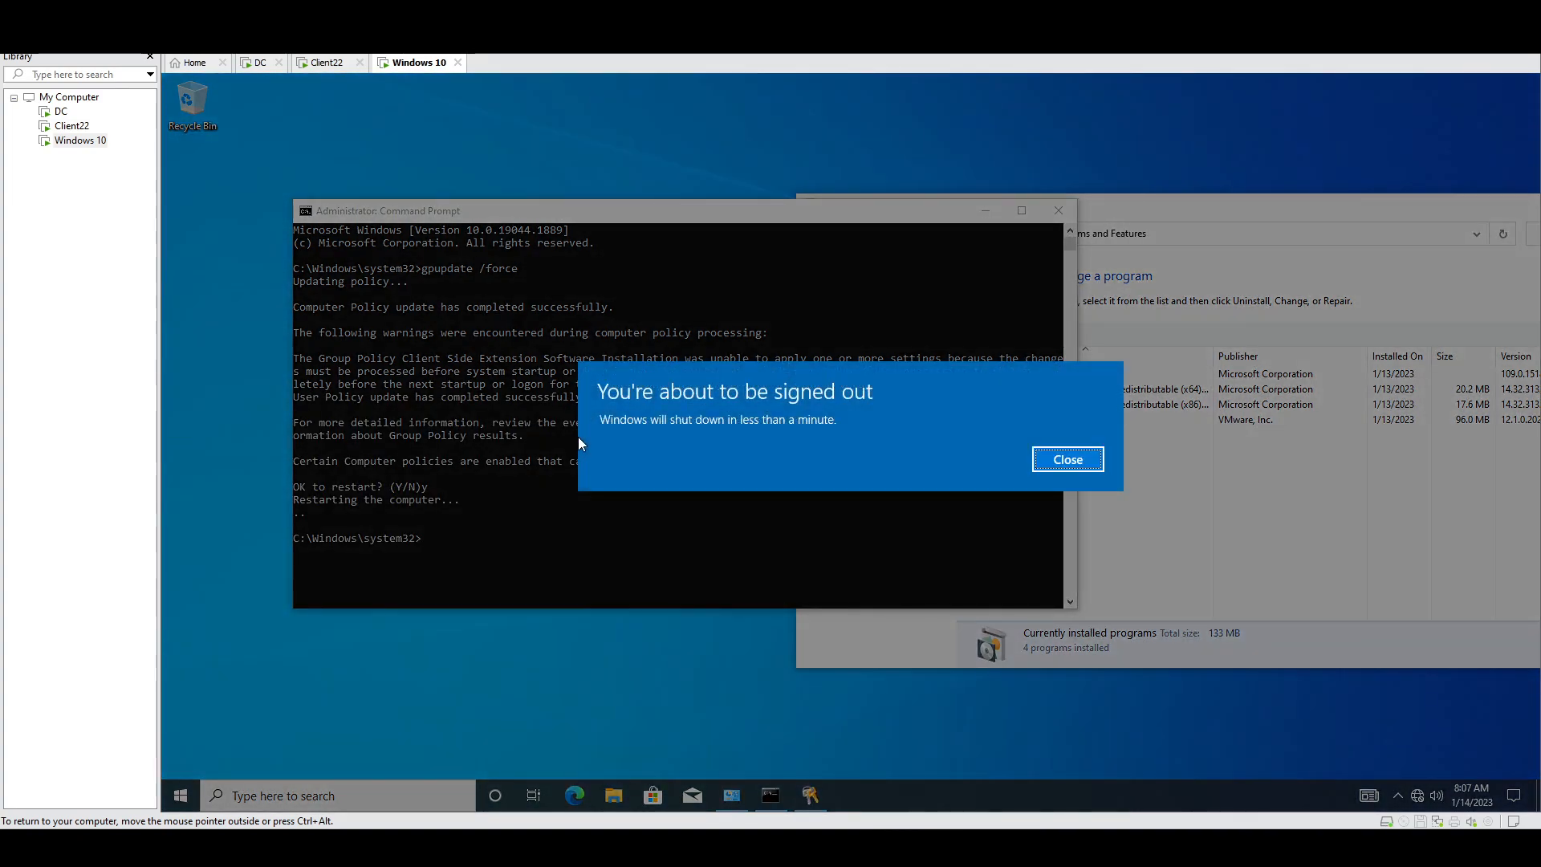
{"action": "left_click", "coordinate": [1067, 459]}
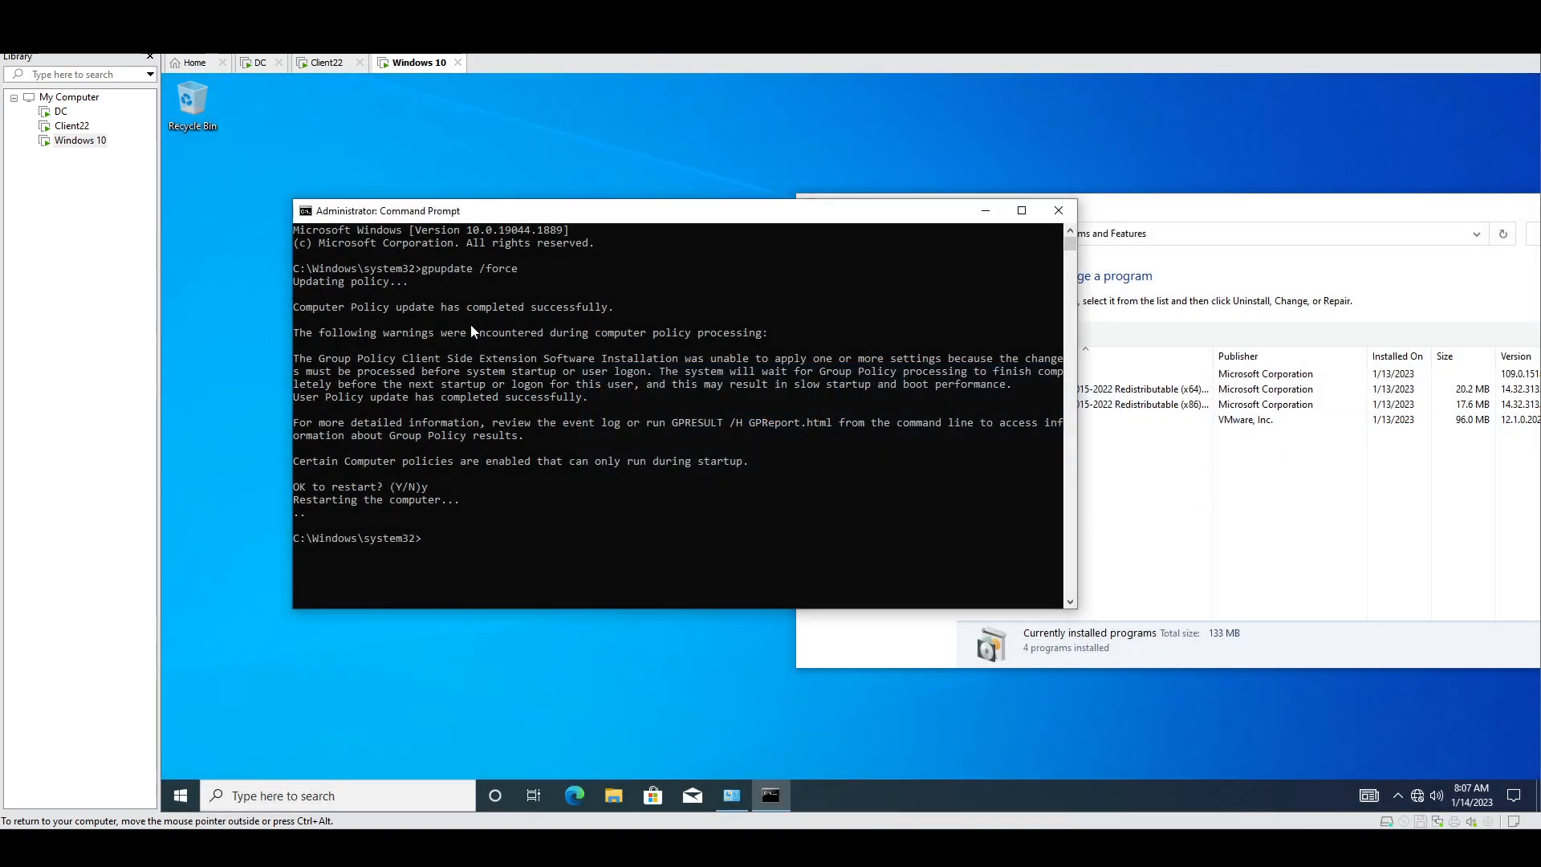
{"action": "left_click", "coordinate": [327, 67]}
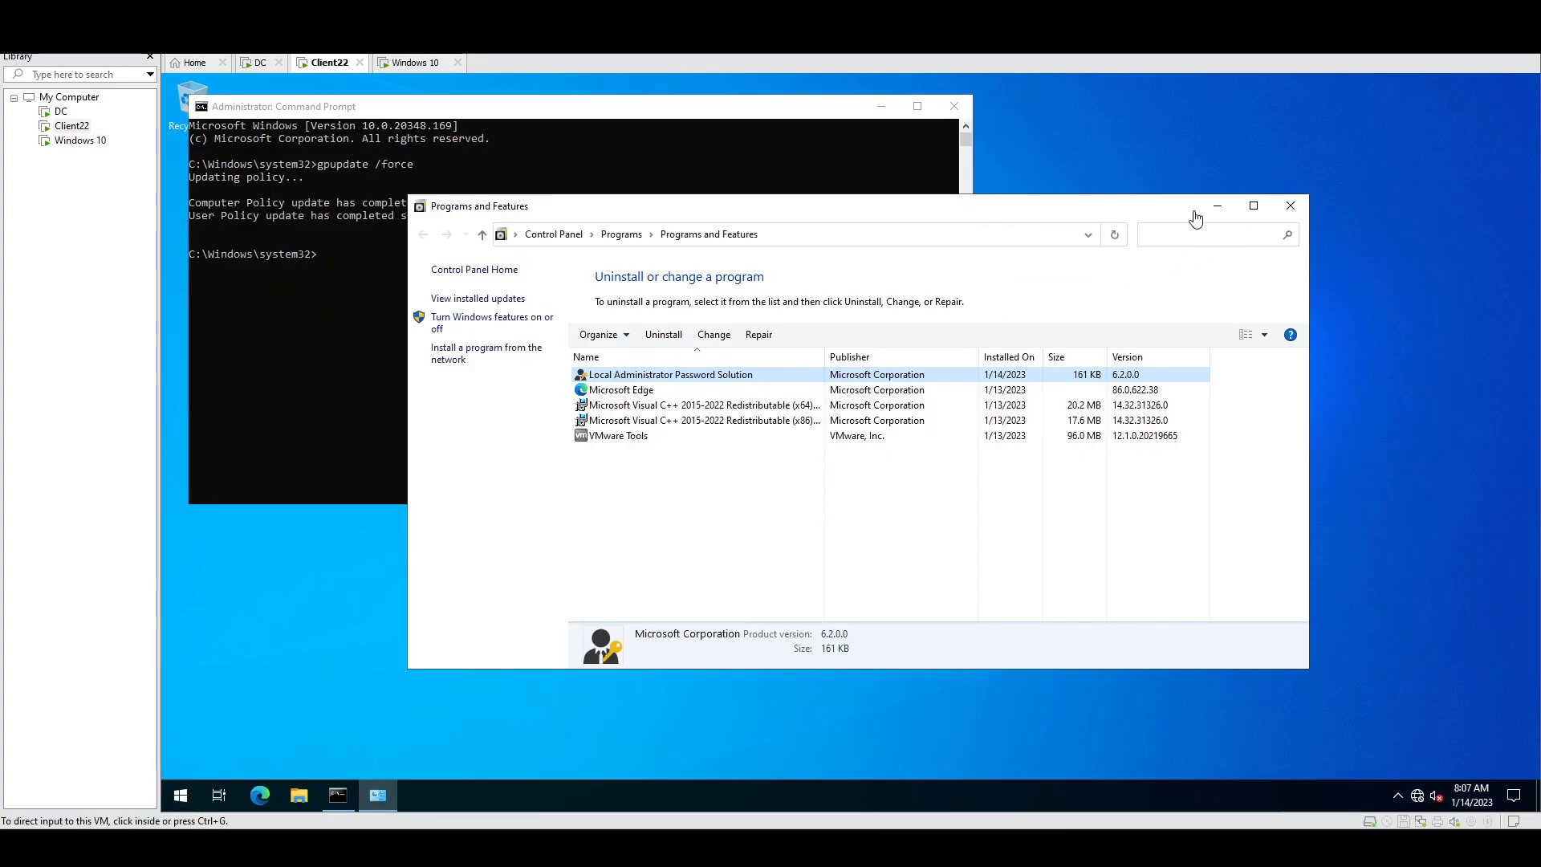
Step: Switch to the DC VM and take it from the lock screen to Switch user
{"action": "left_click", "coordinate": [250, 68]}
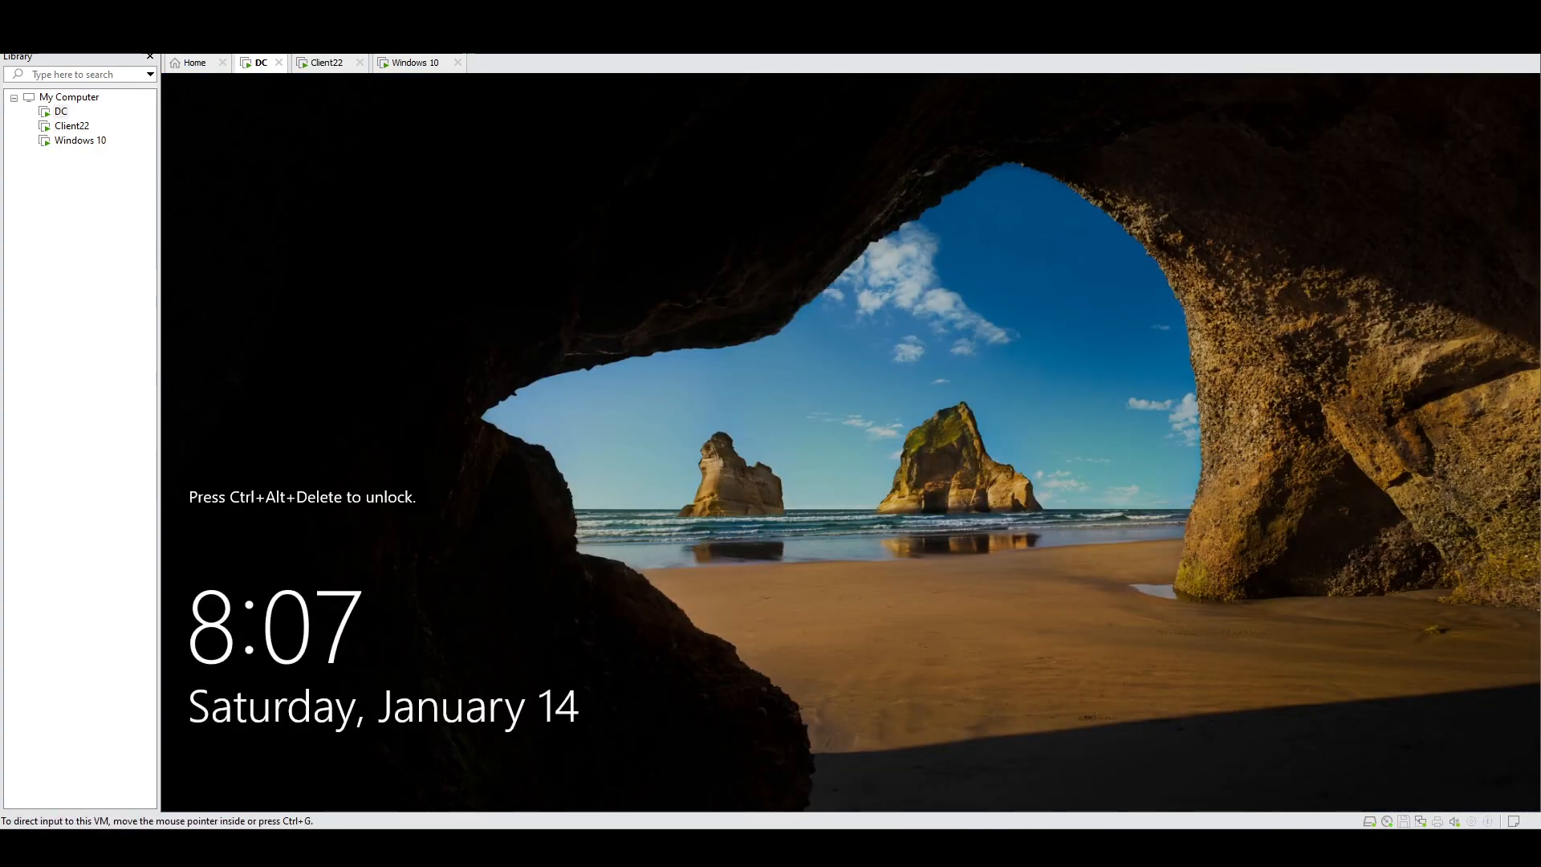
{"action": "key", "text": "ctrl+alt+Insert"}
{"action": "left_click", "coordinate": [234, 777]}
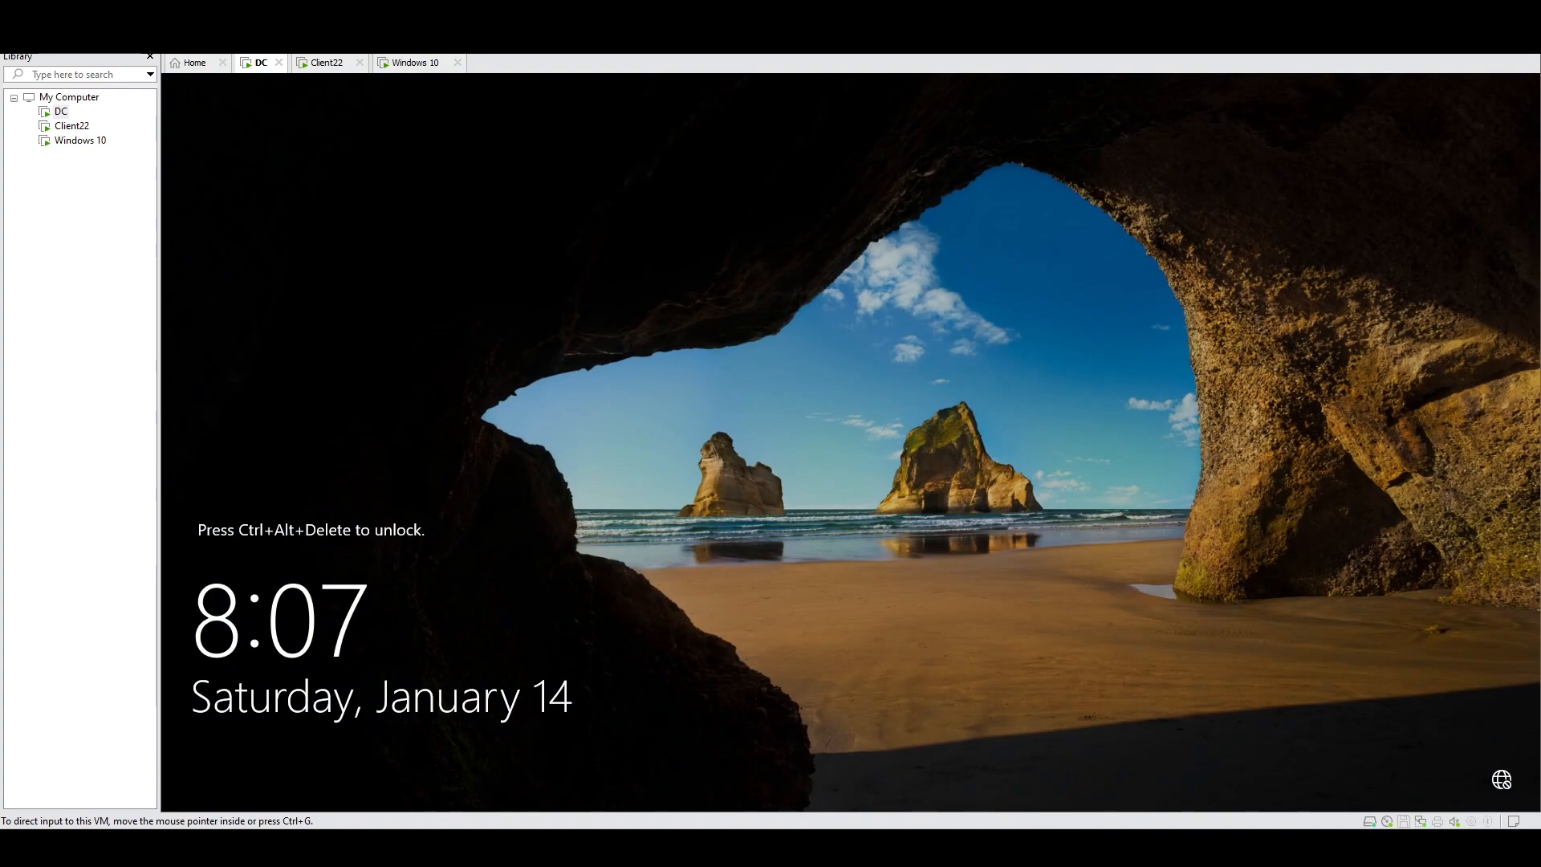
{"action": "key", "text": "ctrl+alt+Insert"}
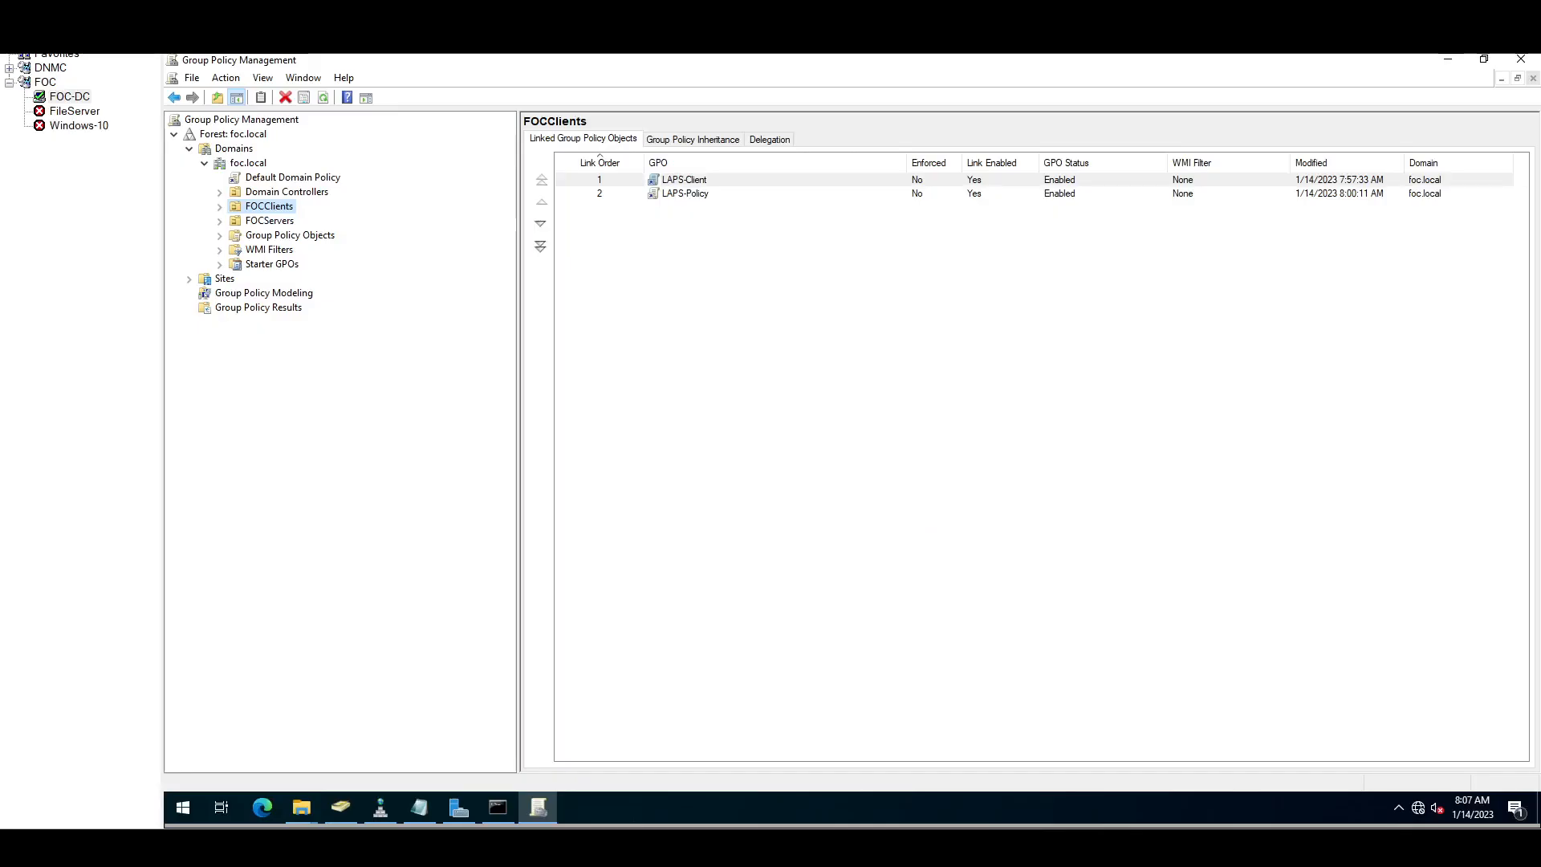
Step: Open LAPS UI and retrieve FileSRV's managed administrator password, expiring 2/13/2023
{"action": "left_click", "coordinate": [183, 810]}
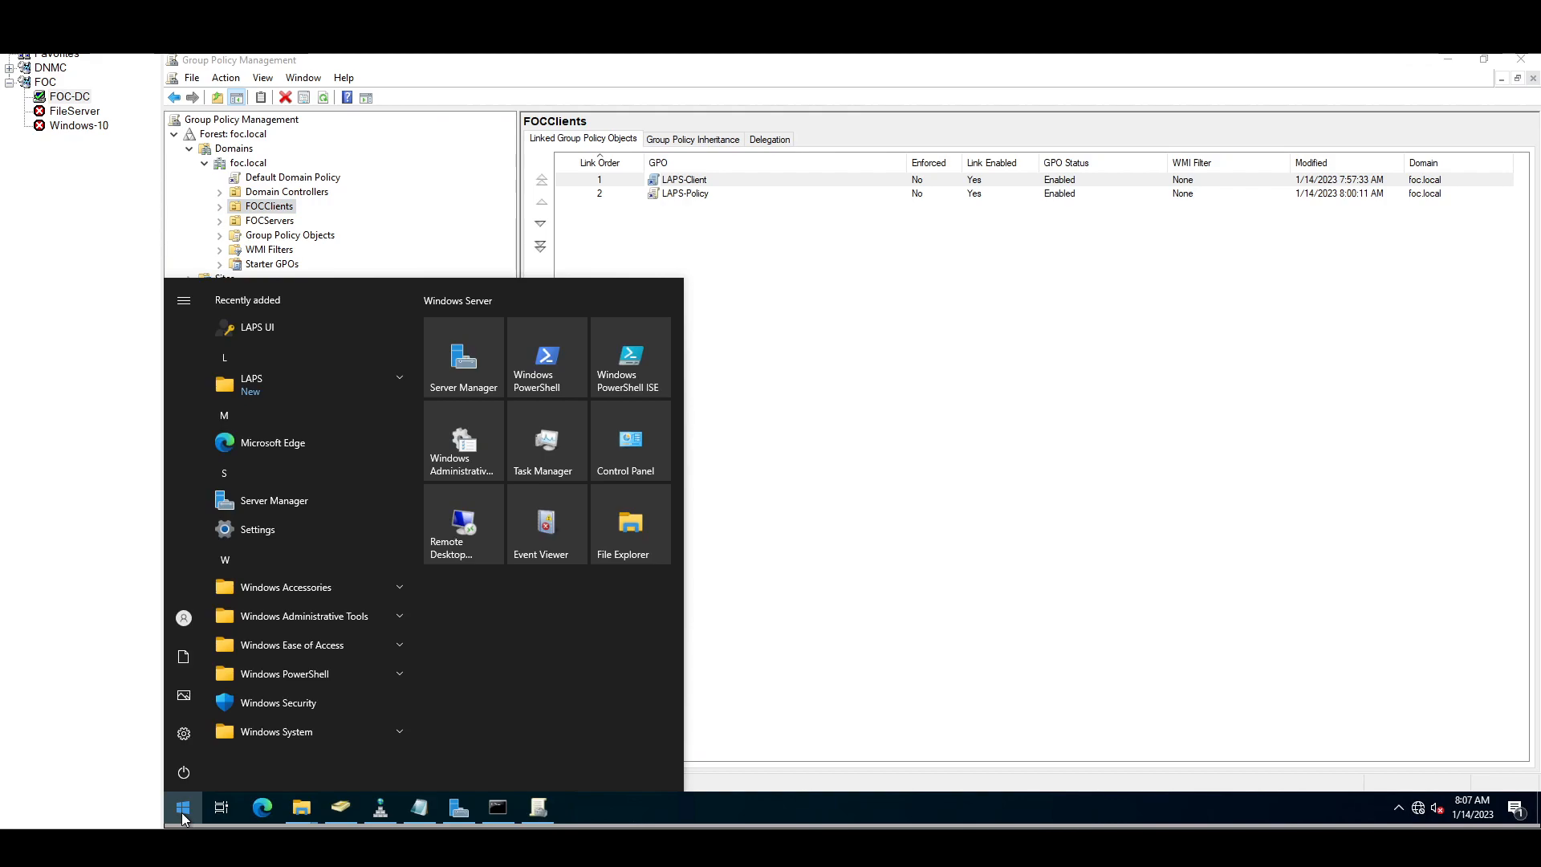
{"action": "left_click", "coordinate": [276, 325]}
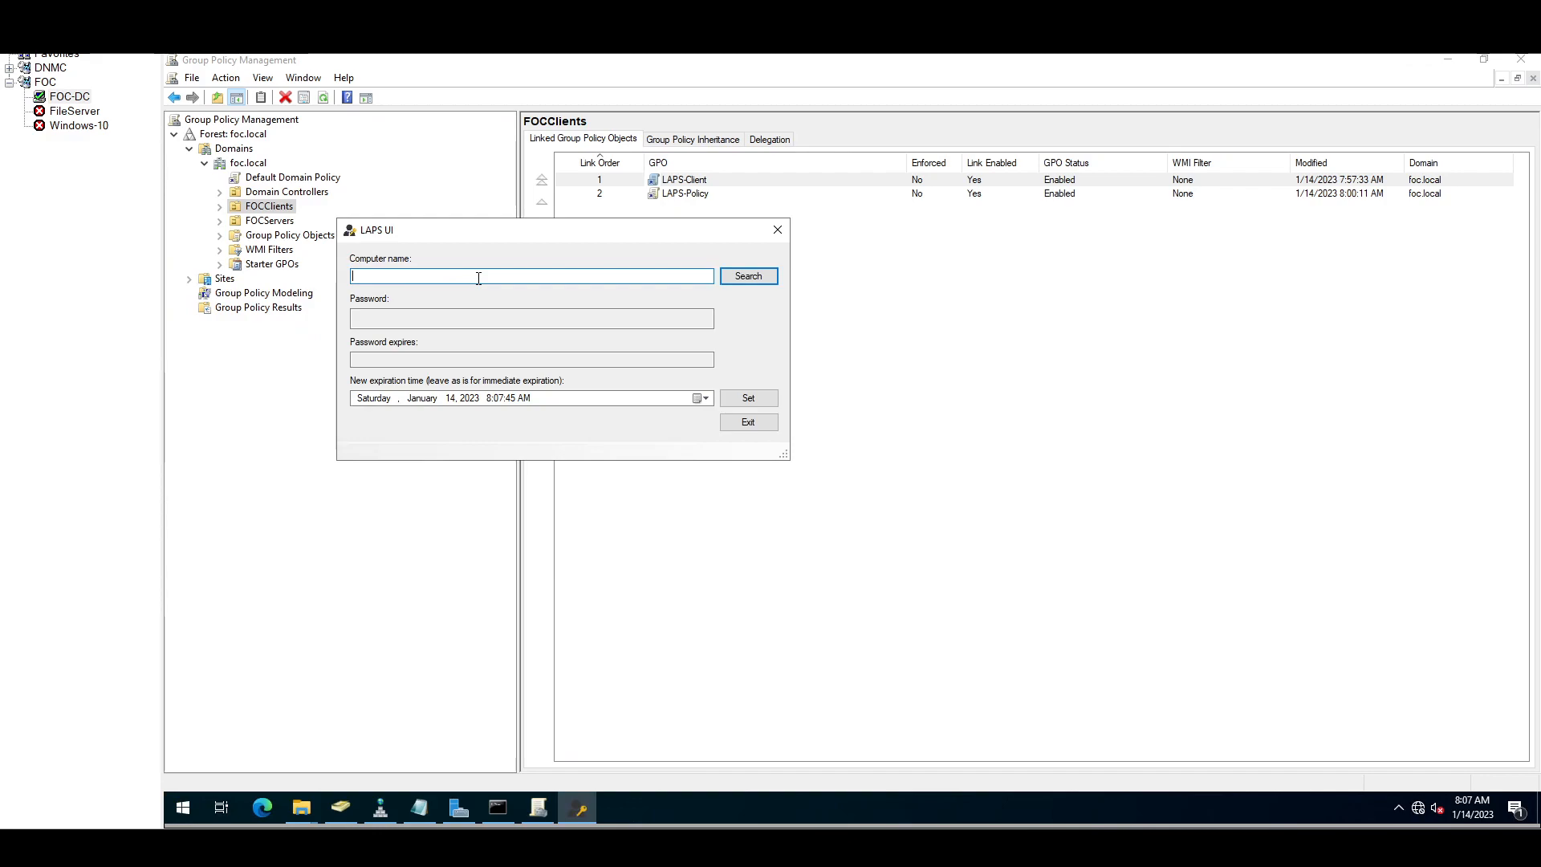
{"action": "type", "text": "FileSRV"}
{"action": "left_click", "coordinate": [750, 275]}
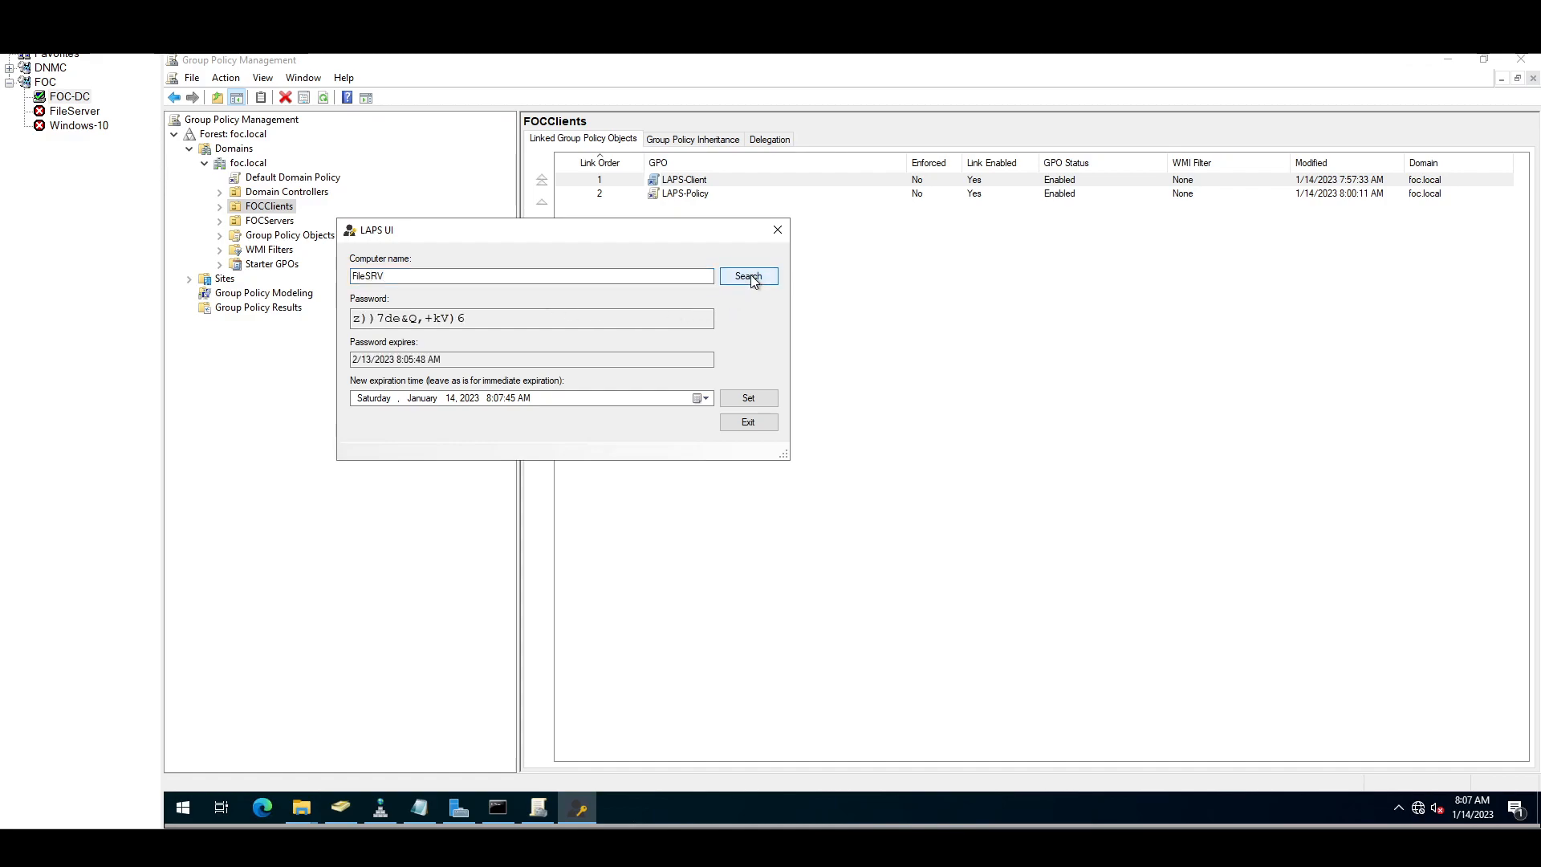
{"action": "left_click_drag", "start_coordinate": [470, 318], "coordinate": [336, 312]}
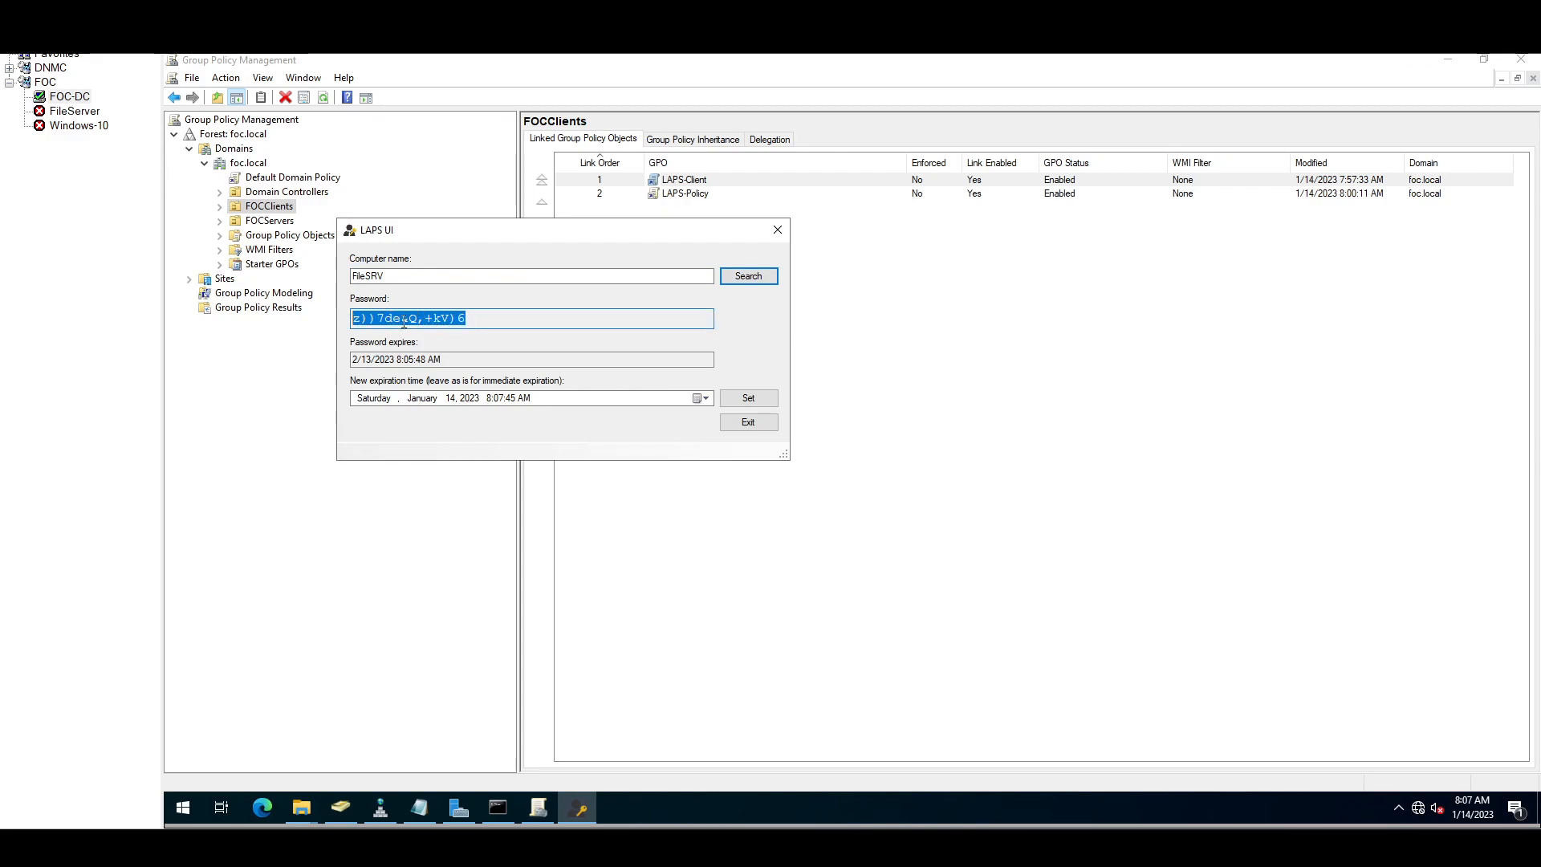
Step: Search Client10, which returns no stored password and a 1/1/0001 expiry
{"action": "left_click_drag", "start_coordinate": [389, 276], "coordinate": [334, 277]}
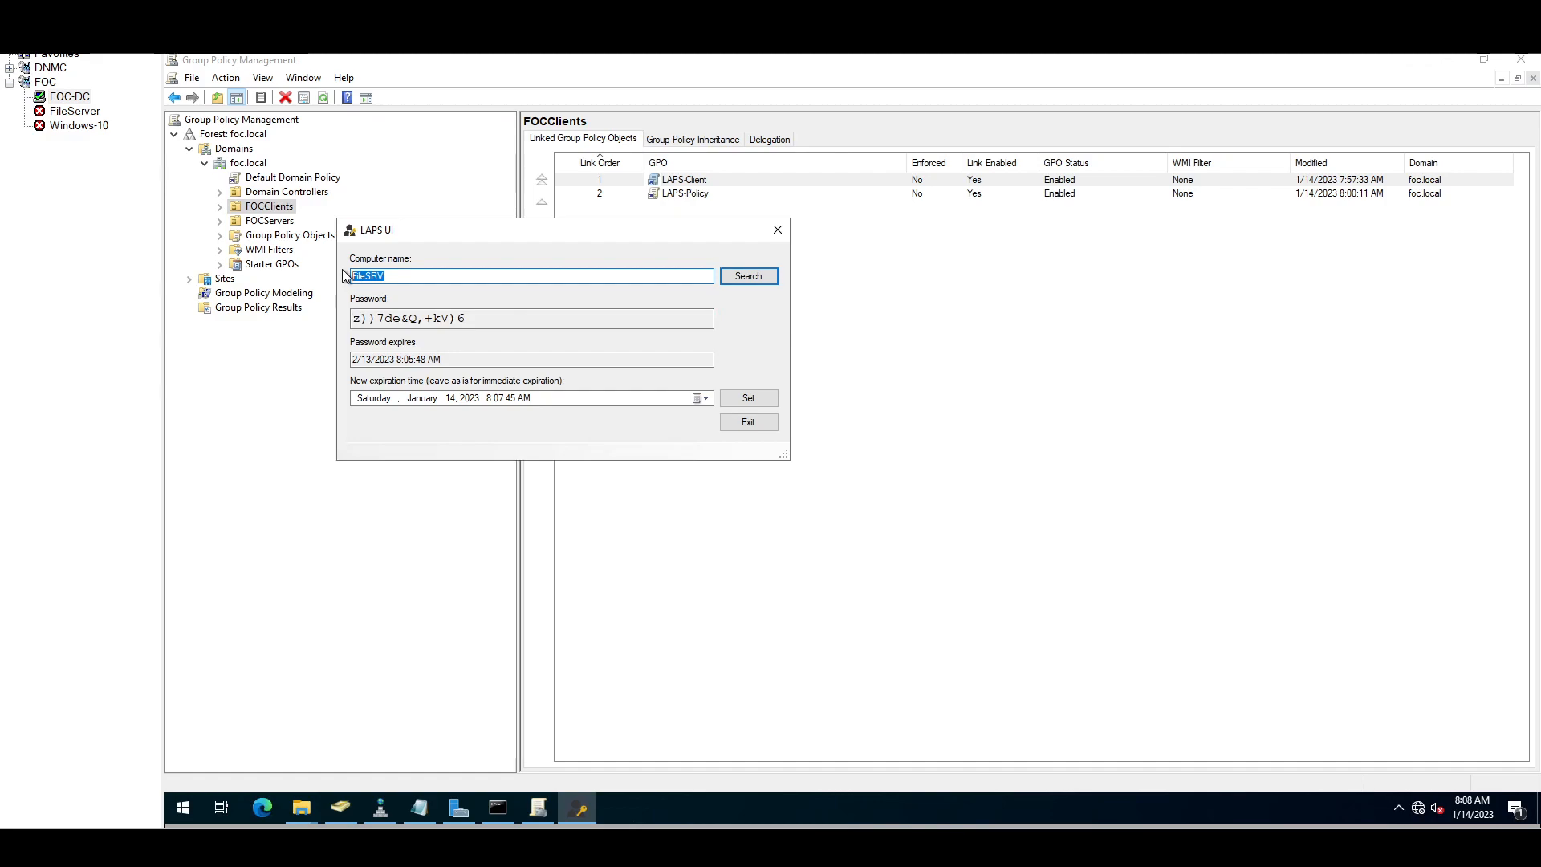
{"action": "type", "text": "Client10"}
{"action": "left_click", "coordinate": [747, 277]}
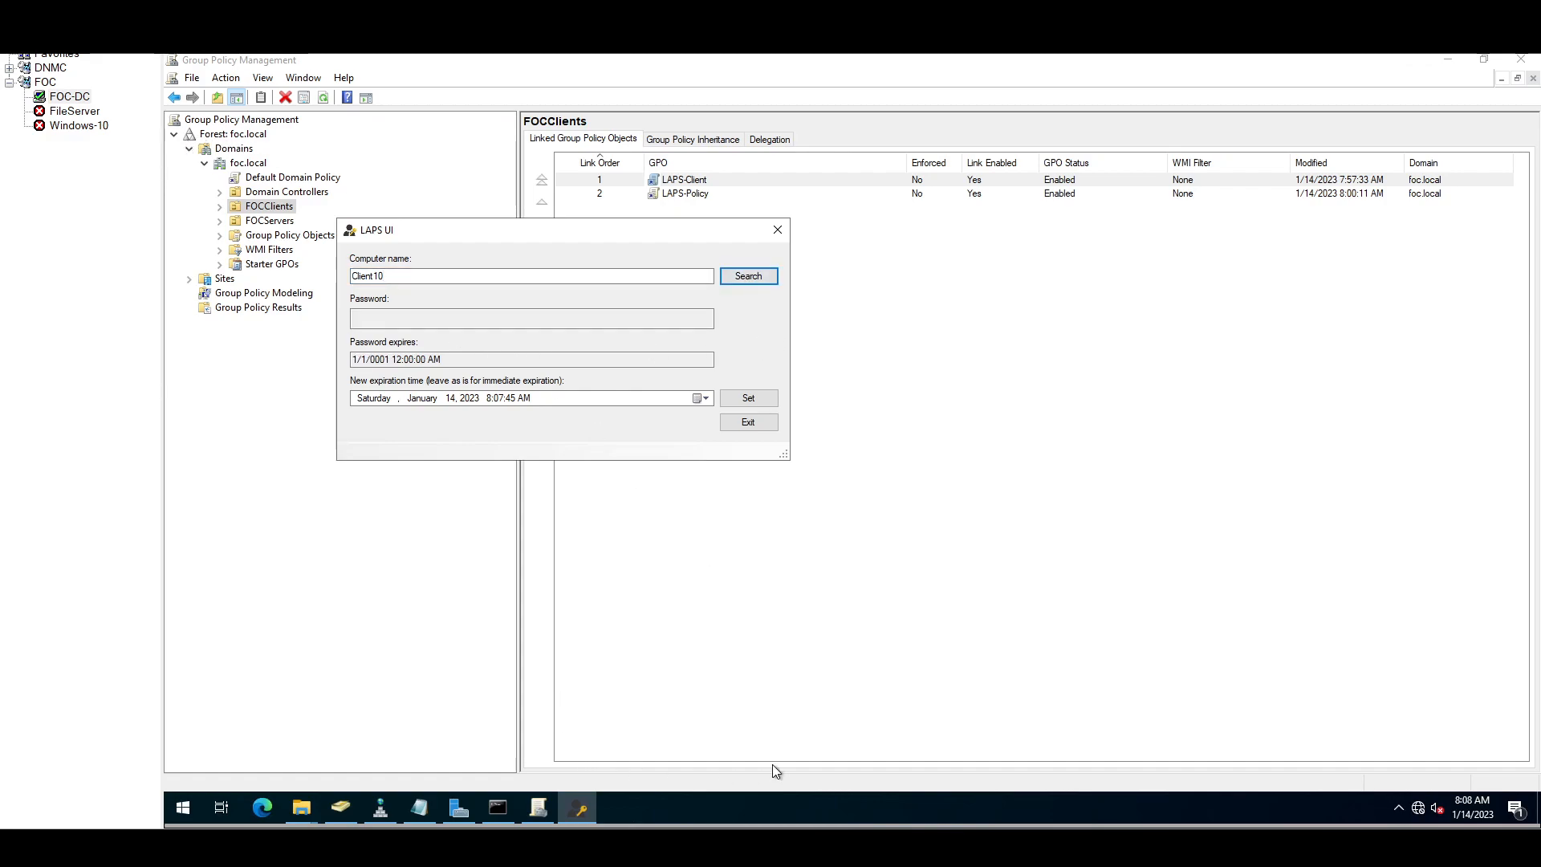
Step: Unlock the restarted Windows 10 VM and sign back in with the domain user's password
{"action": "mouse_move", "coordinate": [1008, 847]}
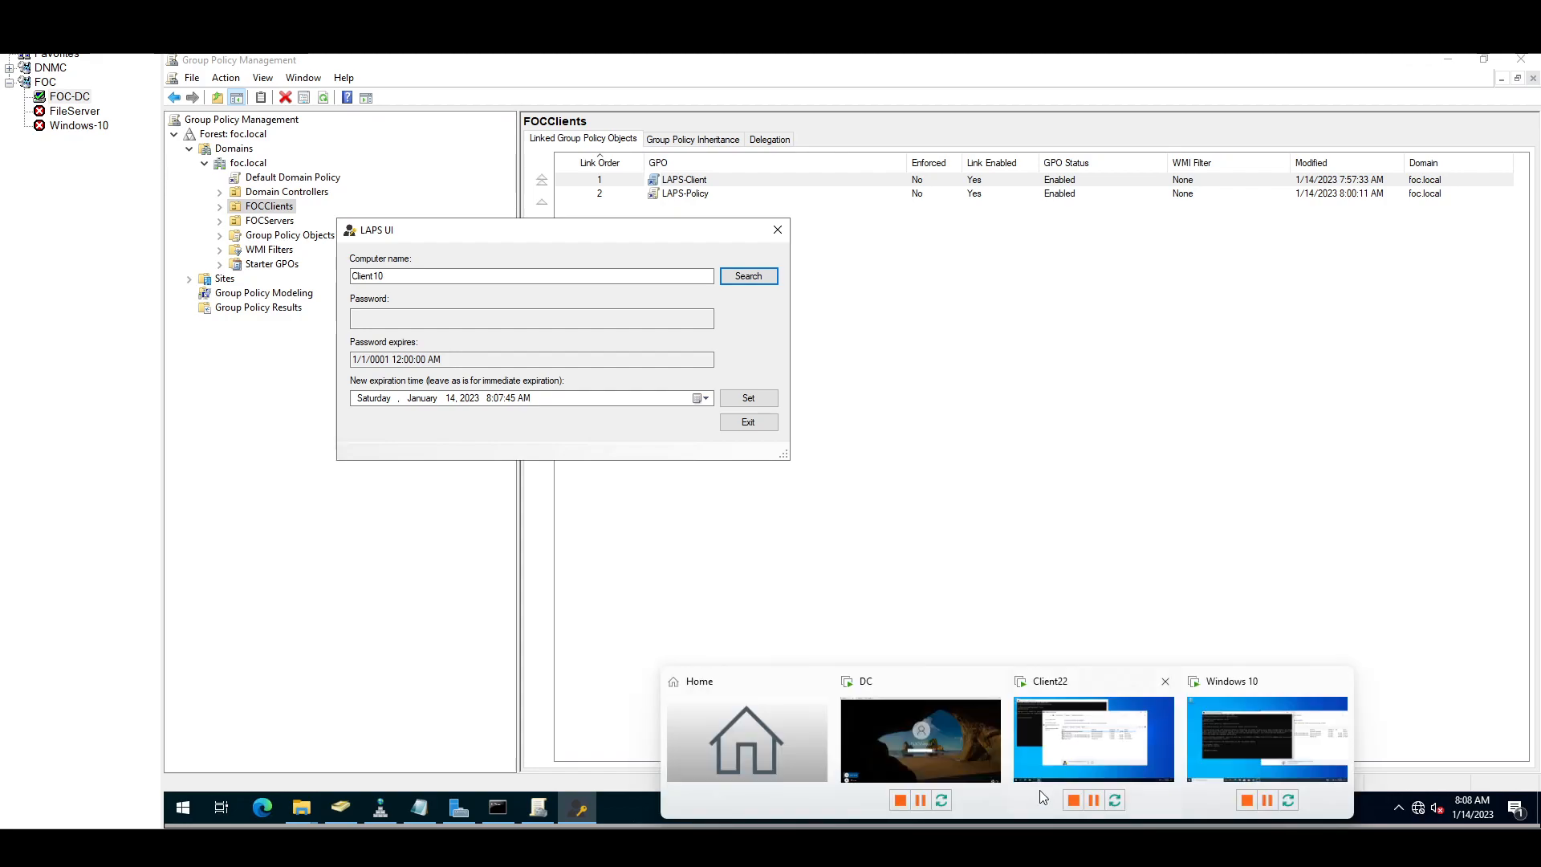
{"action": "left_click", "coordinate": [1260, 729]}
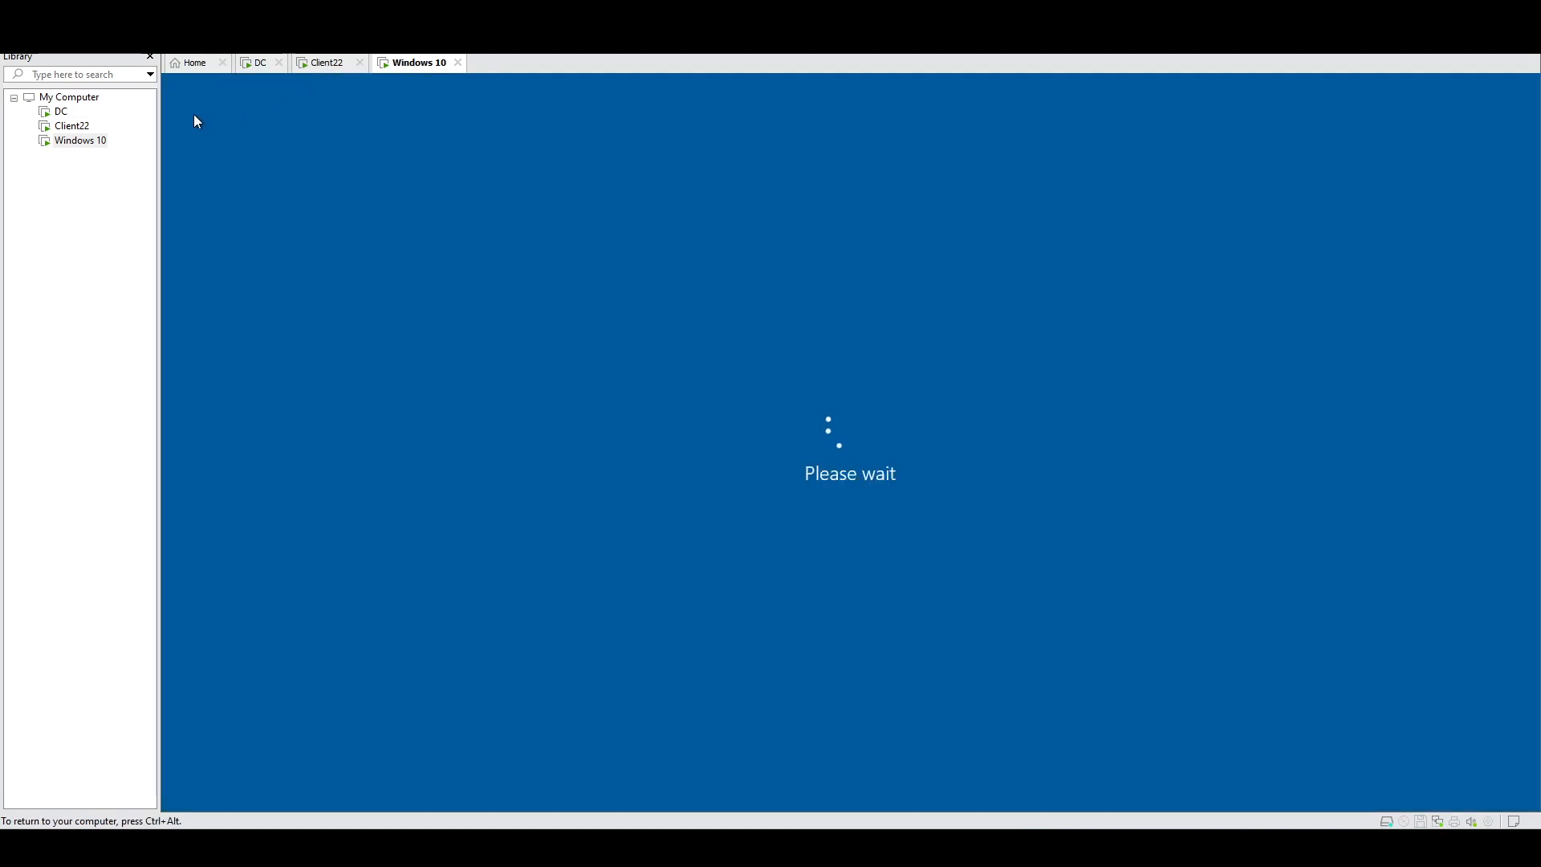
{"action": "left_click", "coordinate": [195, 119]}
{"action": "key", "text": "ctrl+alt"}
{"action": "mouse_move", "coordinate": [795, 847]}
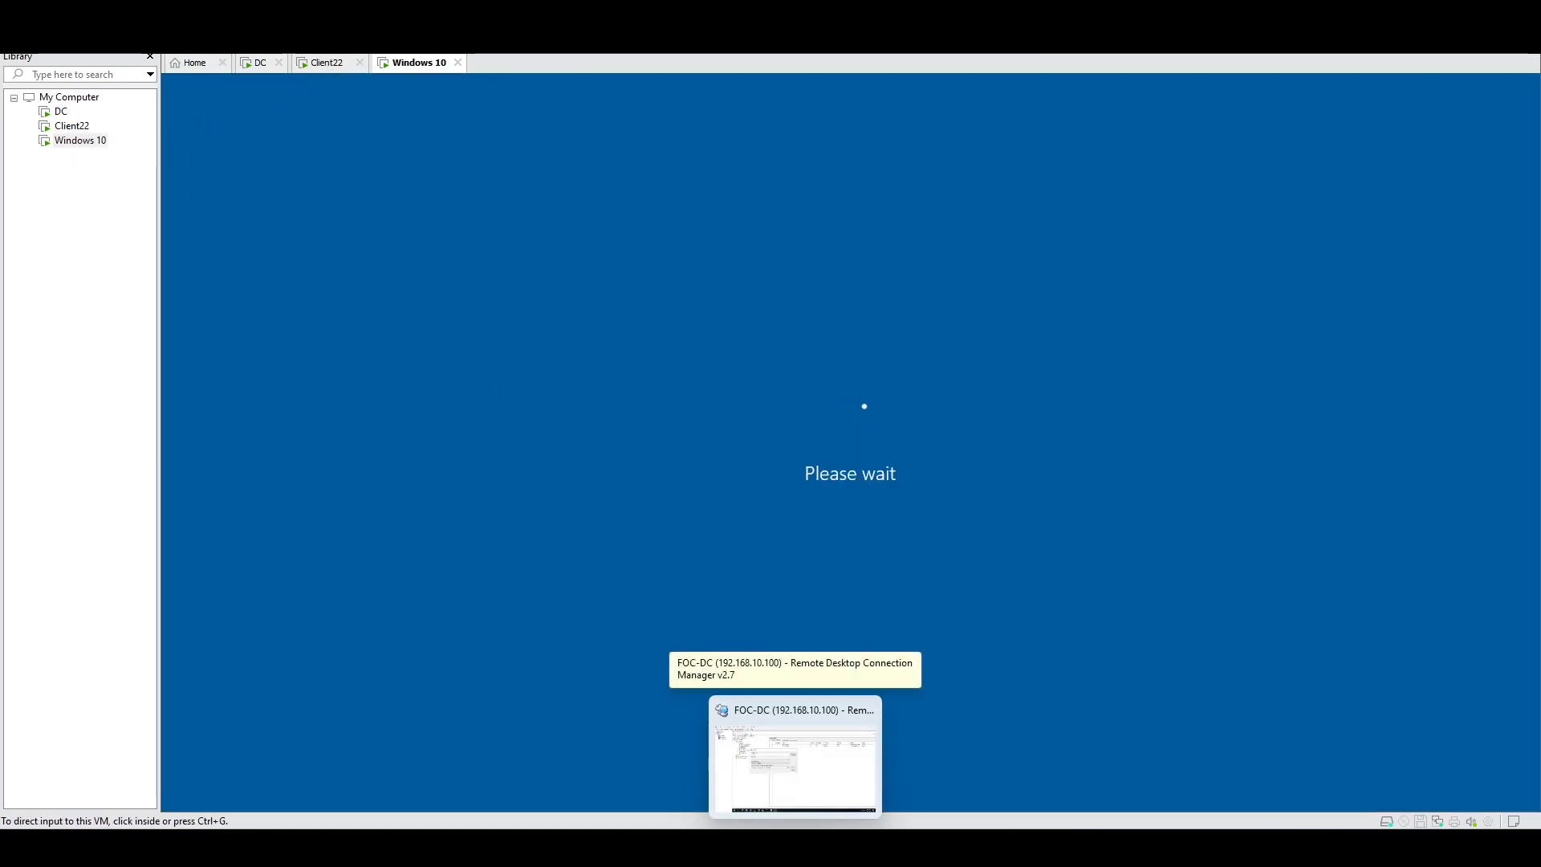
{"action": "left_click", "coordinate": [981, 442]}
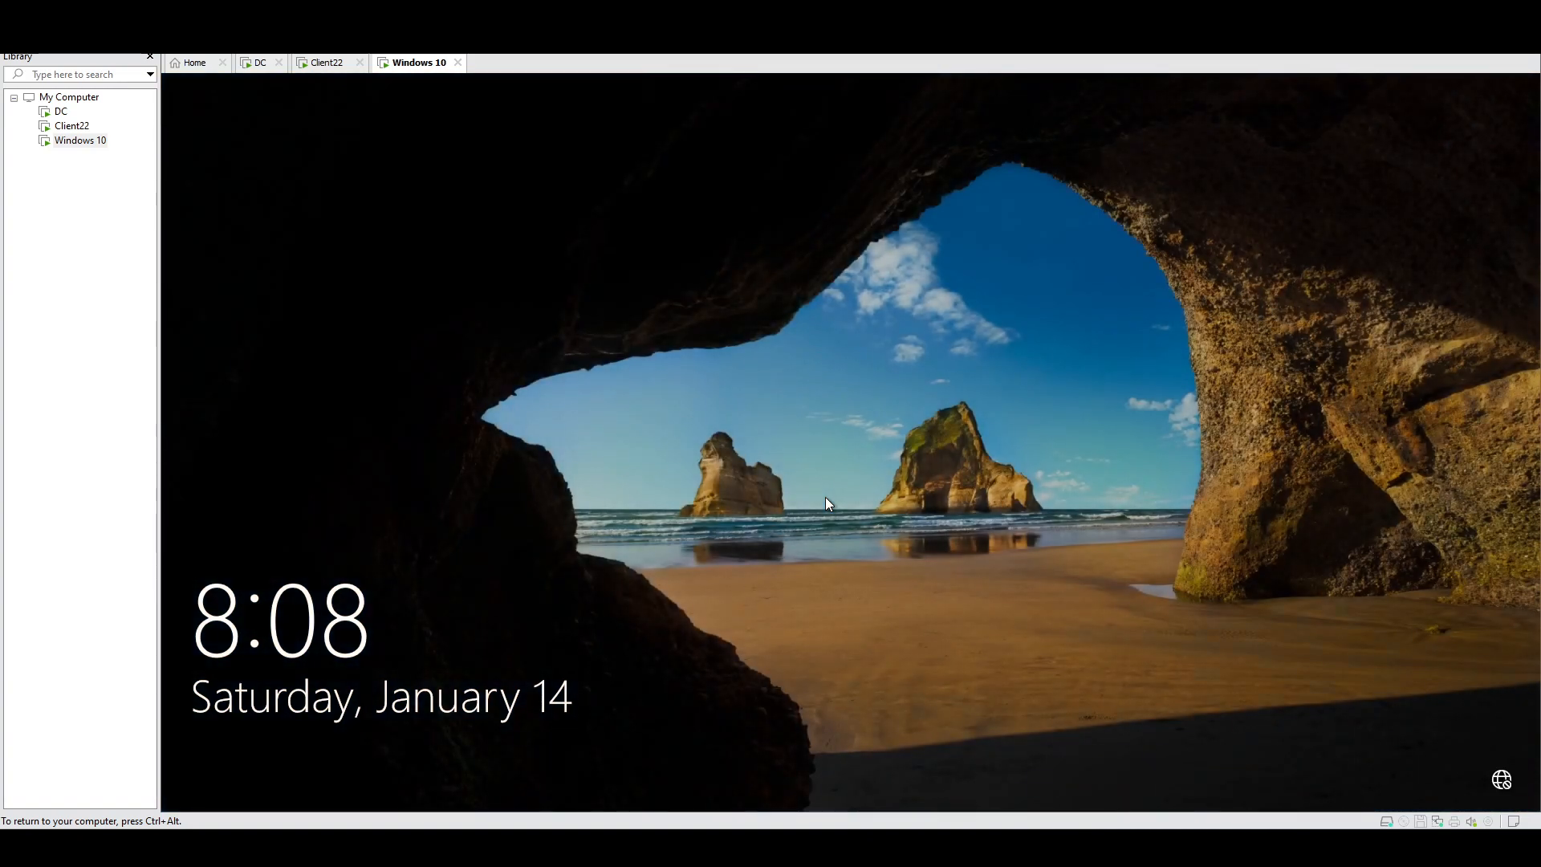
{"action": "left_click", "coordinate": [269, 38]}
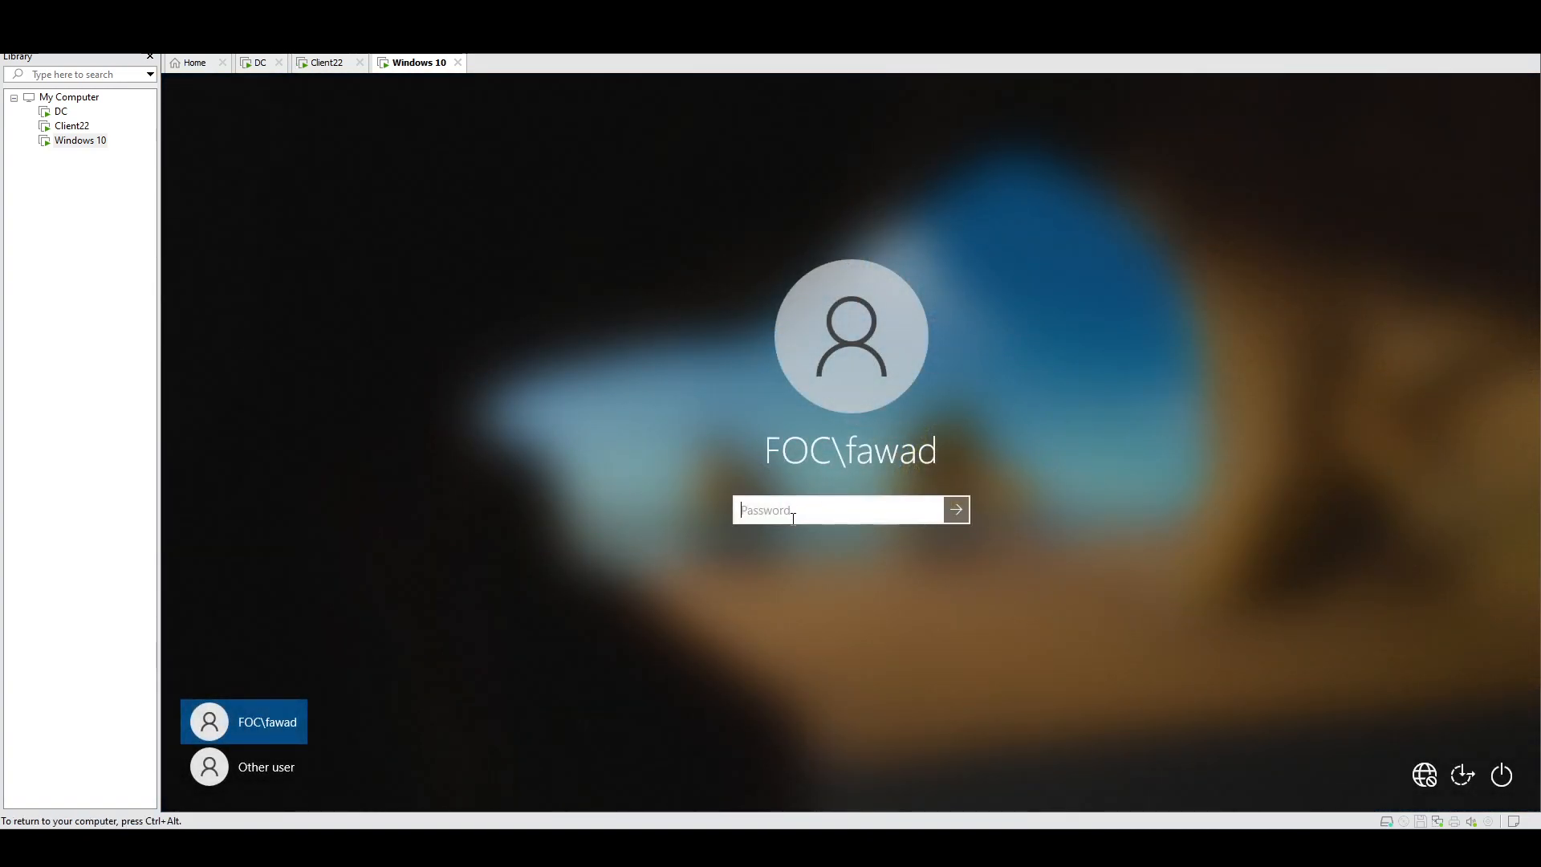
{"action": "key", "text": "Return"}
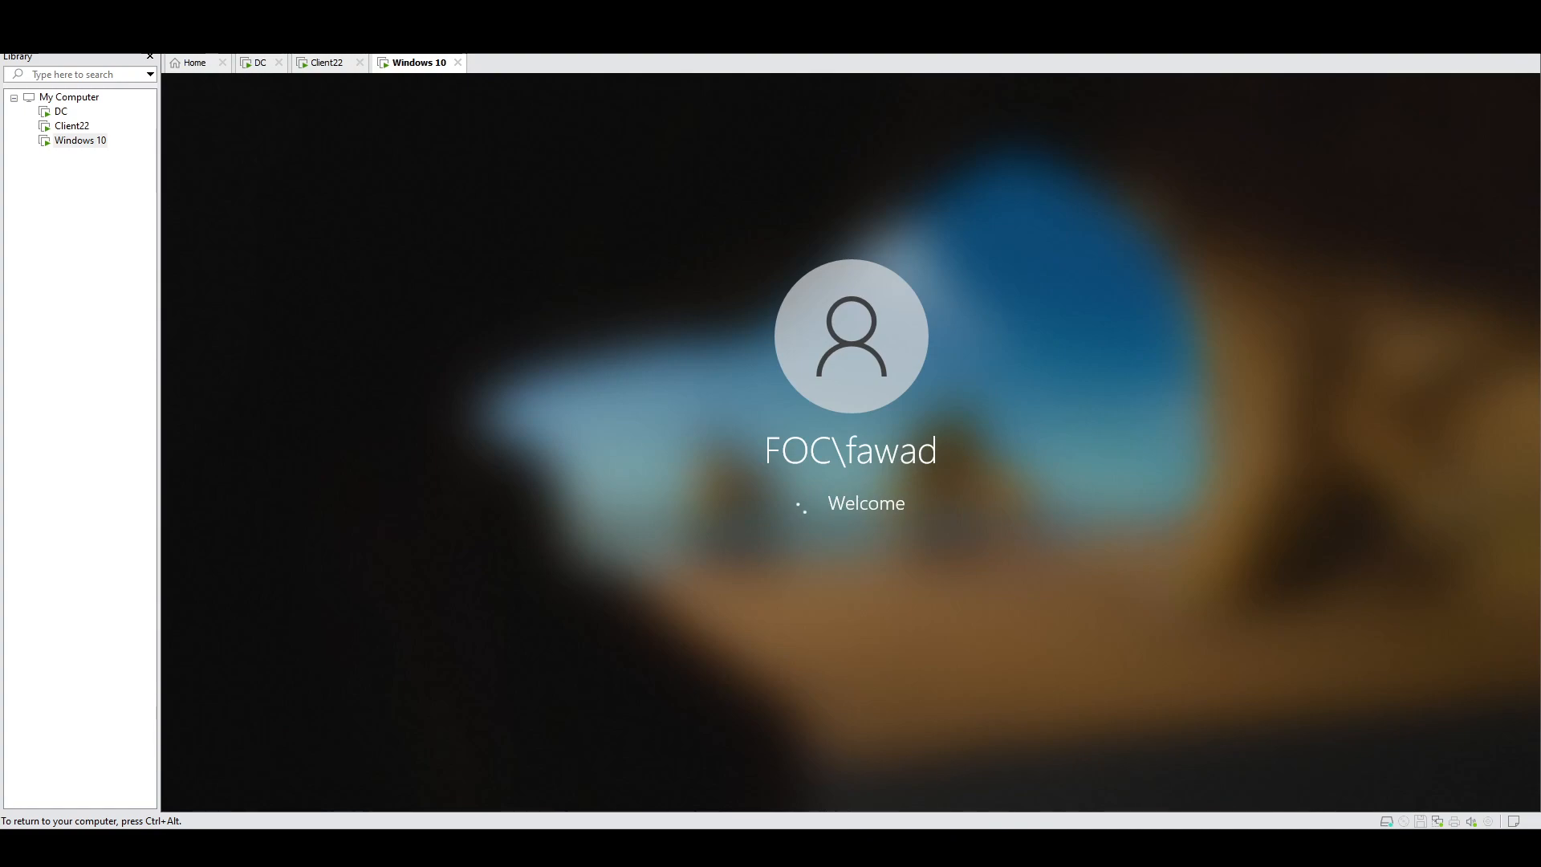
Step: On Client22, close Programs and Features and Command Prompt, then sign out
{"action": "key", "text": "ctrl+alt"}
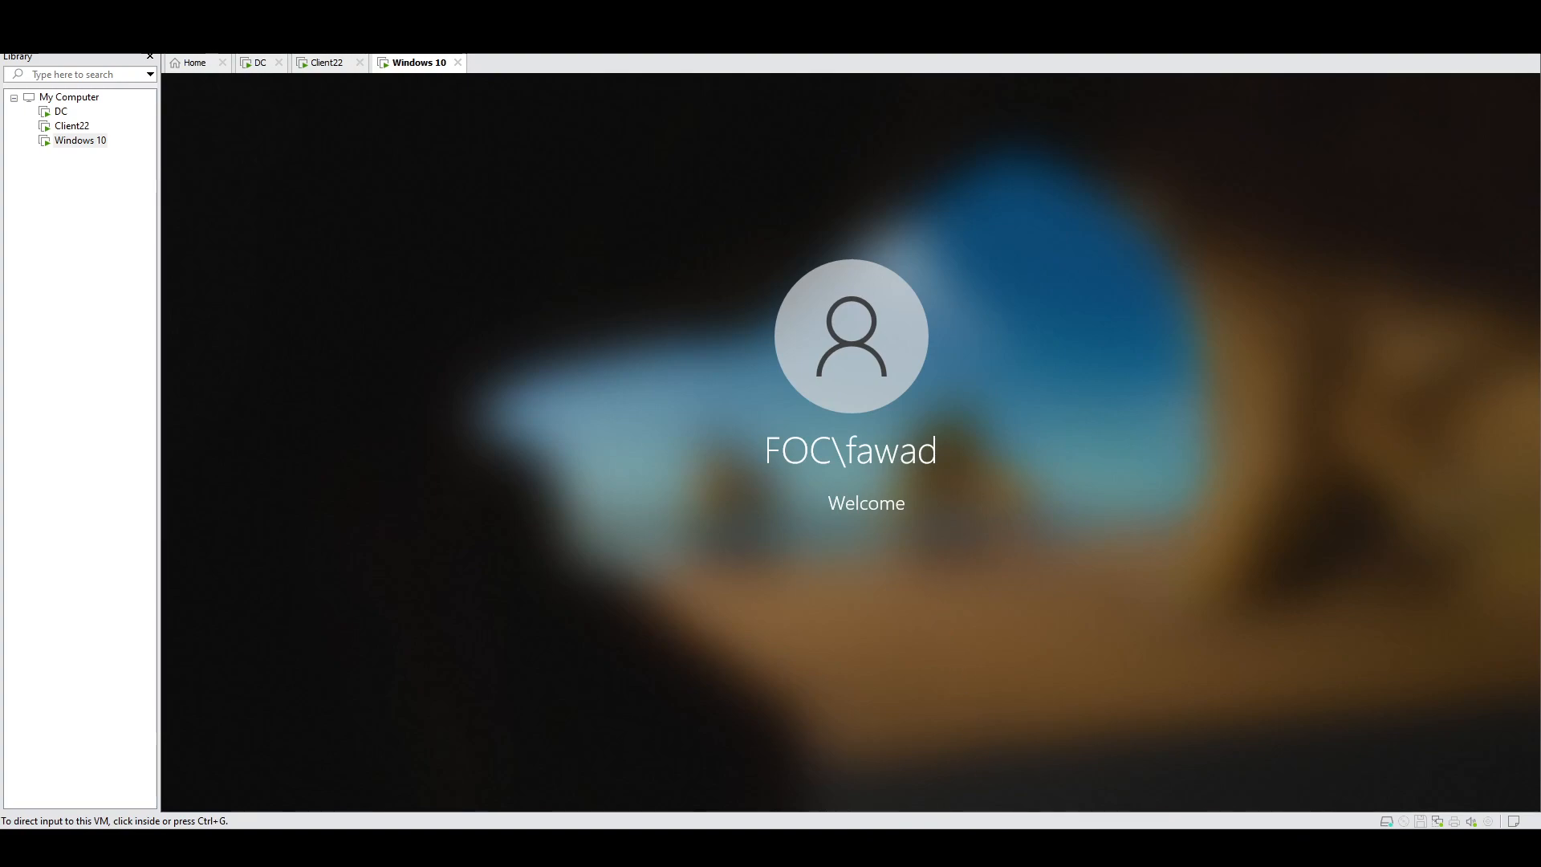
{"action": "left_click", "coordinate": [326, 62]}
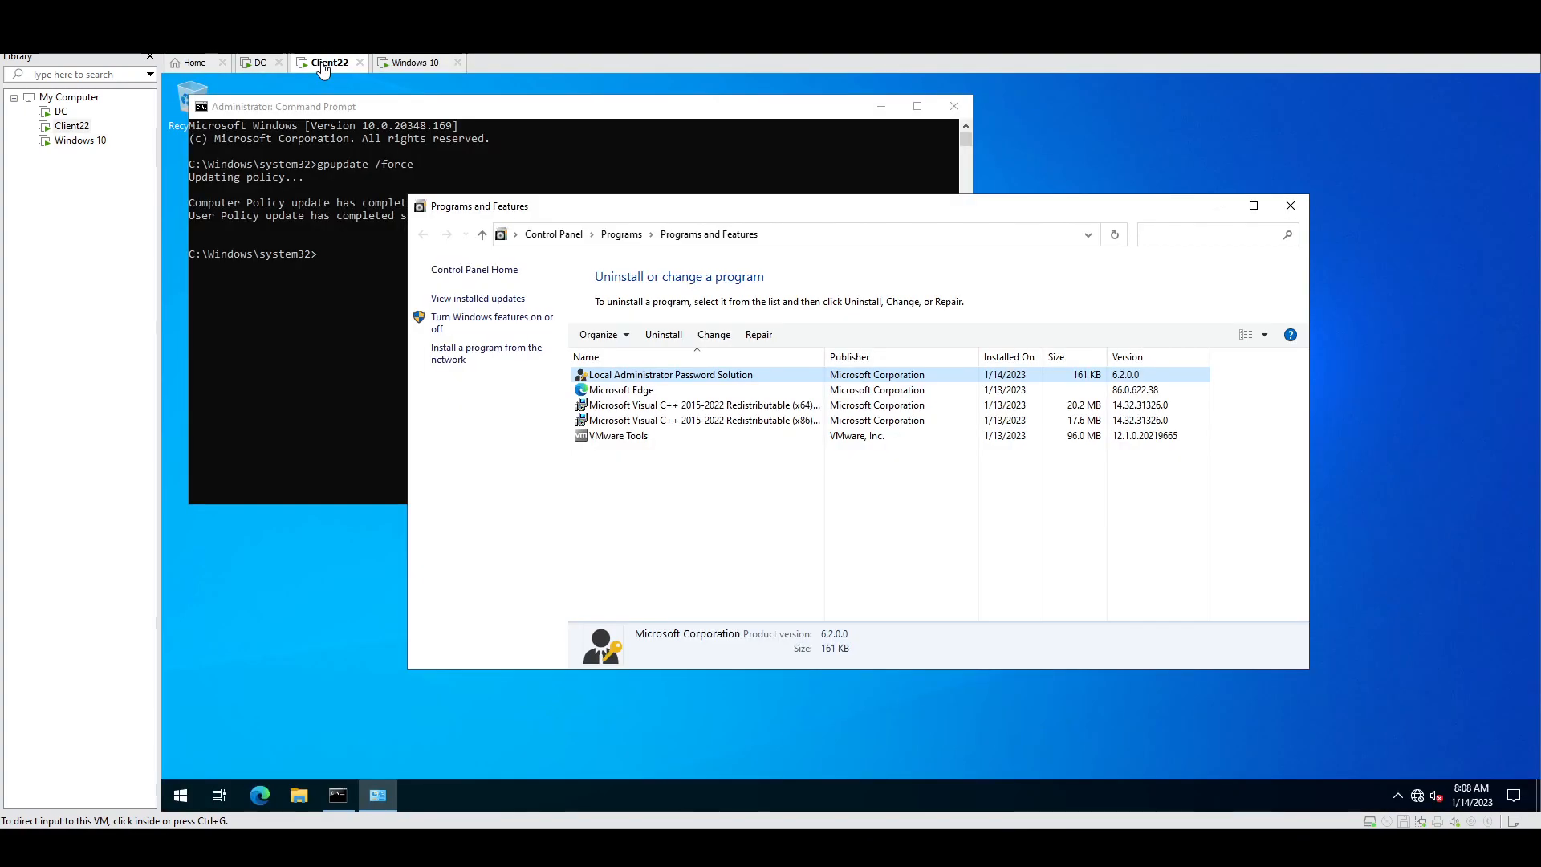
{"action": "left_click", "coordinate": [1291, 205]}
{"action": "left_click", "coordinate": [955, 106]}
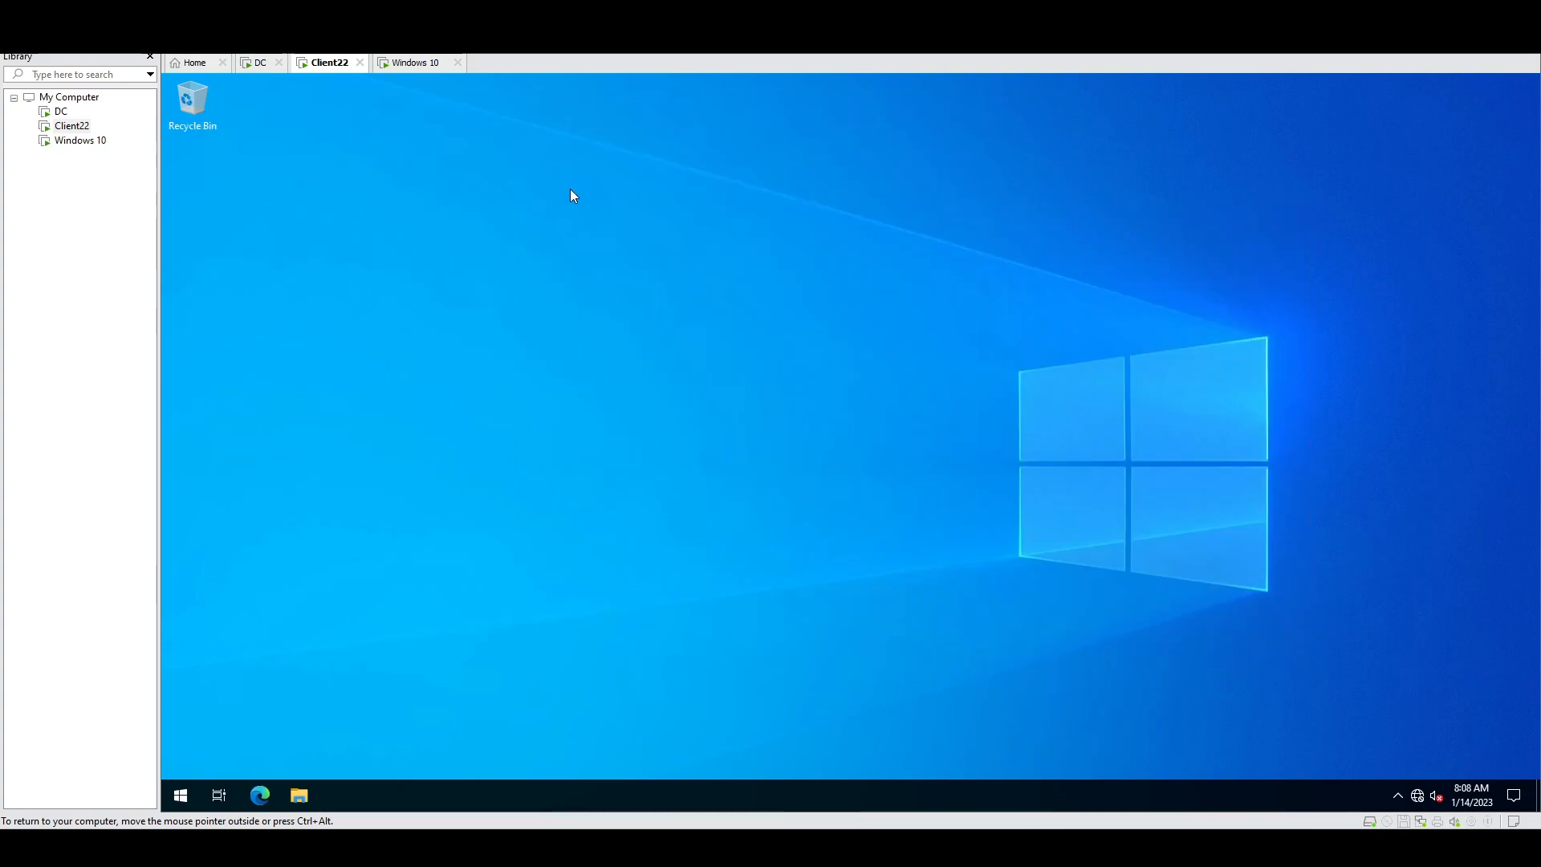
{"action": "right_click", "coordinate": [181, 791]}
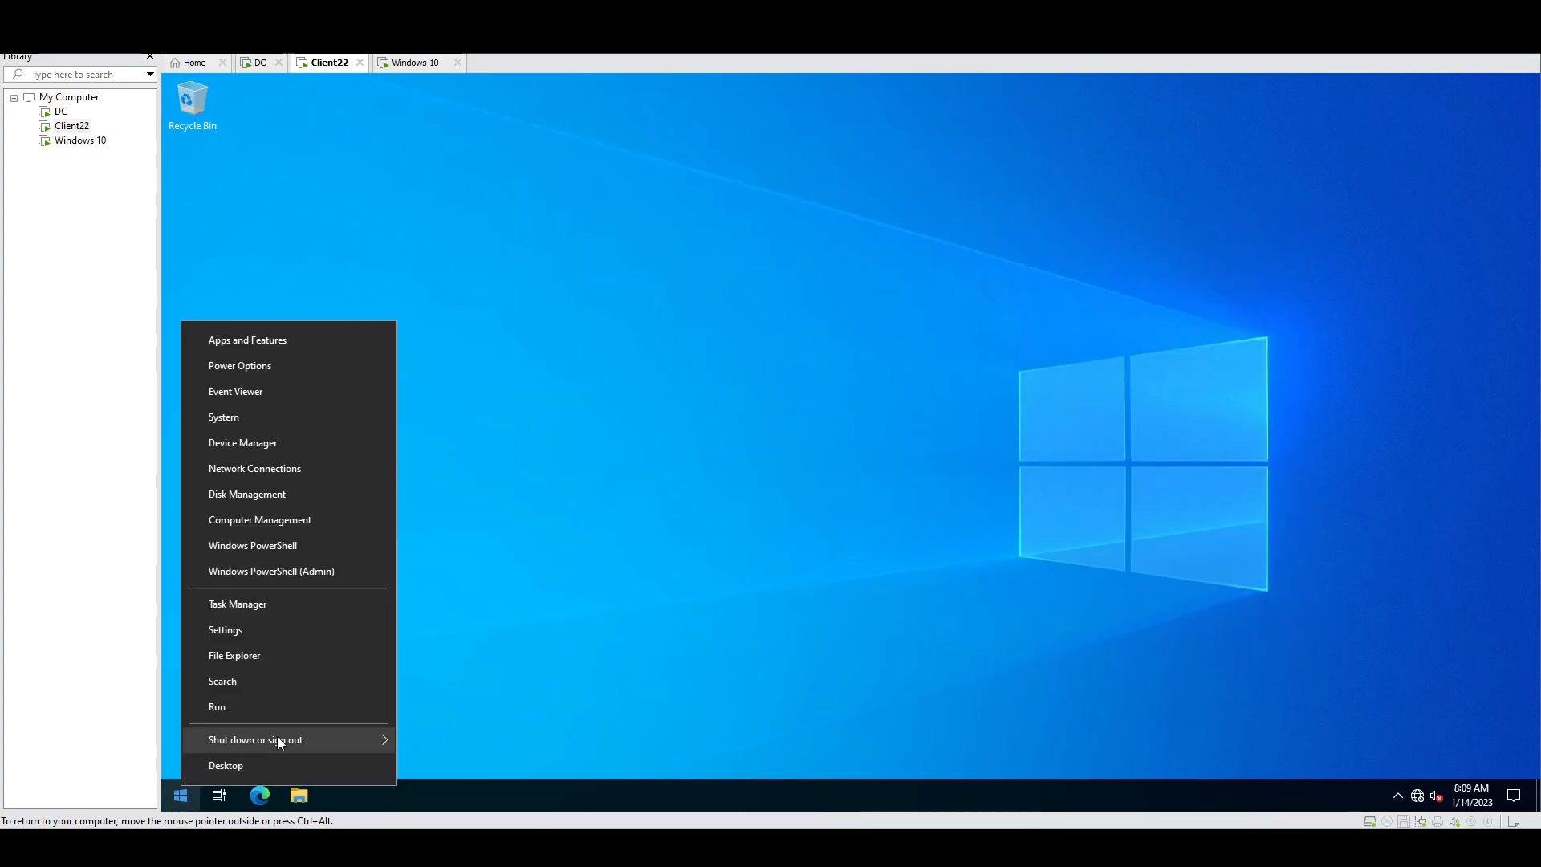
{"action": "mouse_move", "coordinate": [277, 739]}
{"action": "left_click", "coordinate": [471, 741]}
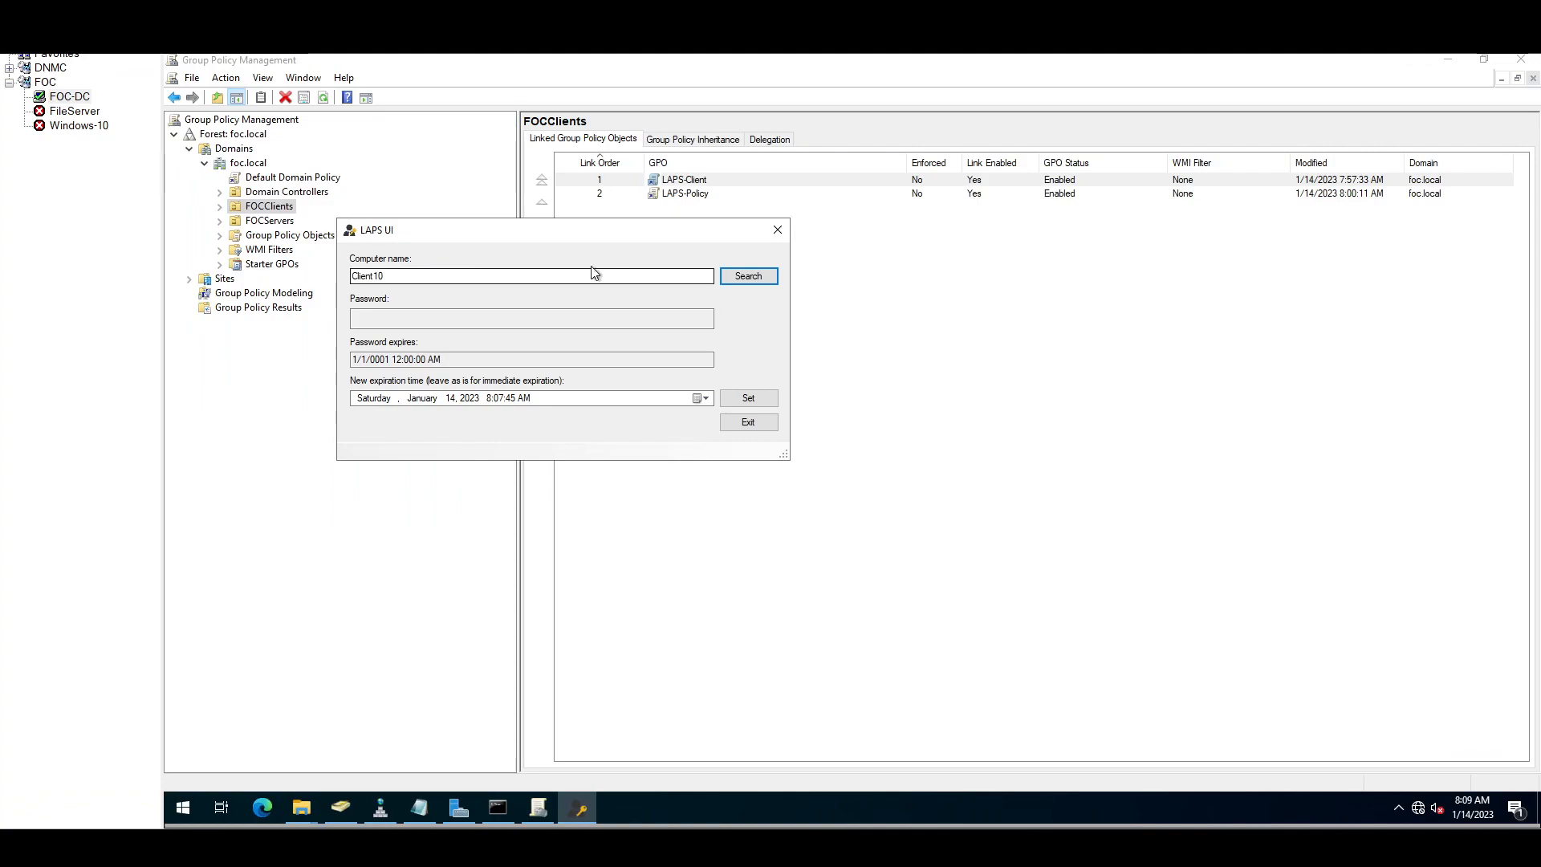
Step: Replace Client10 with FileSRV, search, and select the password expiring 2/13/2023 8:05:48 AM
{"action": "left_click_drag", "start_coordinate": [557, 280], "coordinate": [283, 239]}
{"action": "type", "text": "FileSRV"}
{"action": "left_click", "coordinate": [750, 276]}
{"action": "left_click_drag", "start_coordinate": [482, 319], "coordinate": [331, 326]}
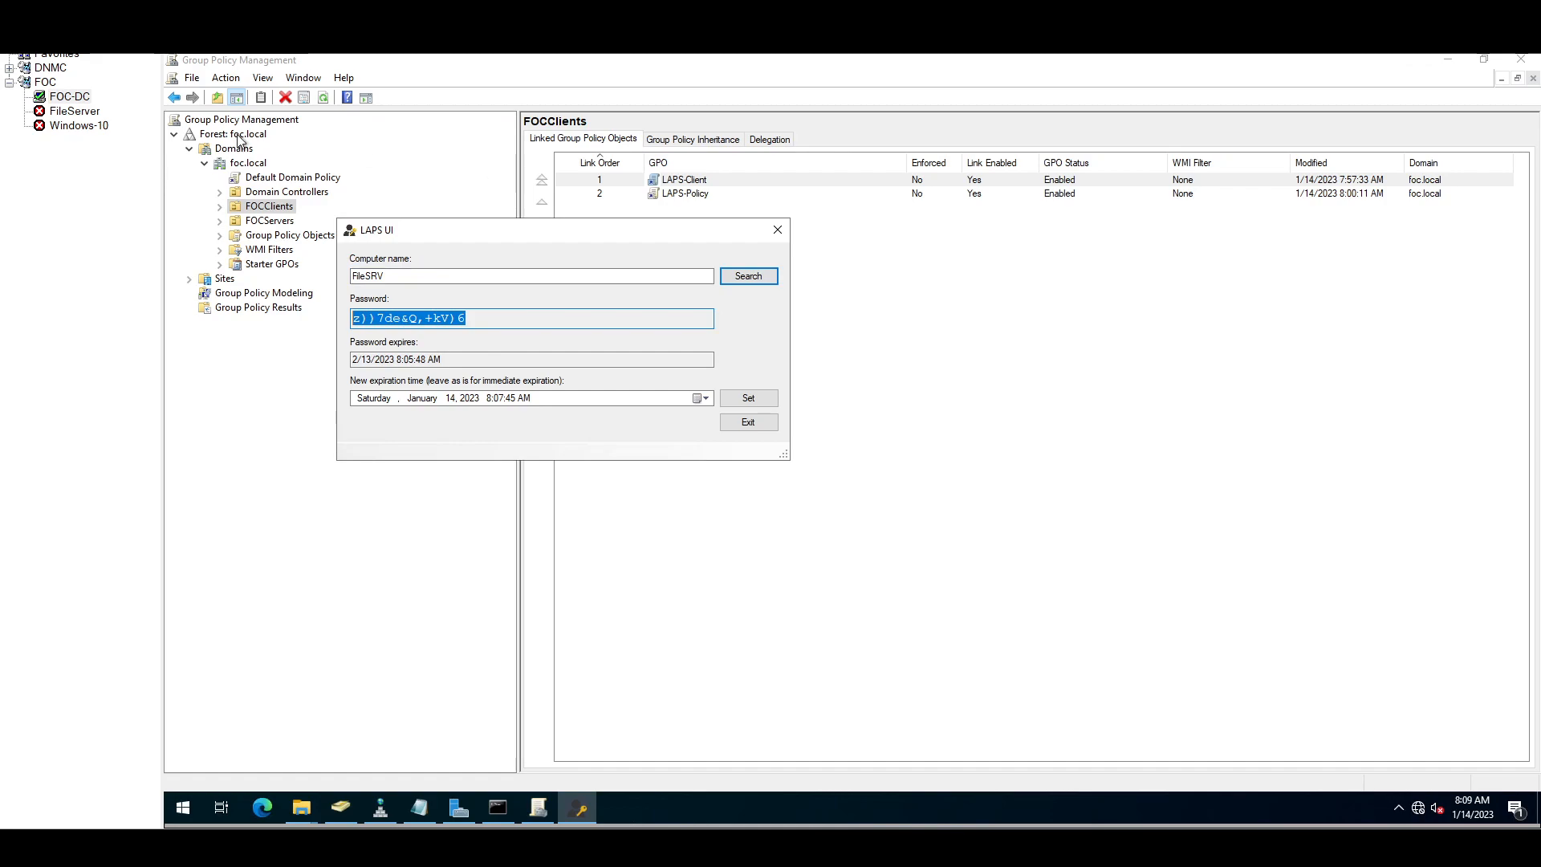
Step: Review FileServer's saved logon credentials in its properties, closing without changes
{"action": "left_click", "coordinate": [80, 114]}
{"action": "right_click", "coordinate": [81, 114]}
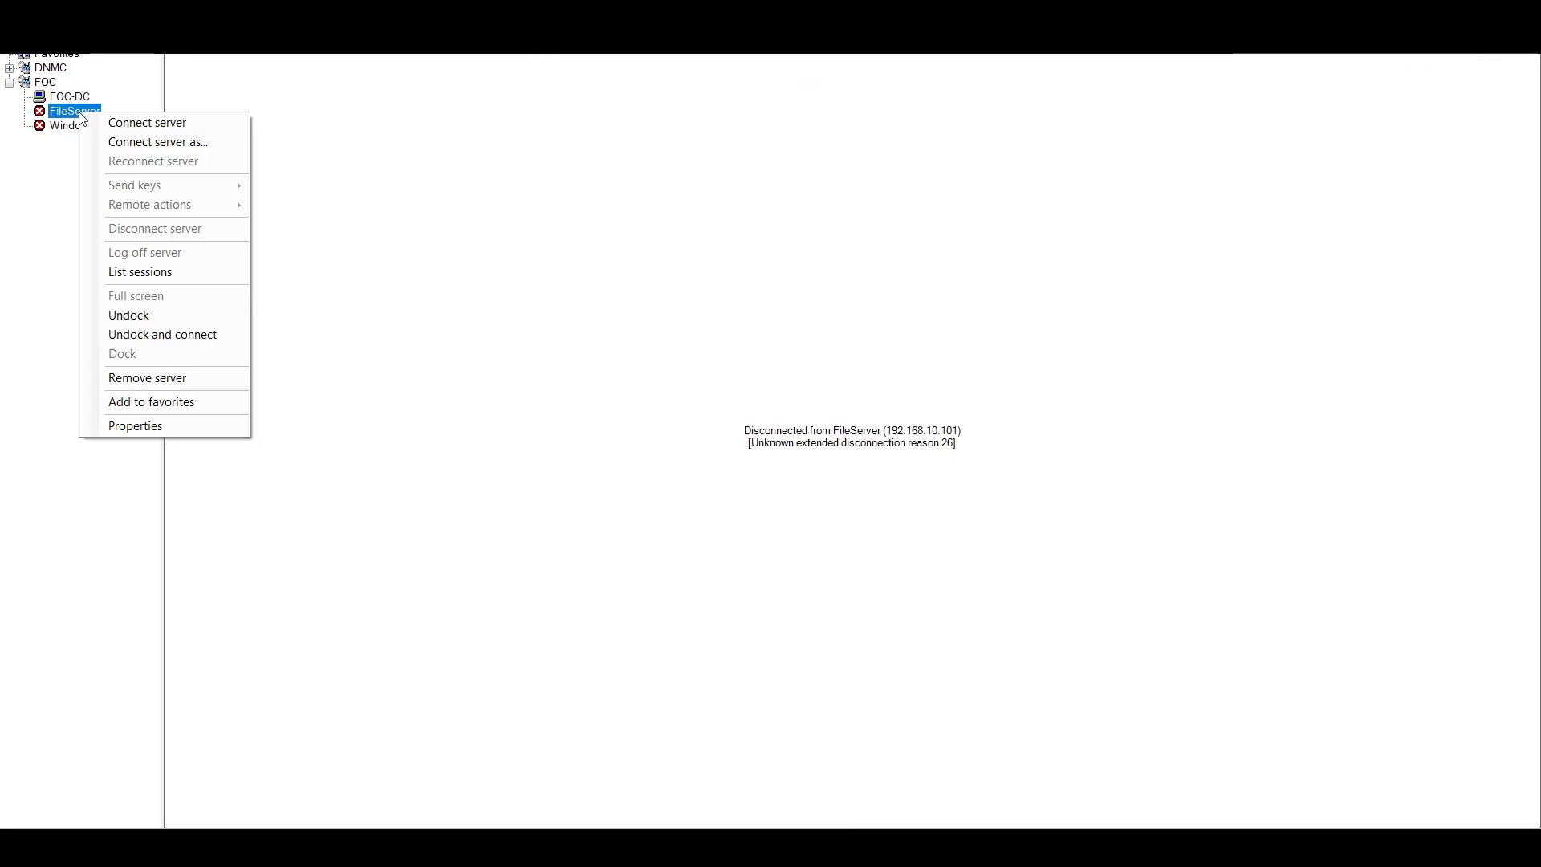
{"action": "left_click", "coordinate": [121, 426]}
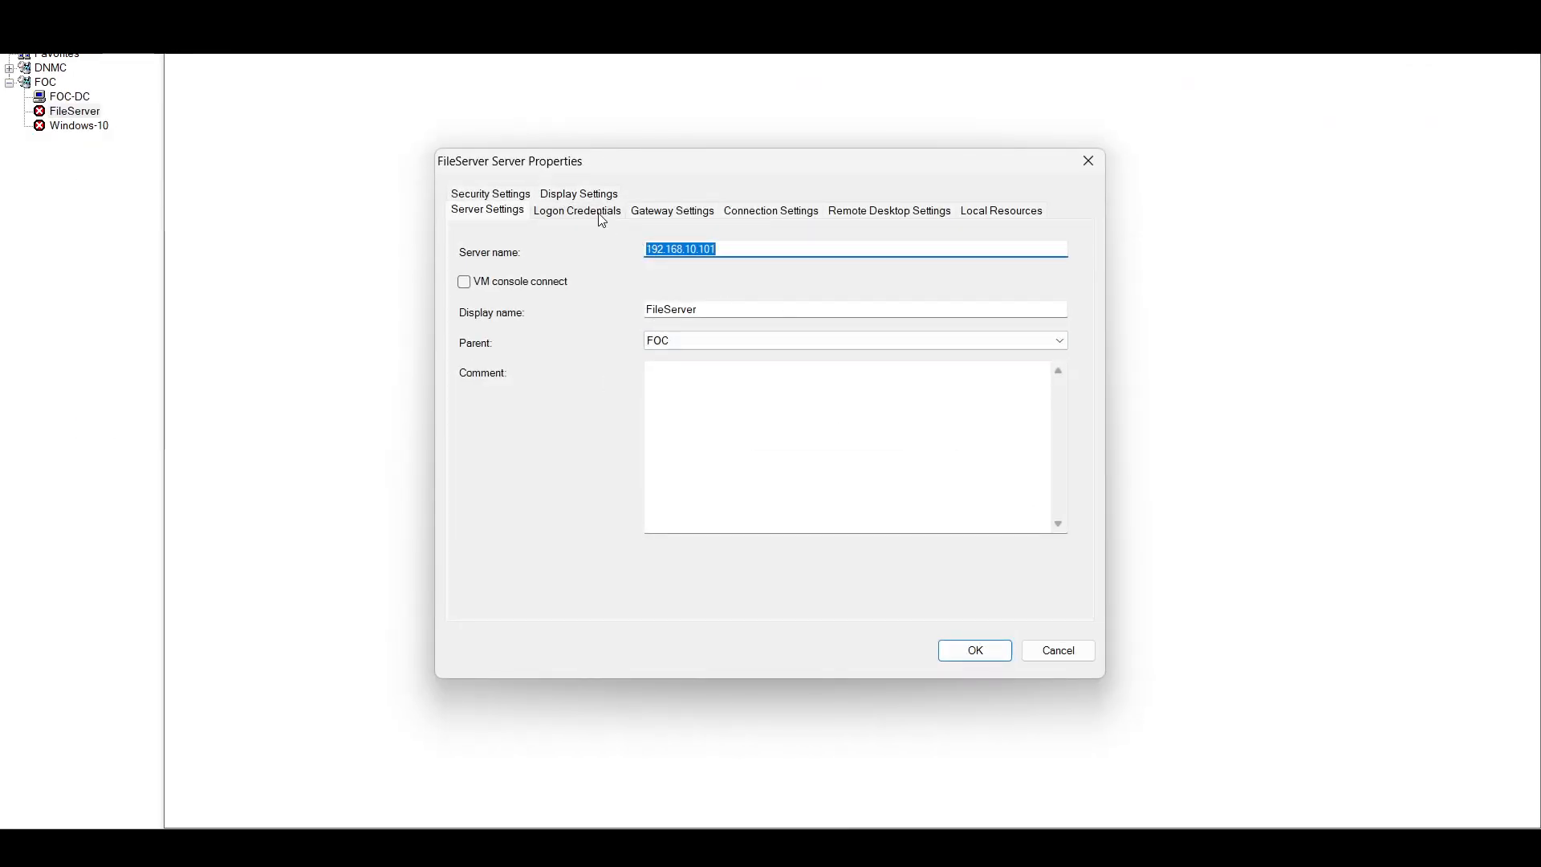
{"action": "left_click", "coordinate": [601, 213]}
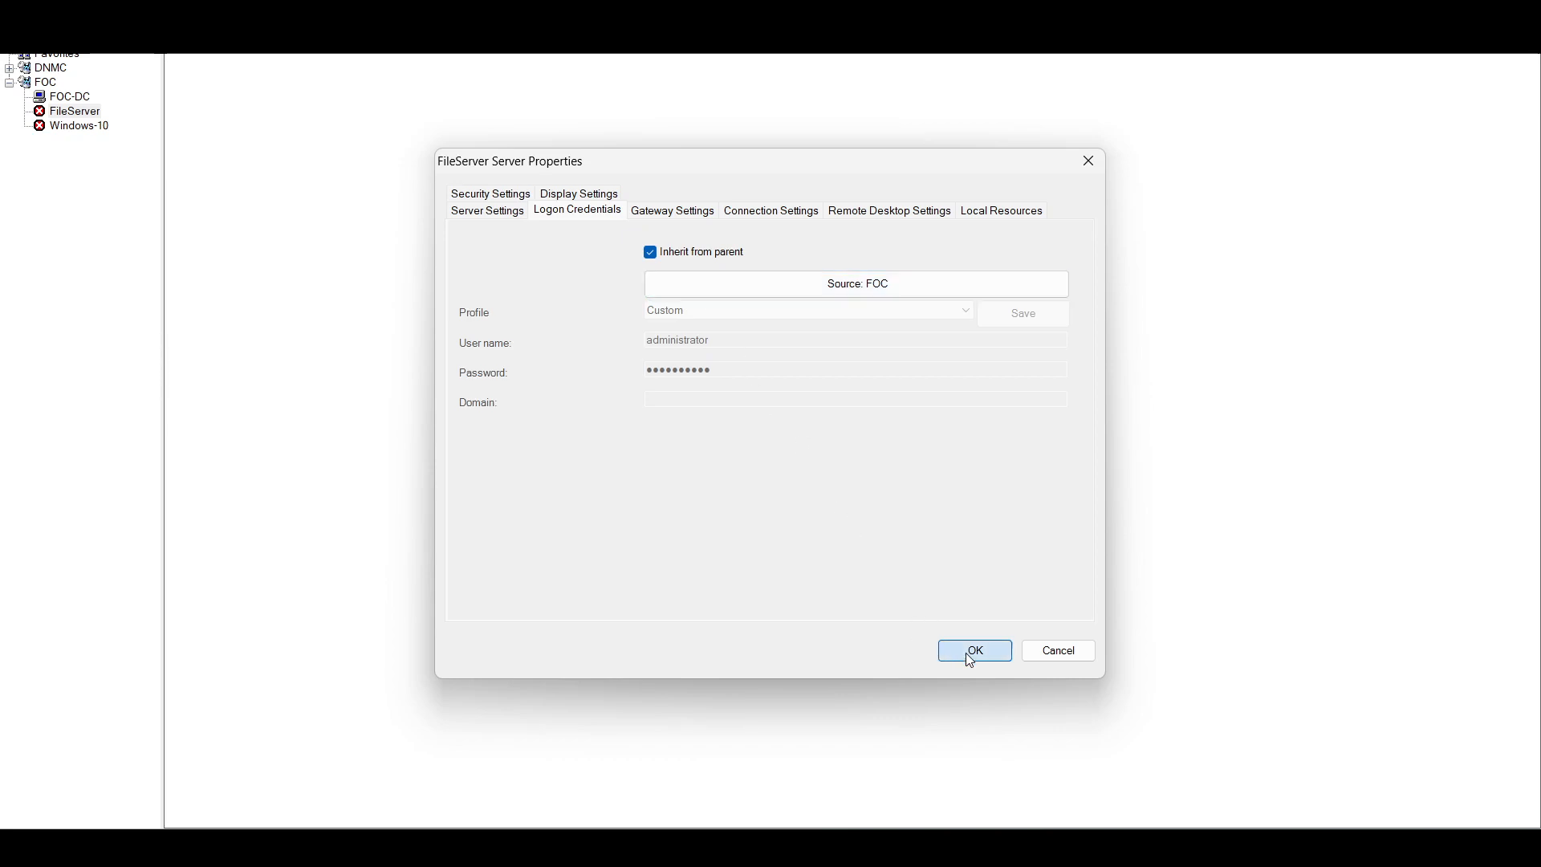
{"action": "left_click", "coordinate": [975, 651]}
Step: Connect to FileServer as Administrator using the LAPS-managed password
{"action": "double_click", "coordinate": [88, 115]}
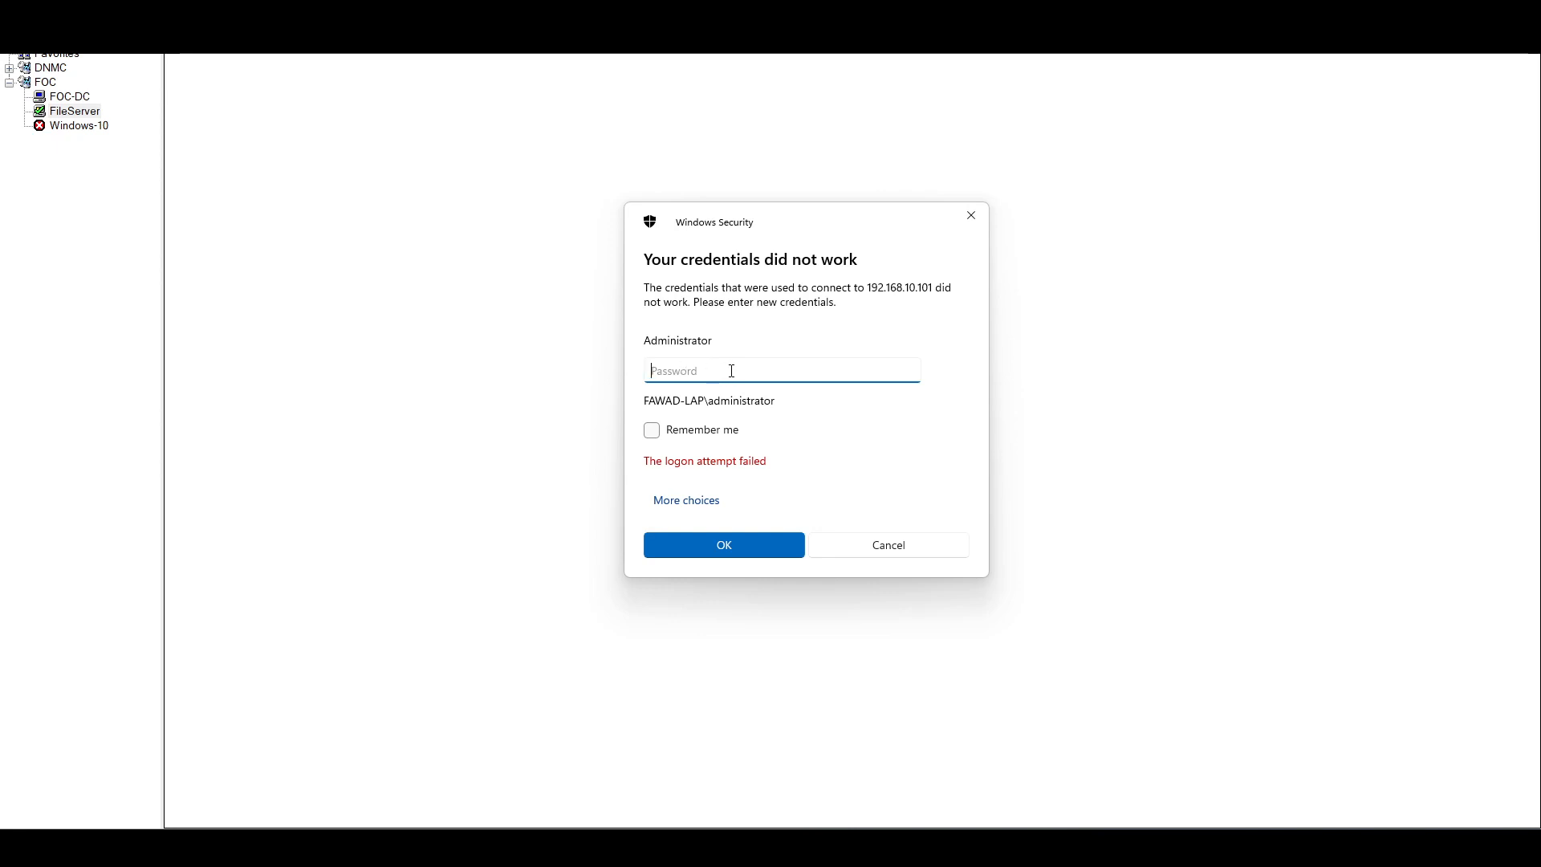
{"action": "left_click", "coordinate": [912, 372]}
{"action": "left_click", "coordinate": [706, 543]}
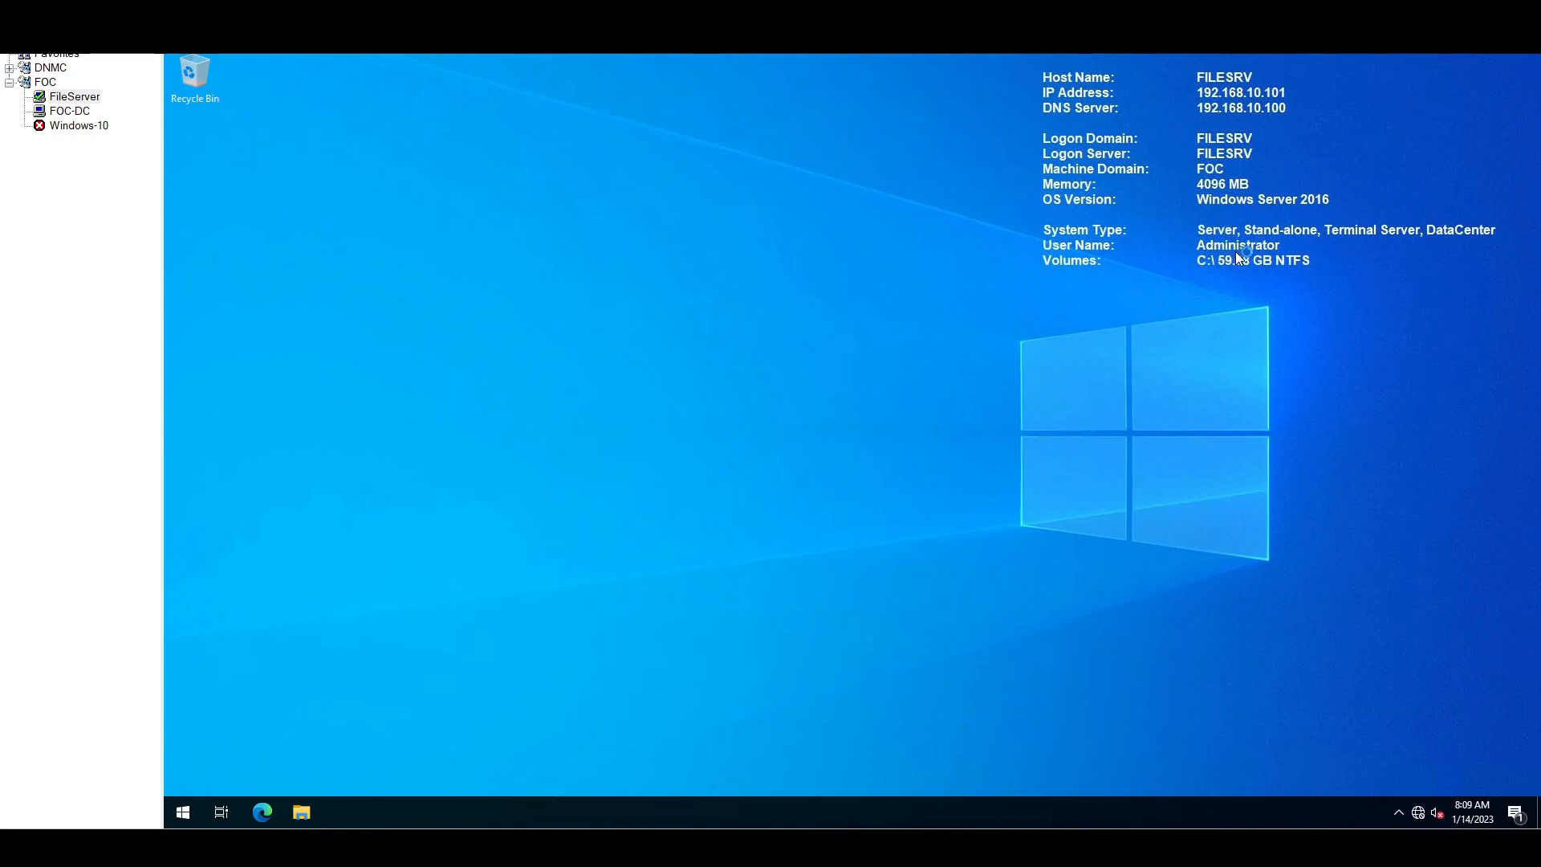
Step: On the Windows 10 VM, confirm Local Administrator Password Solution 6.2.0.0 is listed in appwiz.cpl
{"action": "left_click", "coordinate": [70, 111]}
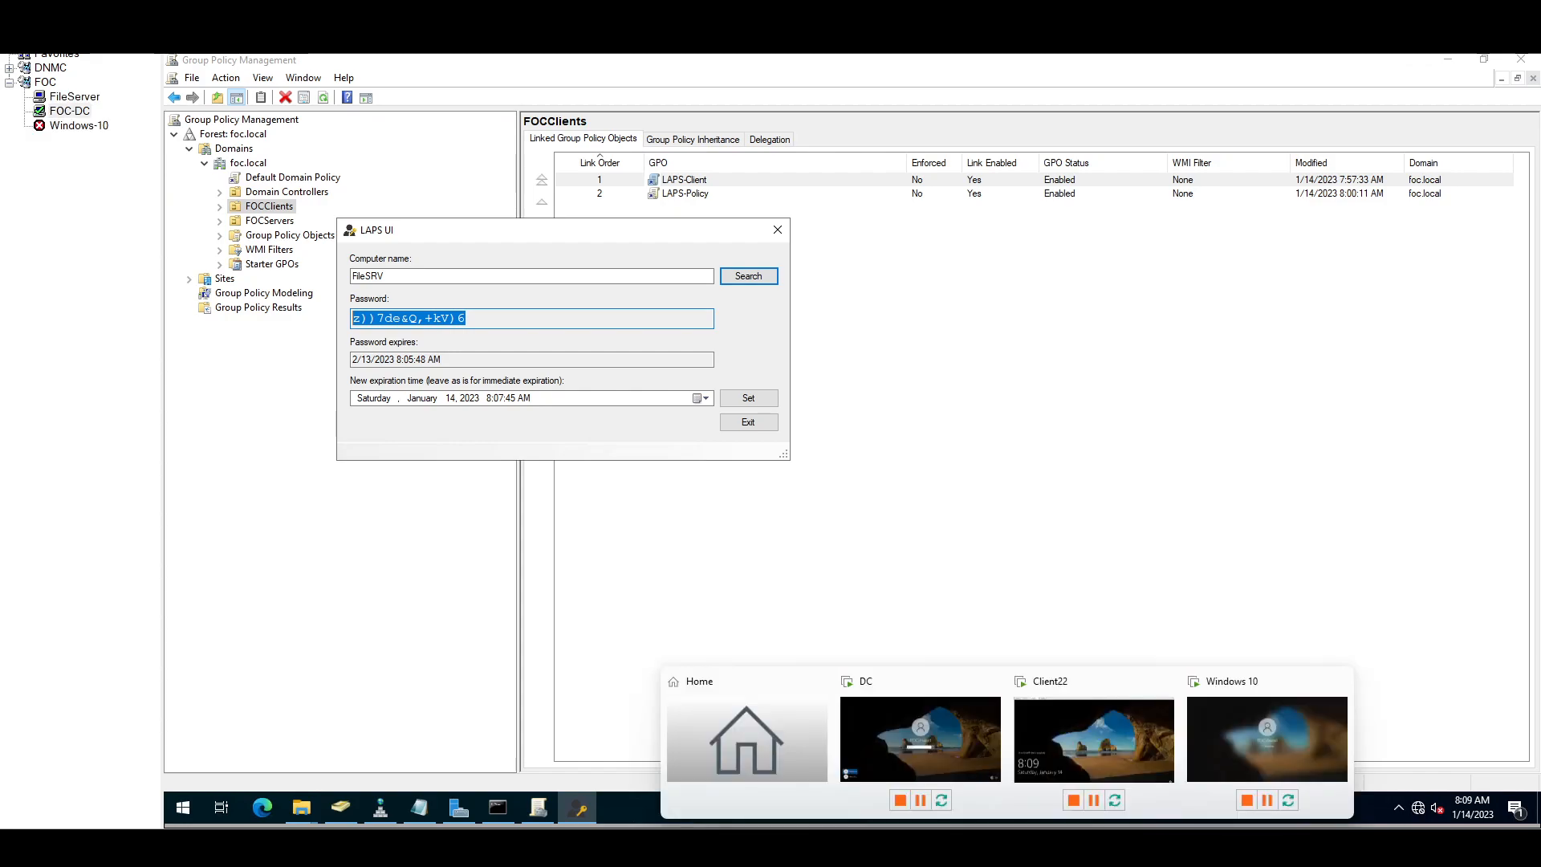
{"action": "left_click", "coordinate": [1236, 740]}
{"action": "left_click", "coordinate": [413, 249]}
{"action": "right_click", "coordinate": [181, 795]}
{"action": "left_click", "coordinate": [253, 718]}
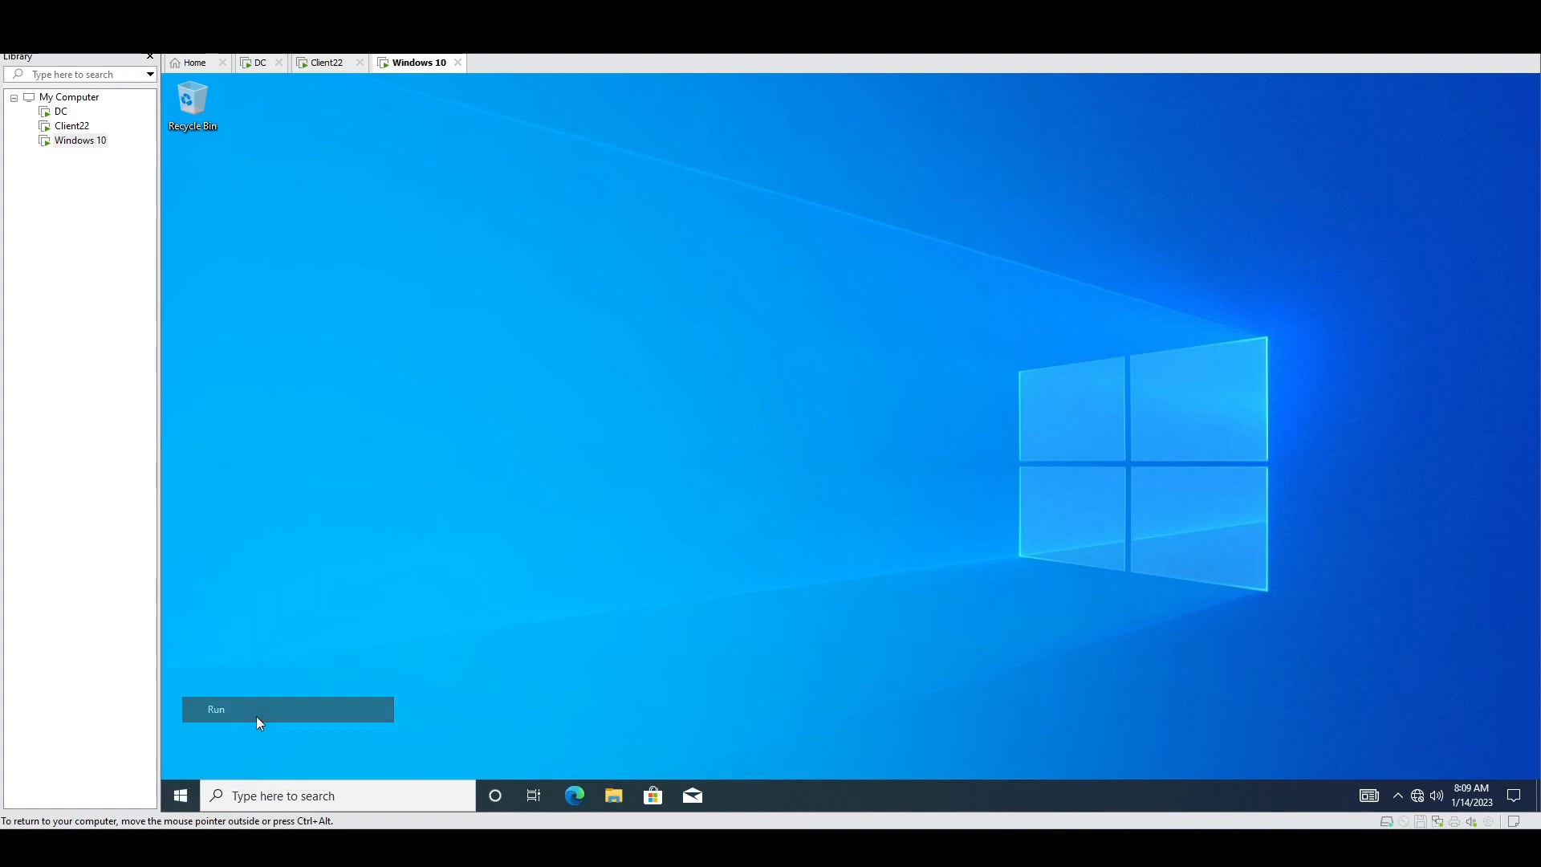
{"action": "key", "text": "Return"}
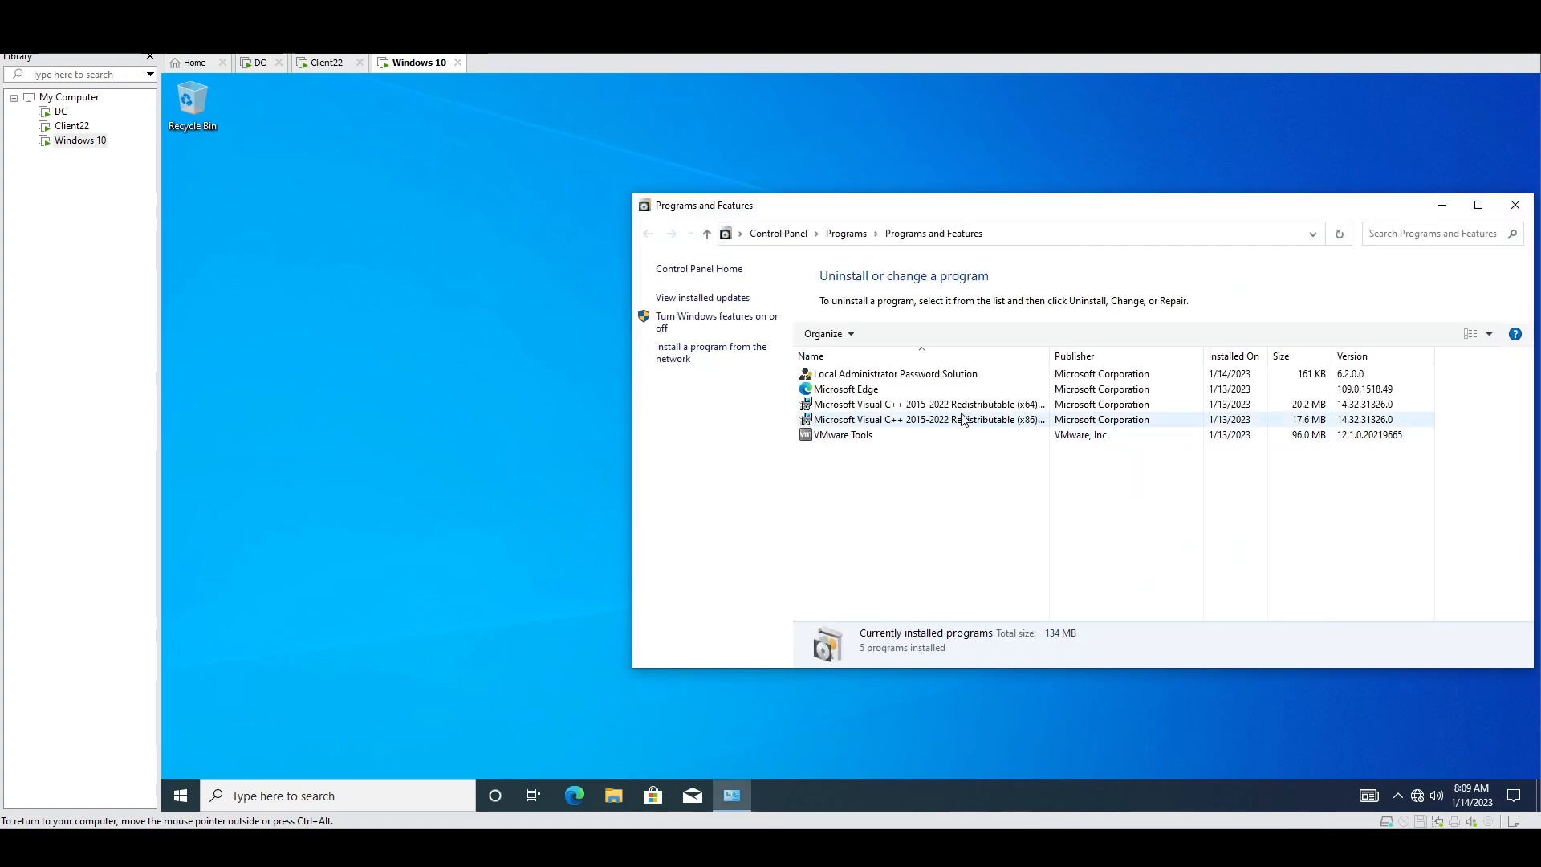
{"action": "left_click", "coordinate": [861, 375]}
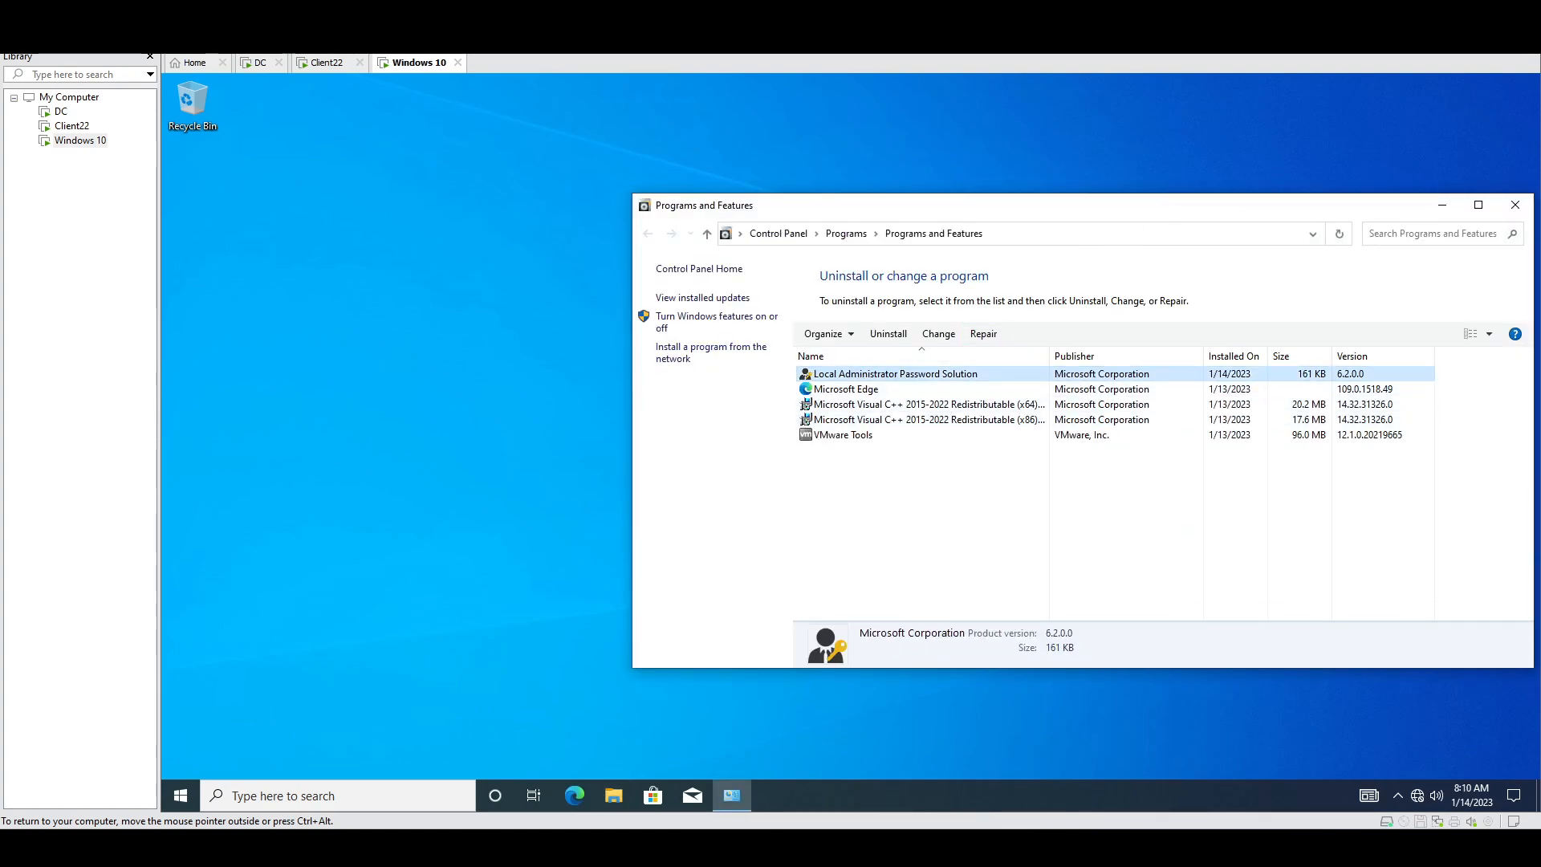
{"action": "left_click_drag", "start_coordinate": [1174, 214], "coordinate": [952, 213]}
{"action": "left_click", "coordinate": [1283, 206]}
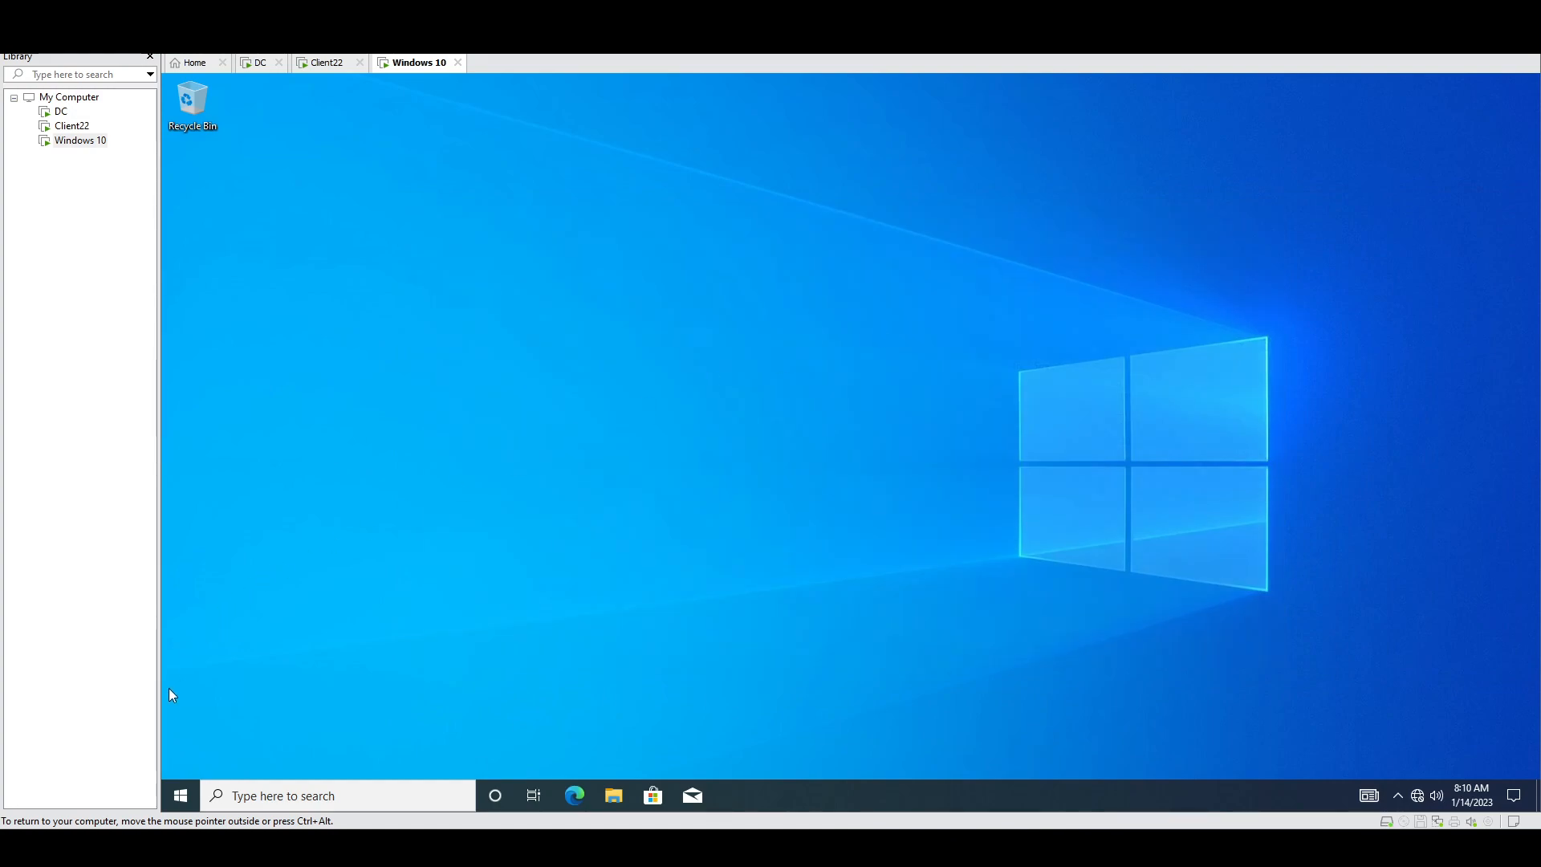
Step: Sign out of the Windows 10 VM from the Win+X menu
{"action": "right_click", "coordinate": [181, 796]}
{"action": "mouse_move", "coordinate": [336, 745]}
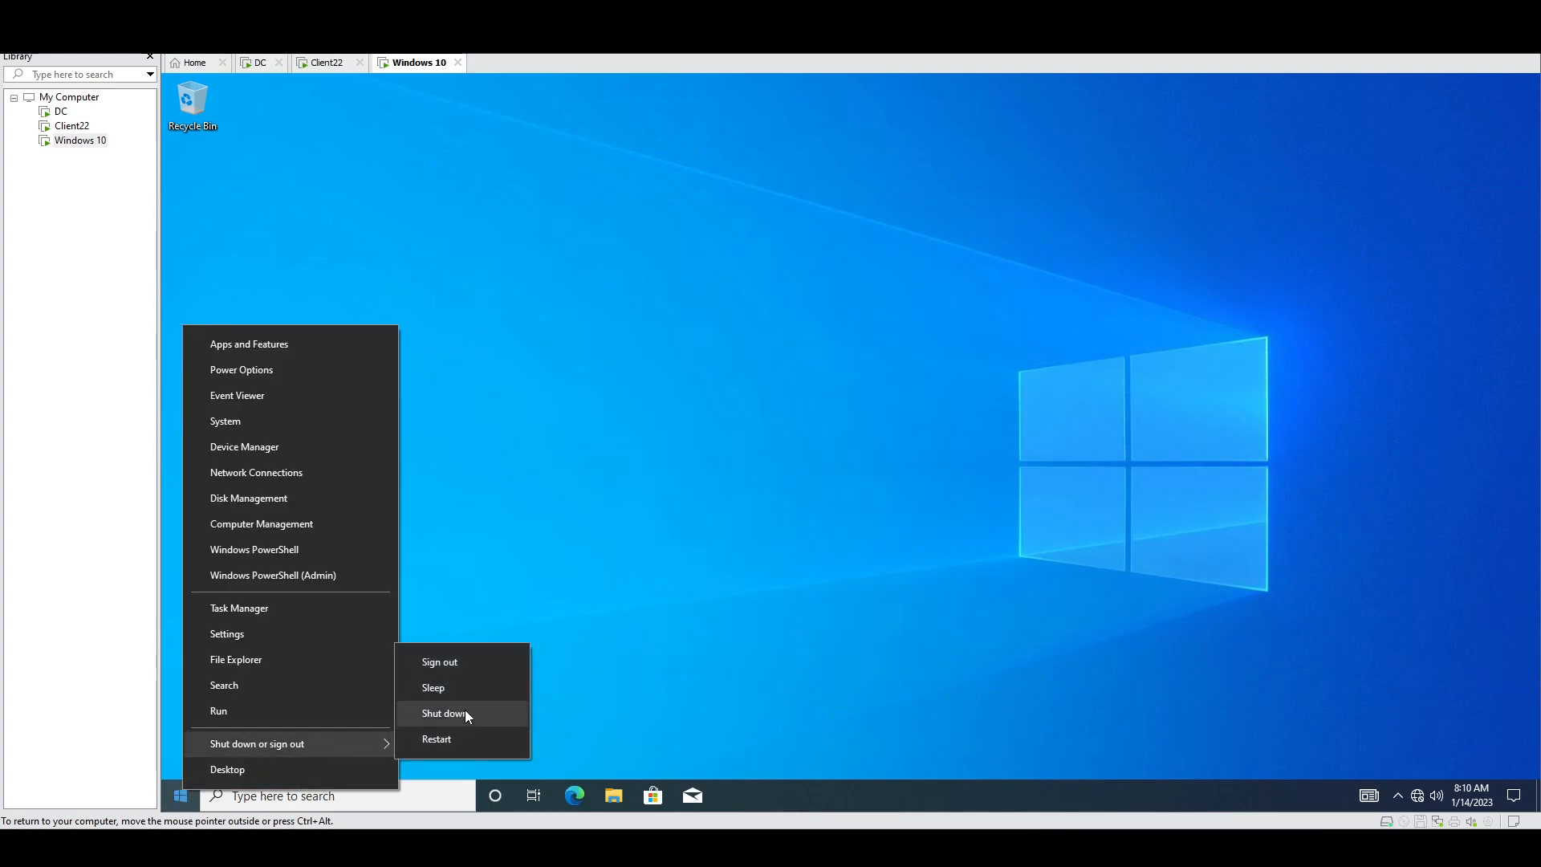
{"action": "left_click", "coordinate": [473, 660]}
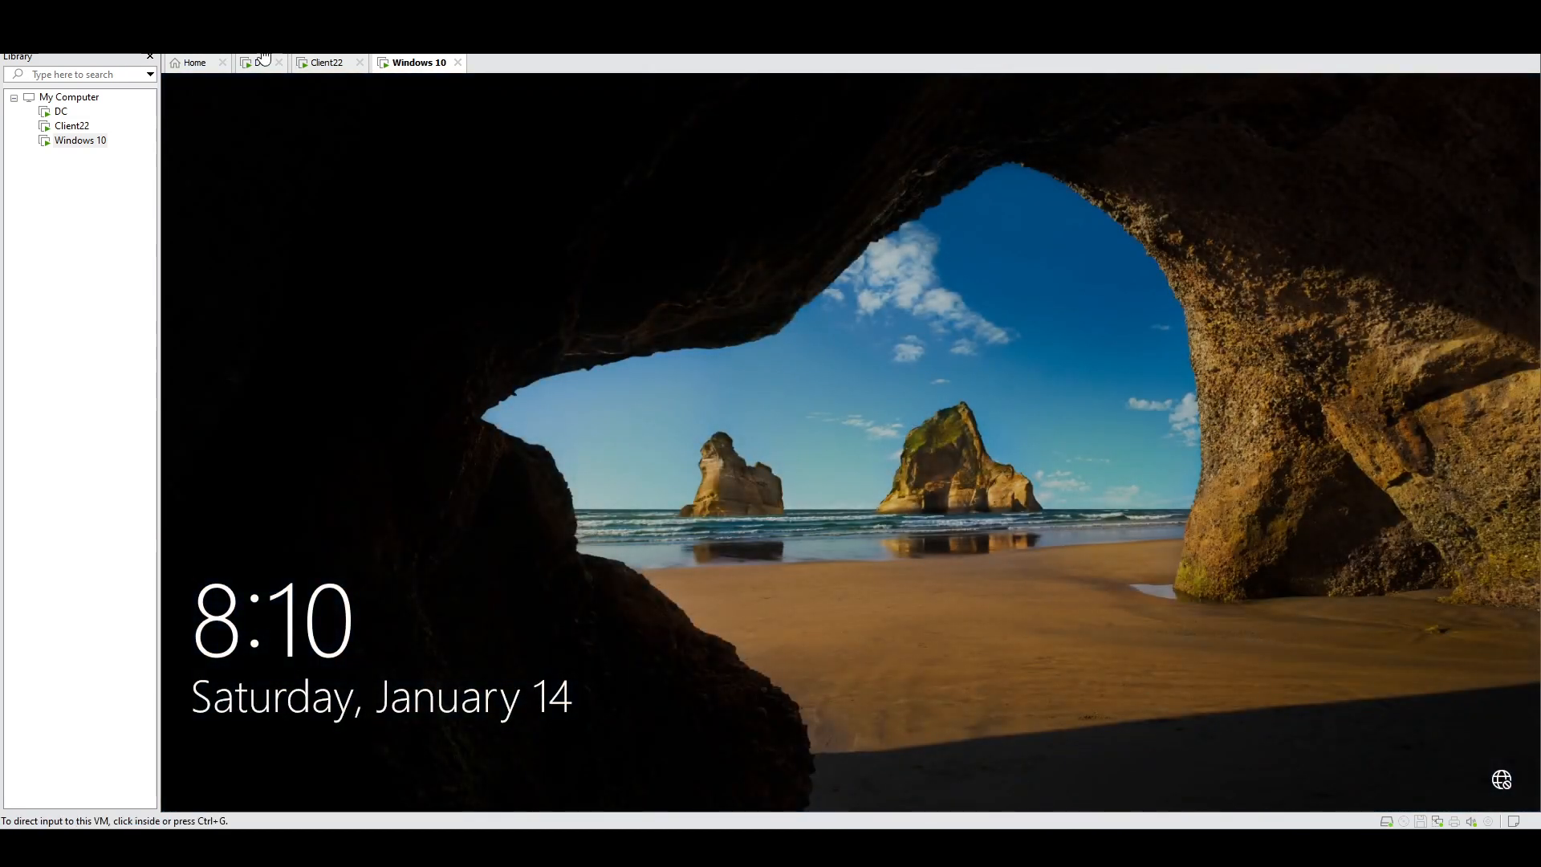
Step: Sign in to CLIENT10 as Other user 'administrator' with the local admin password
{"action": "left_click", "coordinate": [794, 465]}
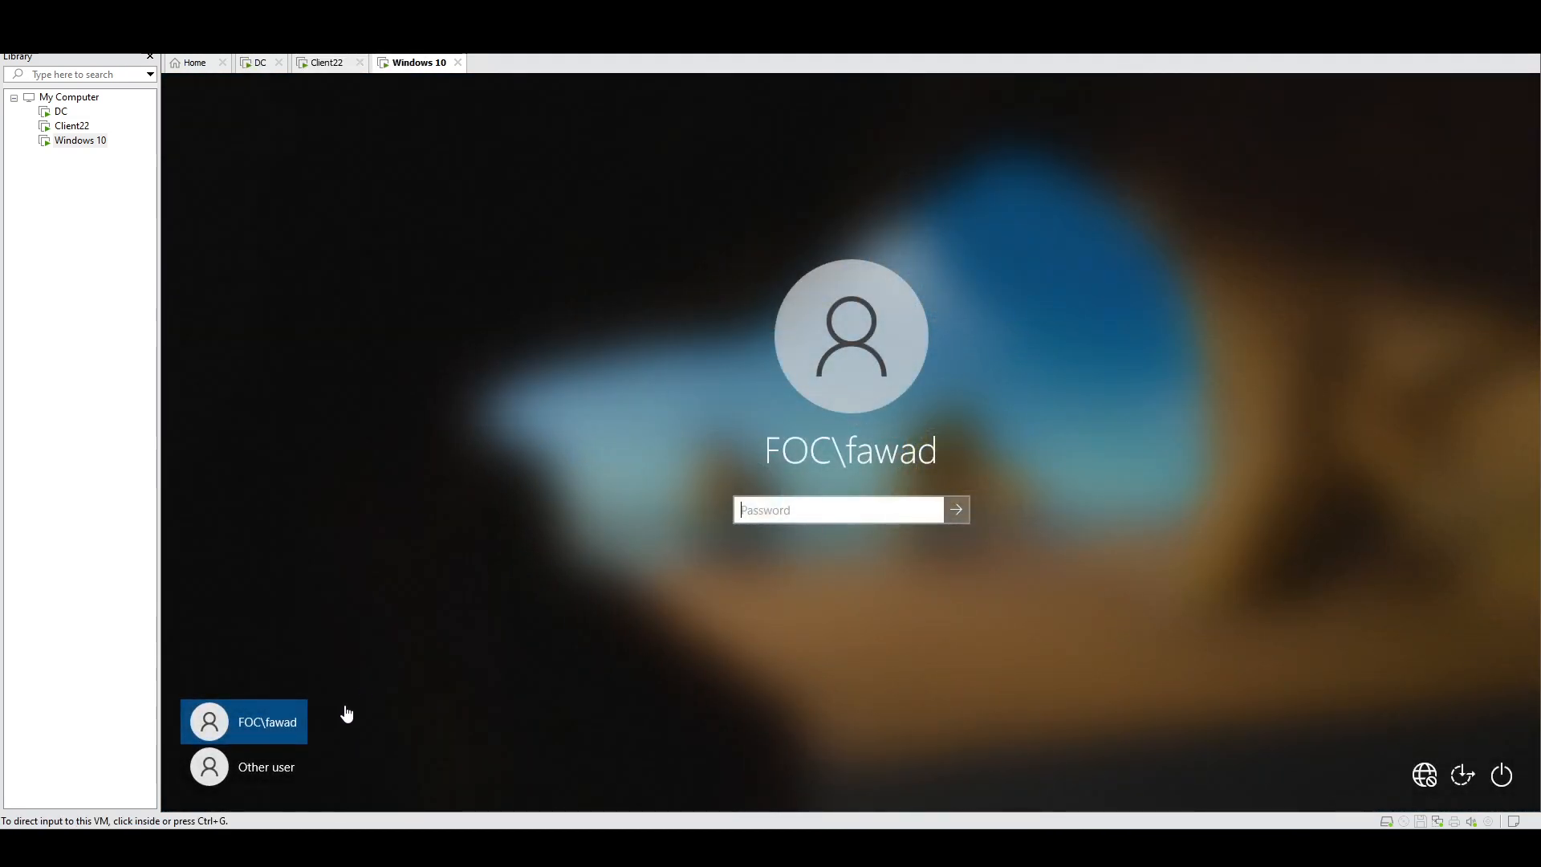
{"action": "left_click", "coordinate": [289, 769]}
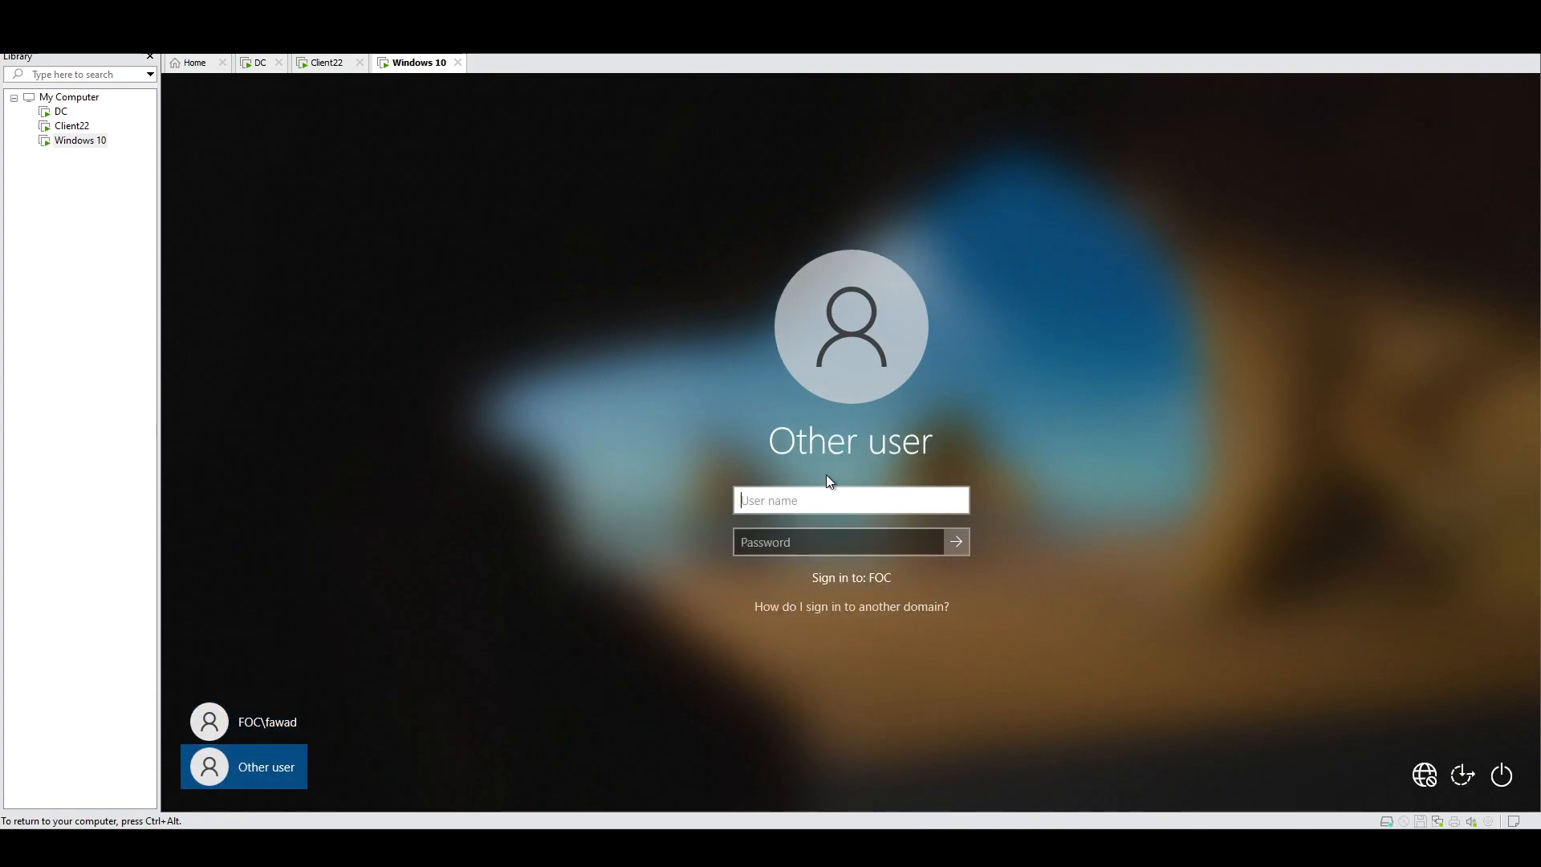
{"action": "type", "text": "administrator"}
{"action": "key", "text": "Tab"}
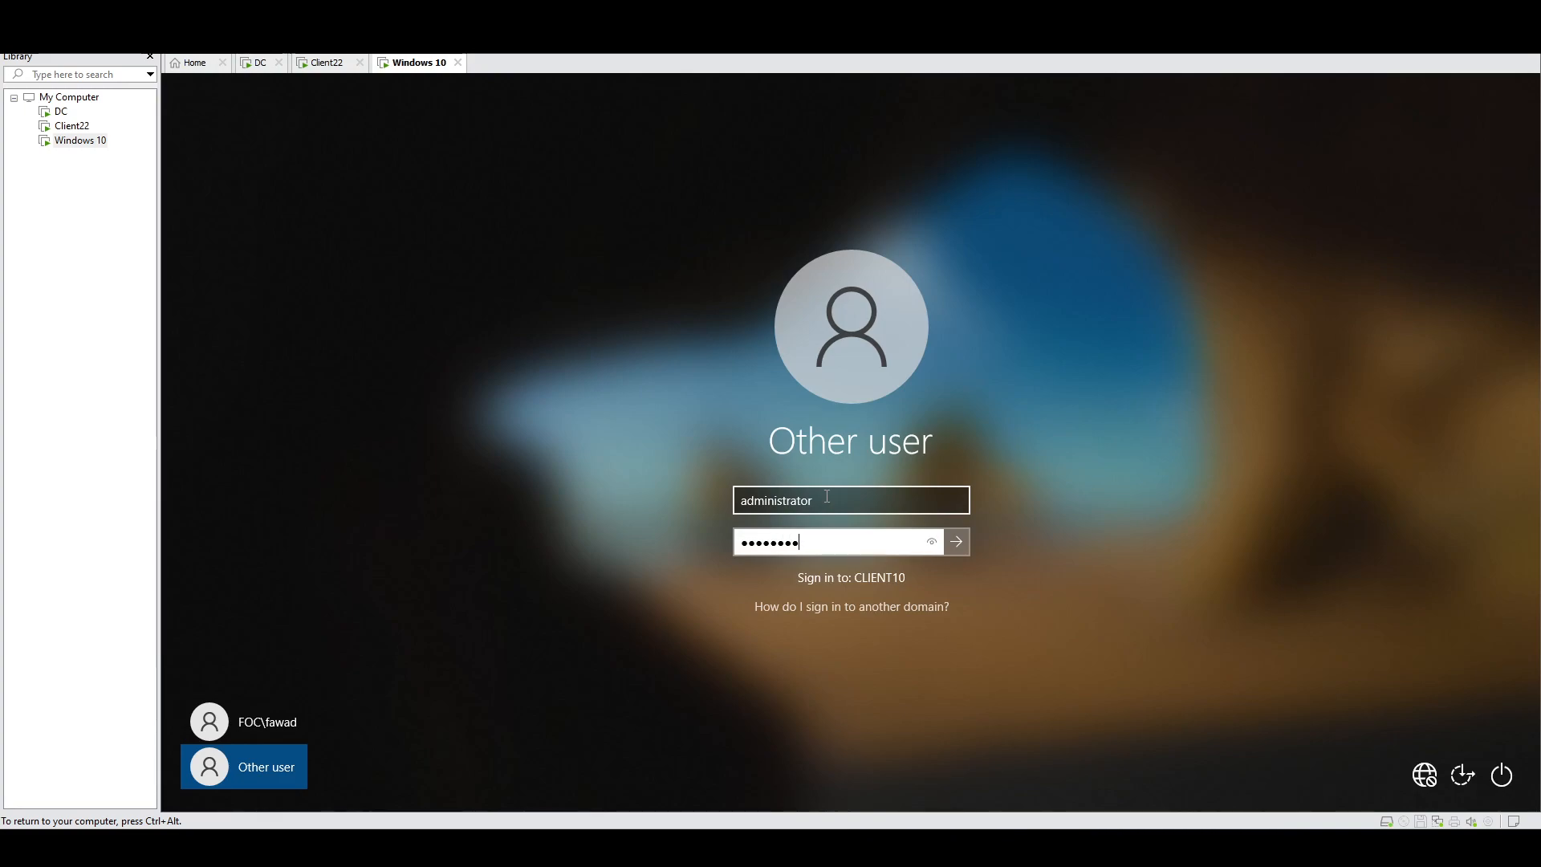
{"action": "key", "text": "Return"}
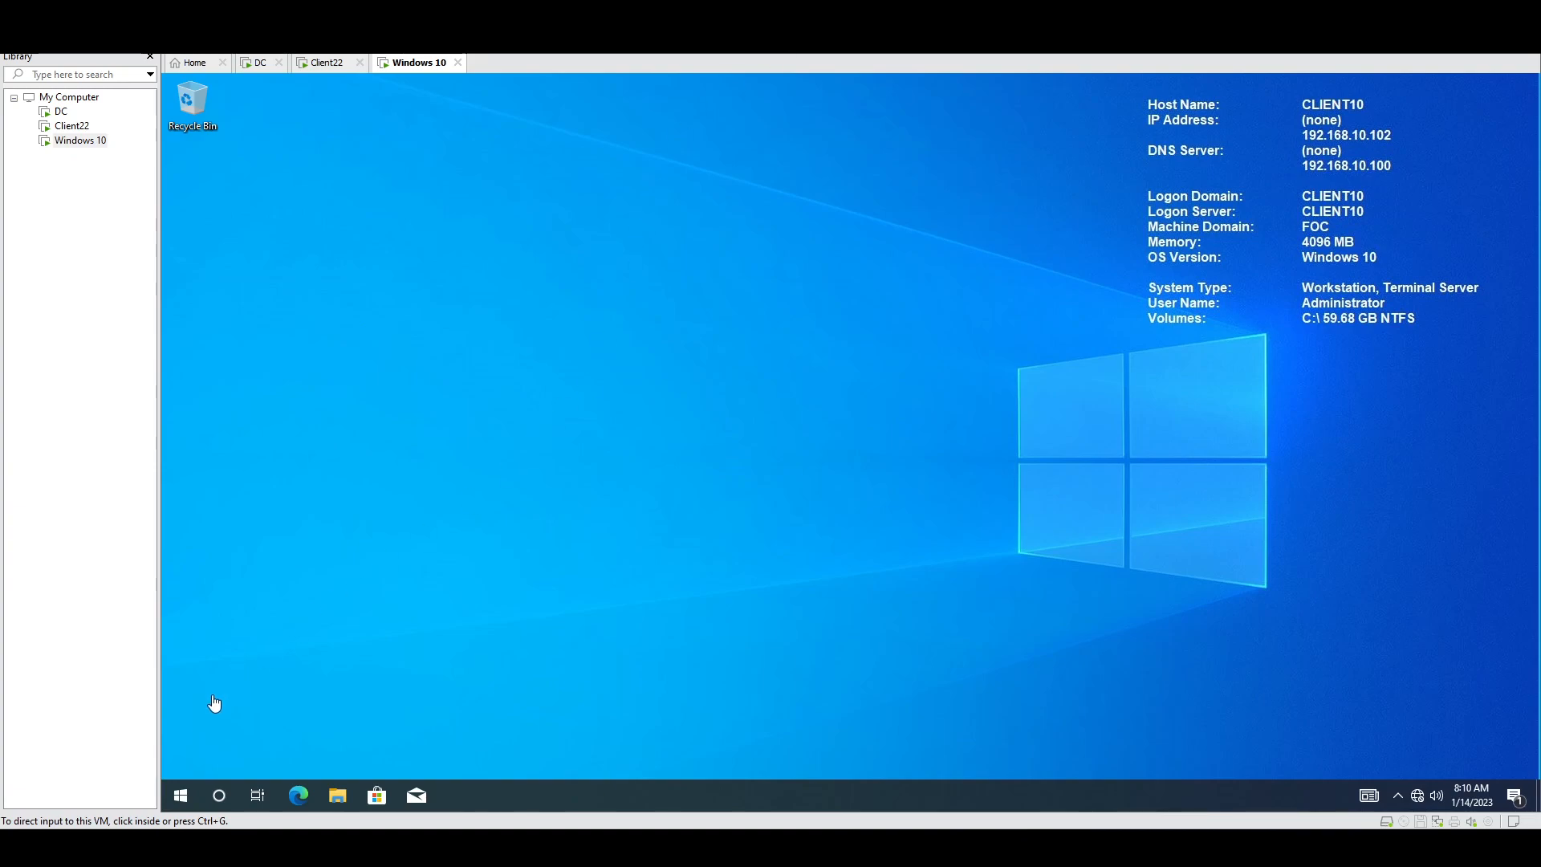
Step: Sign out of CLIENT10 through the Win+X shut down or sign out menu
{"action": "left_click", "coordinate": [180, 793]}
{"action": "right_click", "coordinate": [180, 793]}
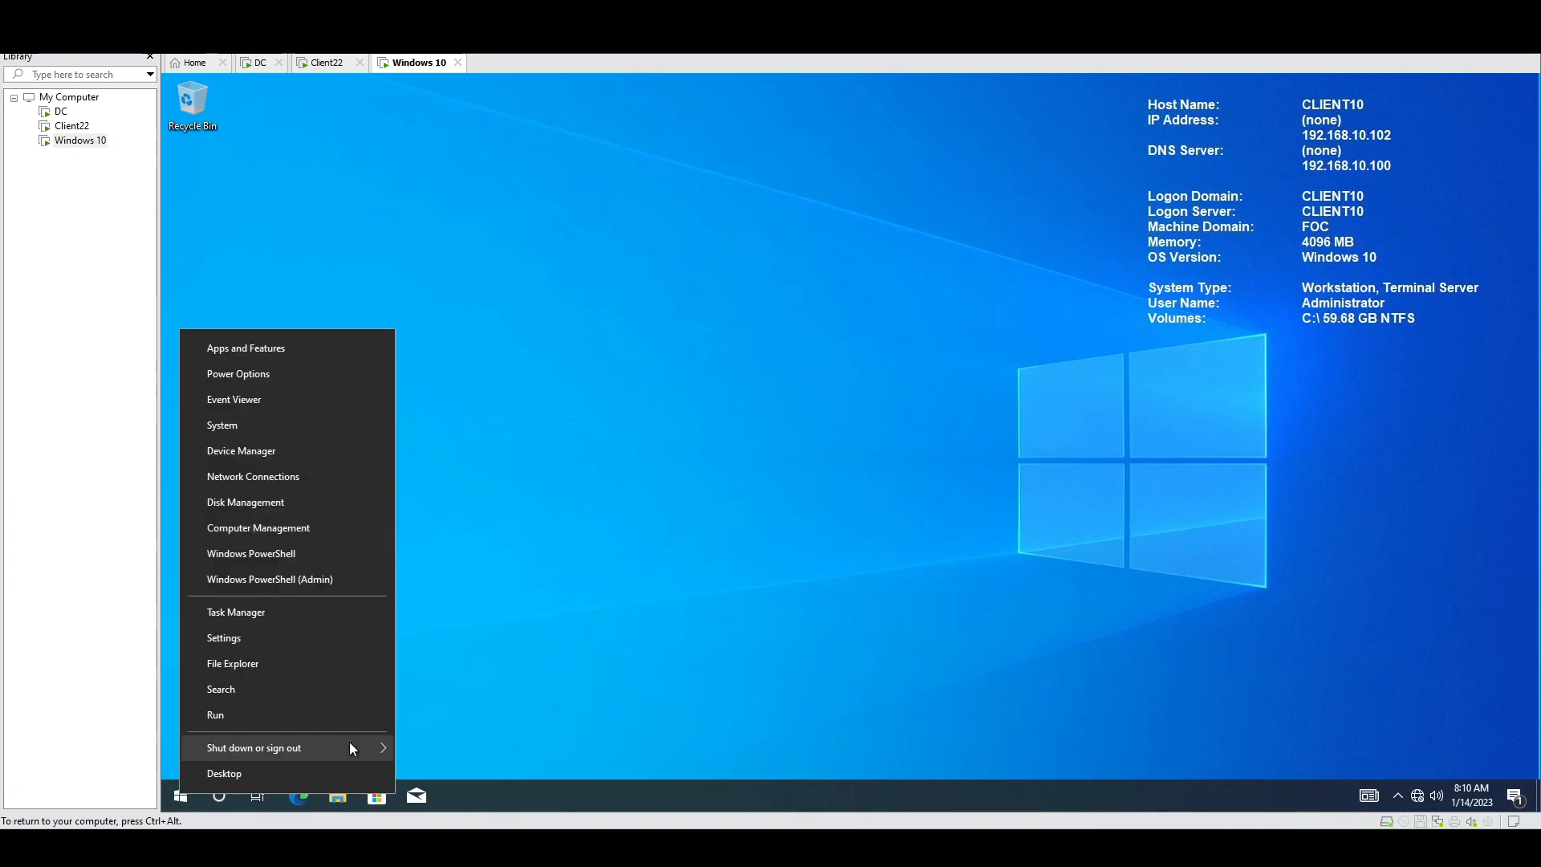
{"action": "mouse_move", "coordinate": [348, 743]}
{"action": "left_click", "coordinate": [461, 668]}
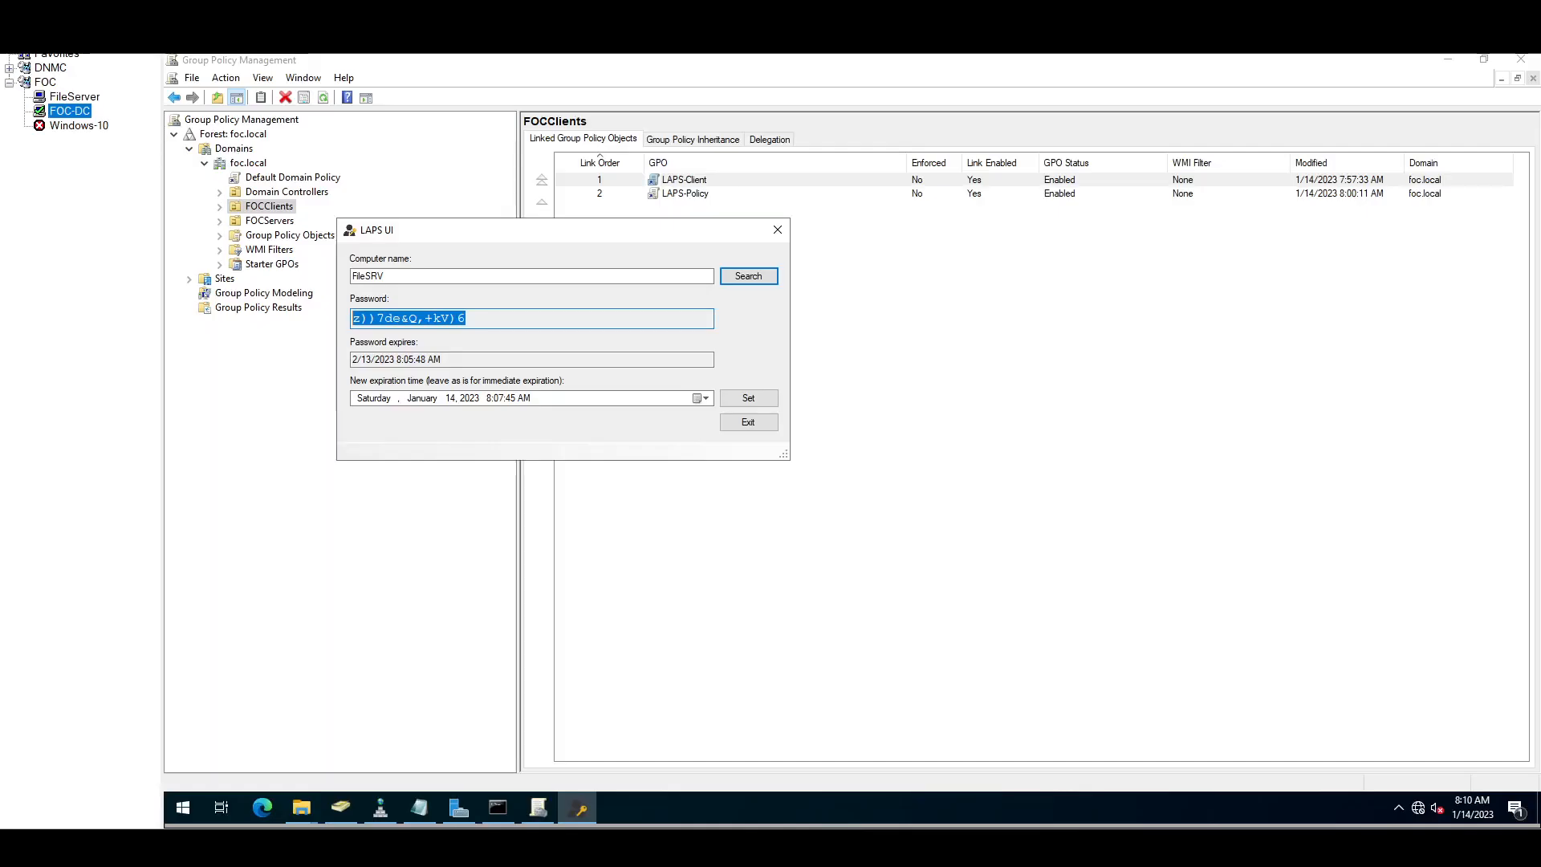
Step: Connect to the Windows-10 machine, accepting its certificate, then return to the FOC-DC session
{"action": "double_click", "coordinate": [66, 126]}
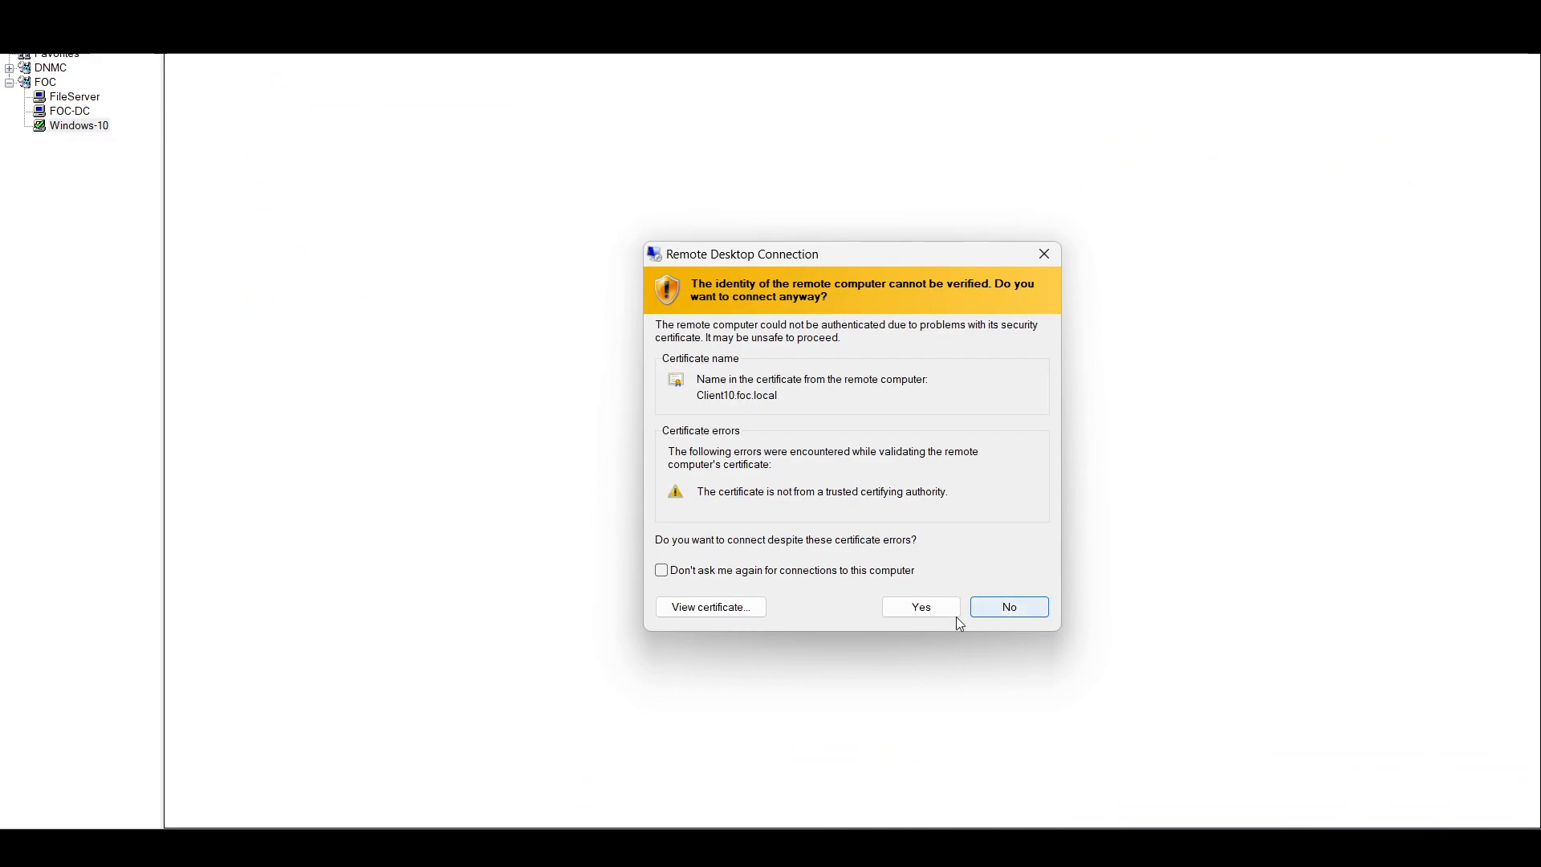
{"action": "left_click", "coordinate": [933, 602]}
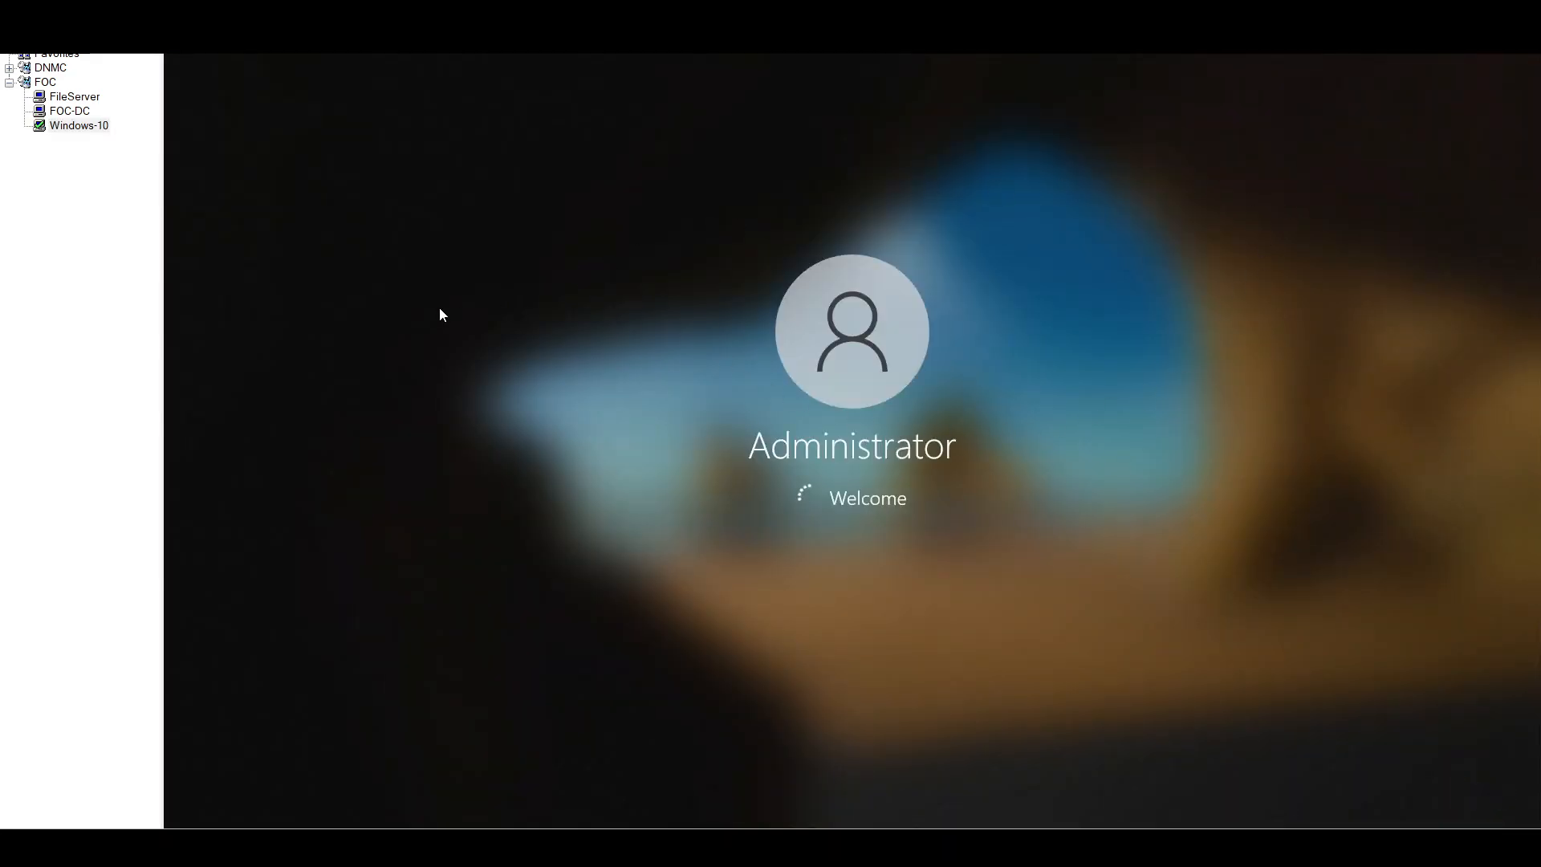
{"action": "left_click", "coordinate": [71, 112]}
Step: Search LAPS UI for Client10's managed password, which shows none, then close LAPS UI
{"action": "left_click_drag", "start_coordinate": [512, 275], "coordinate": [324, 270]}
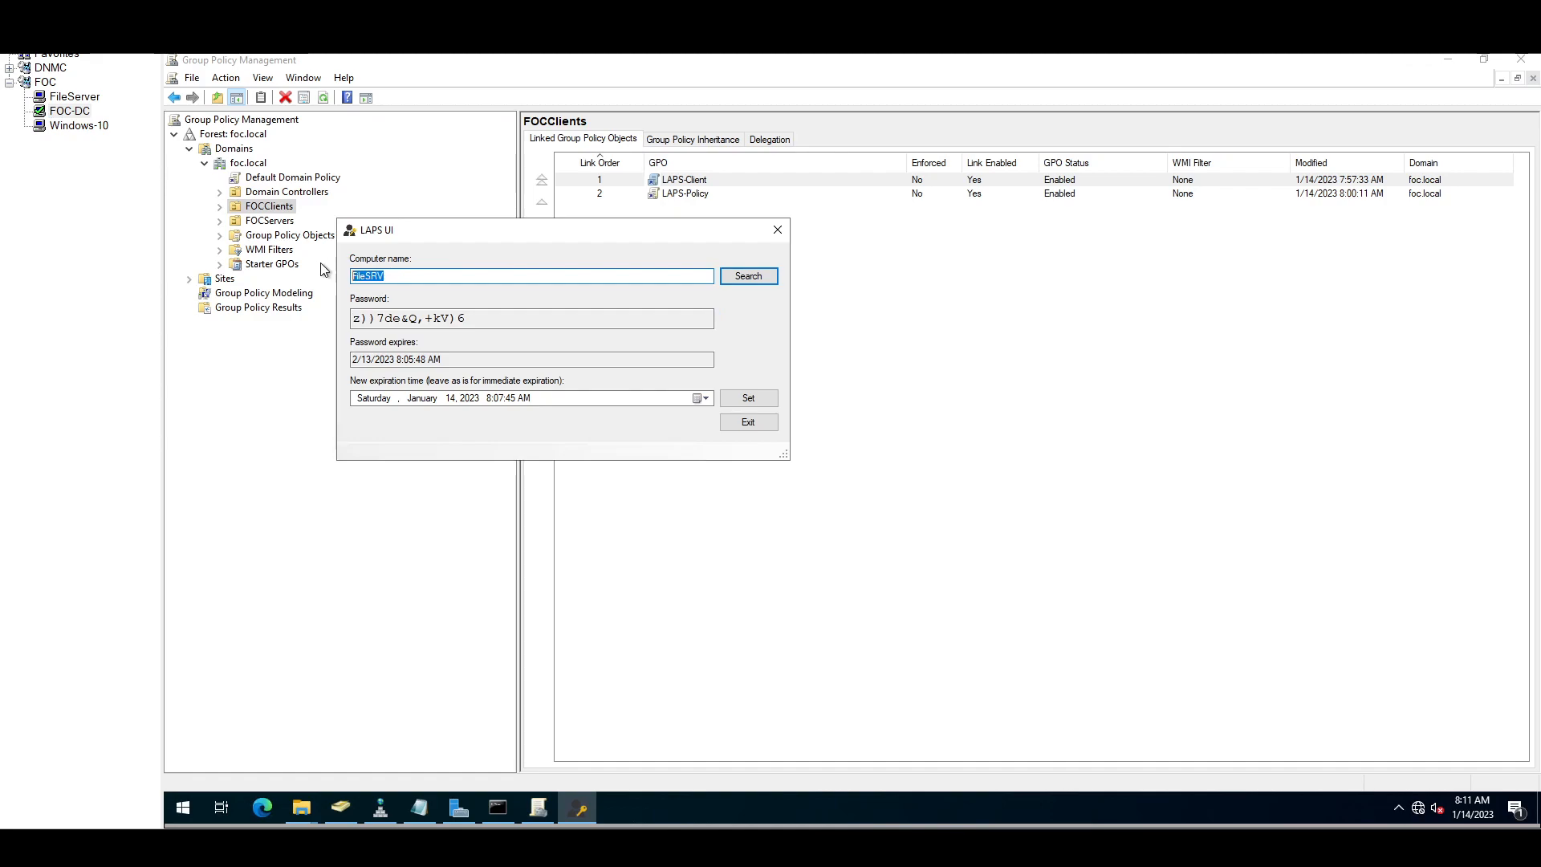
{"action": "type", "text": "Client10"}
{"action": "left_click", "coordinate": [749, 277]}
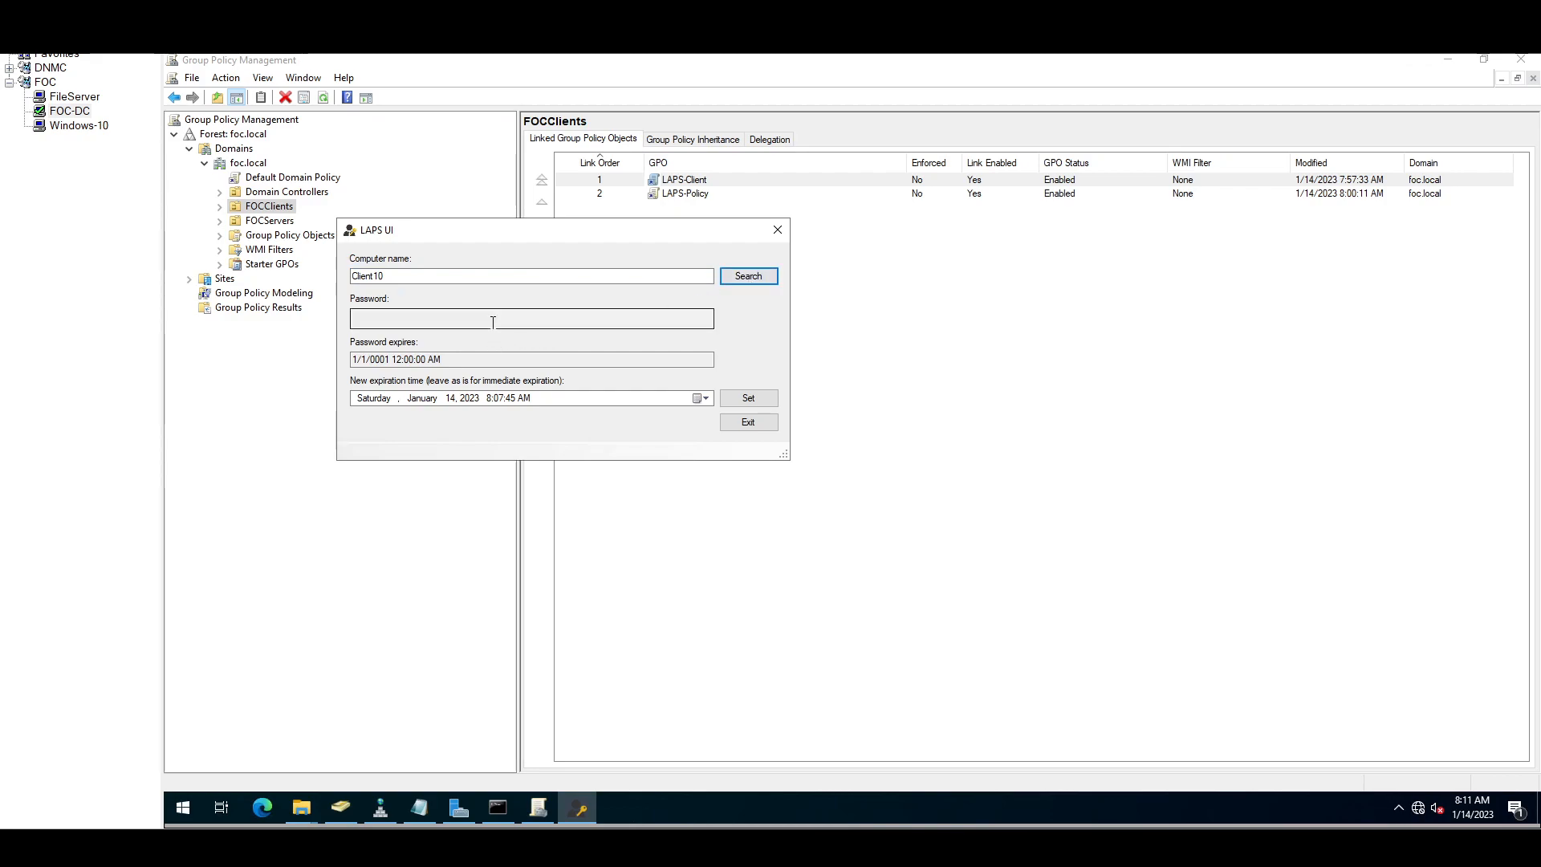
{"action": "left_click", "coordinate": [779, 232]}
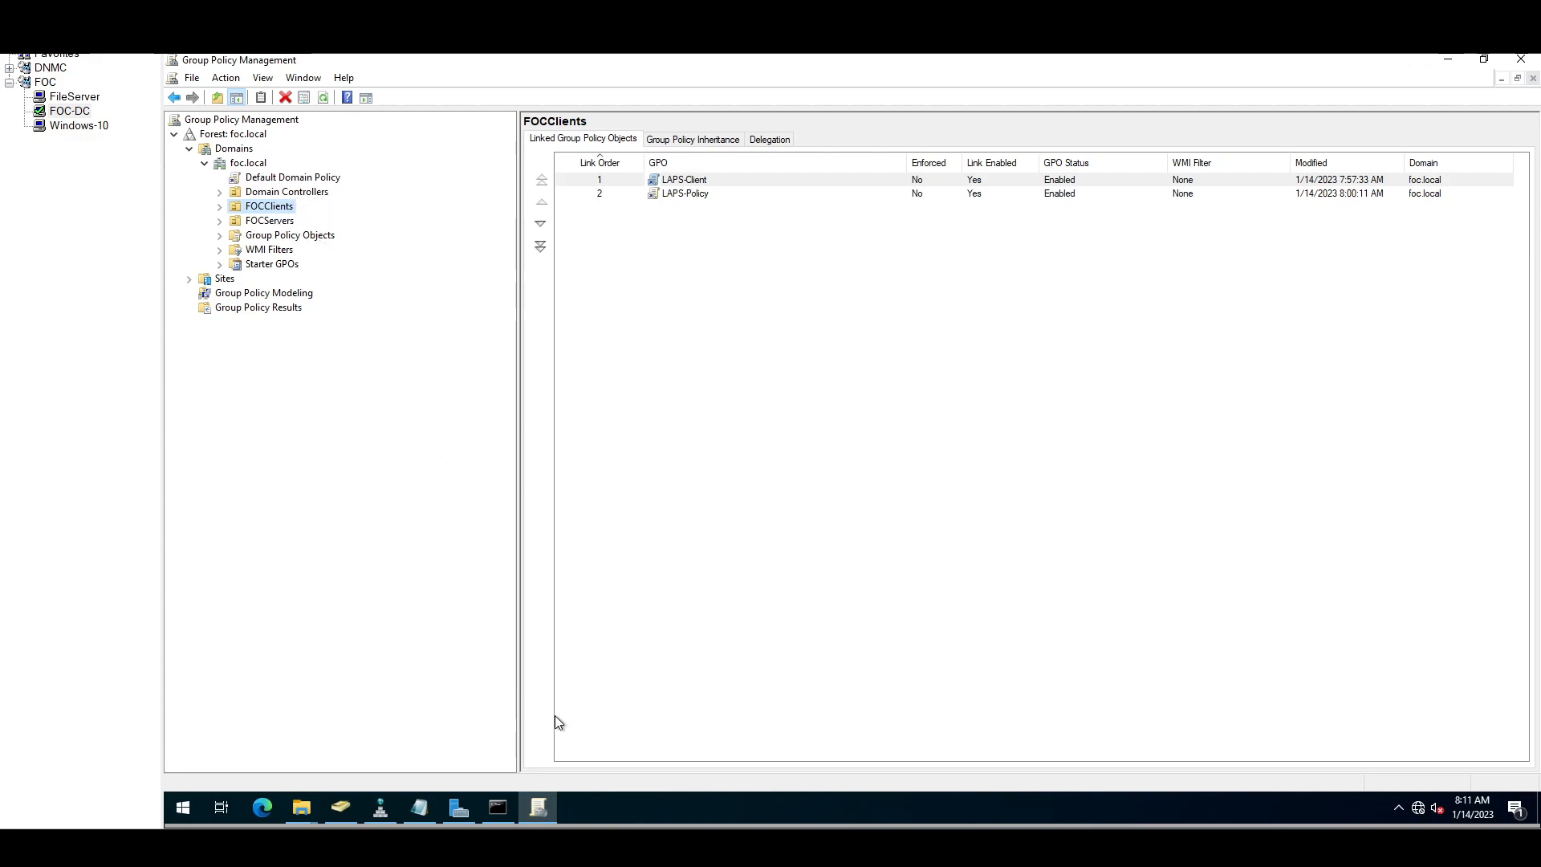
Step: Copy the Get-AdmPwdPassword command from the notes and run it in Windows PowerShell for FileSRV
{"action": "left_click", "coordinate": [420, 805]}
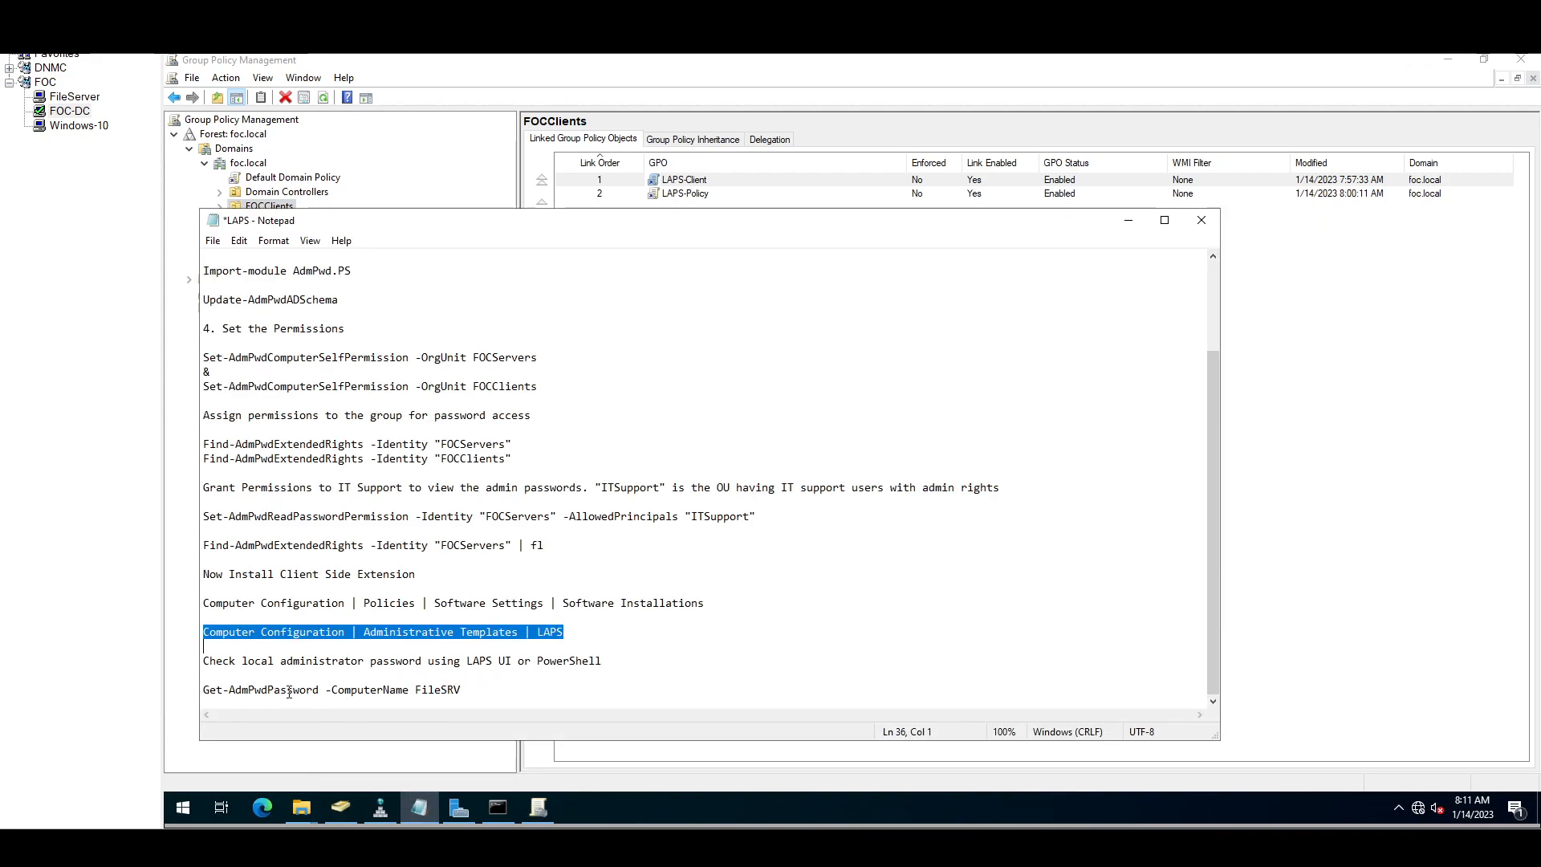
{"action": "left_click_drag", "start_coordinate": [204, 689], "coordinate": [468, 693]}
{"action": "key", "text": "super+c"}
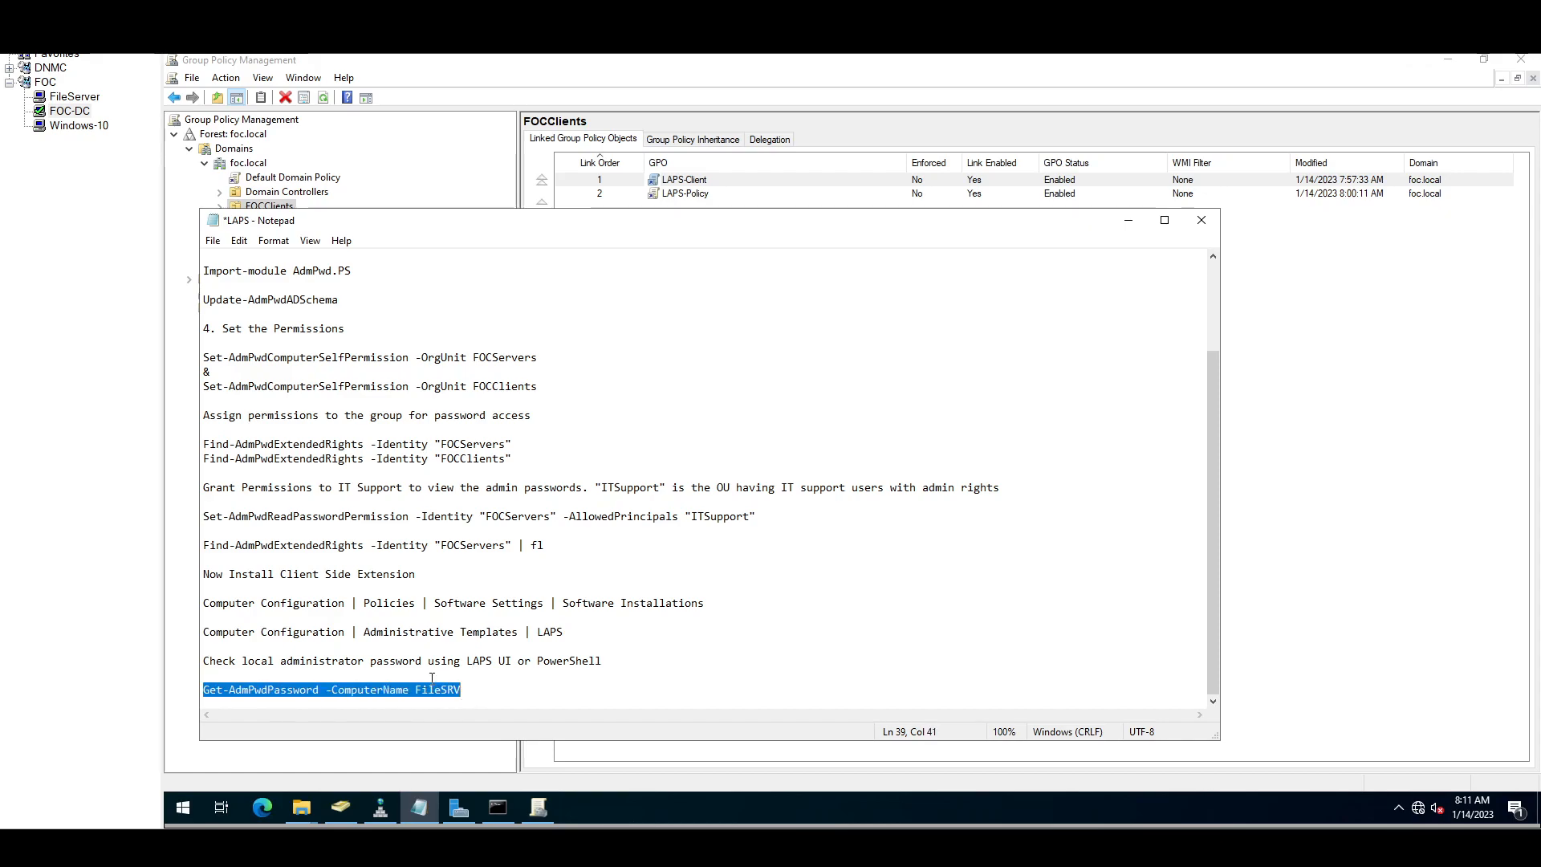
{"action": "left_click", "coordinate": [187, 808]}
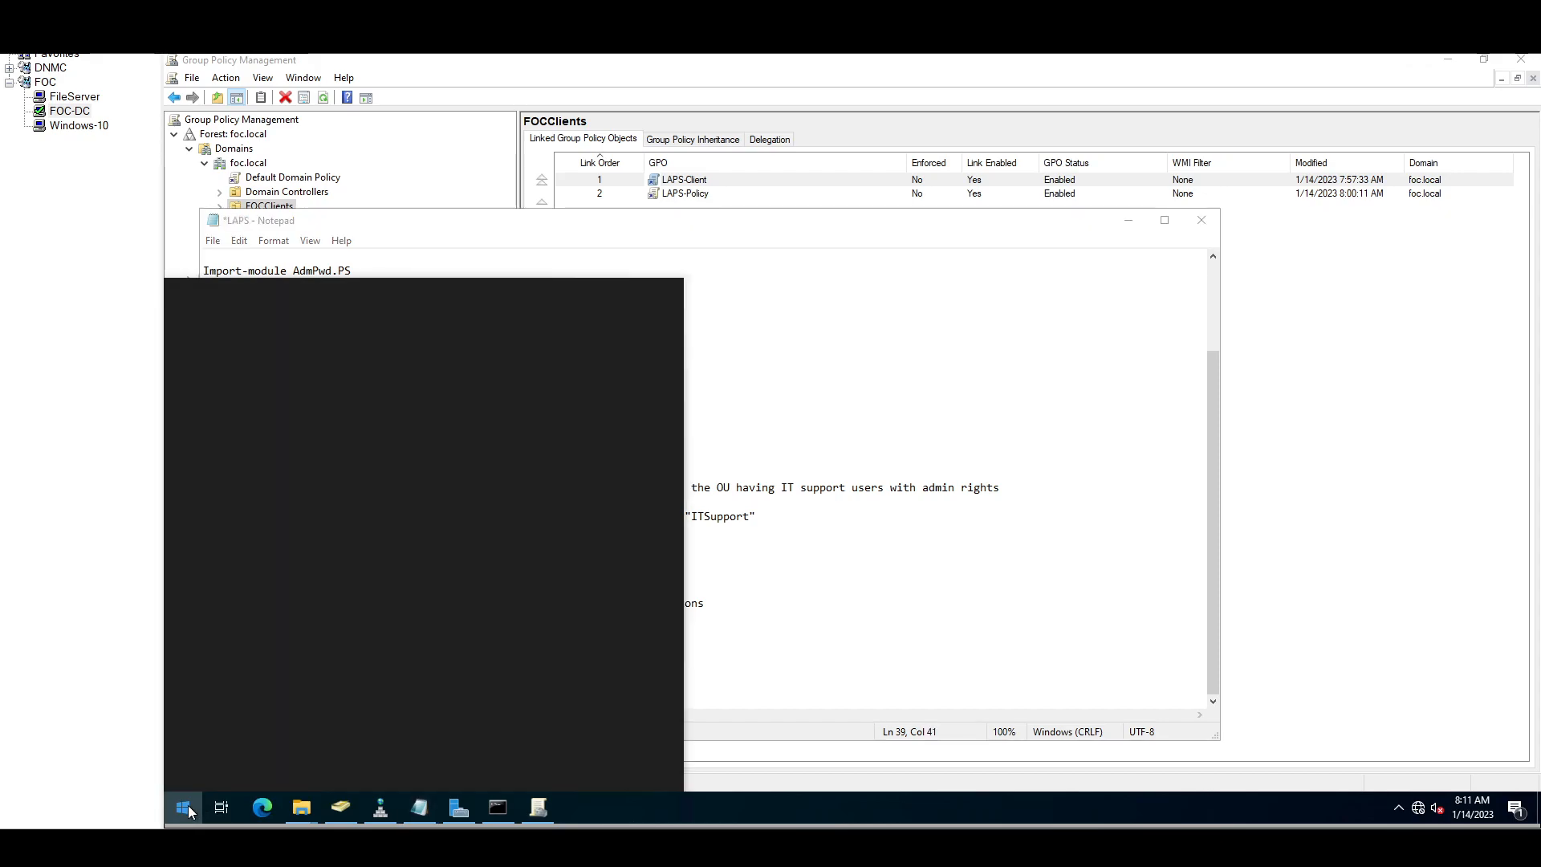
{"action": "type", "text": "power"}
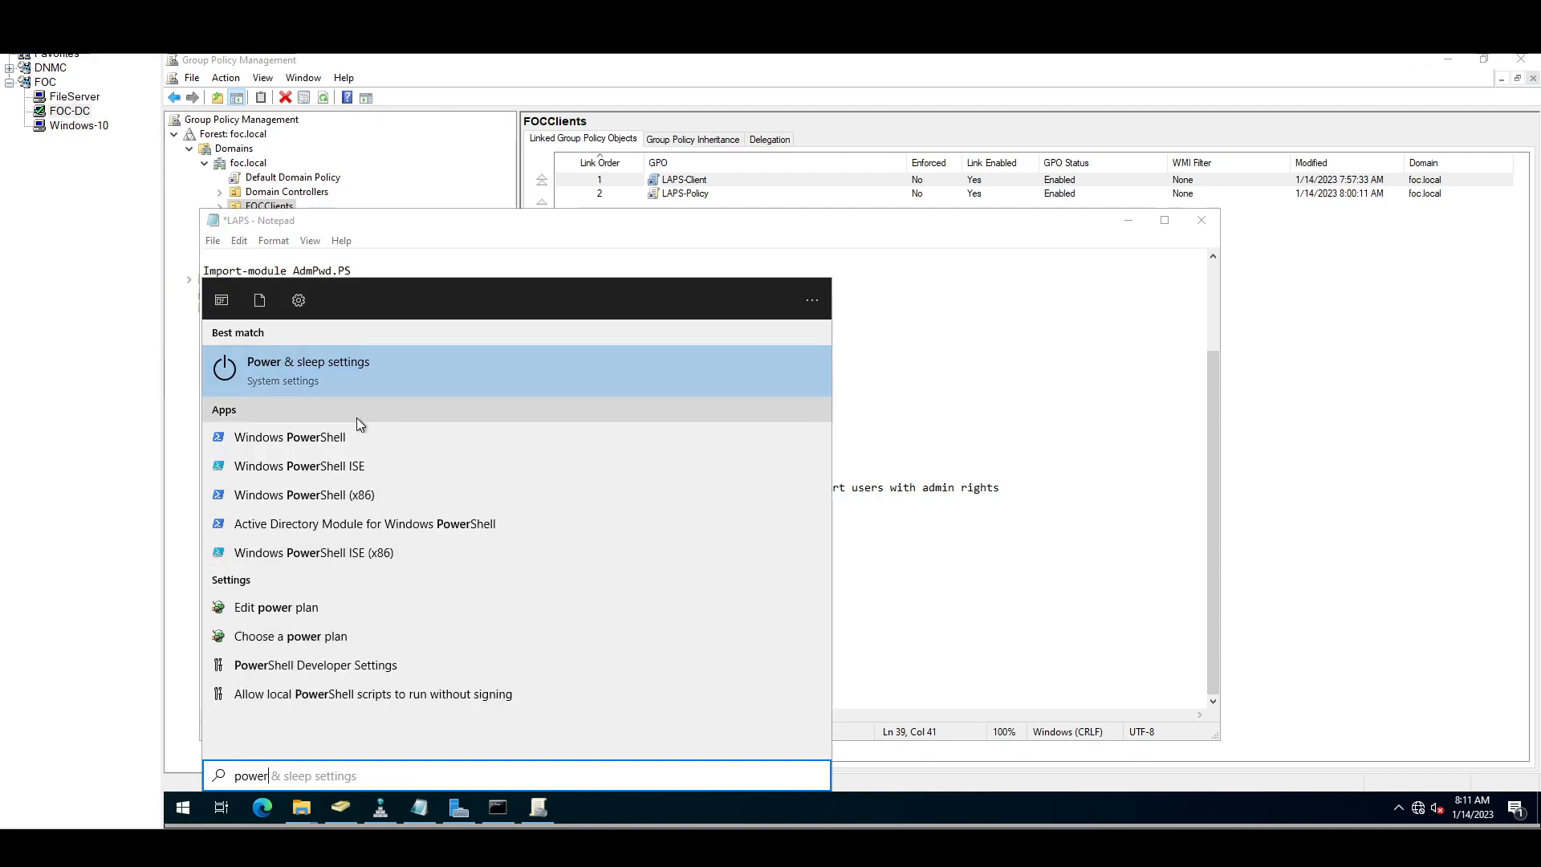
{"action": "left_click", "coordinate": [350, 448]}
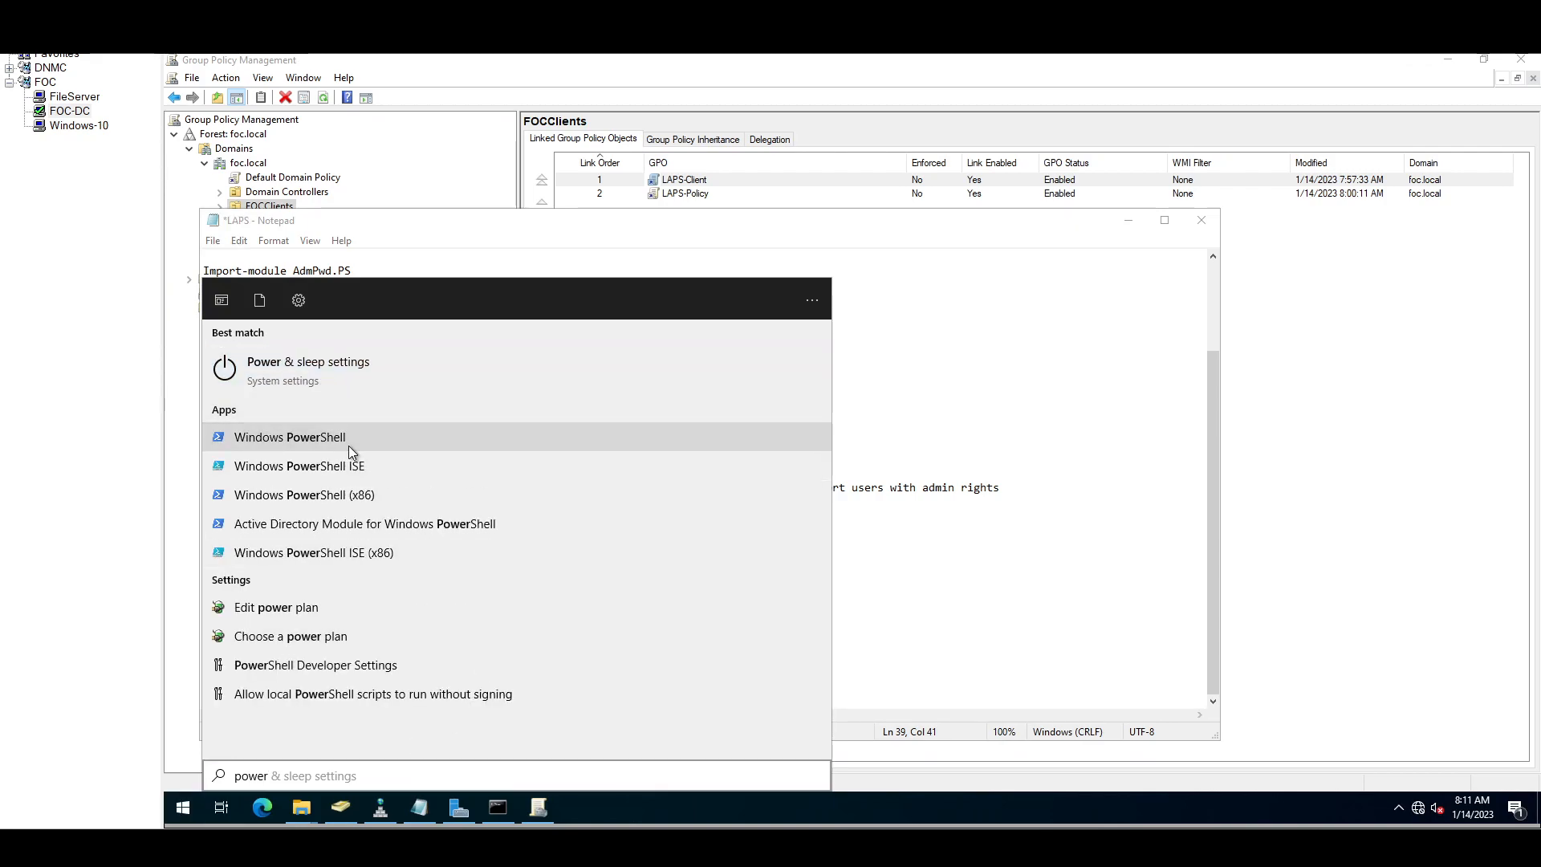
{"action": "right_click", "coordinate": [493, 263]}
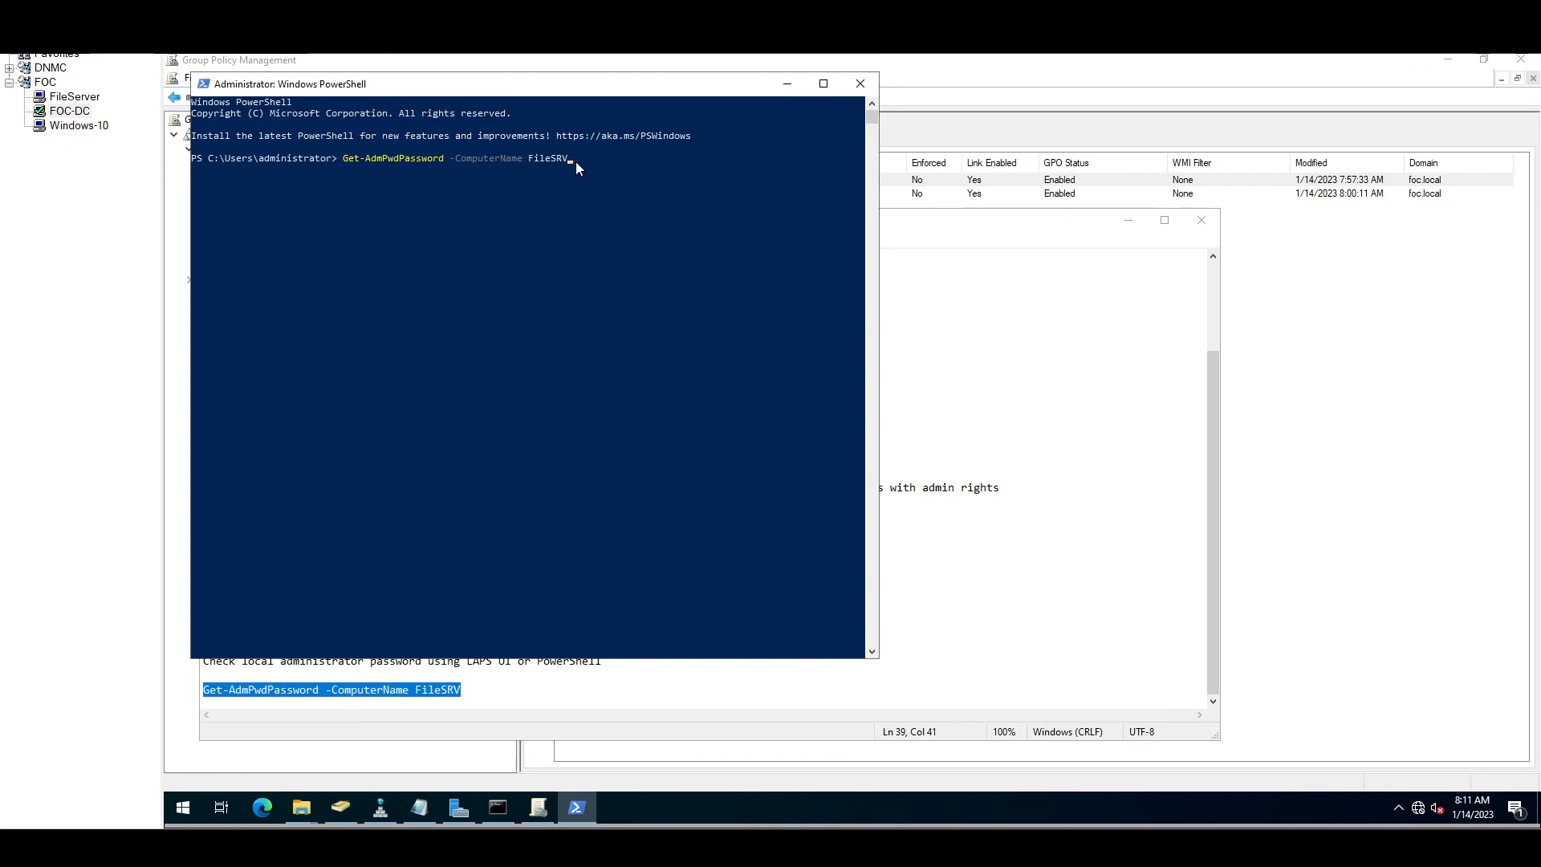
{"action": "key", "text": "Return"}
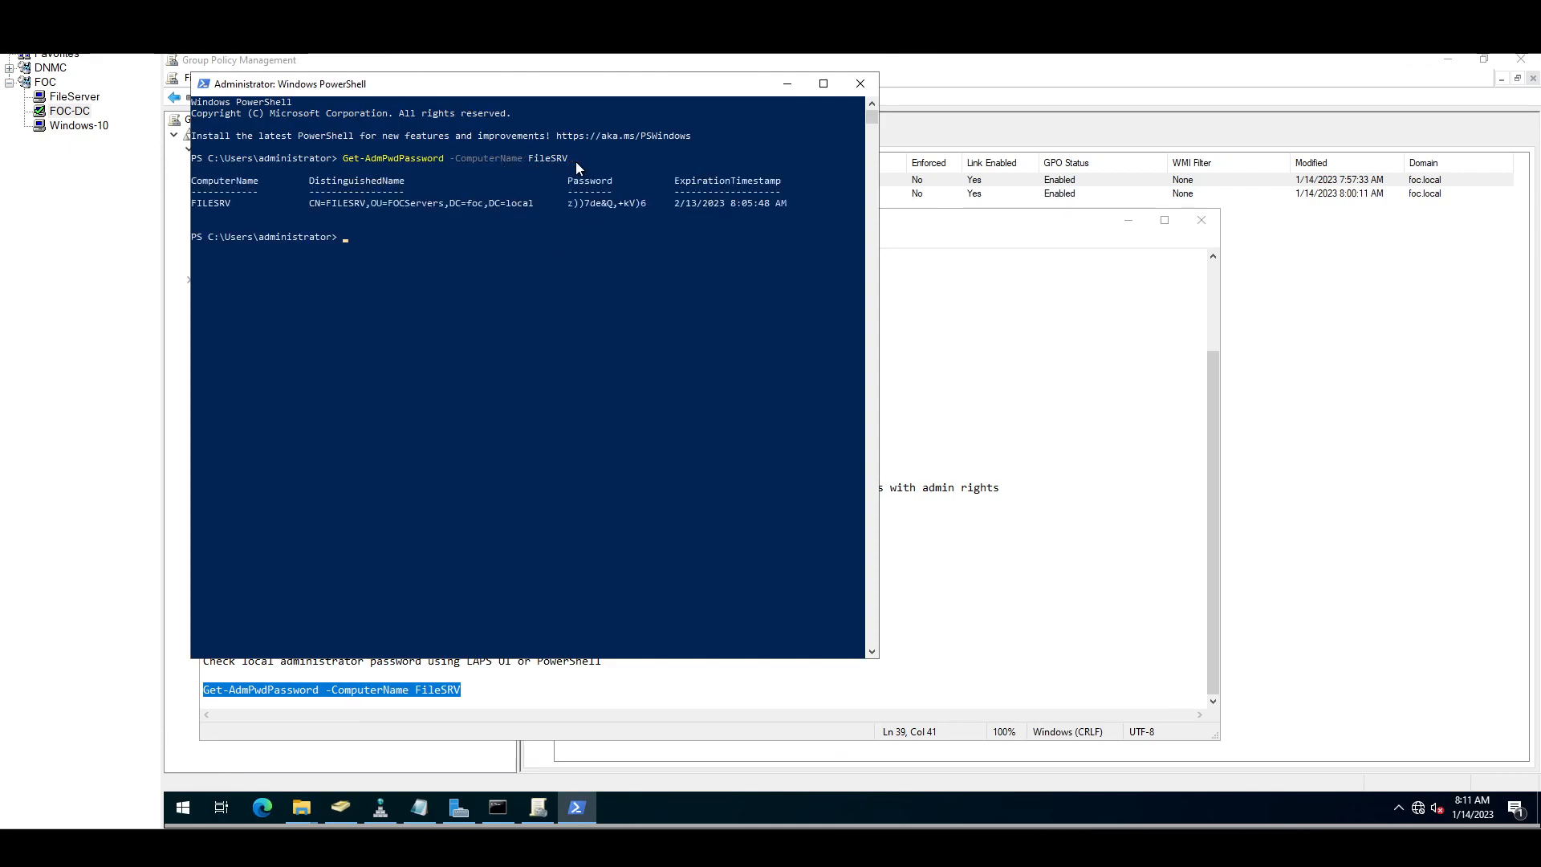
{"action": "left_click_drag", "start_coordinate": [567, 205], "coordinate": [645, 204]}
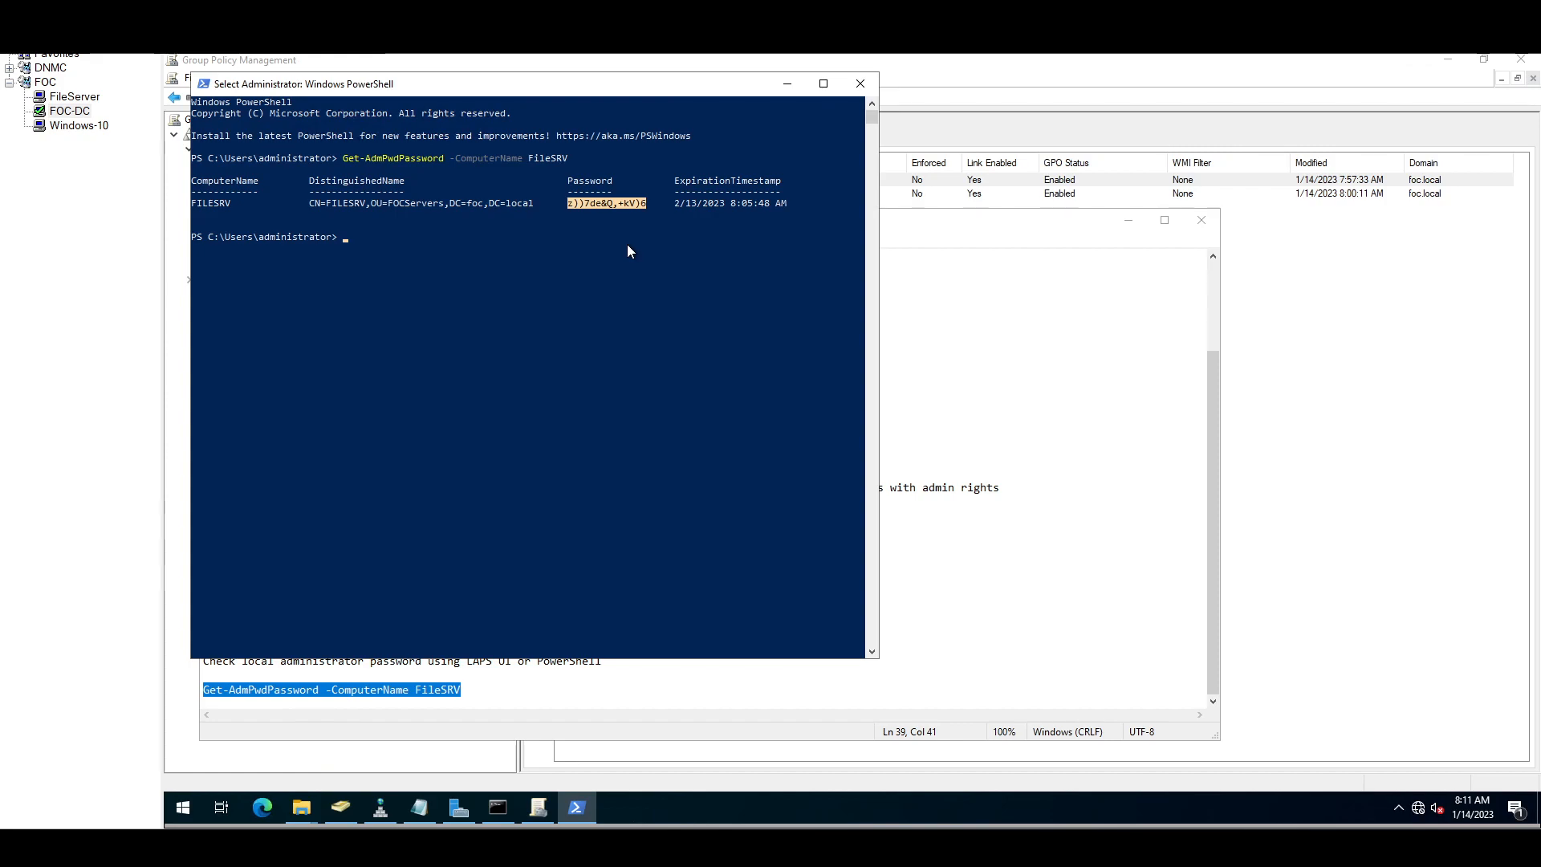
Step: Rerun Get-AdmPwdPassword with Client10 as the computer name, which returns no password
{"action": "key", "text": "Up"}
{"action": "key", "text": "BackSpace"}
{"action": "key", "text": "BackSpace"}
{"action": "key", "text": "BackSpace"}
{"action": "key", "text": "BackSpace"}
{"action": "key", "text": "BackSpace"}
{"action": "key", "text": "BackSpace"}
{"action": "key", "text": "BackSpace"}
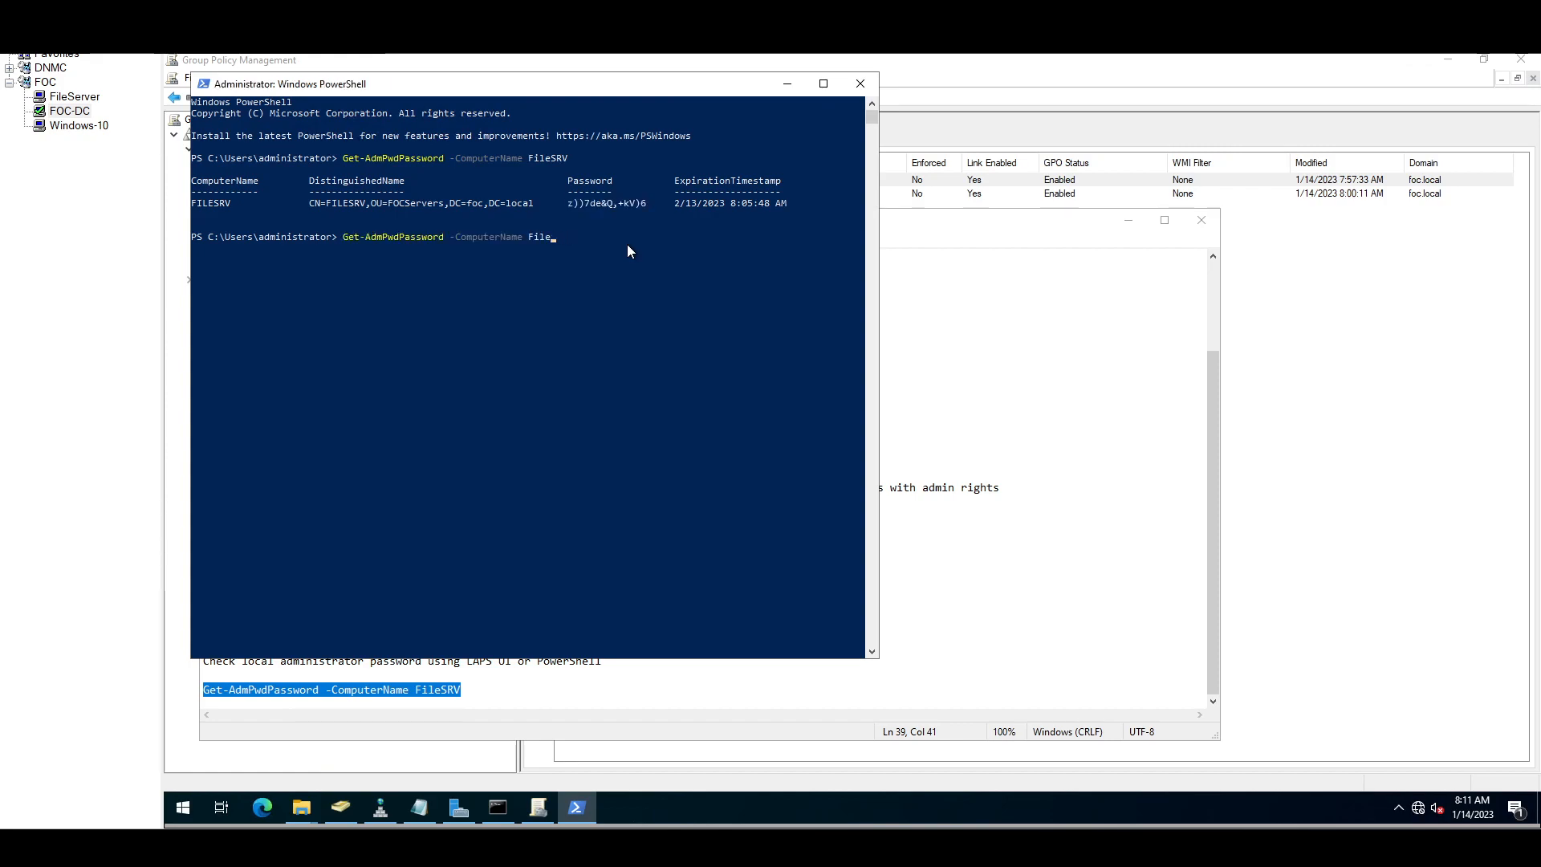
{"action": "type", "text": "Client10"}
{"action": "key", "text": "Return"}
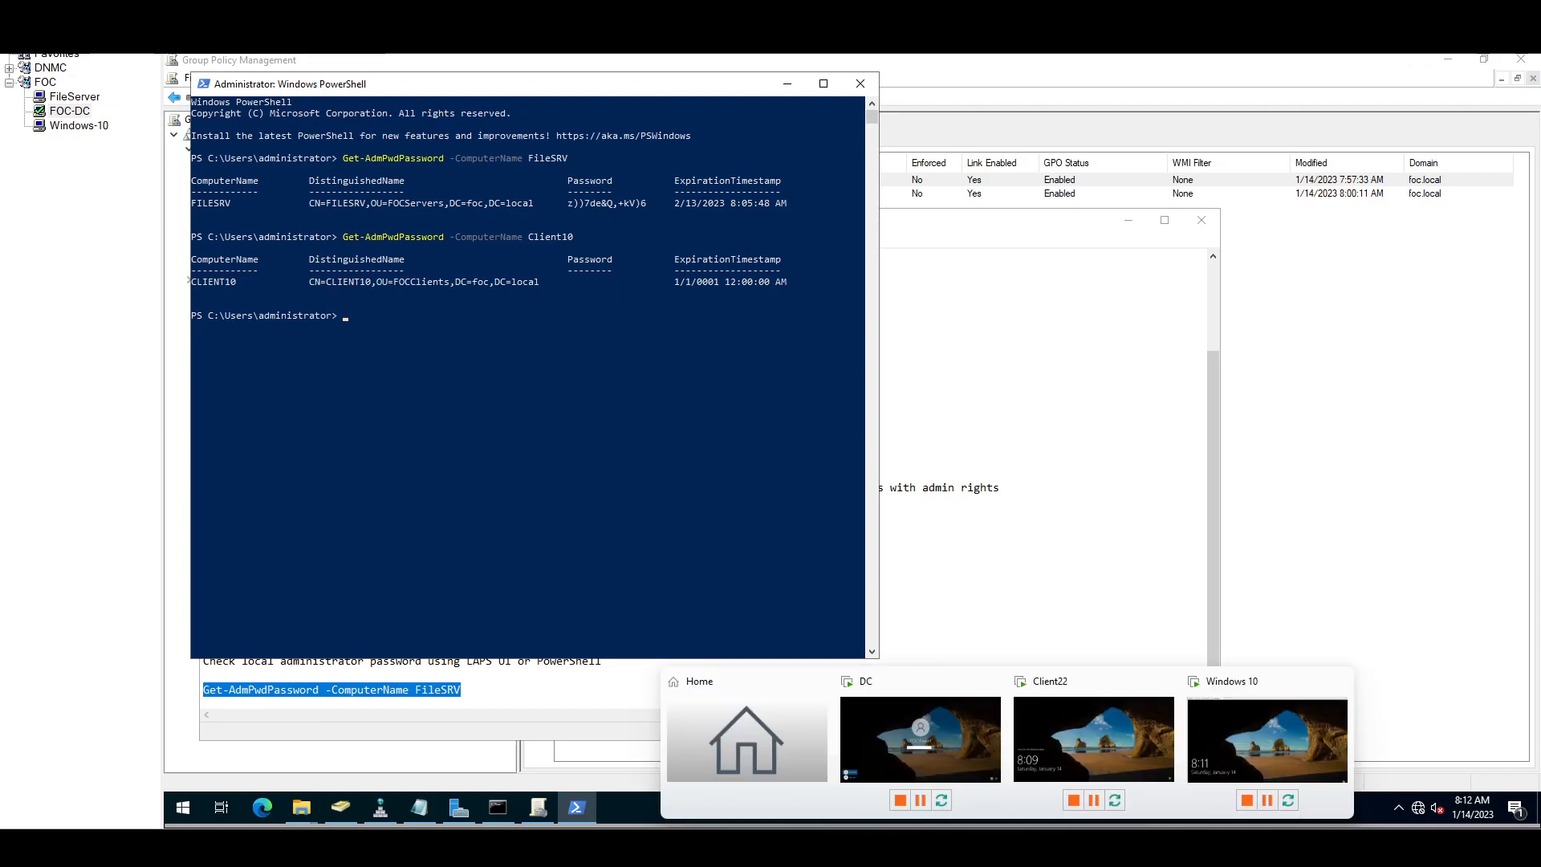
Step: Show the LAPS slide show and advance to the Thanks for Watching slide
{"action": "left_click", "coordinate": [1116, 782]}
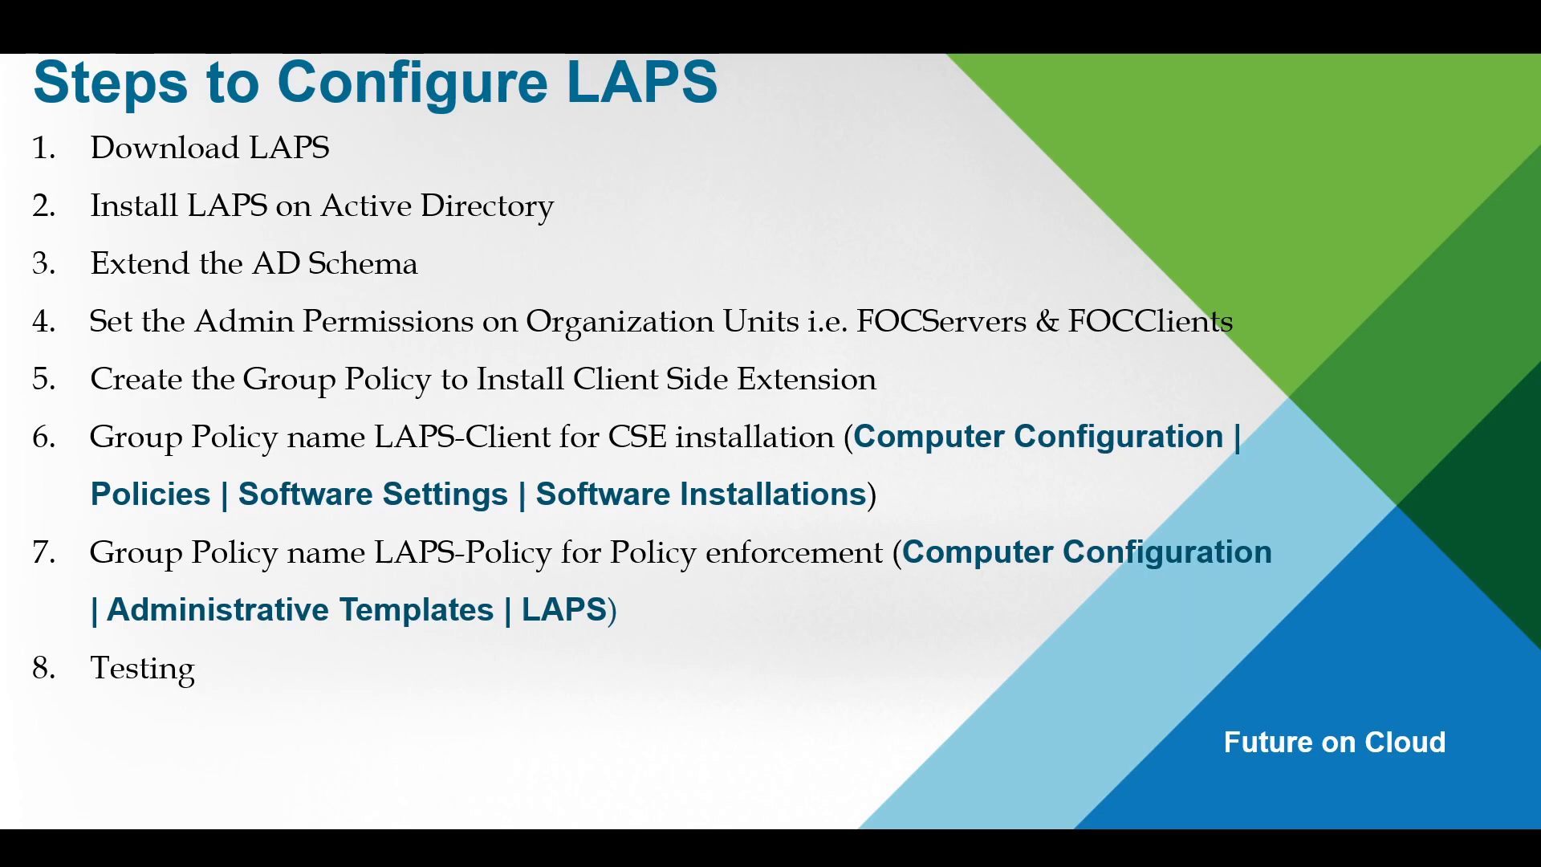
{"action": "key", "text": "Right"}
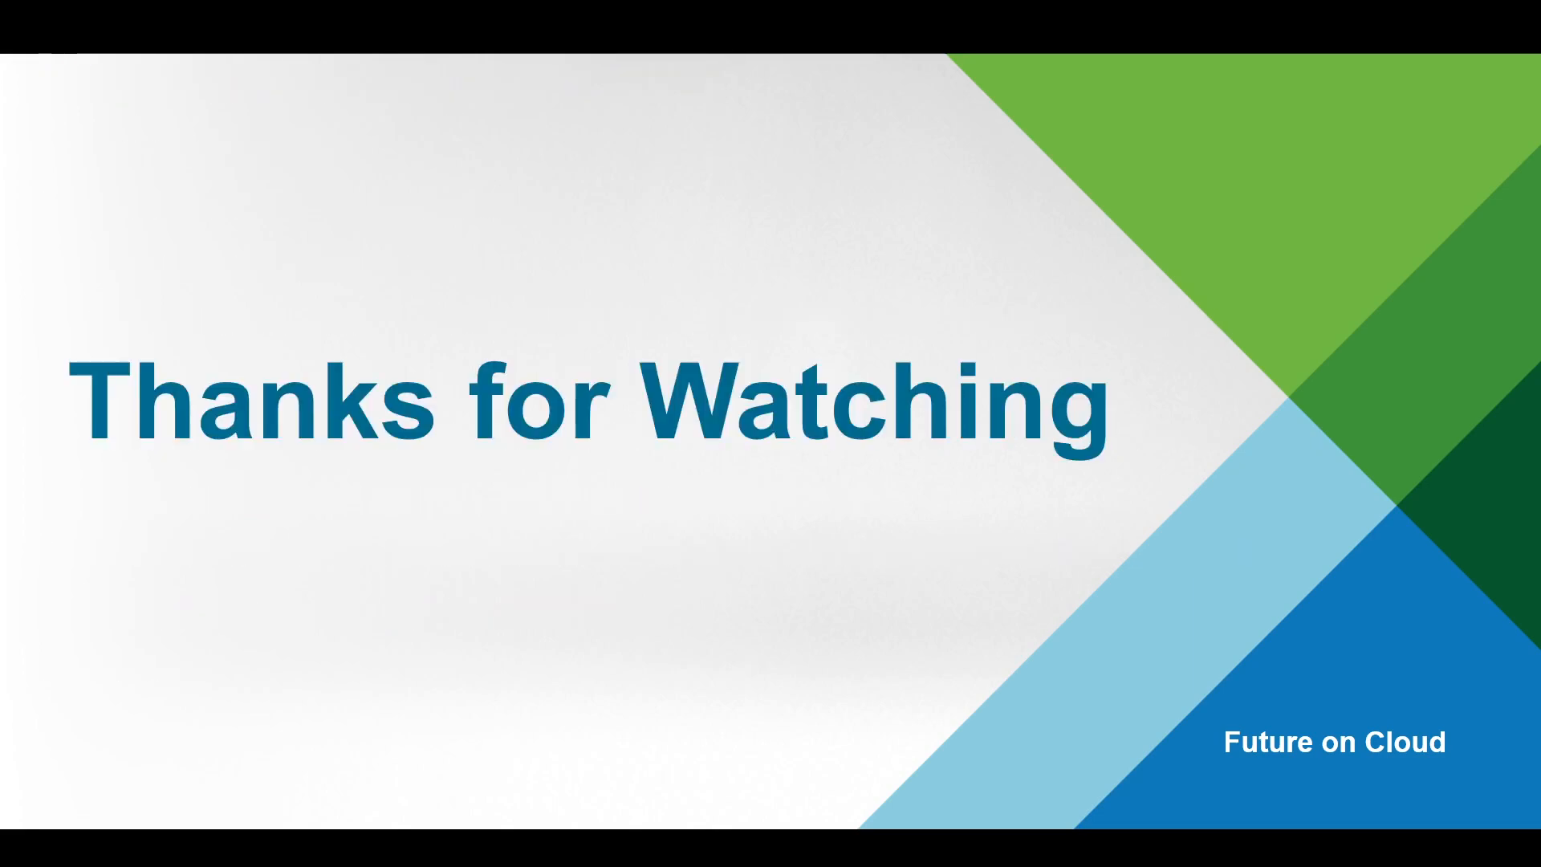